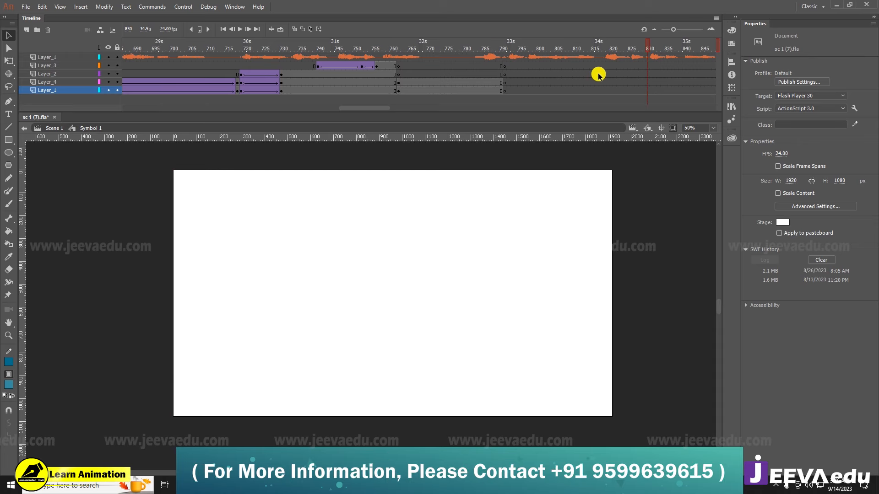
- Review the bed scene's animation around frames 732 to 791, playing and scrubbing past the end of the keyframes
left_click(505, 64)
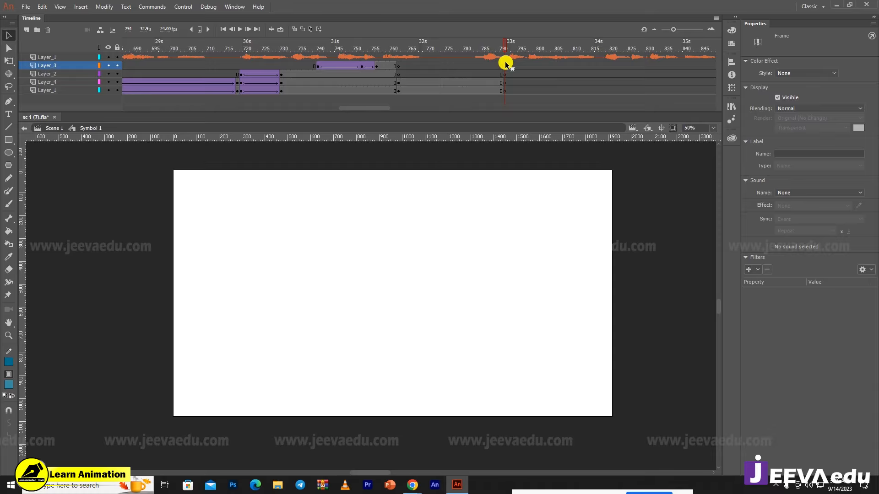
left_click_drag(484, 45, 289, 89)
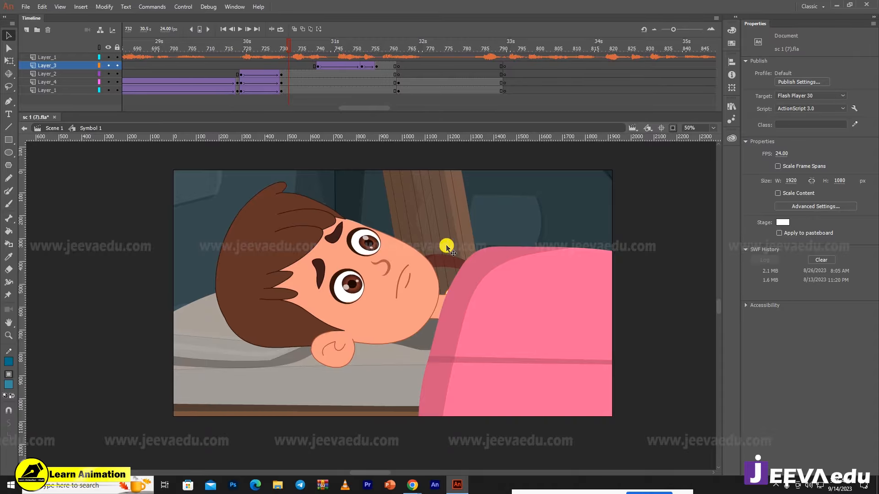
left_click(503, 67)
key("Return")
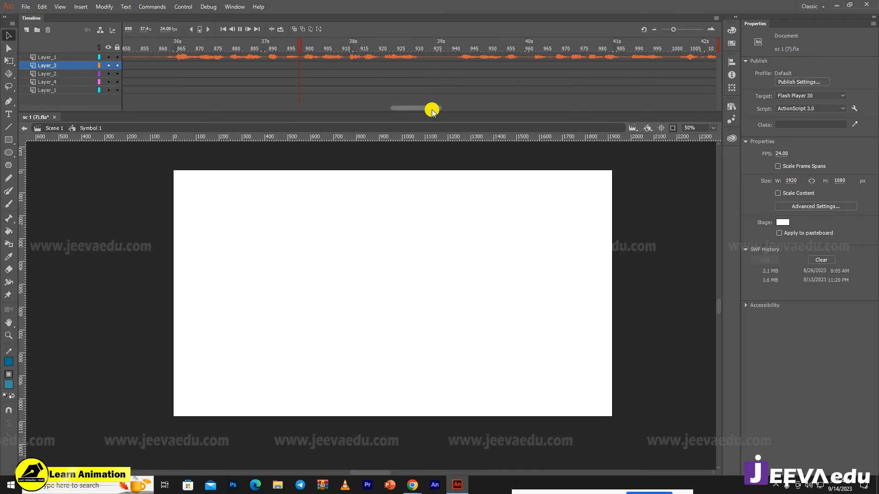
left_click_drag(432, 110, 385, 109)
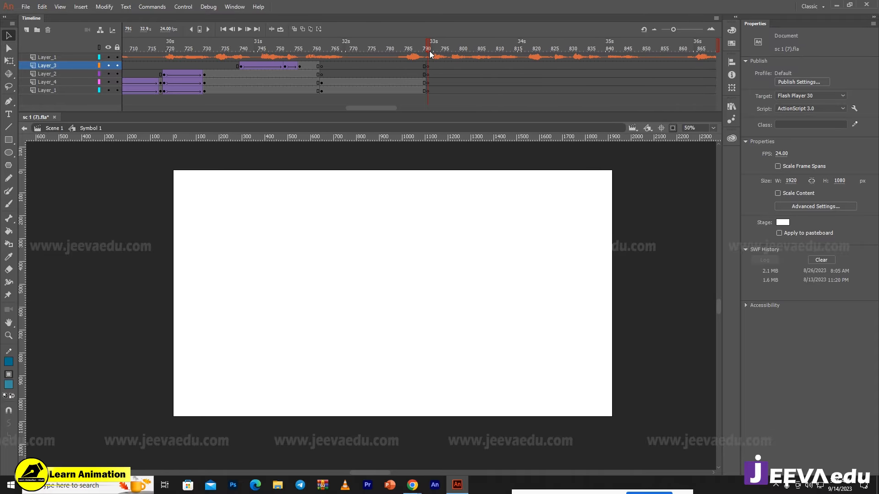
left_click_drag(418, 51, 228, 87)
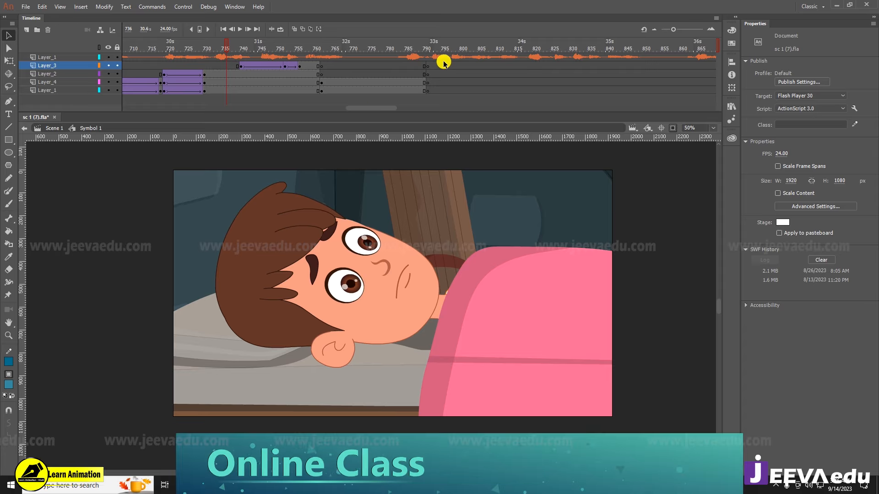
- Select the boy character lying on the bed, undo his trial move, and copy him
left_click(673, 128)
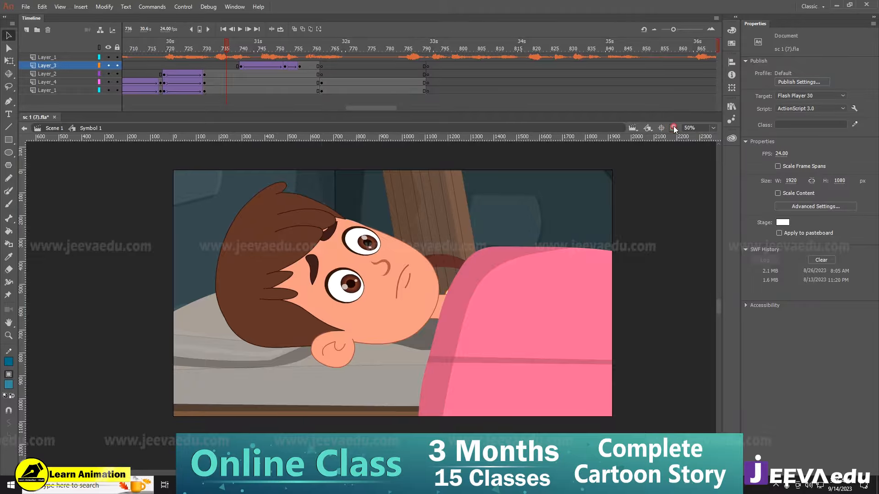
key("z")
left_click(319, 357, "alt")
key("v")
left_click(398, 274)
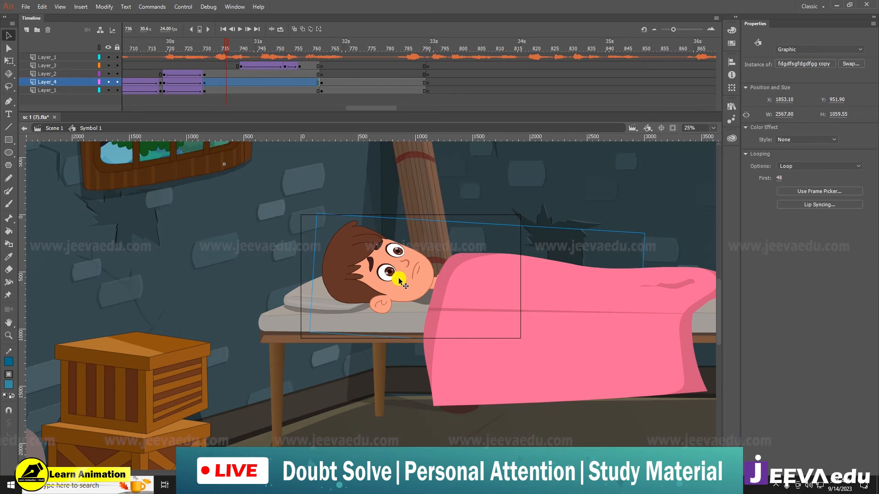
left_click_drag(400, 283, 238, 271)
key("ctrl+z")
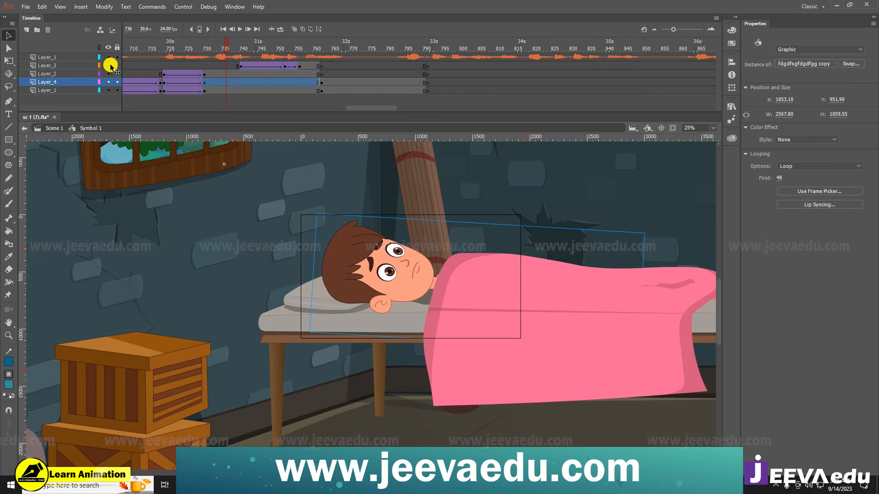
- Create a Full HD 1920 x 1080 ActionScript 3.0 document at 30 fps and paste the boy character into it
left_click(26, 7)
left_click(39, 18)
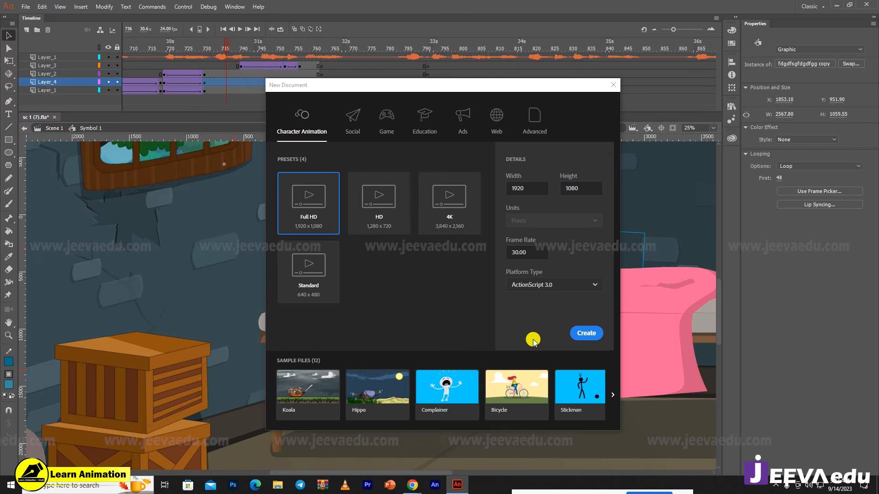
left_click(590, 334)
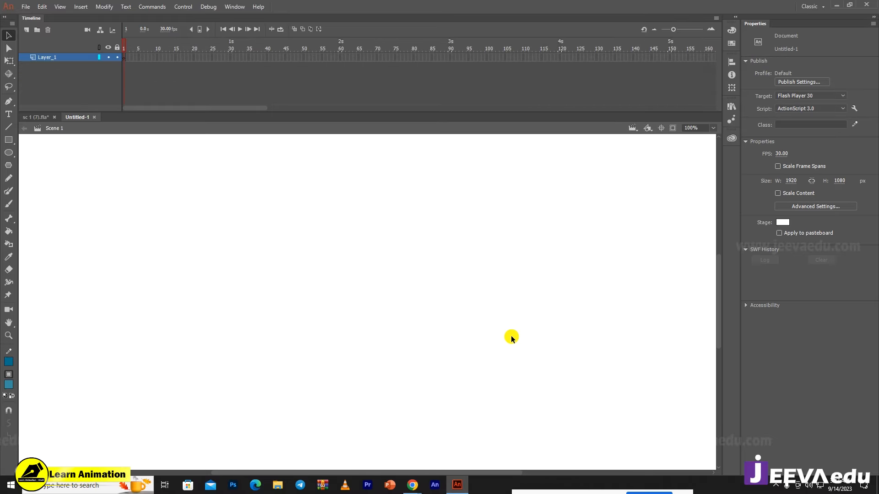
key("z")
left_click(389, 340, "alt")
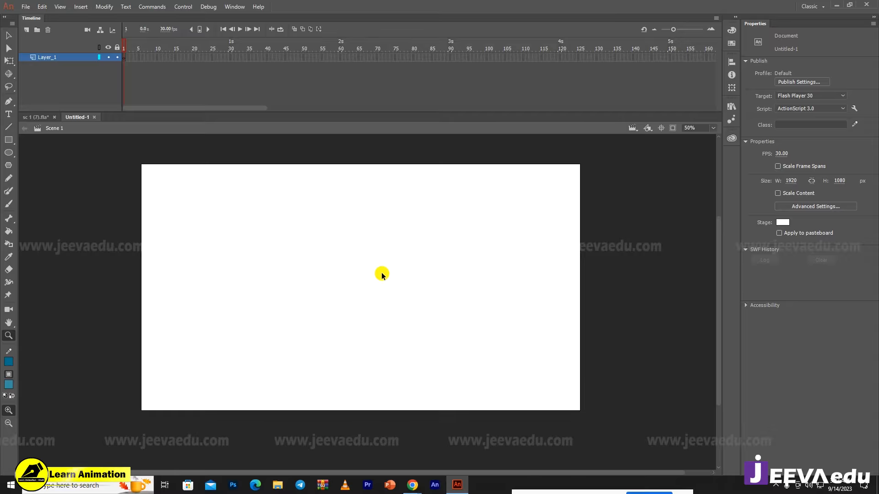
key("ctrl+v")
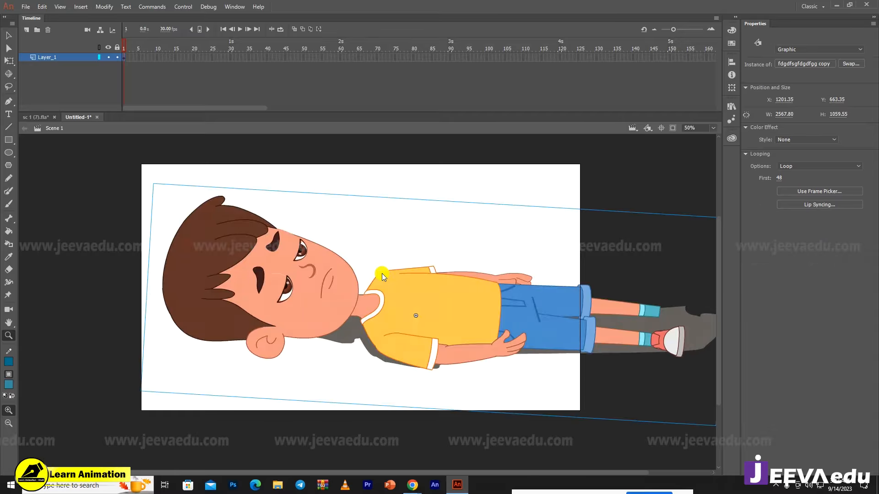
- Break the pasted boy character apart into its parts and delete the grey shadow beneath the body
key("q")
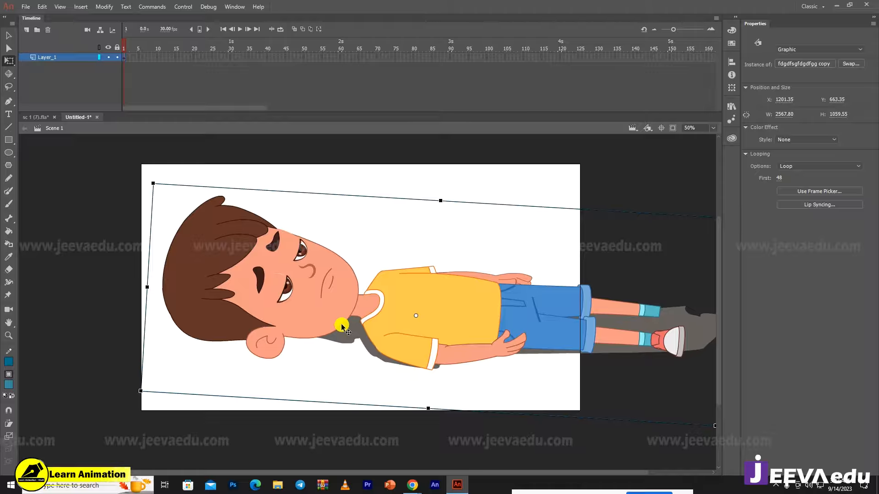
key("ctrl+b")
left_click(354, 353)
left_click(353, 341)
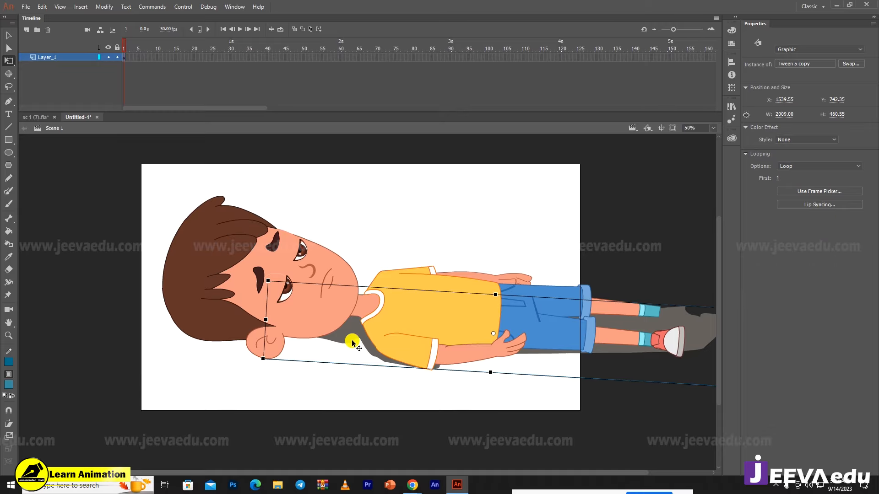
key("Delete")
- Select all of the boy's body parts and rotate them together so that he stands upright
key("z")
left_click(406, 373, "alt")
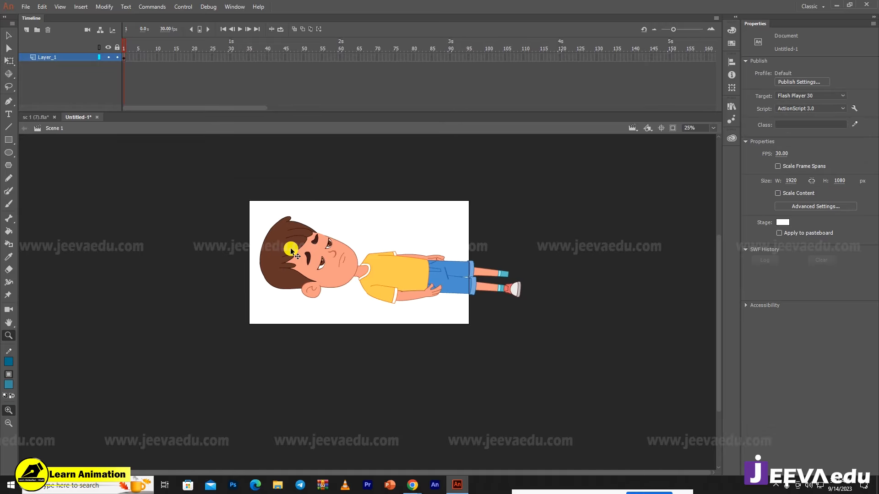
key("q")
left_click_drag(218, 203, 527, 388)
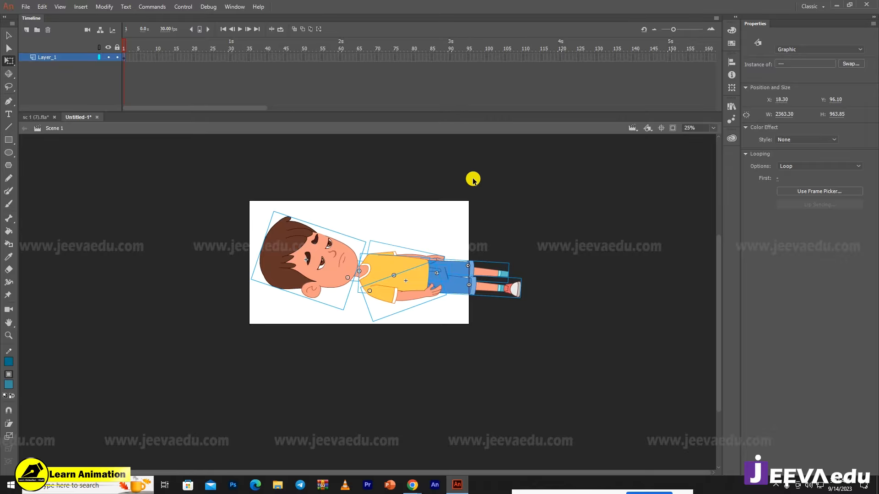
left_click_drag(251, 204, 396, 220)
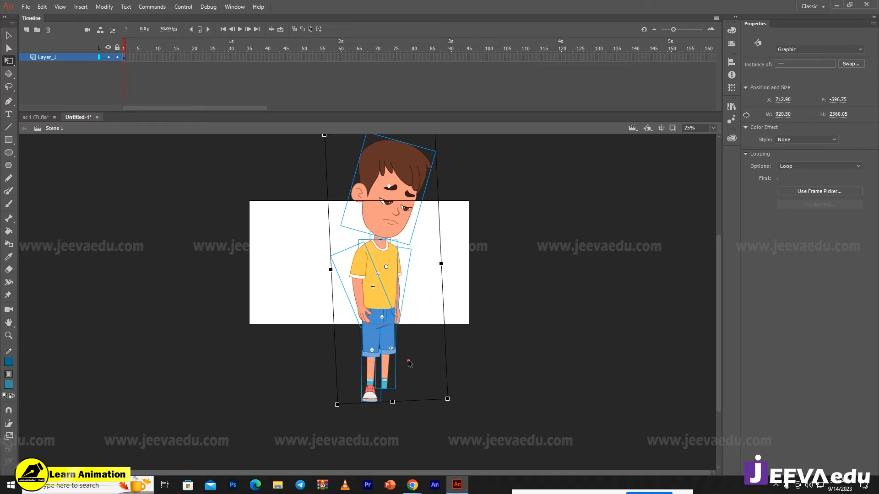
left_click(389, 362)
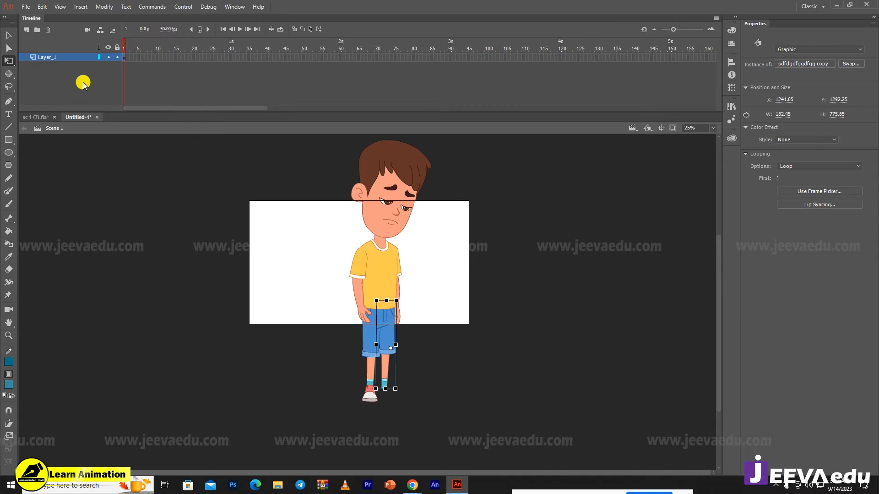
left_click(37, 118)
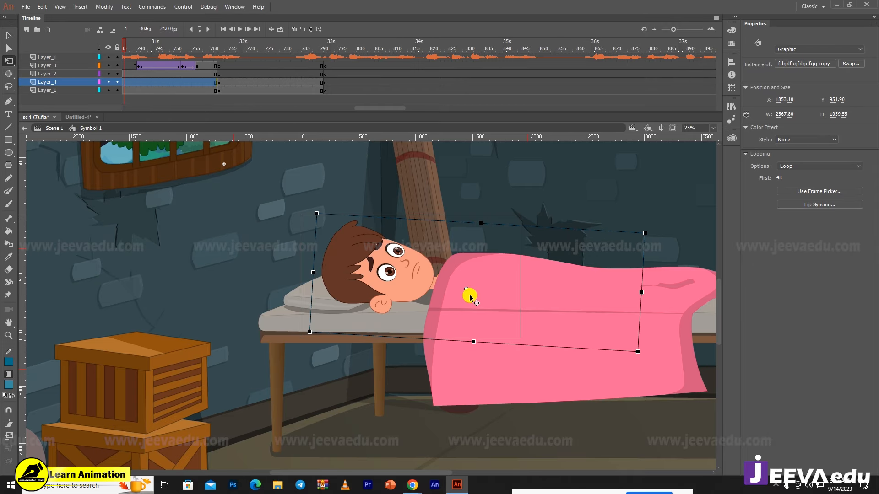
left_click(76, 117)
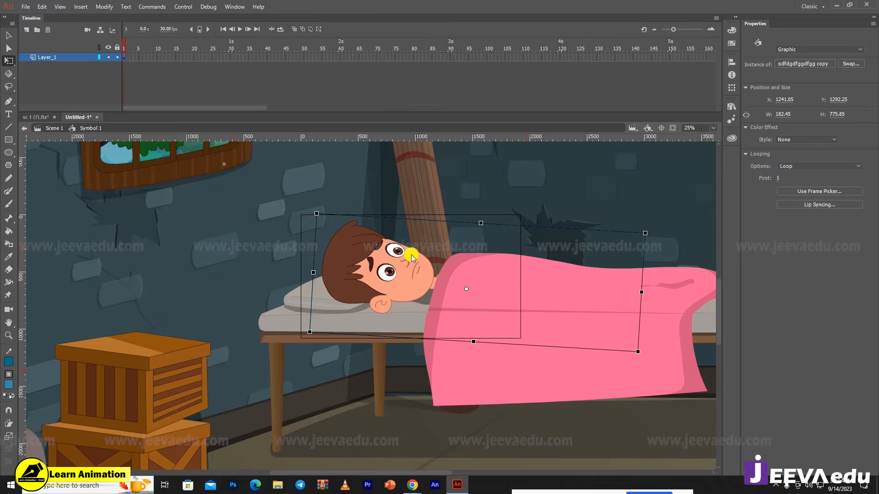
- Rotate the boy's head counterclockwise to reduce its forward tilt over the body
key("z")
scroll(364, 324, "up", 1)
key("v")
left_click(411, 219)
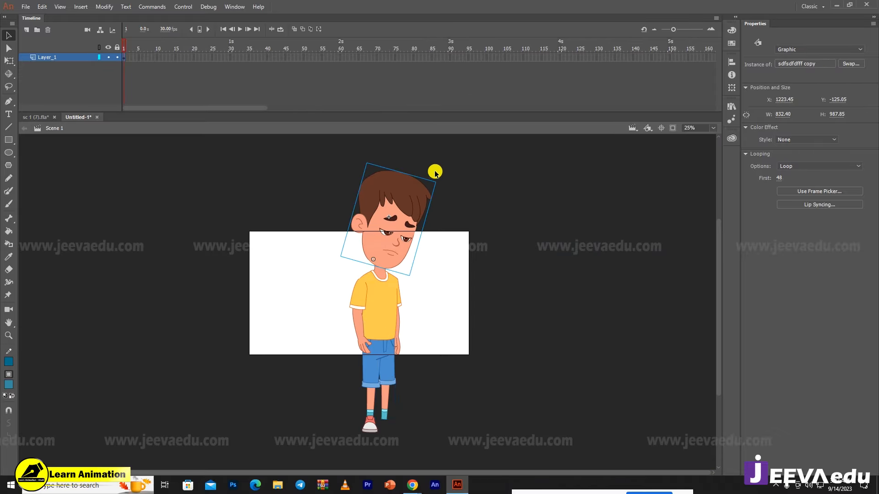
key("q")
left_click_drag(441, 180, 425, 164)
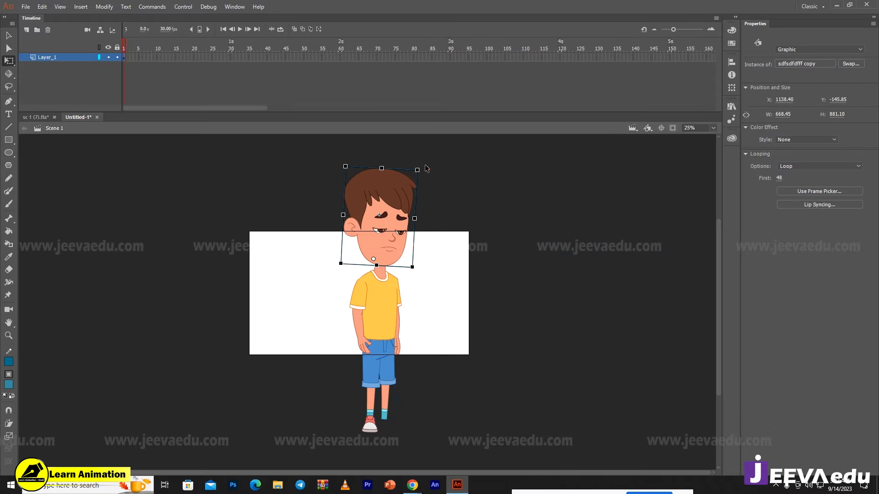
- Scale all of the boy's parts down together to about 463 x 1419 px and reposition him on the stage
left_click(685, 29)
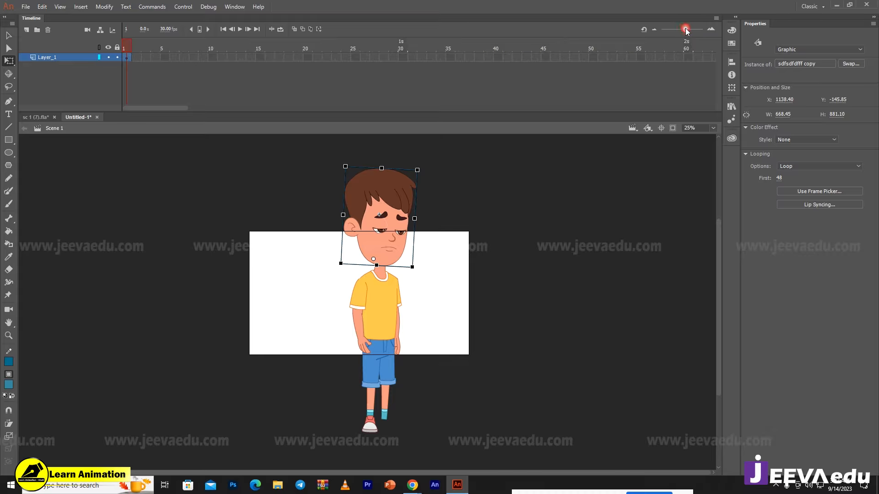
key("v")
left_click_drag(295, 191, 463, 408)
key("q")
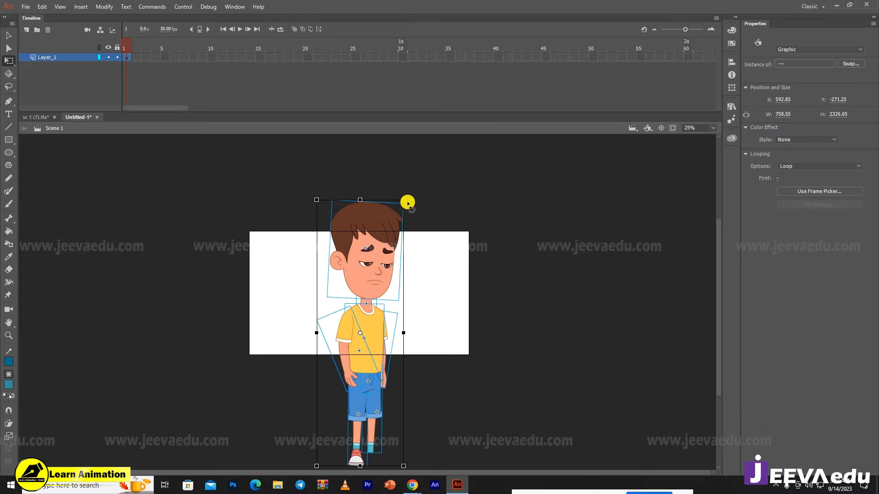
left_click_drag(403, 200, 386, 242)
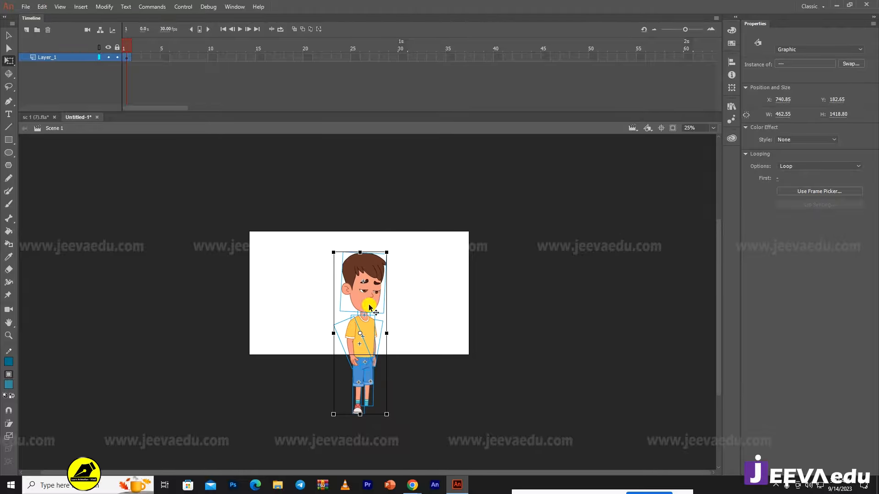
left_click_drag(368, 305, 368, 333)
- Nudge the boy's front arm slightly inward so its shoulder fits the yellow shirt
key("z")
left_click(353, 302)
left_click(361, 297)
left_click(376, 315, "alt")
left_click(401, 298)
key("v")
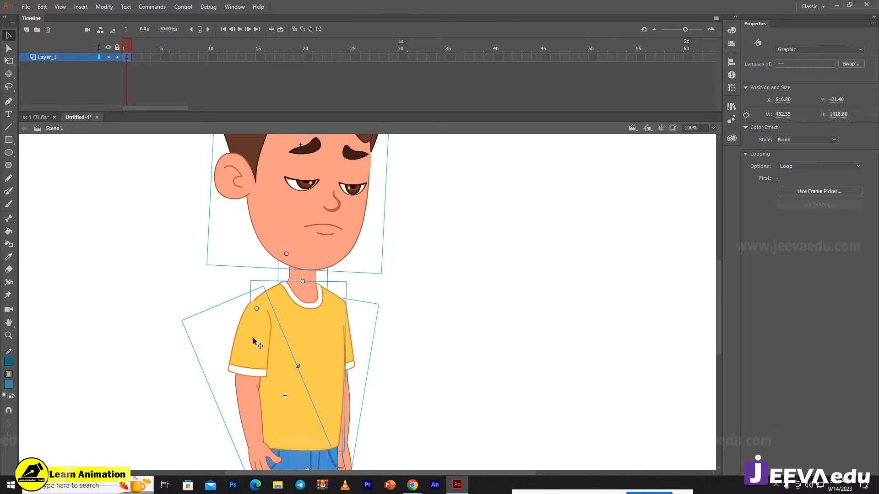
left_click(207, 287)
left_click(251, 330)
left_click_drag(252, 331, 253, 332)
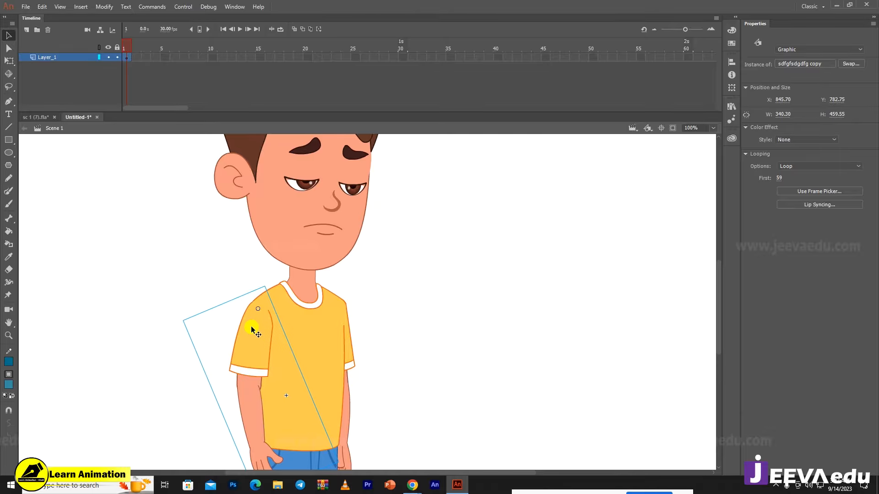
- Rotate the boy's head slightly counterclockwise until its bounding box is level
key("z")
left_click(317, 220, "alt")
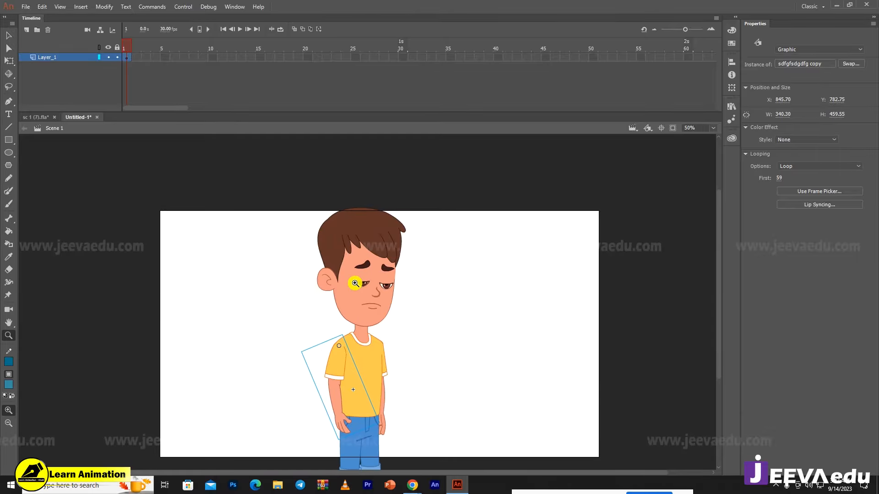
left_click(357, 284)
left_click_drag(346, 318, 278, 325)
key("v")
left_click(345, 308)
key("q")
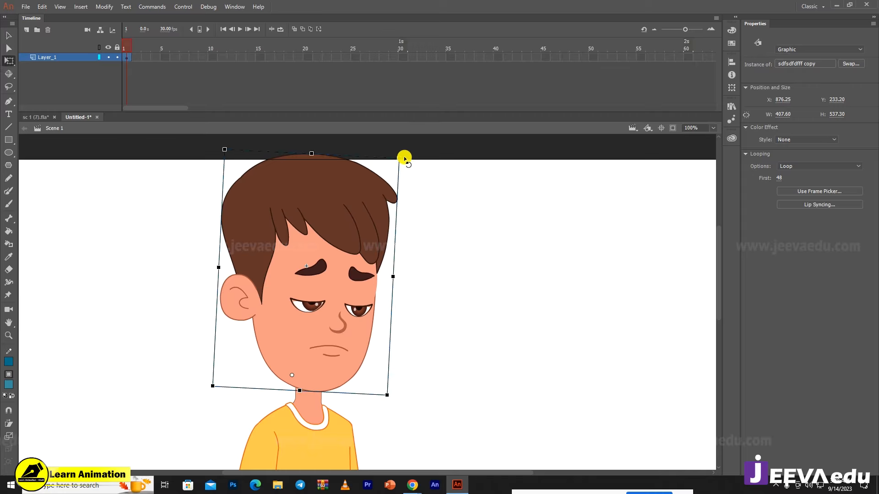
left_click_drag(405, 158, 396, 146)
- Move the head's transformation point down to the neck joint below the chin
key("v")
left_click(291, 382)
key("q")
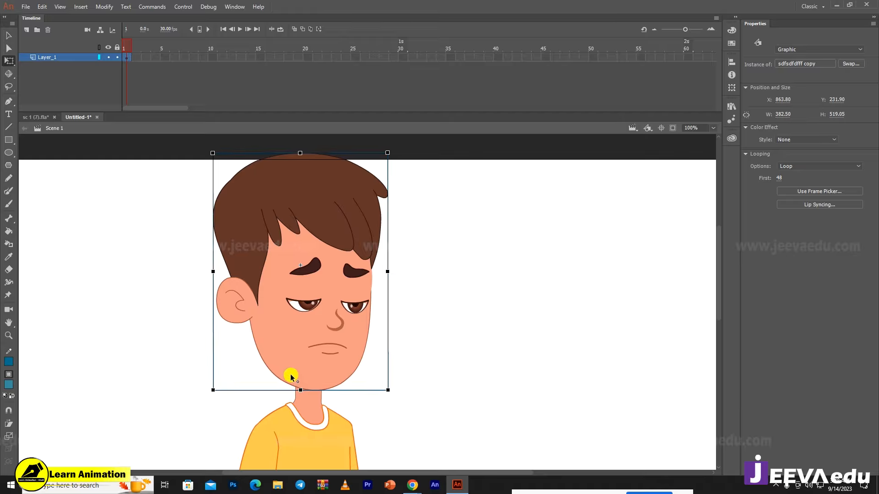
left_click_drag(291, 374, 295, 389)
- Open the head symbol for editing and scrub through its facial animation back to frame 1
left_click(324, 368)
double_click(324, 367)
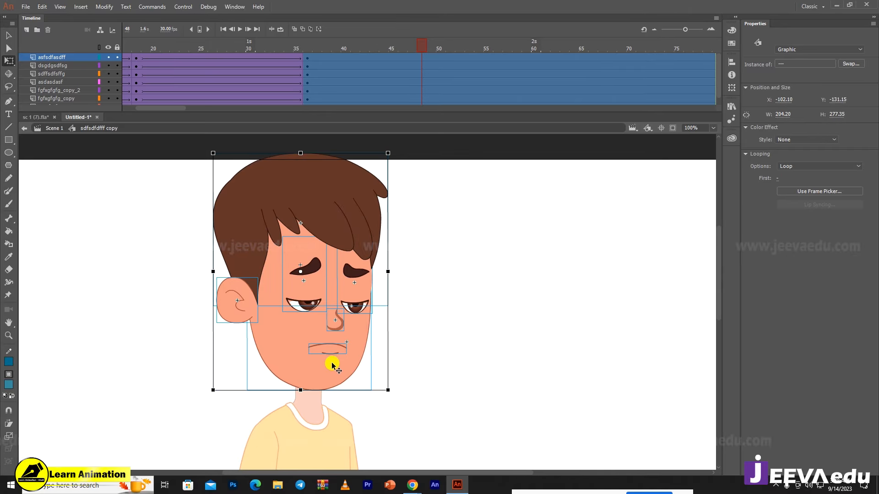
left_click(199, 77)
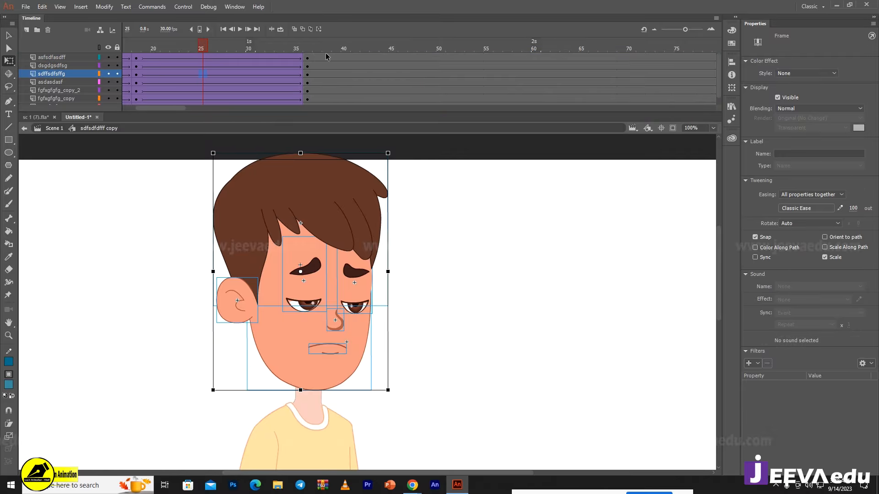
left_click_drag(325, 57, 81, 136)
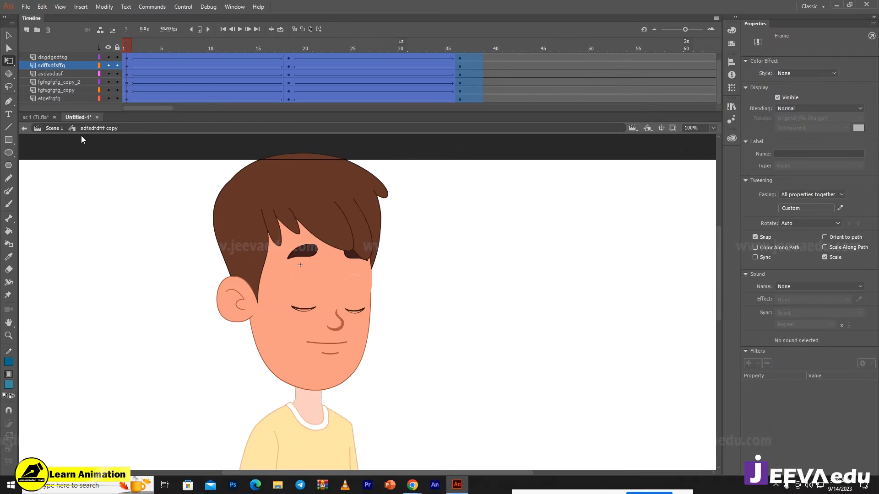
- Remove the classic tweens from the head symbol's layers
left_click_drag(129, 95, 145, 86)
right_click(144, 86)
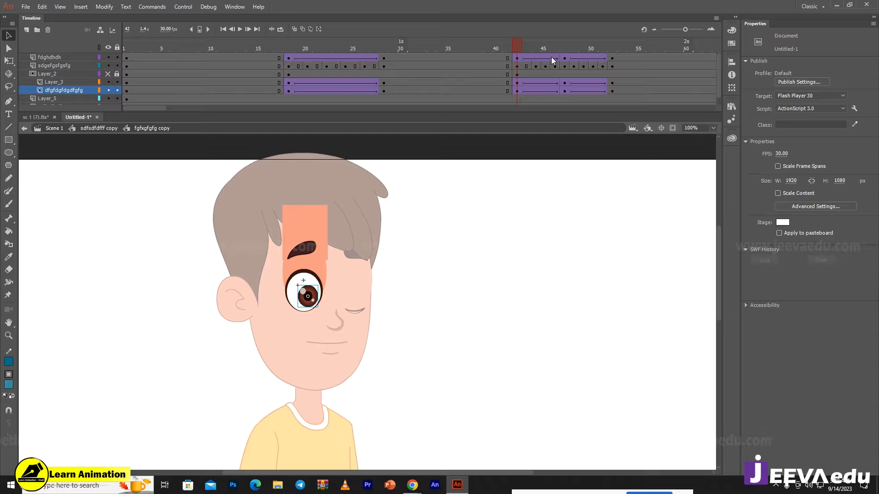
- In the front eye symbol, clear the blink keyframes from frames 17 to 28 on all animated layers
left_click_drag(551, 57, 374, 87)
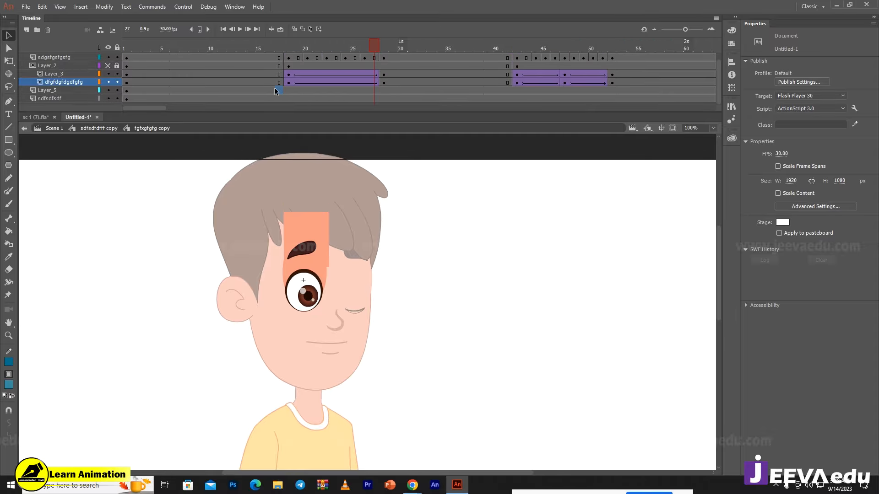
left_click_drag(274, 90, 386, 18)
right_click(345, 73)
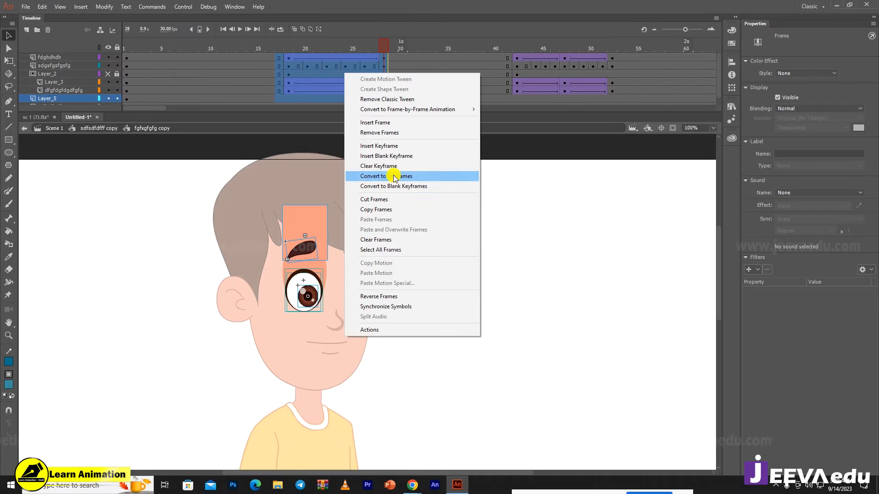
left_click(386, 167)
left_click(379, 62)
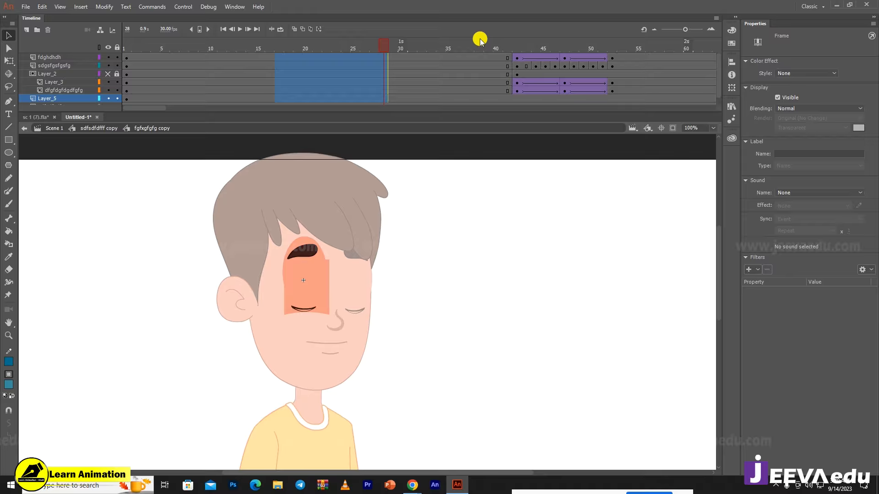
- Copy the front eye's open-eye keyframes from frame 42 to frame 1 across the brow, eyeball and eyelid layers
left_click(515, 58)
left_click_drag(517, 47, 517, 54)
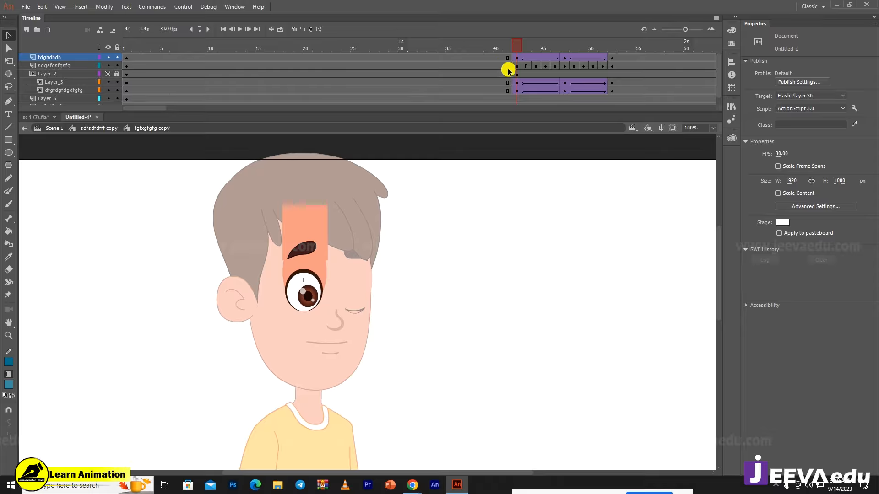
left_click_drag(517, 47, 134, 72)
scroll(518, 90, "down", 1)
scroll(518, 87, "up", 1)
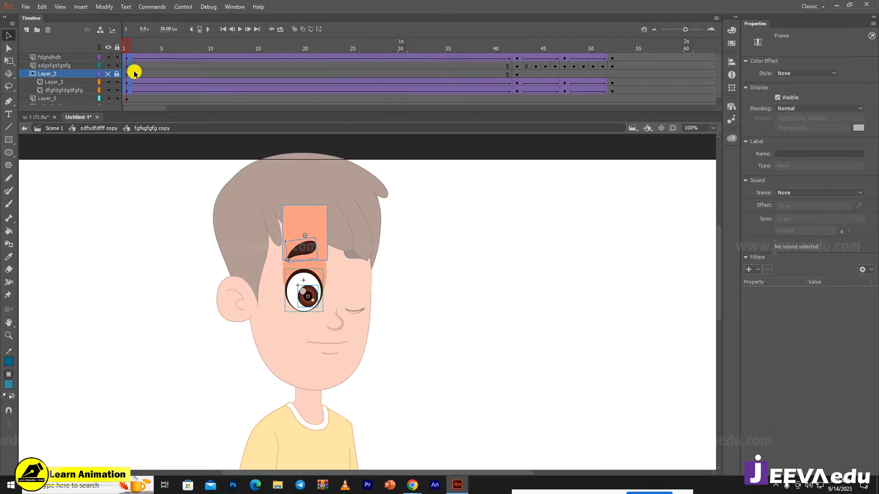
- Remove the classic tweens between frames 1 and 42 from the front eye's brow, Layer_3 and dfgfdgfdgdfgfg layers
right_click(174, 58)
left_click(200, 82)
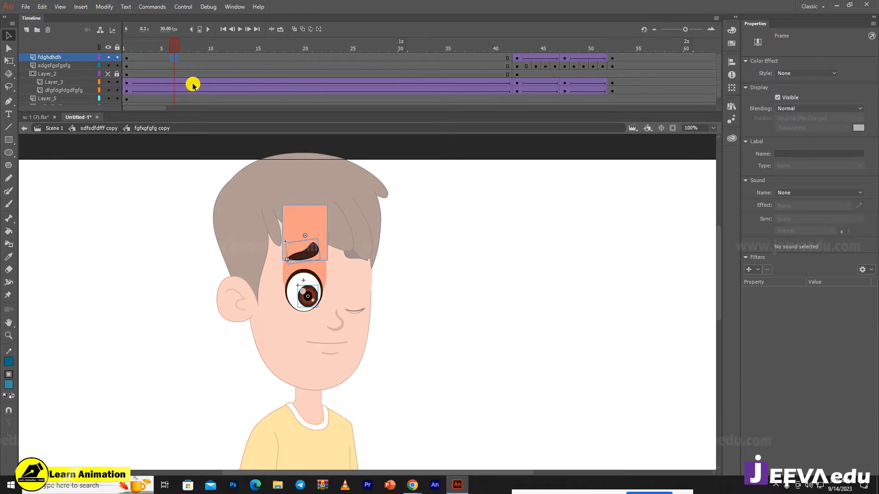
left_click_drag(193, 83, 203, 90)
right_click(203, 90)
left_click(244, 113)
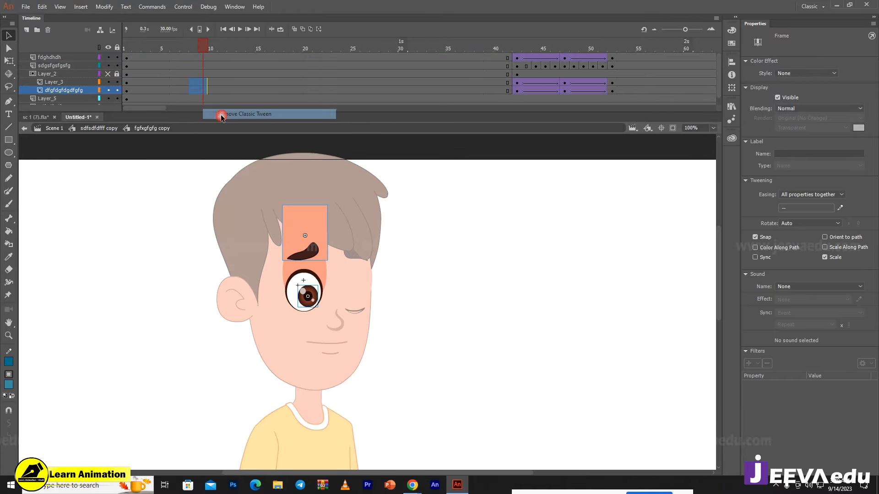
left_click_drag(215, 59, 479, 76)
left_click(382, 66)
left_click_drag(390, 45, 85, 75)
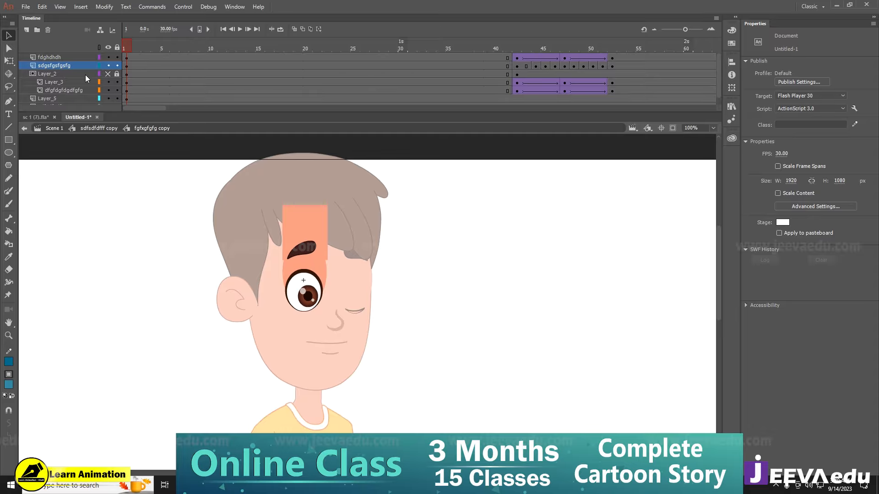
- In the front brow symbol, remove frames 43 to 60 and extend the frame 1 pose along the timeline
left_click(311, 250)
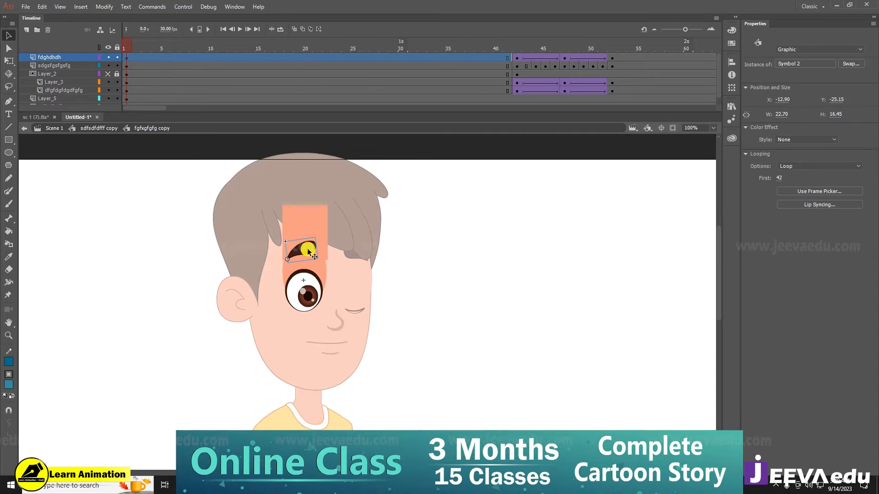
left_click(781, 178)
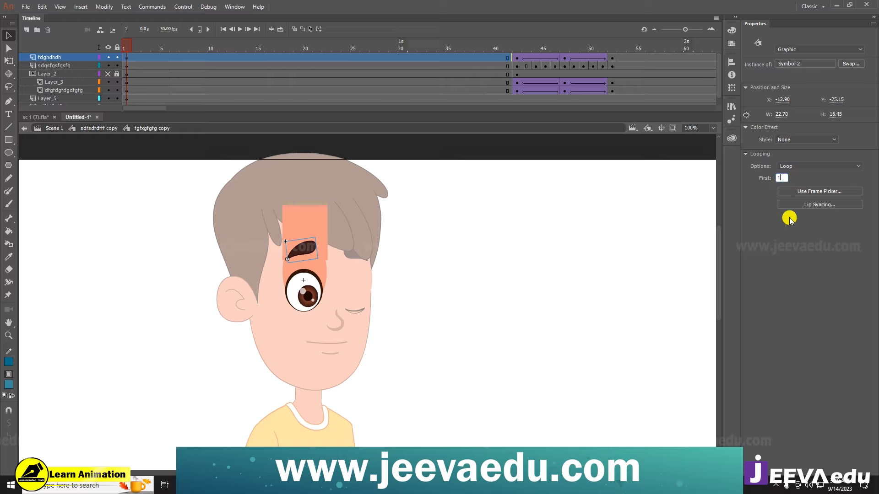
double_click(293, 268)
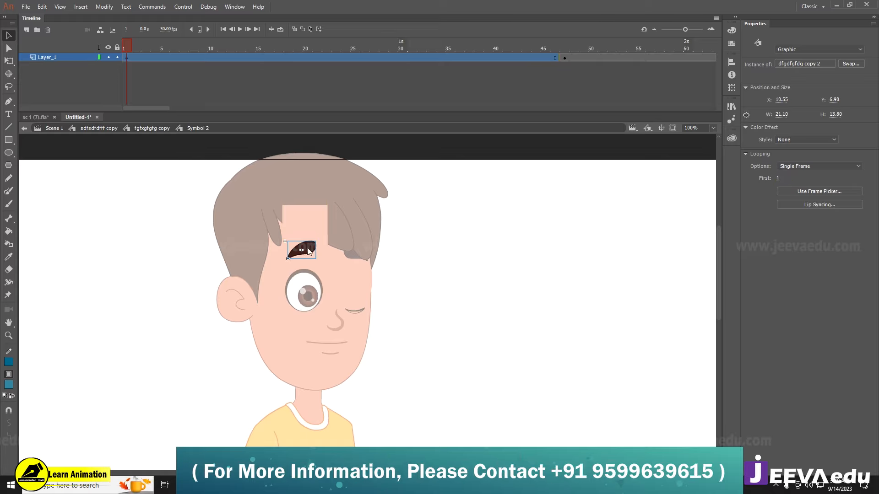
left_click_drag(531, 62, 687, 73)
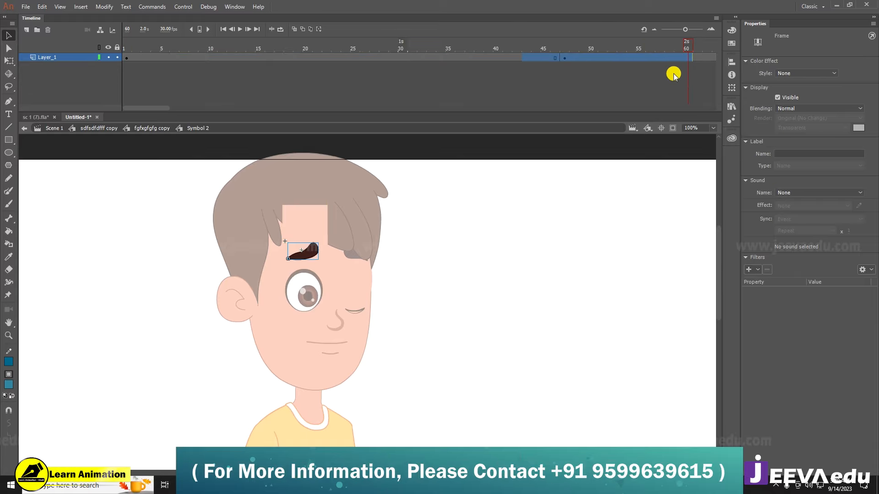
key("shift+F5")
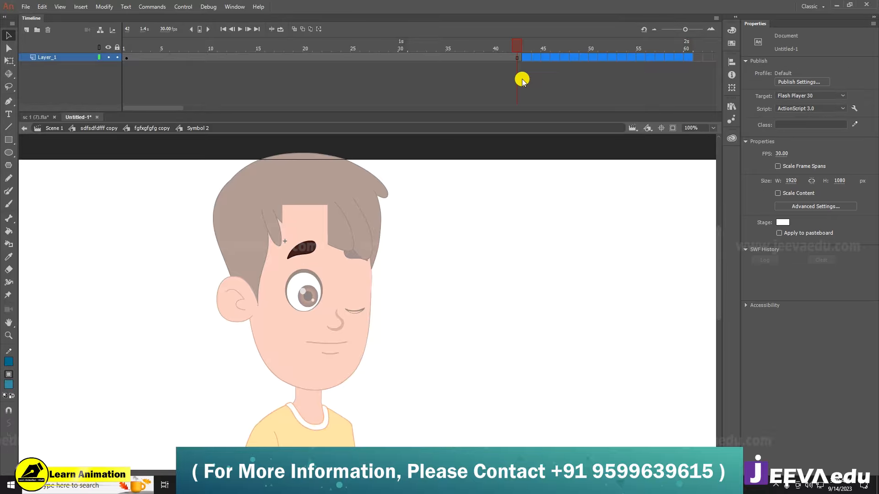
key("F5")
left_click(569, 47)
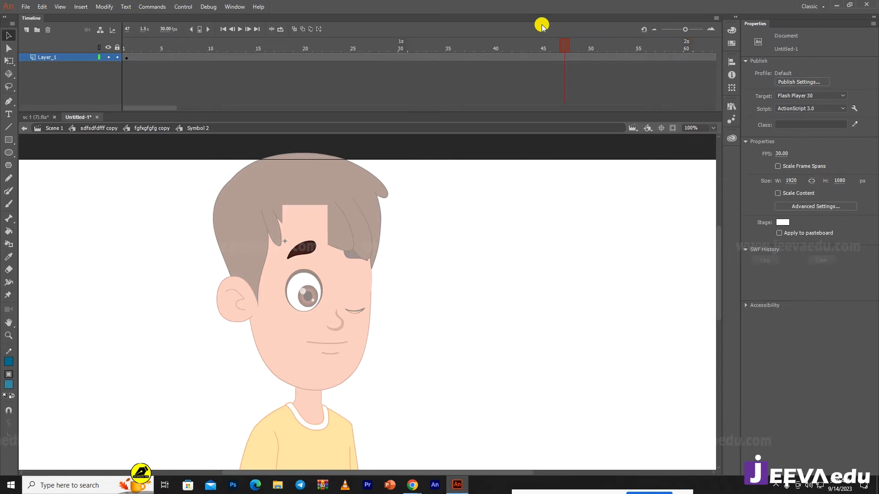
left_click_drag(564, 46, 0, 86)
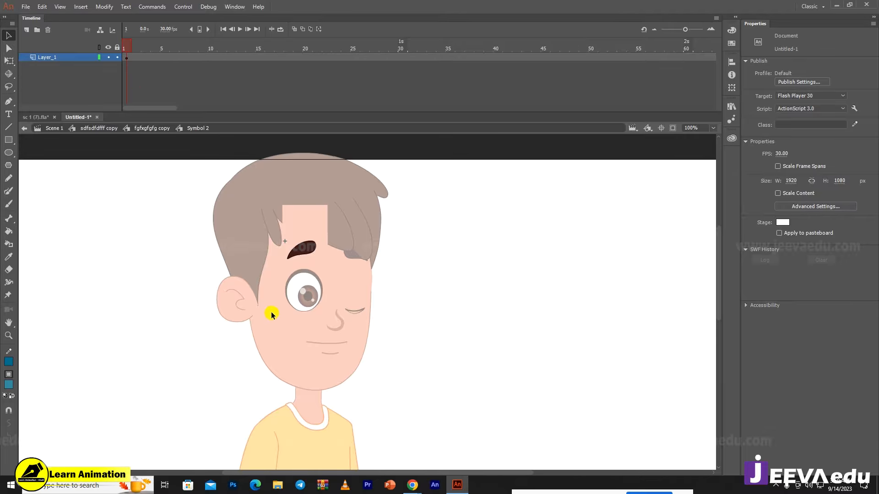
- Open the far eye symbol from the head and clear its keyframes from frames 17 to 30 on all animated layers
double_click(224, 301)
left_click(363, 314)
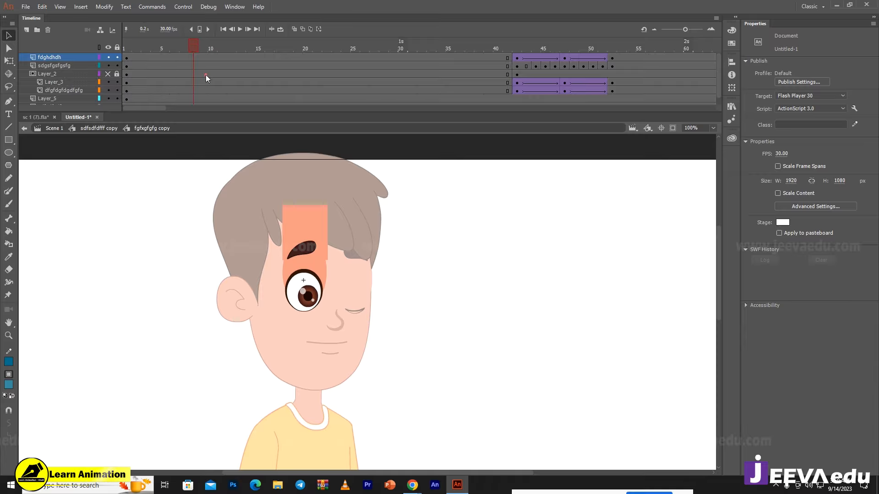
double_click(181, 311)
left_click(359, 309)
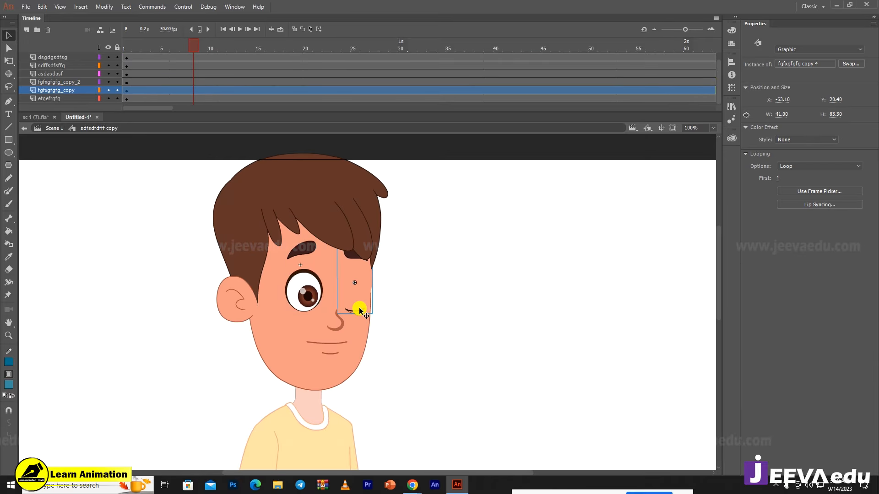
double_click(360, 312)
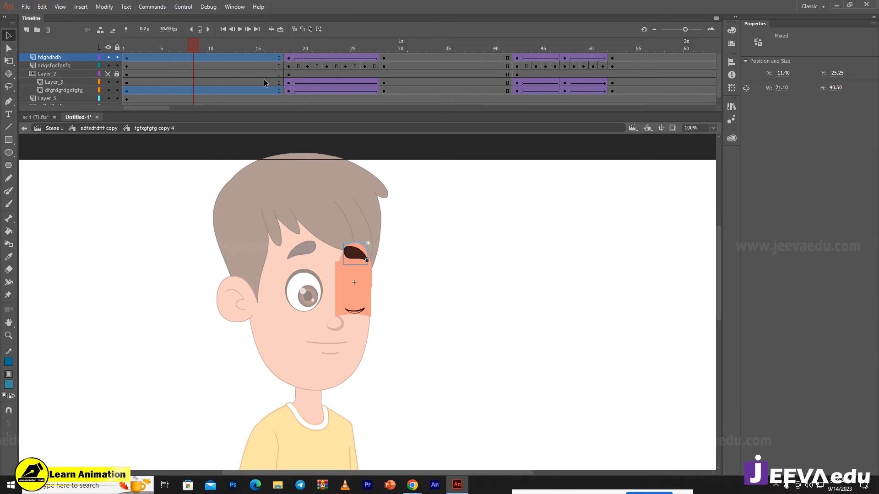
left_click_drag(277, 97, 405, 21)
right_click(348, 76)
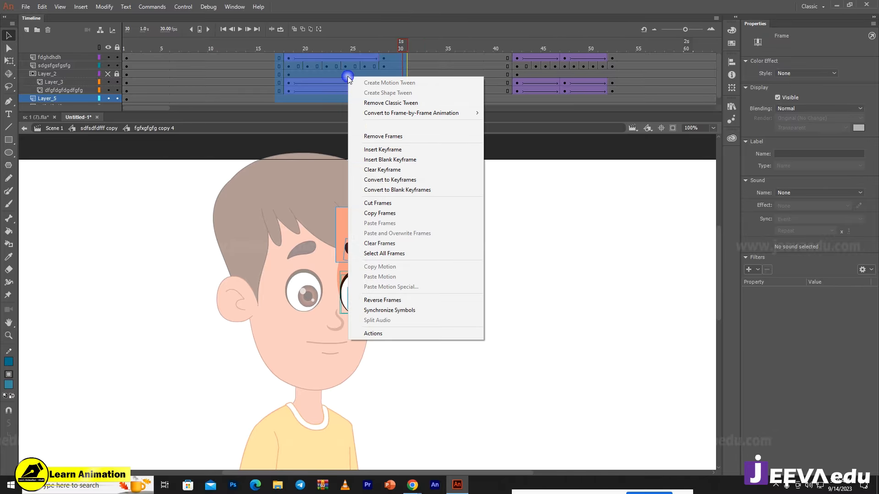
left_click(383, 170)
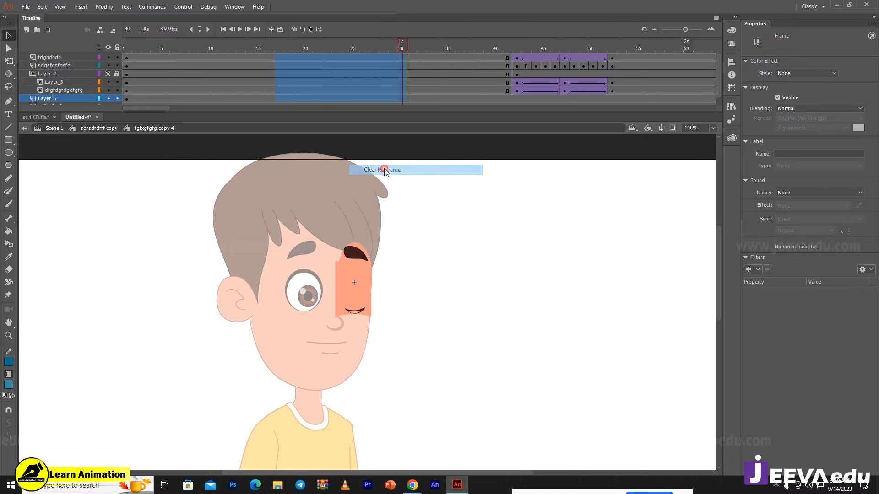
- Copy the far eye's open-eye keyframes from frame 42 to frame 1 on all animated layers
left_click(471, 41)
left_click(517, 74)
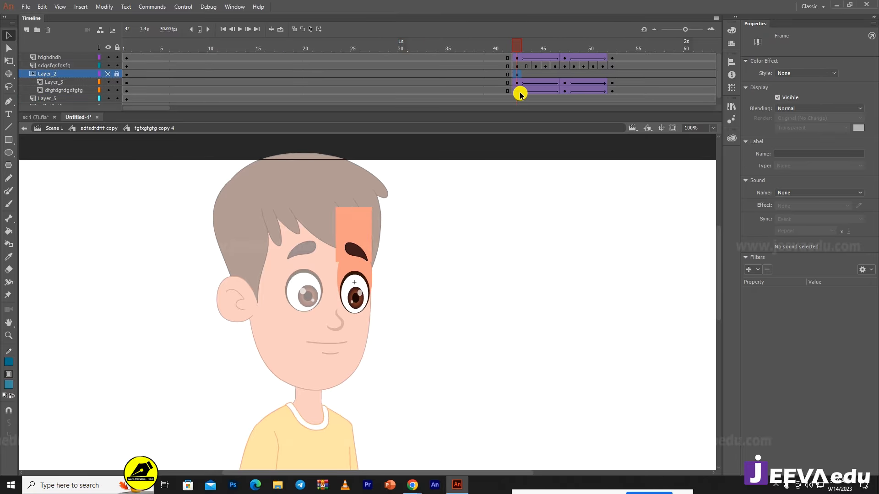
left_click(459, 81)
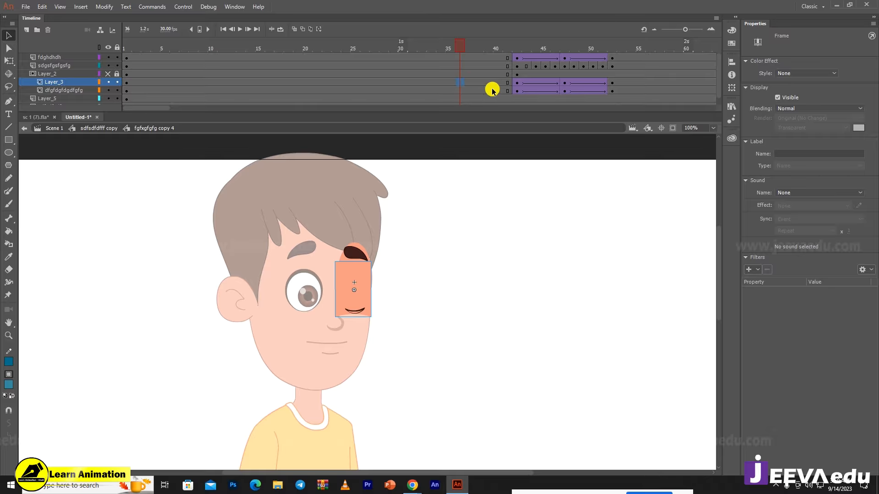
left_click_drag(517, 91, 516, 47)
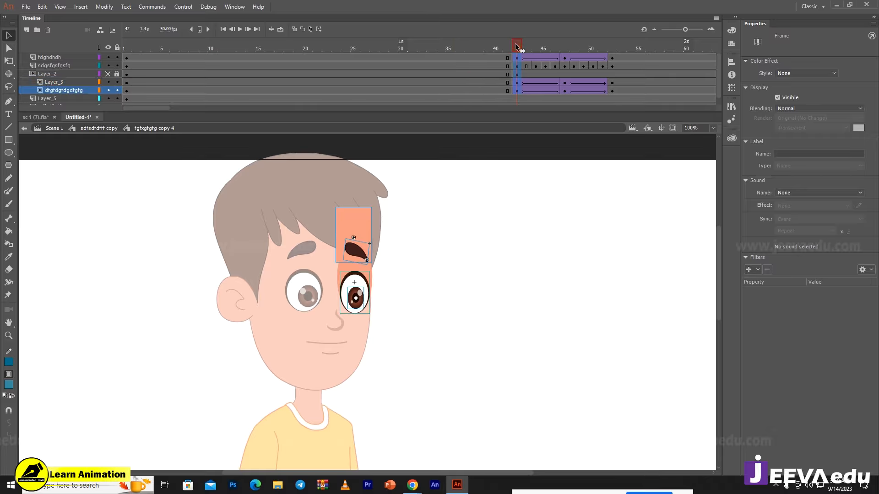
left_click_drag(517, 88, 129, 64)
- Remove the classic tweens between frames 1 and 42 from the far eye's brow, Layer_3 and dfgfdgfdgdfgfg layers
left_click(154, 57)
right_click(156, 58)
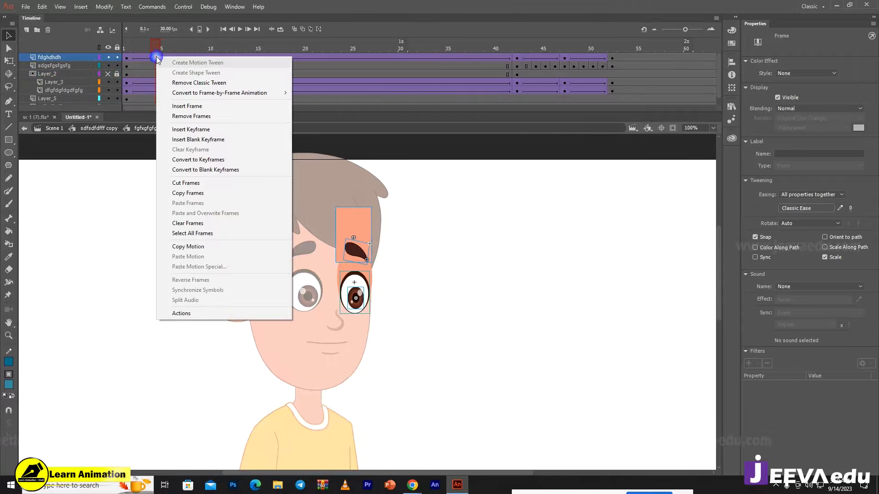
left_click(190, 83)
left_click(208, 87)
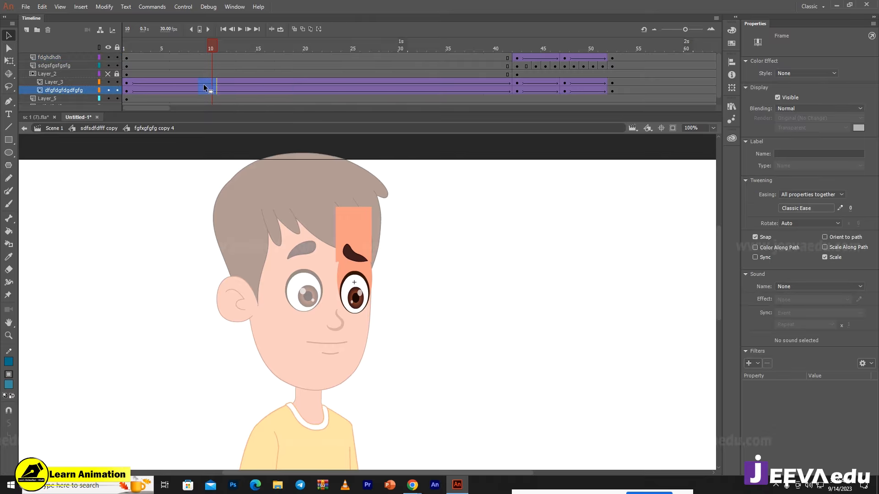
right_click(204, 87)
left_click(247, 111)
left_click(124, 49)
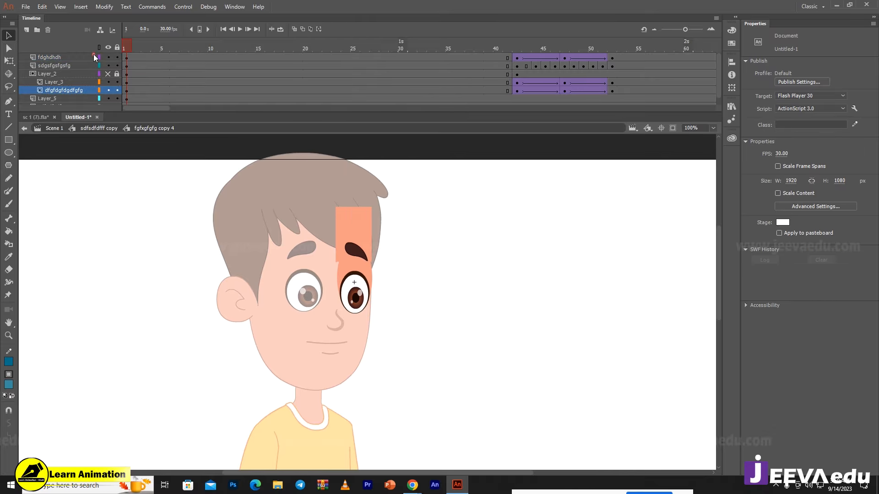
- Check the far eye's layers, then play the head symbol's timeline to review both eyes and return to frame 1
double_click(158, 293)
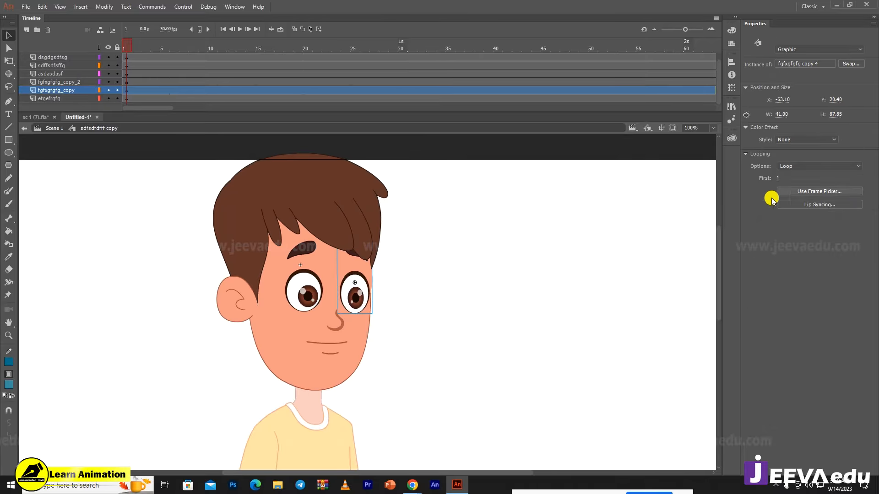
double_click(356, 303)
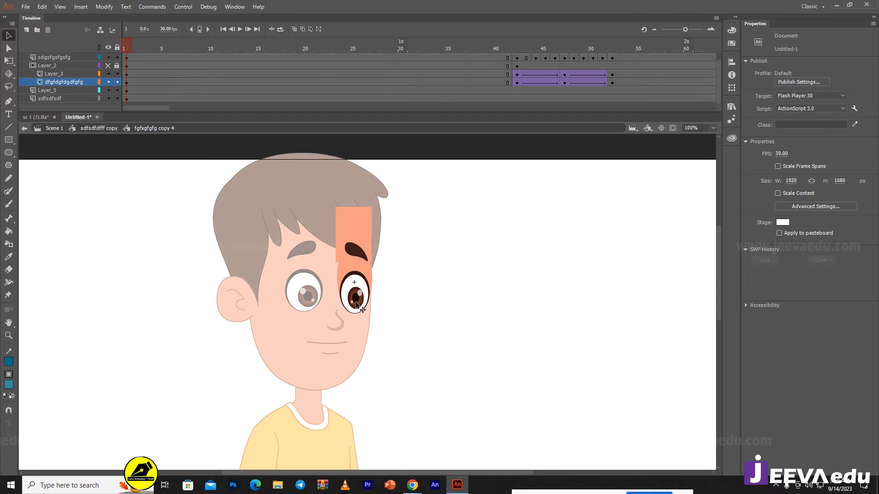
left_click(355, 300)
left_click(546, 297)
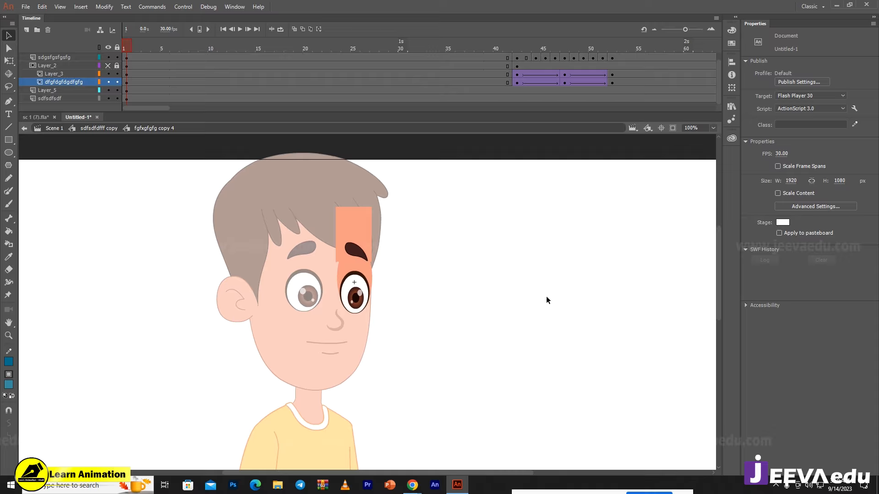
double_click(489, 309)
left_click(240, 29)
left_click_drag(305, 49, 25, 131)
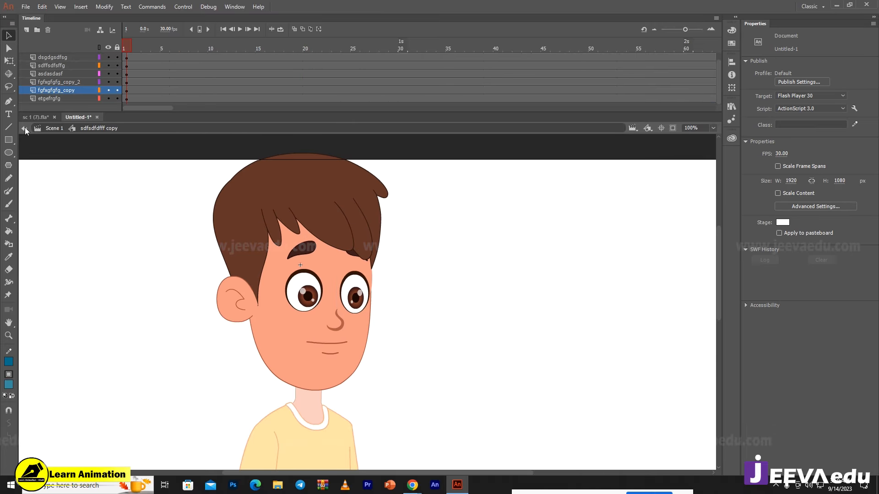
- Open the far eye's brow symbol, replace frames 44 to 64 with plain frames without keyframes, and return to the head symbol
double_click(356, 297)
double_click(356, 297)
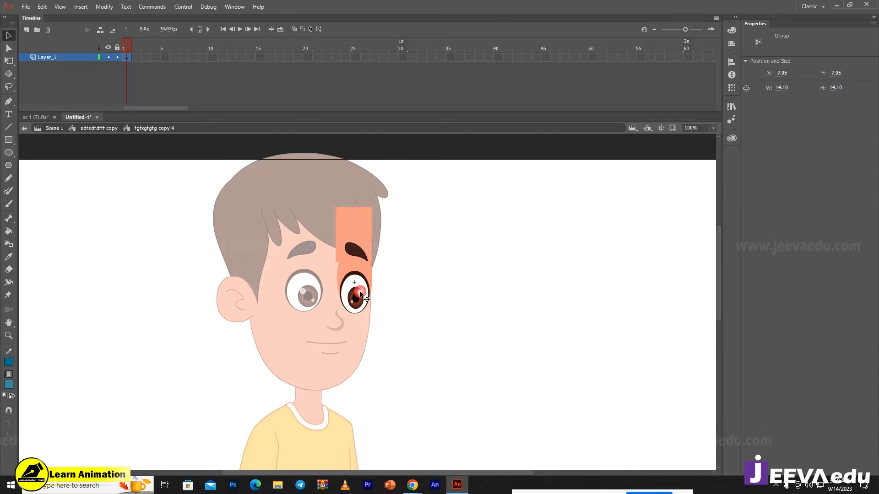
double_click(358, 254)
double_click(357, 251)
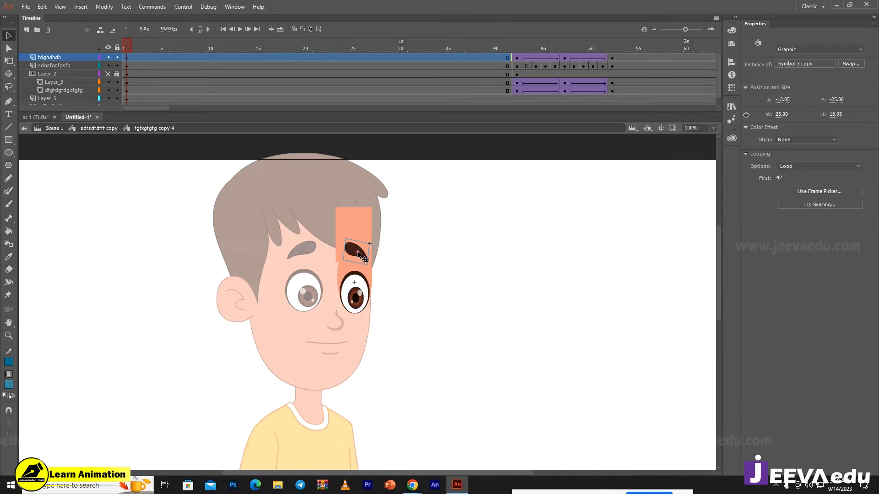
left_click_drag(422, 49, 620, 67)
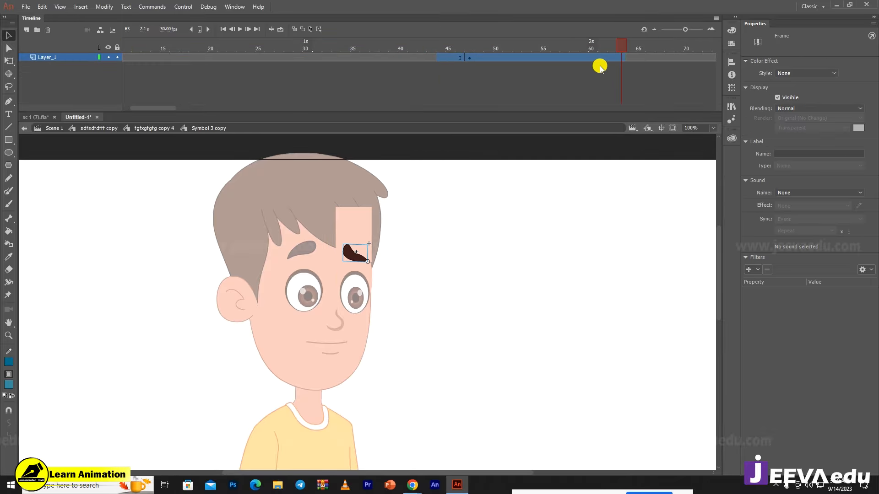
key("shift+F5")
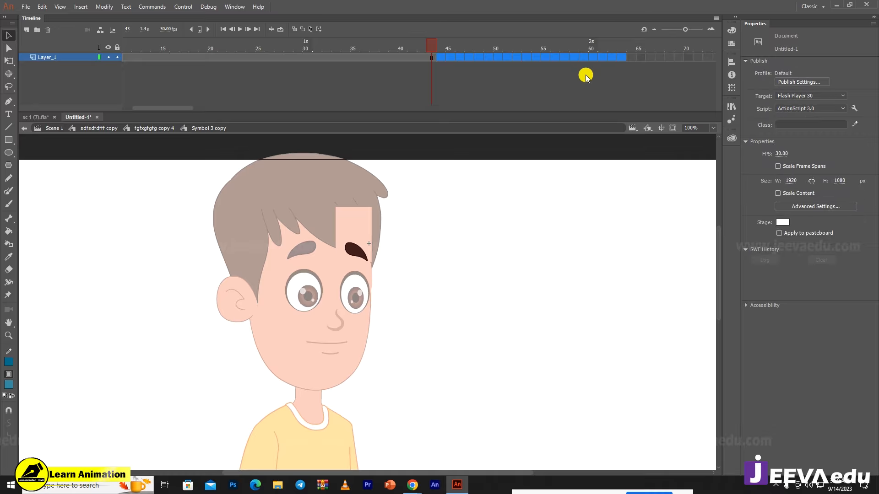
key("F5")
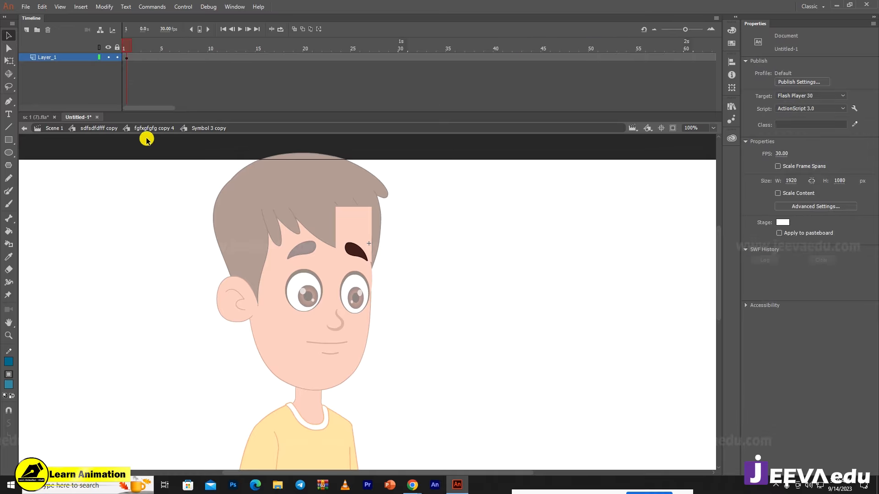
left_click(146, 128)
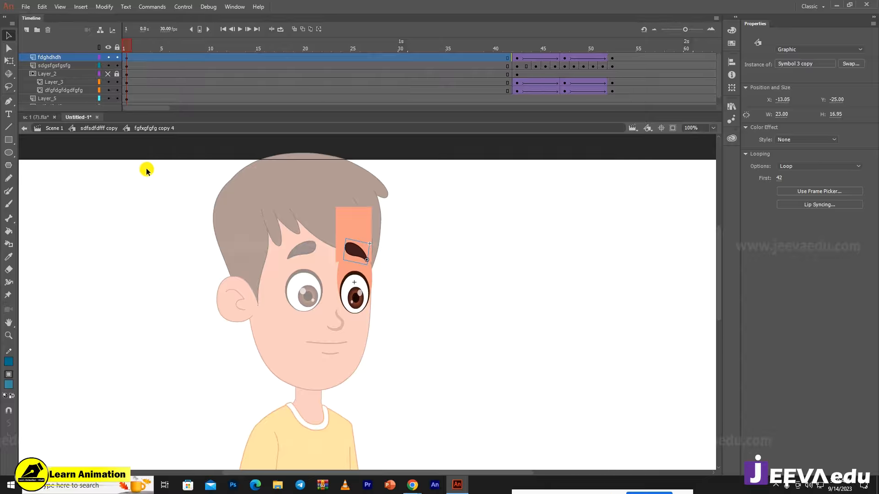
left_click(466, 301)
left_click(92, 130)
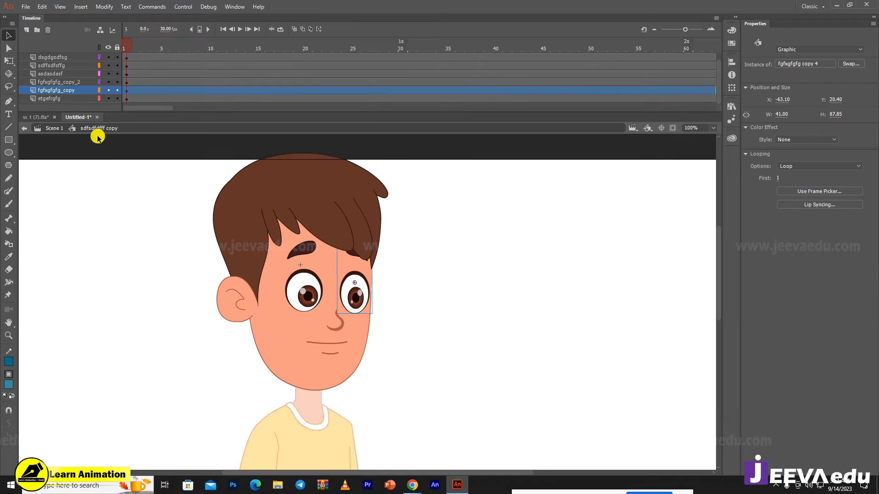
left_click(148, 242)
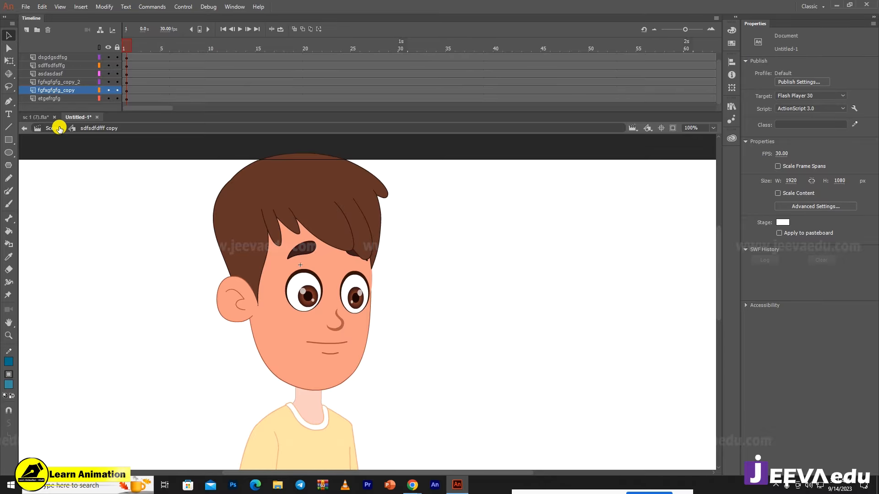
- Open the mouth symbol, replace frames 6 to 37 on both layers with plain frames, and return to the head symbol
left_click_drag(181, 193, 414, 394)
left_click_drag(156, 42, 1, 172)
left_click(343, 347)
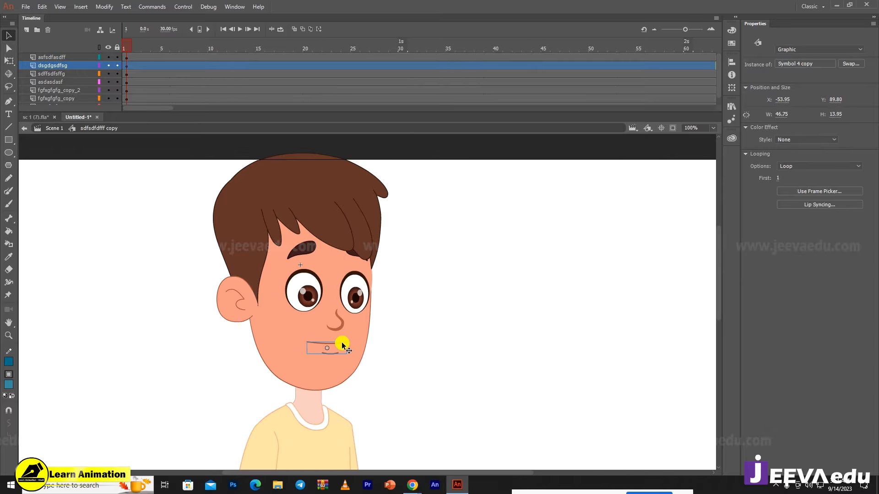
double_click(342, 347)
left_click_drag(171, 61, 468, 112)
key("shift+F5")
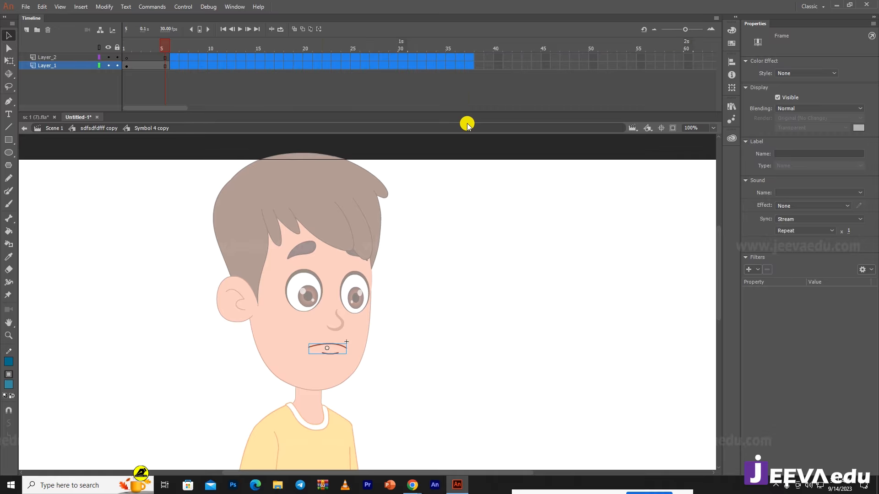
key("ctrl+z")
key("ctrl+z")
left_click_drag(471, 49, 116, 81)
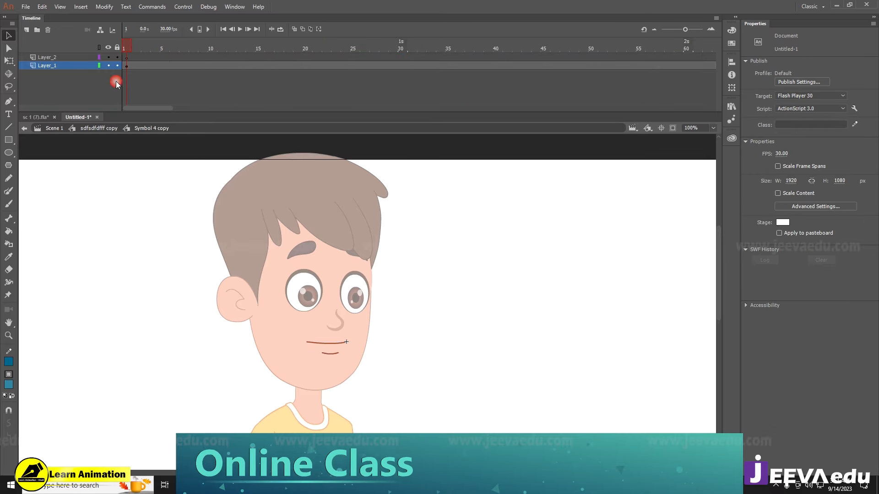
left_click(60, 58, "shift")
double_click(136, 269)
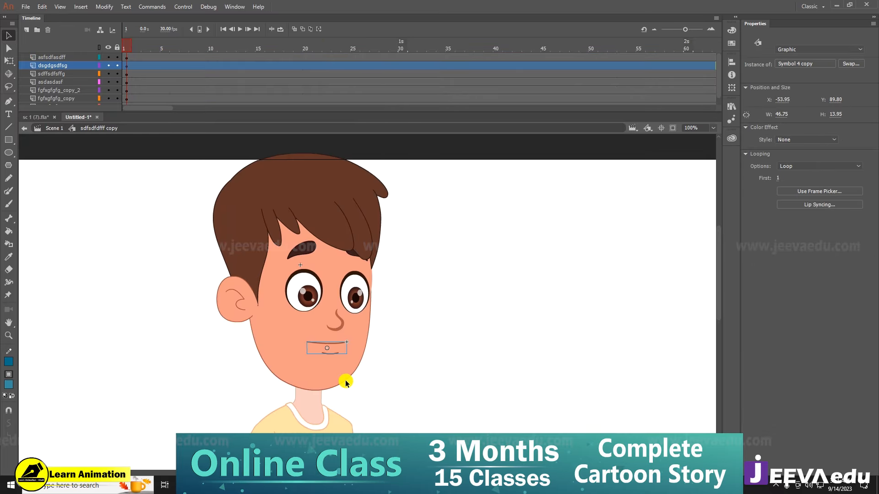
- Check the face and ear instances in the head symbol, then return to the main scene
left_click(307, 380)
left_click(210, 403)
left_click(237, 308)
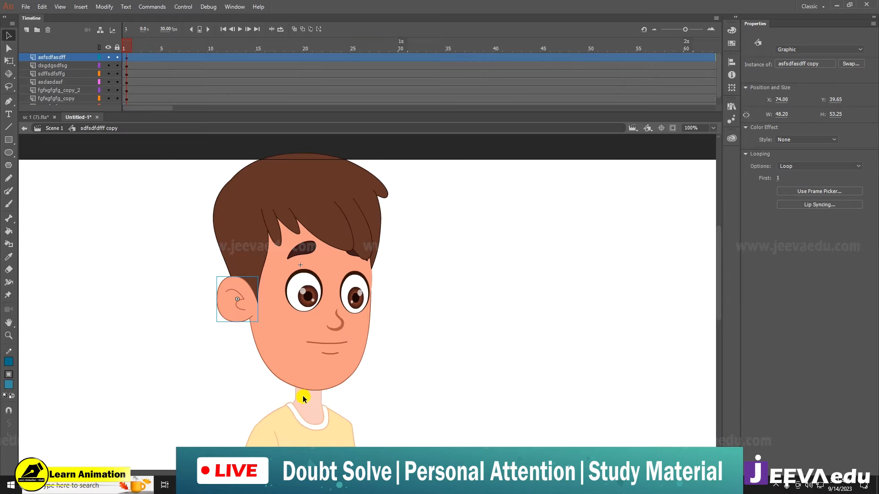
key("z")
left_click(368, 402, "alt")
key("v")
left_click(344, 363)
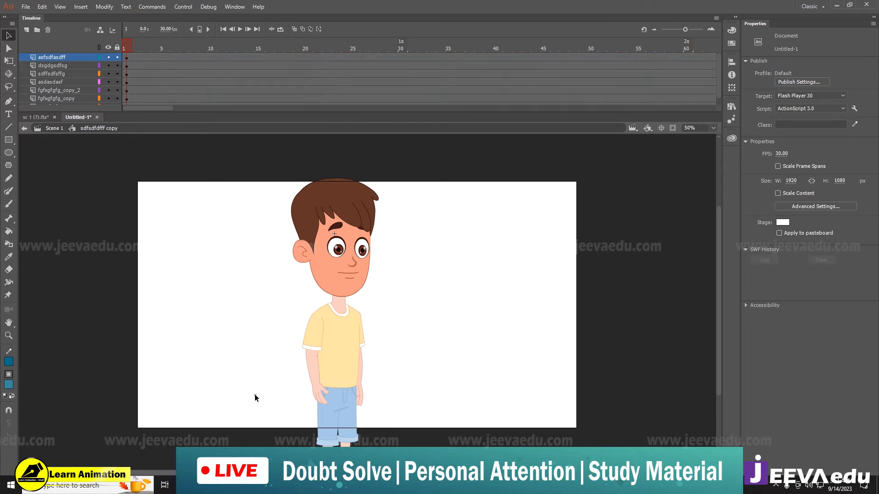
double_click(255, 394)
- Convert all of the character's body parts in the main scene into one graphic symbol
left_click(305, 349)
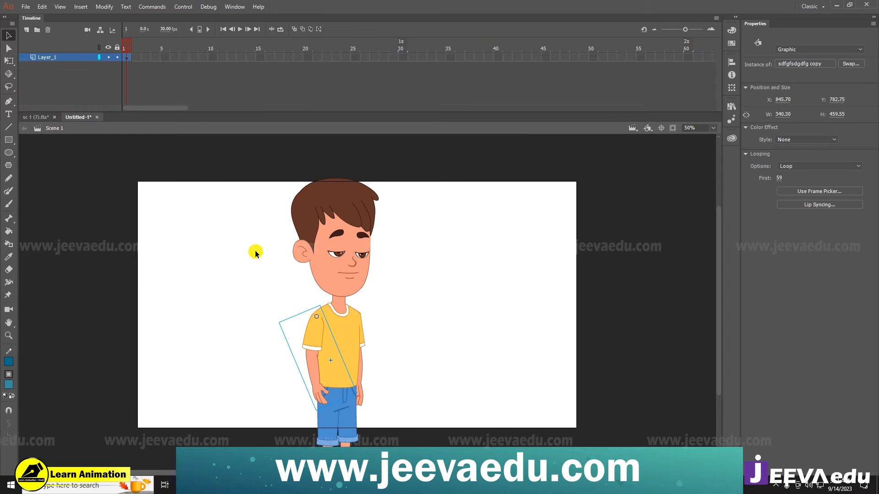
key("ctrl+a")
key("F8")
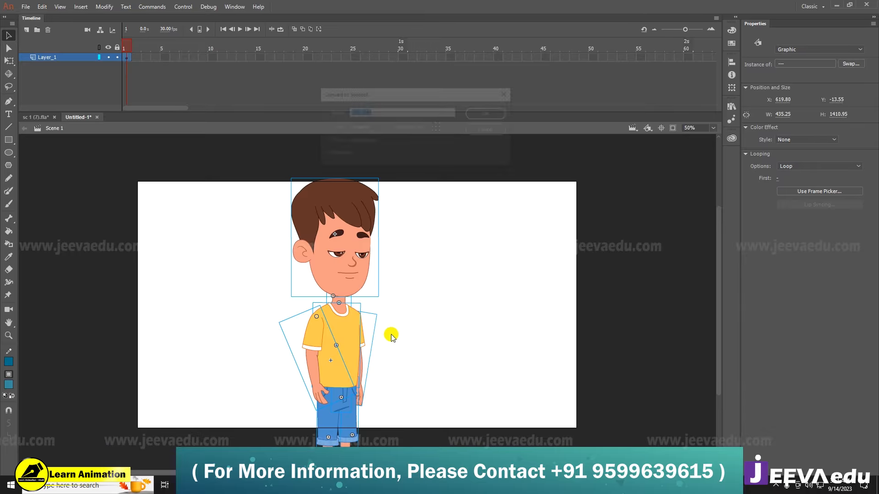
left_click(500, 114)
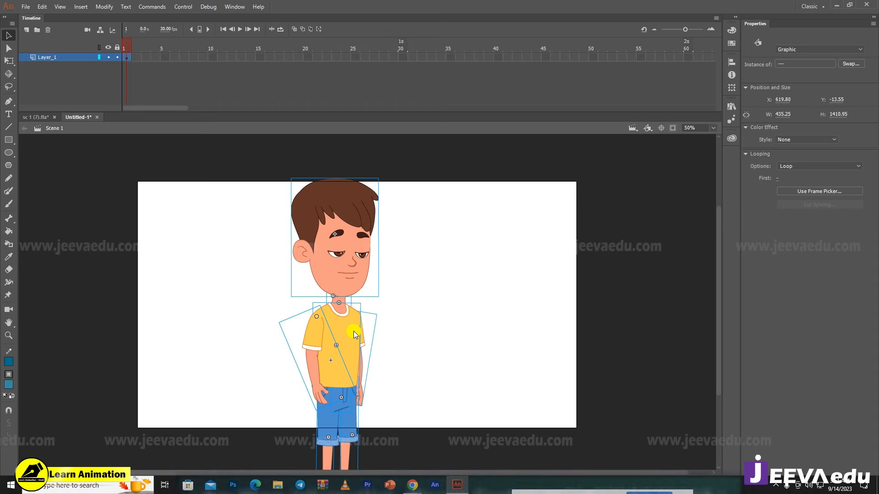
left_click(351, 333)
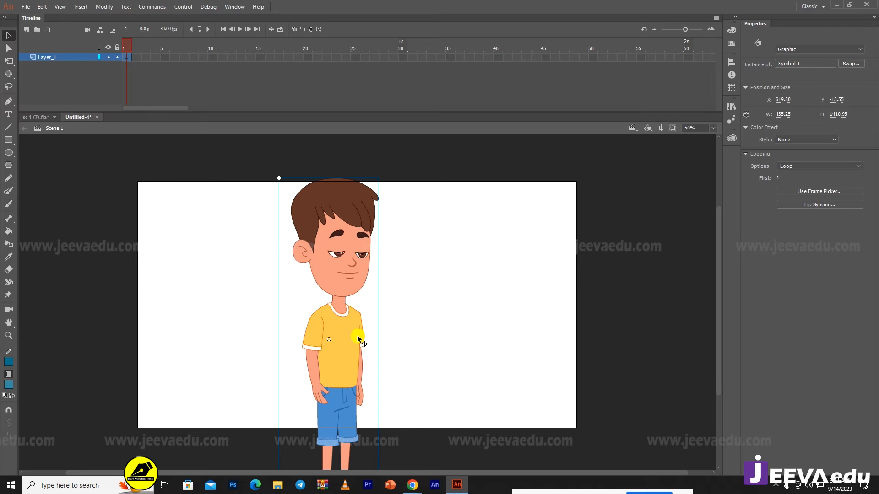
- Open the new character symbol, distribute its body parts to separate layers, and insert frames across all of those layers
double_click(351, 334)
right_click(351, 334)
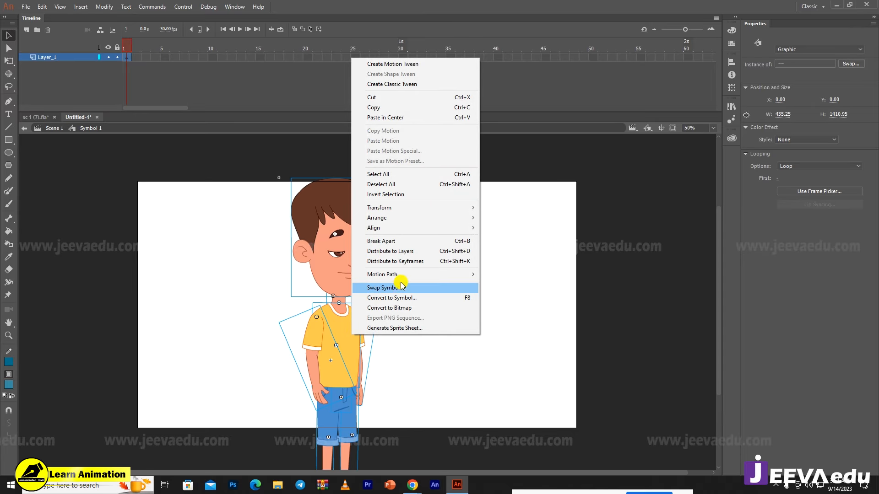
left_click(397, 251)
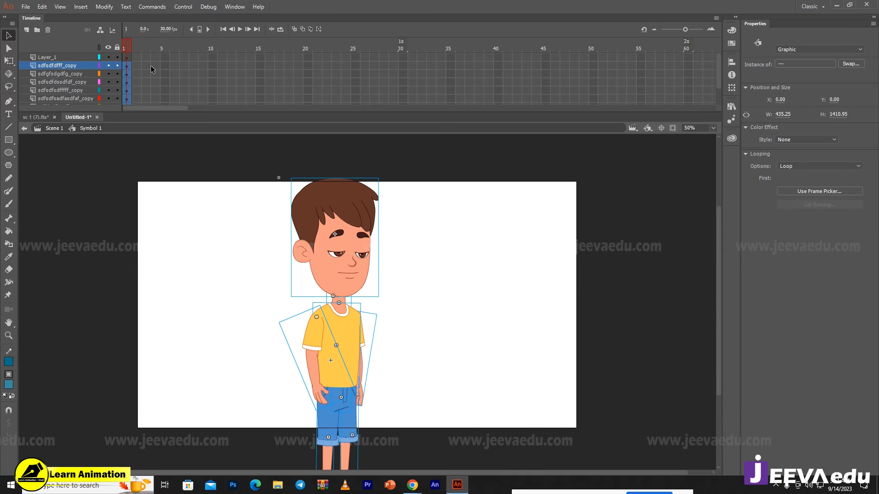
left_click_drag(147, 60, 464, 203)
key("F5")
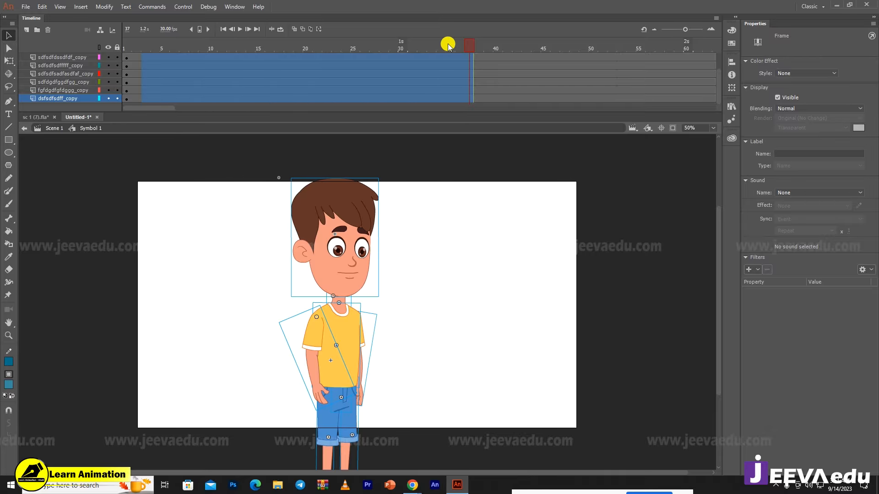
- Return to frame 1 and delete the empty Layer_1 from the character symbol
scroll(454, 60, "up", 3)
left_click_drag(461, 49, 118, 54)
left_click(57, 57)
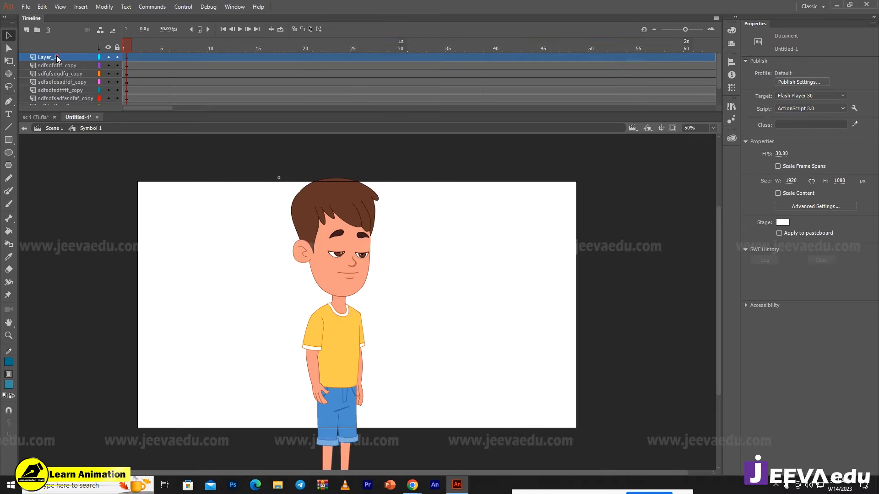
left_click(47, 30)
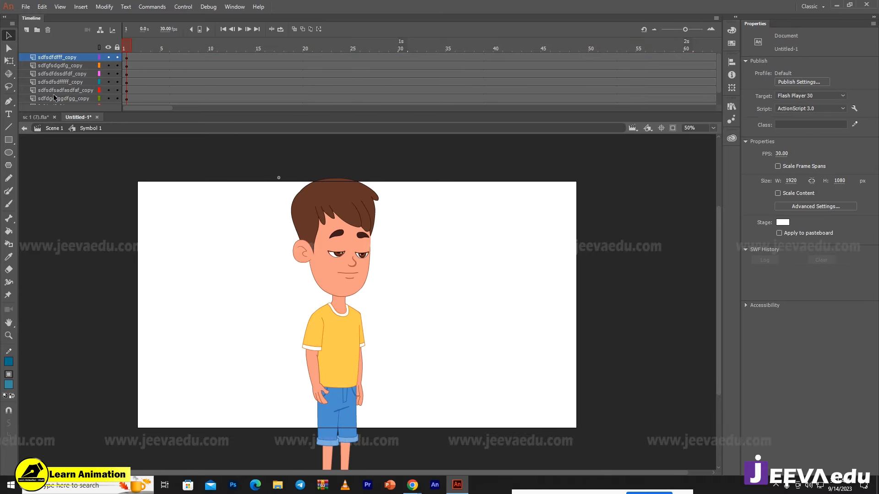
- Set the head instance's looping first frame to 1, lower the near arm's first frame, and check the far arm's
left_click(315, 266)
left_click(133, 56)
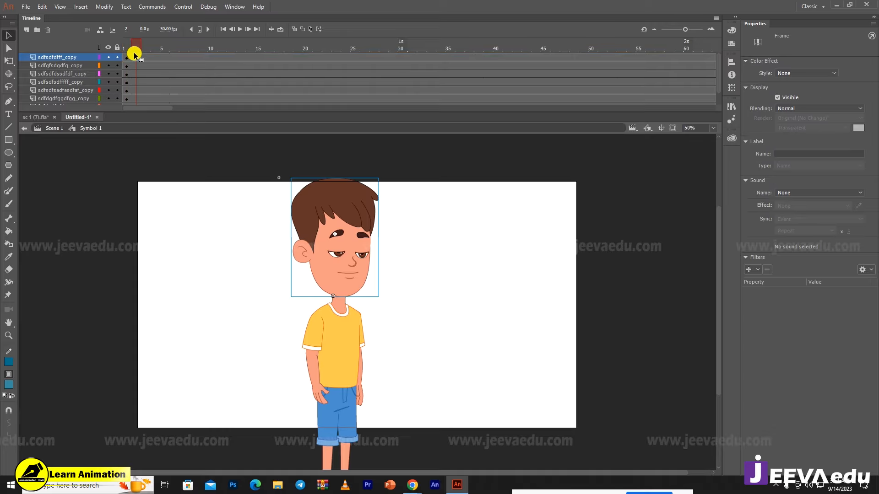
left_click_drag(133, 46, 124, 55)
left_click(365, 234)
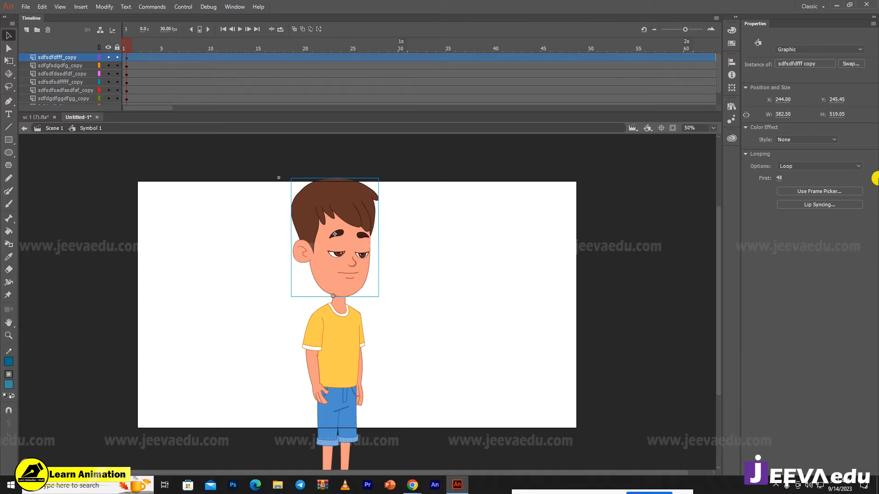
left_click_drag(779, 181, 493, 228)
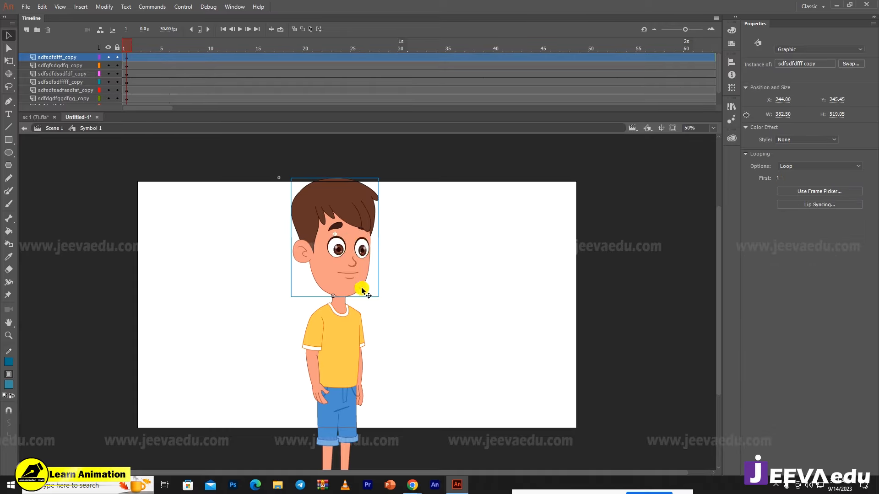
left_click(309, 335)
left_click_drag(780, 179, 605, 177)
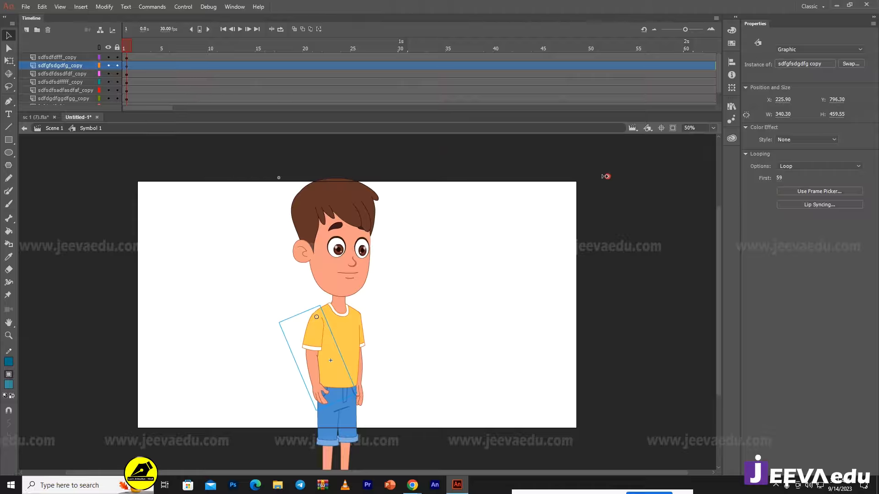
left_click(361, 339)
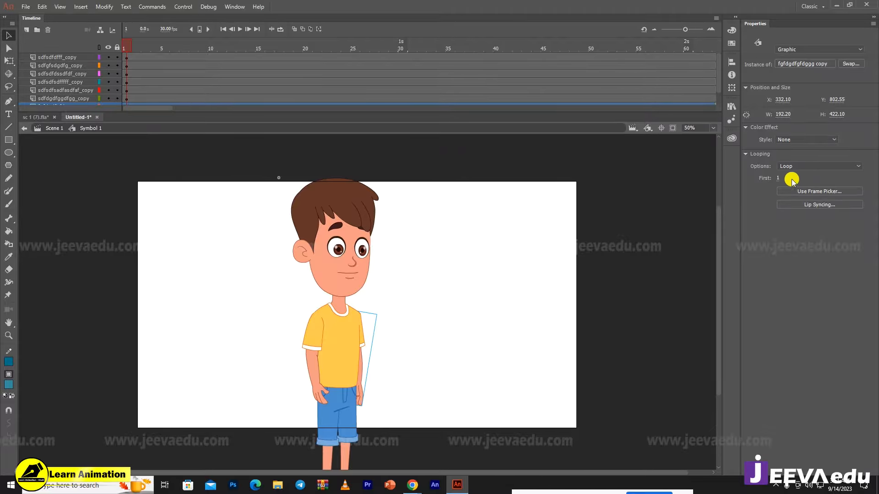
- Rotate the far leg forward and up around the hip with Free Transform
key("space")
left_click_drag(446, 403, 447, 347)
left_click(359, 380)
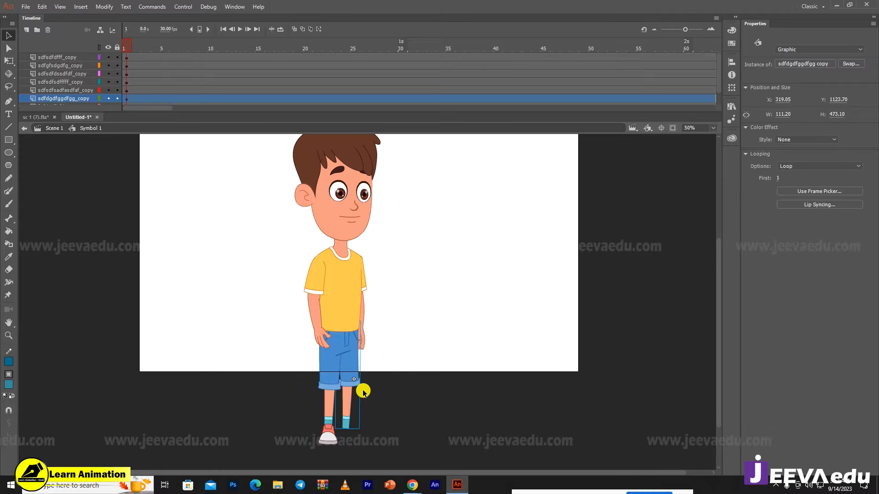
key("q")
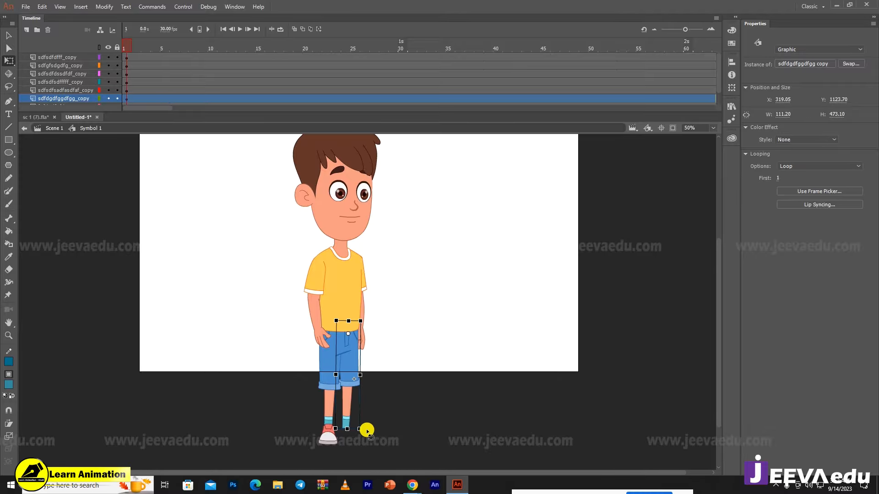
left_click_drag(367, 431, 423, 352)
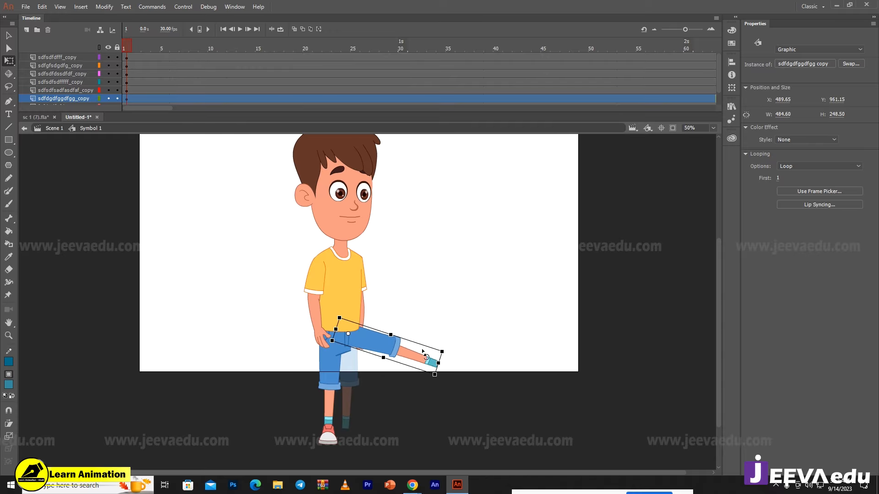
- Move the near leg's pivot to the hip and rotate the leg diagonally forward
left_click(359, 418)
left_click(354, 438)
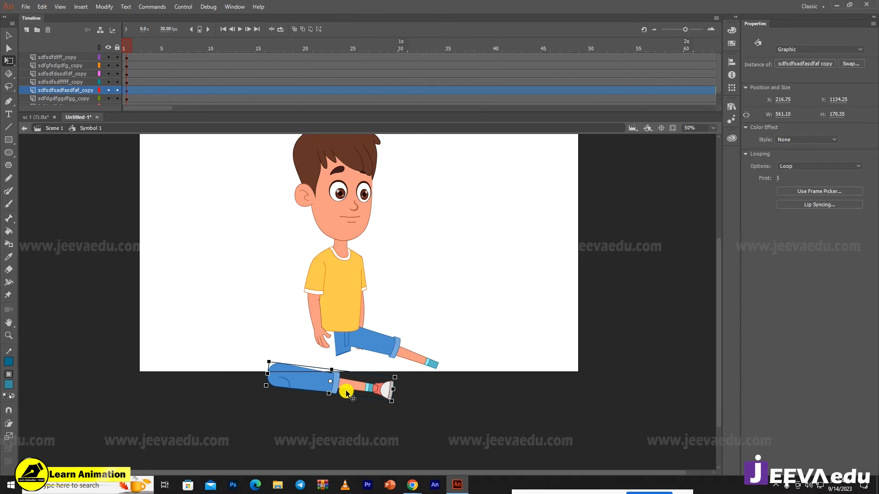
key("ctrl+z")
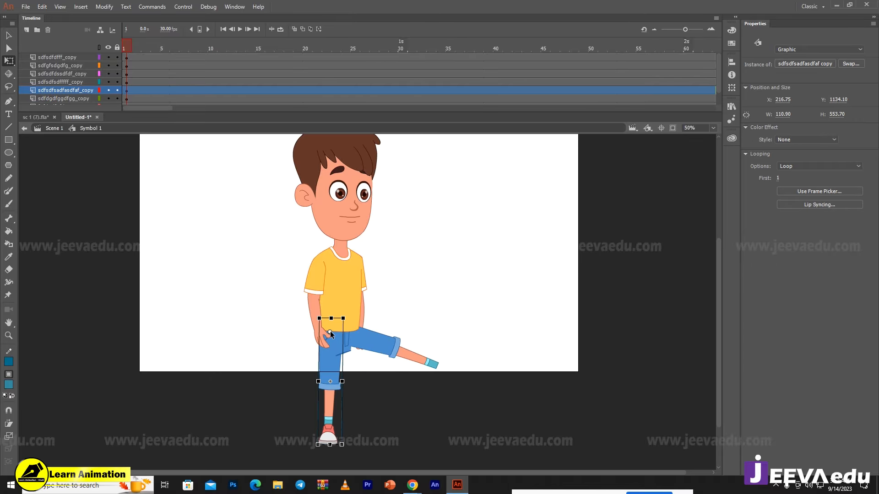
left_click_drag(349, 447, 410, 378)
- Select the pelvis part of the shorts and rotate it to fit the raised legs
key("z")
left_click(346, 345)
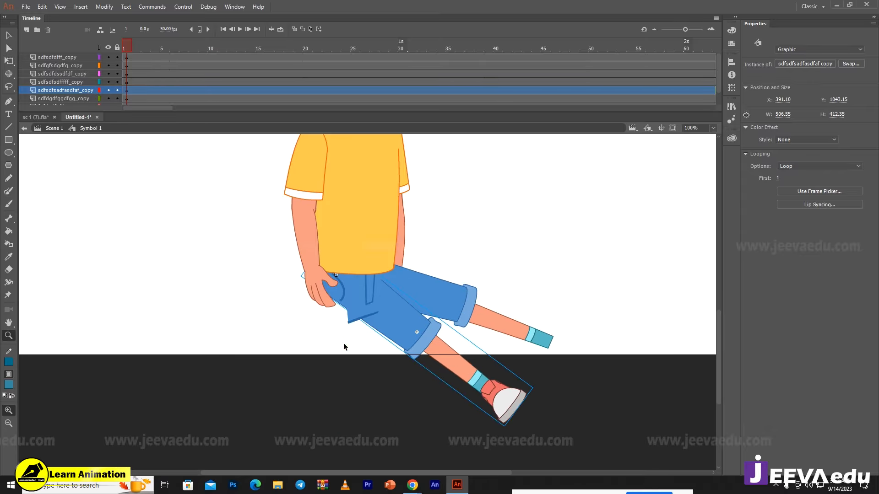
key("v")
left_click(367, 322)
key("q")
left_click_drag(370, 314, 376, 288)
left_click(448, 274)
scroll(411, 300, "up", 4)
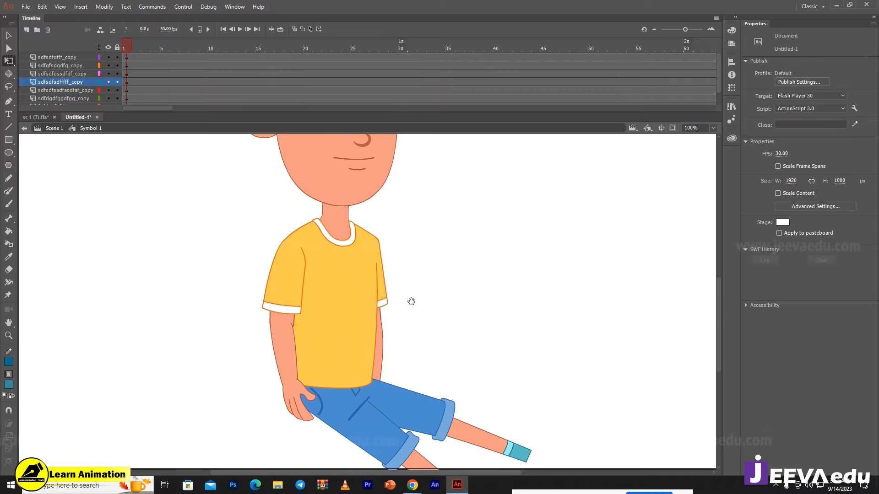
- Review the whole seated figure, then the torso and legs at closer range
key("z")
left_click(341, 335, "alt")
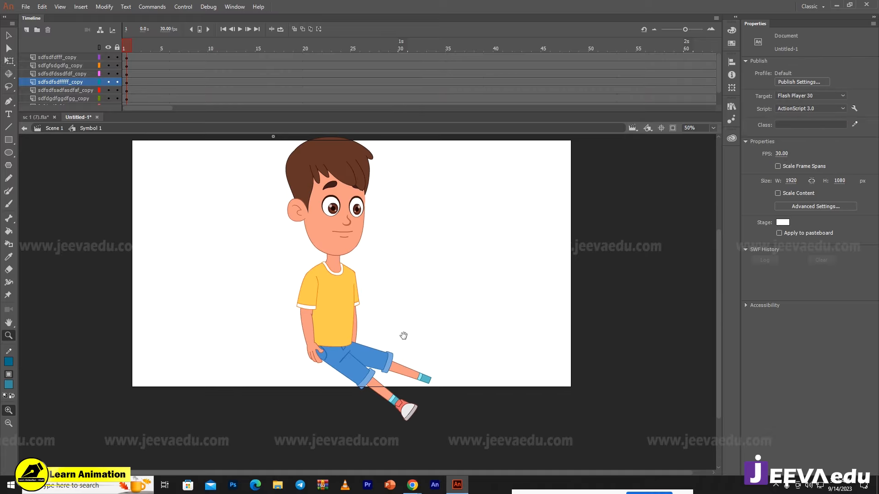
left_click_drag(403, 335, 407, 357)
key("v")
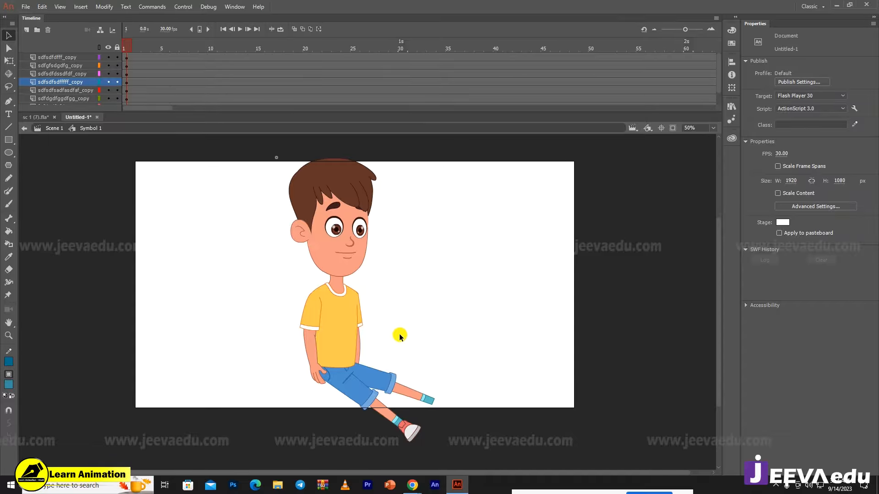
left_click(357, 339)
left_click(386, 368)
key("z")
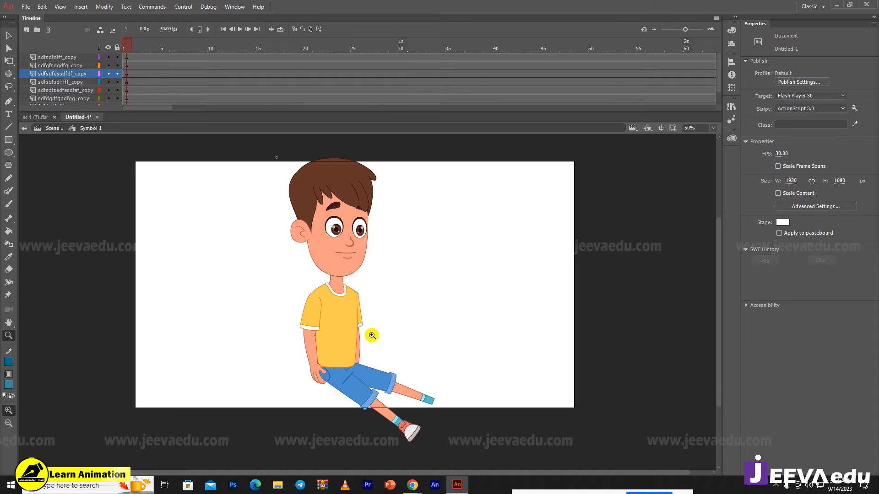
left_click(371, 336)
left_click_drag(373, 336, 442, 319)
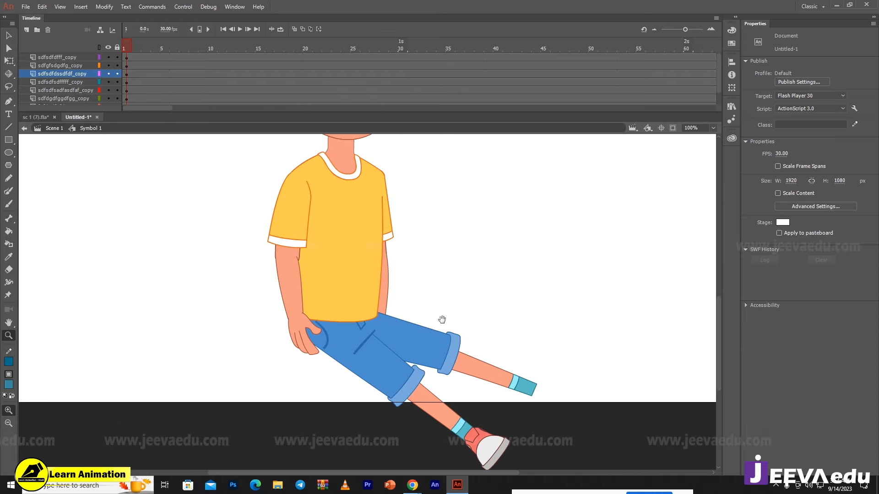
- Check the boy's original bedroom scene in sc 1 (7).fla, then return to the seated figure in Untitled-1
left_click(41, 120)
left_click(355, 337, "alt")
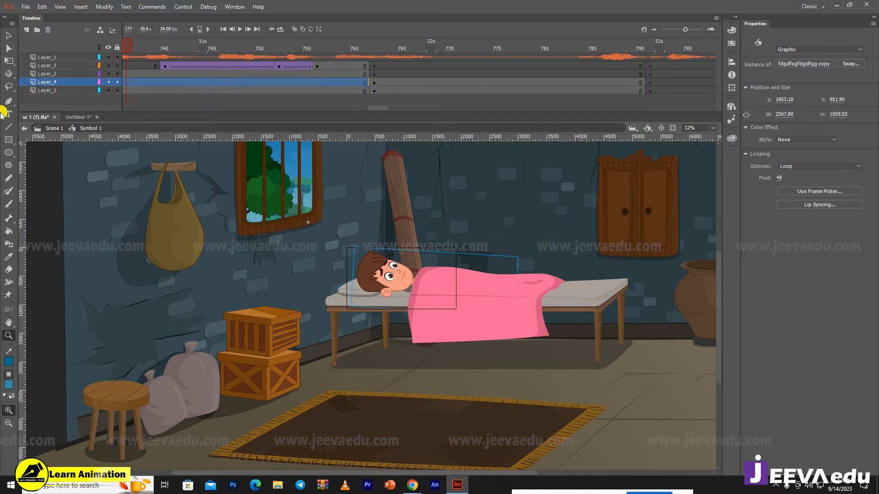
left_click(74, 118)
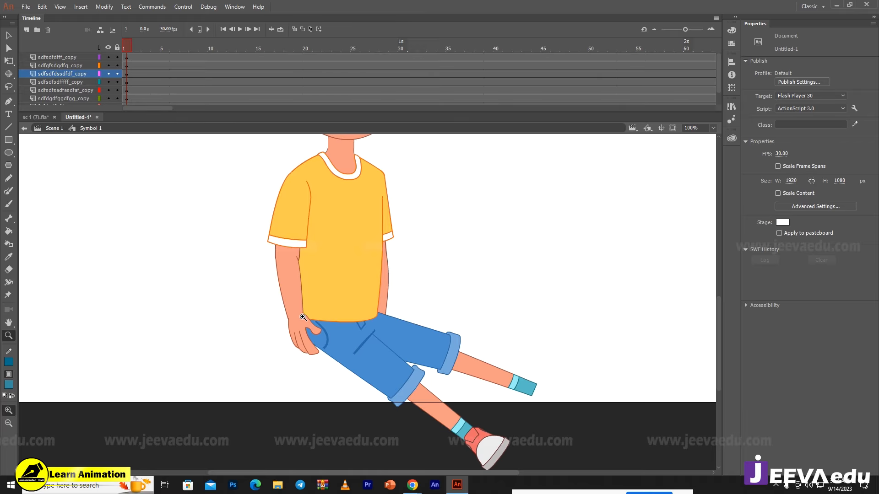
left_click(303, 316)
left_click(353, 307, "alt")
left_click_drag(420, 323, 340, 334)
key("v")
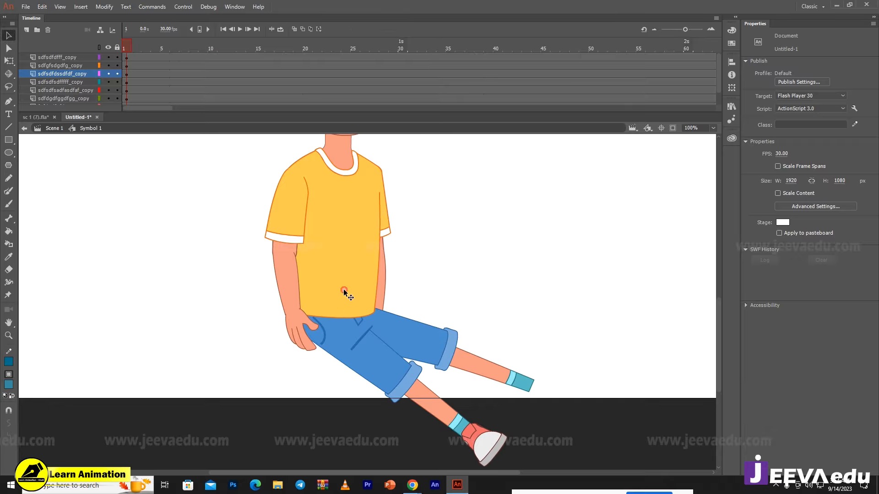
- Open the near arm symbol and rotate its forearm up around the elbow so the hand rests across the chest
left_click(344, 293)
key("z")
double_click(295, 306)
left_click(295, 306)
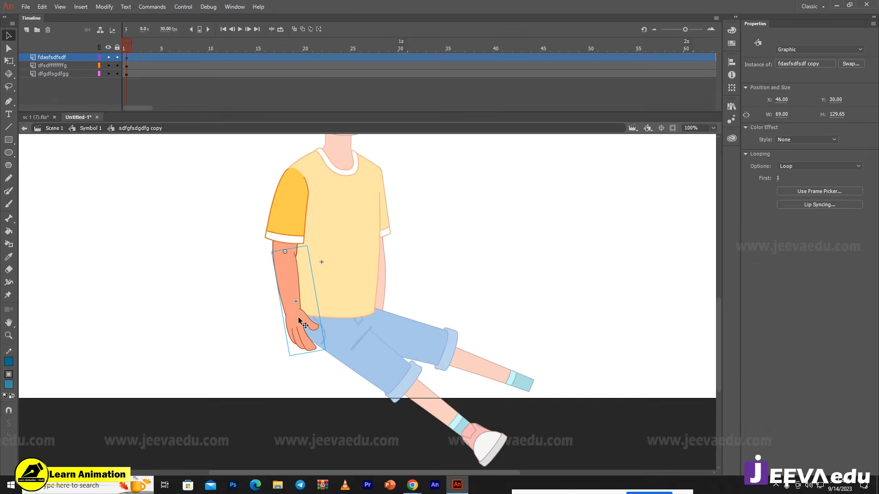
key("q")
left_click_drag(339, 329, 365, 199)
key("z")
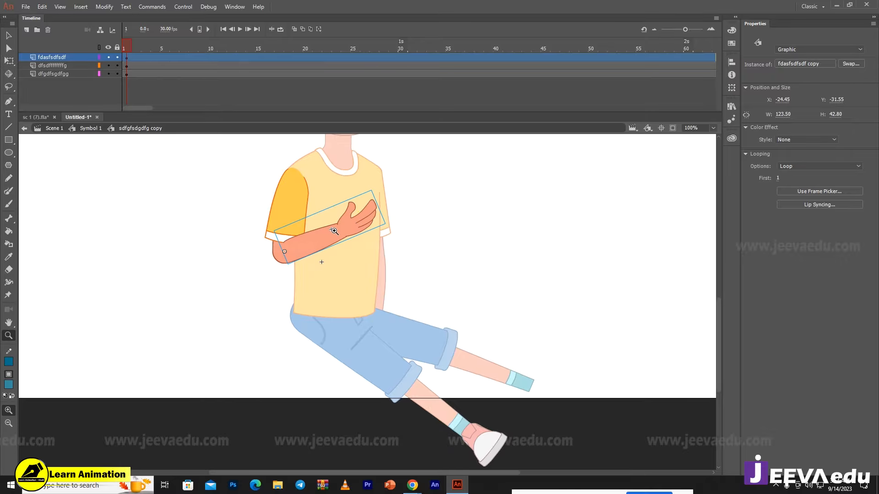
left_click(334, 230)
key("v")
key("z")
left_click(353, 312)
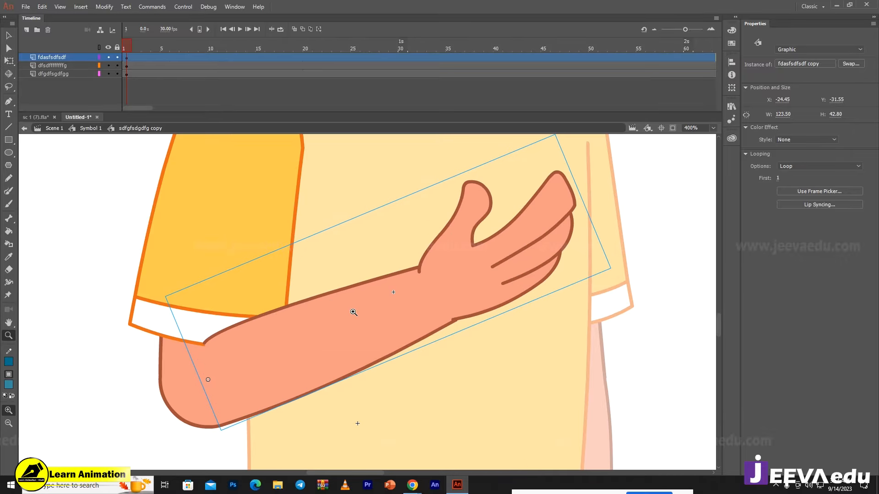
left_click(447, 329, "alt")
left_click(382, 353, "alt")
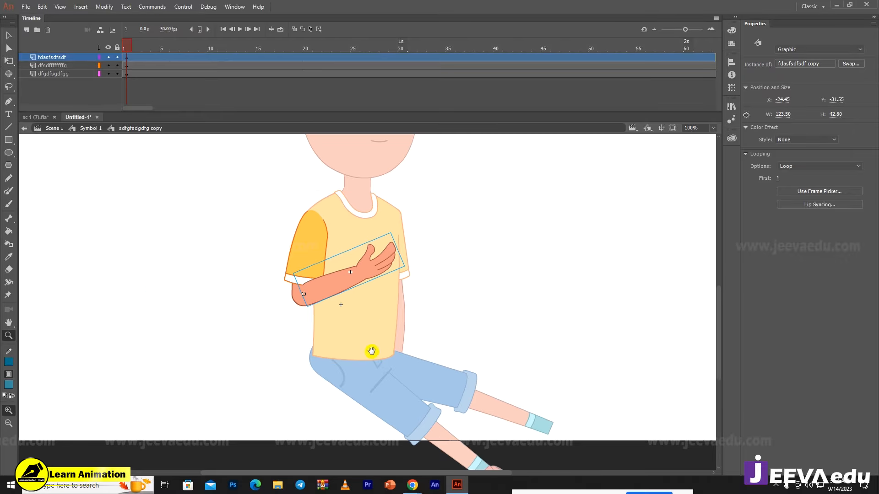
- Open the shirt's torso symbol and break its inner symbol instance apart into editable shapes
left_click(264, 354)
key("v")
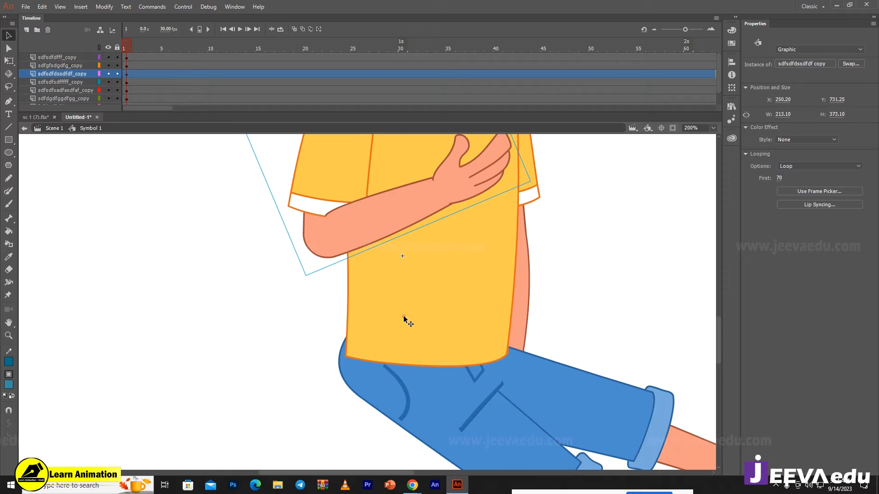
double_click(403, 315)
double_click(403, 315)
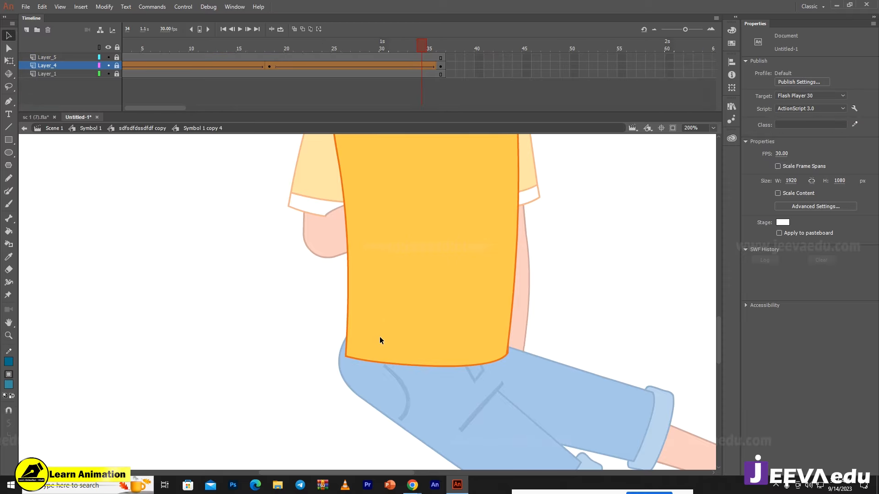
double_click(369, 344)
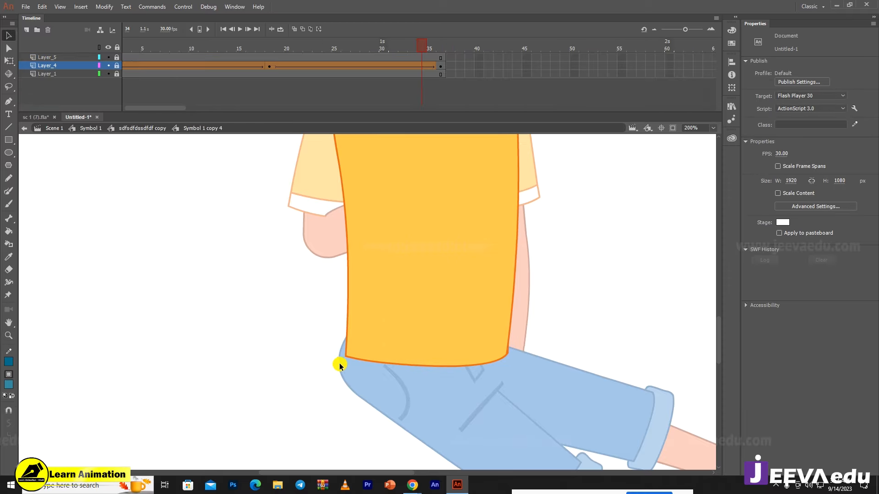
double_click(338, 364)
left_click(339, 373)
left_click(356, 353)
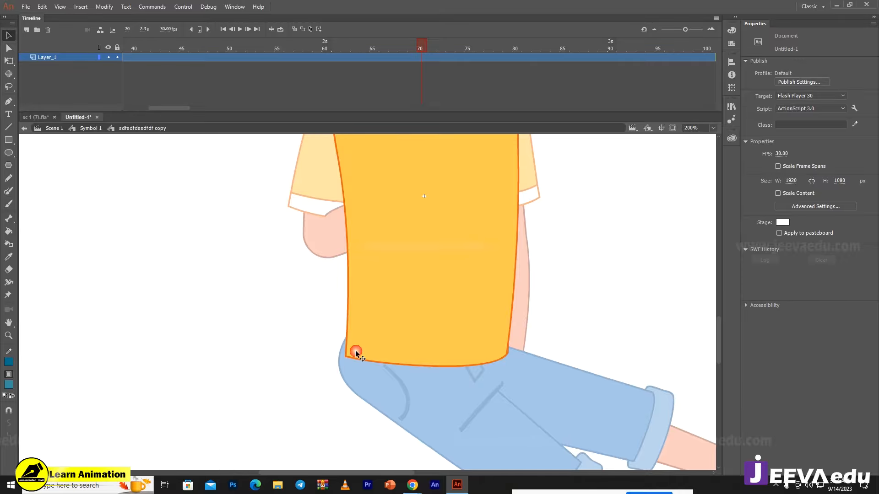
key("z")
left_click(424, 314, "alt")
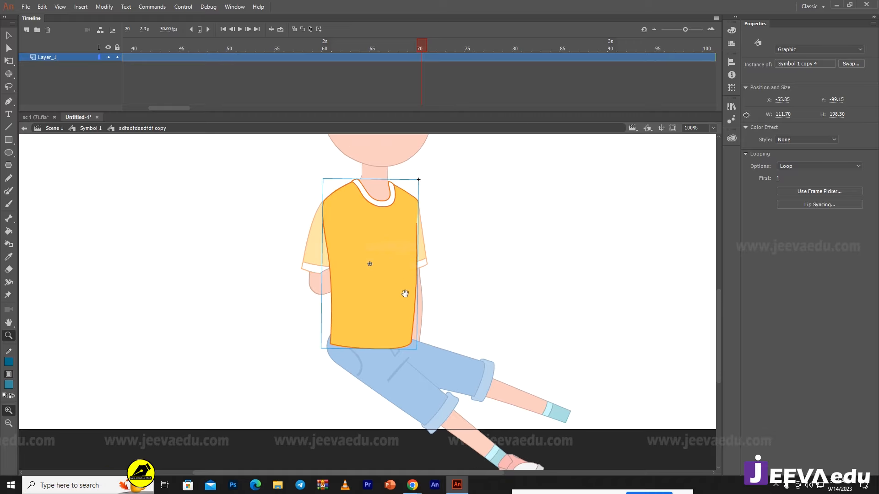
key("ctrl+b")
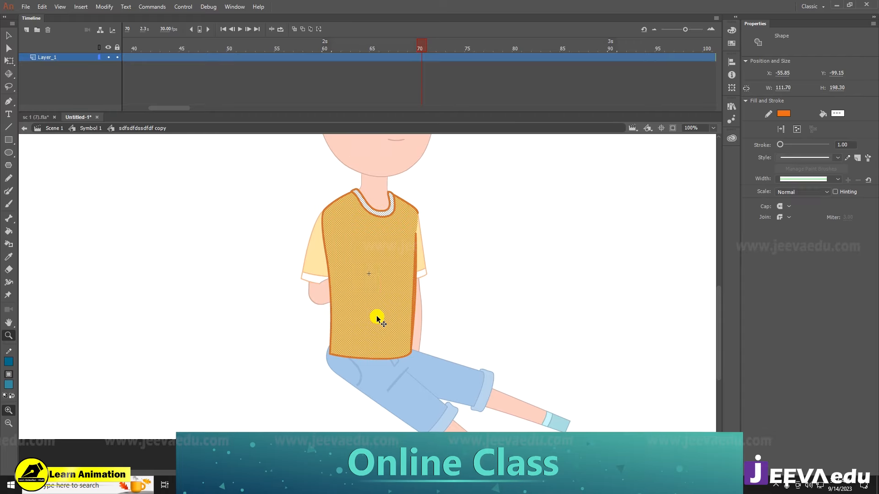
left_click(363, 316, "ctrl")
- Delete the outer curved stroke along the shirt's far side edge
left_click_drag(343, 359, 370, 353)
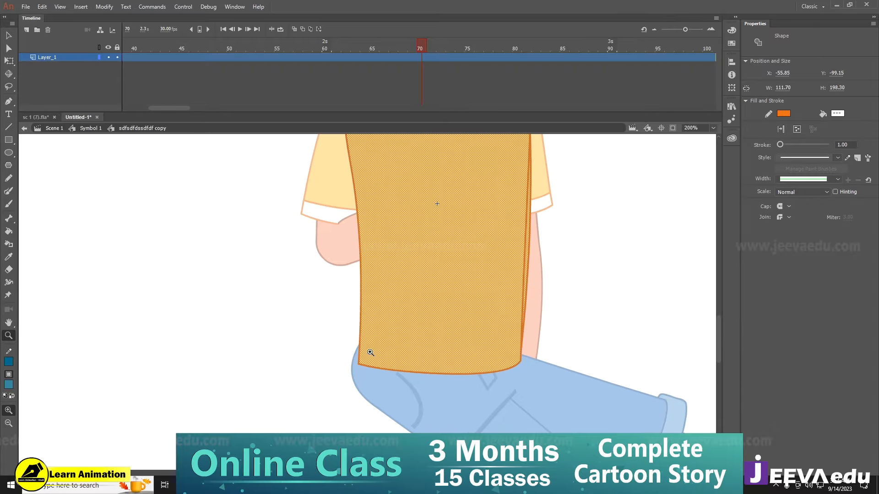
key("v")
left_click(289, 355)
left_click(527, 281)
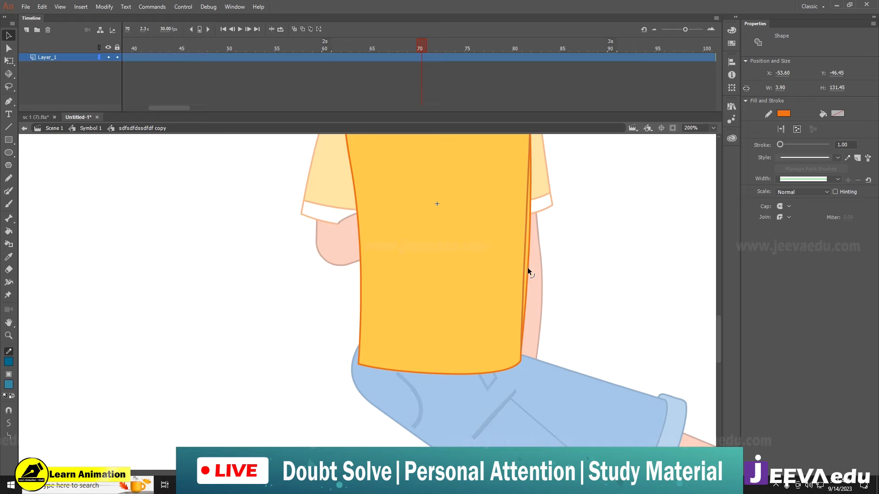
key("Delete")
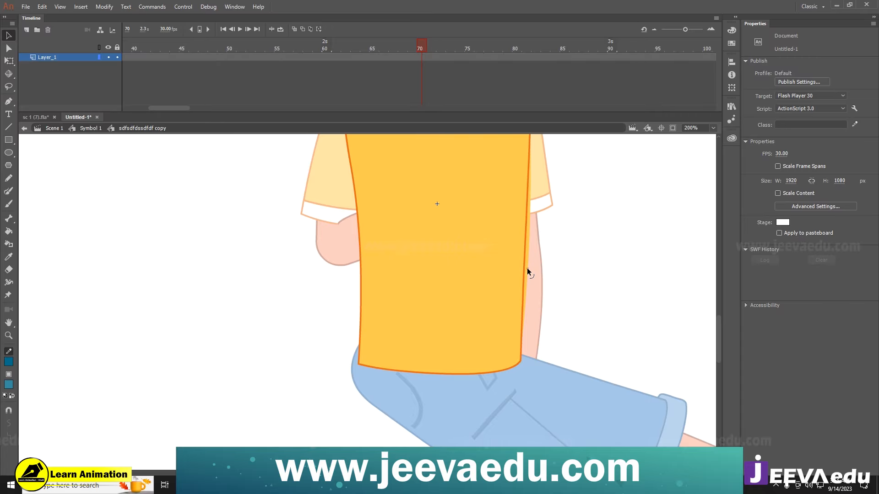
key("z")
left_click(467, 275, "alt")
left_click_drag(437, 326, 453, 316)
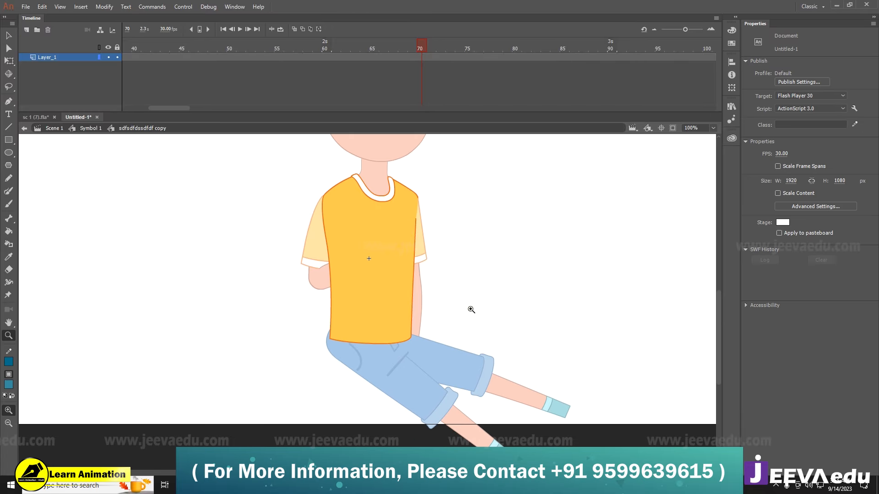
- Bulge the shirt's lower back edge outward and pull its back hem corner down over the hip
left_click(343, 337)
left_click(334, 300)
key("v")
left_click_drag(376, 293, 333, 370)
left_click_drag(342, 271, 333, 273)
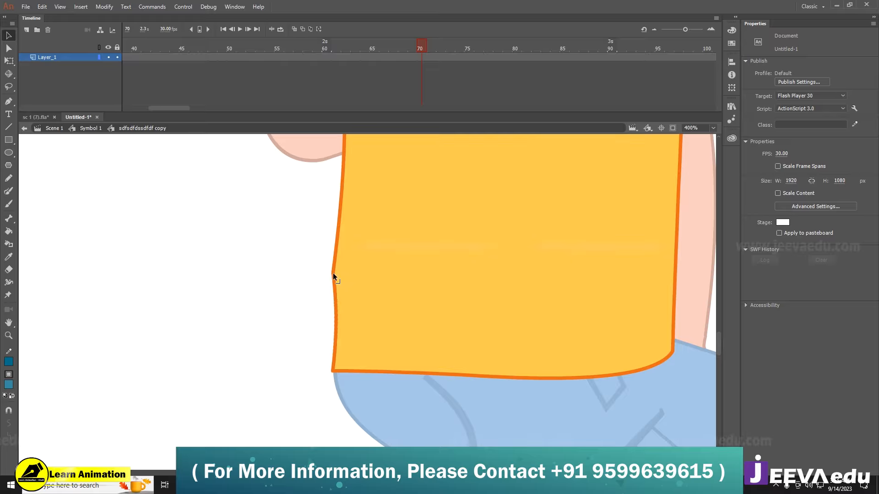
left_click_drag(336, 315, 326, 315)
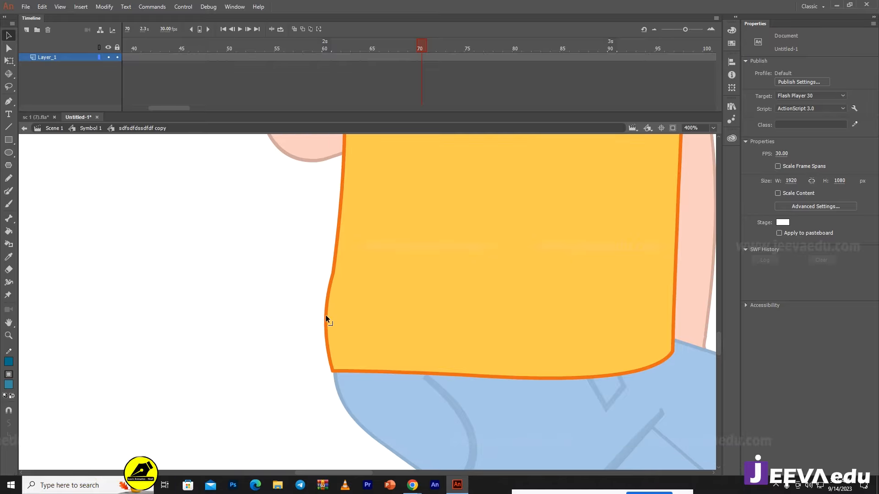
left_click_drag(333, 371, 335, 403)
- Bend the shirt's hem into a curve that rises from the back hip towards the front of the waist
left_click_drag(544, 378, 530, 342)
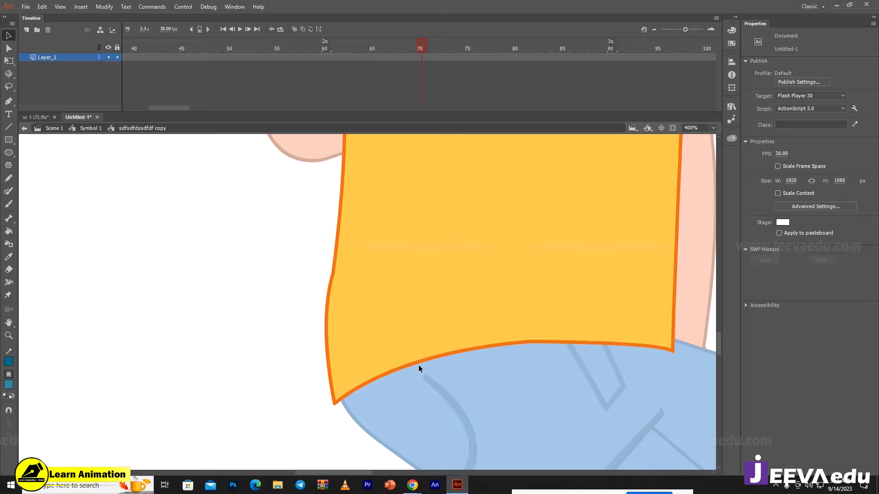
left_click_drag(418, 365, 426, 379)
left_click_drag(625, 341, 609, 325)
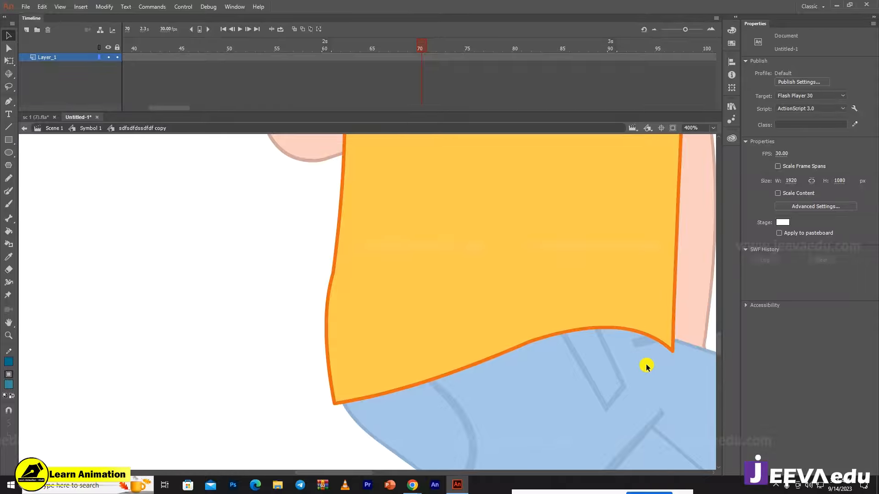
- Delete the leftover shape pieces around the shirt's front hem corner
mouse_move(700, 362)
left_mouse_down()
mouse_move(474, 381)
mouse_move(471, 344)
mouse_move(492, 338)
mouse_move(469, 337)
left_mouse_up()
left_click(469, 349)
key("Delete")
left_click(461, 339)
key("Delete")
key("z")
left_click(436, 295, "alt")
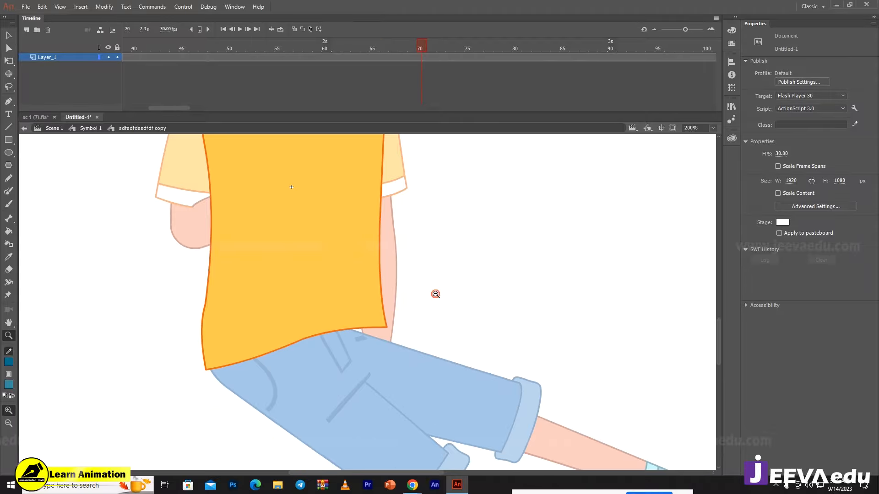
- Smooth the curve of the shirt's lower back and pull the front hem corner slightly outward
left_click_drag(308, 354, 396, 386)
key("v")
left_click_drag(290, 368, 286, 372)
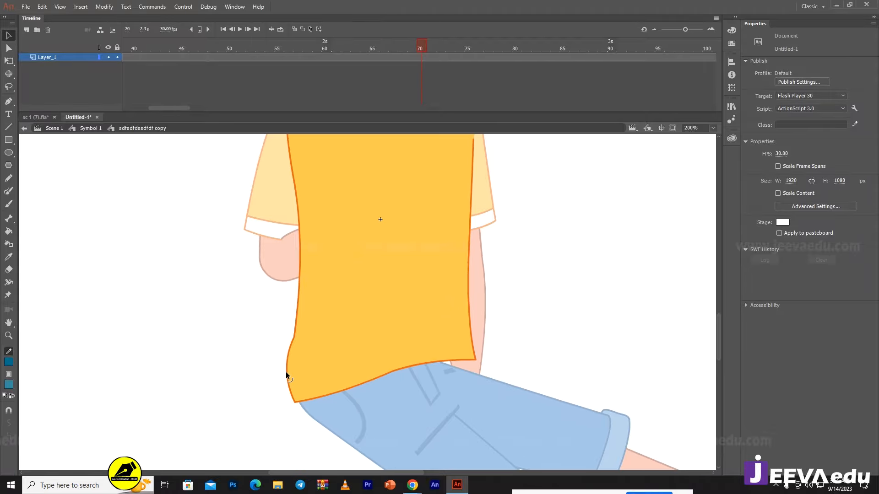
left_click_drag(293, 337, 290, 335)
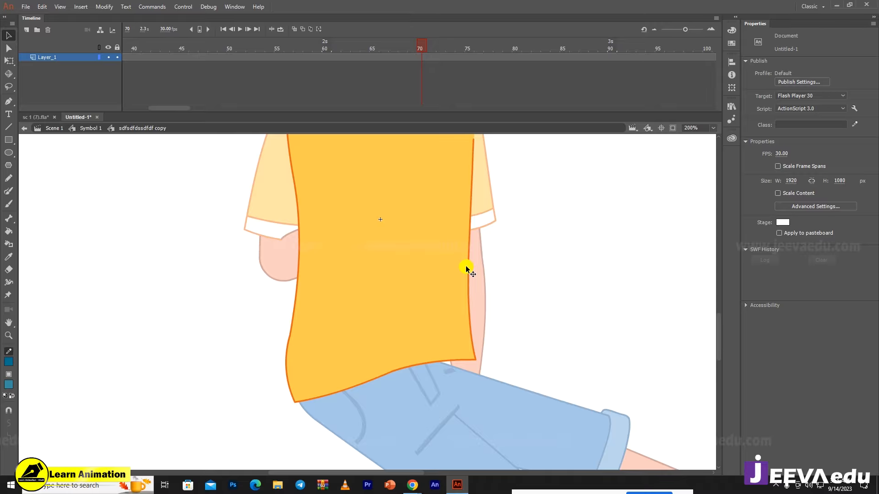
left_click_drag(476, 357, 483, 354)
key("z")
left_click(445, 322, "alt")
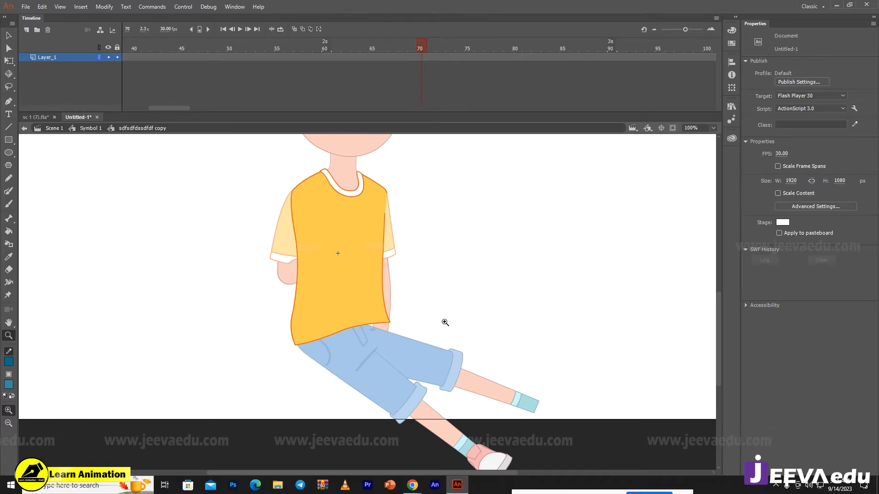
- Leave the torso symbol, rotate the near leg up towards the far leg's angle, and nudge it into place at the hip
key("v")
double_click(454, 342)
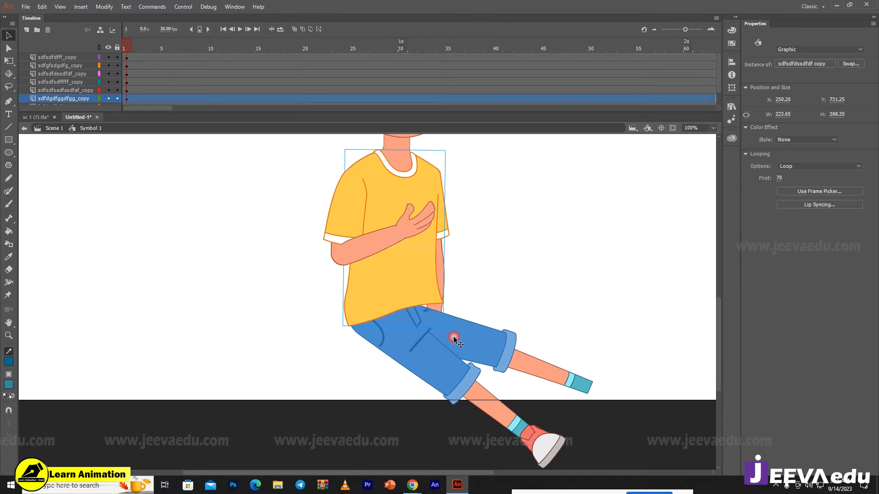
left_click_drag(453, 336, 457, 313)
key("q")
left_click(468, 367)
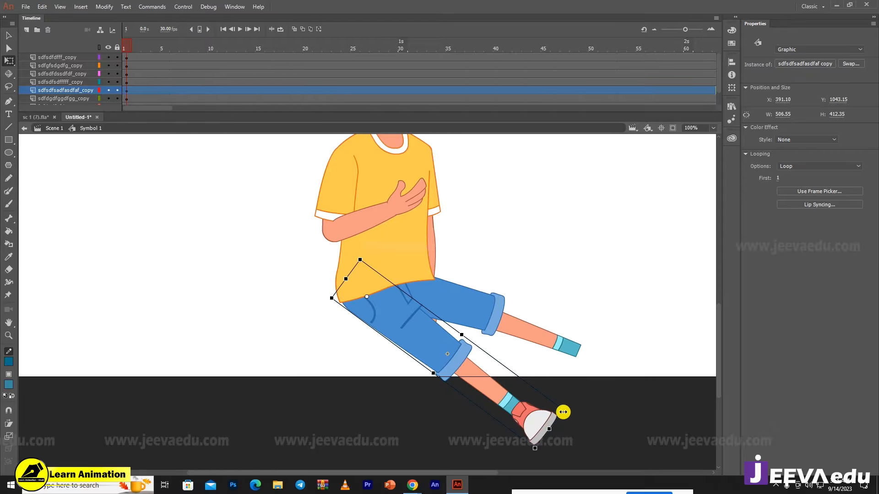
left_click_drag(569, 415, 571, 369)
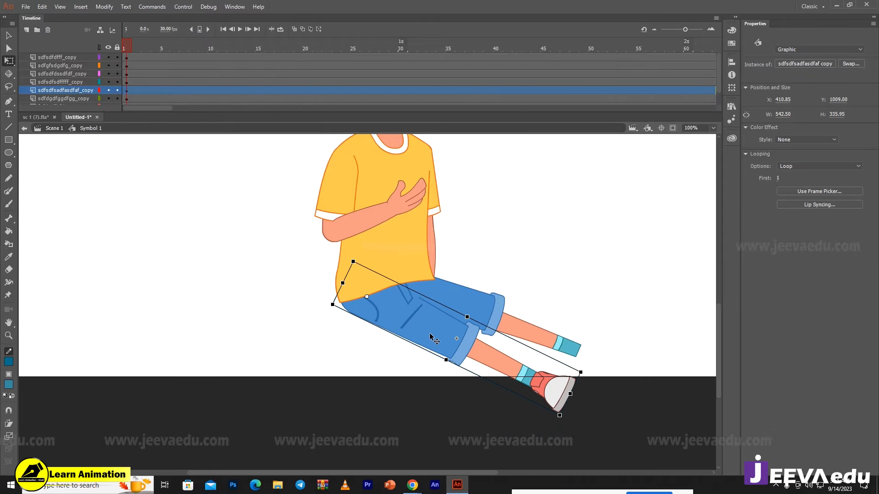
left_click_drag(424, 337, 428, 337)
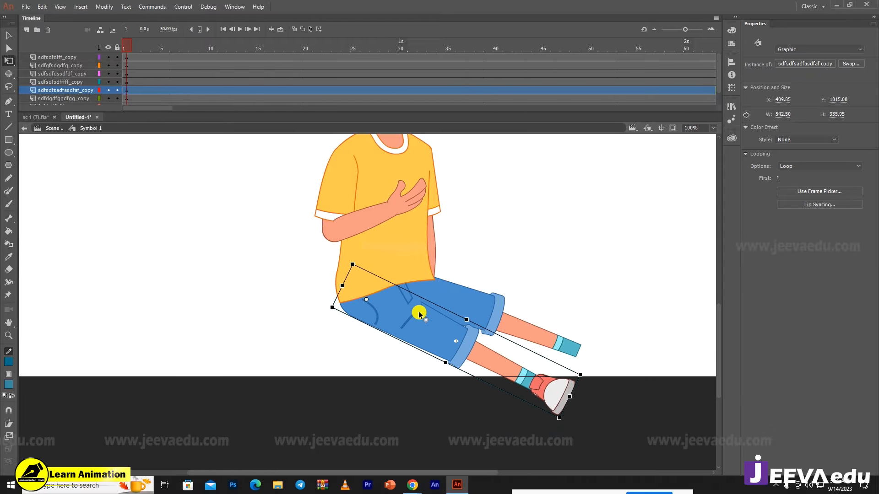
- Rotate the pelvis part of the shorts further to match the raised near leg
left_click(409, 298)
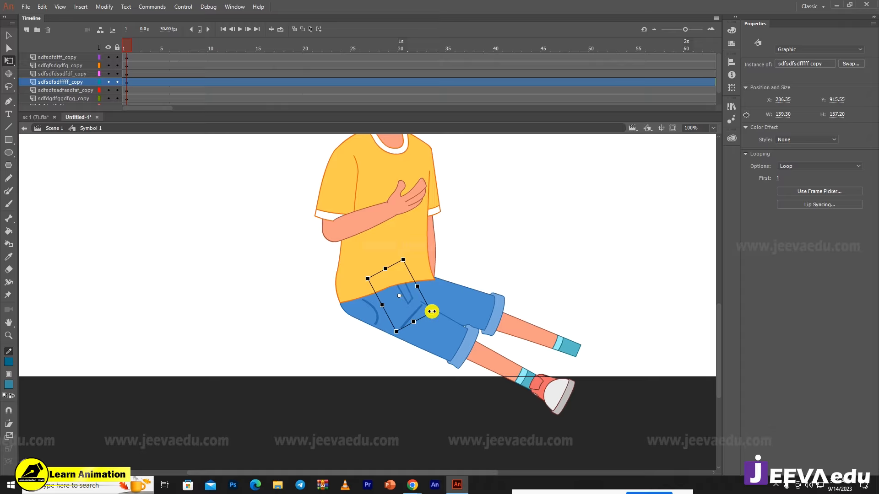
left_click_drag(439, 311, 424, 298)
key("z")
left_click(424, 298, "alt")
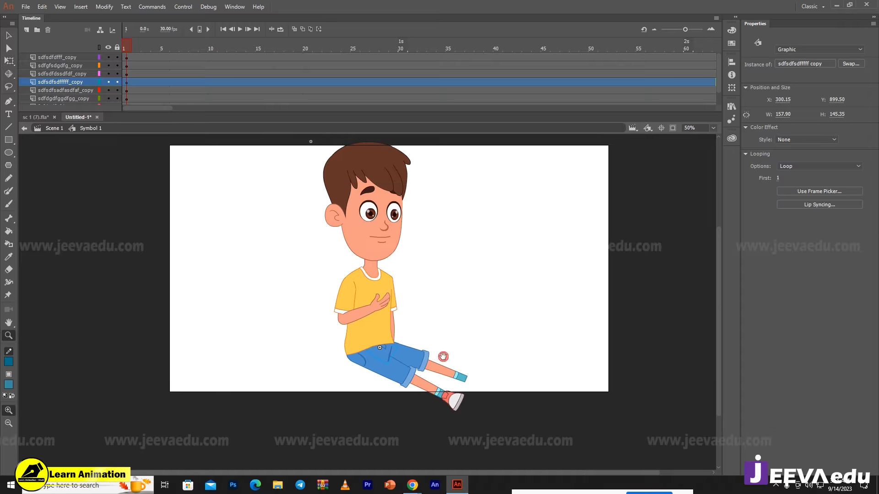
- Open the far arm's symbol and rotate its forearm forward so the hand reaches out over the thigh
key("v")
left_click(458, 311)
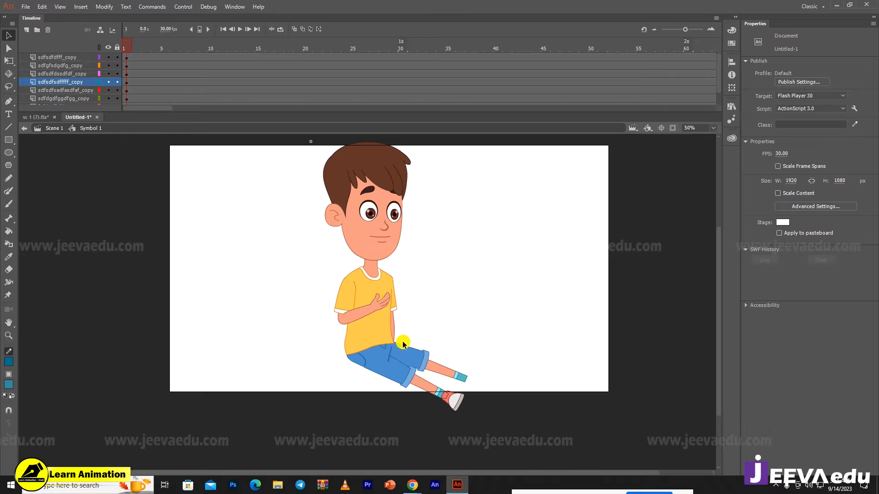
left_click(393, 325)
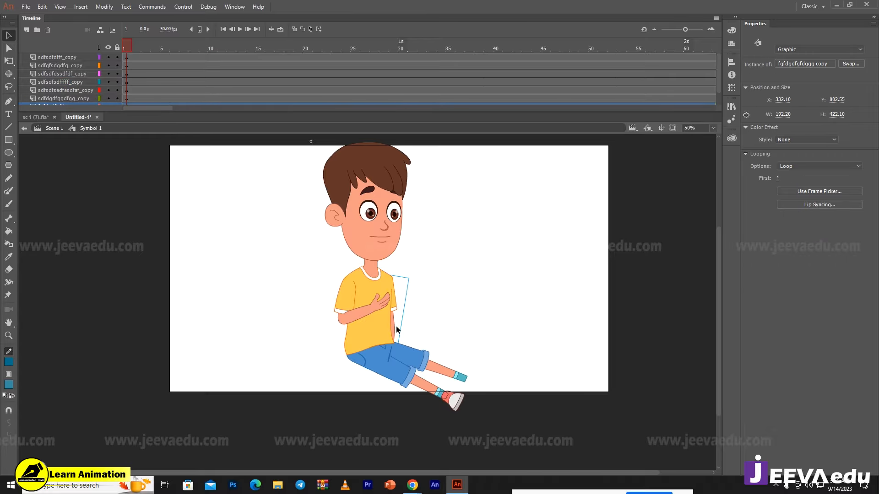
double_click(397, 327)
key("z")
left_click(398, 316)
key("v")
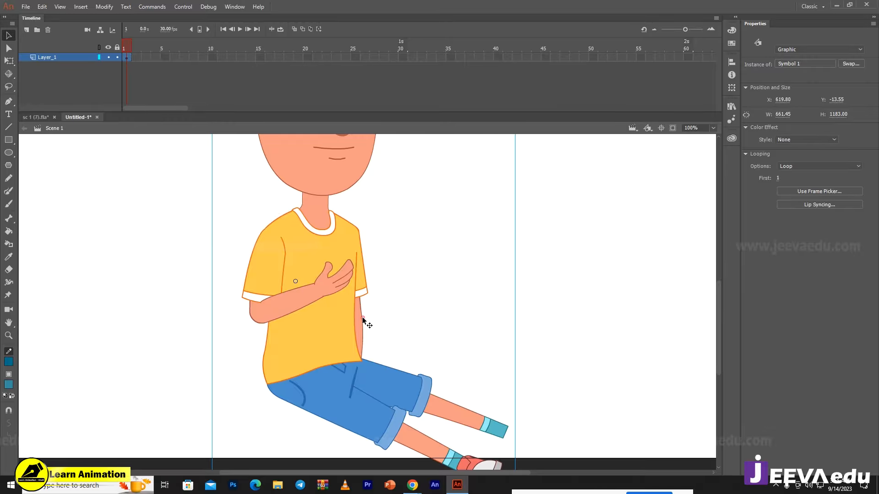
double_click(361, 318)
left_click(374, 346)
key("q")
double_click(361, 334)
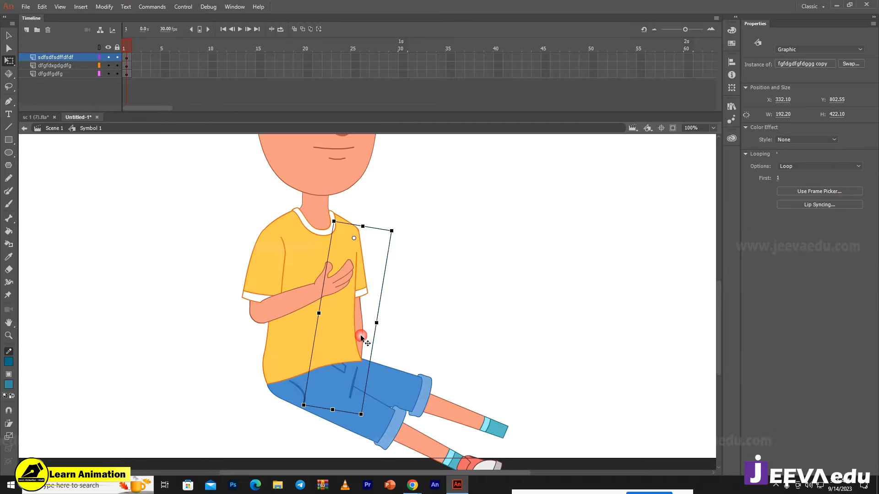
left_click(362, 389)
left_click_drag(399, 392, 431, 352)
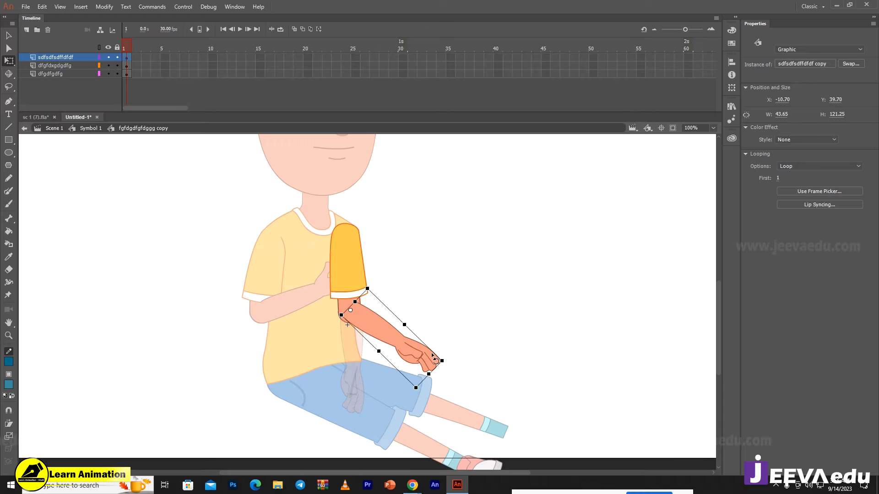
- Shift the far forearm's pivot point towards the elbow and nudge the forearm down to line up with the upper arm
key("z")
left_click(343, 298)
left_click(285, 259)
key("q")
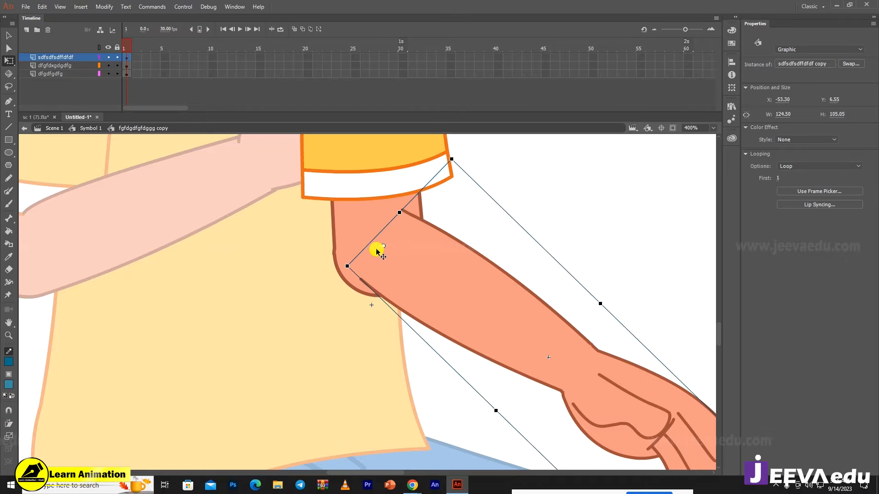
mouse_move(384, 246)
left_mouse_down()
mouse_move(368, 270)
mouse_move(373, 247)
left_mouse_up()
left_click_drag(388, 282, 385, 291)
key("z")
left_click(392, 295, "alt")
left_click(402, 303, "alt")
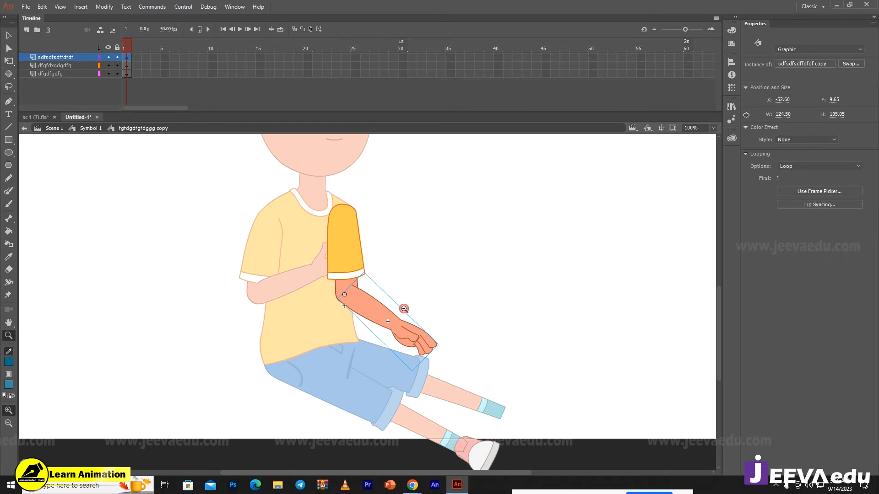
- Extend the frames of all three layers in the far arm symbol along the timeline
left_click_drag(222, 52, 489, 76)
key("F5")
key("F5")
key("F5")
left_click_drag(475, 48, 33, 93)
- Leave the far arm symbol and stretch the whole arm slightly longer
key("v")
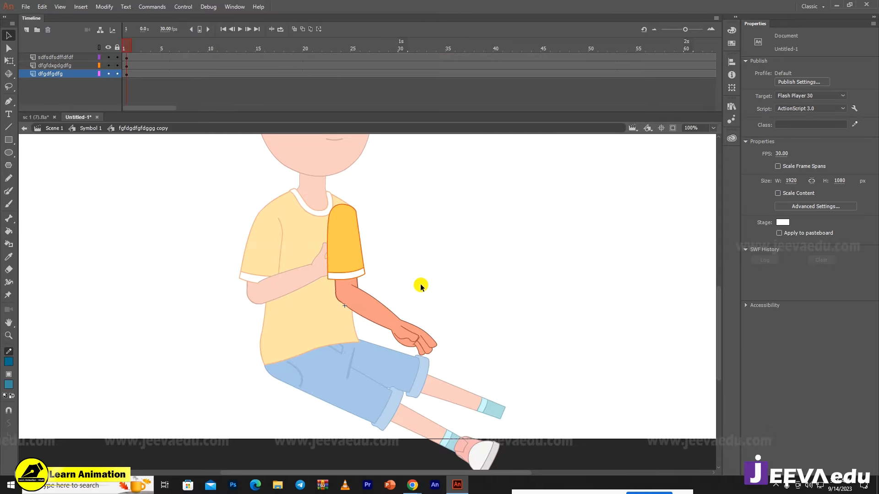
double_click(420, 289)
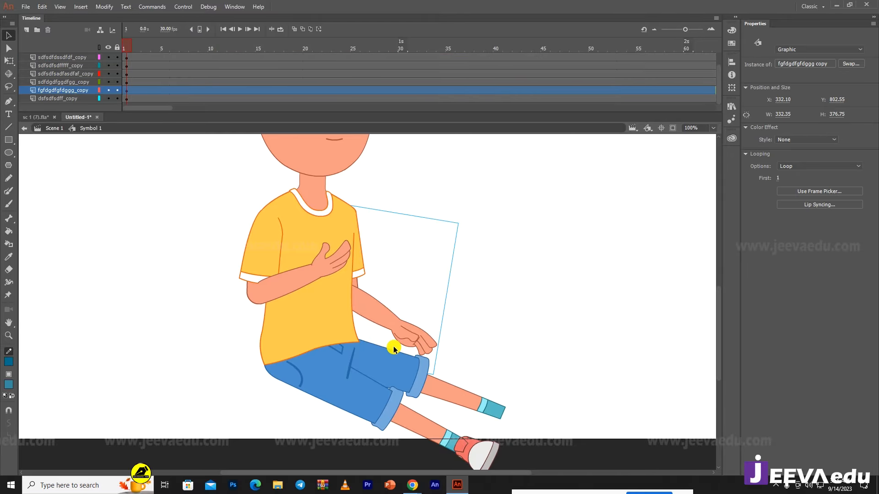
key("q")
left_click_drag(369, 364, 368, 369)
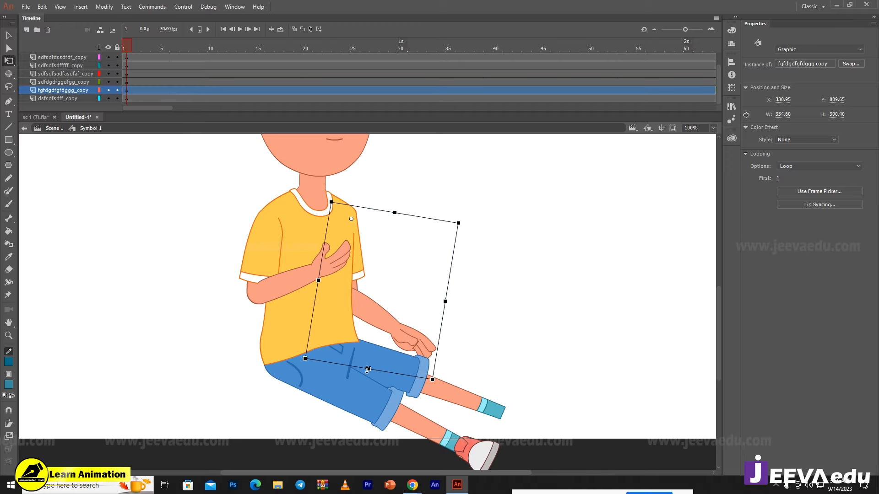
- Rotate the far forearm down inside its symbol so the hand rests on the thigh, and return to the full character
double_click(385, 333)
left_click(392, 331)
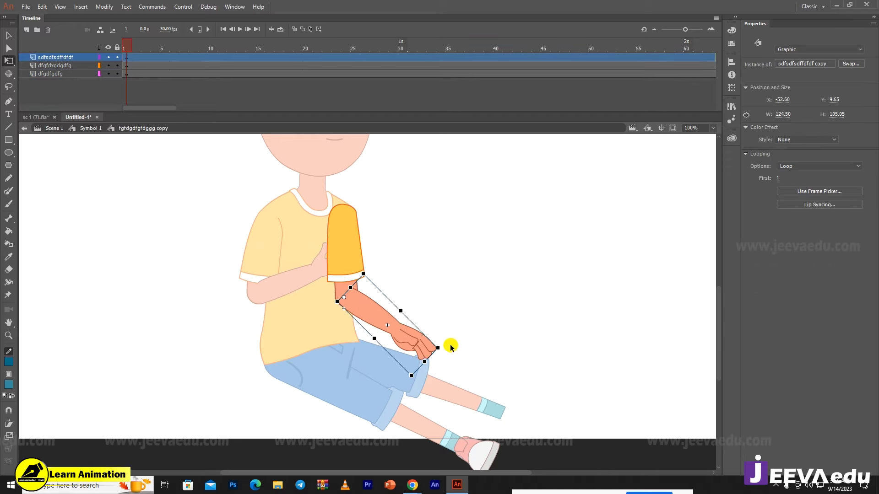
left_click_drag(447, 350, 430, 372)
double_click(458, 328)
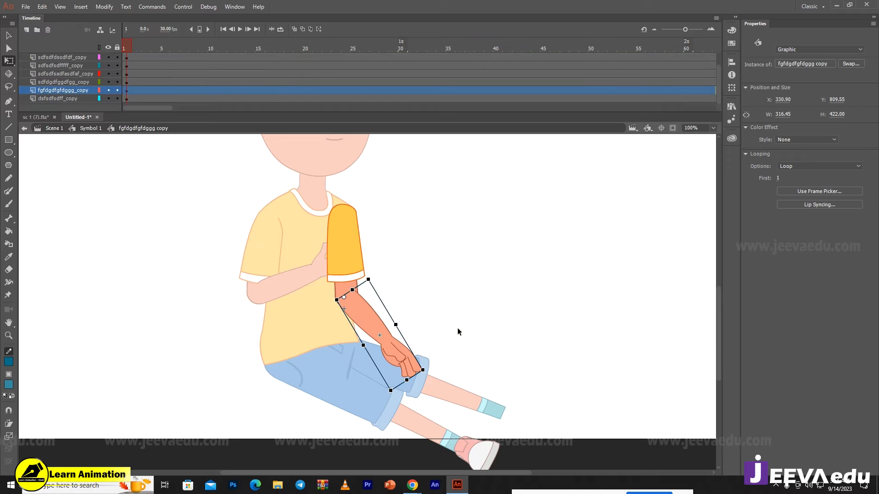
left_click(477, 324)
key("z")
left_click(394, 300, "alt")
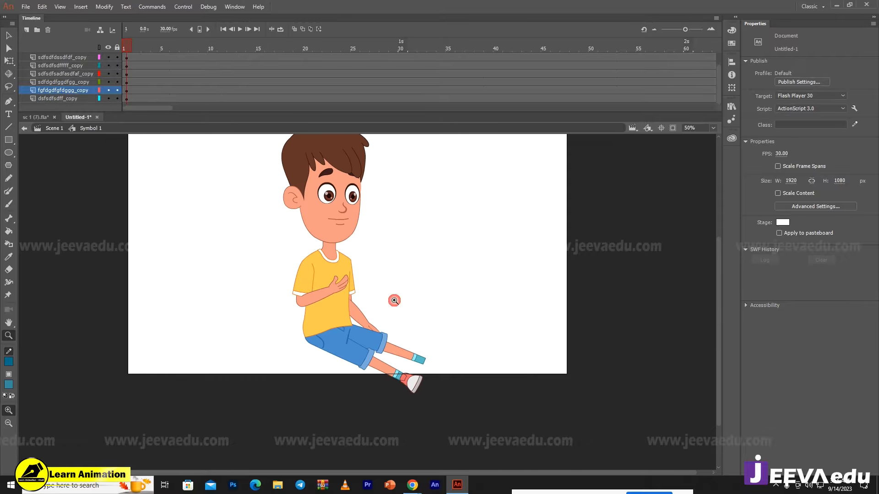
left_click_drag(385, 291, 392, 302)
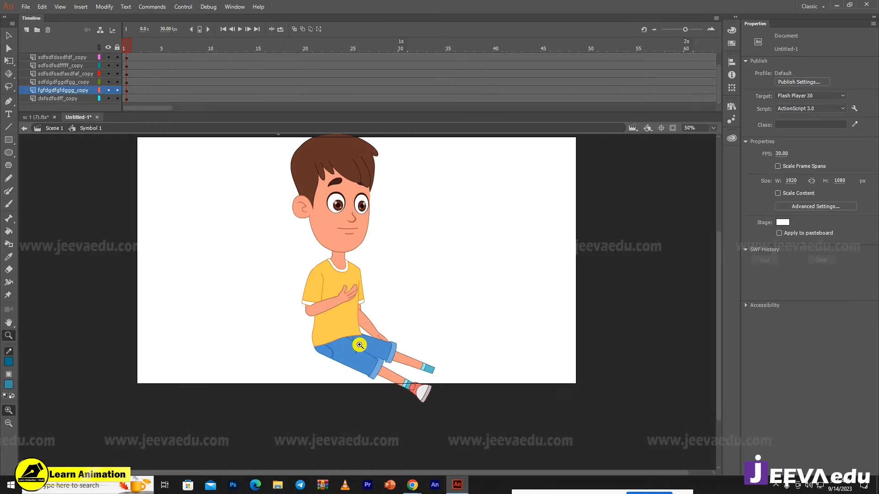
key("v")
left_click_drag(390, 292, 378, 329)
left_click(356, 306, "ctrl")
left_click(367, 321, "ctrl+alt")
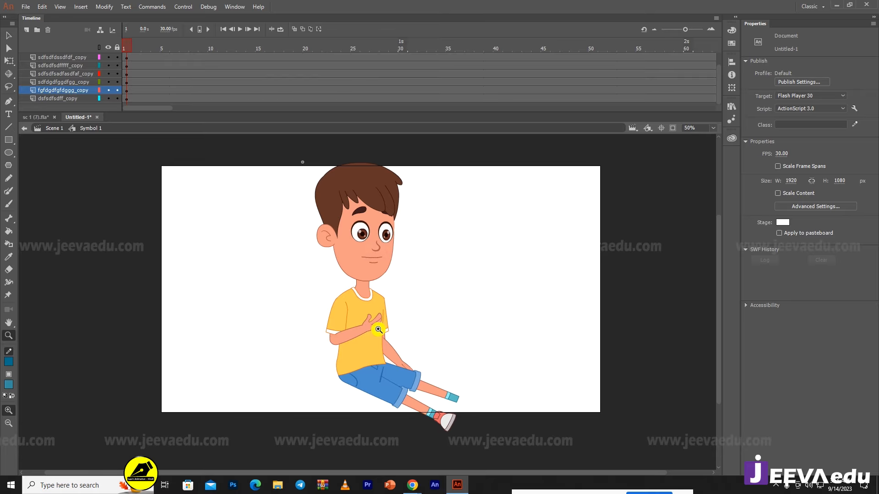
left_click(371, 333)
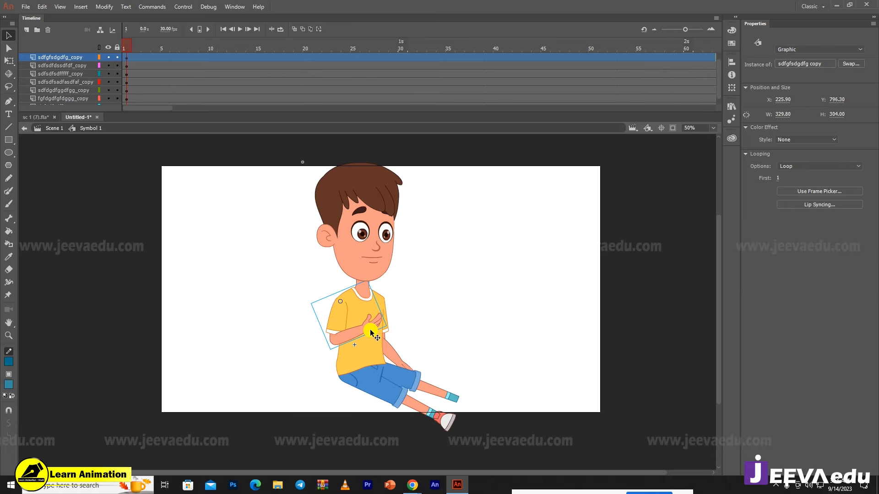
left_click(379, 274, "ctrl")
double_click(330, 353)
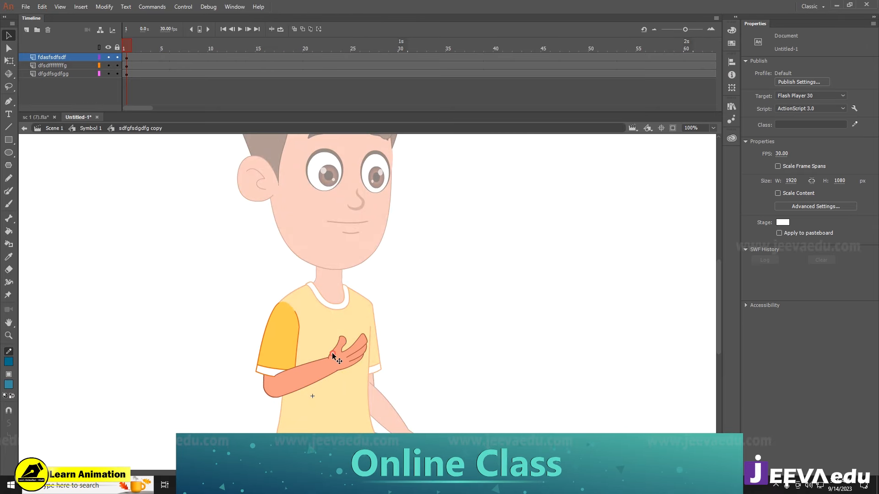
left_click(354, 356)
left_click(108, 128)
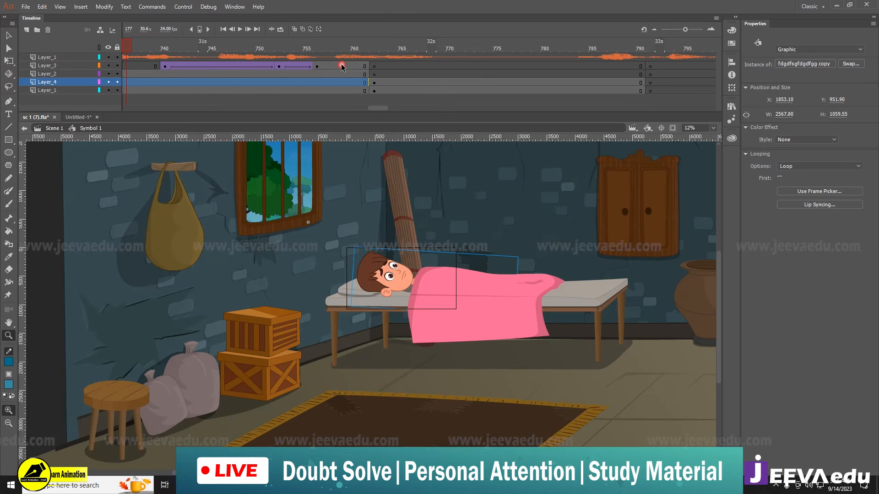
- In sc 1 (7).fla, go to frame 762 and copy the apple from inside the hands symbol
left_click(343, 66)
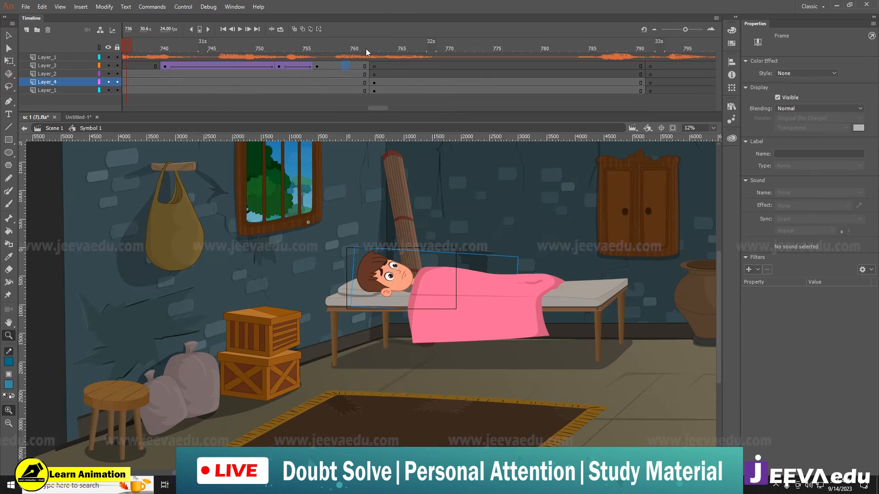
left_click(373, 50)
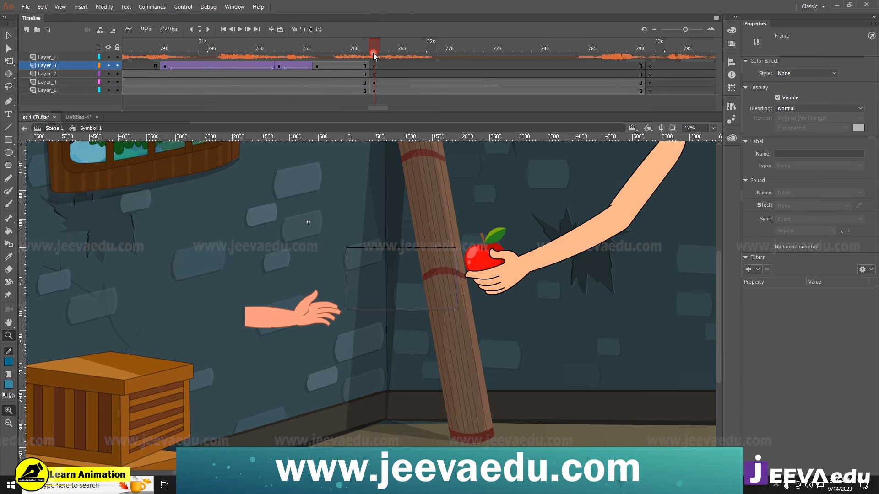
double_click(477, 259)
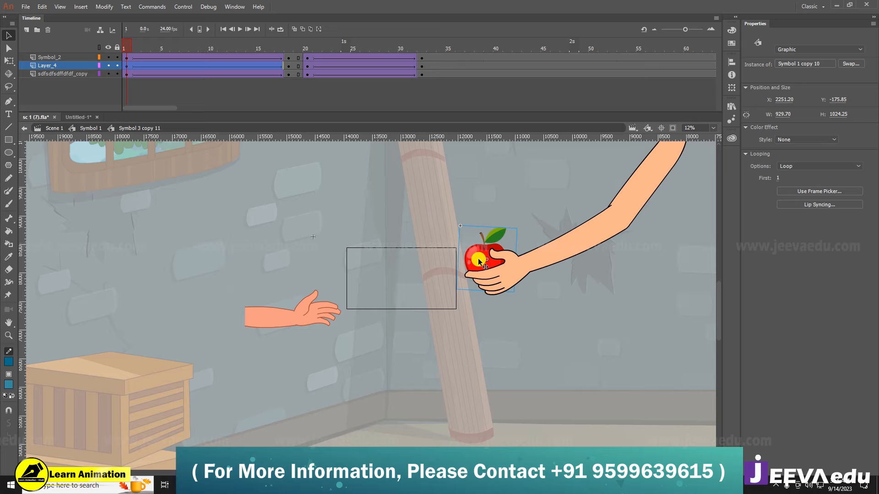
- Back in Untitled-1, open the near forearm symbol and add a new layer beneath the hand and forearm layers
left_click(76, 117)
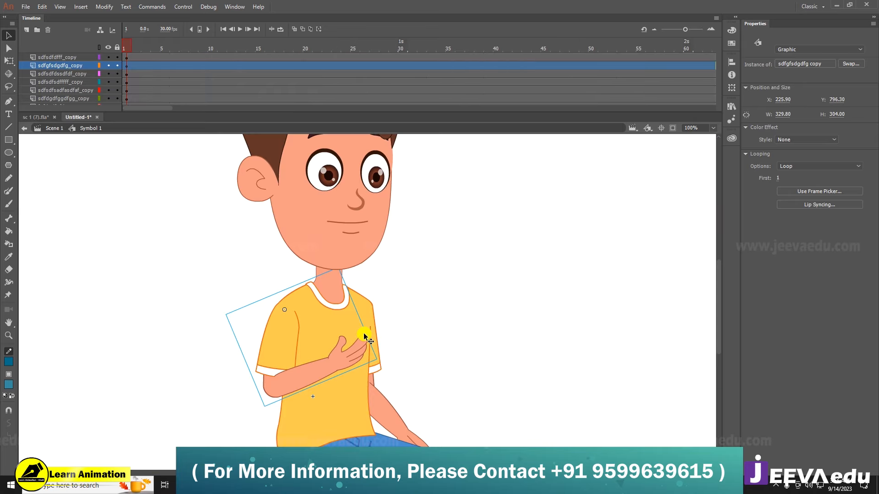
key("z")
key("v")
double_click(361, 355)
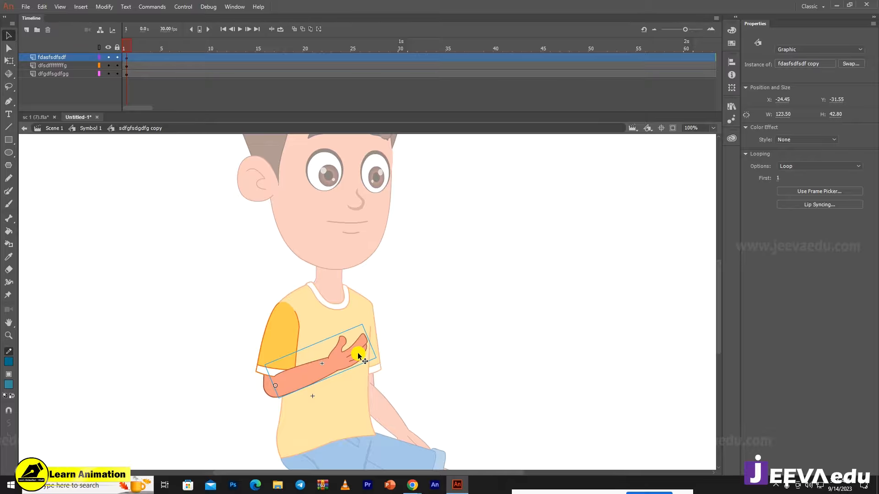
double_click(357, 356)
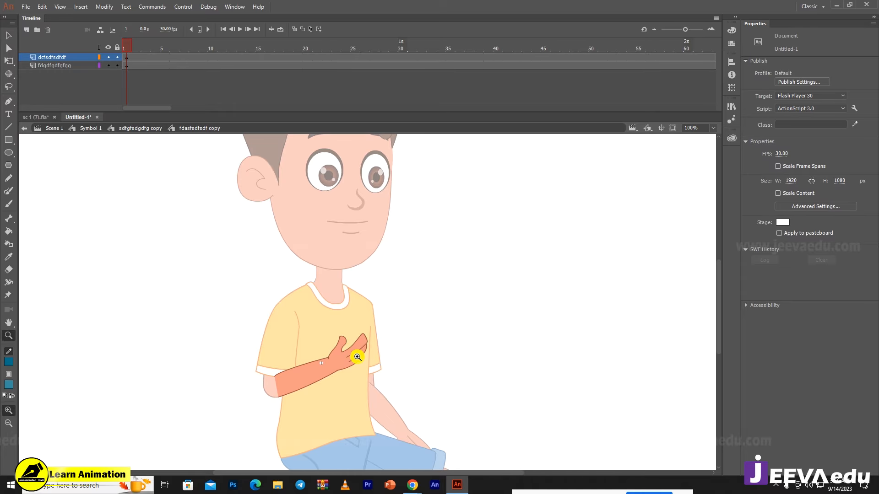
left_click(354, 347)
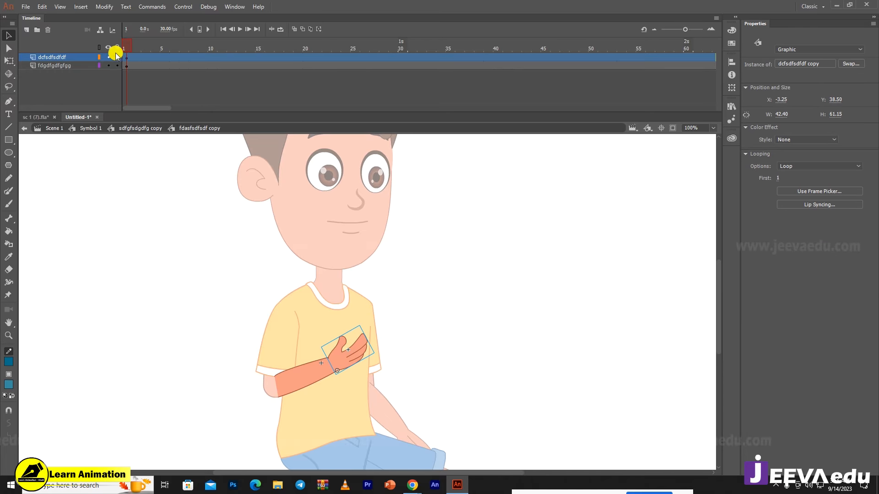
left_click(26, 29)
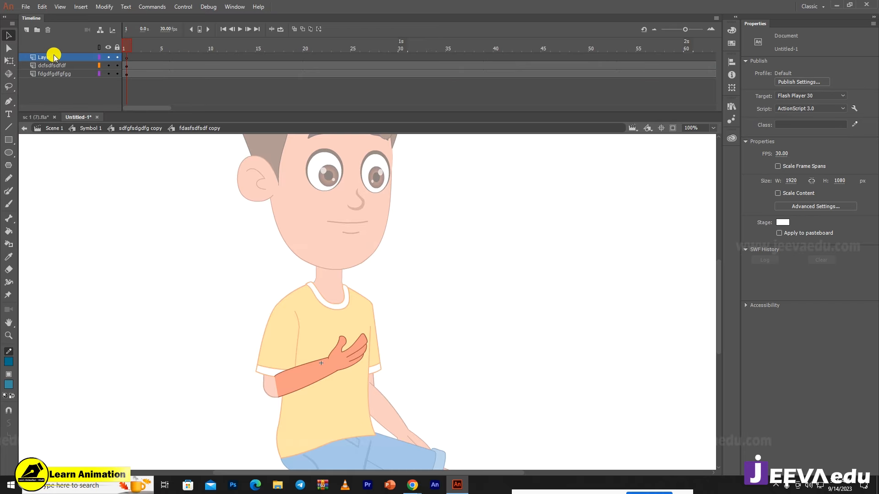
left_click_drag(54, 54, 62, 80)
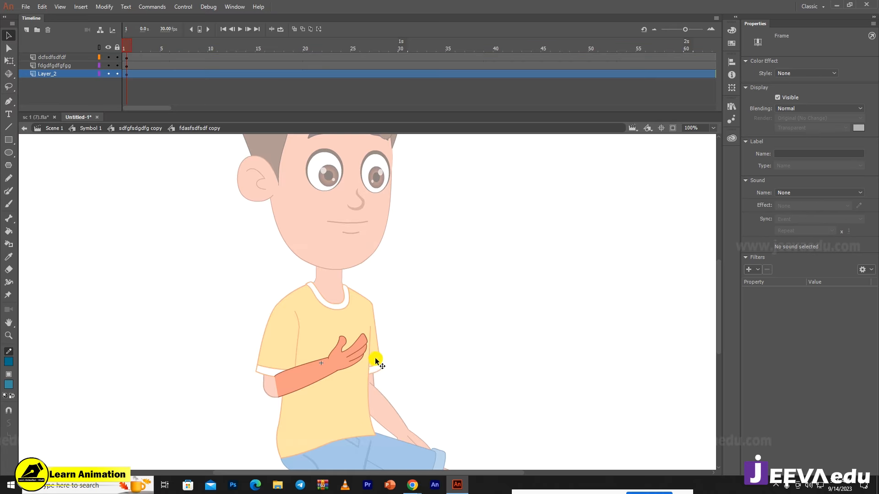
- Paste the apple on the new layer and scale it down to about 103 by 113.5 px
key("ctrl+v")
left_click(367, 330, "ctrl+alt")
left_click(367, 329, "ctrl+alt")
key("q")
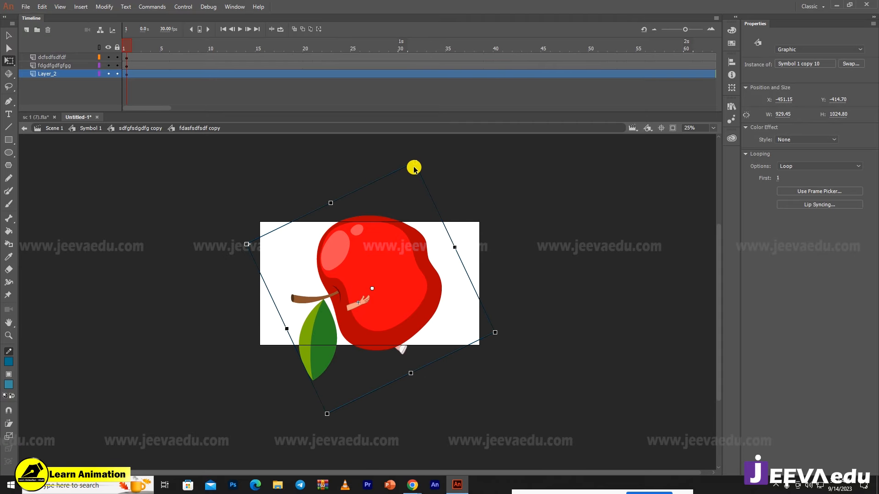
left_click_drag(415, 163, 403, 238)
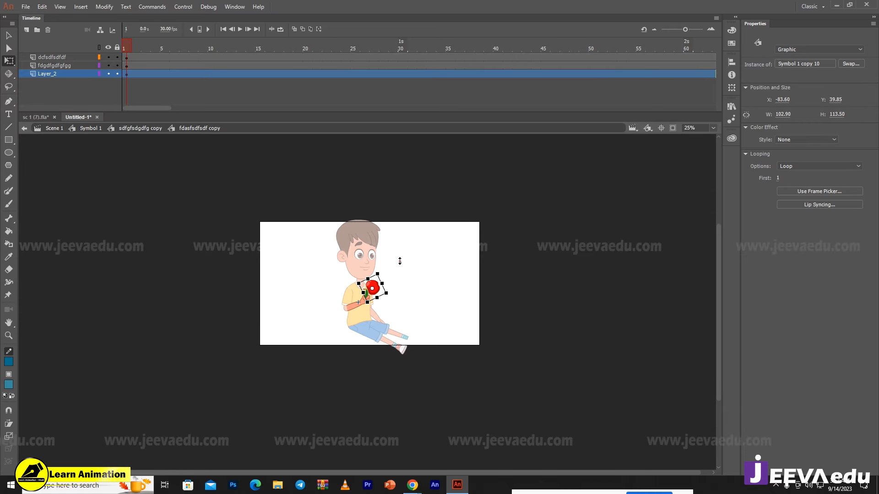
- Rotate the apple behind the raised hand until its leaf and stem point forward, away from the near sleeve
key("z")
left_click(377, 303)
left_click(376, 303)
left_click(377, 303)
key("q")
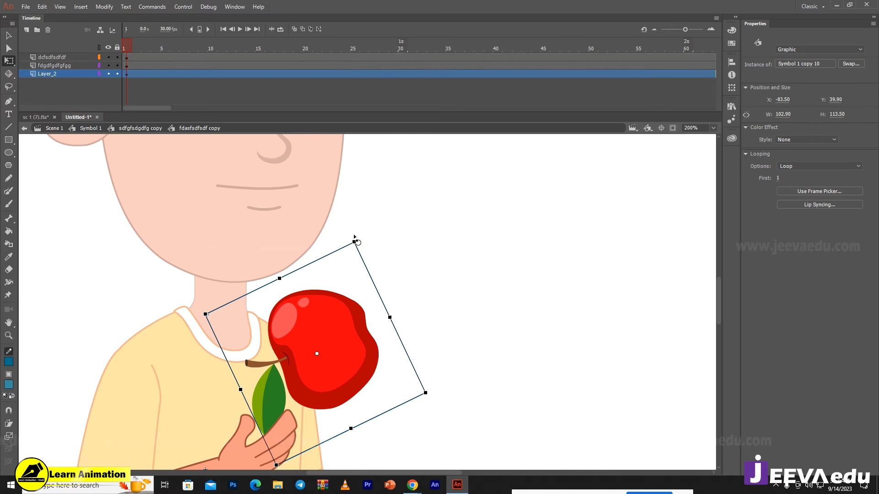
left_click_drag(355, 238, 287, 391)
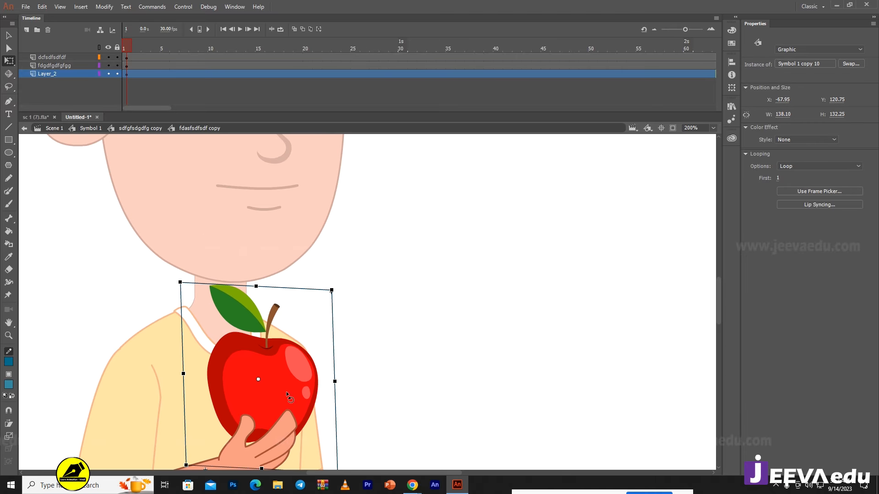
left_click_drag(332, 290, 352, 456)
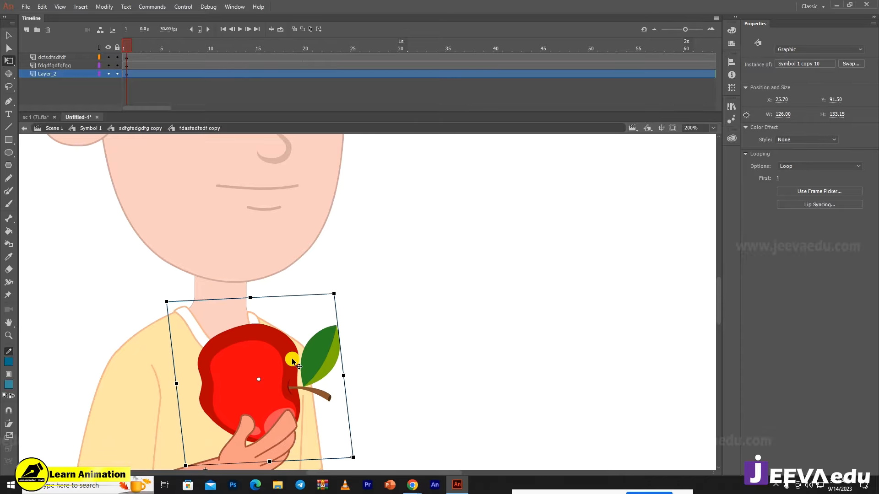
- Move the apple into the hand's grip behind the fingers and scale it to about 104 by 110 px
left_click_drag(292, 360, 313, 383)
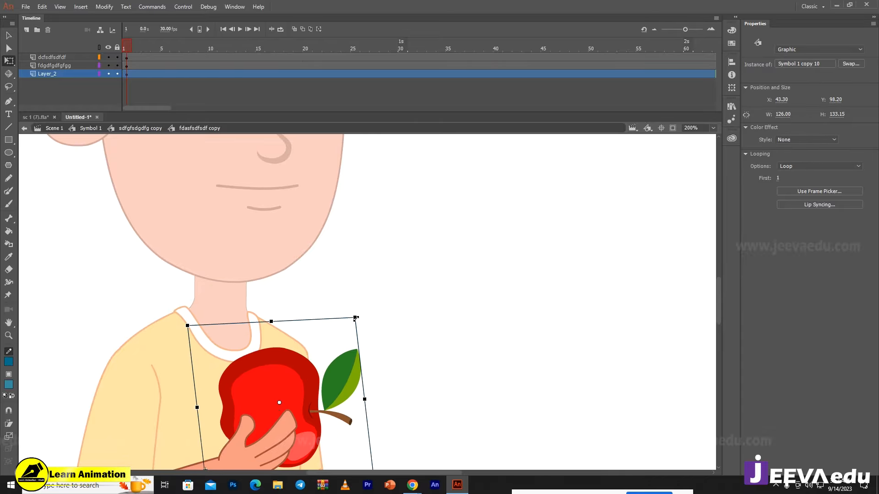
left_click_drag(356, 318, 347, 331)
mouse_move(305, 388)
left_mouse_down()
mouse_move(295, 375)
mouse_move(288, 394)
left_mouse_up()
key("z")
left_click(301, 399, "alt")
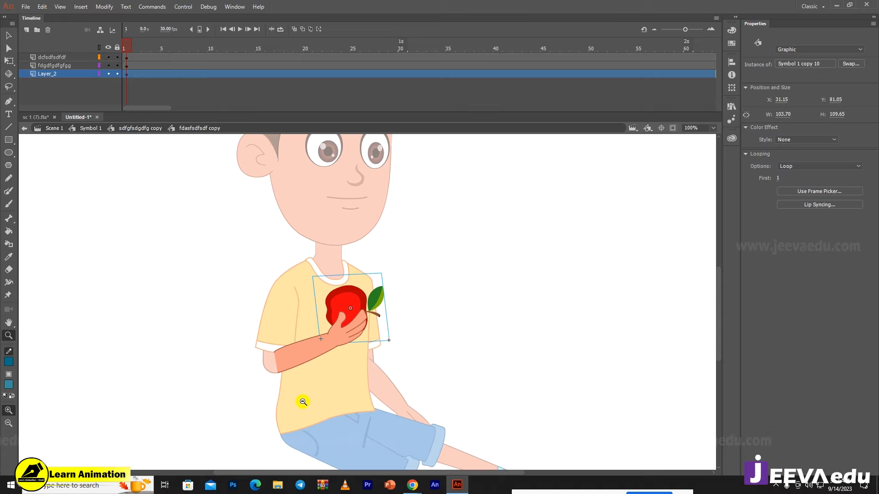
- Rotate the apple in the hand so its stem and leaf point back towards the near sleeve
left_click(327, 323)
key("q")
left_click_drag(480, 208, 324, 326)
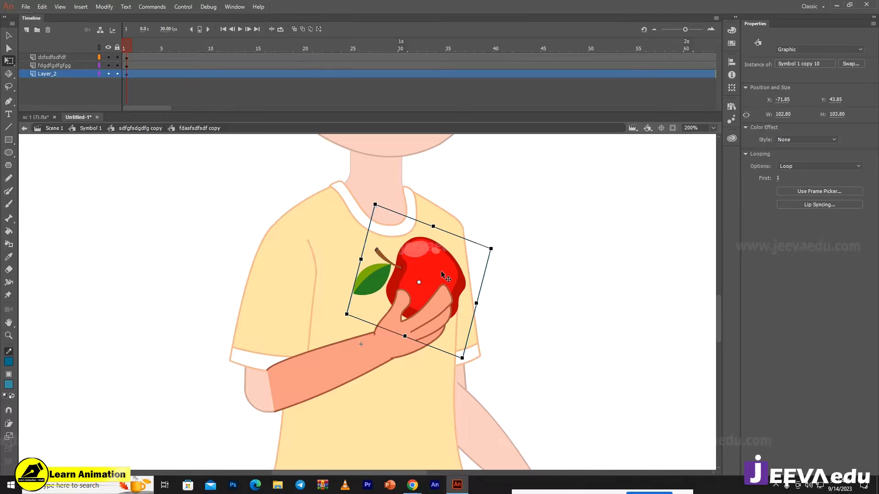
- Move the apple deeper into the hand's grip, behind the thumb and fingers, and return to the parent arm symbol
left_click_drag(441, 271, 435, 274)
left_click(507, 303)
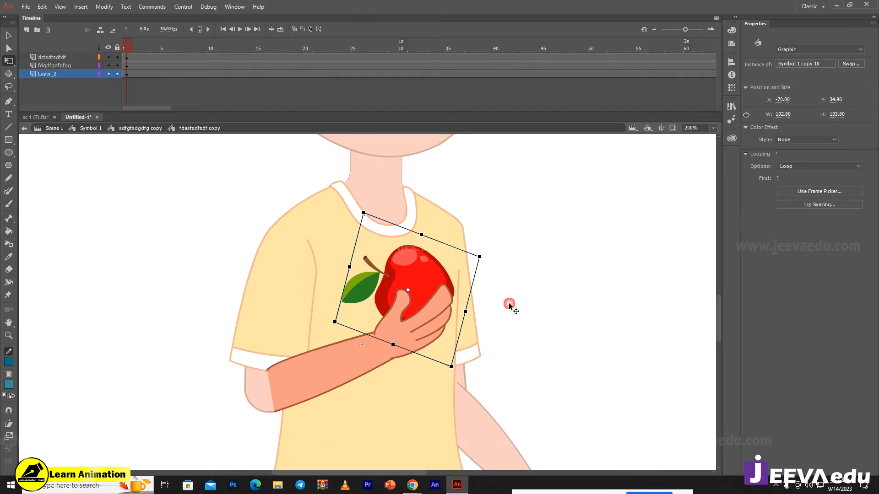
key("z")
left_click(373, 304, "alt")
left_click(334, 328, "alt")
left_click(378, 297)
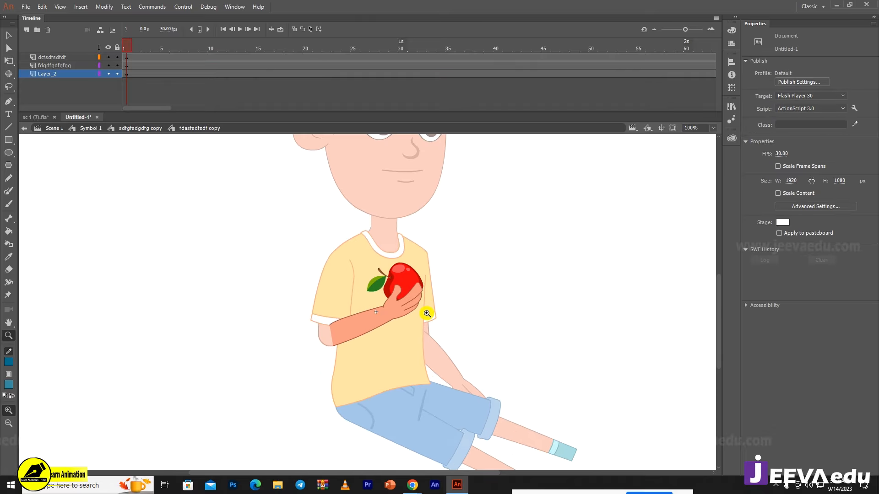
key("v")
double_click(260, 293)
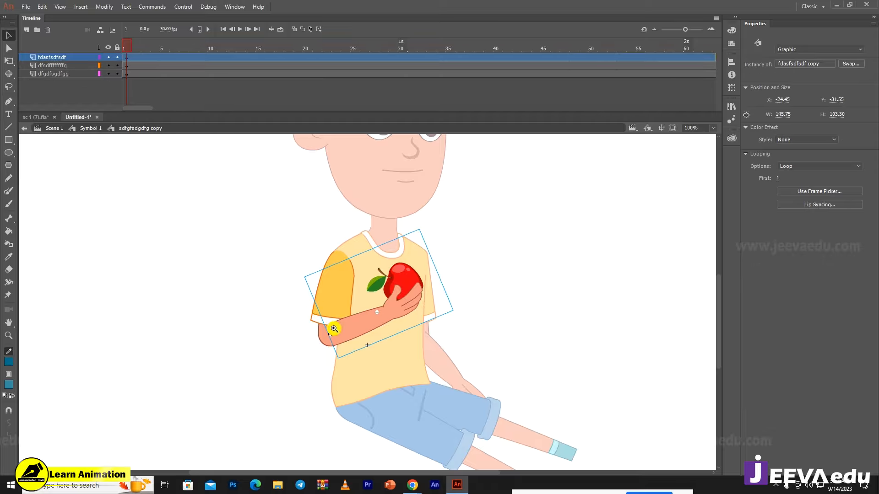
- Examine the raised arm and its grip on the apple, both against the whole body and up close
key("ctrl+minus")
key("z")
left_click(399, 284)
left_click(399, 284)
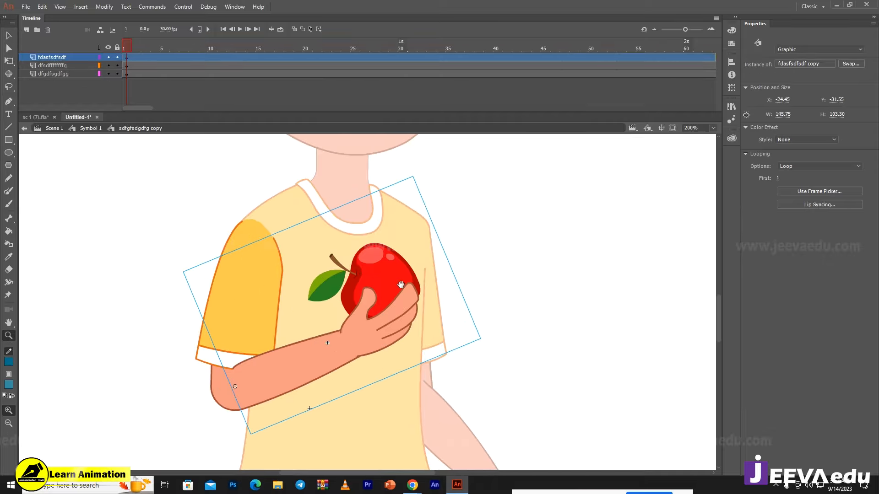
key("v")
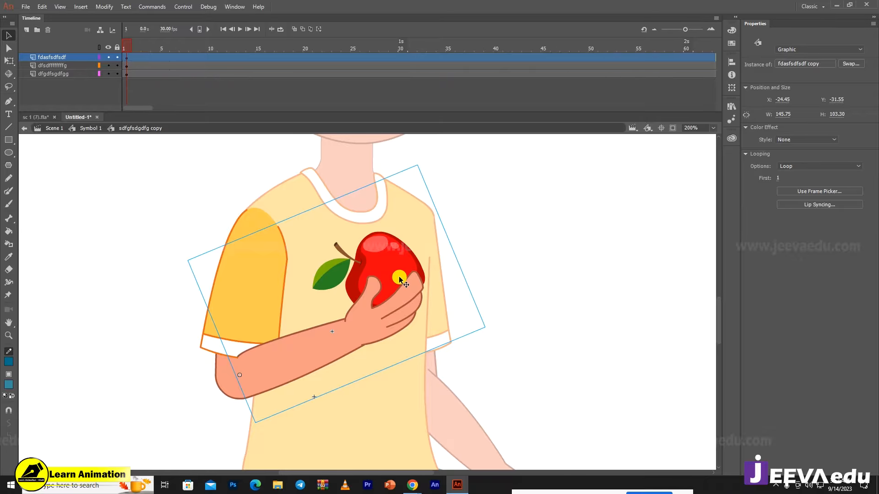
key("z")
left_click(362, 291, "alt")
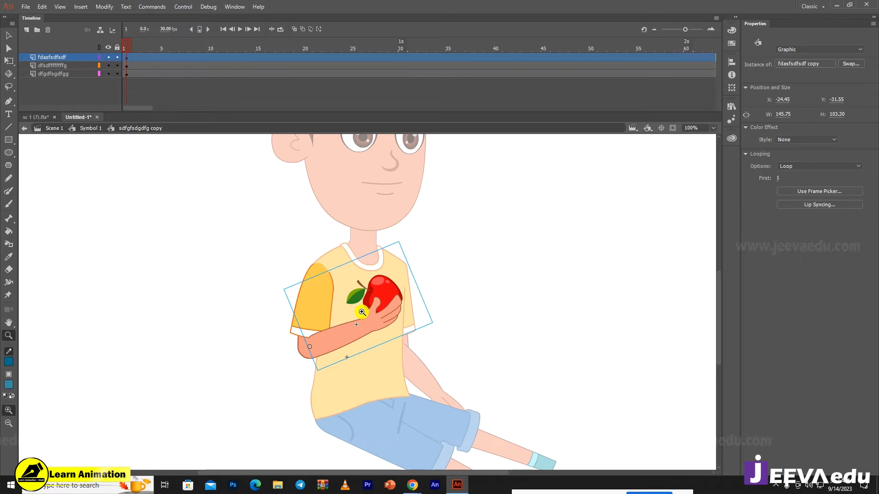
left_click(354, 297)
left_click(375, 314)
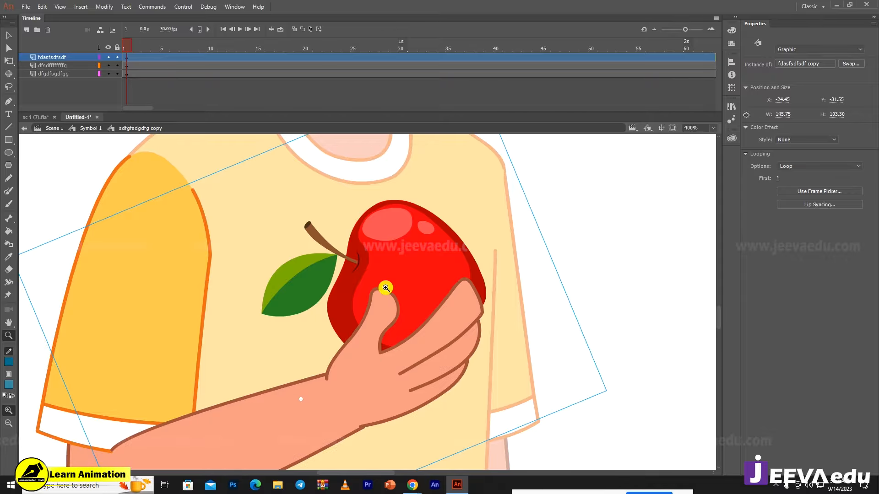
- Set the looping option of the apple instance inside the forearm symbol to Single Frame
key("v")
double_click(394, 264)
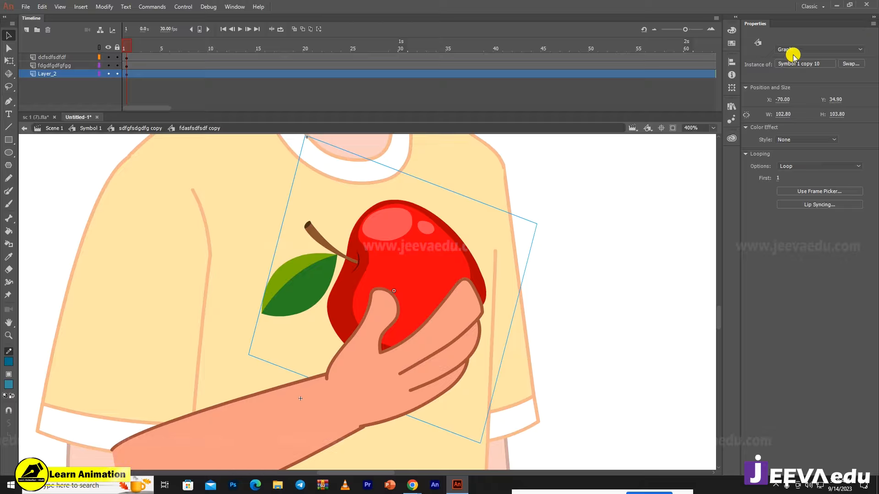
double_click(408, 261)
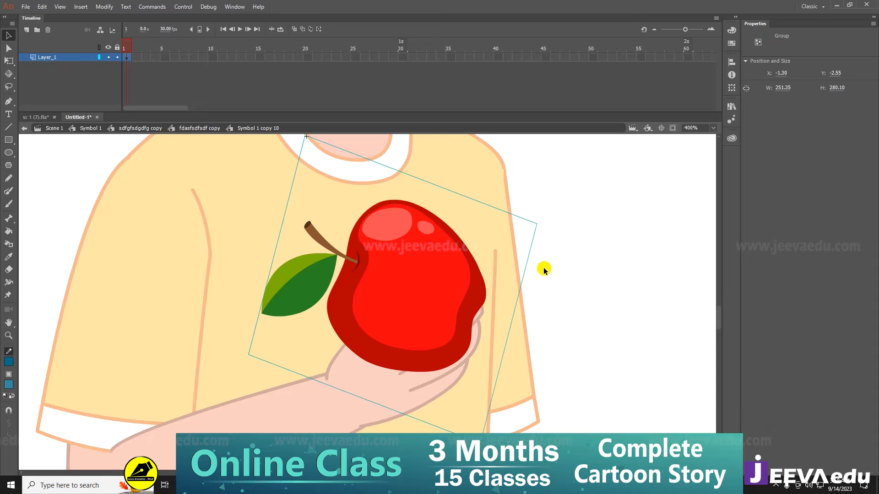
double_click(526, 300)
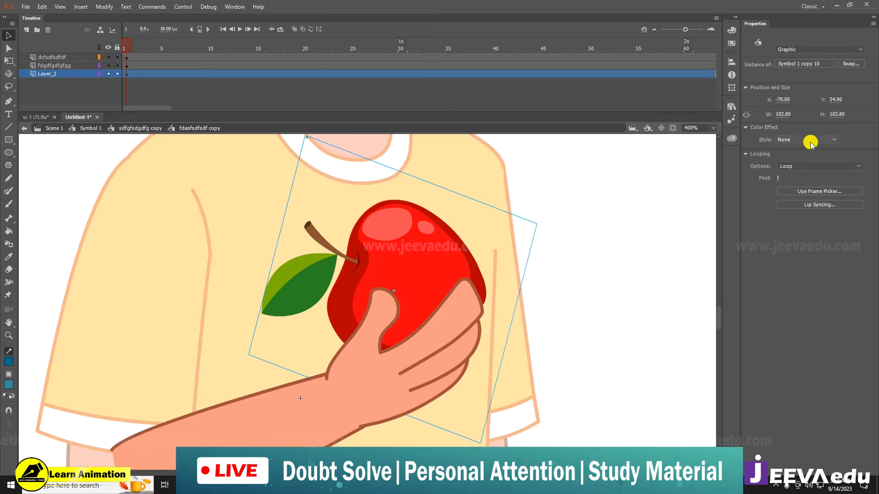
left_click(813, 167)
left_click(804, 196)
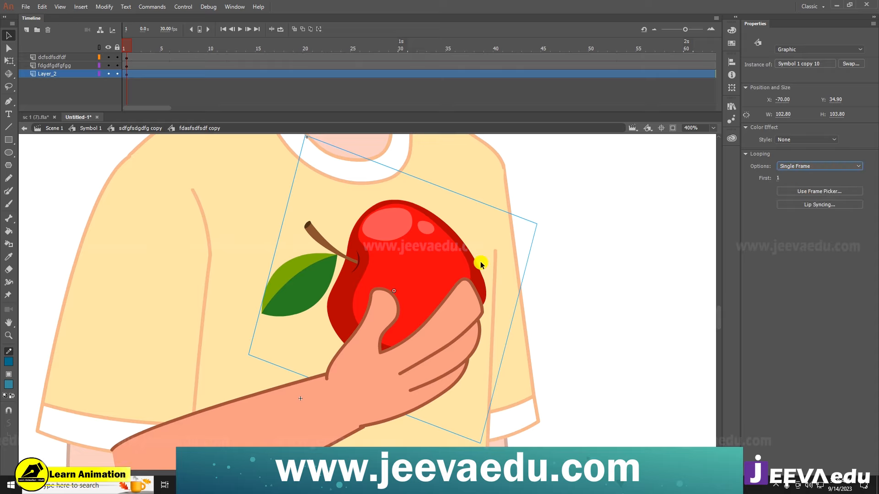
- Enter the apple symbol and insert a keyframe at frame 2 holding a duplicate of the apple
double_click(421, 251)
left_click(239, 151)
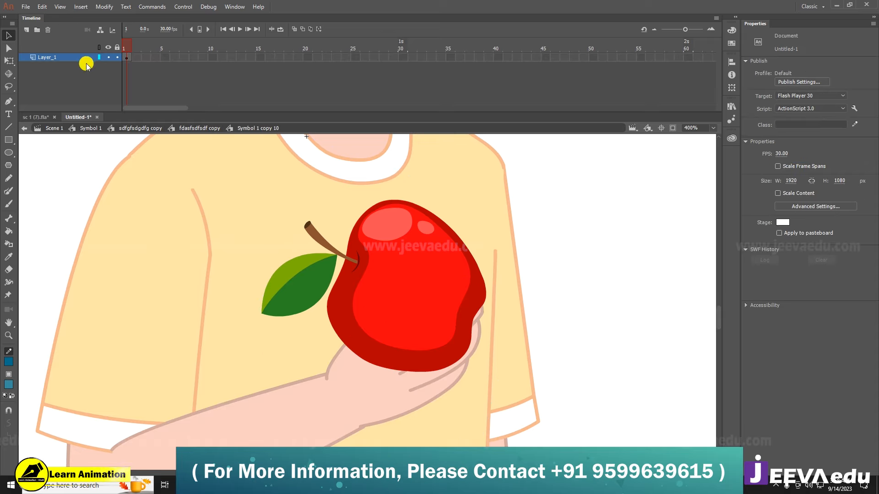
left_click(129, 58)
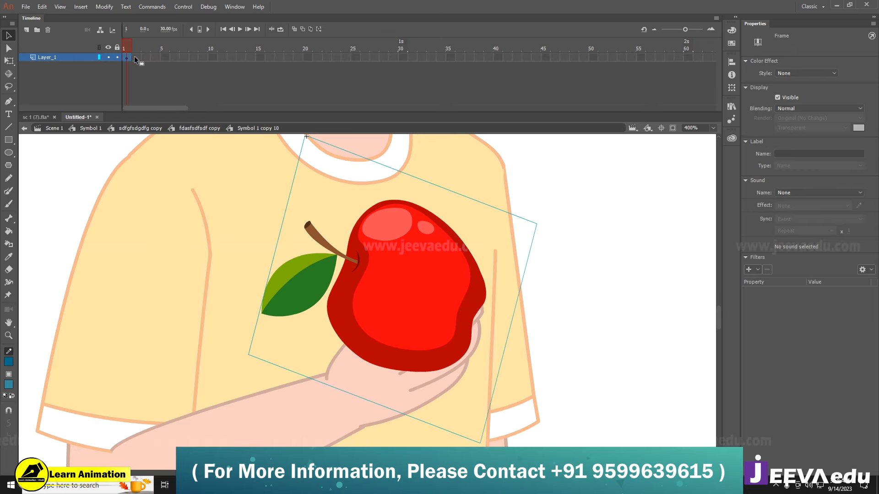
left_click(136, 58)
key("F6")
left_click(445, 295)
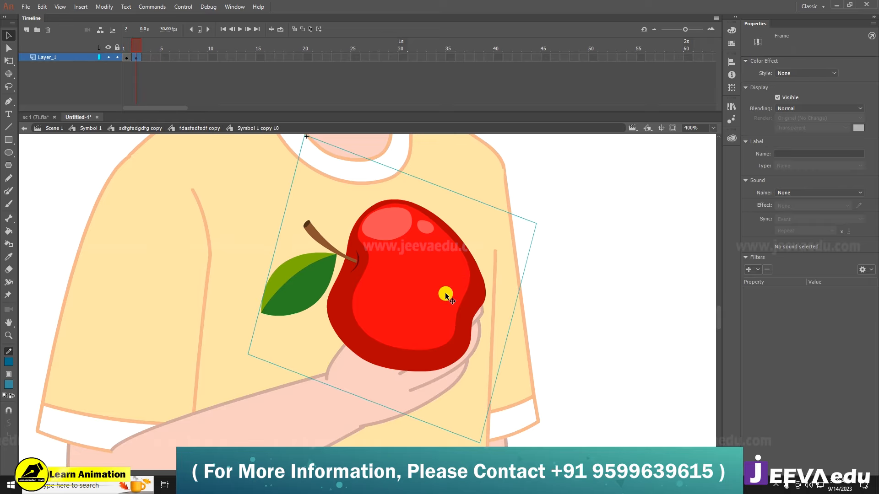
left_click(136, 53)
left_click(413, 275)
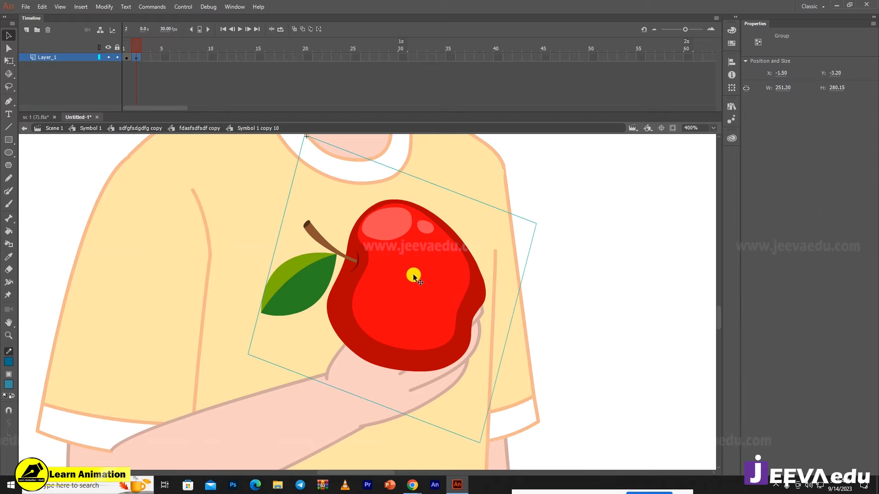
- Add a new layer above the locked apple layer, with a keyframe at frame 2
left_click_drag(444, 300, 395, 350)
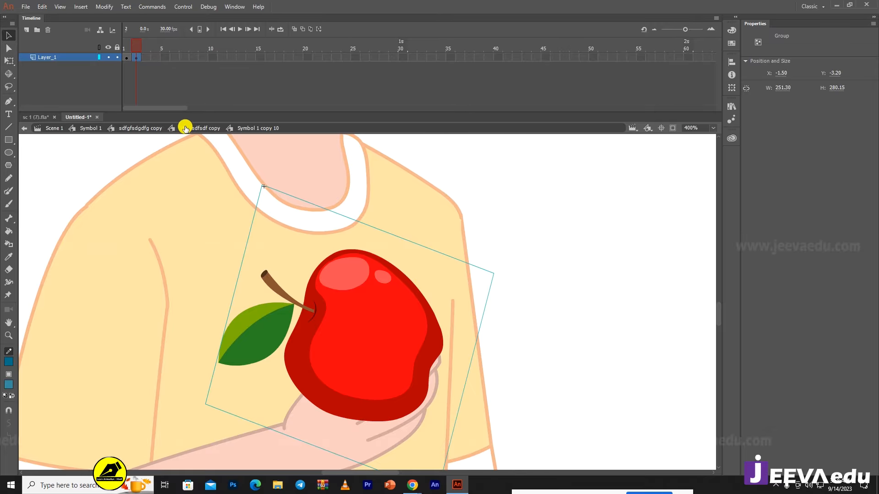
left_click(27, 29)
key("F5")
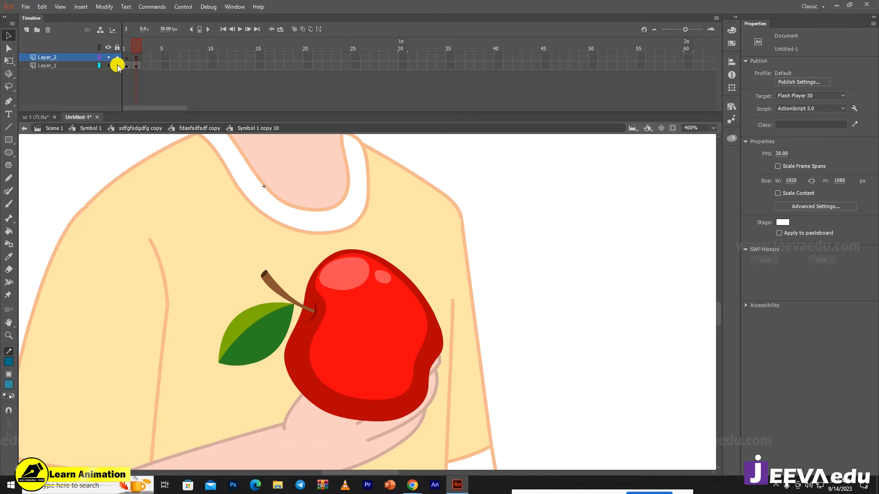
left_click(136, 59)
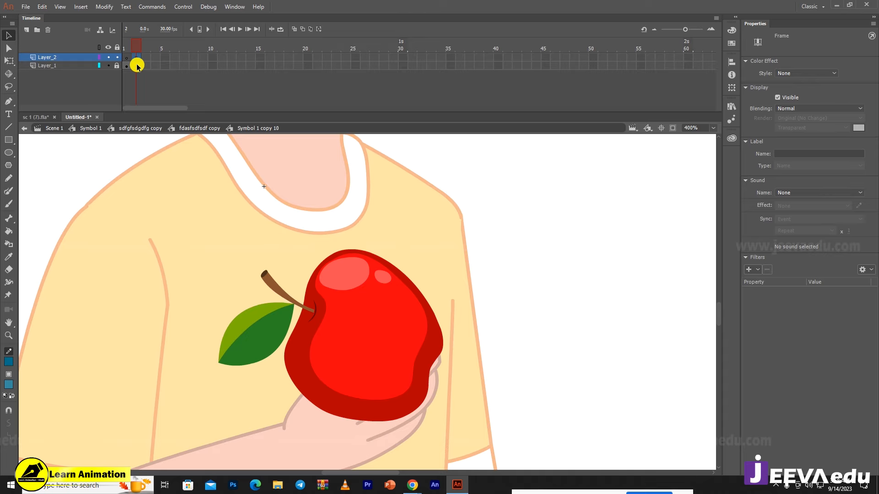
- Try outlining a shallow wavy bite along the apple's upper edge with the Paint Brush, then undo it
left_click(383, 322)
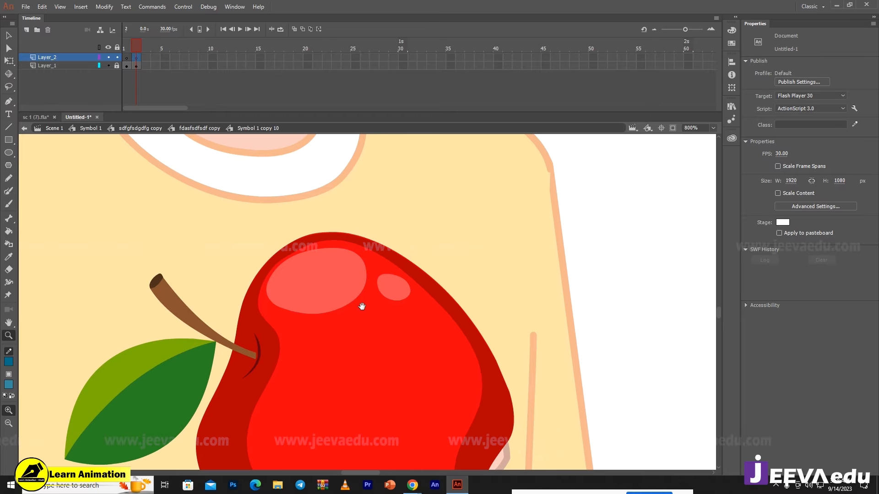
key("y")
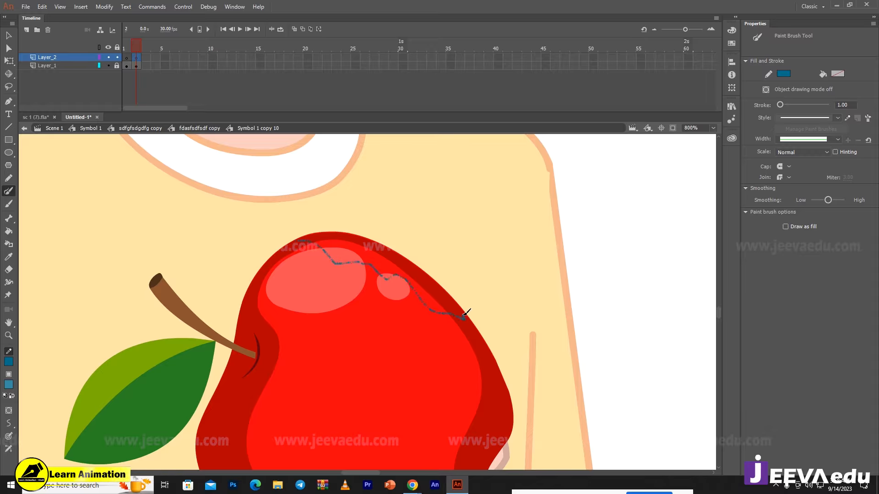
left_click_drag(455, 292, 435, 275)
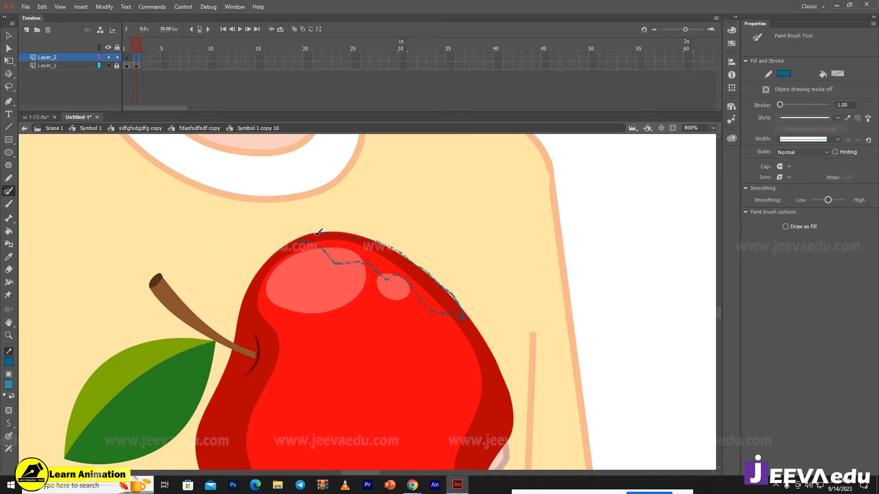
left_click_drag(303, 239, 298, 238)
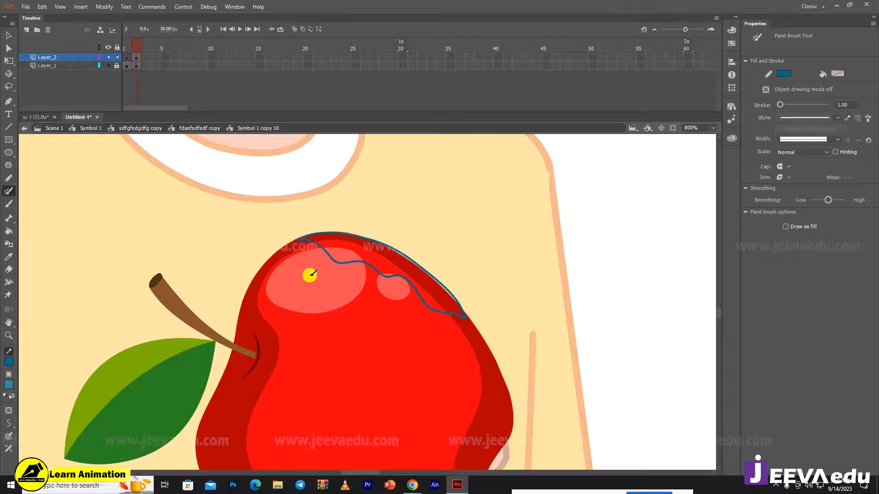
key("ctrl+z")
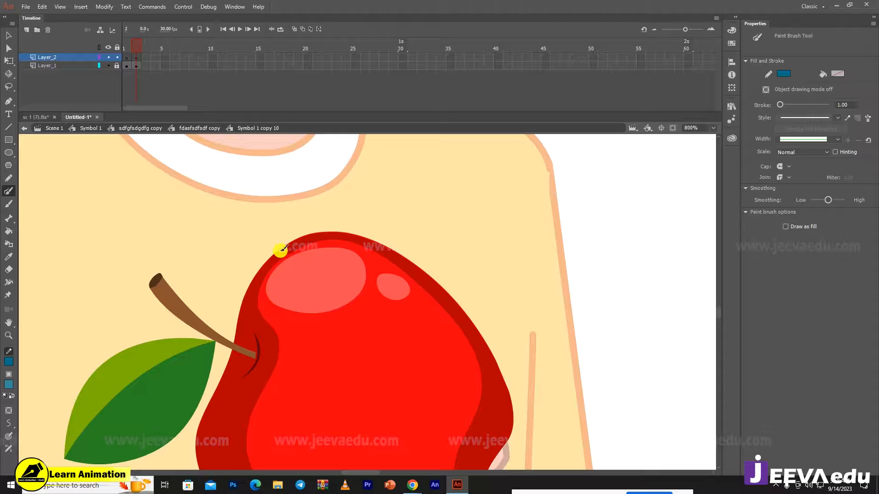
- Draw a deeper closed bite outline with a jagged lower edge across the apple's top, and bend its upper line
mouse_move(281, 250)
left_mouse_down()
mouse_move(269, 255)
mouse_move(325, 292)
left_mouse_up()
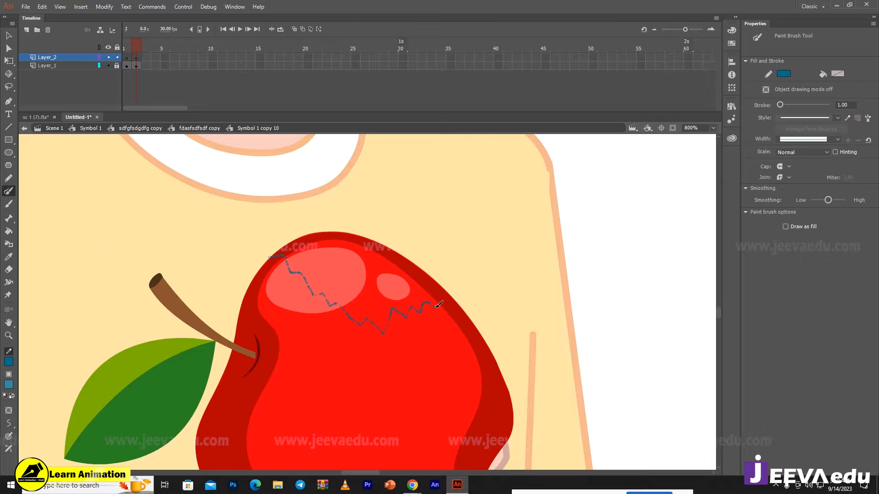
left_click_drag(469, 317, 463, 303)
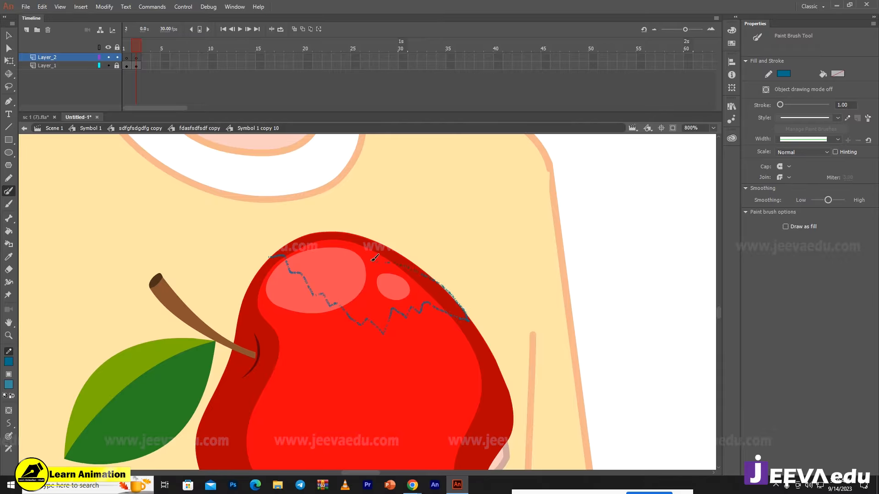
left_click_drag(265, 260, 262, 263)
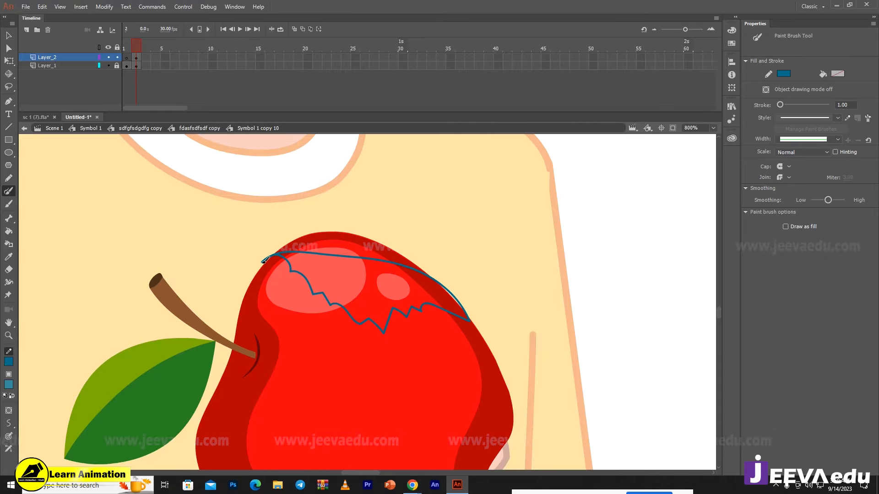
key("v")
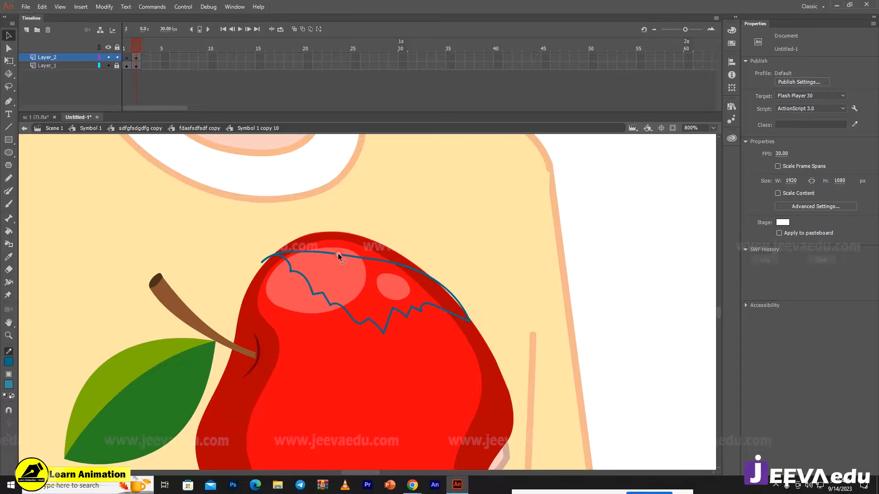
left_click_drag(403, 265, 404, 273)
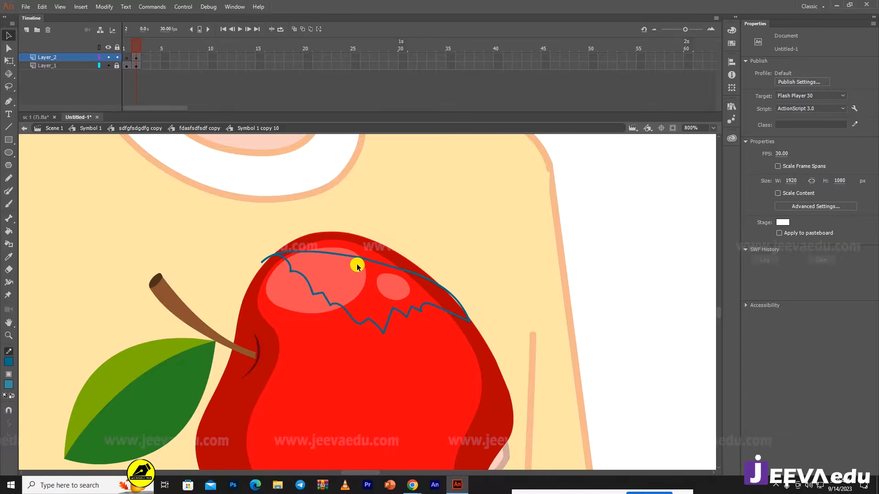
- Set the stroke colour to bright green for marking details inside the bite outline
key("z")
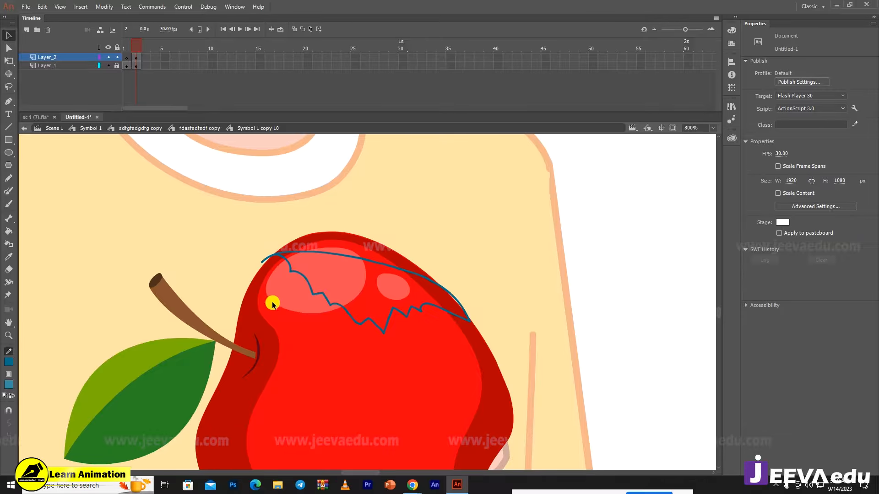
left_click(348, 293)
left_click_drag(347, 315, 348, 340)
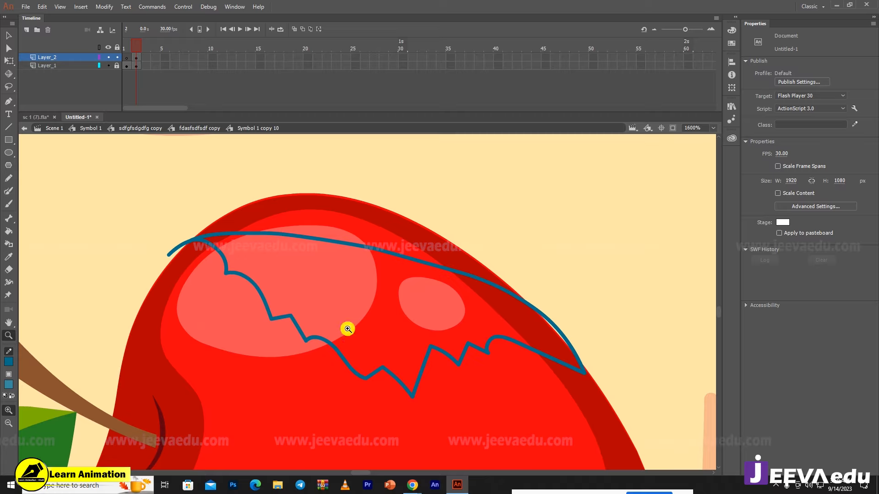
left_click(8, 362)
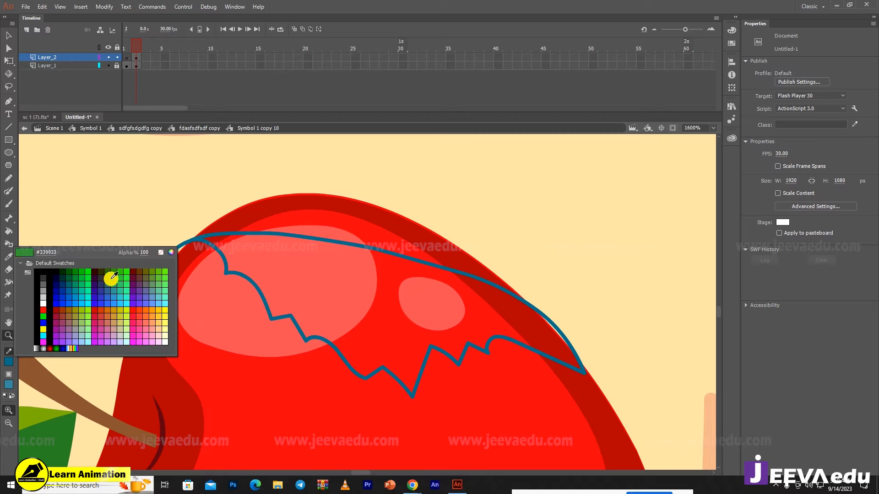
left_click(87, 274)
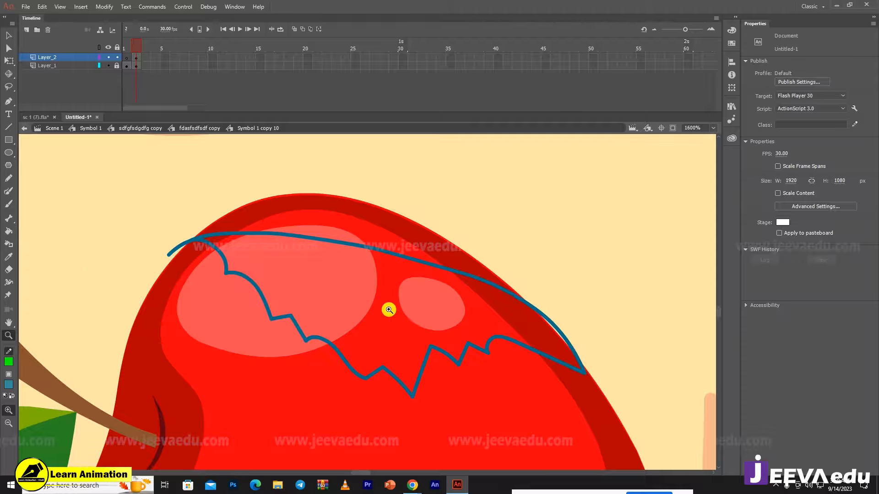
- Try tracing the large highlight's upper-left edge with the Paint Brush at stroke size 1.00, then undo both strokes
key("y")
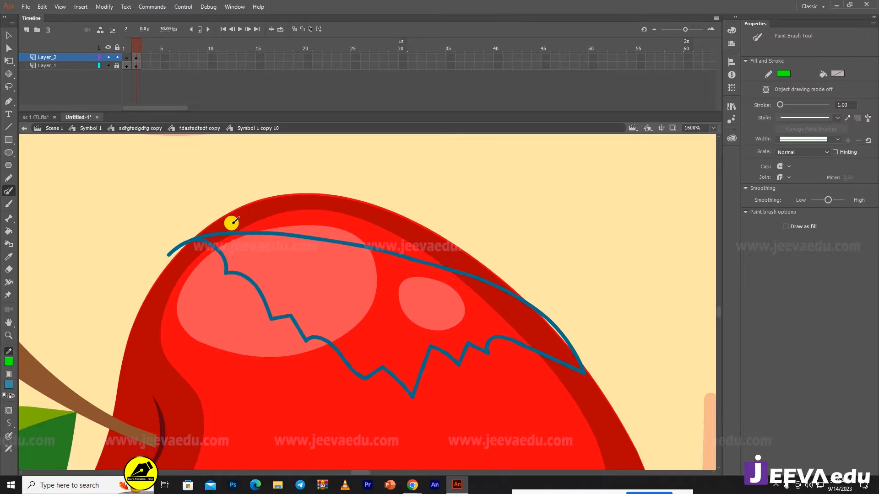
left_click_drag(241, 231, 254, 226)
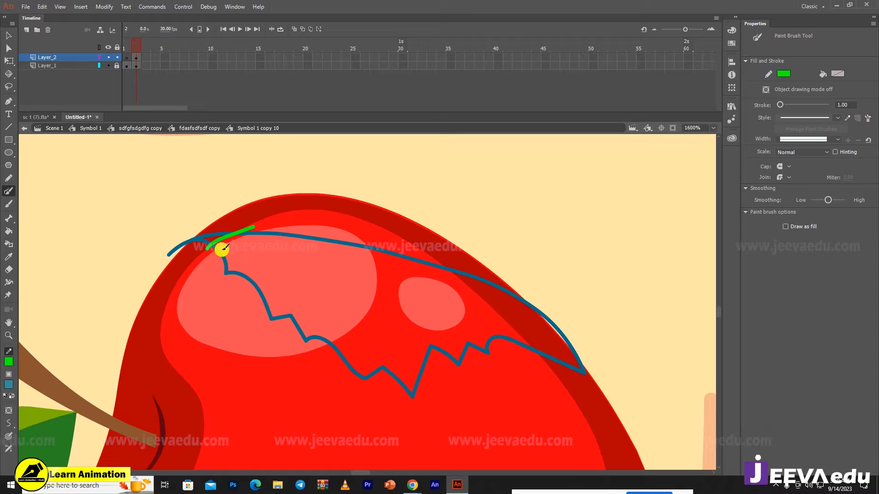
left_click_drag(210, 250, 275, 227)
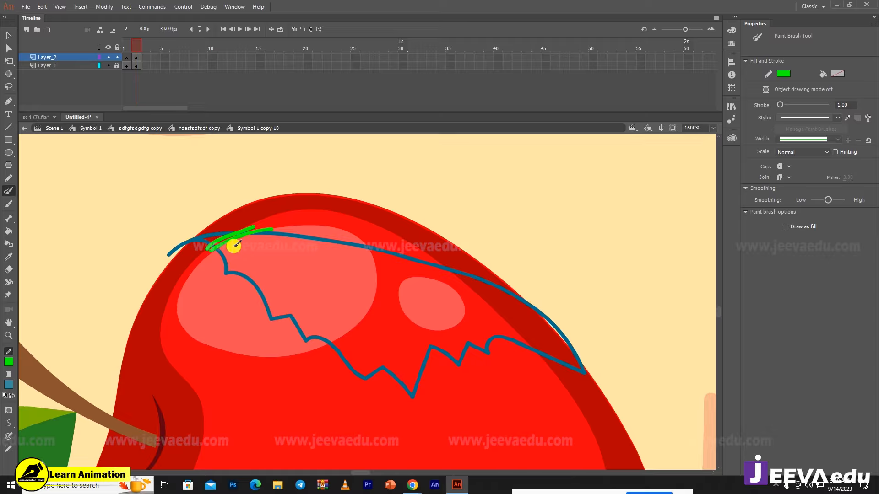
key("ctrl+z")
key("ctrl+z")
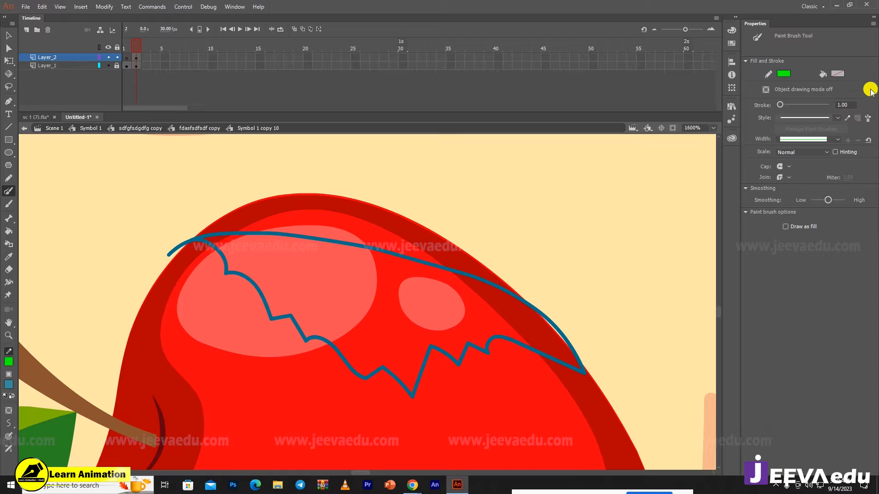
- Set the Paint Brush stroke to 0.10 and trace the large highlight's edges and the inner edge of the dark shading within the bite outline
left_click_drag(781, 105, 780, 106)
left_click(214, 251)
left_click(214, 252)
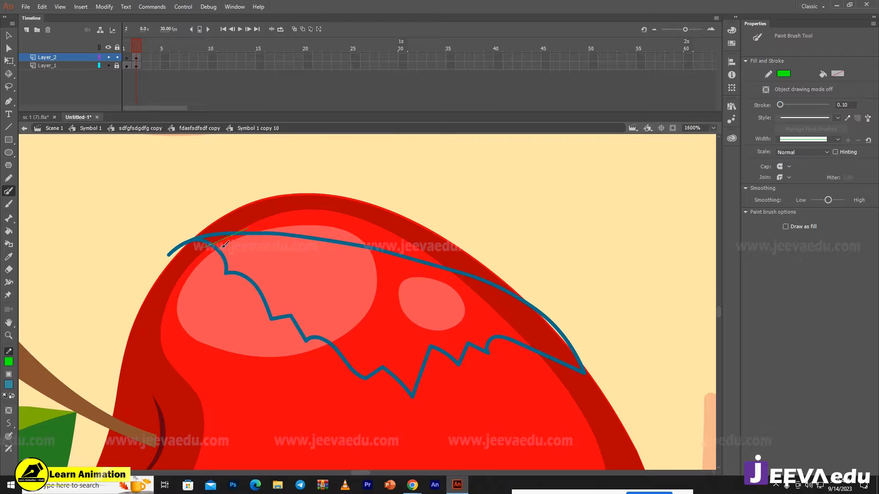
left_click_drag(257, 231, 258, 230)
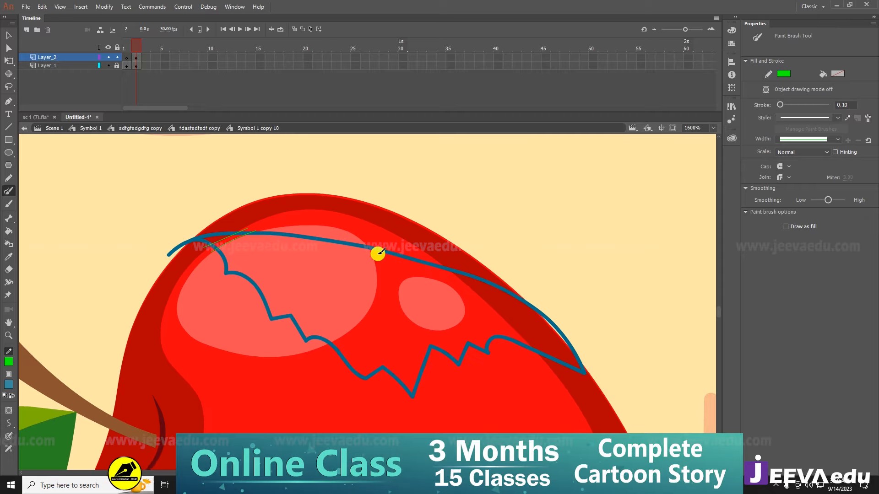
mouse_move(379, 277)
left_mouse_down()
mouse_move(365, 319)
mouse_move(330, 342)
left_mouse_up()
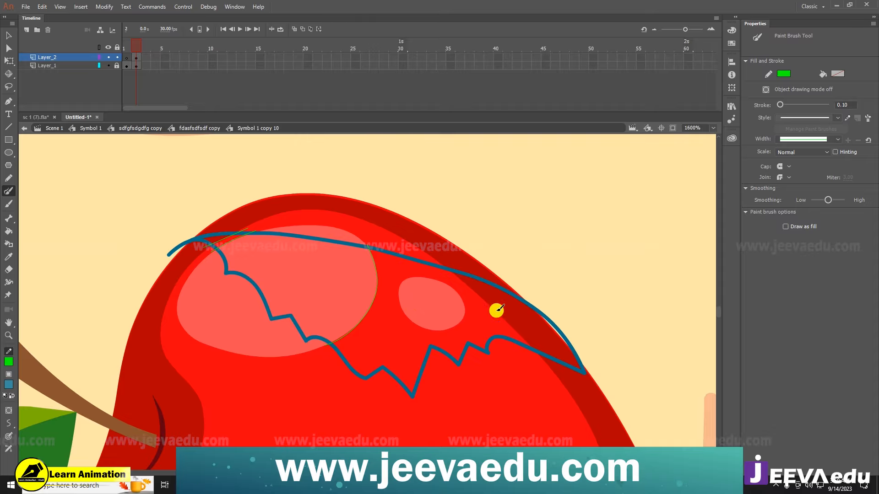
left_click_drag(441, 261, 513, 329)
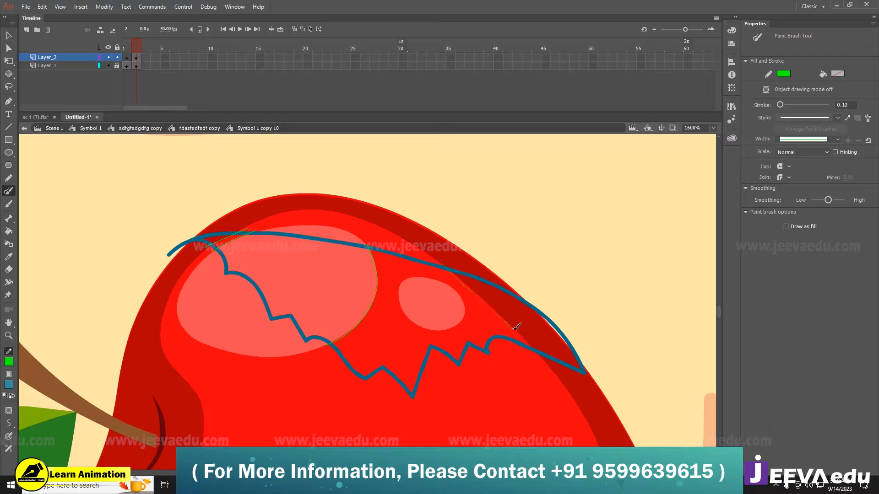
left_click_drag(543, 357, 542, 361)
- Remove the bite outline and the green traced lines from frame 2 of the upper layer
key("v")
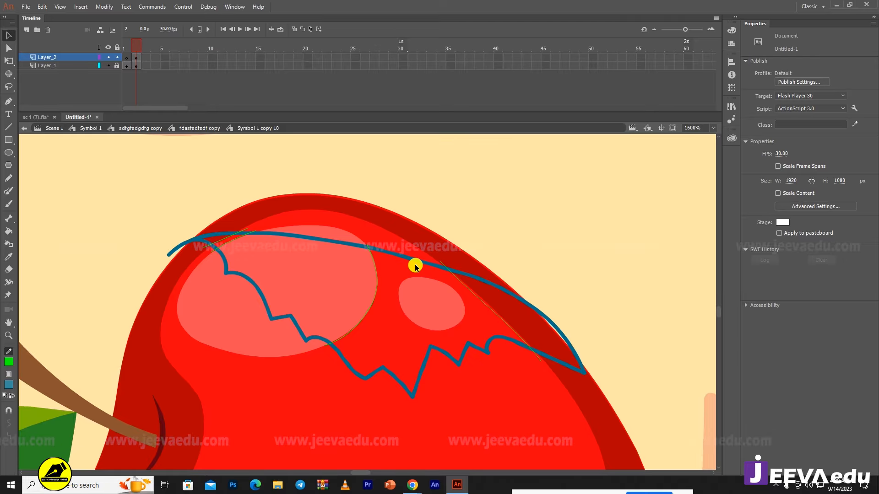
left_click(511, 295)
double_click(511, 296)
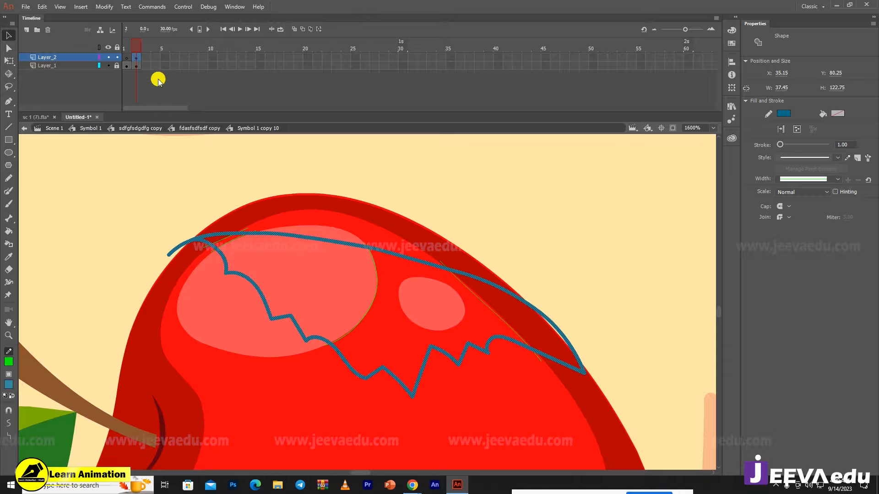
left_click(136, 57)
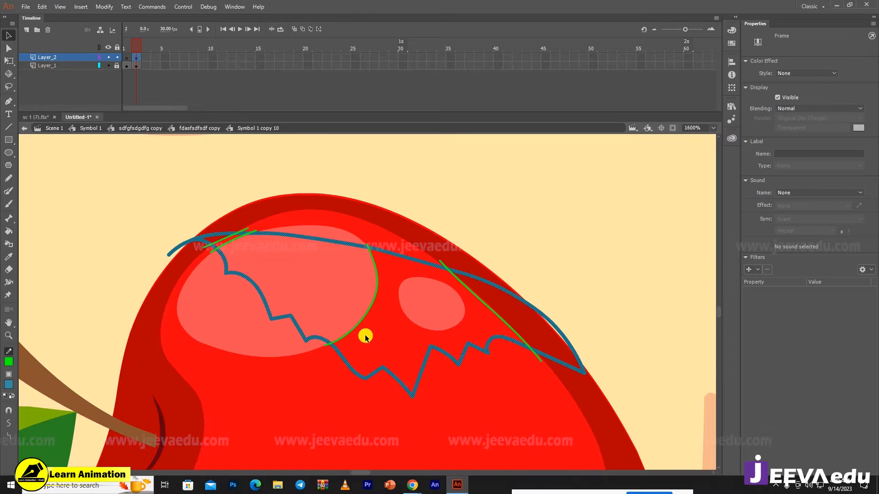
key("Delete")
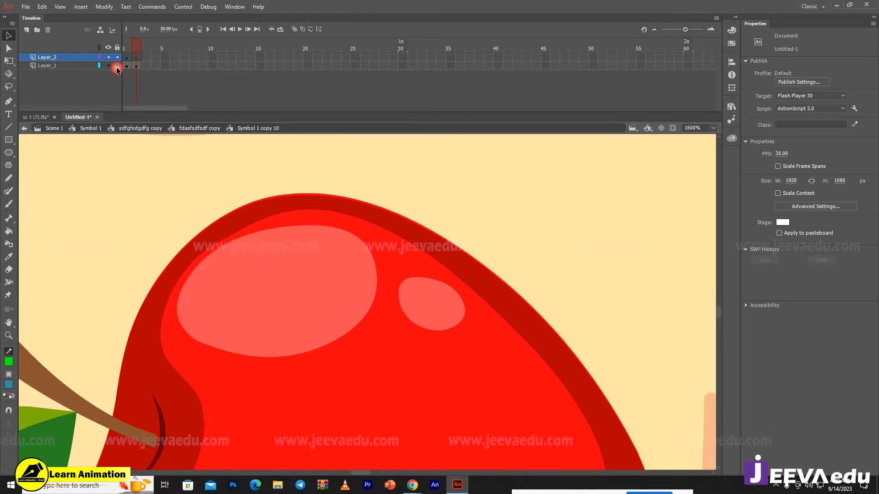
- Unlock the apple layer and break its frame 2 apple group apart into separate parts, undoing the second break
left_click(136, 65)
left_click(361, 280)
key("z")
left_click(367, 309, "alt")
left_click(368, 311, "alt")
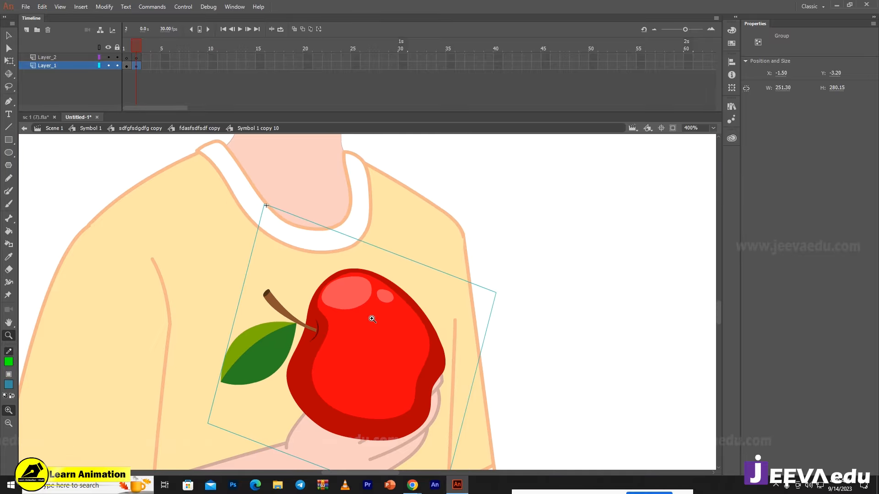
left_click_drag(373, 363, 371, 321)
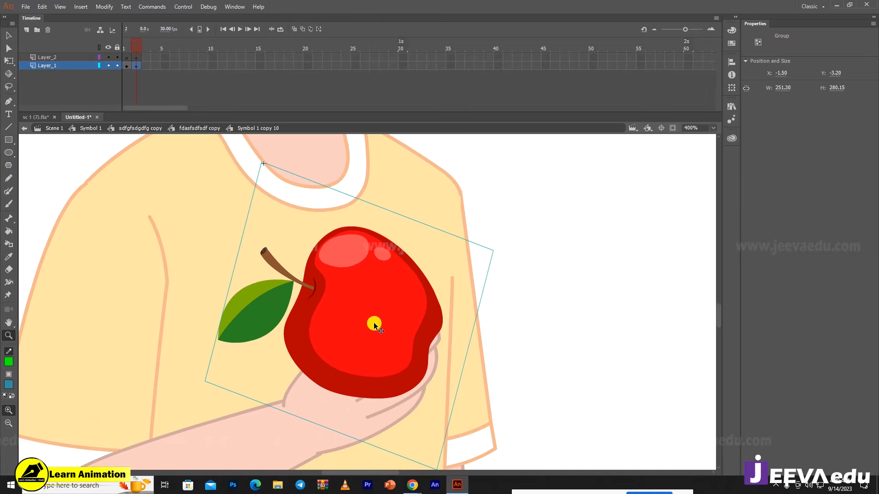
key("ctrl+b")
key("ctrl+b")
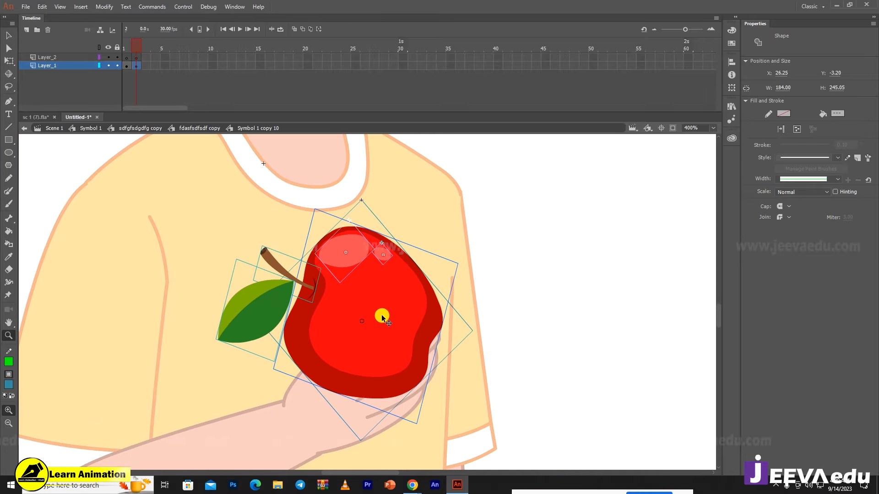
key("ctrl+z")
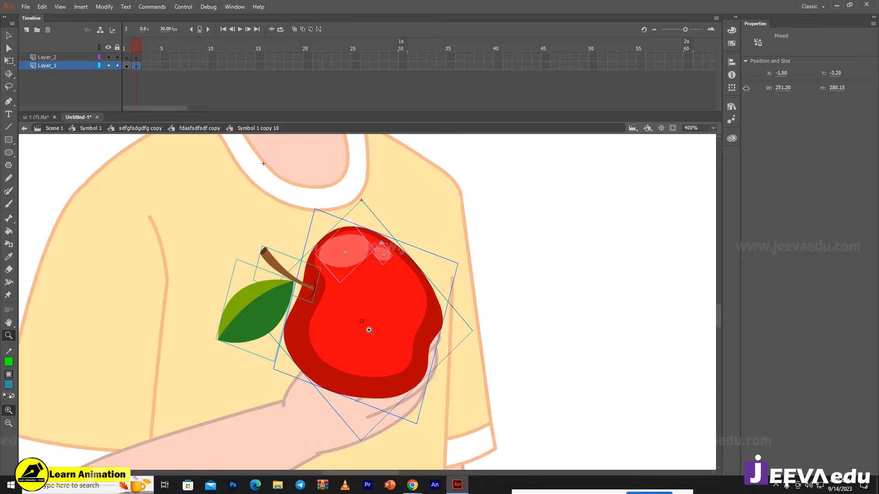
- Inspect the shape inside a spare copy of the apple's large highlight placed off the apple, then delete that copy
key("ctrl+equal")
mouse_move(370, 338)
left_mouse_down()
mouse_move(374, 365)
mouse_move(374, 345)
left_mouse_up()
left_click(372, 350, "alt")
key("v")
left_click(426, 205)
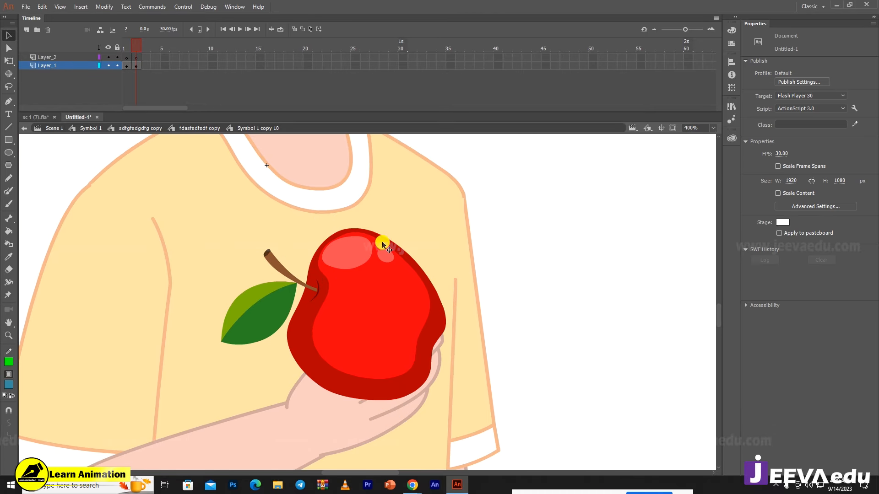
left_click(373, 265)
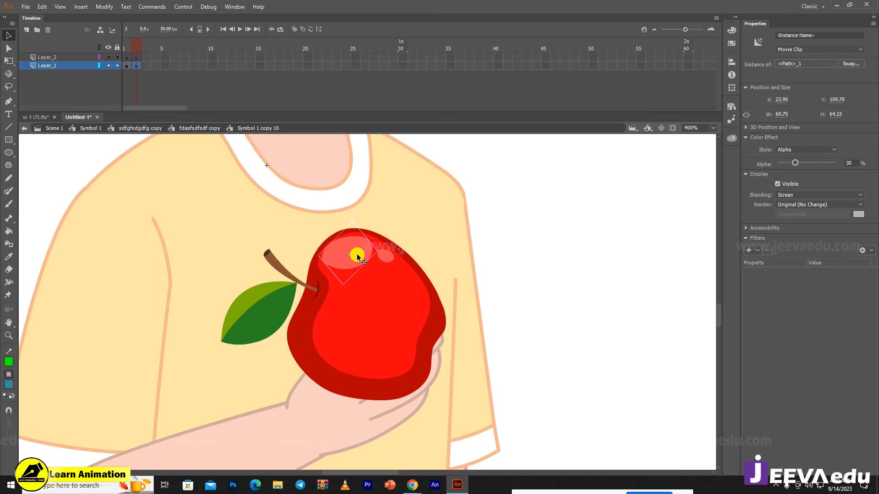
key("z")
left_click(368, 270)
left_click_drag(358, 340, 321, 377)
key("v")
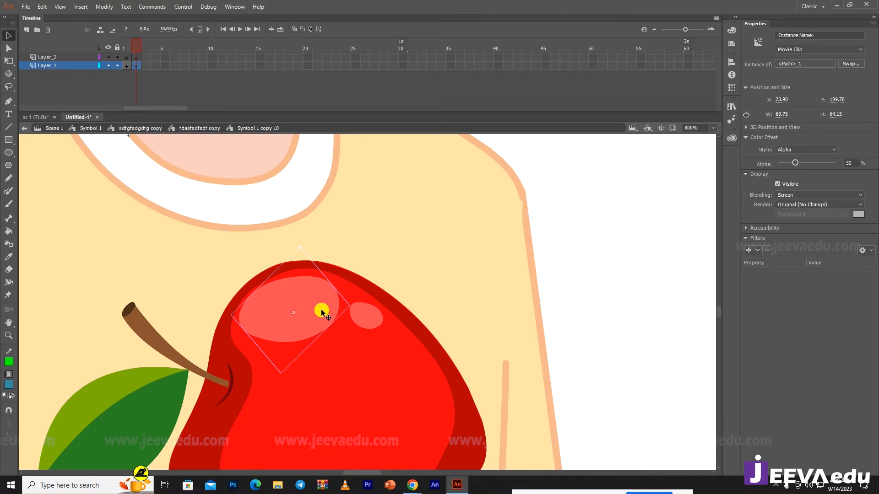
left_click_drag(322, 311, 504, 267)
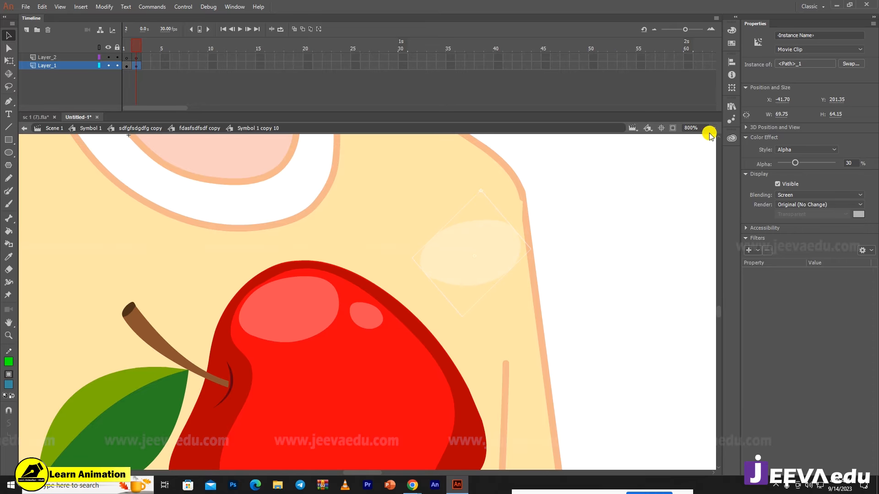
double_click(500, 260)
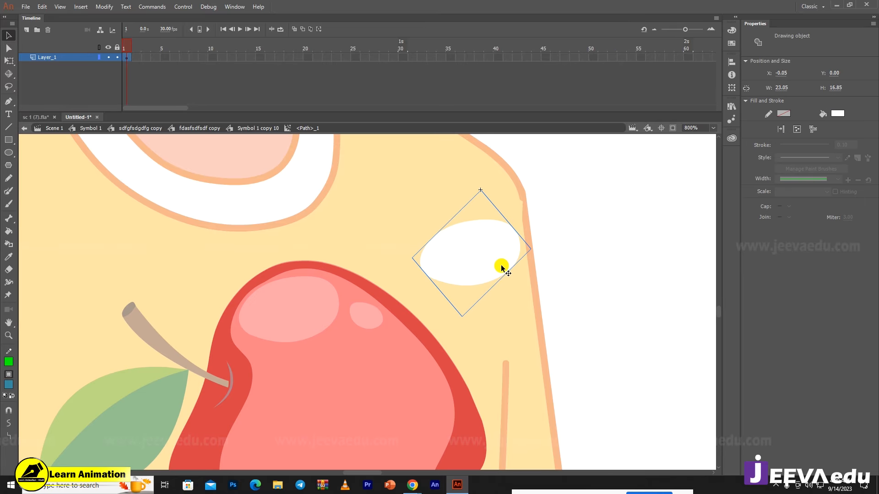
double_click(392, 236)
left_click(449, 256)
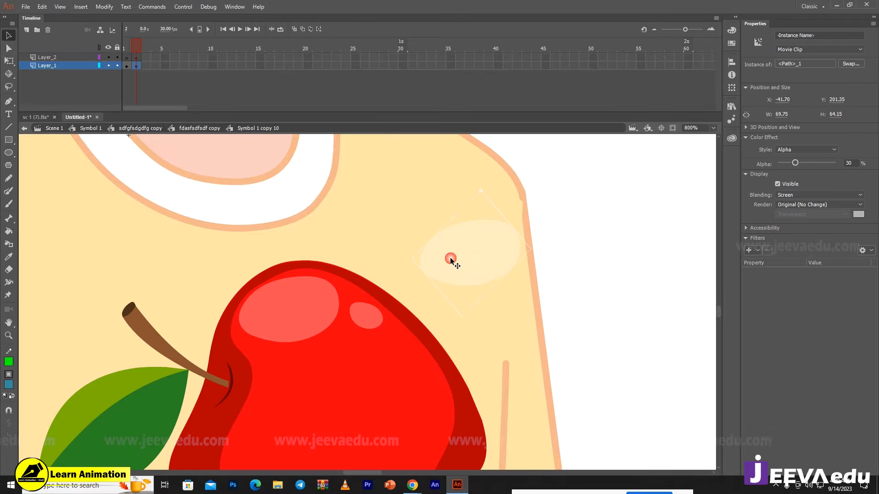
key("Delete")
- Duplicate all parts of the held apple, including its leaf and stem, and place the copy beside the boy's sleeve
key("z")
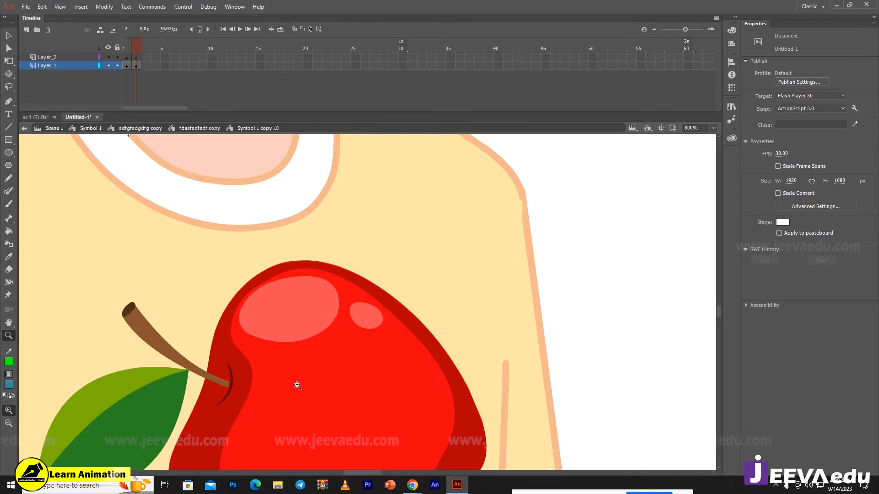
left_click(295, 381, "alt")
left_click_drag(334, 307, 259, 321)
left_click(313, 305)
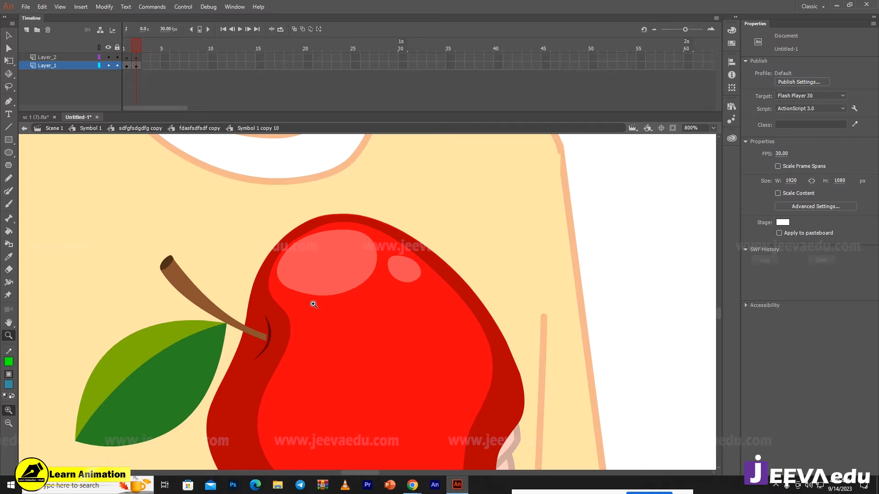
left_click(344, 323, "alt")
key("v")
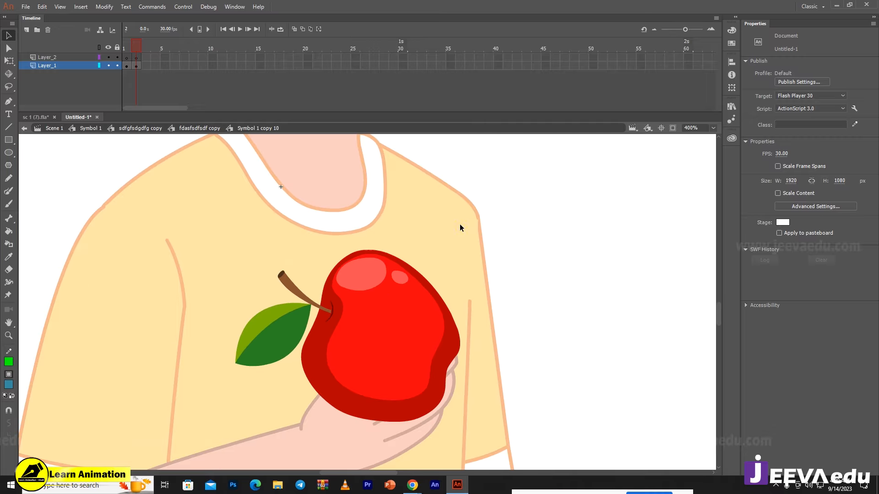
left_click_drag(459, 229, 252, 424)
left_click_drag(381, 324, 615, 315)
left_click(569, 225)
left_click(504, 254)
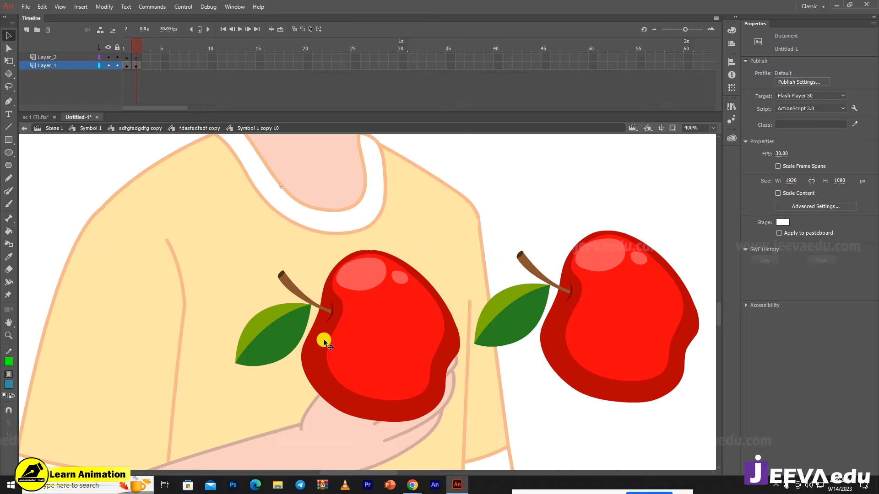
- Break the two highlights on the held apple apart into plain shapes and group each one
left_click(339, 351)
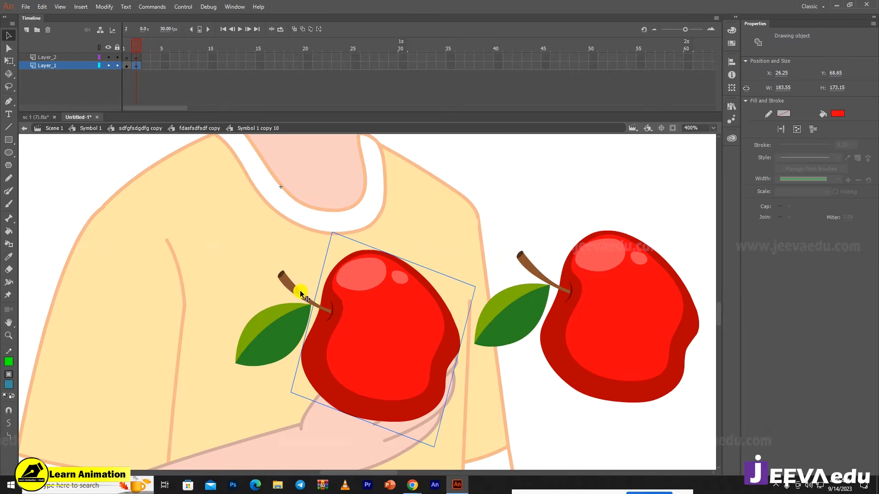
left_click(249, 227)
left_click_drag(257, 237, 446, 451)
left_click(378, 213)
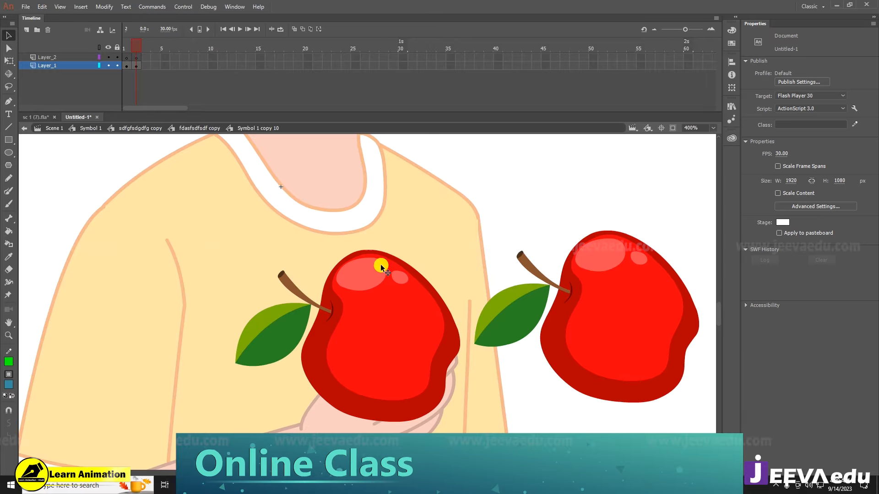
left_click(376, 275)
key("ctrl+b")
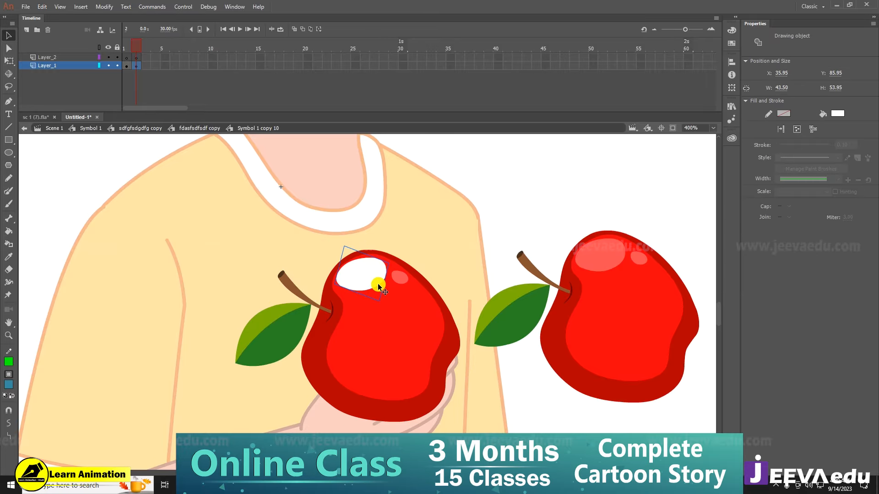
key("ctrl+g")
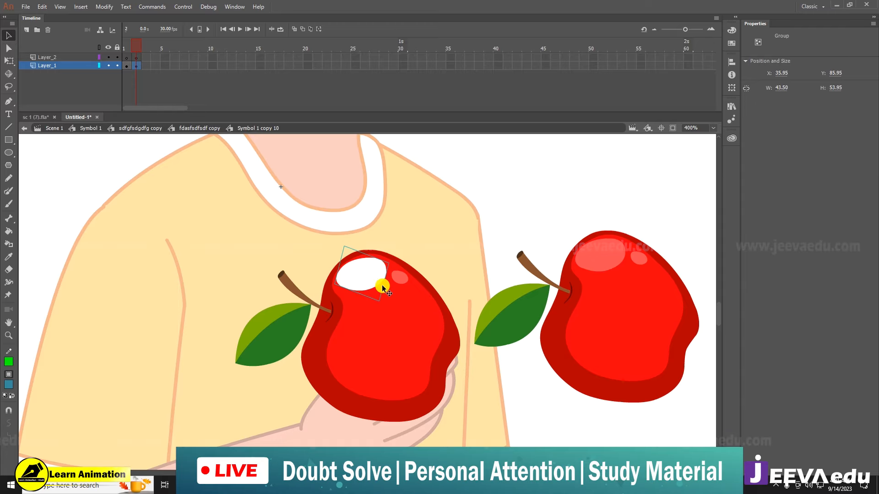
left_click(400, 278)
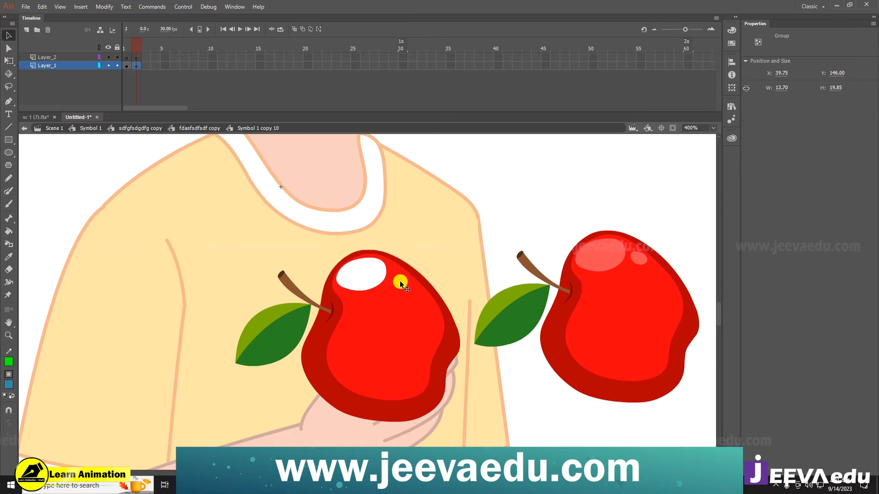
- Break all parts of the held apple, including its leaf, stem and highlights, apart into plain editable shapes
left_click_drag(235, 251, 442, 447)
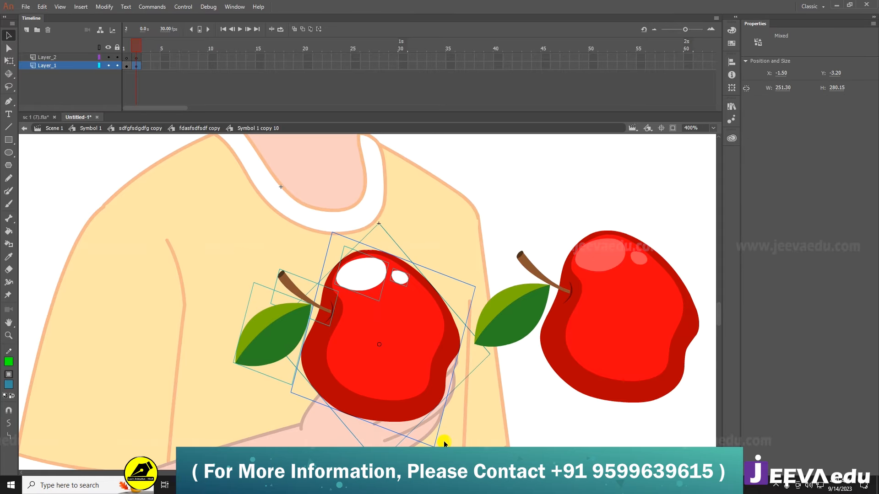
key("ctrl+b")
key("ctrl+b")
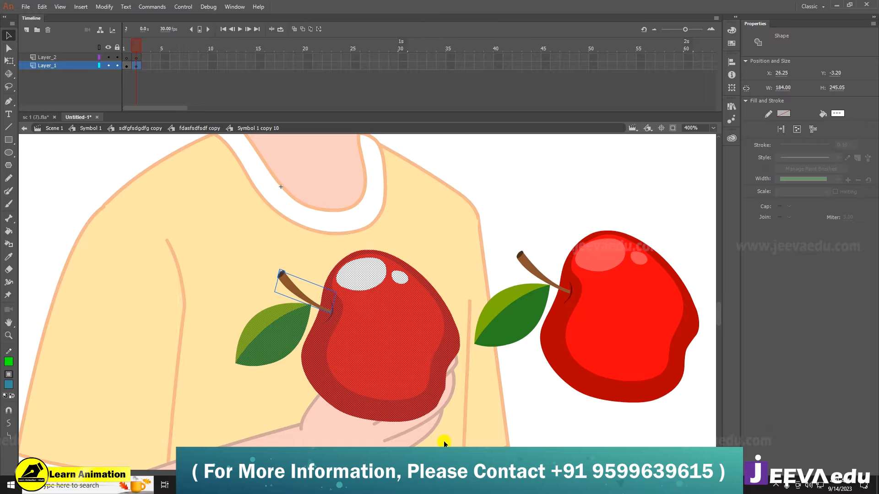
left_click(397, 232)
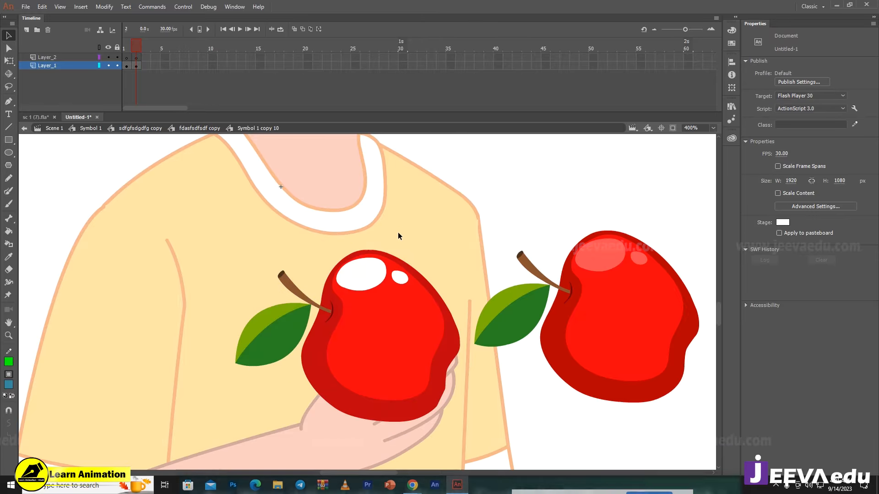
- Paste the jagged bite outline and its green shading lines in place over the upper part of the held apple
right_click(421, 149)
left_click(454, 185)
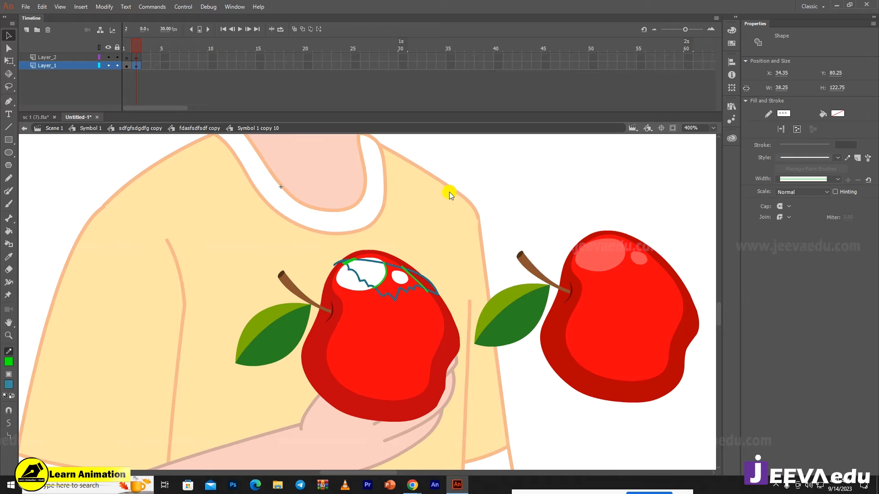
key("z")
left_click(394, 293)
mouse_move(387, 290)
left_mouse_down()
mouse_move(400, 313)
mouse_move(391, 302)
left_mouse_up()
left_click(377, 279)
key("v")
left_click(435, 202)
- Delete the dark red, bright red and white slivers of the held apple that lie above the bite's upper outline
left_click(391, 232)
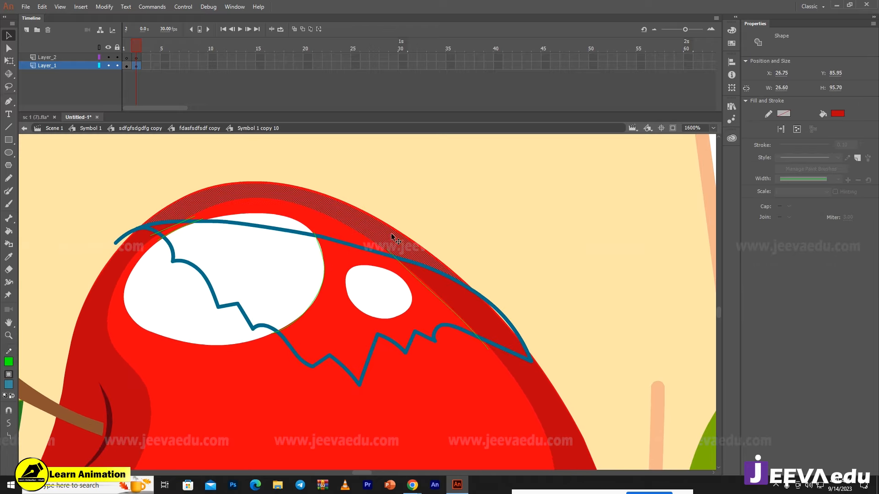
key("Delete")
left_click(401, 235)
key("Delete")
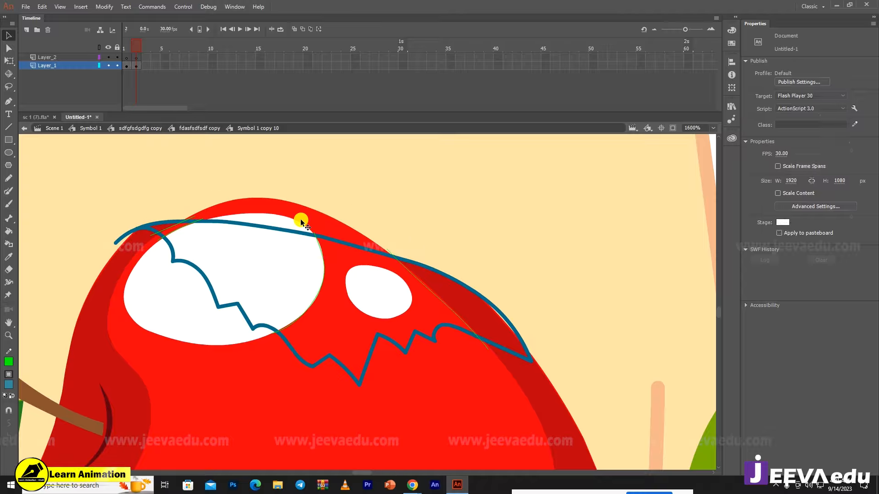
left_click(300, 220)
key("Delete")
left_click(289, 219)
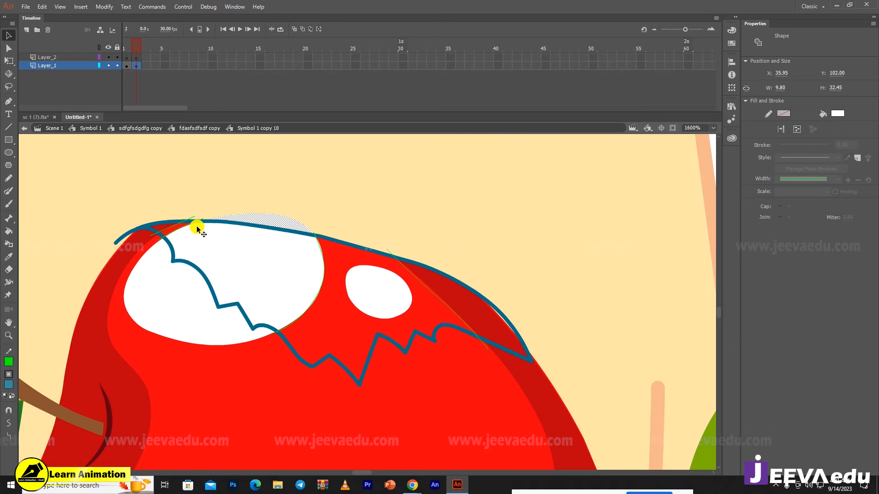
key("Delete")
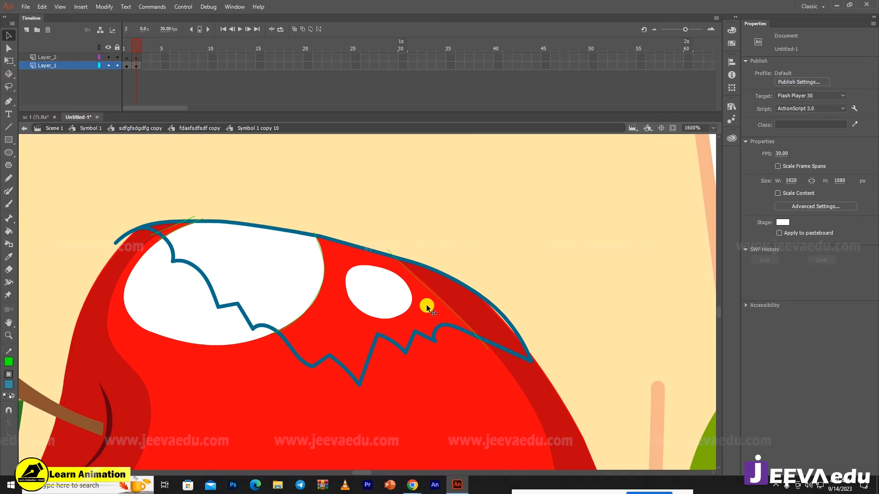
- Fill both white highlights on the held apple with the light red sampled from the spare apple's large highlight
key("z")
left_click(357, 330, "alt")
left_click_drag(424, 353, 402, 344)
left_click(386, 296)
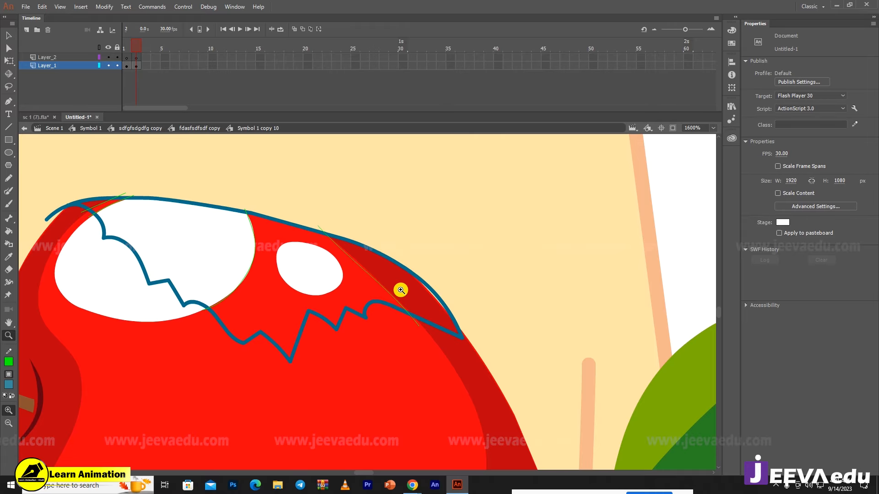
left_click(392, 315, "alt")
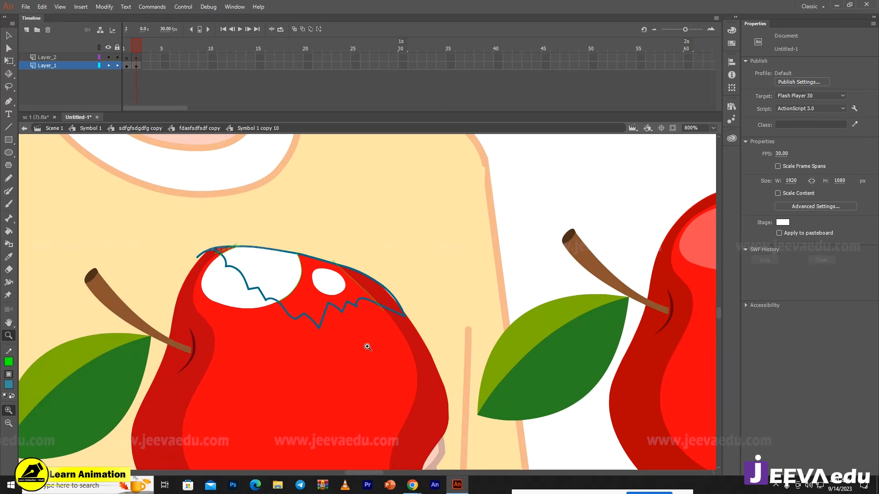
mouse_move(363, 346)
left_mouse_down()
mouse_move(394, 333)
mouse_move(373, 338)
left_mouse_up()
left_click_drag(363, 308, 338, 324)
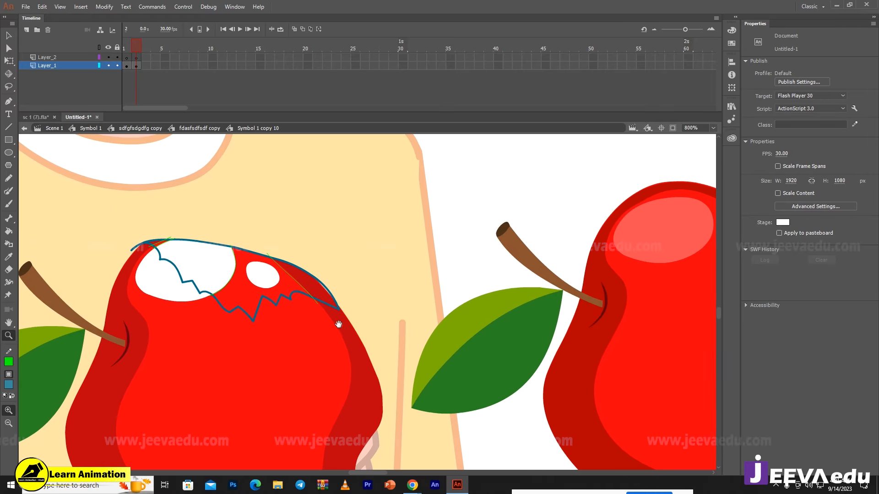
key("i")
left_click(648, 232)
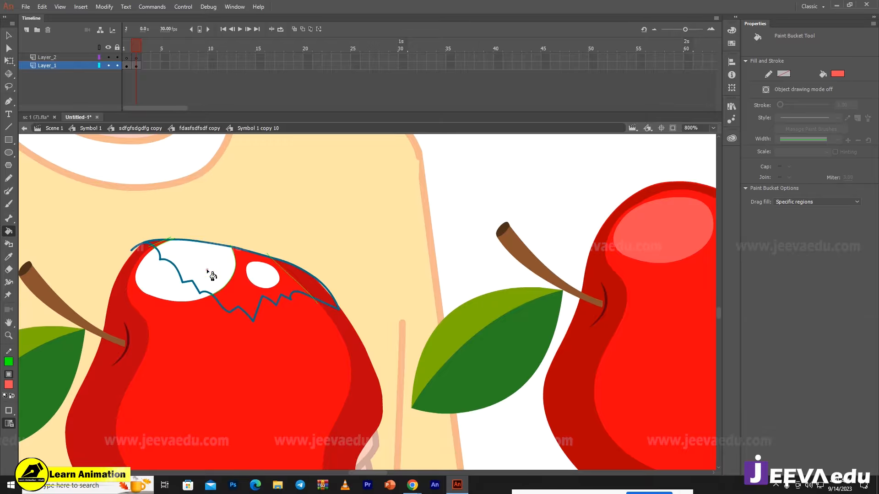
left_click(169, 282)
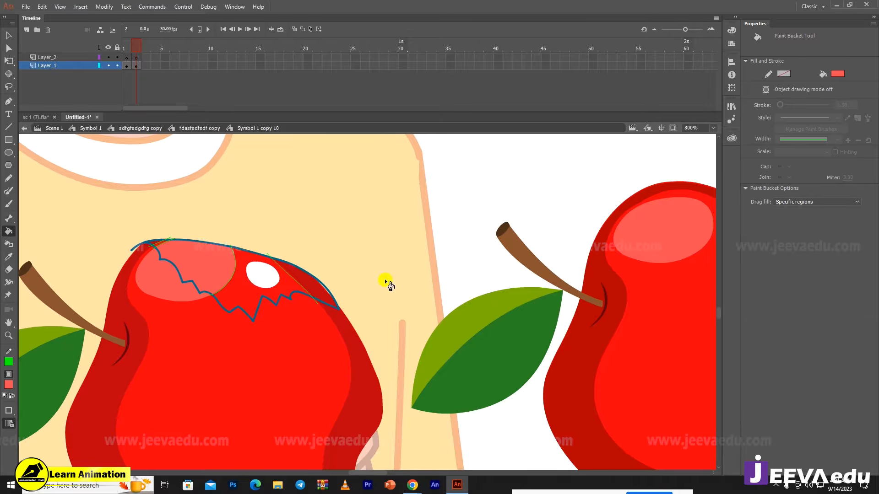
left_click(271, 280)
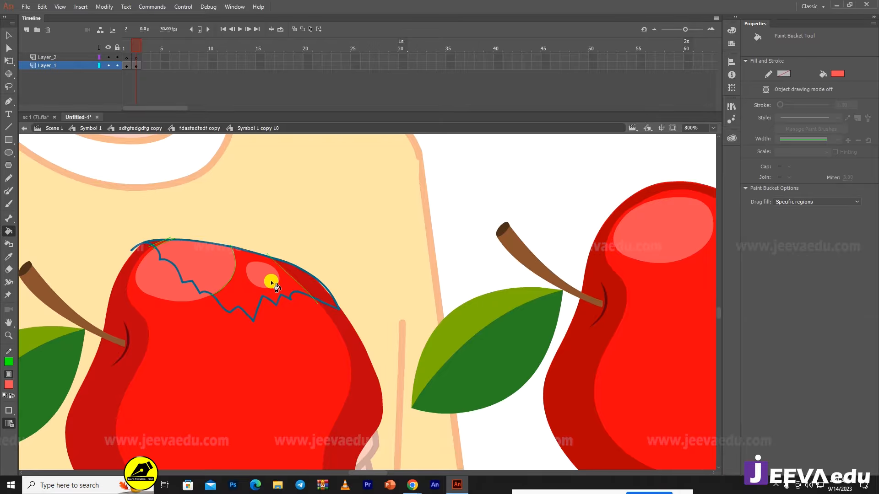
- Try to delete the blue bite outline and the thin green shading lines from the held apple
key("v")
double_click(308, 298)
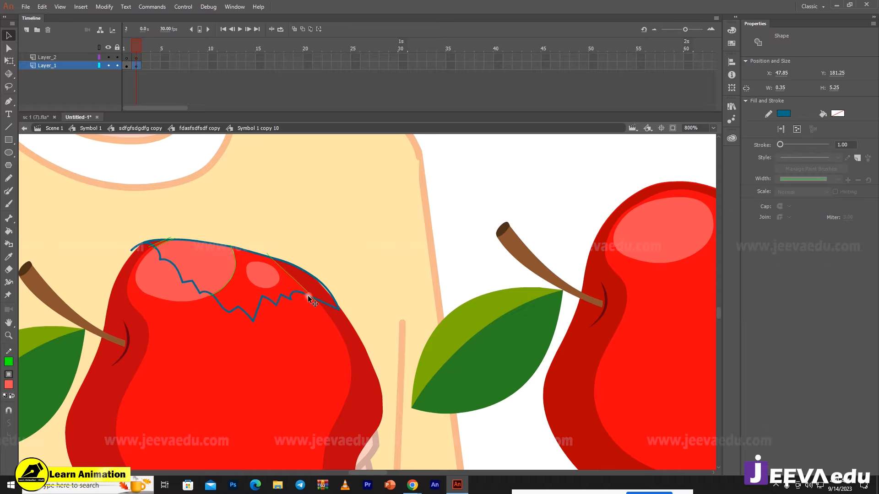
key("Delete")
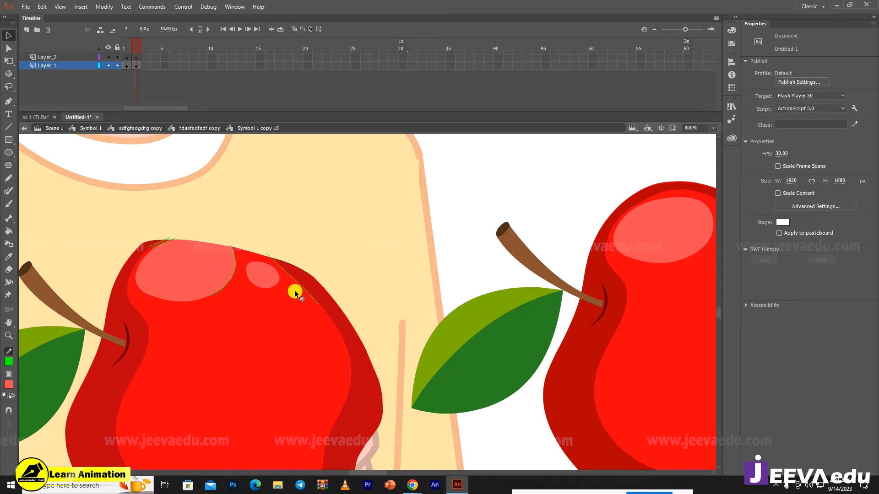
left_click(297, 284)
key("Delete")
left_click(232, 276)
left_click(230, 224)
double_click(234, 252)
left_click(233, 255)
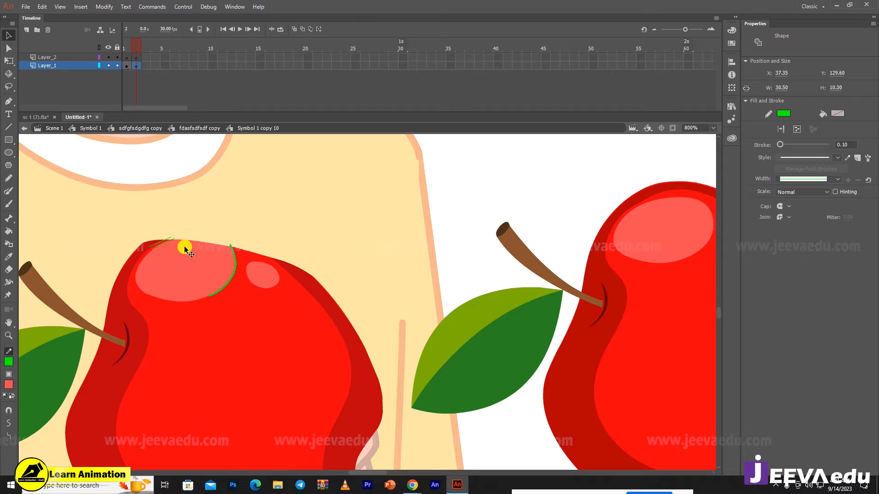
key("Delete")
left_click(157, 248)
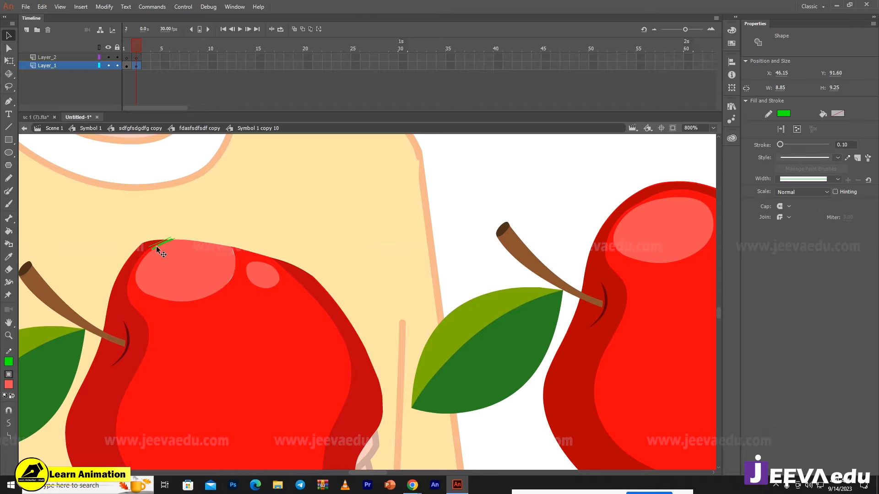
left_click(149, 246)
left_click(150, 246)
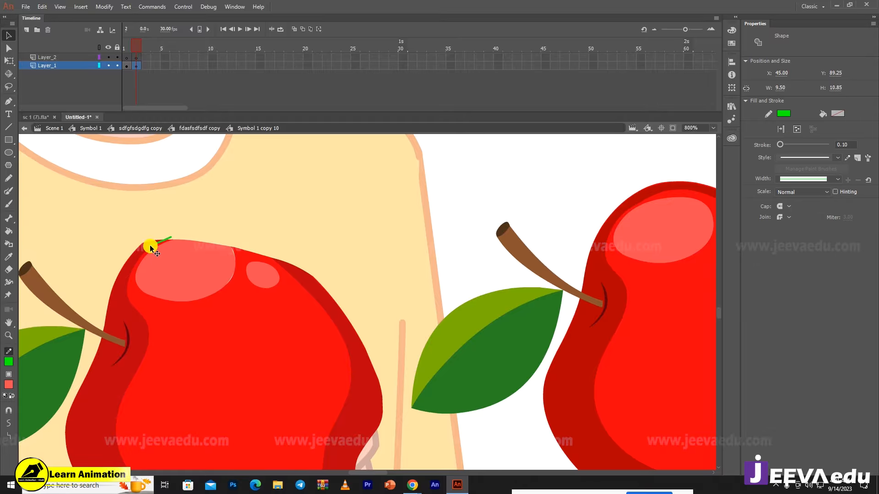
key("Delete")
- Undo the deletions of the green shading lines and the blue bite outline on the held apple
left_click(255, 314)
key("ctrl+z")
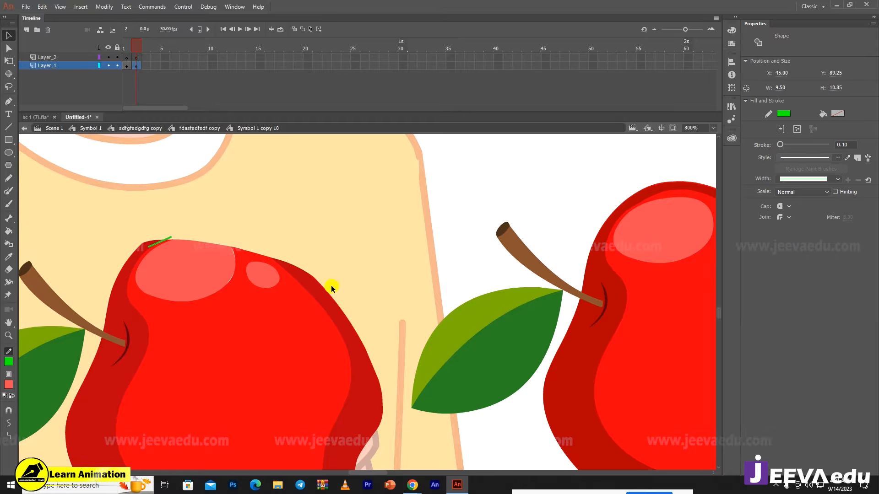
key("Delete")
key("ctrl+z")
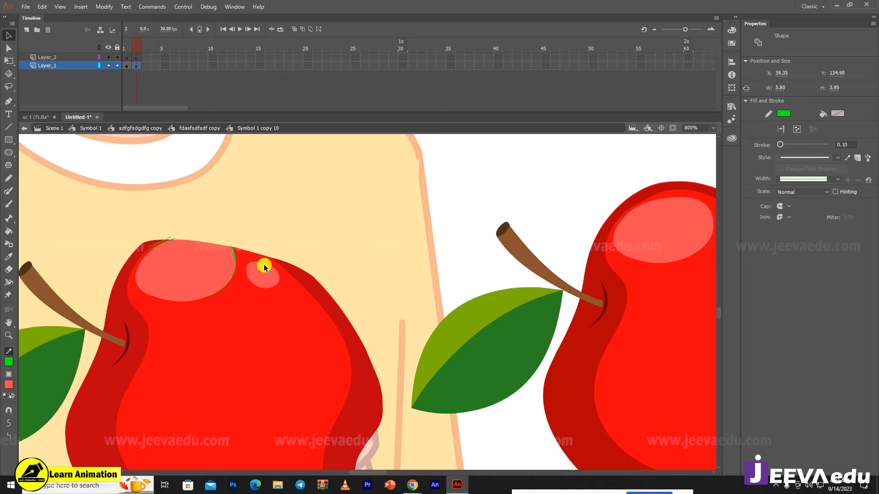
left_click(265, 269)
left_click(345, 239)
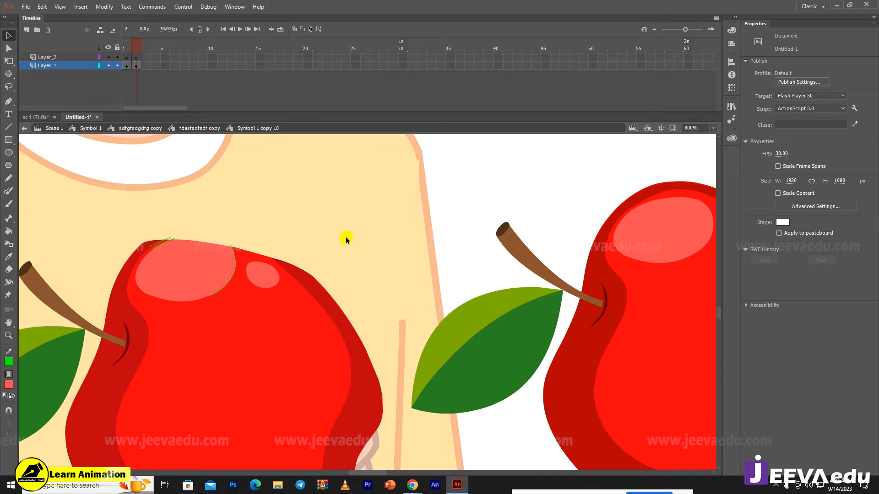
key("ctrl+z")
left_click(347, 249)
key("ctrl+z")
left_click(347, 244)
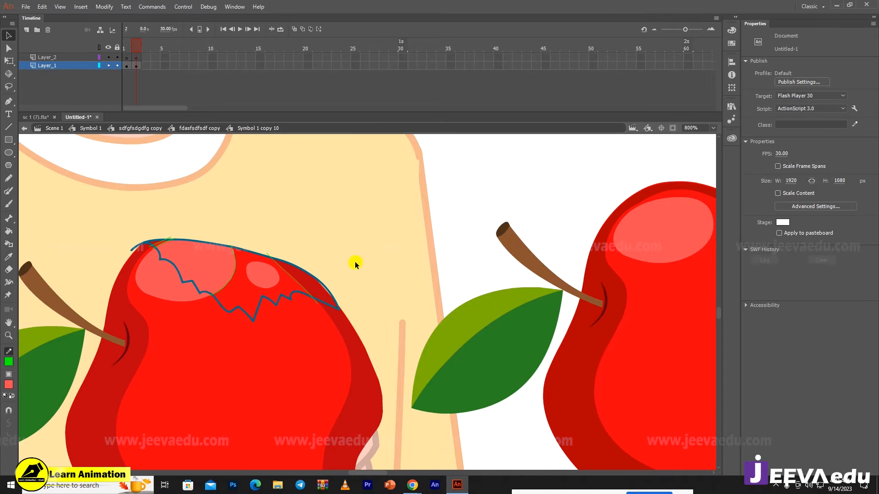
- Delete the small light red highlight inside the bite area of the held apple
key("z")
left_click(240, 297)
left_click_drag(318, 345, 321, 352)
key("v")
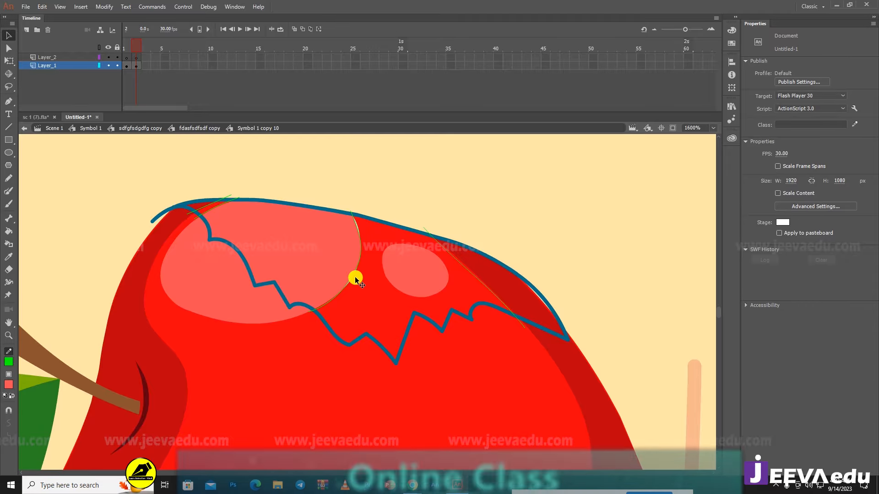
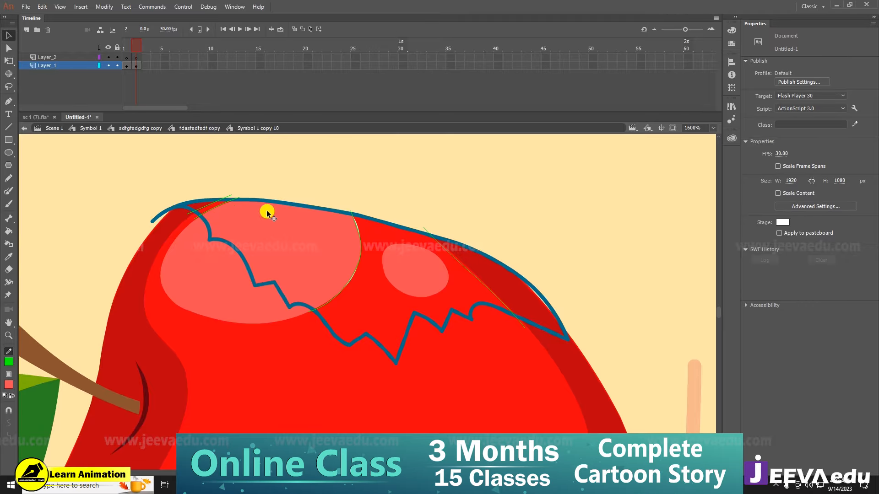
left_click_drag(410, 268, 414, 276)
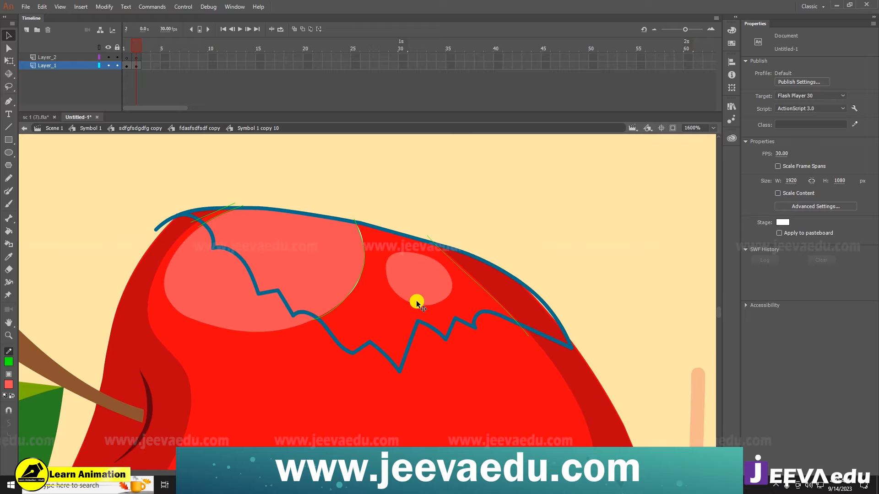
left_click(383, 328)
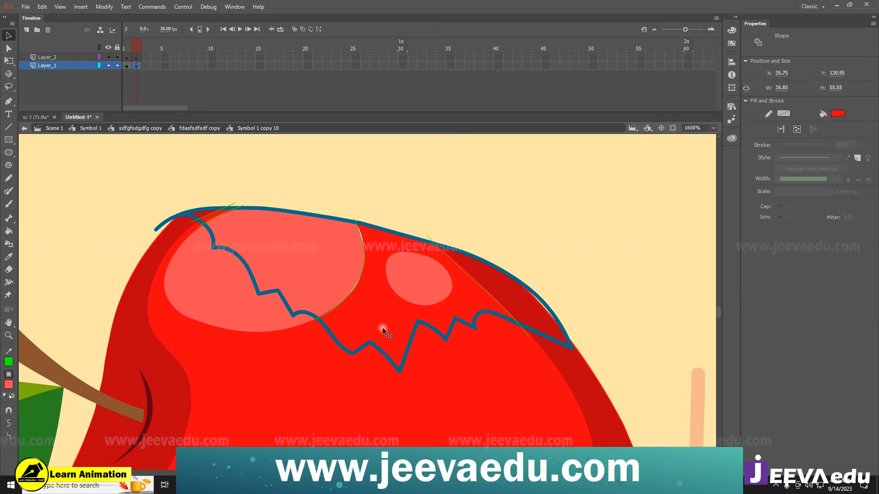
left_click(363, 145)
left_click(398, 322)
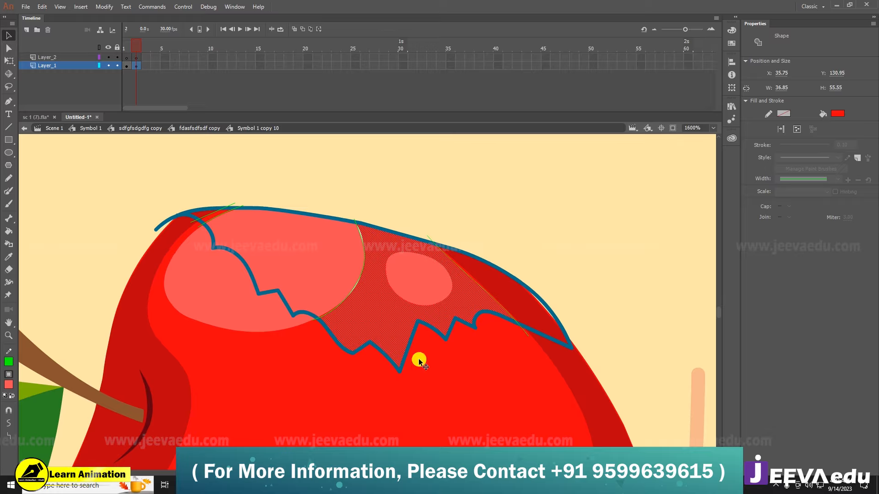
key("k")
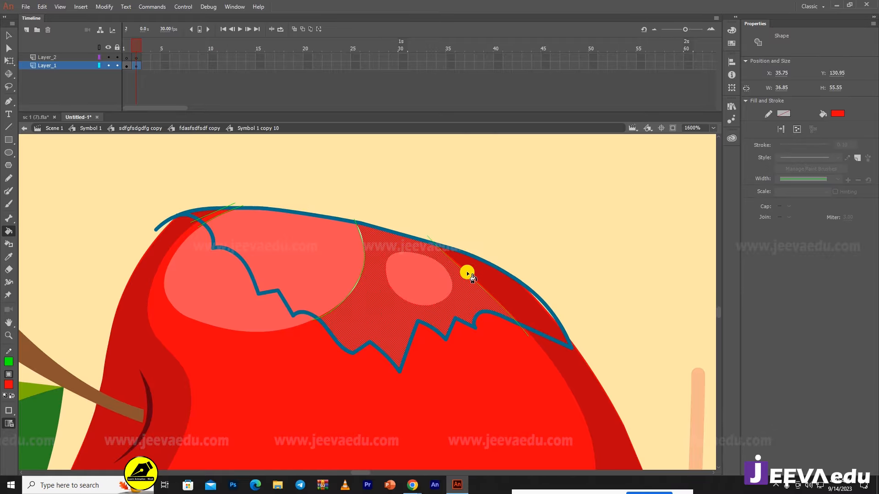
key("v")
left_click(413, 298)
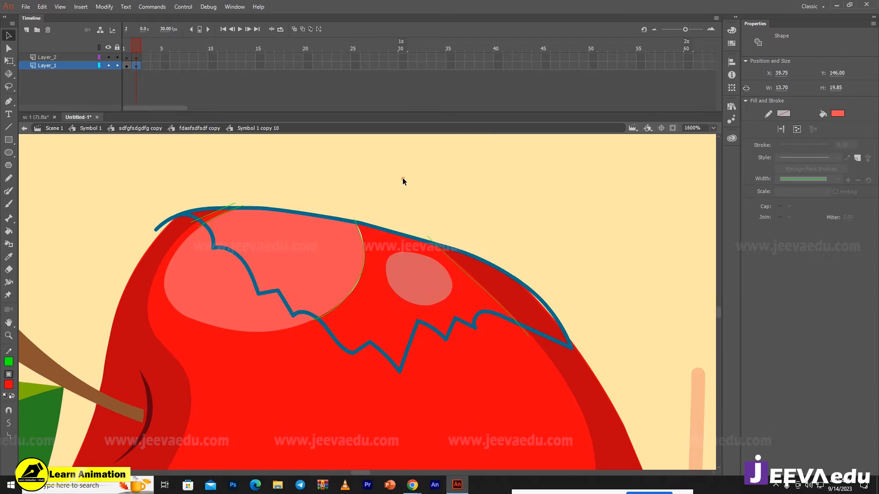
left_click(403, 179)
left_click(427, 305)
left_click(431, 296)
key("Delete")
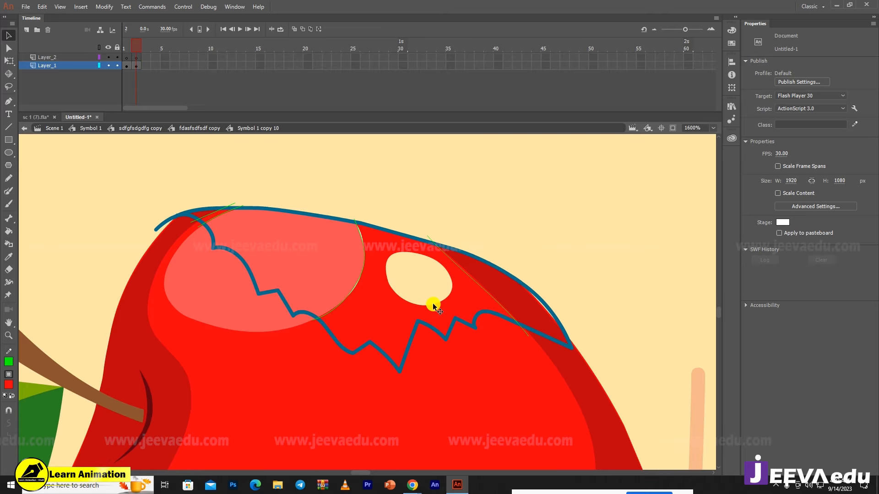
- Fill the hole left by the small highlight with the bright red of the surrounding bite area
left_click(400, 318)
key("k")
left_click(416, 286)
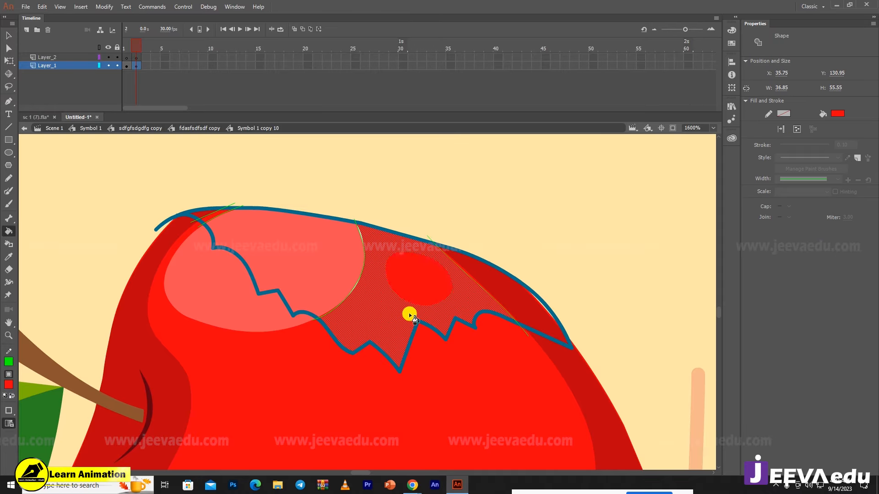
- Darken the bright red middle fill of the bite area to dark red #8F0009, with 56% brightness
key("v")
left_click(390, 317)
left_click(416, 293)
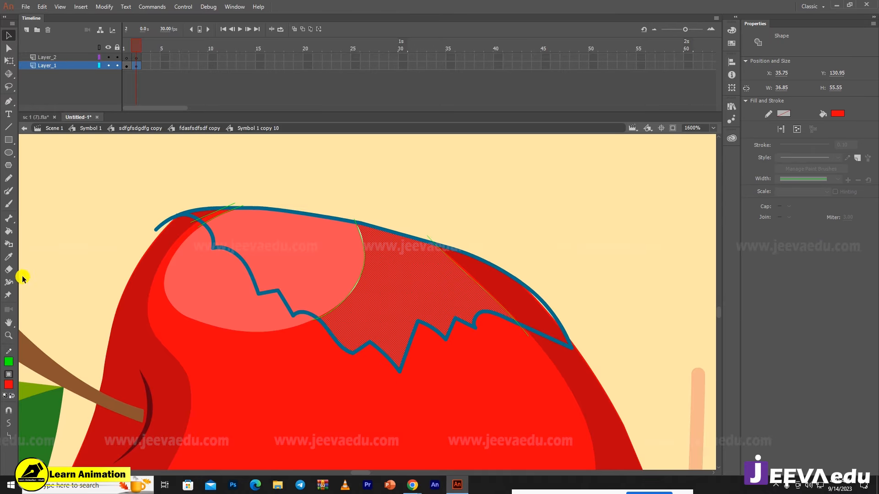
left_click(9, 386)
left_click(172, 275)
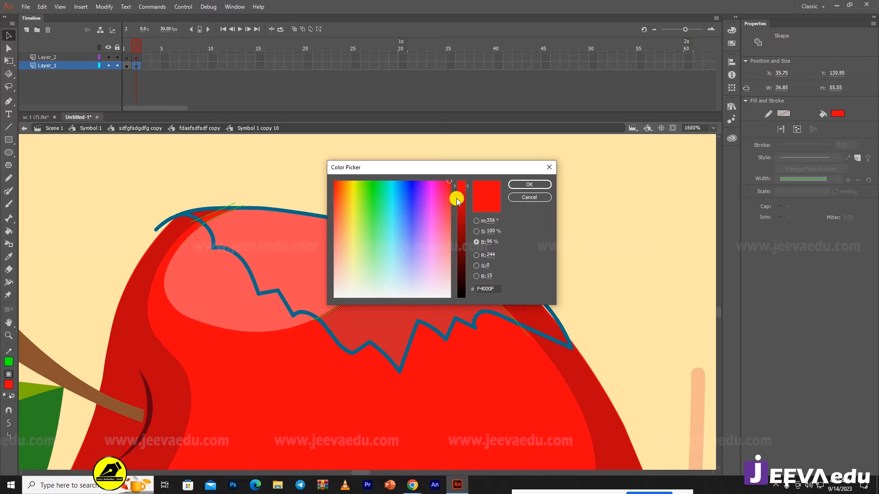
left_click_drag(457, 199, 465, 221)
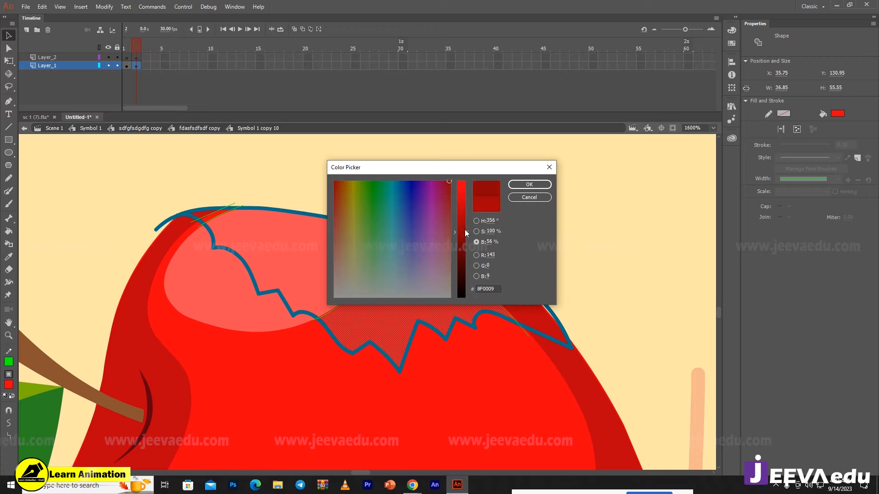
left_click(530, 185)
left_click(512, 182)
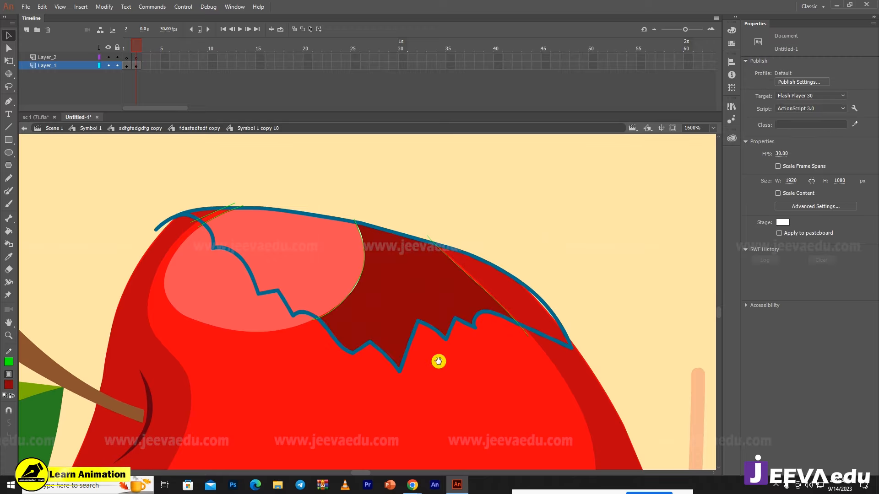
- Darken the shaded edge strip at the bite's right end to #A5000D, based on its sampled red, with 65% brightness
left_click_drag(437, 361, 438, 319)
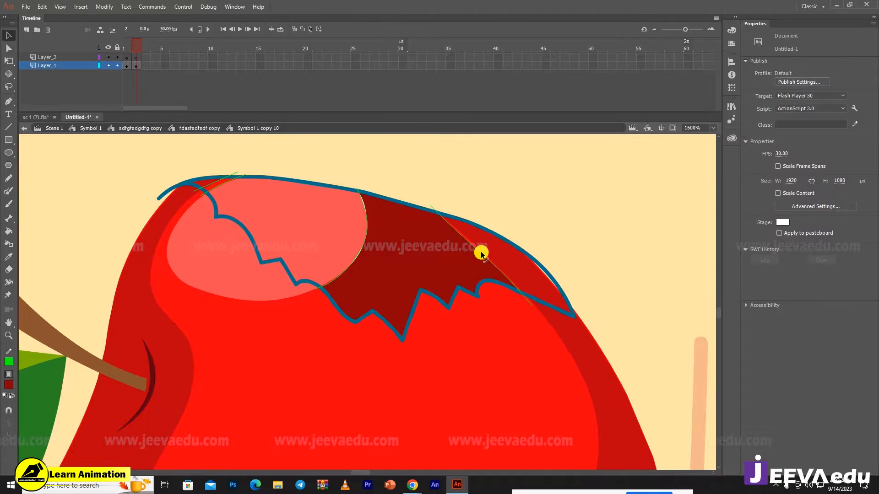
key("i")
left_click(512, 266)
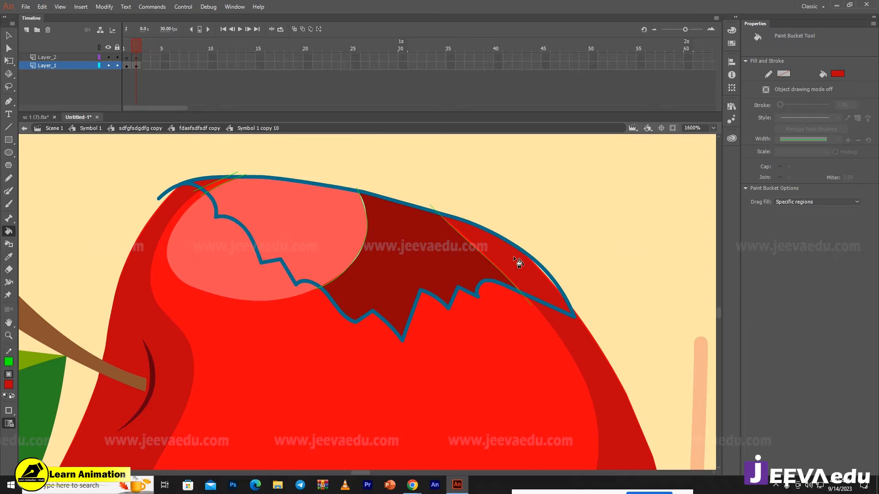
key("v")
left_click(515, 269)
left_click(521, 279)
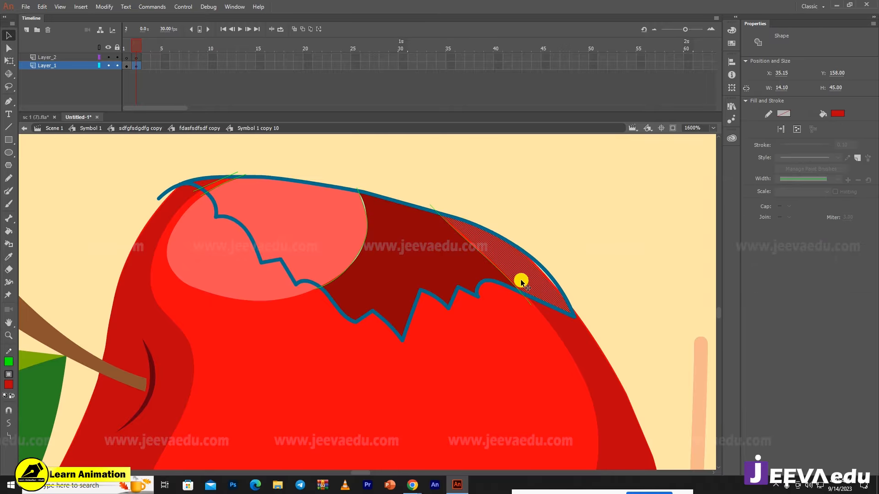
left_click(512, 206)
left_click(488, 259)
left_click(457, 273)
left_click(505, 259)
left_click(497, 257)
left_click(9, 231)
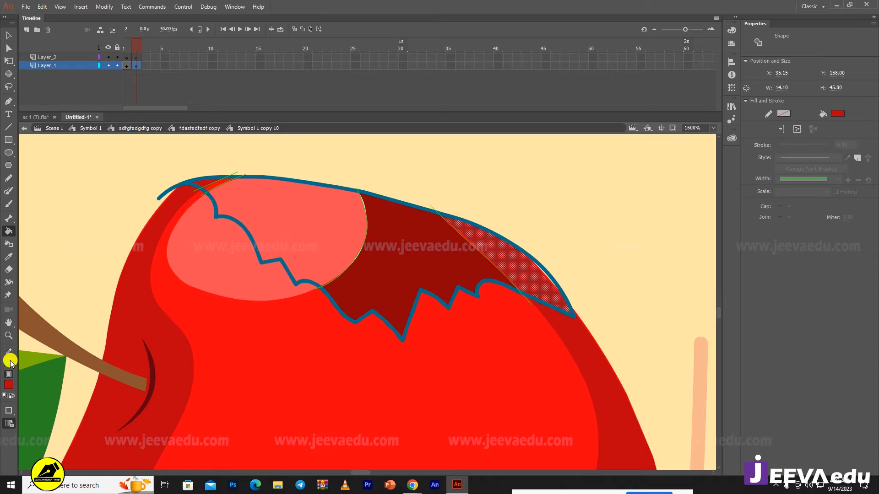
left_click(9, 385)
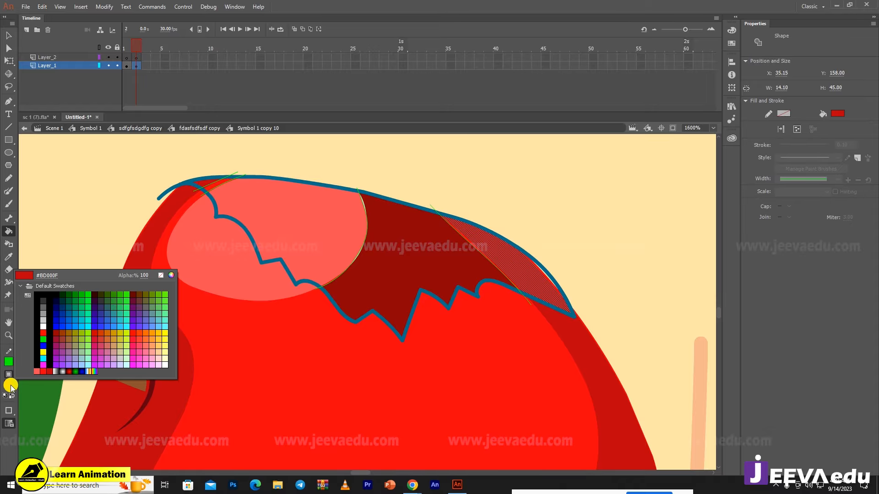
left_click(172, 276)
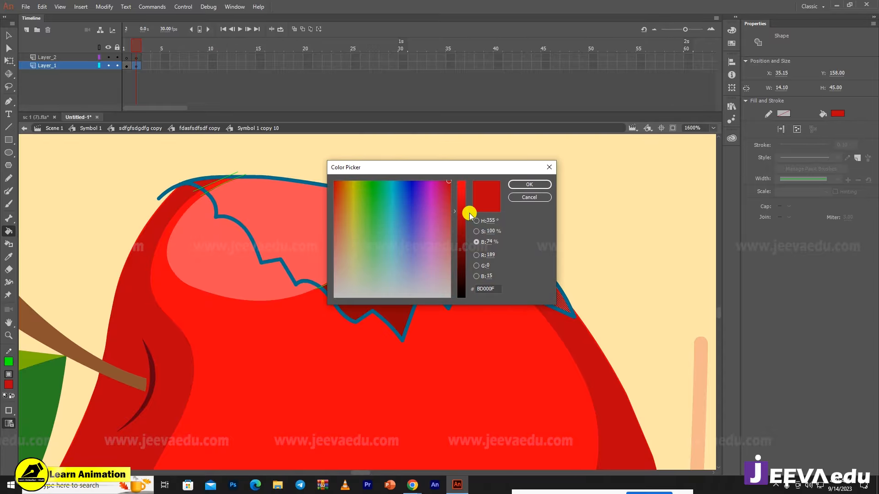
left_click_drag(461, 211, 465, 223)
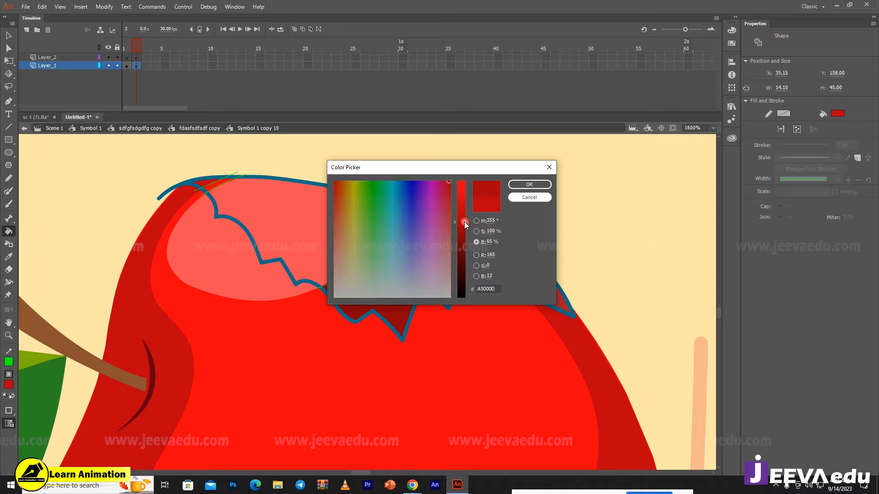
left_click(529, 185)
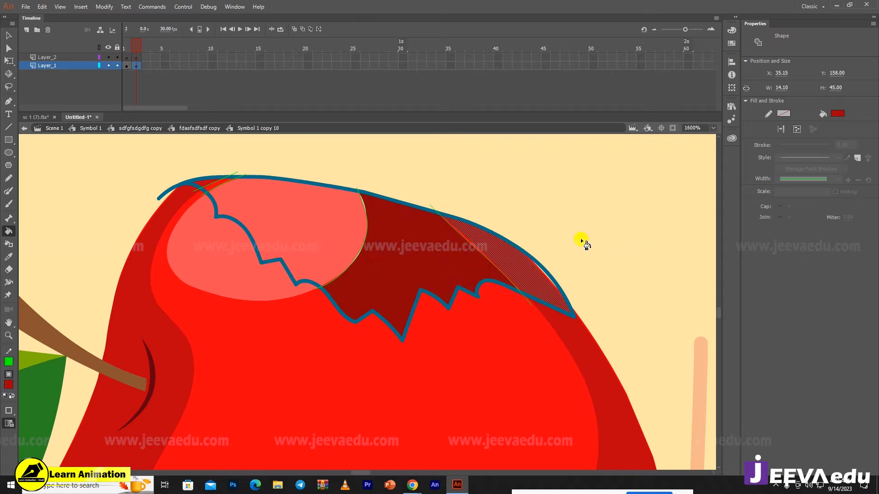
key("v")
left_click(584, 227)
- Delete the thin green line between the bite's dark middle fill and the shaded strip at its right end
left_click(504, 278)
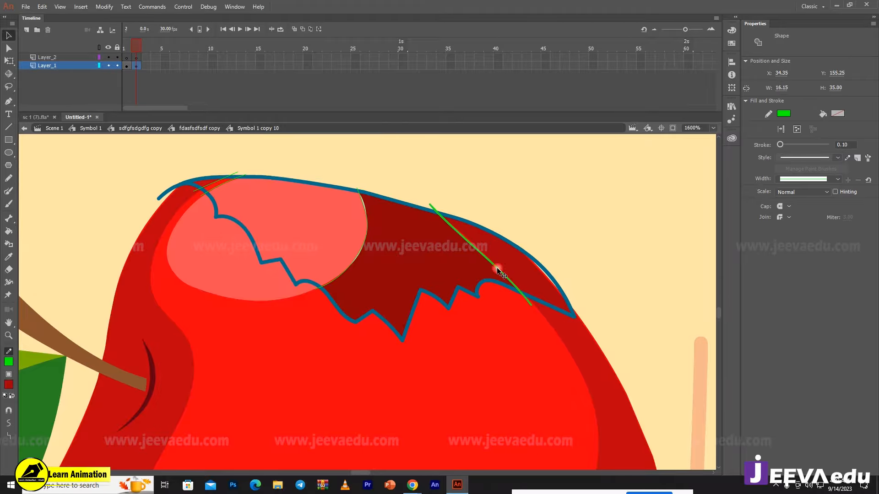
key("Delete")
left_click(543, 293)
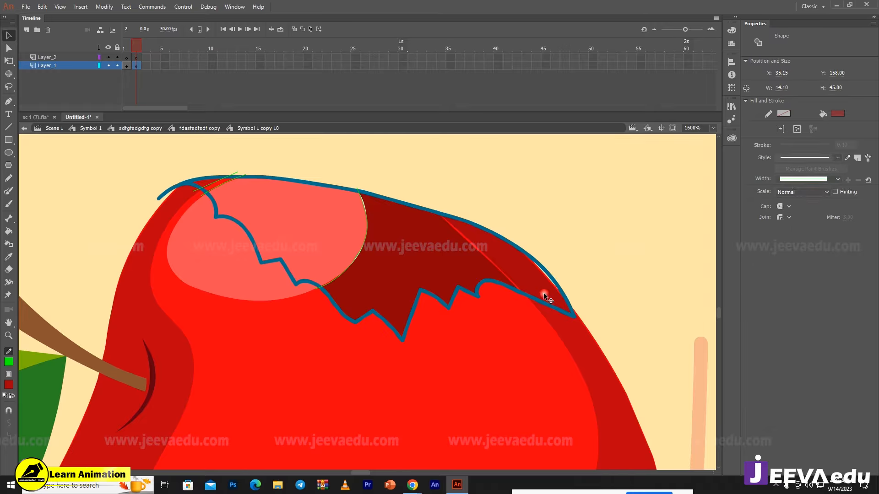
left_click(578, 329)
left_click(593, 277)
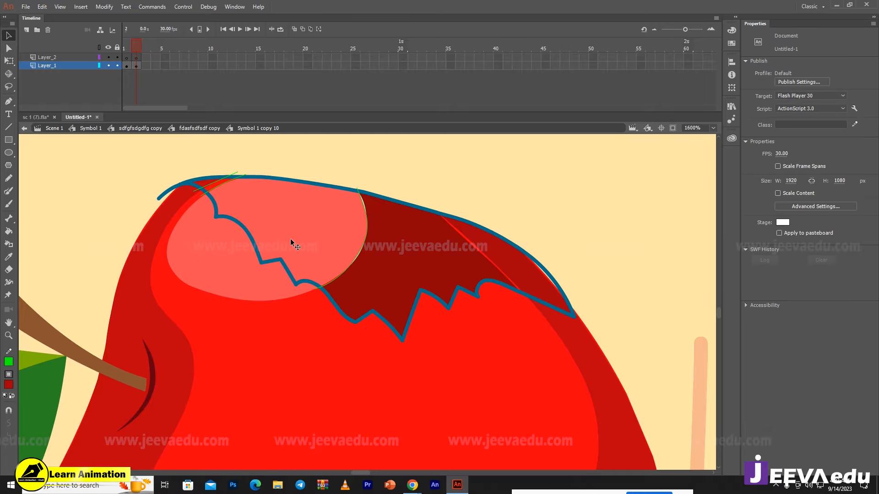
- Lighten the part of the large highlight inside the bite outline to #F77980 by reducing its saturation to 51%
left_click(298, 240)
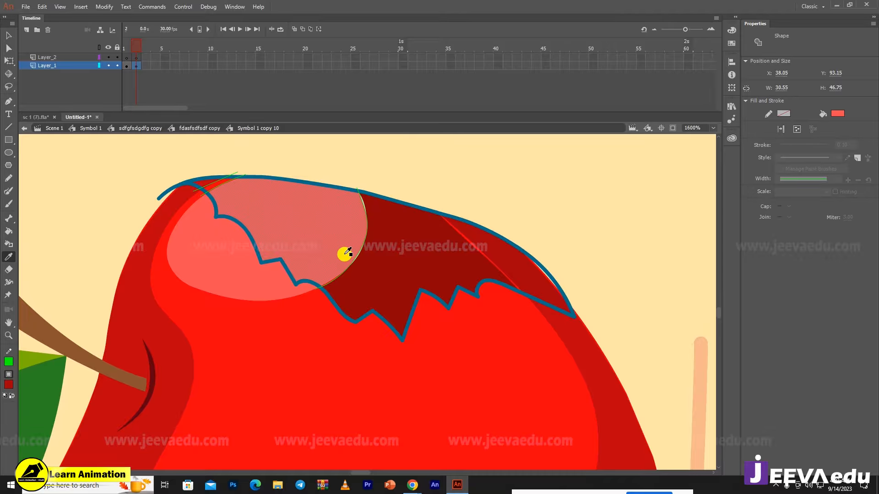
left_click(371, 255)
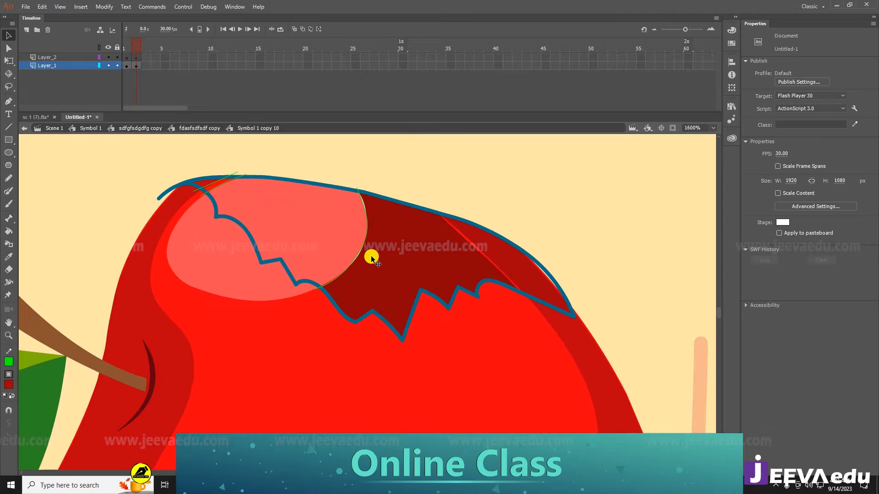
left_click(339, 261)
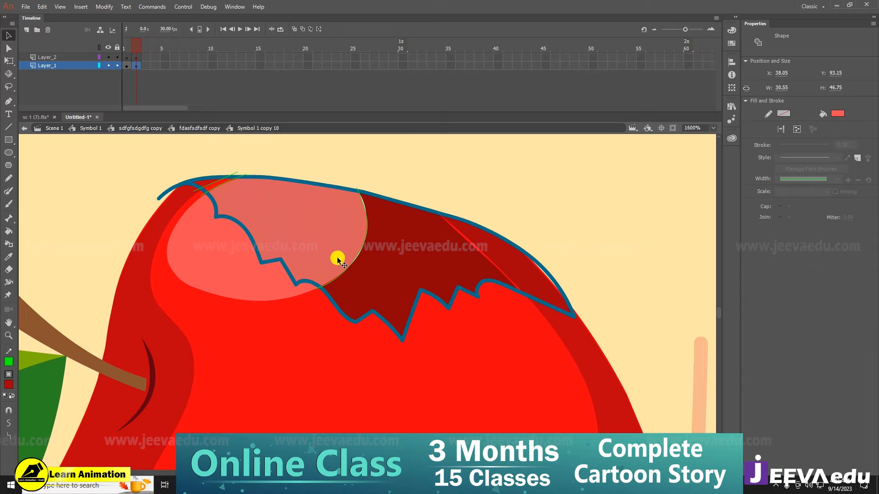
key("k")
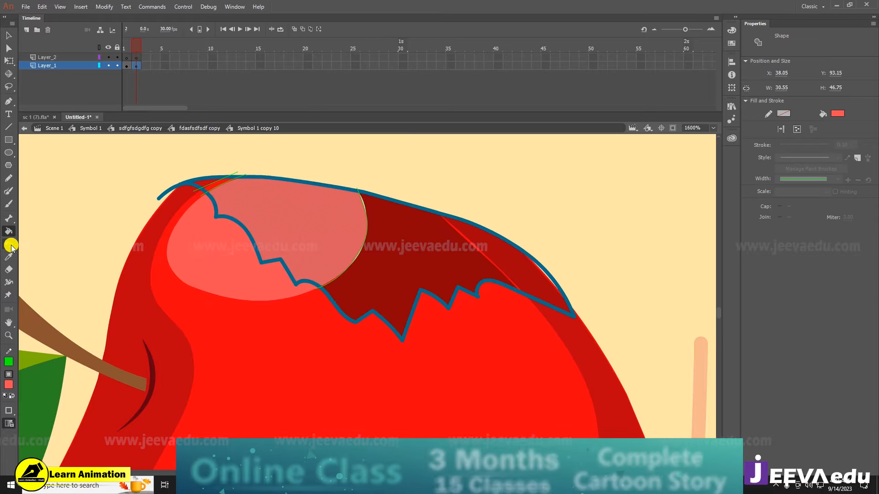
left_click(10, 382)
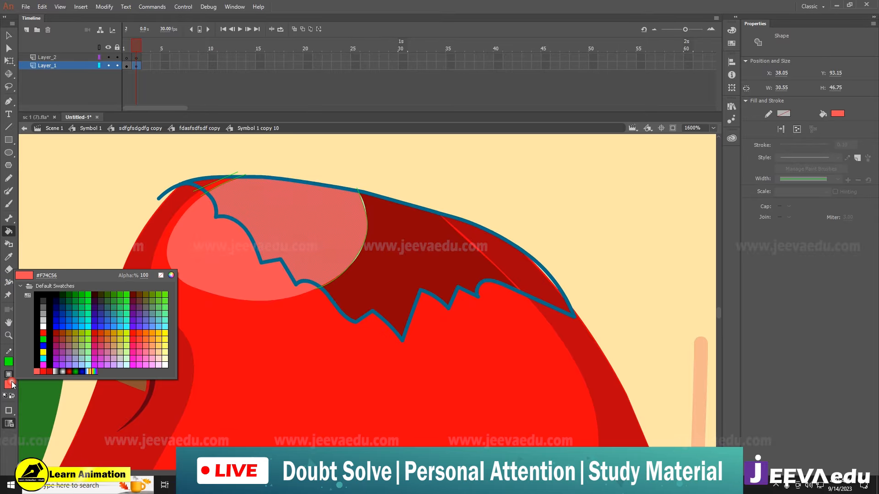
left_click(172, 273)
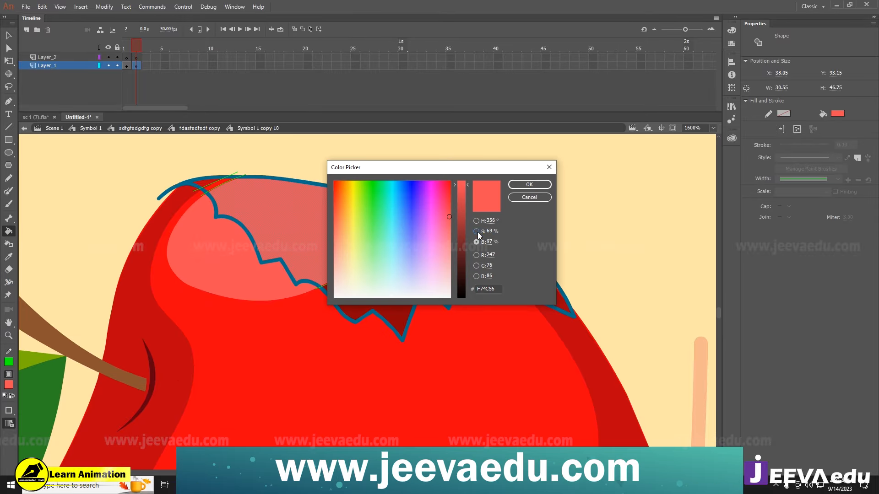
left_click(476, 231)
left_click_drag(462, 219, 465, 238)
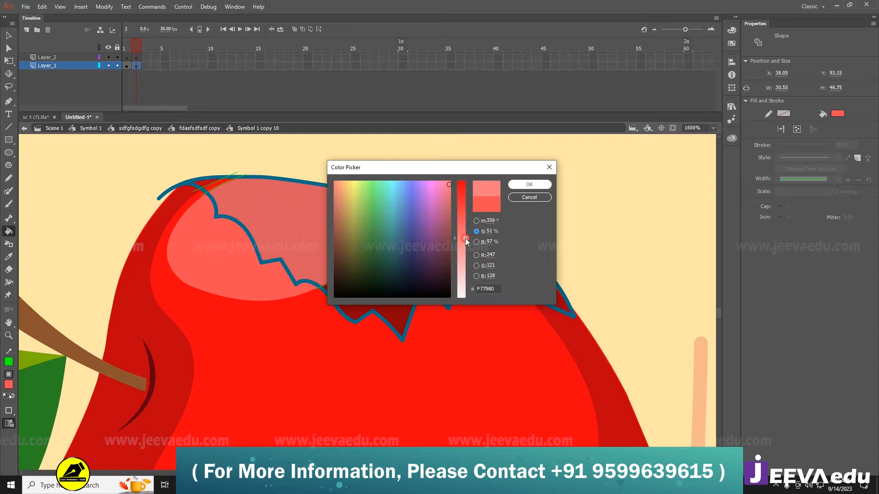
left_click(528, 184)
key("v")
left_click(394, 160)
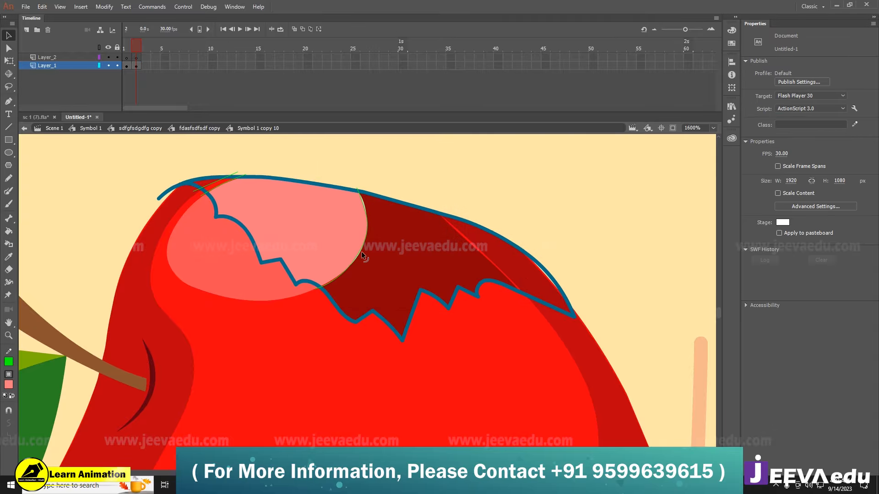
- Fill the small shaded sliver at the bite's upper-left end with the dark red sampled from the bite's middle
left_click(362, 253)
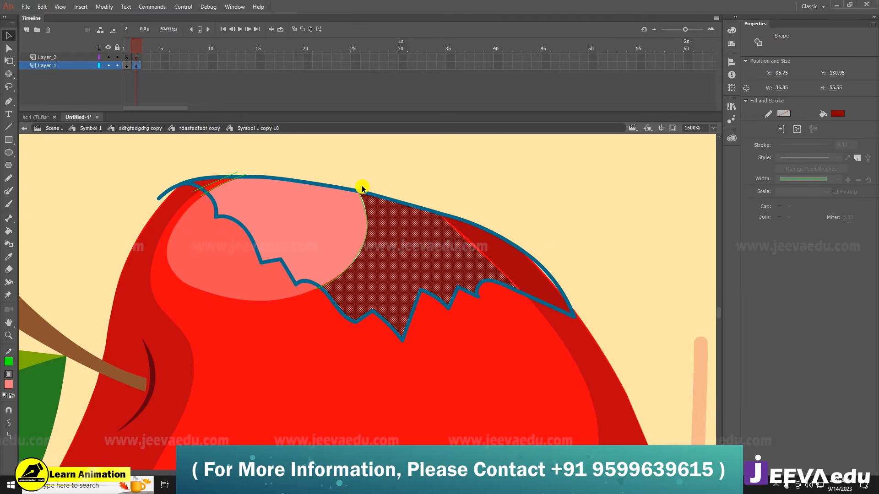
left_click(362, 164)
key("i")
left_click(405, 266)
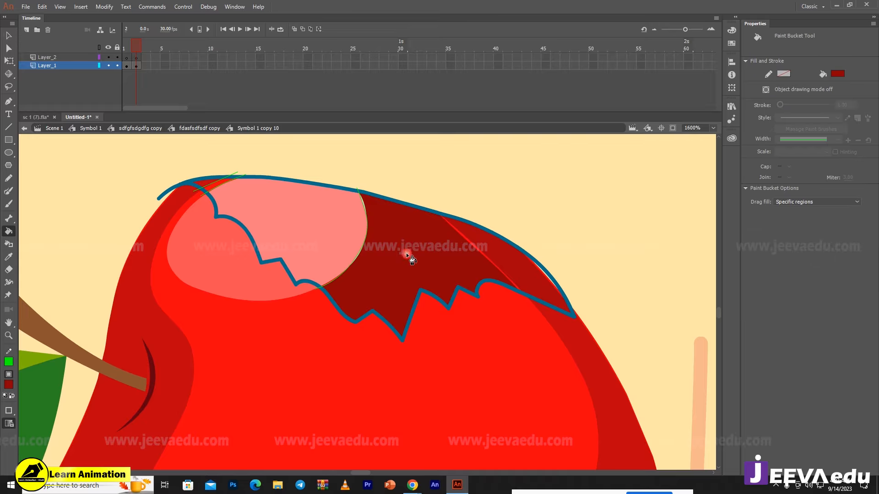
left_click(205, 184)
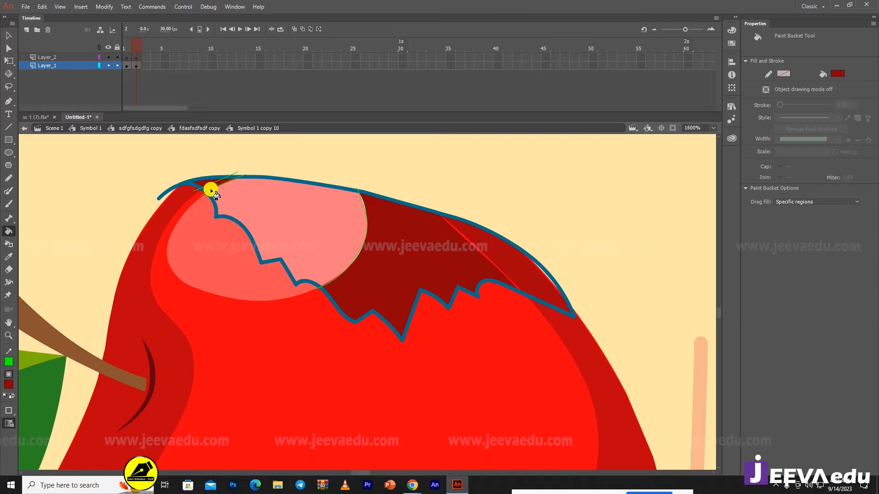
- Recolor the thin bright red strip between the dark sliver and the bite's highlight to a paler red
key("i")
left_click(195, 203)
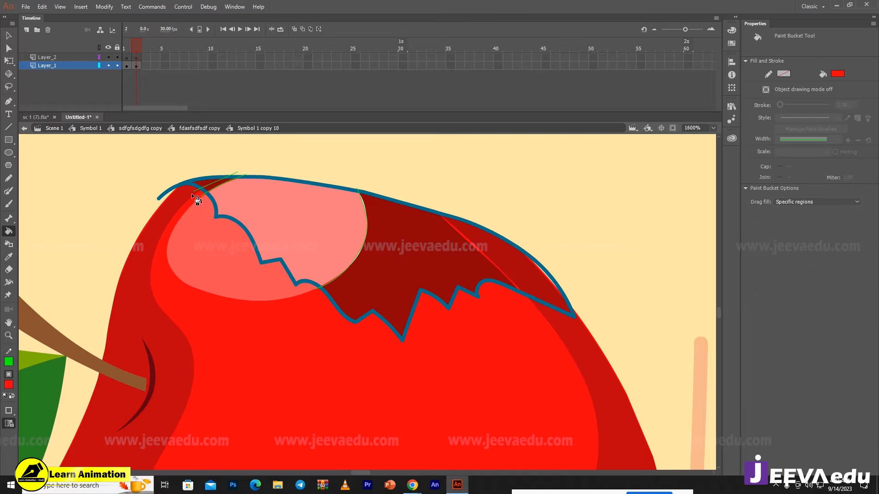
key("v")
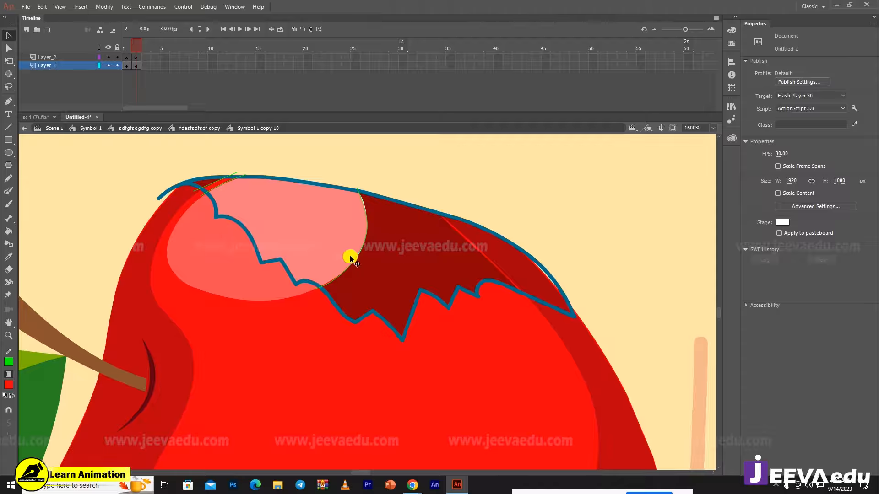
left_click(215, 183)
key("k")
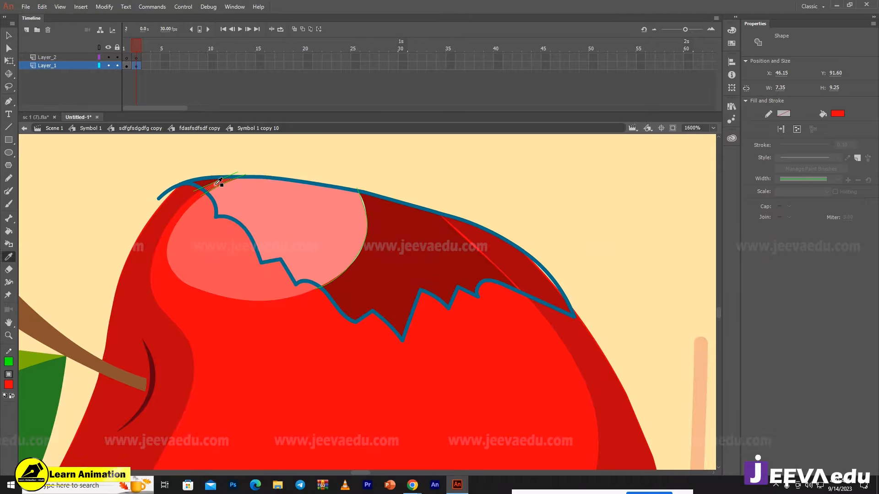
left_click(8, 381)
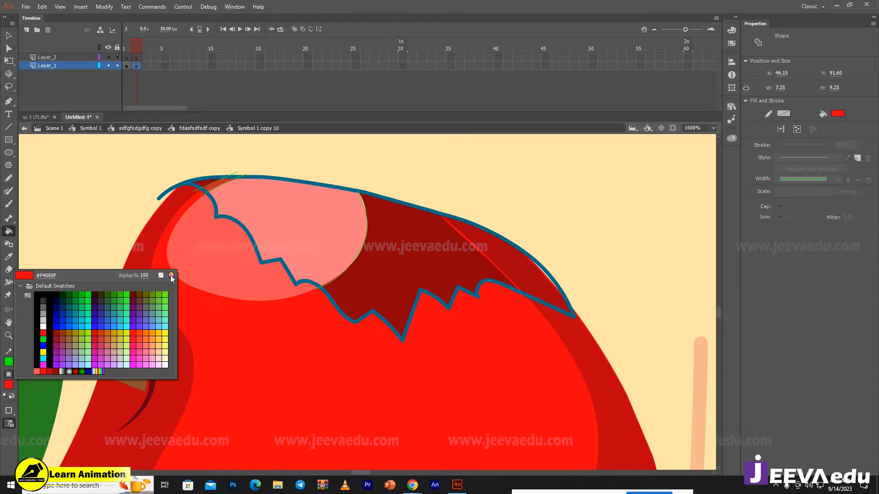
left_click(171, 275)
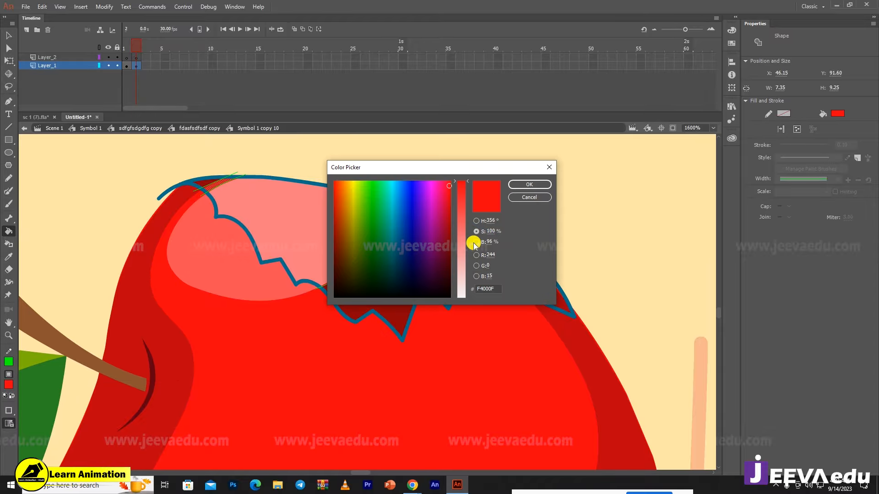
left_click(529, 185)
key("v")
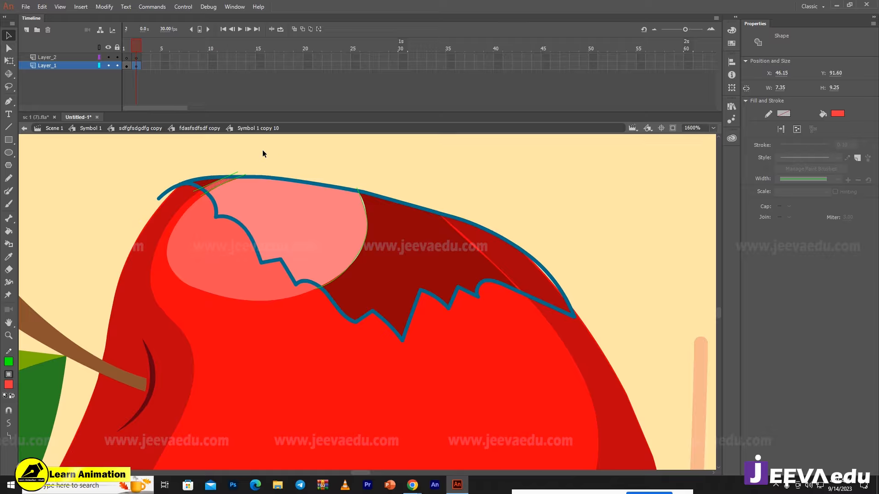
- Delete the blue bite outline together with the leftover green lines along the highlight and the upper-left slivers
double_click(268, 178)
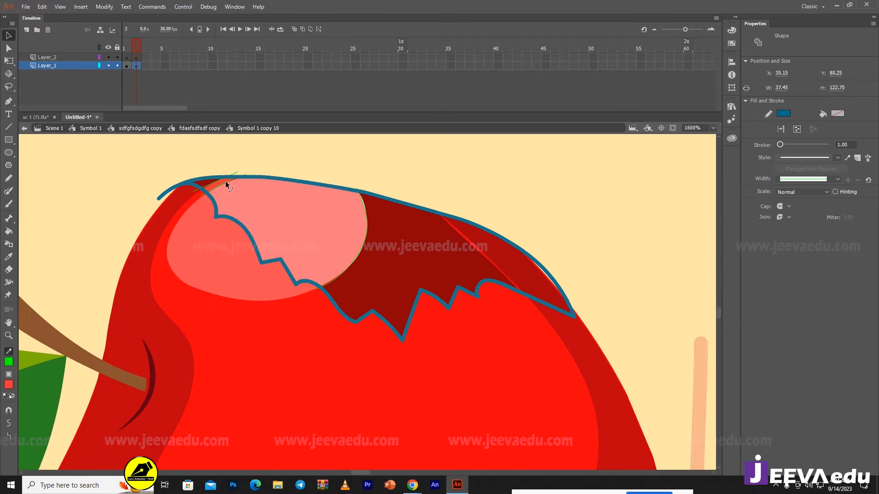
left_click(215, 184, "shift")
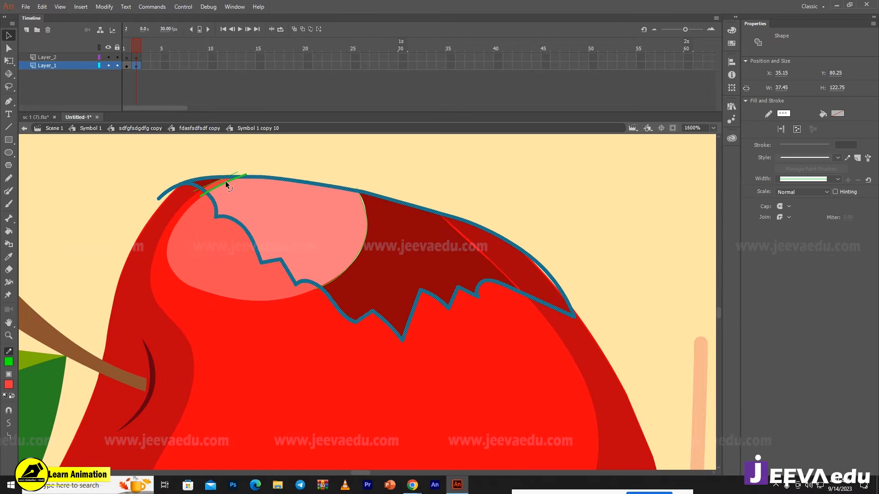
left_click(367, 219, "shift")
left_click(461, 238, "shift")
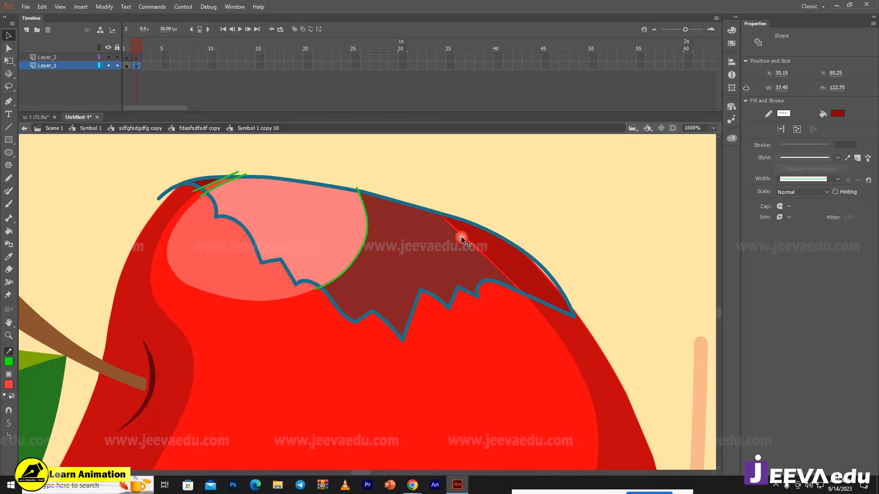
left_click(445, 250, "shift")
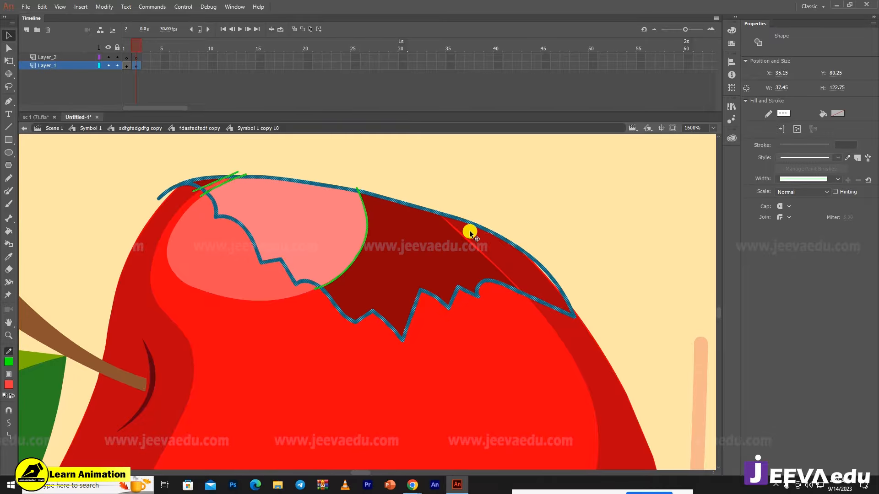
key("Delete")
- Fill the highlight area, the upper-left slivers and the shaded right end inside the bite with the same dark red
key("z")
left_click(319, 280, "alt")
left_click(333, 326, "alt")
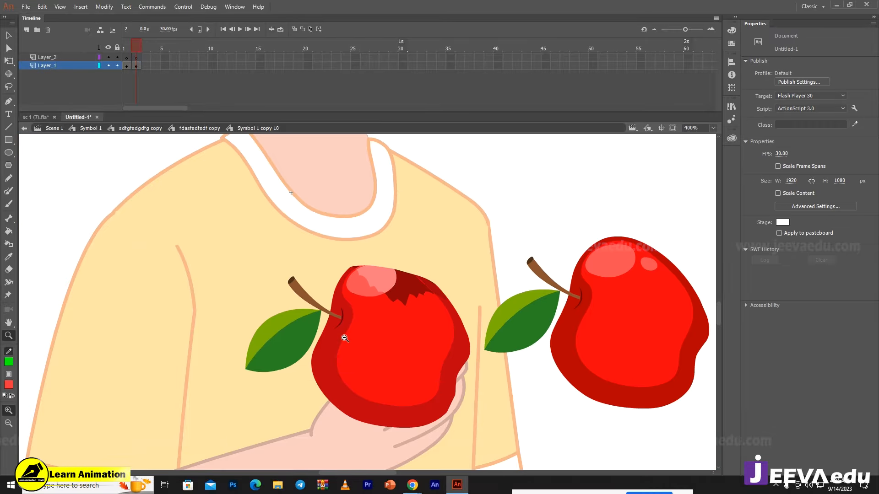
left_click(375, 317)
left_click(334, 308)
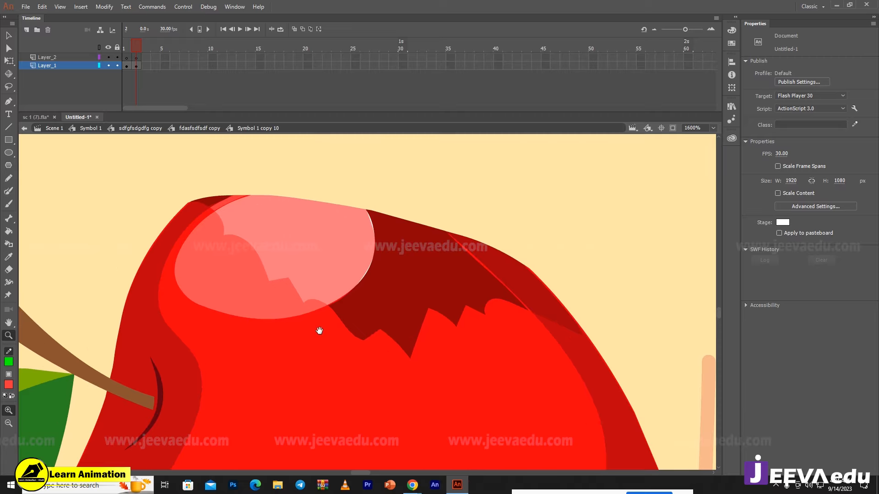
key("k")
left_click(274, 298)
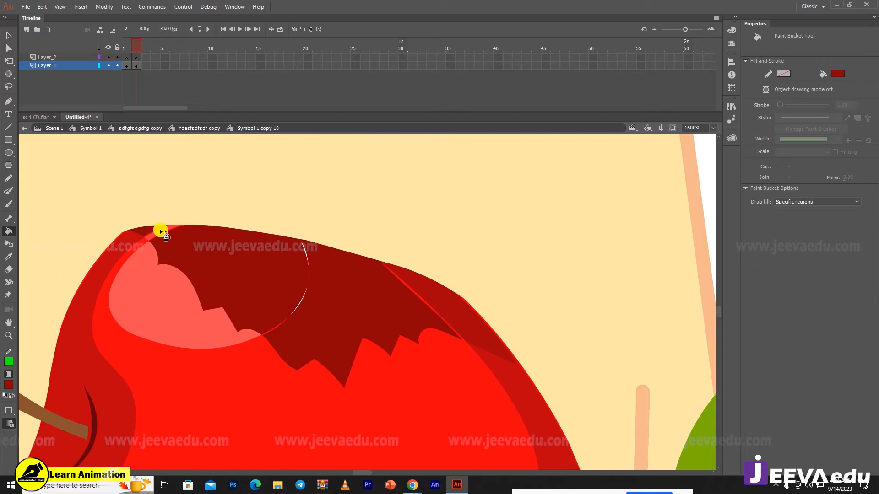
left_click(454, 315)
- Close the thin bright red gap between the bite's middle fill and its right end by pulling the edges together
key("z")
left_click(418, 323)
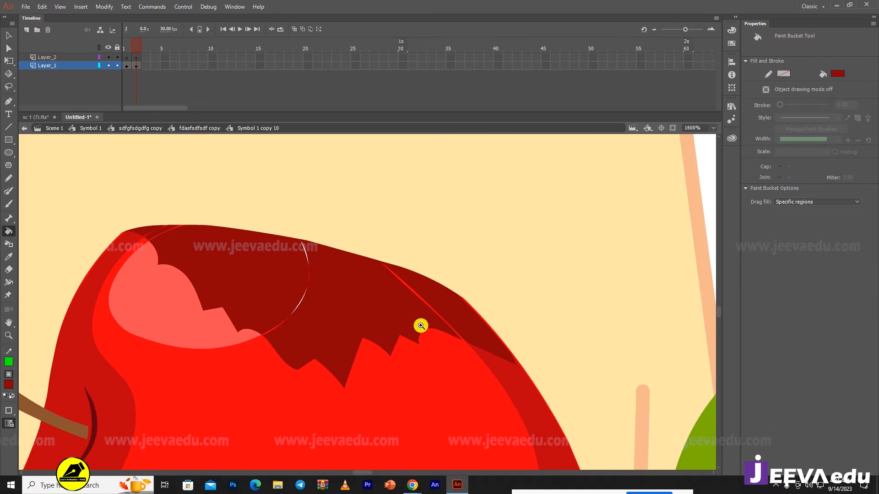
key("v")
left_click(356, 274)
left_click(359, 271)
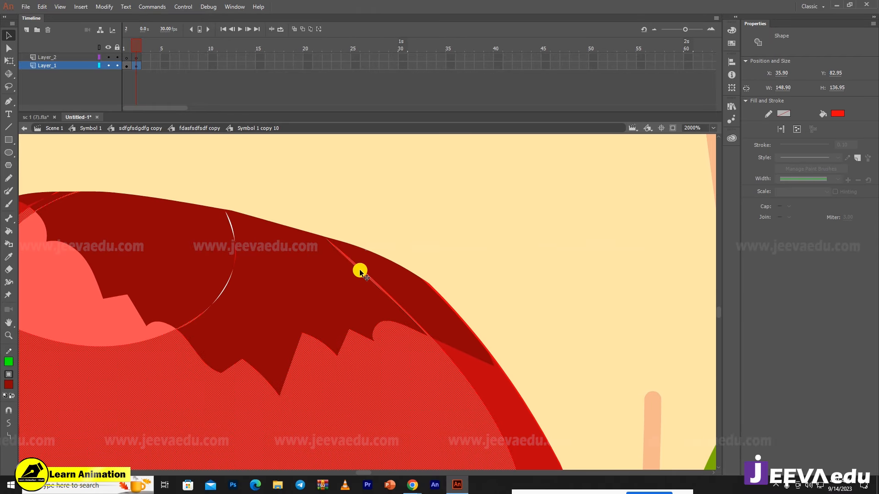
left_click(413, 266)
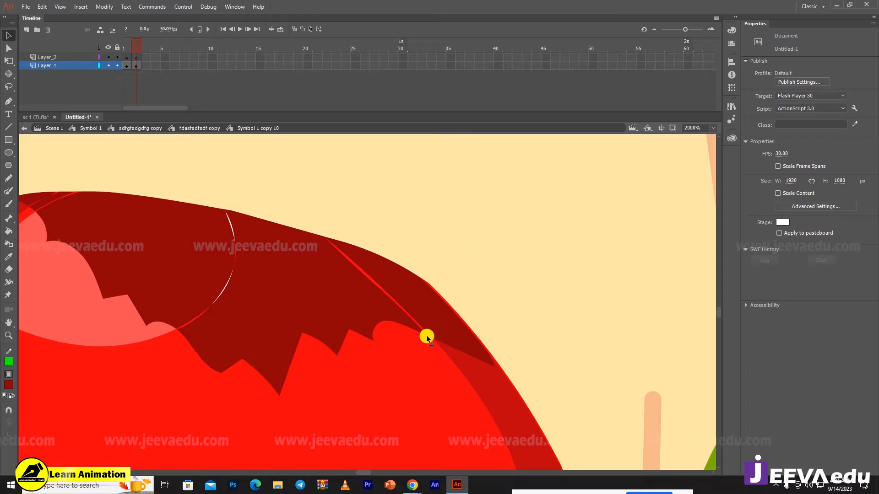
left_click_drag(441, 339, 406, 285)
- Close the thin white curved gap in the middle of the bite so the dark red fill is continuous
left_click(277, 320, "ctrl+alt")
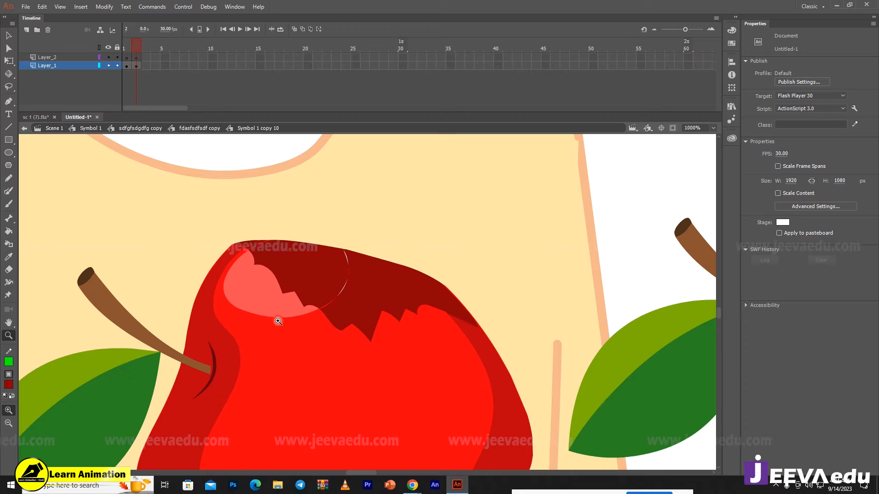
left_click(338, 290, "ctrl")
mouse_move(350, 345)
left_mouse_down()
mouse_move(304, 282)
mouse_move(362, 319)
mouse_move(384, 285)
left_mouse_up()
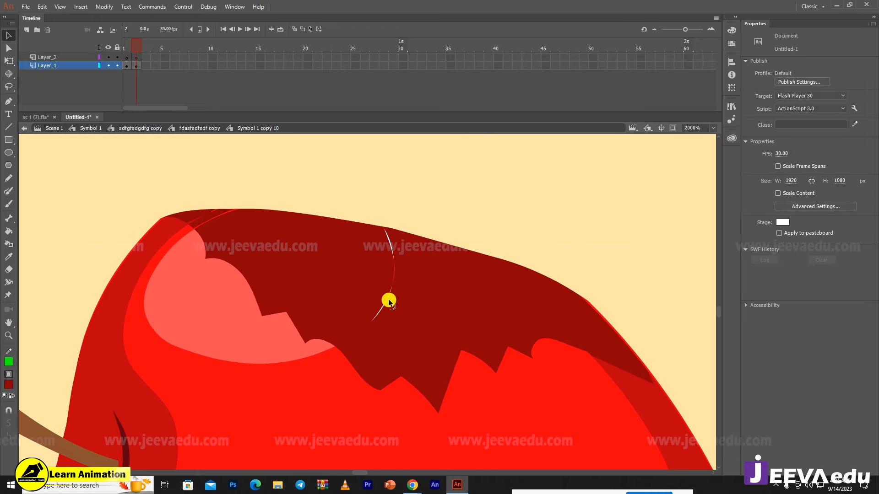
left_click(382, 248)
left_click(389, 240)
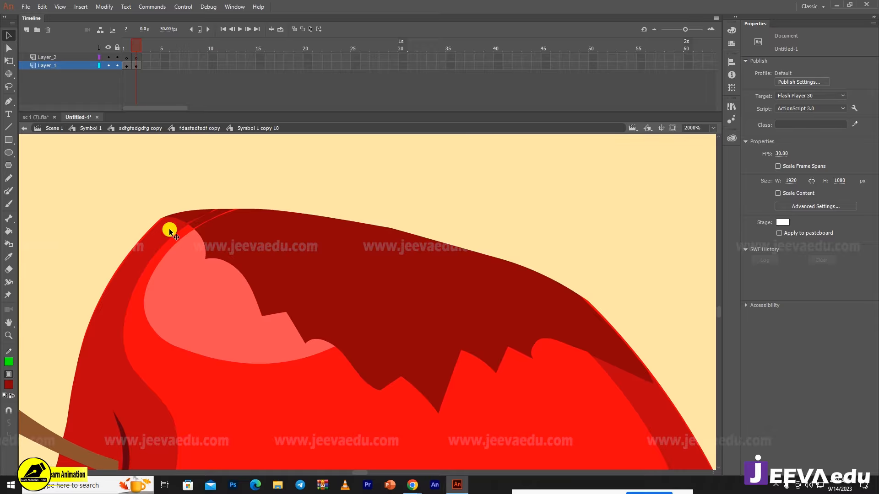
- Remove the bright red slivers at the bite's upper-left end by reshaping their edges and deleting the remnants
left_click(179, 209)
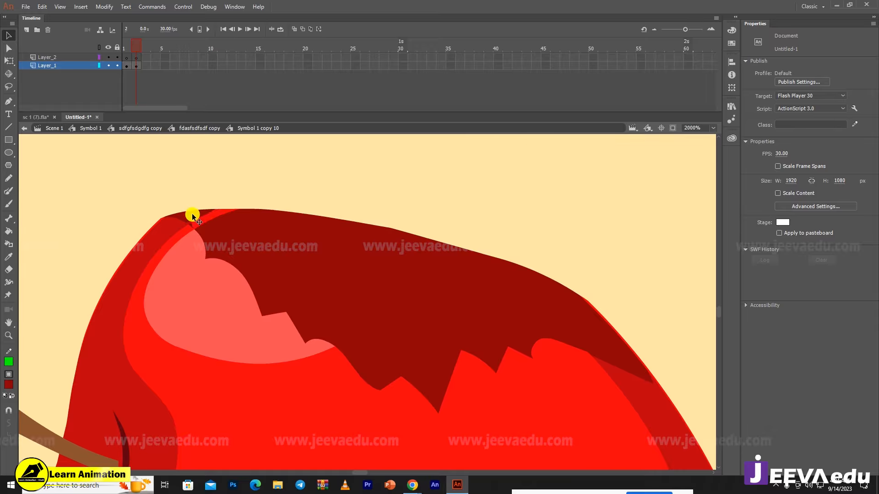
left_click(204, 226)
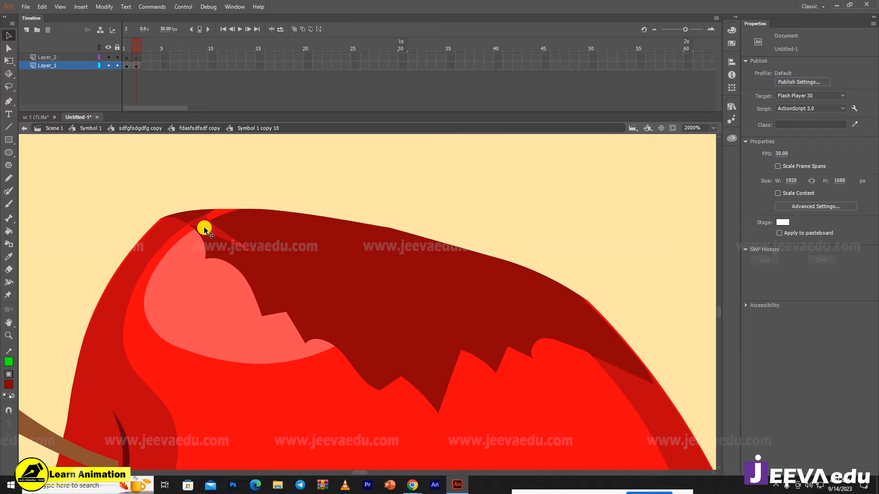
left_click(243, 240)
left_click(190, 182)
left_click_drag(187, 221, 305, 279)
left_click_drag(208, 214, 268, 234)
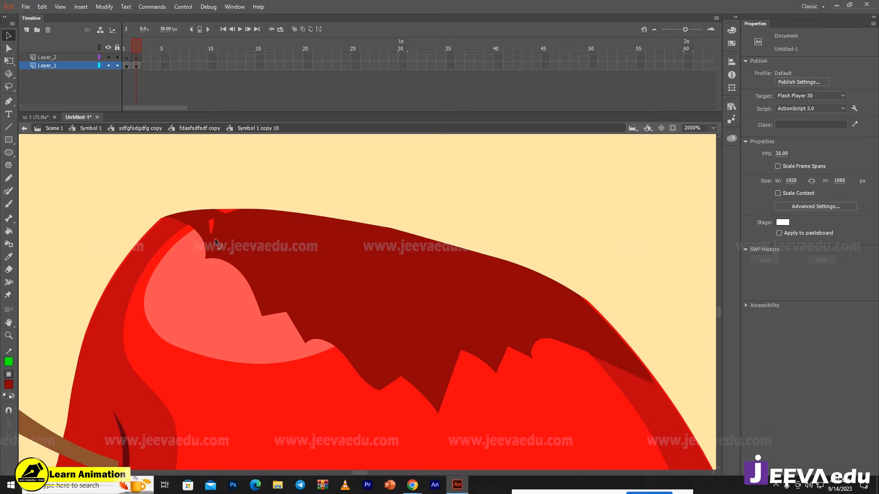
left_click_drag(225, 214, 204, 213)
key("Delete")
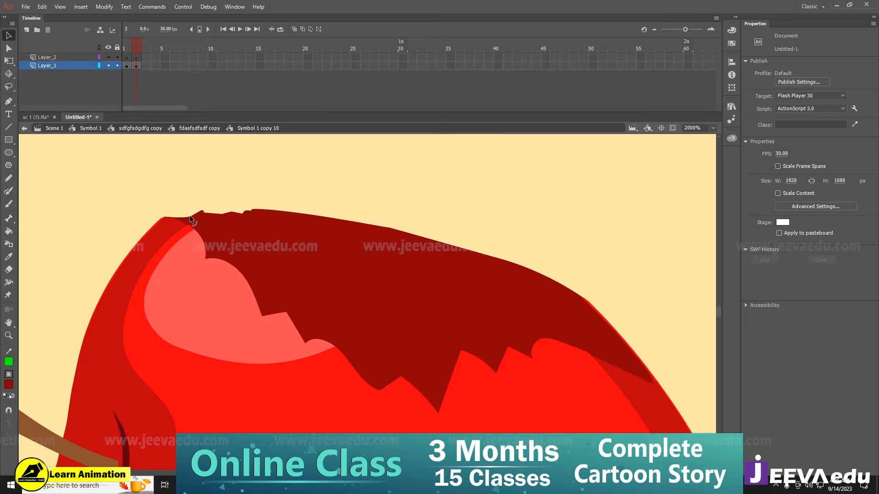
- Bend the bite's smooth upper edge into an uneven, wavy line from the upper-left end towards the right end
left_click_drag(185, 221, 179, 222)
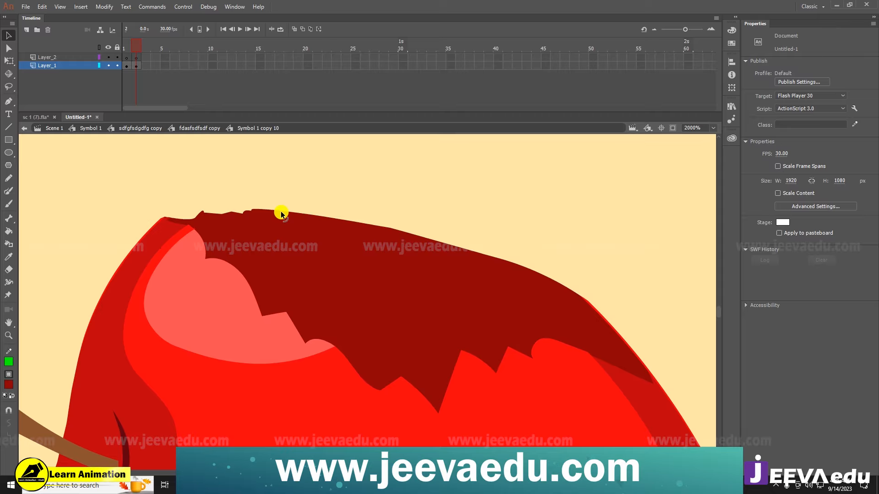
left_click_drag(281, 211, 337, 215)
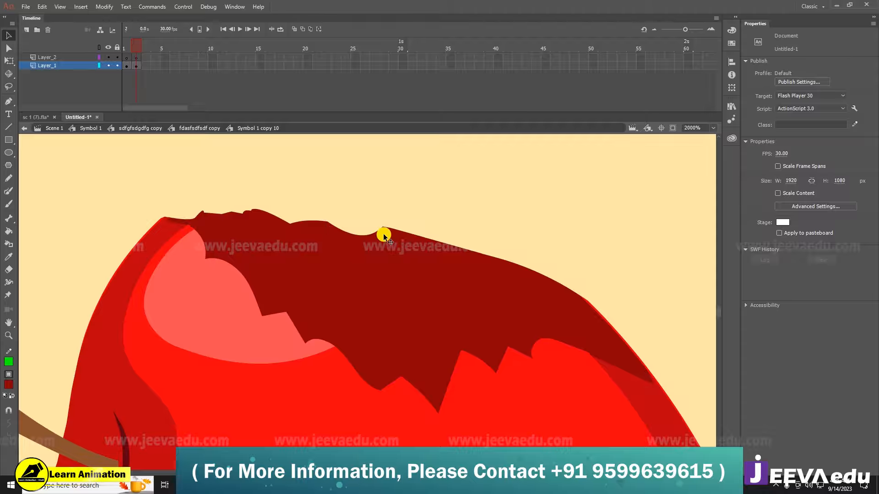
left_click_drag(383, 227, 449, 262)
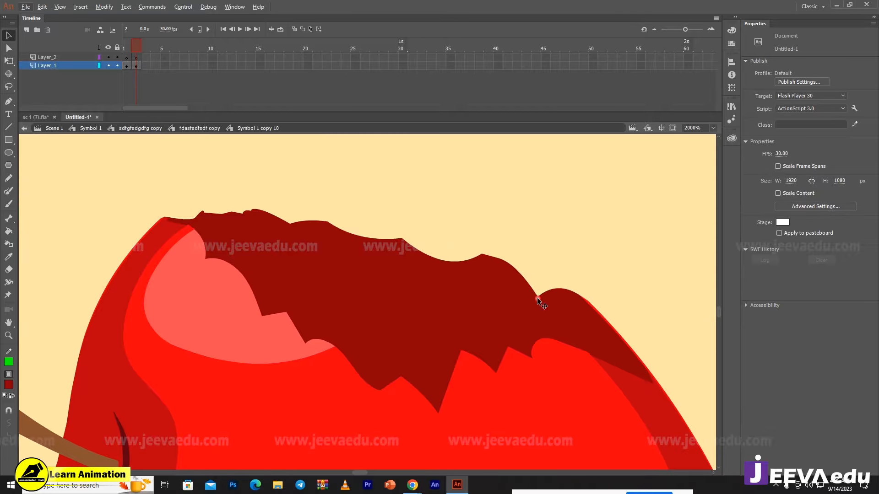
left_click_drag(467, 316, 247, 301)
left_click_drag(337, 281, 416, 231)
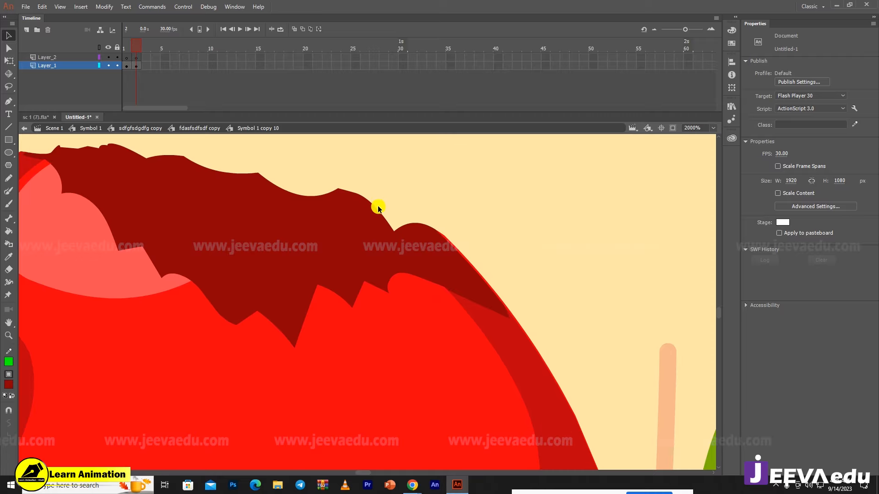
left_click_drag(368, 201, 361, 220)
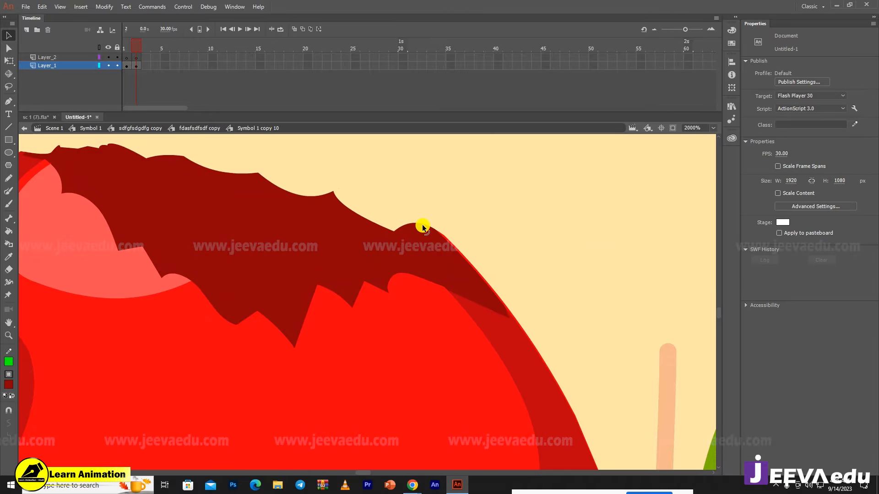
- Reshape the upper edge at the bite's right end and delete the red piece that separates from the apple
left_click_drag(451, 236, 563, 248)
left_click_drag(465, 259, 607, 339)
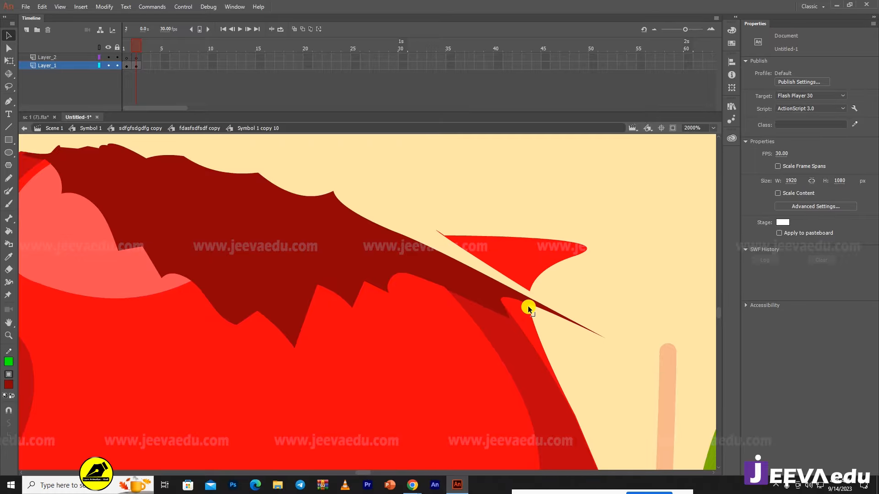
left_click_drag(528, 305, 467, 262)
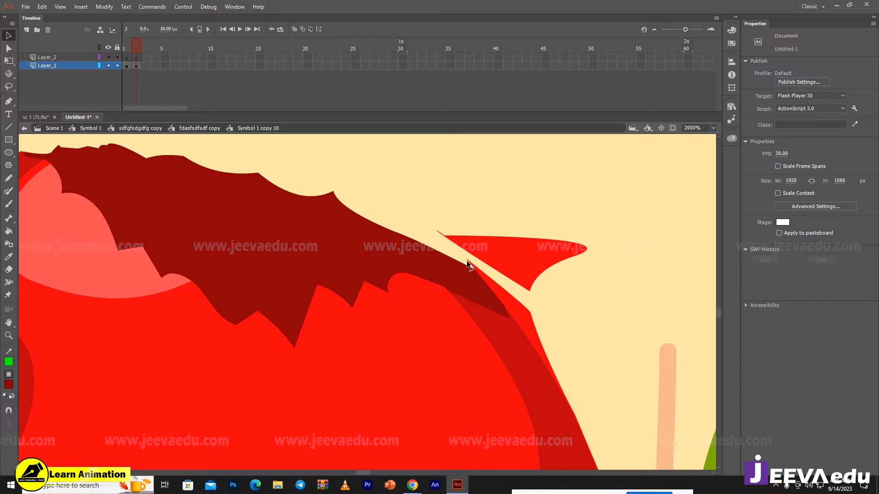
left_click(490, 258)
key("Delete")
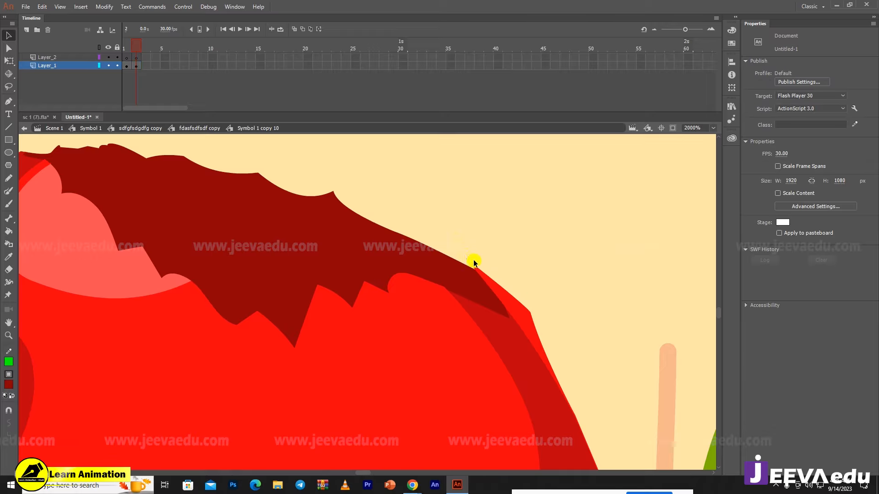
- Tuck the protruding red edge against the apple's right side and smooth the adjoining upper edge of the bite
left_click_drag(529, 311, 487, 287)
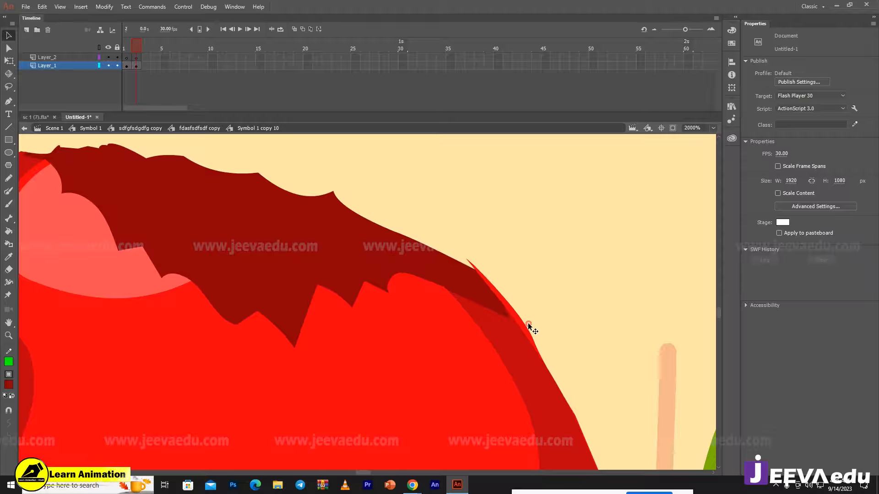
left_click_drag(528, 322, 449, 262)
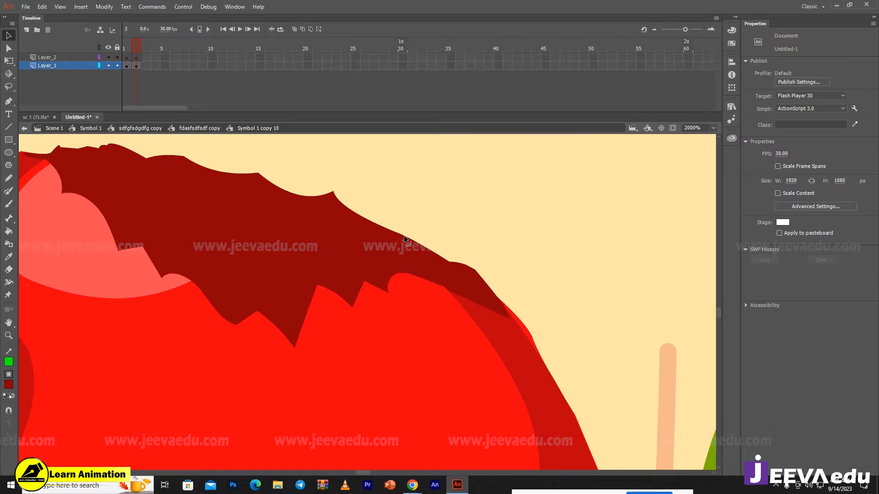
left_click_drag(404, 235, 395, 220)
- Reshape the bite's jagged lower edge just right of its deepest point, making the neighbouring tooth shallower
key("z")
left_click(385, 252, "alt")
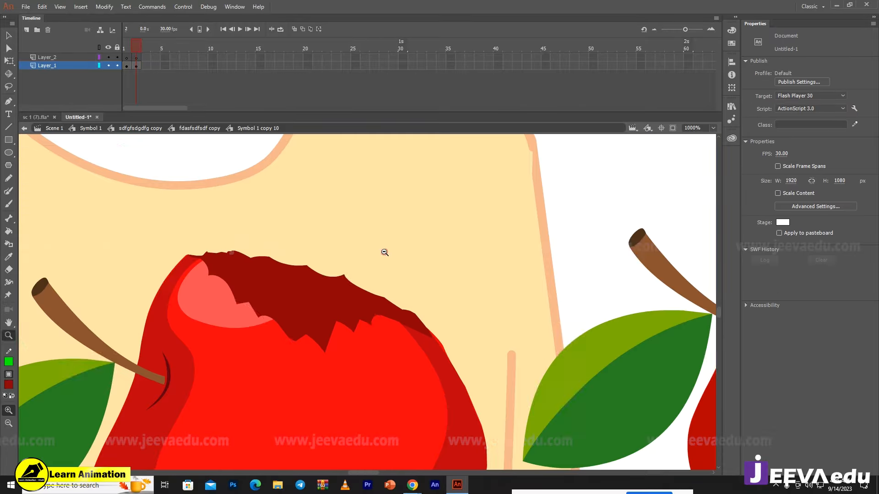
left_click(384, 299, "alt")
left_click(345, 343)
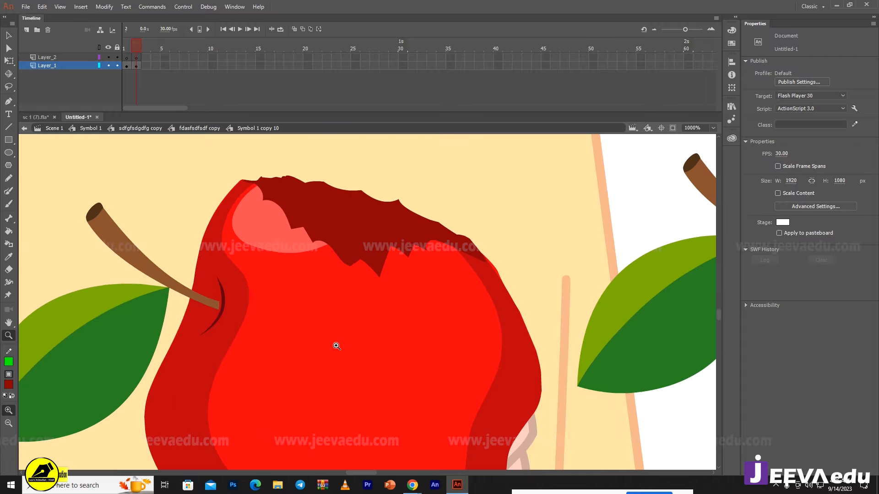
left_click(335, 346, "alt")
left_click(369, 303, "alt")
left_click(397, 298)
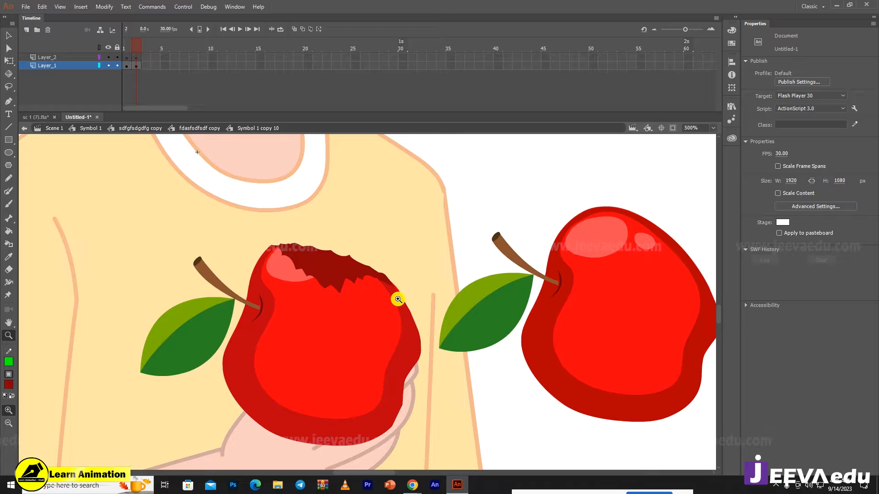
left_click(374, 304)
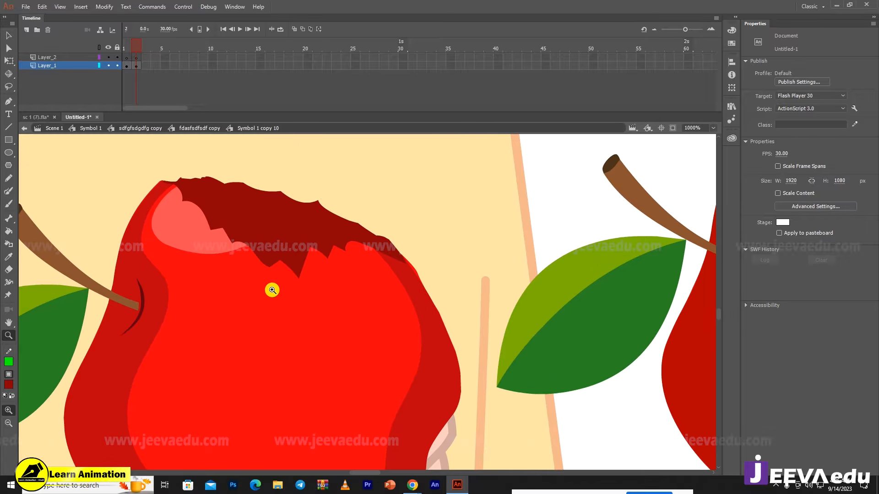
key("v")
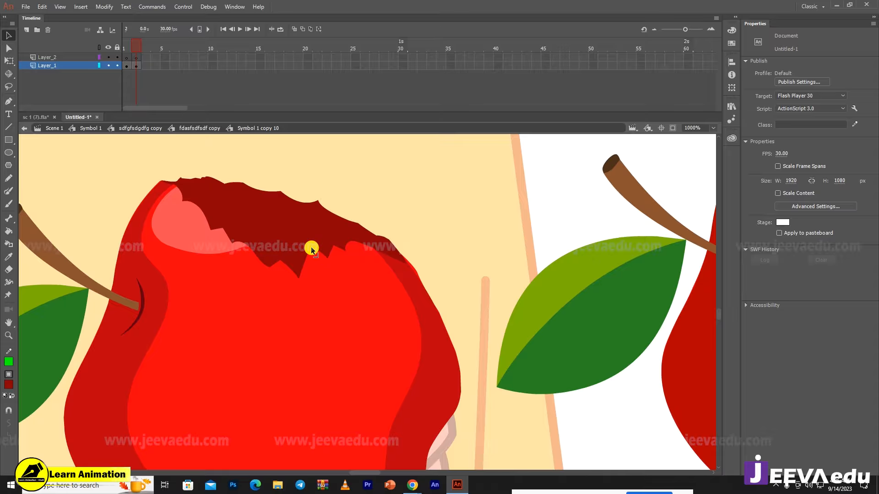
mouse_move(312, 246)
left_mouse_down()
mouse_move(307, 254)
mouse_move(328, 248)
left_mouse_up()
- Outline the bite's upper and jagged lower edges with a blue 1.00 stroke using the Ink Bottle tool
key("s")
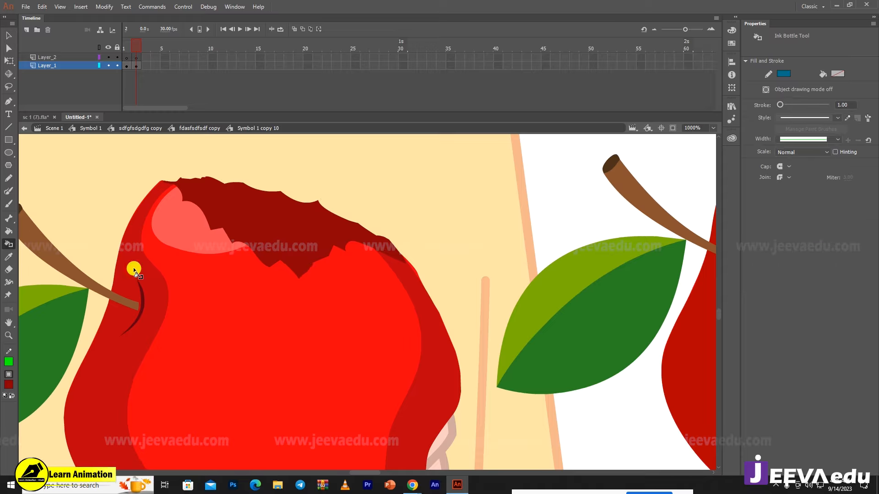
left_click(215, 228)
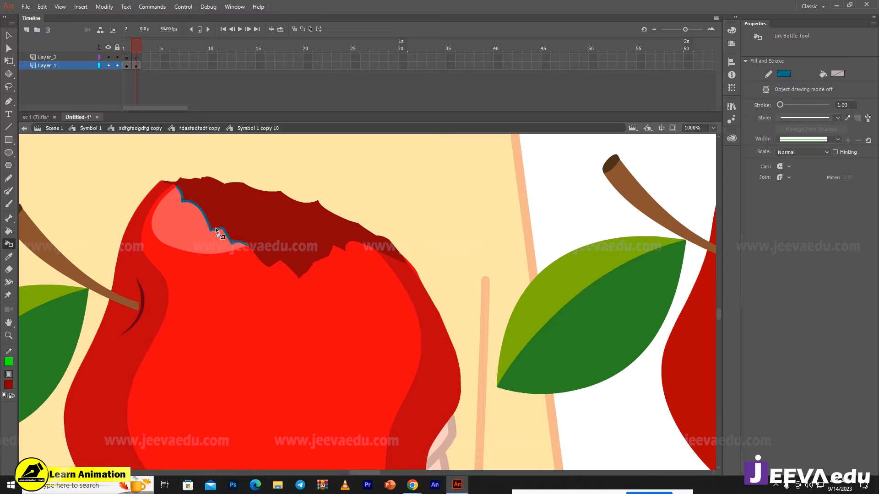
left_click(166, 182)
left_click(251, 257)
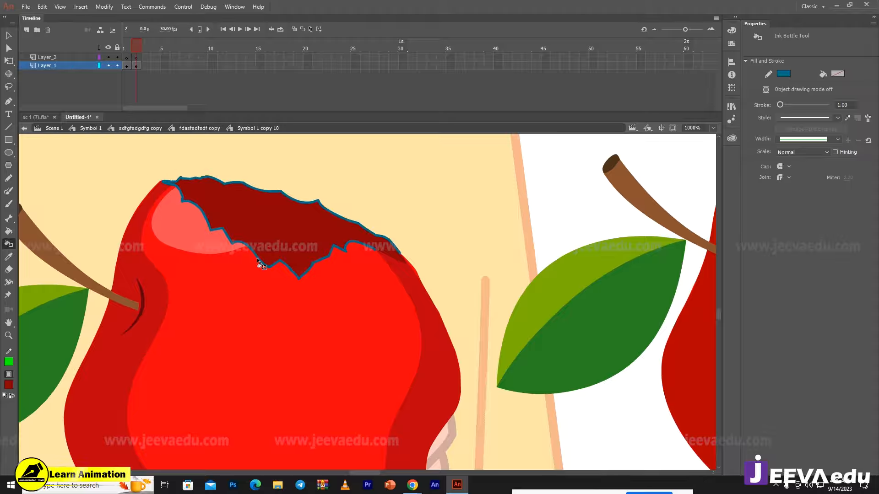
- Finish the blue outline at the bite's right end and paste a copy of the whole outline in place
left_click(401, 255)
key("v")
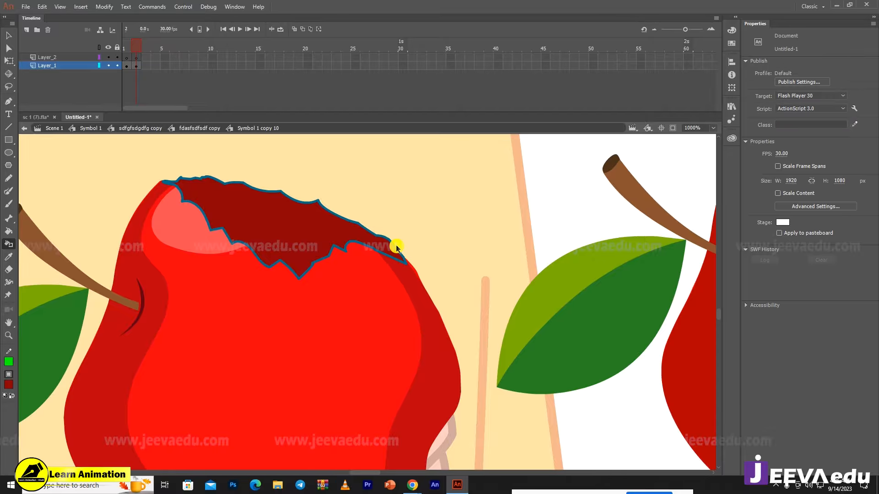
double_click(396, 247)
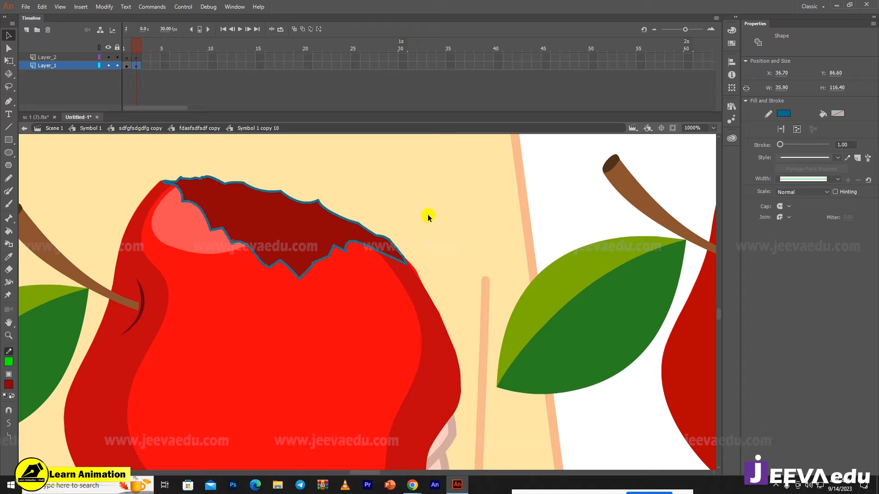
right_click(429, 172)
left_click(451, 212)
- Nudge the copied outline slightly above the original, leaving a thin band along the bite's jagged lower edge
key("shift+Up")
key("shift+Up")
key("Up")
key("Up")
key("Up")
key("Up")
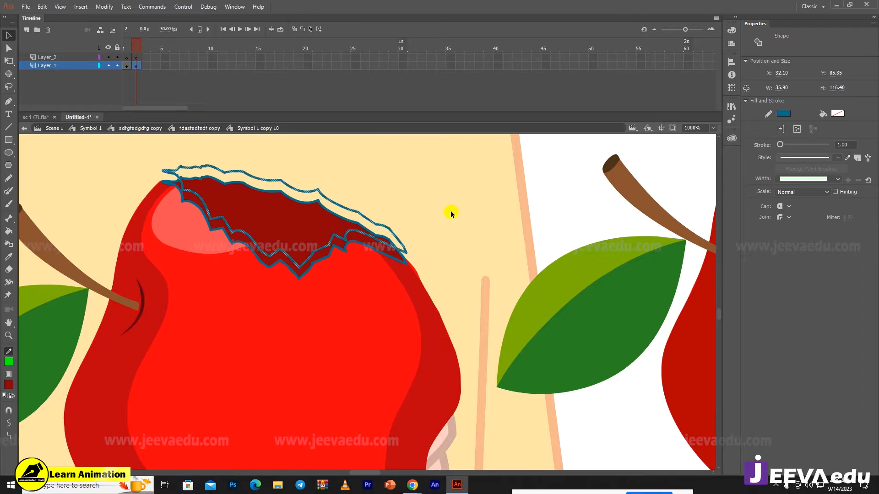
key("Down")
key("Down")
key("Down")
key("Down")
key("Down")
key("Down")
key("Down")
key("Down")
key("Down")
key("Down")
key("Down")
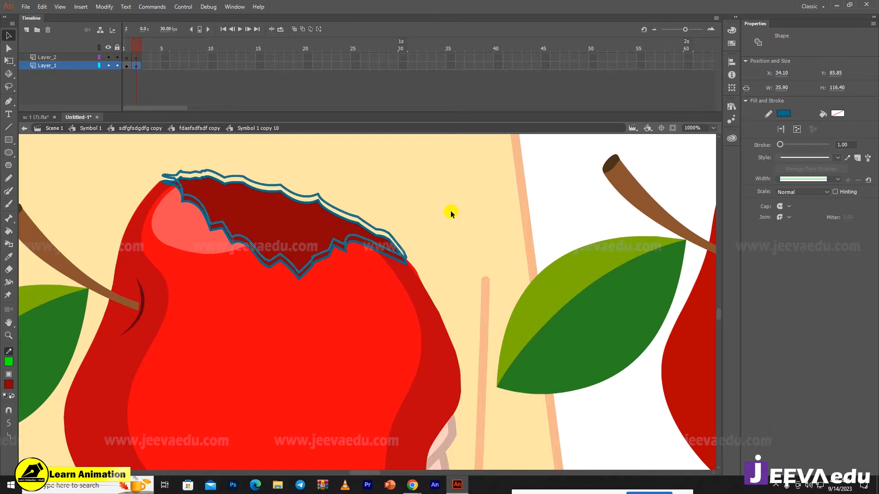
left_click(453, 214)
- Try filling the thin band along the bite's lower edge with the apple's light-pink highlight colour
key("z")
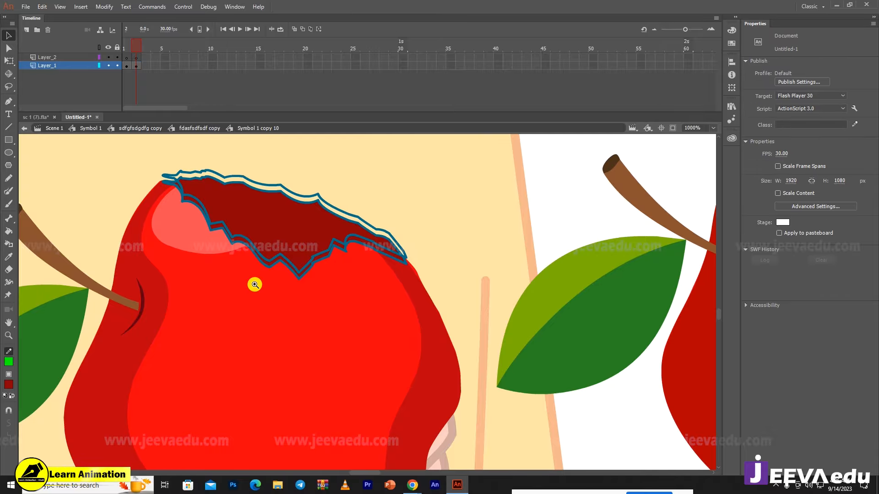
left_click(278, 270)
left_click_drag(334, 279, 333, 302)
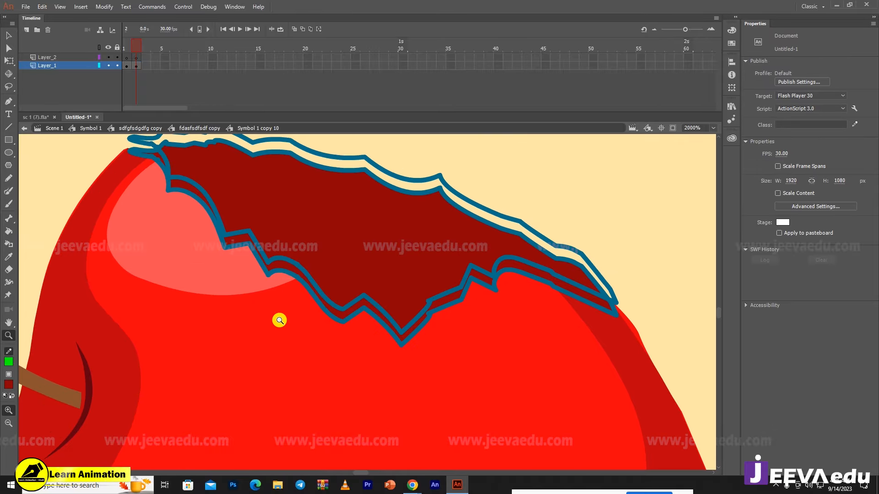
key("i")
left_click(292, 273)
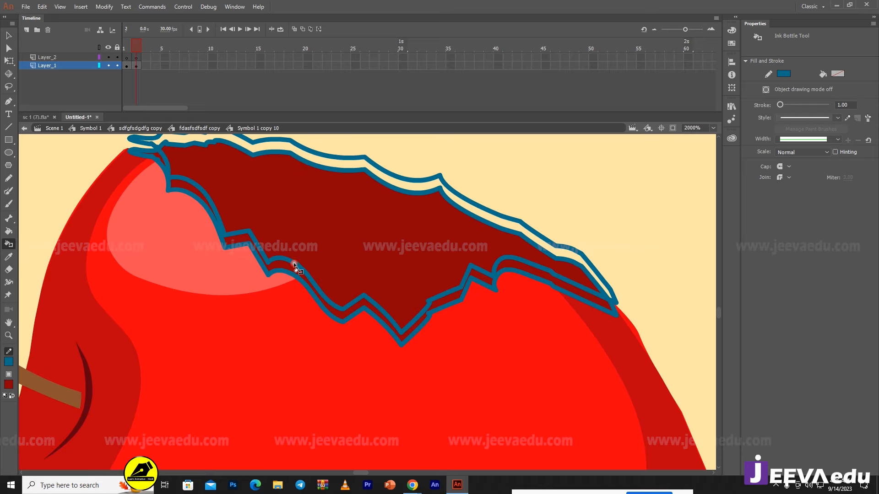
key("i")
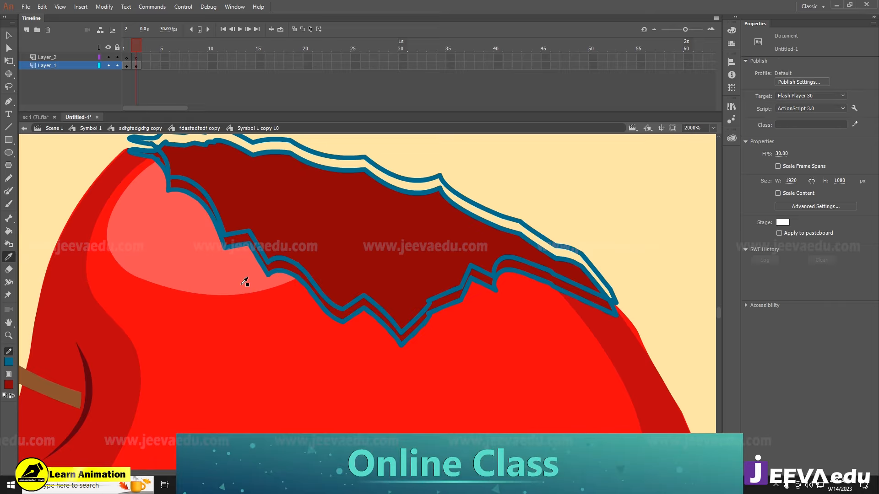
left_click(246, 281)
left_click(294, 270)
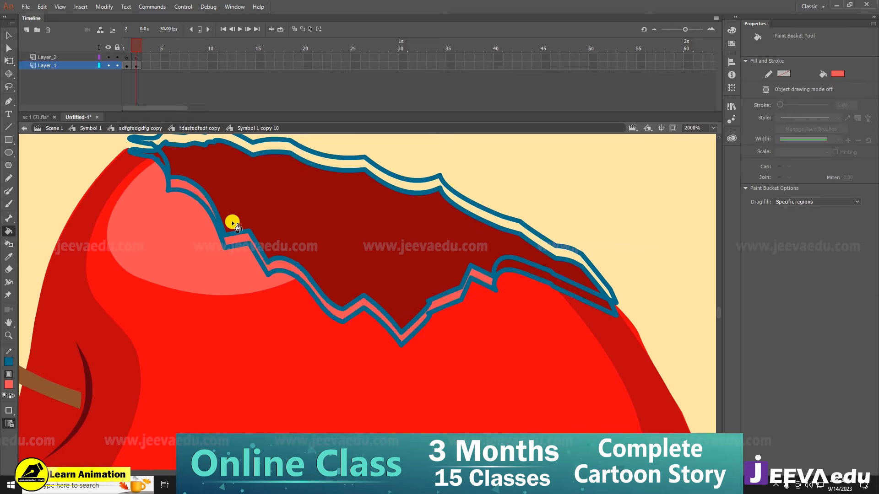
key("ctrl+z")
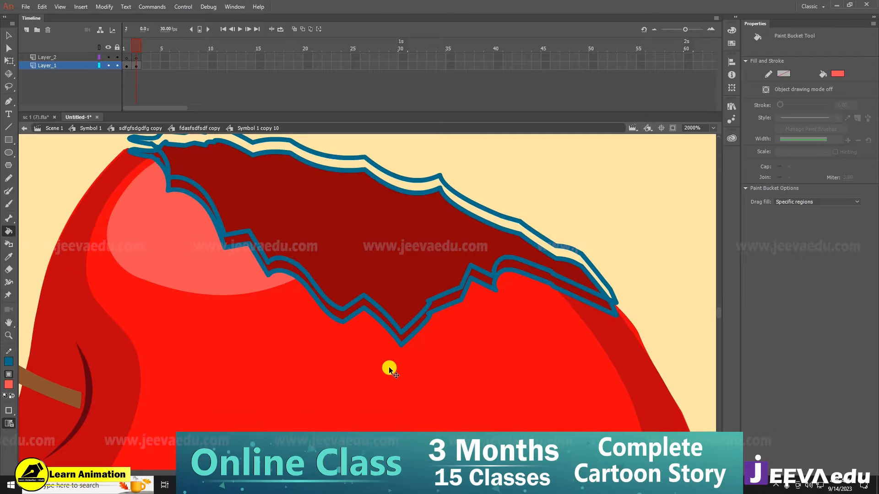
- Fill both sections of the thin band along the bite's lower edge with the apple's bright red
key("i")
left_click(377, 349)
left_click(376, 314)
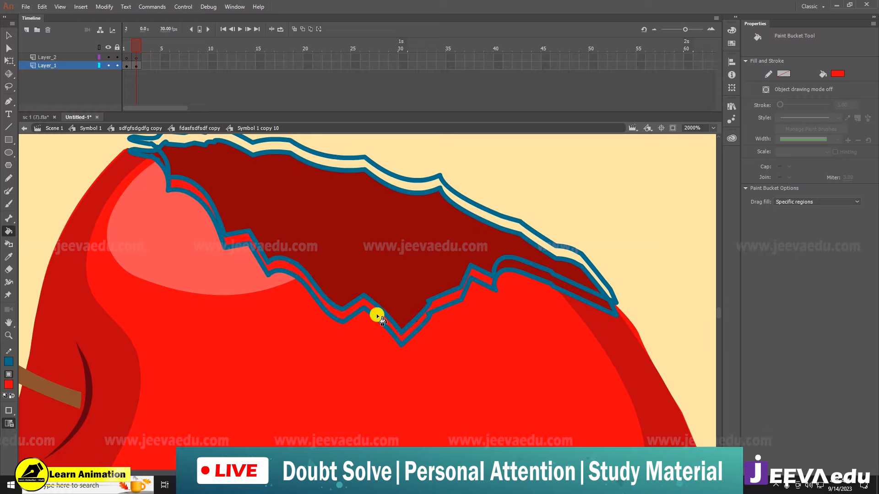
left_click(538, 275)
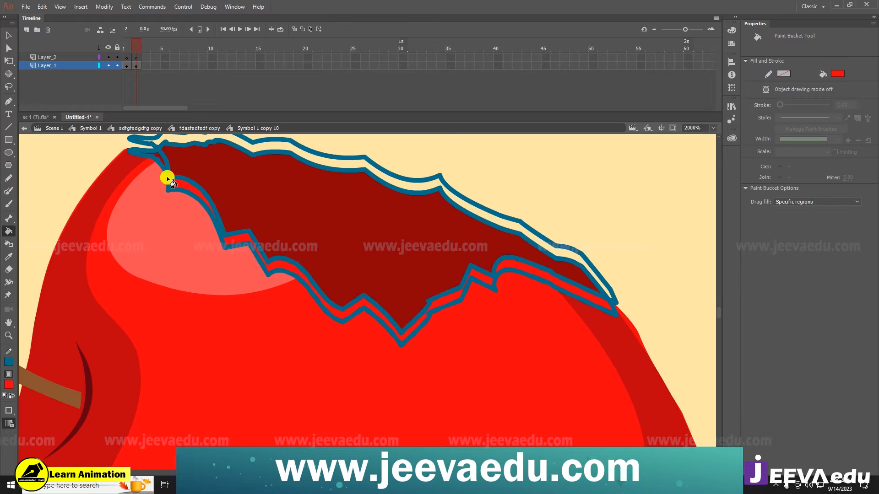
- Recolour both band sections with the very dark red of the crease beside the stem
key("v")
left_click(189, 190)
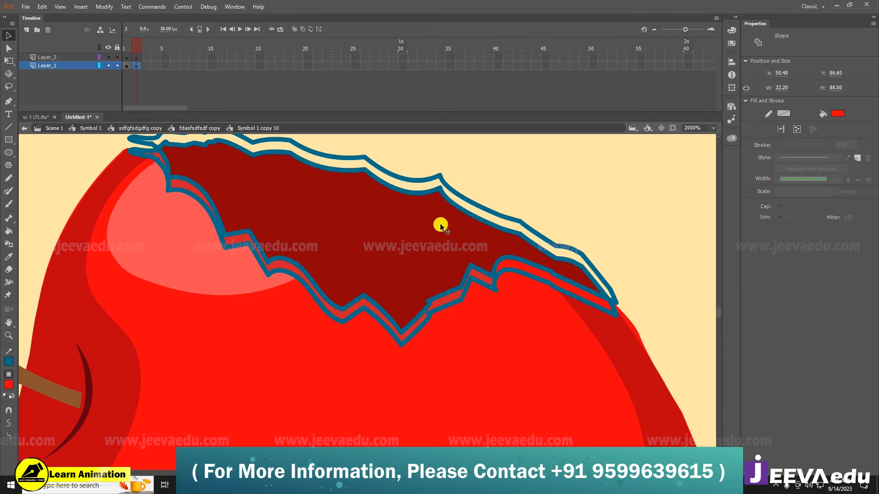
left_click(533, 274, "shift")
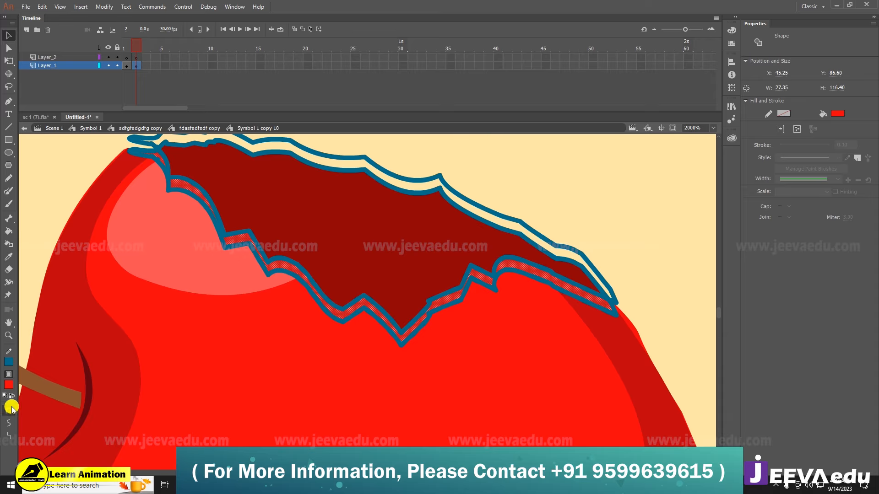
left_click(8, 385)
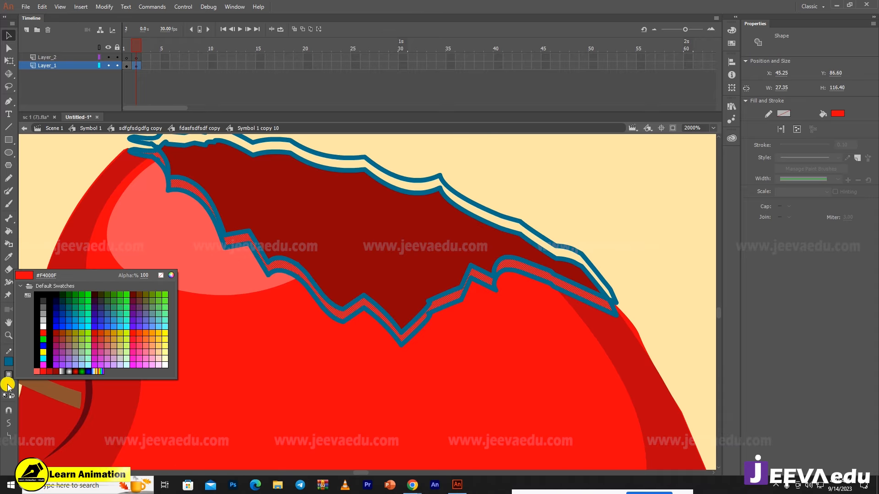
left_click(88, 386)
- Delete all the blue outlines around the bite
double_click(306, 288)
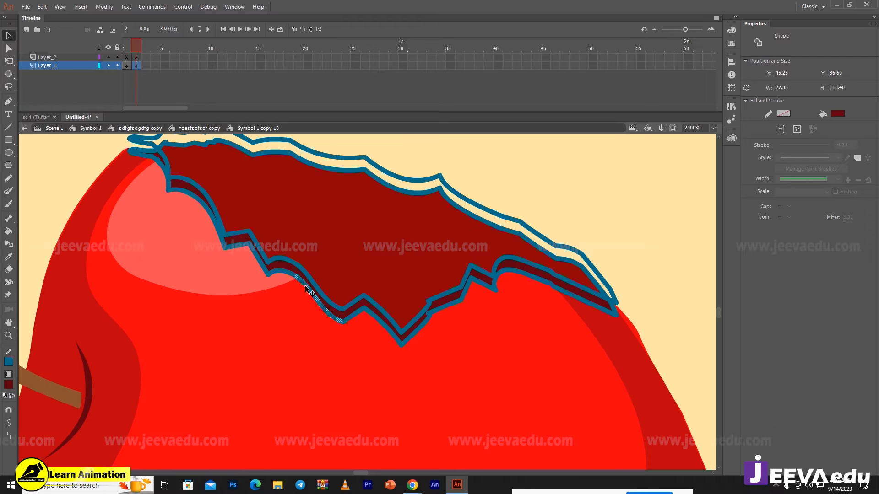
key("Delete")
left_click(367, 339)
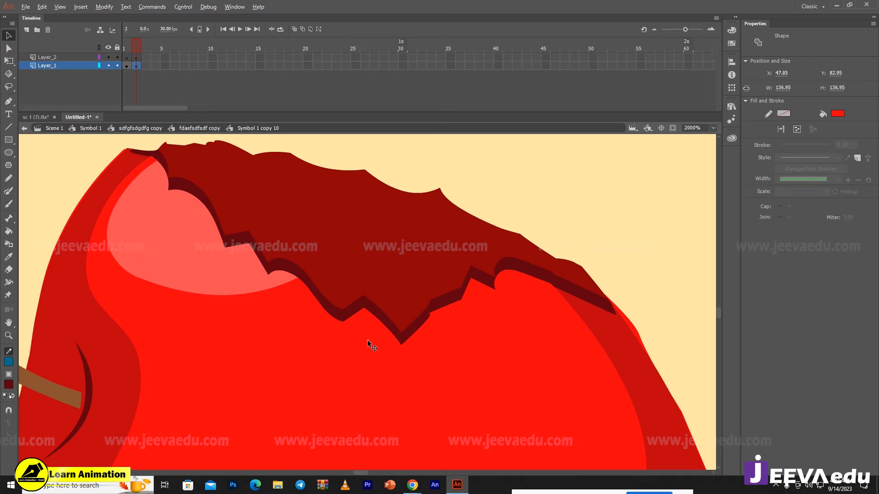
key("z")
left_click(383, 320, "alt")
left_click(380, 325, "alt")
key("ctrl+shift+a")
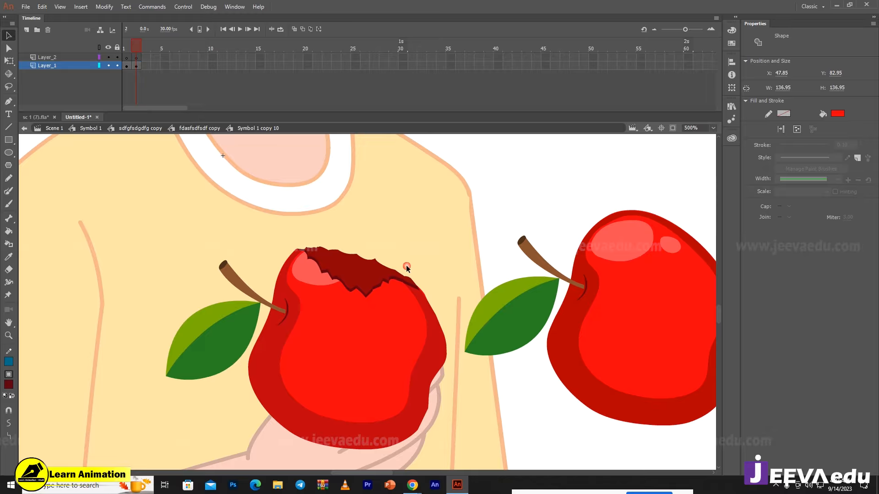
- Recolour both sections of the bite's lower rim with a lighter, less saturated tint of the apple's bright red
left_click(381, 343, "alt")
left_click(359, 281)
left_click(370, 300)
key("v")
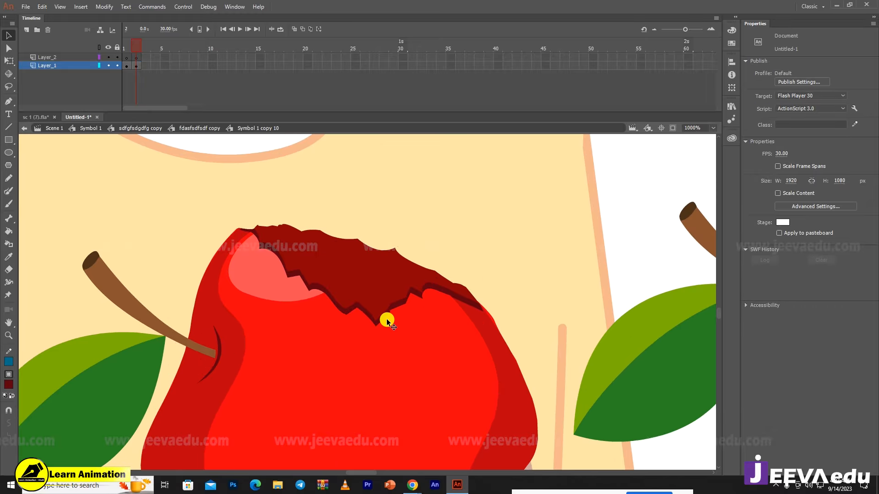
left_click(383, 316)
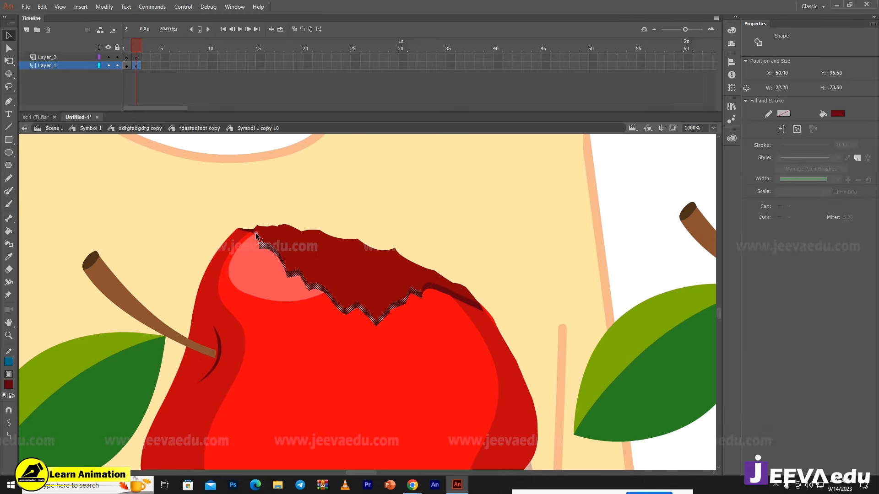
left_click(464, 298, "shift")
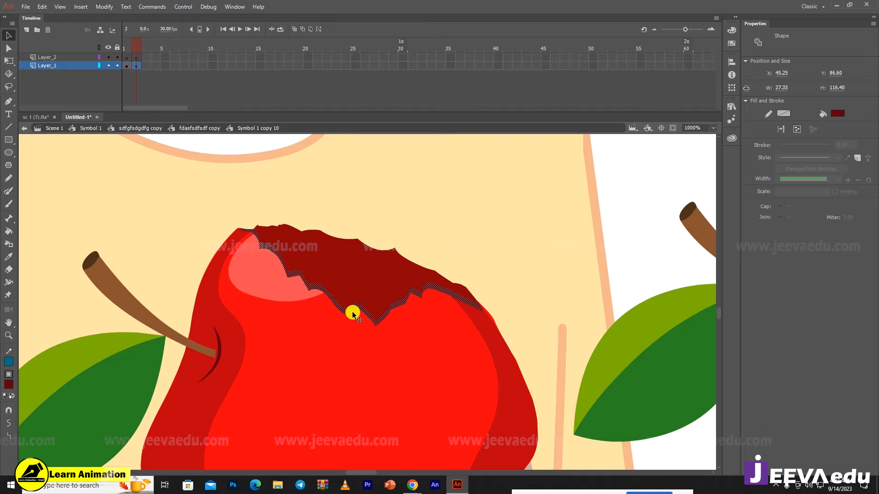
key("i")
left_click(343, 340)
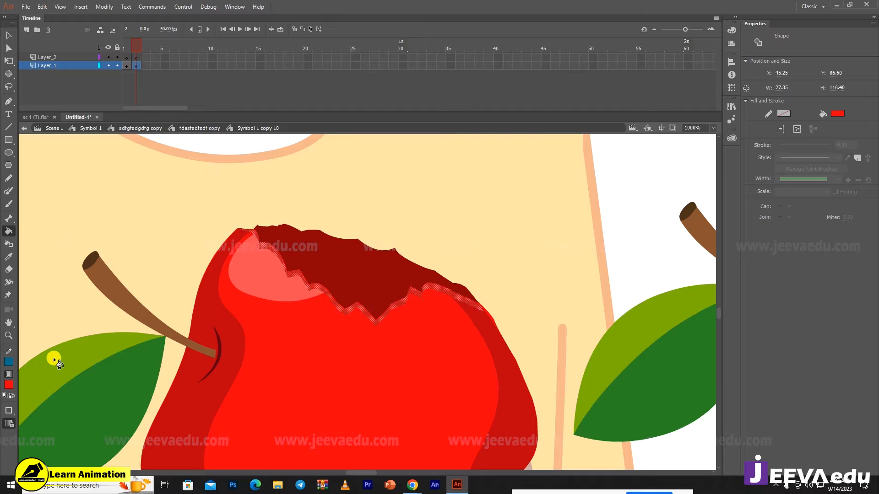
left_click(8, 384)
left_click(172, 275)
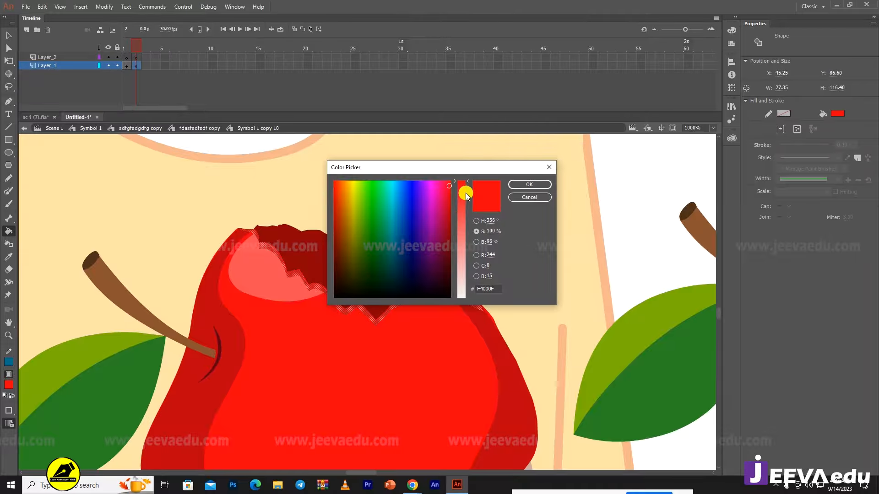
left_click_drag(466, 193, 466, 211)
left_click(524, 184)
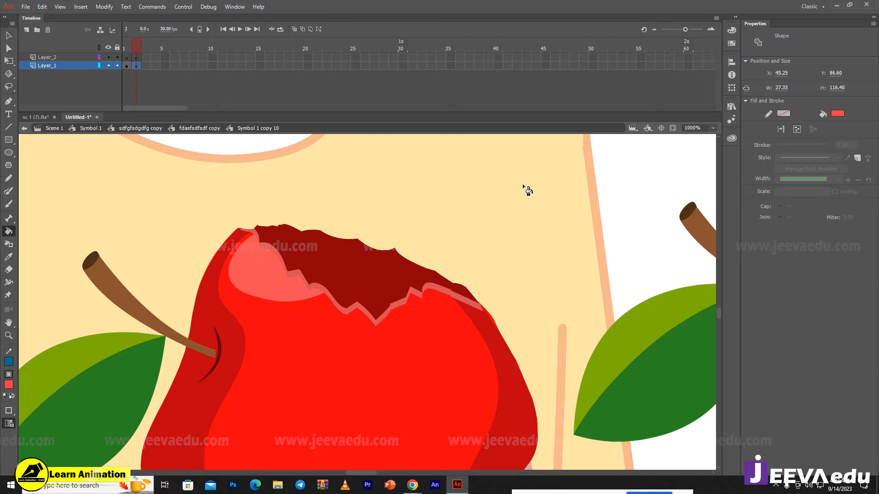
key("v")
left_click(506, 191)
- Examine the bite's light-red rim up close and how the bitten apple looks on the whole figure
key("z")
left_click(384, 338, "alt")
left_click(384, 338, "alt")
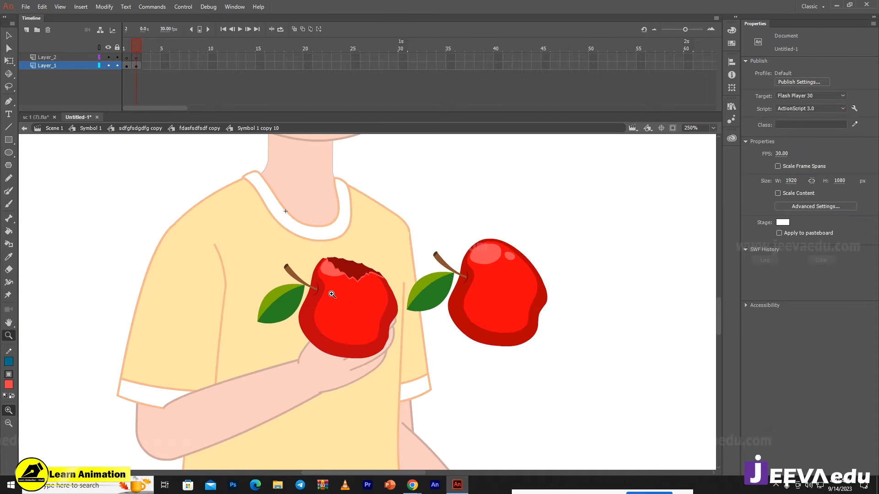
left_click(332, 294)
left_click(432, 288)
key("v")
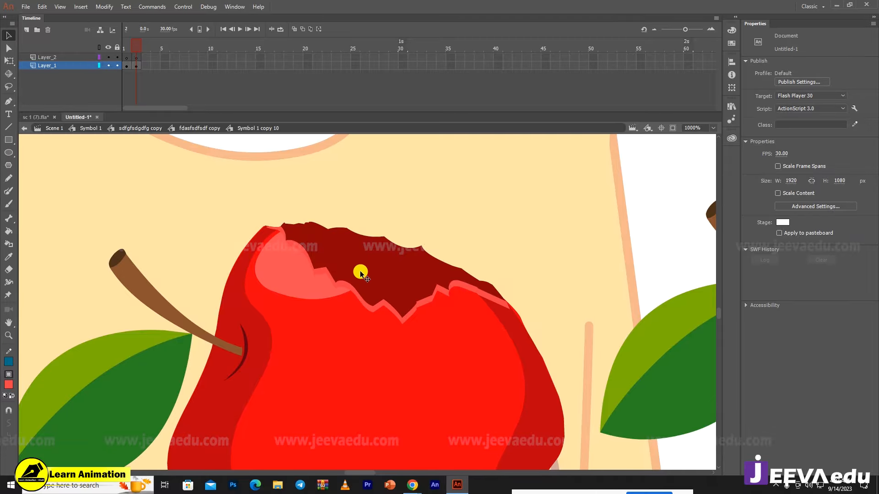
key("z")
left_click(369, 303, "alt")
left_click(370, 303)
left_click(371, 303)
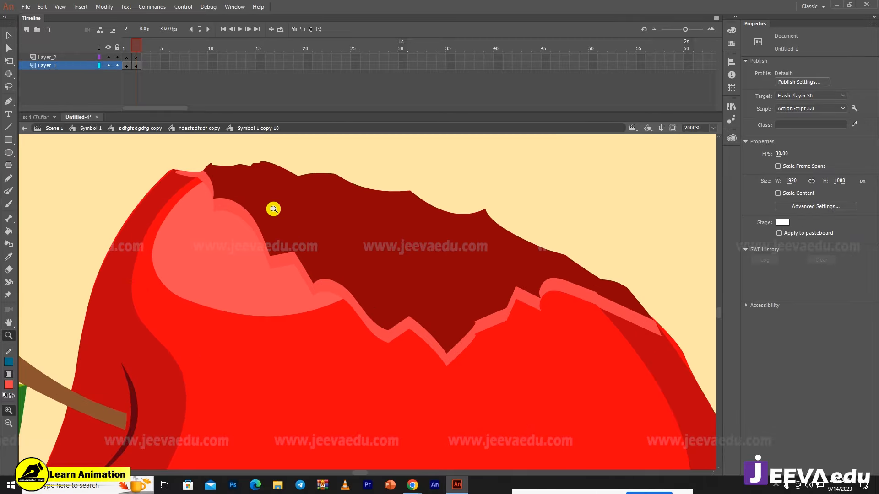
key("v")
key("z")
left_click(373, 298, "alt")
left_click(383, 318, "alt")
left_click(389, 337, "alt")
left_click(390, 339, "alt")
left_click(405, 358, "alt")
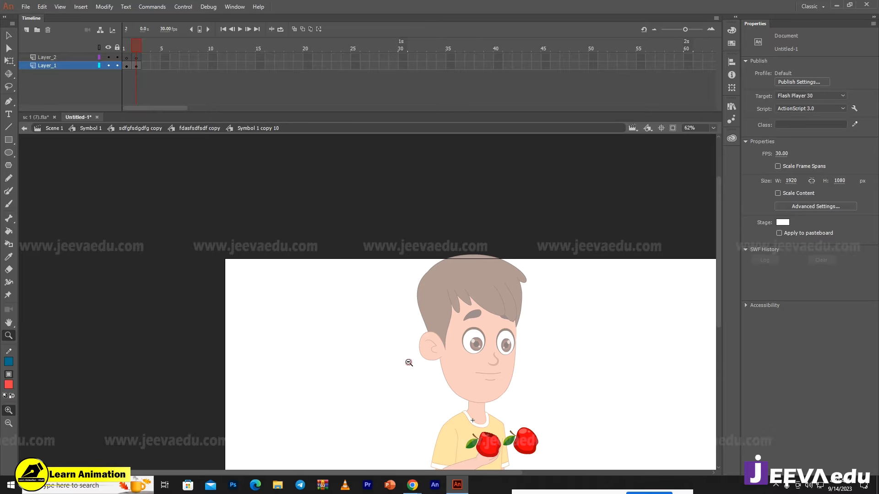
left_click(412, 387, "alt")
left_click(381, 321)
left_click(369, 337)
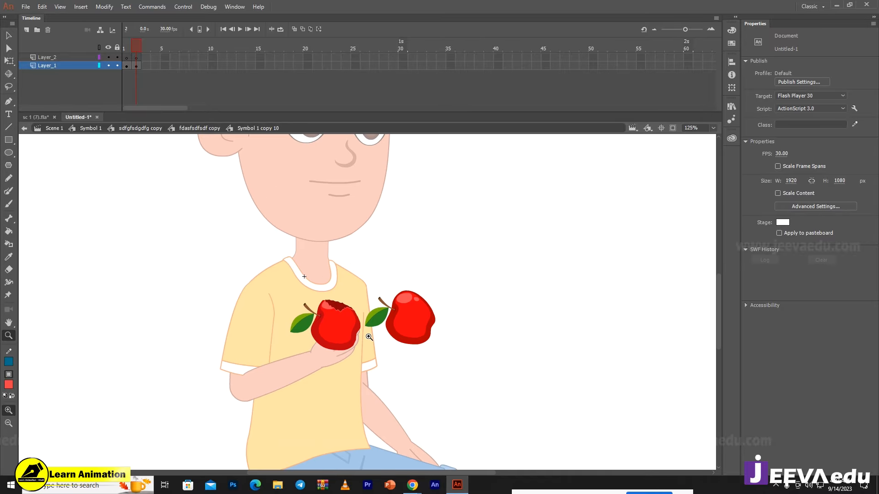
left_click(369, 337)
left_click(316, 271)
left_click(320, 284)
left_click(267, 290)
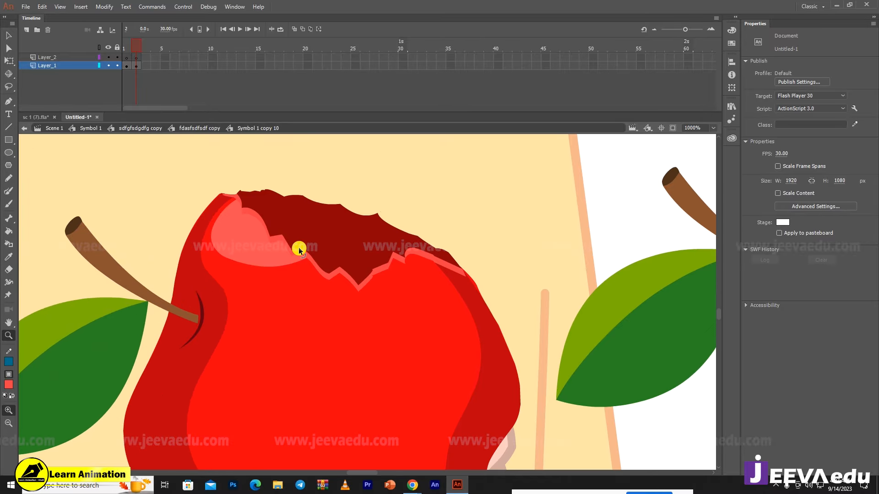
- Draw a curved Paint Brush stroke across the apple's dark bite area, continuing the rounded outline of the large highlight
key("v")
left_click(298, 228)
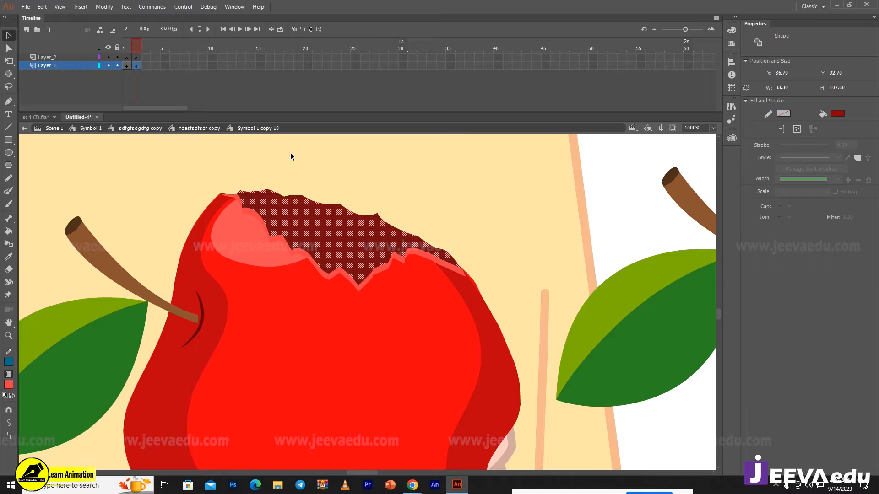
left_click(290, 153)
key("y")
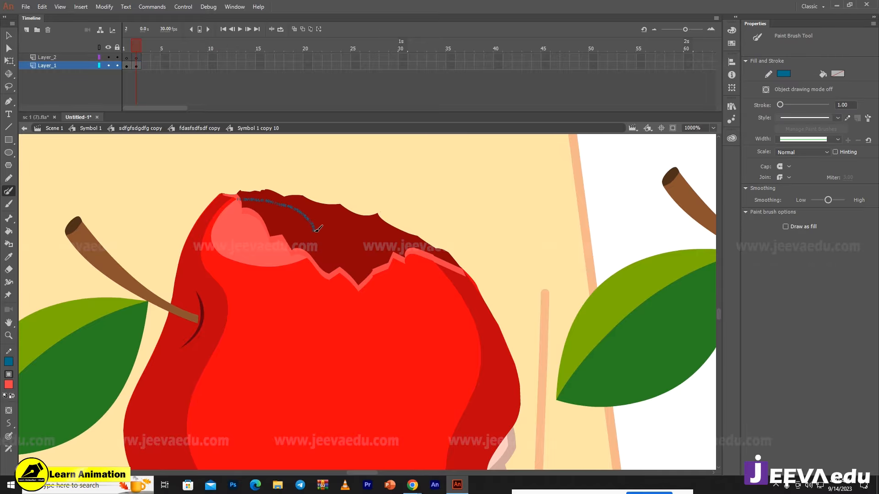
left_click_drag(312, 258, 308, 259)
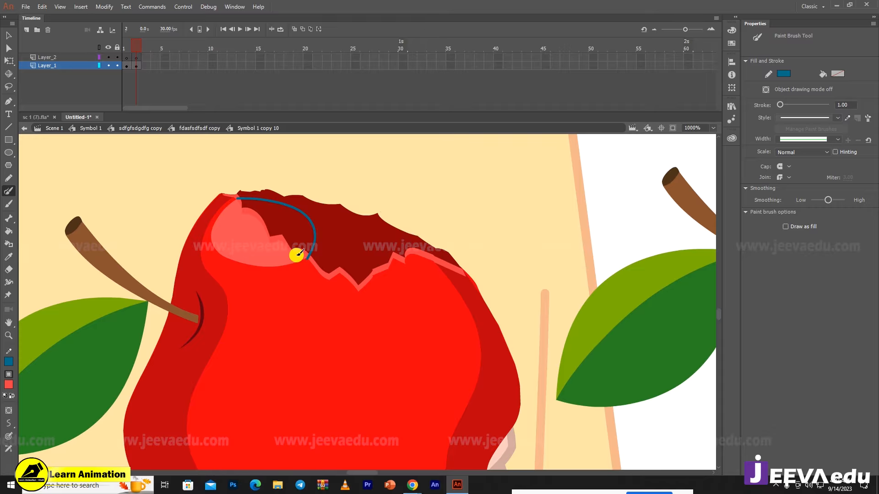
- Sample the large highlight's colour and fill the part of the bite enclosed by the curved stroke with it
key("i")
left_click(283, 258)
left_click(297, 230)
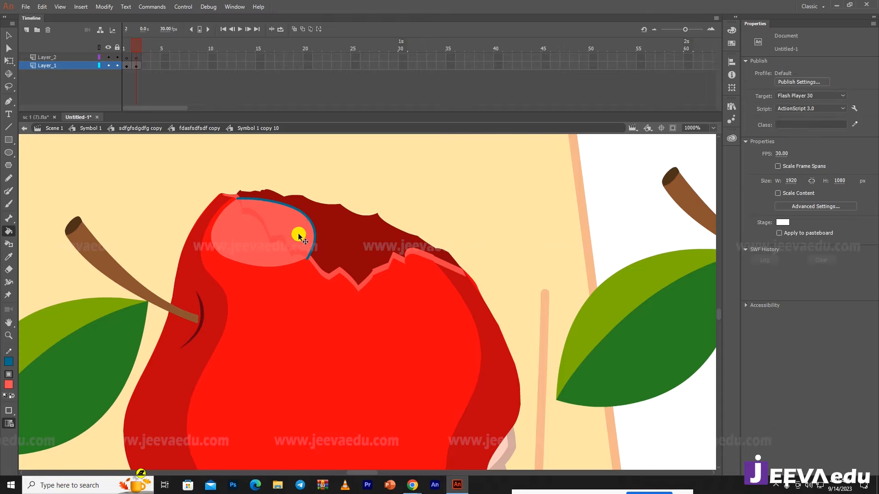
key("v")
left_click(298, 230)
left_click(297, 169)
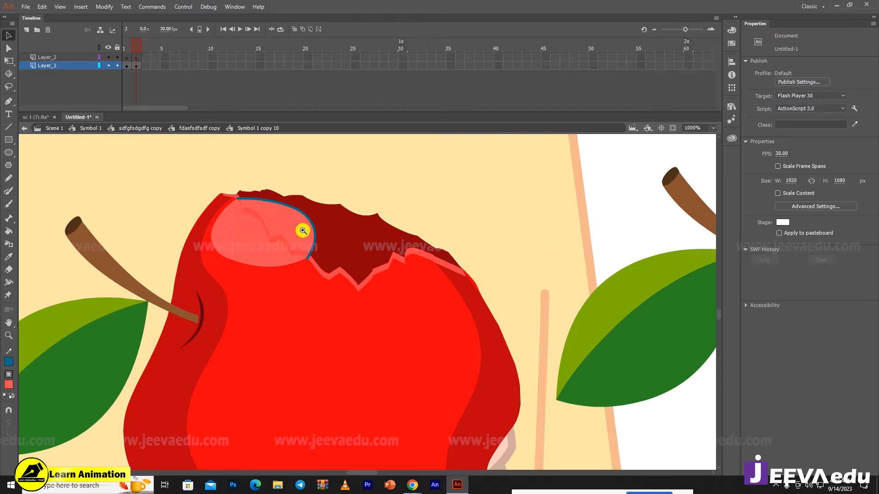
- Recolour the highlight patch inside the bite to a lighter pink, #F7898F, by reducing the saturation to 45%
left_click(302, 229, "ctrl")
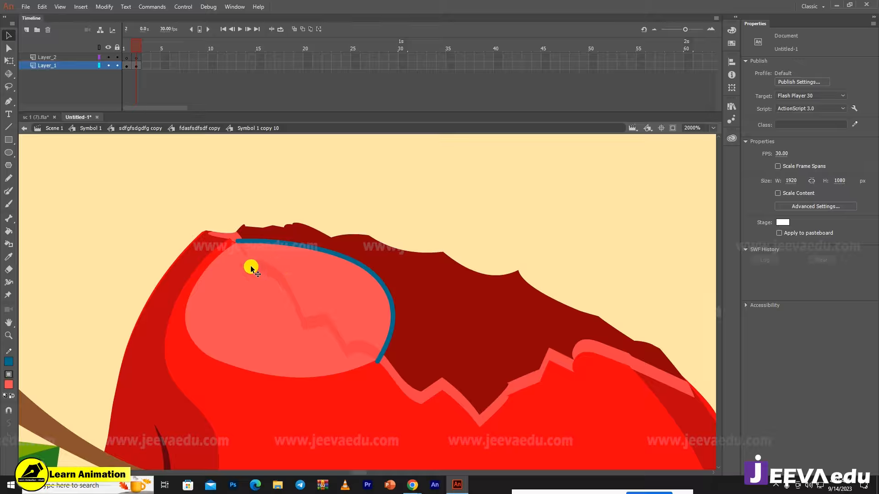
left_click(276, 257)
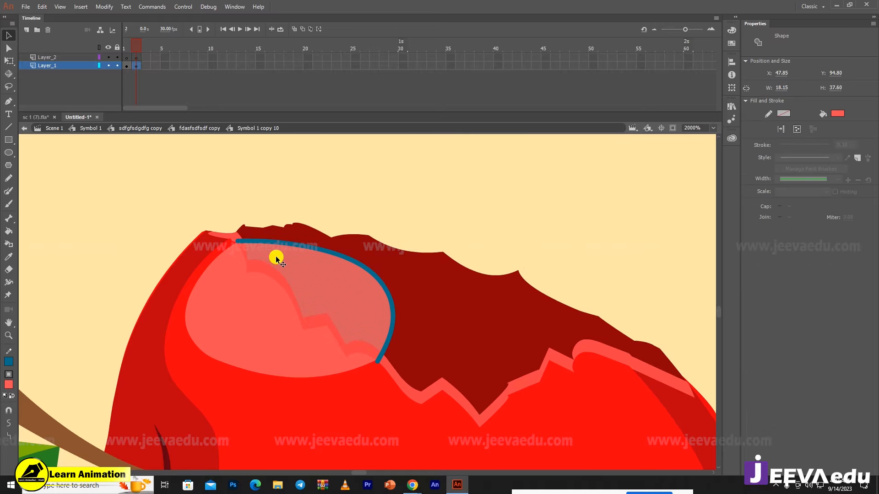
key("k")
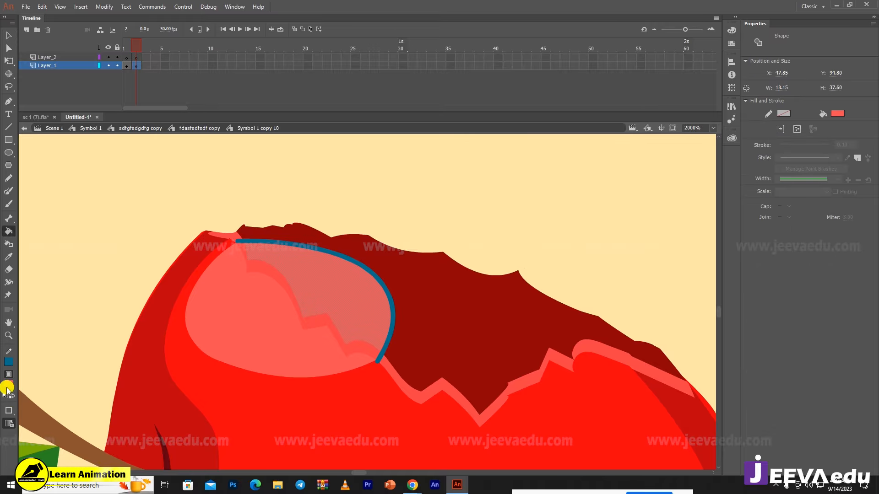
left_click(8, 384)
left_click(171, 275)
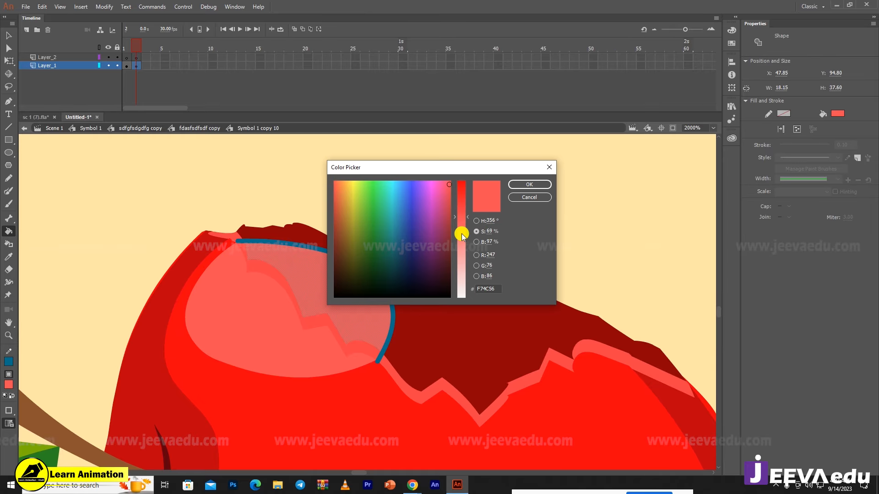
left_click_drag(463, 220, 466, 245)
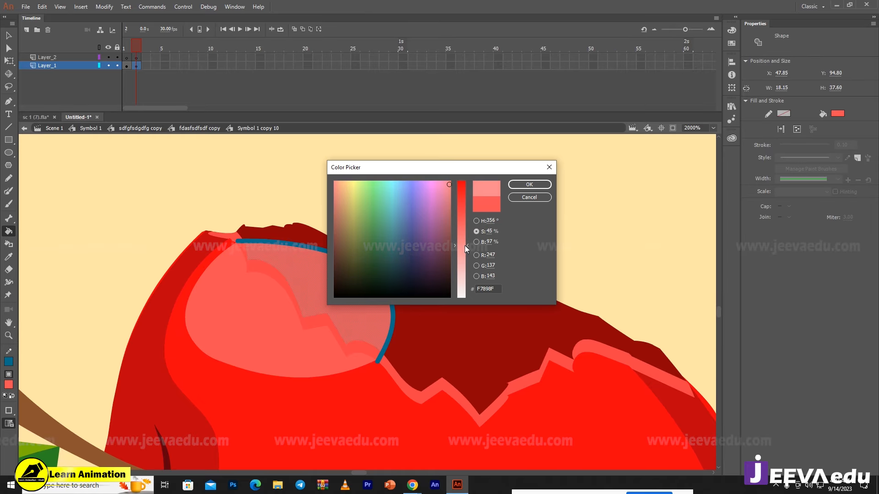
left_click(519, 184)
- Delete the blue curved guide stroke around the highlight patch in the bite
key("v")
left_click(458, 180)
double_click(393, 304)
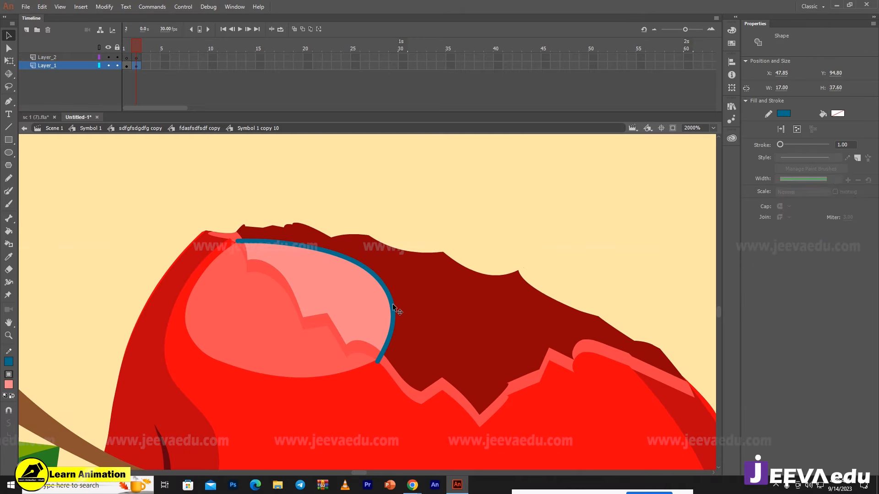
key("Delete")
scroll(427, 353, "down", 3)
scroll(339, 284, "up", 2)
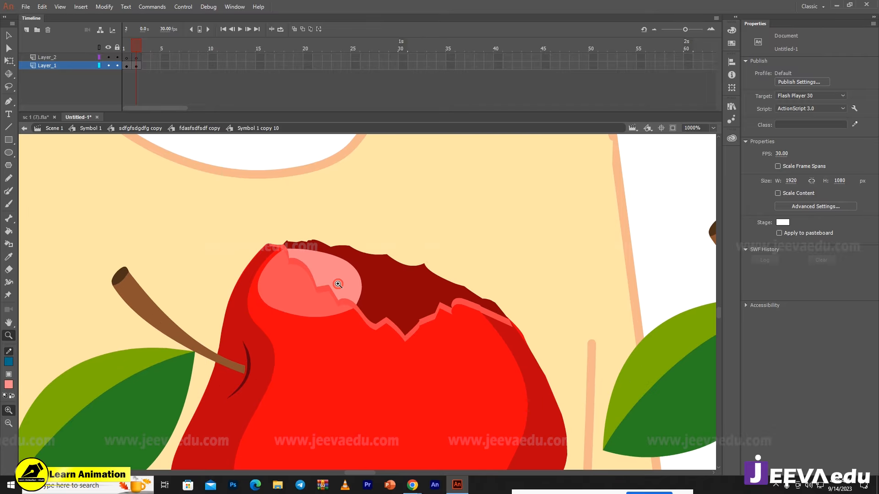
- Recolour the highlight patch with the bite's sampled dark red, and adjust the hue-based fill to a muted red, #DB454E
key("i")
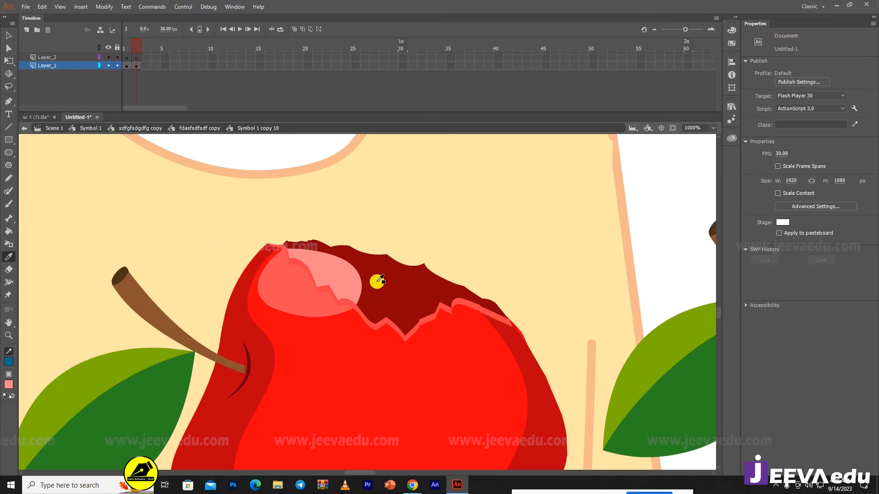
key("v")
left_click(347, 282)
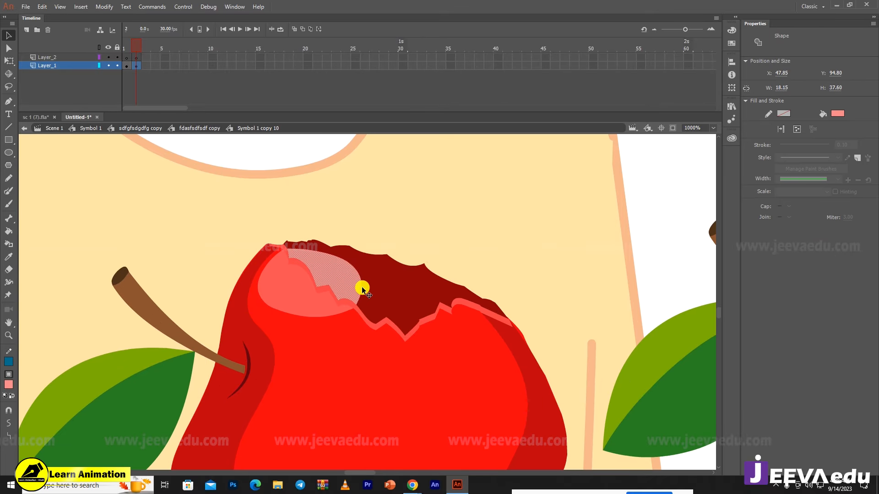
key("i")
left_click(392, 284)
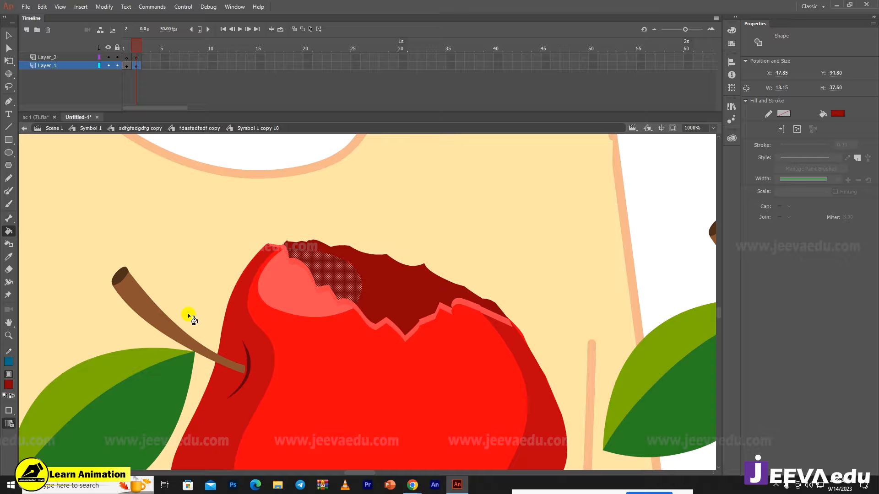
left_click(8, 384)
left_click(171, 276)
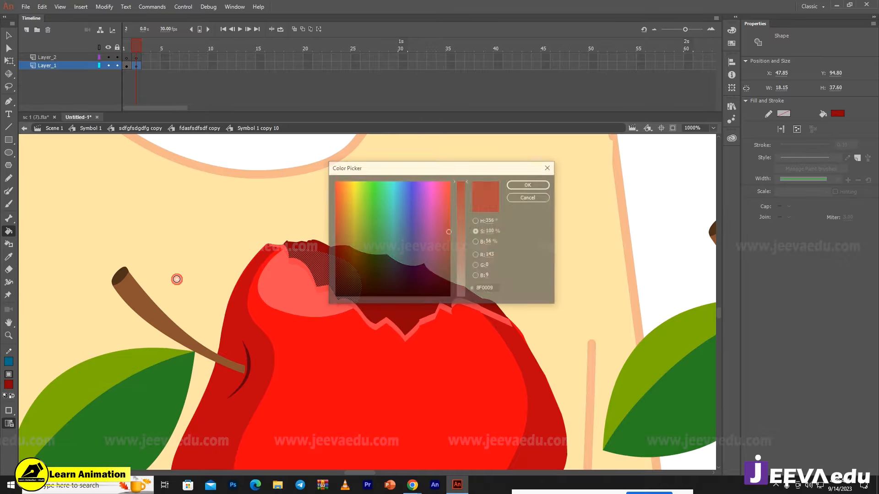
left_click(476, 221)
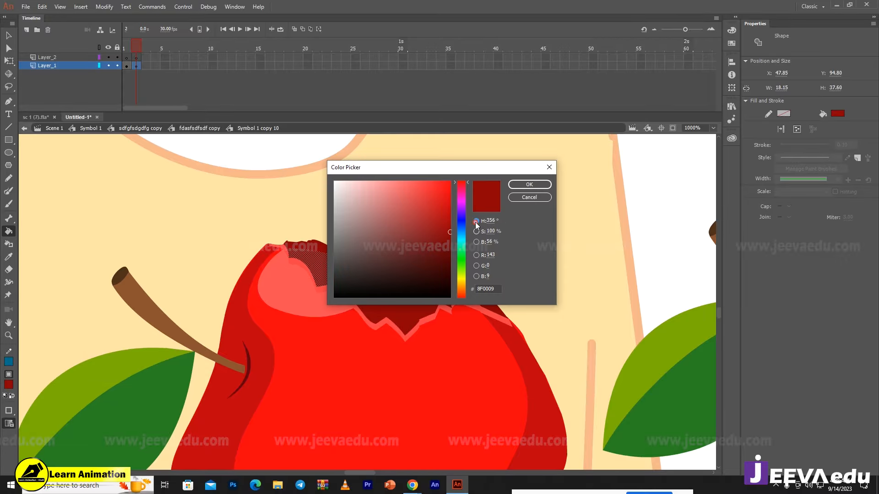
left_click(431, 217)
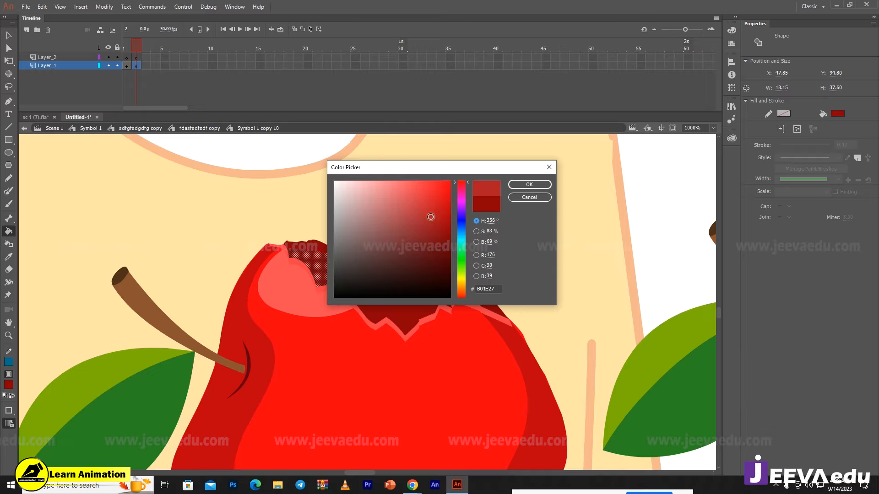
left_click(421, 203)
left_click(414, 198)
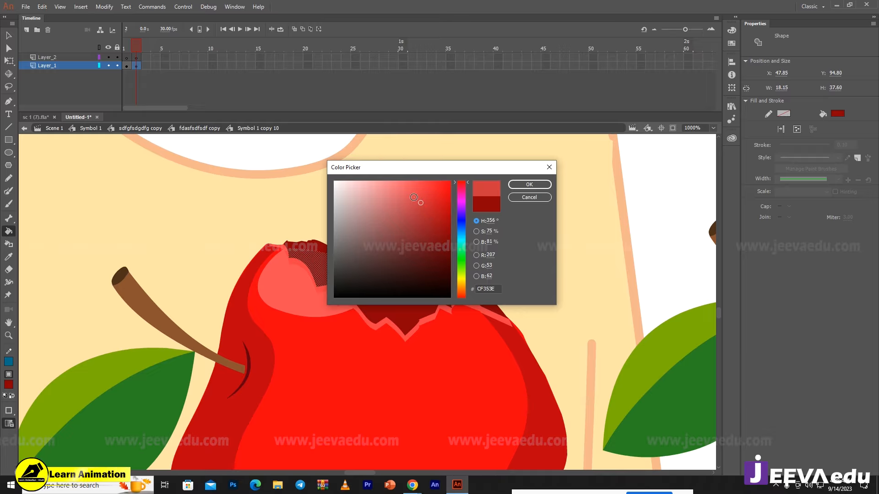
left_click(529, 185)
key("v")
left_click_drag(435, 331, 418, 324)
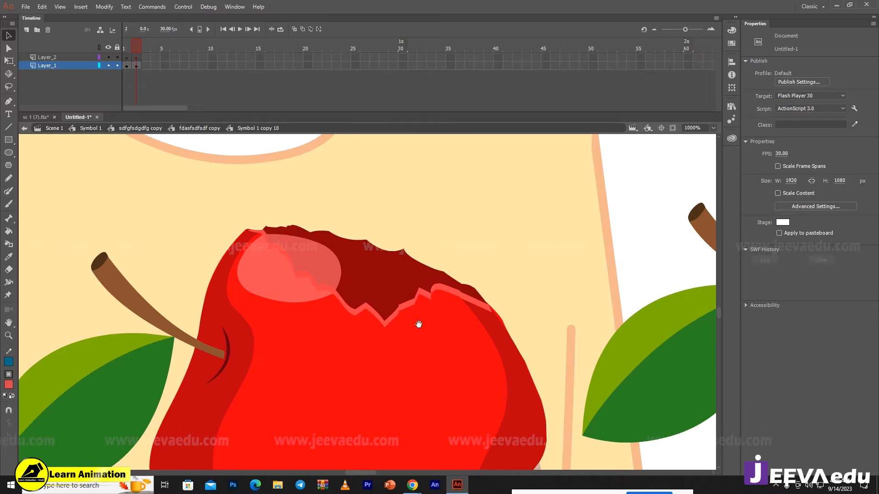
- Recolour the highlight patch inside the bite to a lighter salmon pink
left_click(319, 269)
left_click(10, 384)
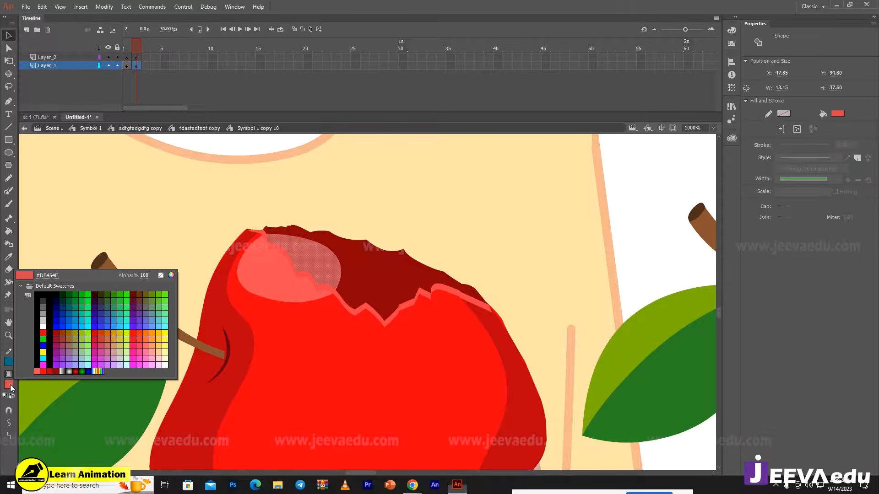
left_click(168, 277)
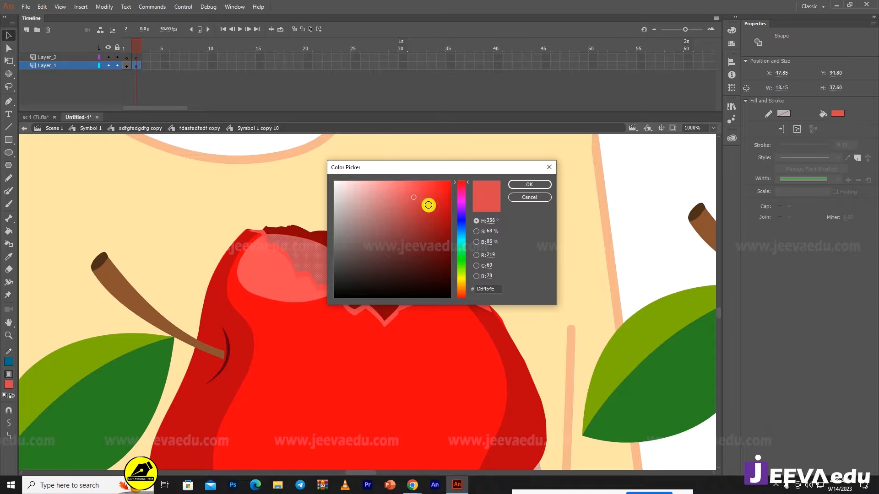
left_click(395, 187)
left_click(523, 185)
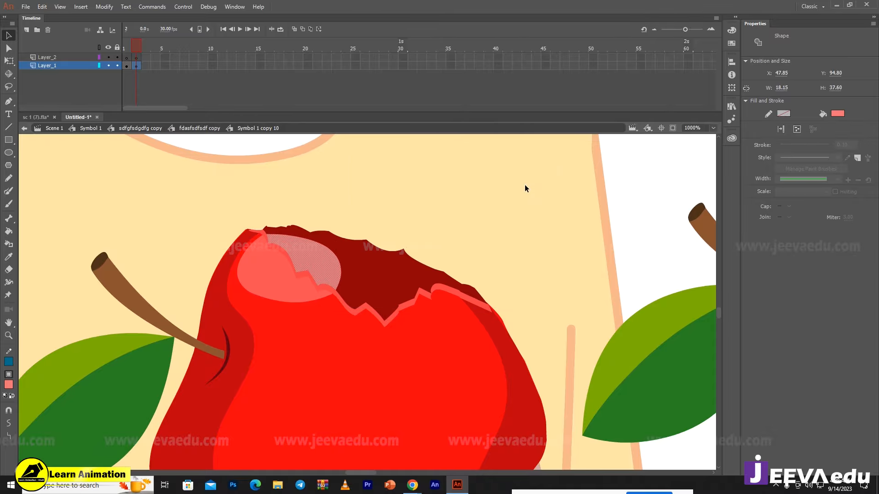
left_click(418, 191)
left_click_drag(377, 341, 378, 354)
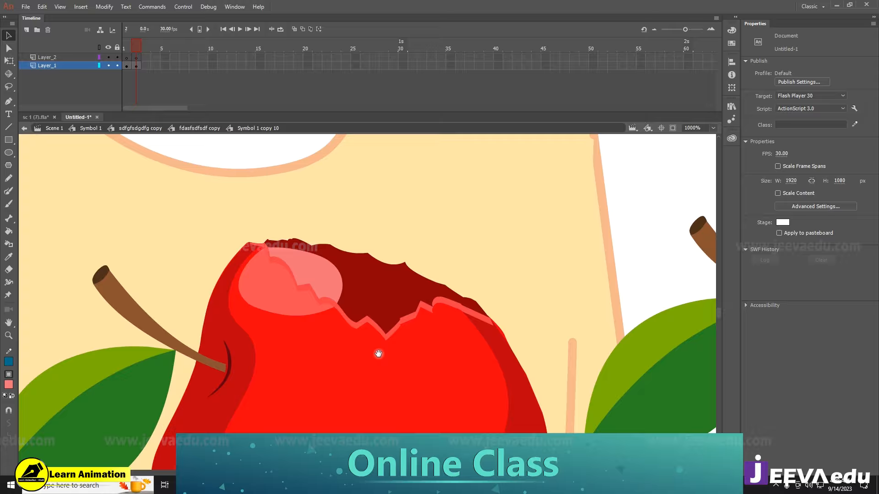
- Reshape the curved right edge of the highlight patch in the bite into an irregular, notched contour
left_click(334, 271)
left_click(342, 270)
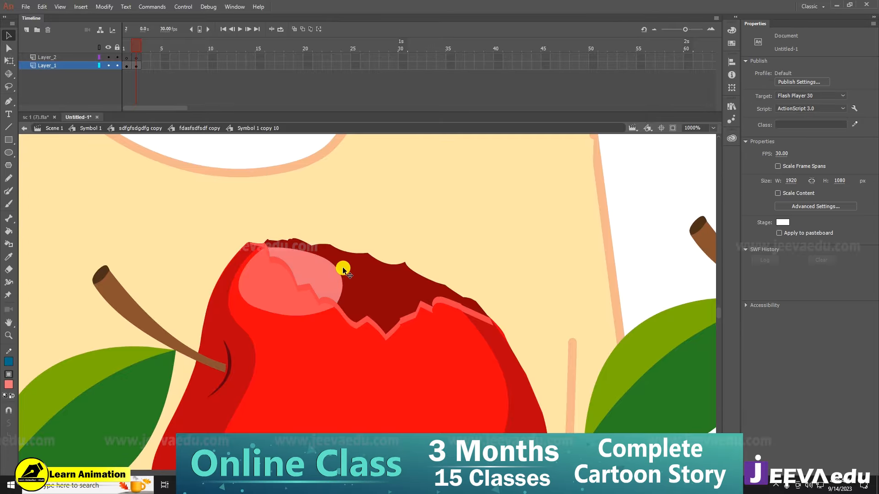
left_click(317, 274)
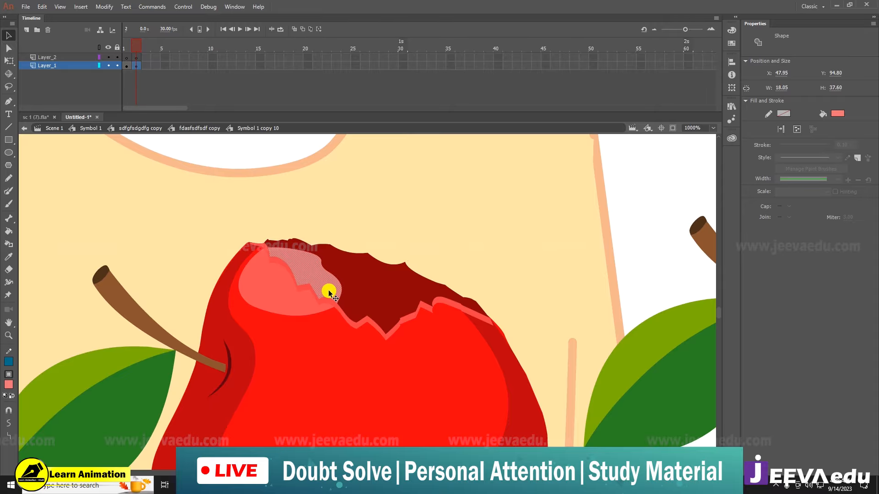
left_click(353, 198)
- Fill the reshaped highlight patch in the bite with the colour sampled from the apple's large highlight
left_click_drag(353, 199, 443, 306)
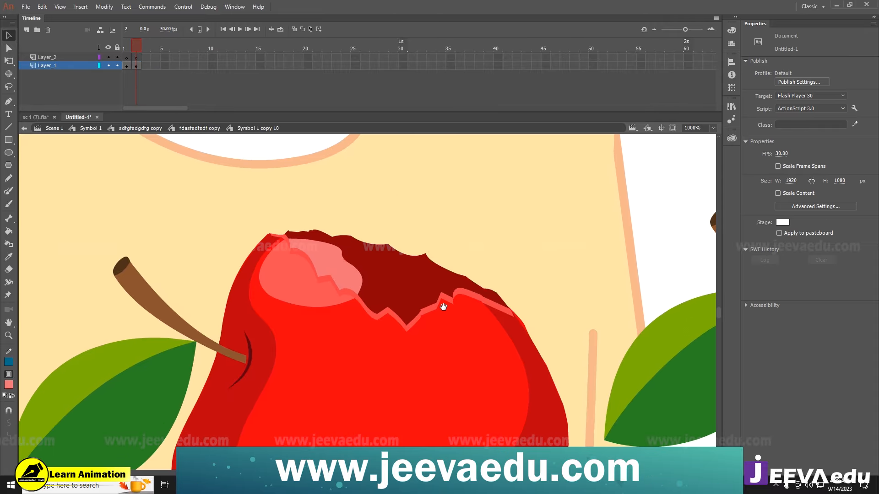
key("z")
left_click(412, 334, "alt")
left_click(389, 334, "alt")
left_click(346, 294)
left_click(360, 263)
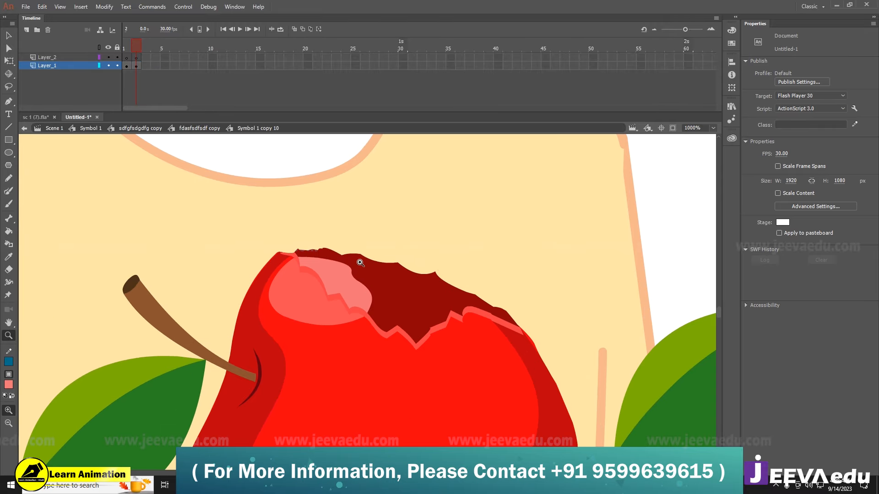
key("v")
key("i")
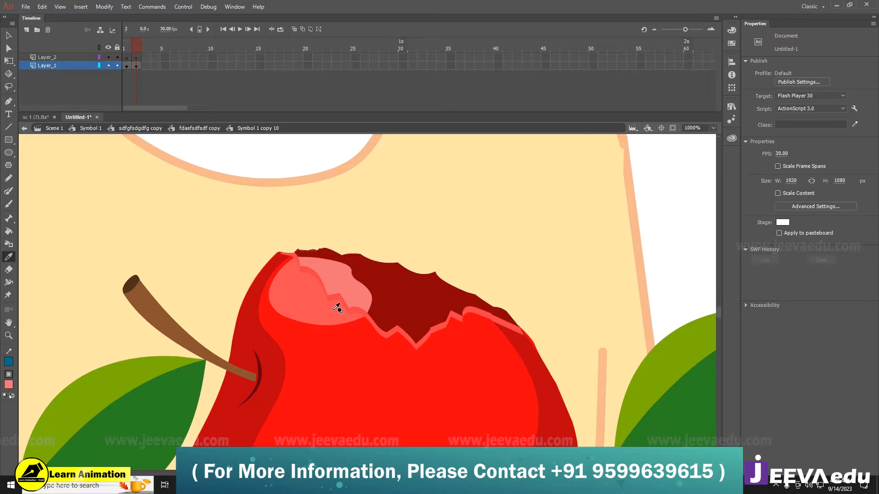
left_click(337, 306)
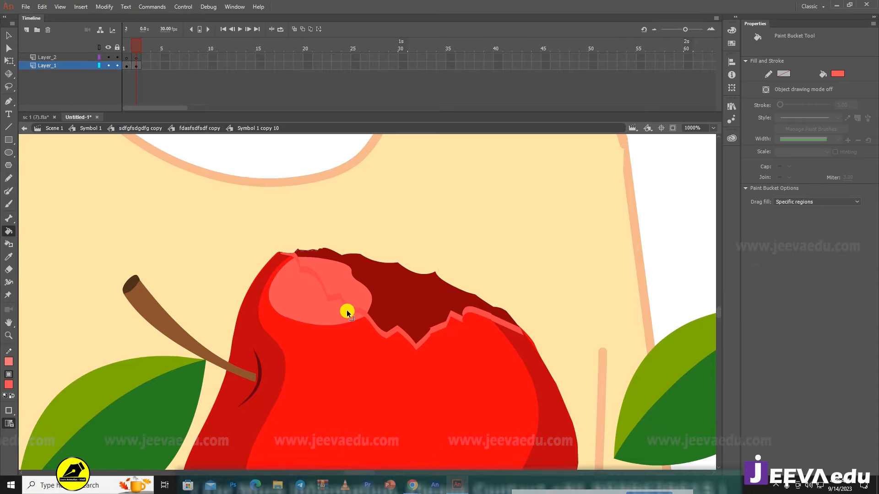
key("v")
- Compare the whole apple in frame 1 with the bitten apple in frame 2
left_click_drag(420, 343, 409, 331)
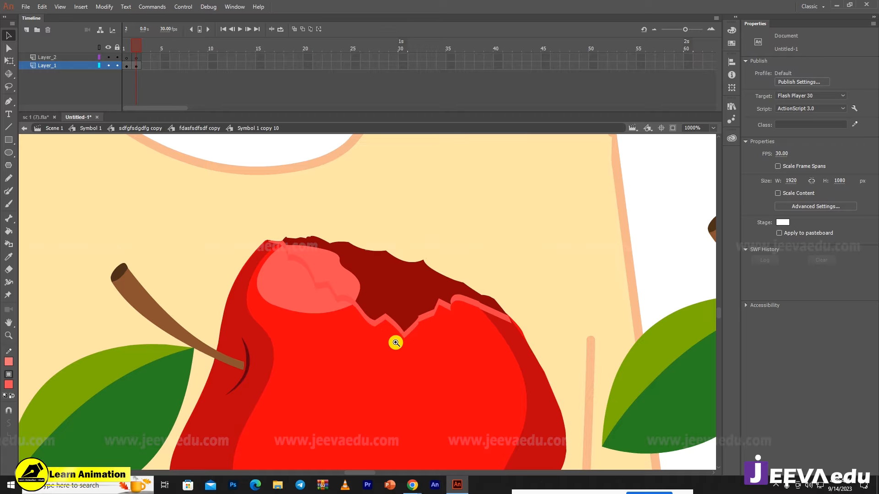
left_click(395, 343, "alt")
left_click(131, 62)
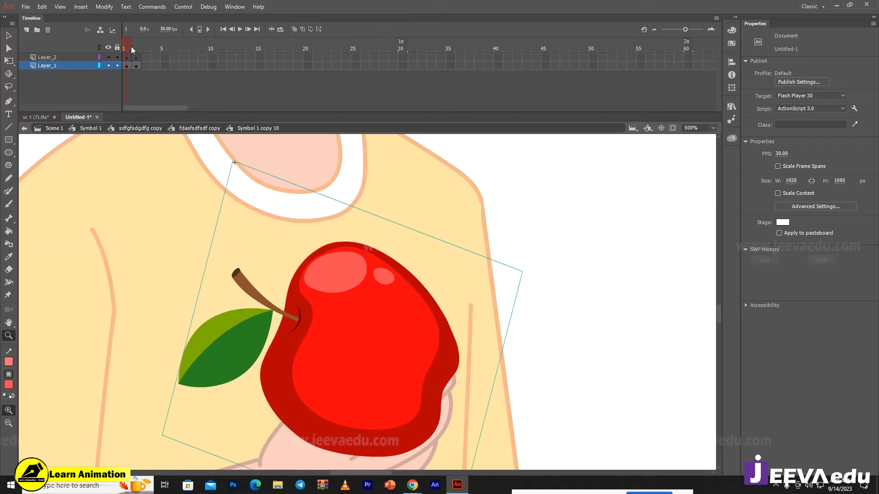
left_click(137, 46)
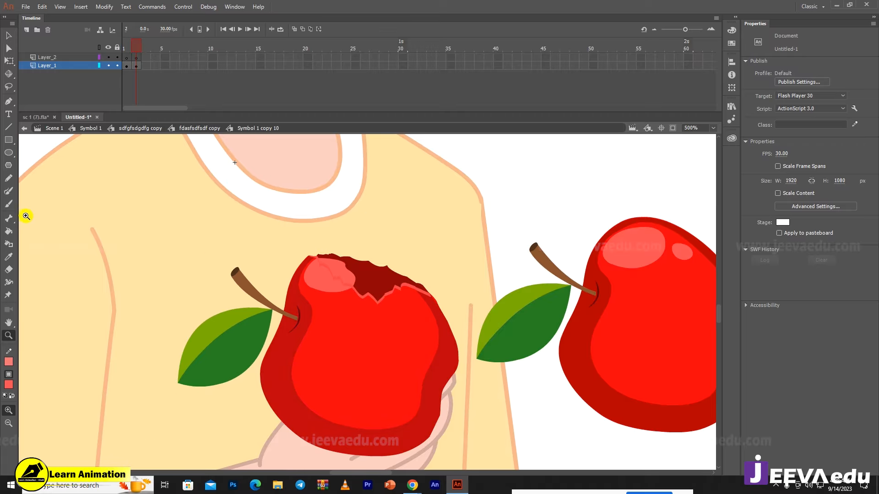
- Draw a small highlight-coloured circle on the shirt, above and to the right of the bitten apple, and delete its outline
left_click(9, 153)
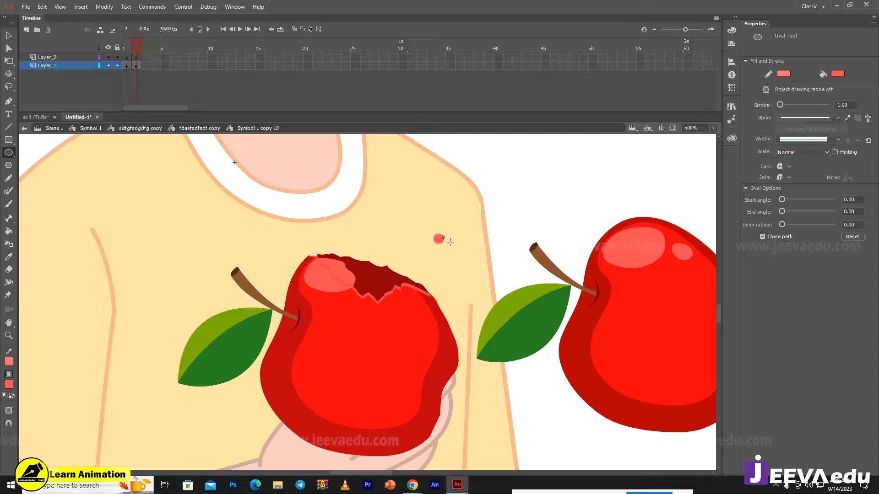
key("v")
left_click(441, 242)
key("Delete")
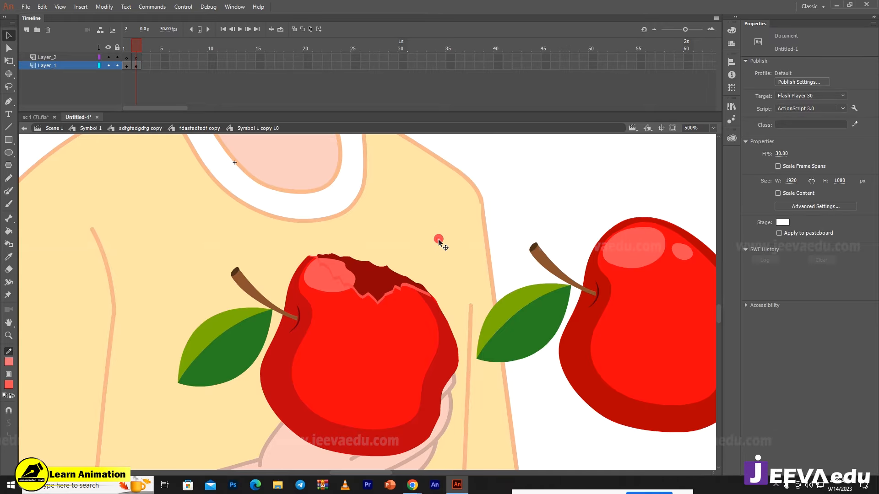
- Group the small highlight-coloured circle on the shirt and move it into the dark bite area
left_click(439, 240)
key("ctrl+g")
left_click_drag(439, 241, 382, 284)
key("w")
key("ctrl+z")
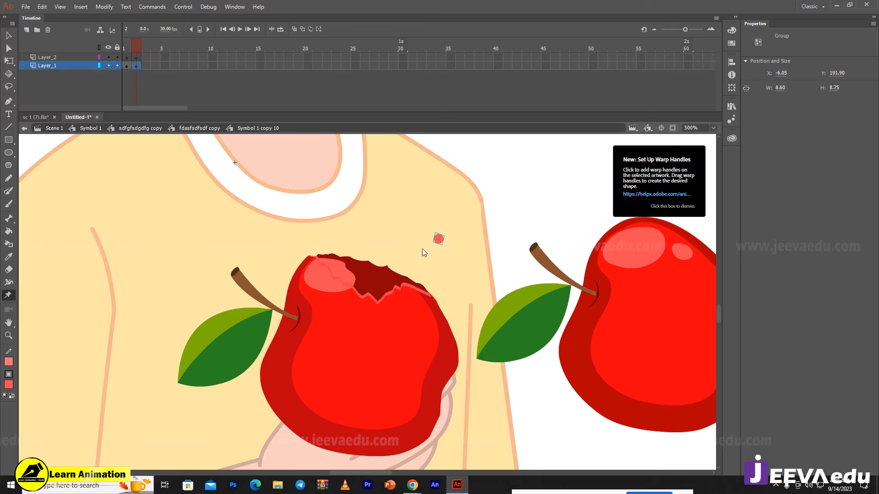
key("z")
left_click(417, 263)
key("space")
left_click_drag(351, 339, 466, 286)
key("v")
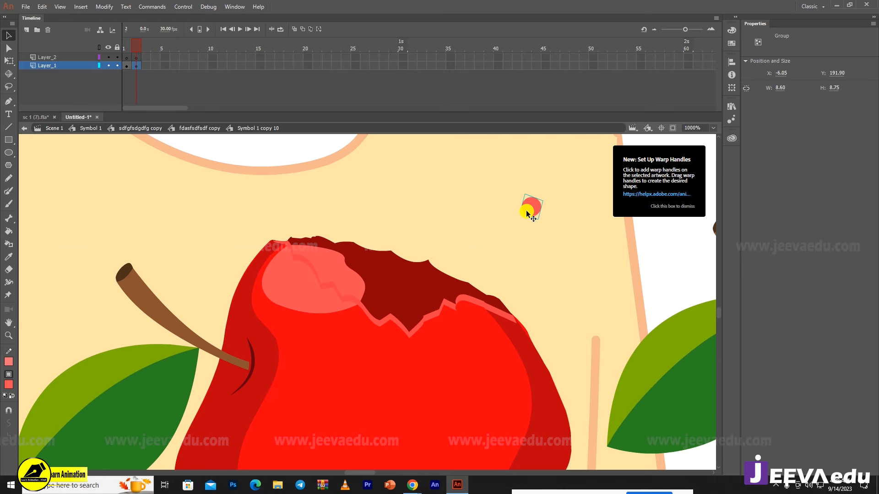
left_click_drag(532, 205, 423, 278)
- Add a copy of the circle in the bite, stretched into a slanted opaque ellipse near the jagged edge
key("q")
left_click(447, 225)
key("z")
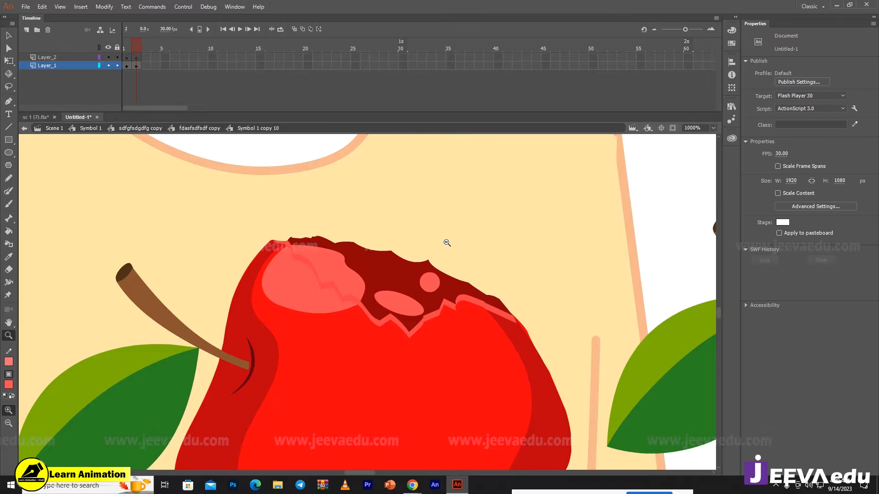
left_click(447, 243, "alt")
mouse_move(139, 48)
left_mouse_down()
mouse_move(122, 48)
mouse_move(144, 50)
left_mouse_up()
left_click(337, 325, "alt")
left_click(359, 335, "alt")
left_click(391, 297)
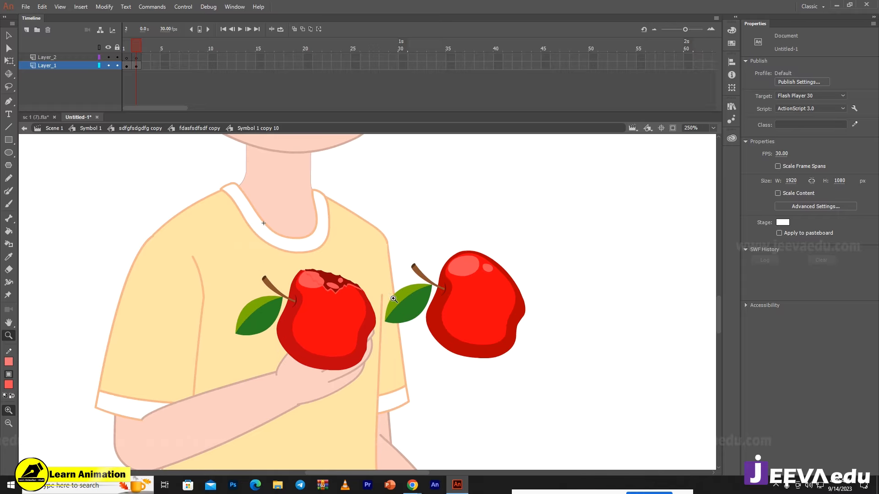
- Move the small circle slightly right in the bite and stretch it into a slanted ellipse about 7.75 by 12.8 px
key("v")
left_click(339, 291)
key("z")
left_click(368, 302)
key("v")
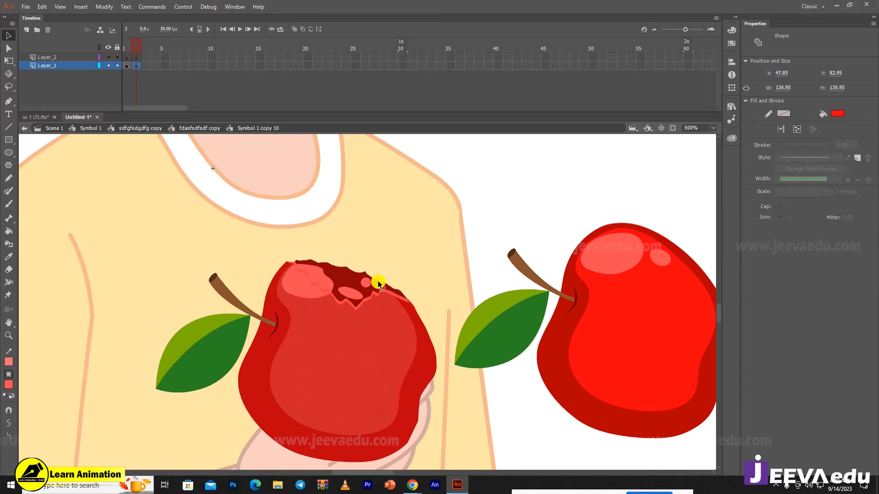
left_click(369, 285)
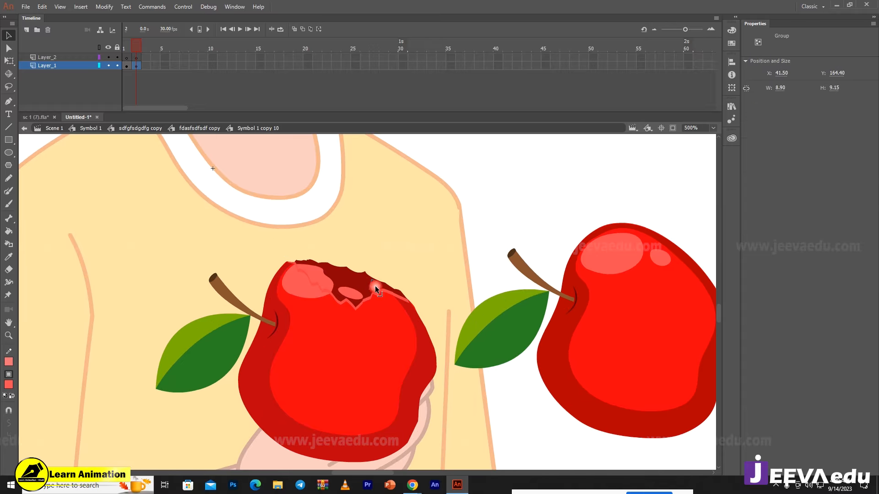
key("z")
left_click(372, 289)
left_click(373, 290)
key("q")
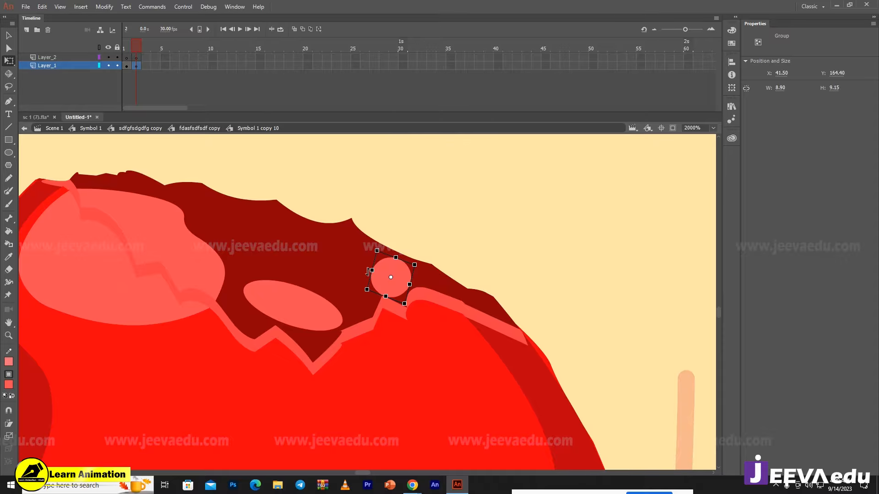
left_click_drag(371, 271, 388, 262)
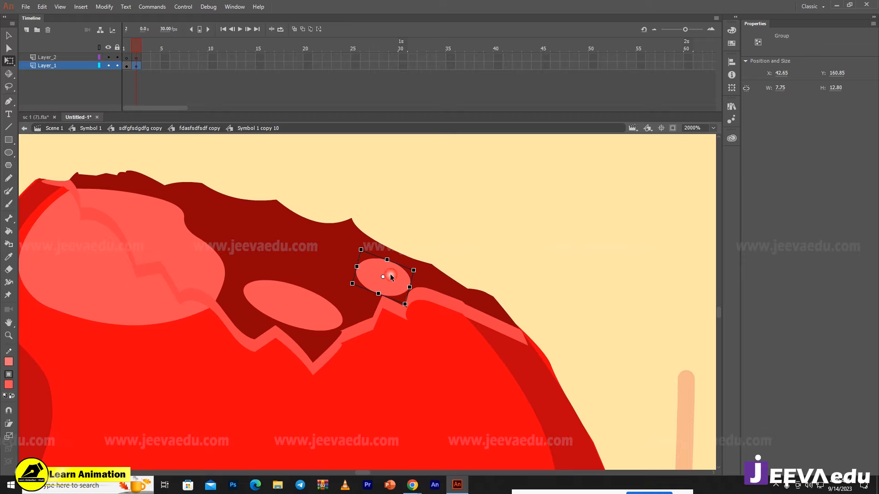
- Convert the small stretched ellipse to a graphic symbol and set its colour effect to 30% alpha
key("F8")
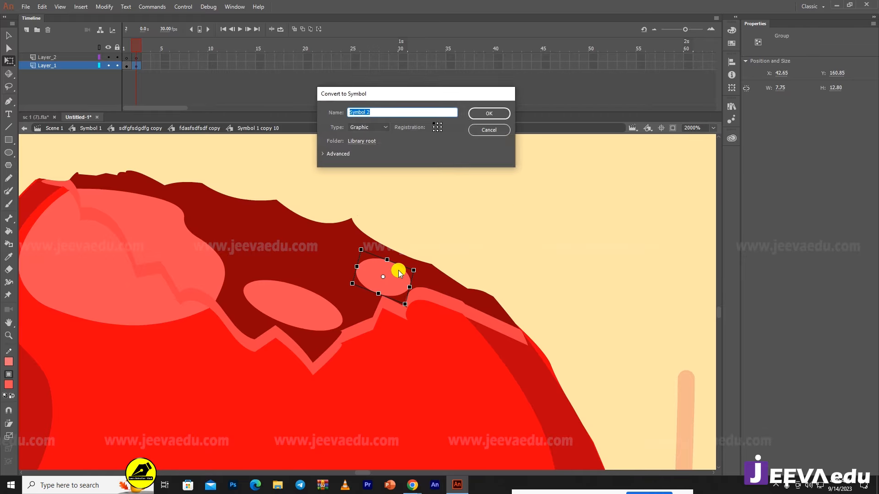
key("Return")
left_click(806, 52)
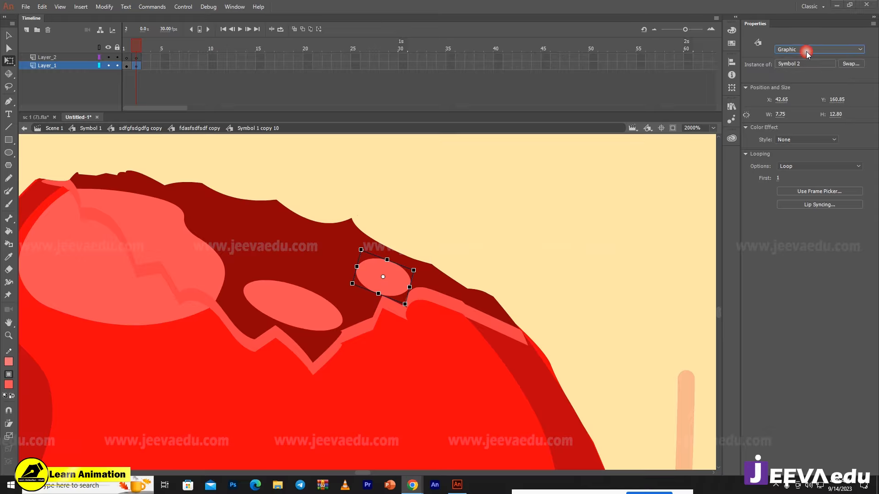
left_click(806, 137)
left_click(798, 189)
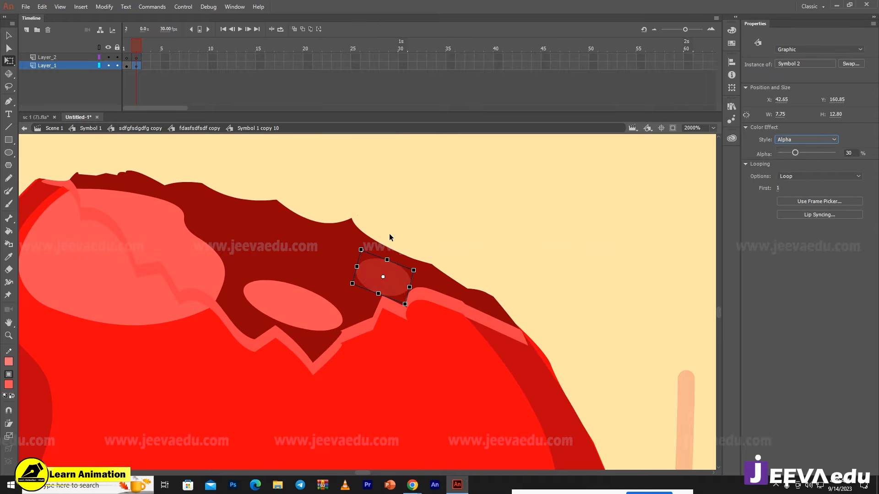
- Replace the opaque ellipse in the bite with an enlarged copy of the translucent ellipse
left_click(297, 305)
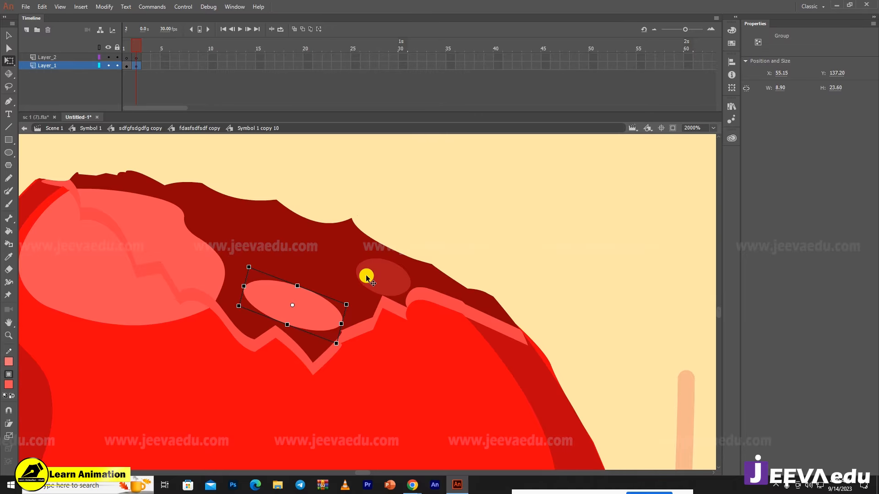
key("Delete")
left_click(387, 279)
left_click_drag(388, 285, 380, 306)
key("v")
- Group the large highlight patch inside the bite and convert it to a graphic symbol
left_click(260, 285)
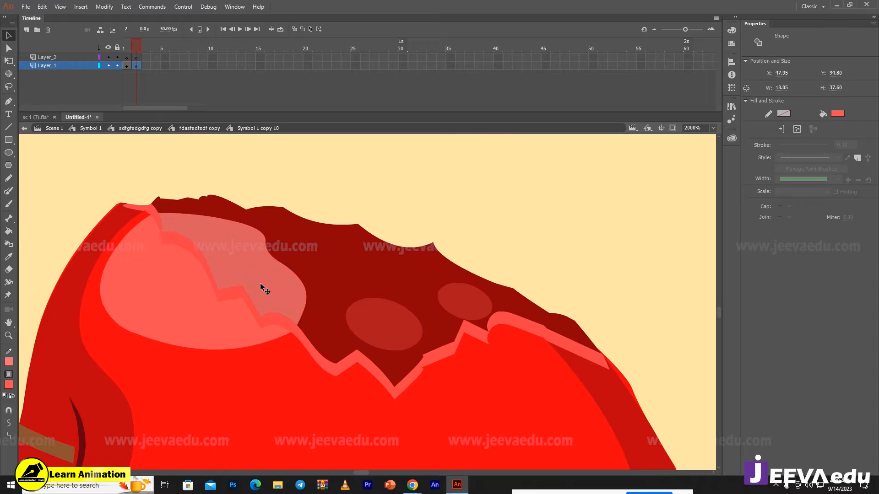
key("ctrl+g")
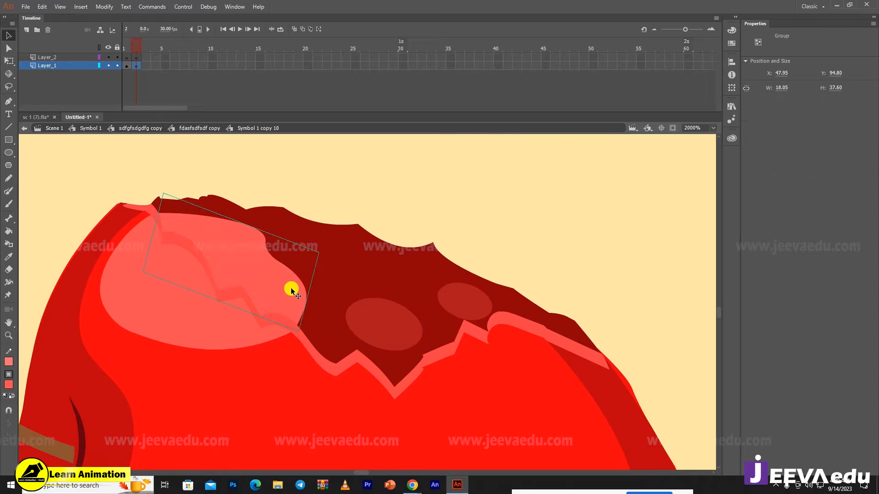
key("F8")
key("Return")
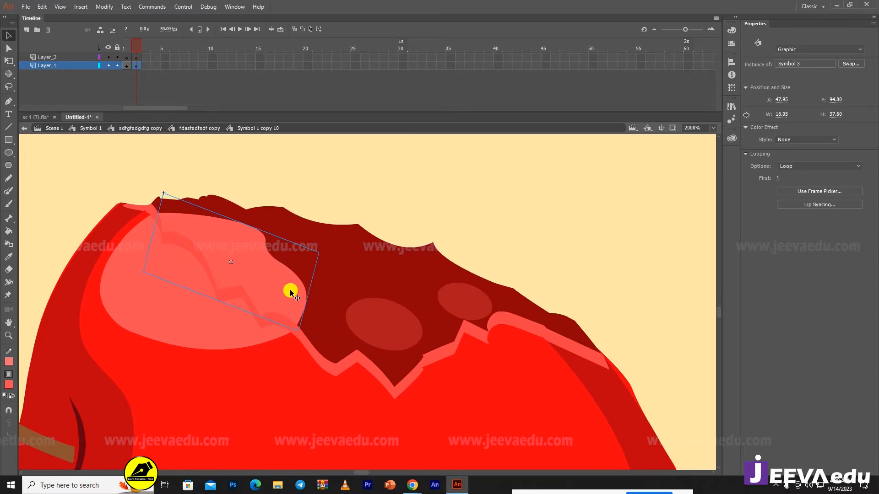
left_click(319, 273)
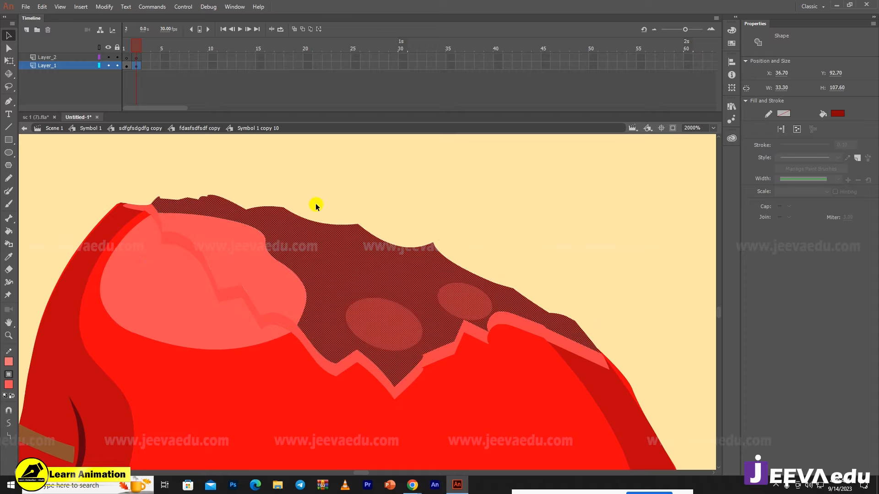
left_click(312, 174)
- Cut the highlight patch symbol and fill the hole under it with the dark red sampled from the bite
left_click(244, 266)
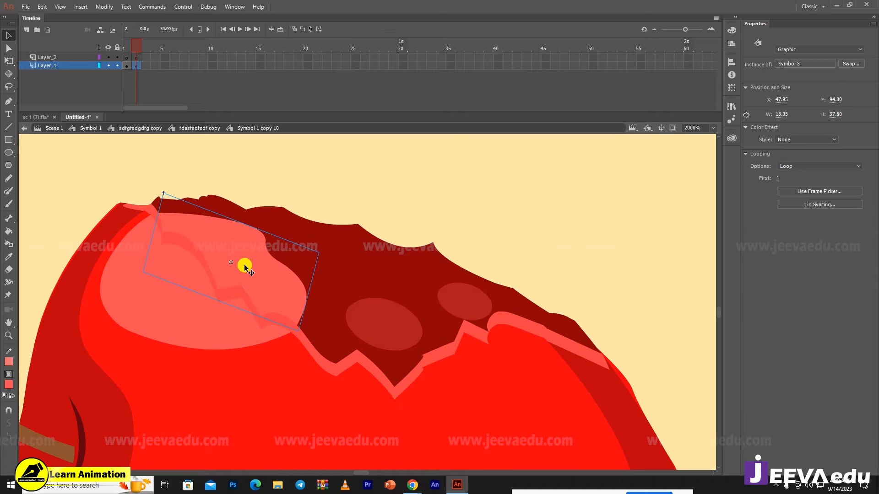
key("Delete")
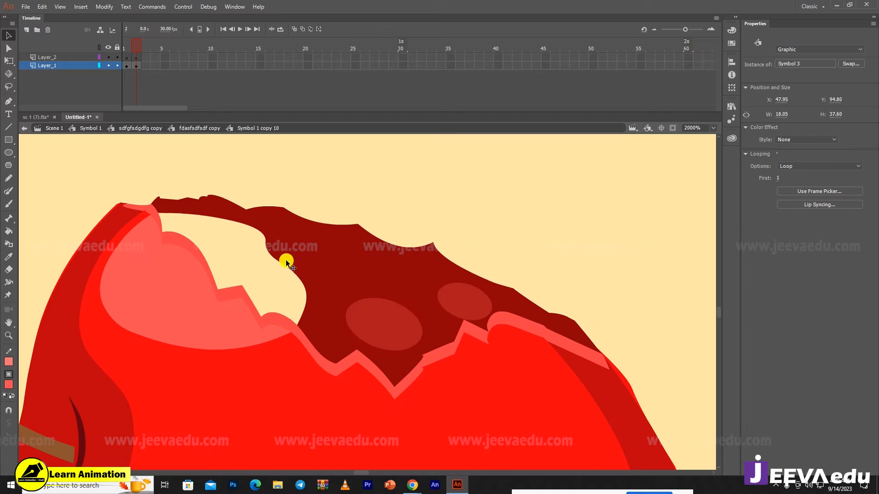
key("i")
left_click(311, 259)
left_click(282, 278)
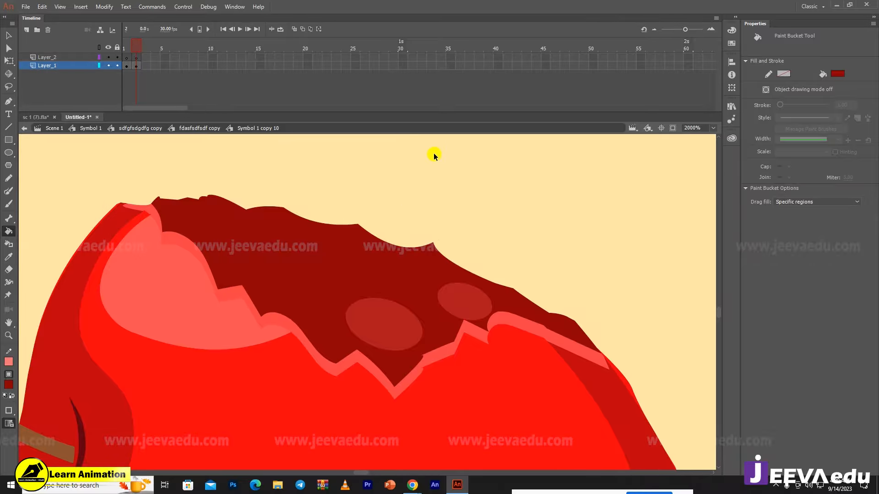
- Paste the highlight patch symbol back in place over the bite and set its colour effect to 30% alpha
key("v")
right_click(463, 182)
left_click(487, 220)
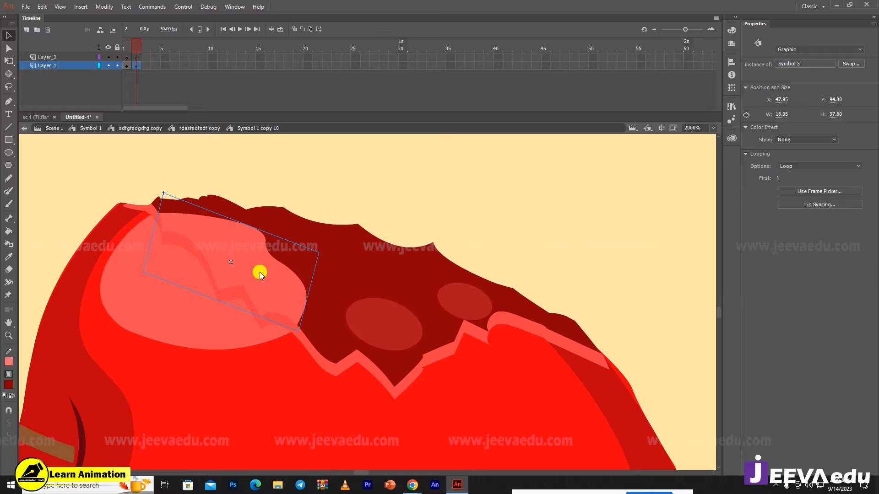
left_click(789, 139)
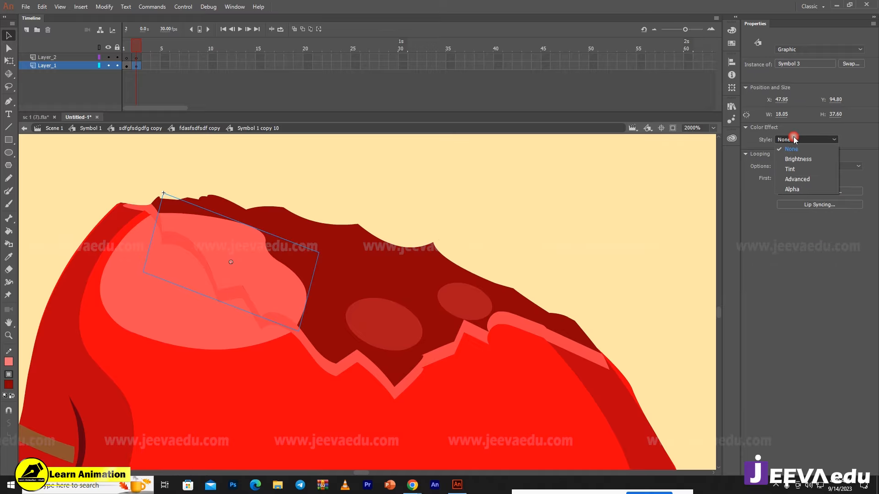
left_click(792, 188)
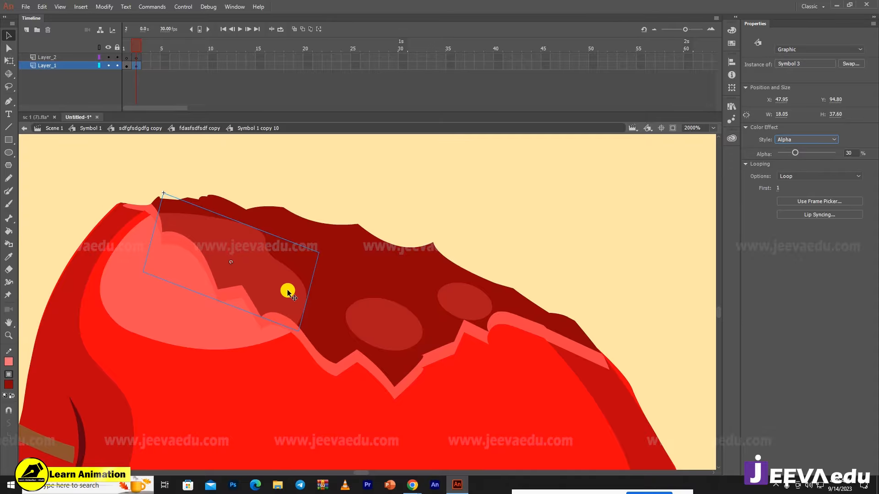
left_click(375, 156)
- Delete the spare whole apple with its stem and leaf beside the boy's shirt in frame 2
key("z")
left_click(375, 318, "alt")
left_click(377, 318, "alt")
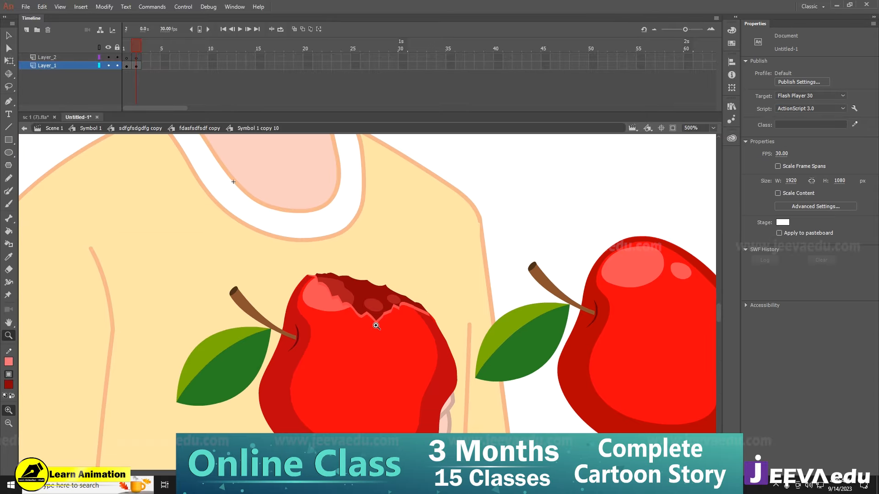
left_click(378, 318, "alt")
left_click(377, 324)
left_click_drag(375, 327, 353, 330)
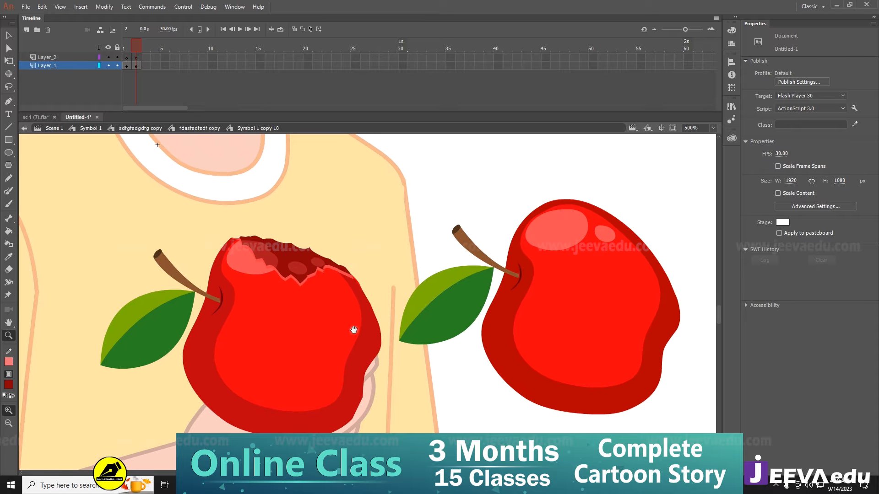
key("v")
left_click_drag(438, 171, 609, 402)
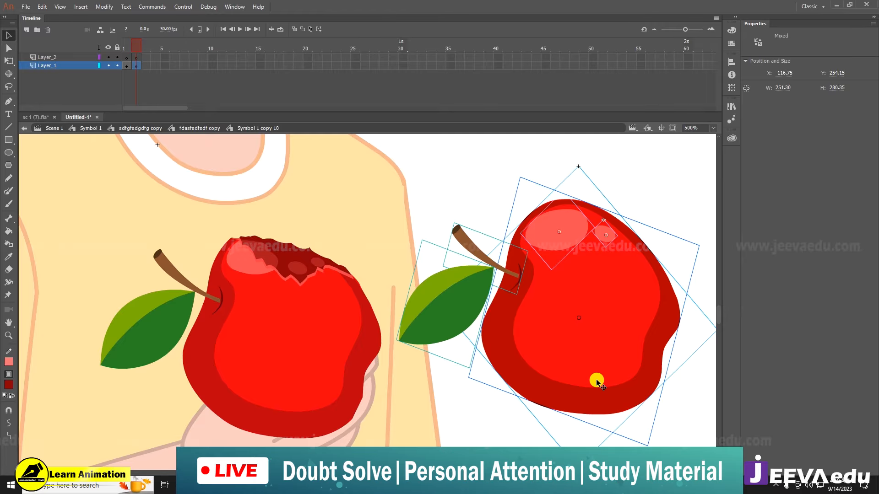
key("Delete")
left_click(586, 374)
- Compare the bitten apple in frame 2 with the whole apple in frame 1, up close and with the arm
left_click_drag(130, 48, 144, 54)
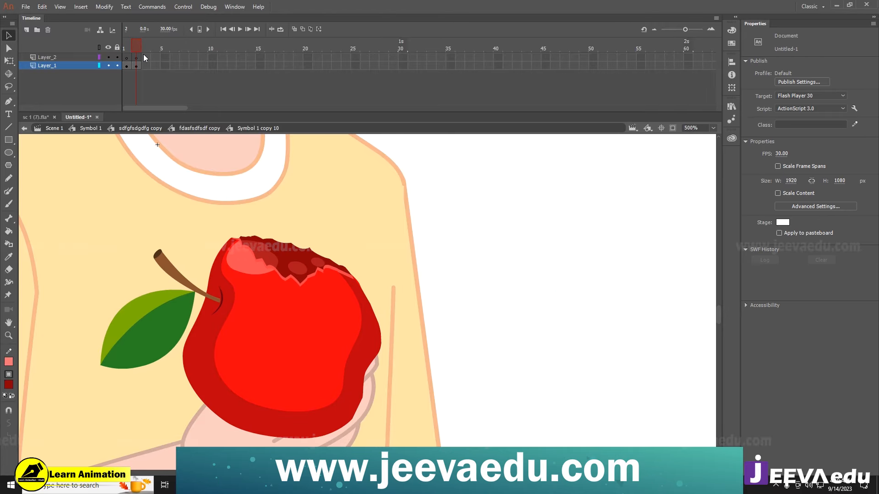
key("z")
left_click(390, 305, "alt")
left_click(388, 307, "alt")
left_click(344, 320)
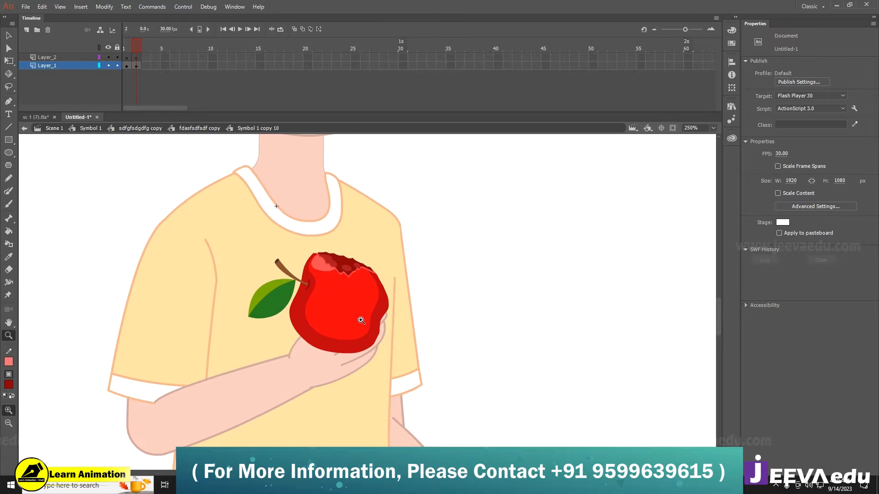
left_click(359, 288)
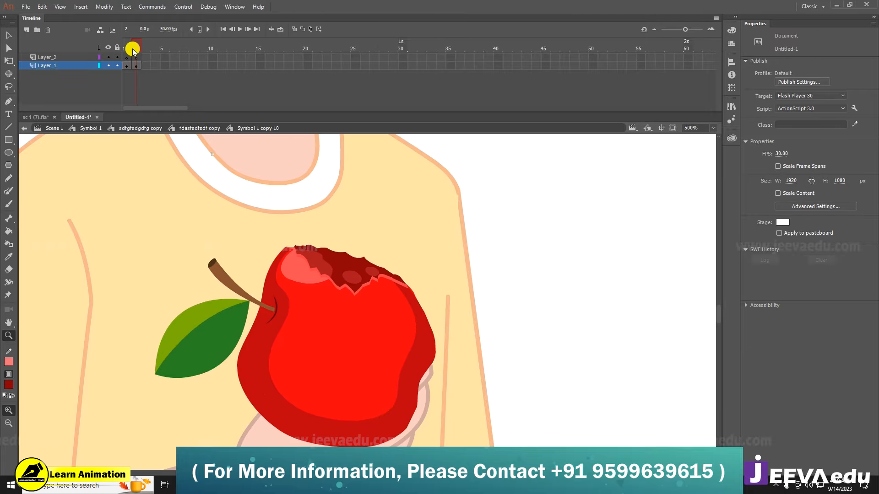
left_click_drag(132, 48, 139, 53)
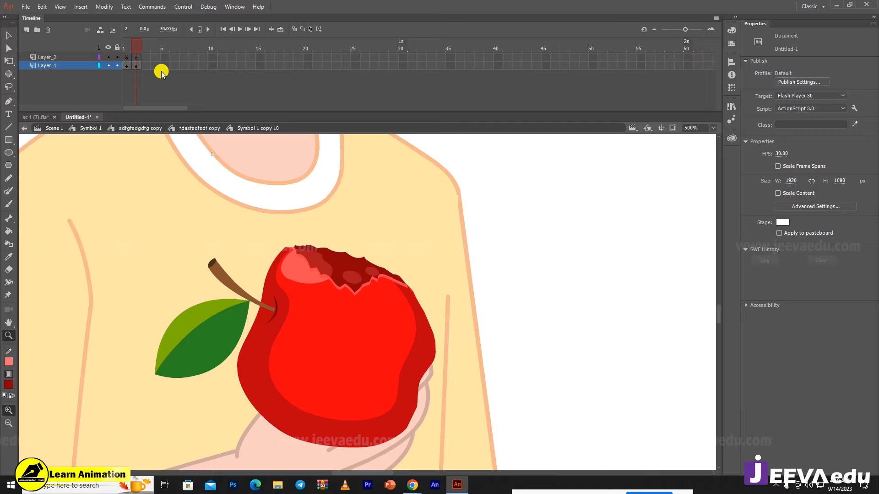
- Delete Layer_2 from the apple symbol and return to the parent forearm symbol
left_click(53, 58)
left_click(48, 30)
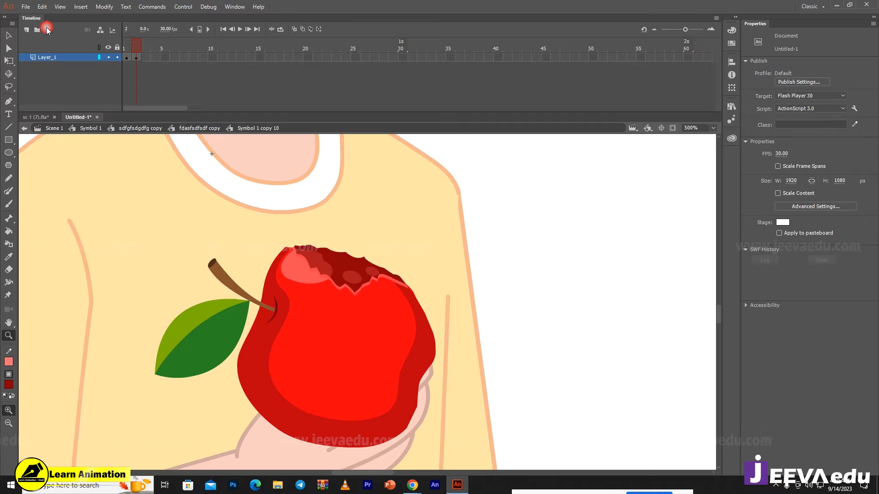
left_click(412, 321, "alt")
key("v")
double_click(424, 333)
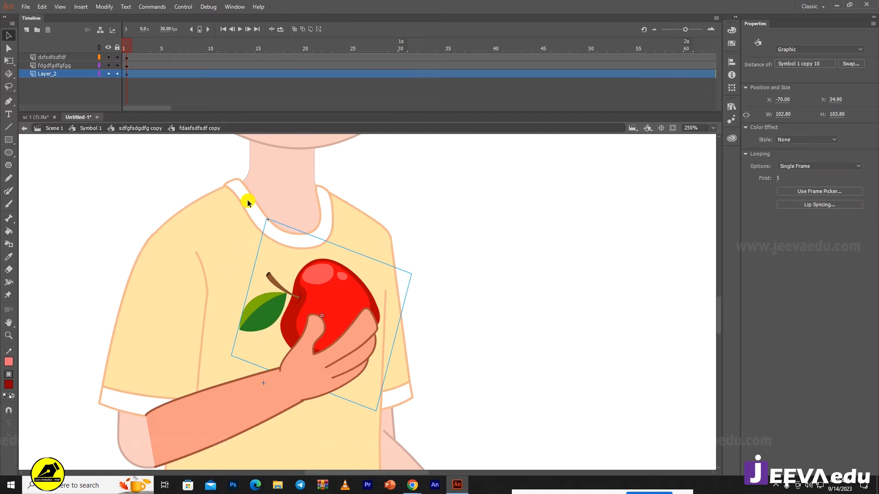
- Leave the nested arm symbols and return to Symbol 1, which holds the whole boy
left_click(141, 128)
key("z")
left_click(382, 347, "alt")
left_click(382, 347, "alt")
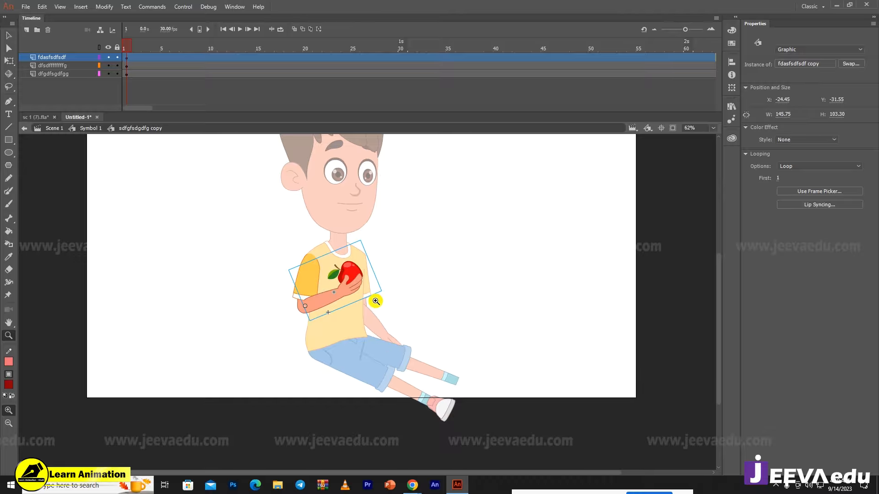
key("v")
double_click(421, 257)
left_click_drag(434, 365, 420, 390)
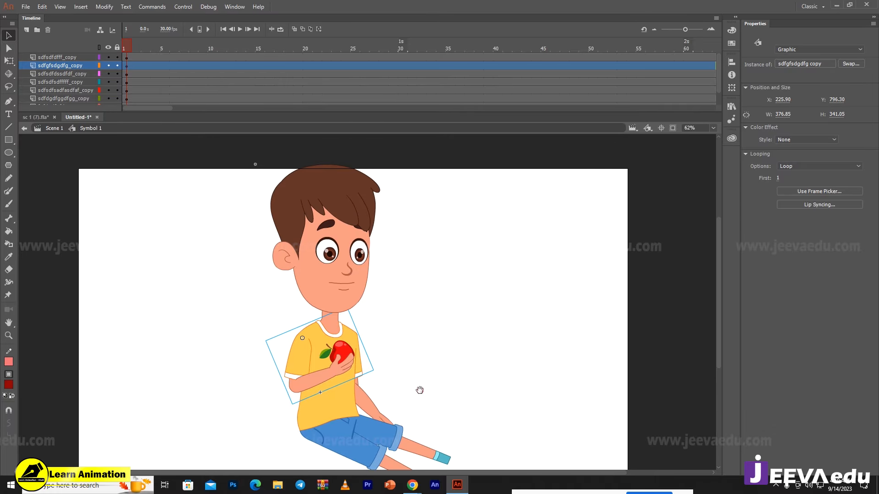
left_click(397, 306)
- Rotate the boy's head clockwise about the neck so that it tilts forward towards the apple
key("z")
left_click(371, 312, "alt")
left_click(379, 315)
left_click_drag(384, 321, 372, 349)
key("v")
left_click(323, 267)
key("q")
left_click_drag(348, 161, 364, 185)
key("z")
left_click(327, 288)
left_click_drag(373, 287, 329, 301)
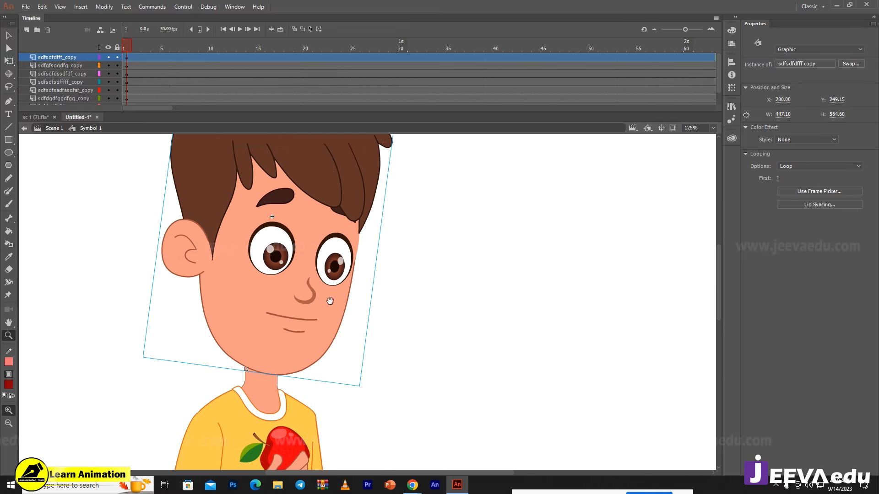
key("v")
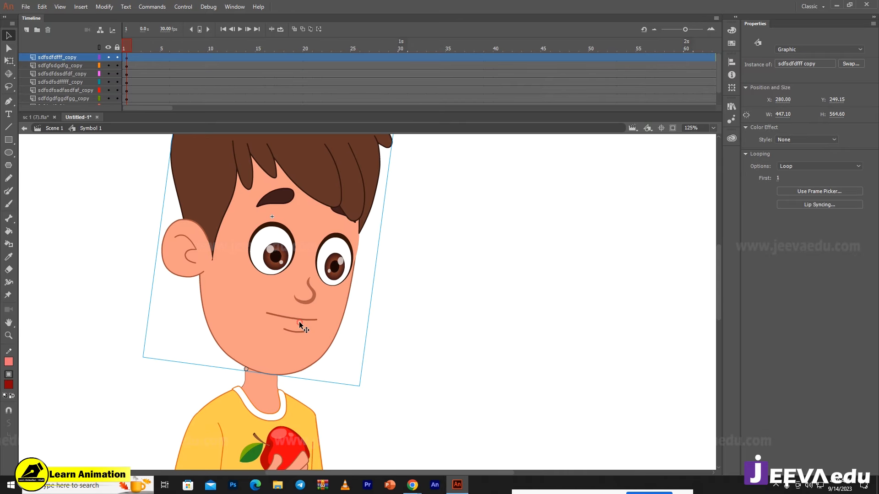
- Open the mouth symbol nested inside the boy's head symbol and select the mouth, checking its first frames
double_click(300, 320)
left_click(301, 318)
double_click(301, 318)
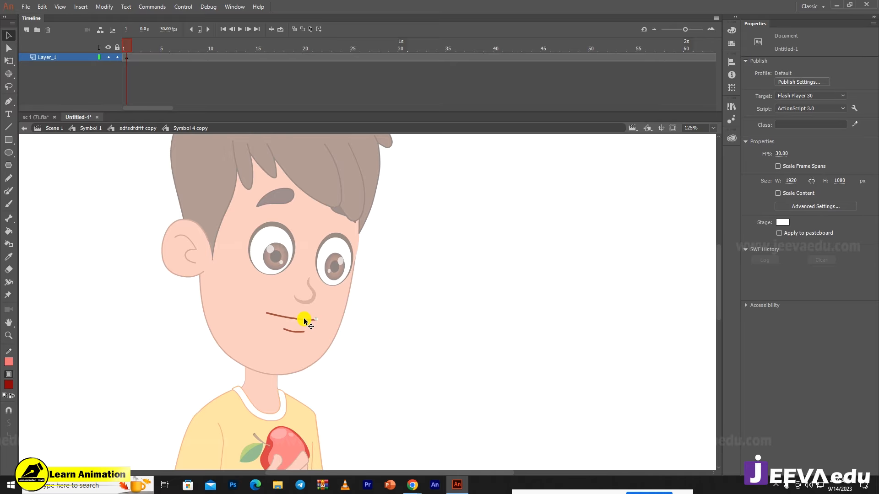
left_click(304, 318)
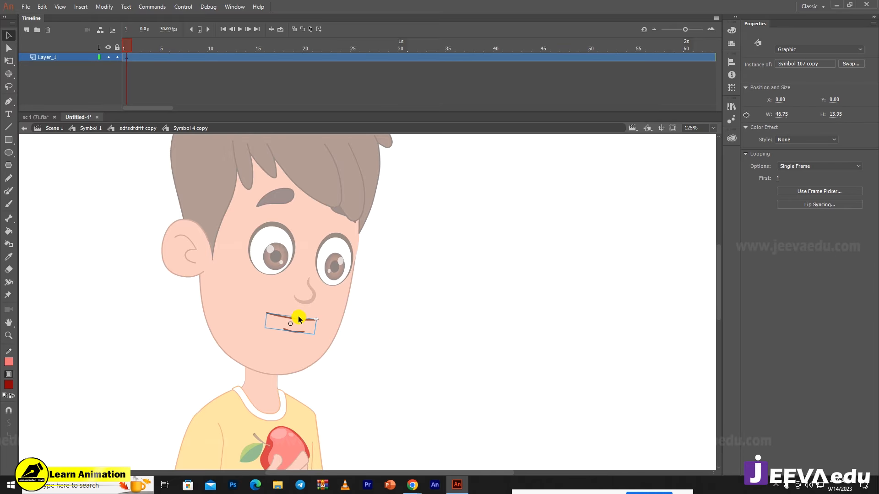
left_click_drag(128, 42, 139, 58)
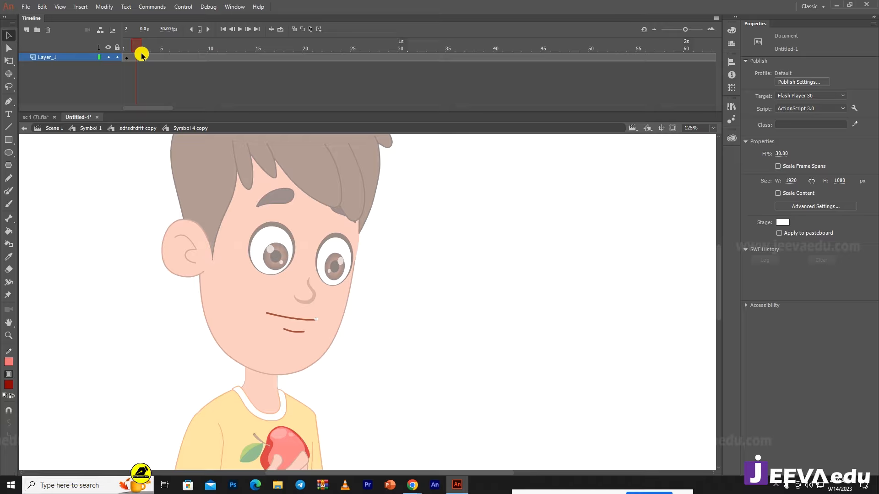
double_click(140, 57)
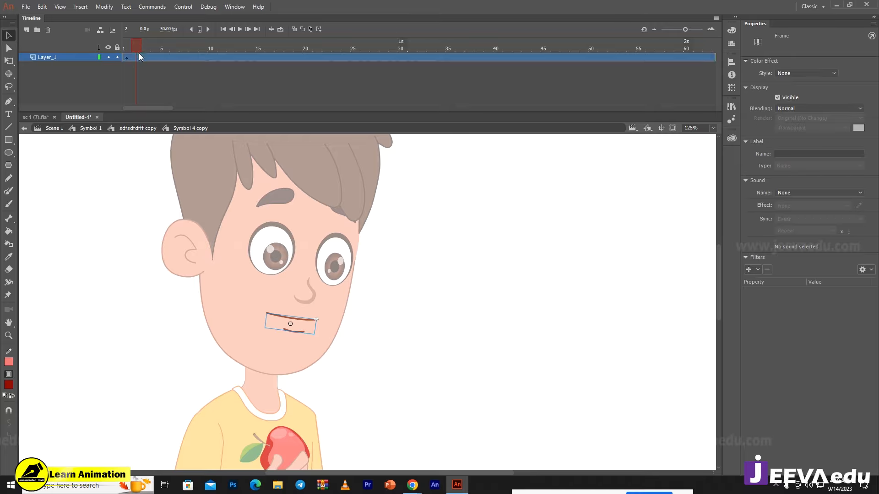
left_click_drag(134, 49, 256, 62)
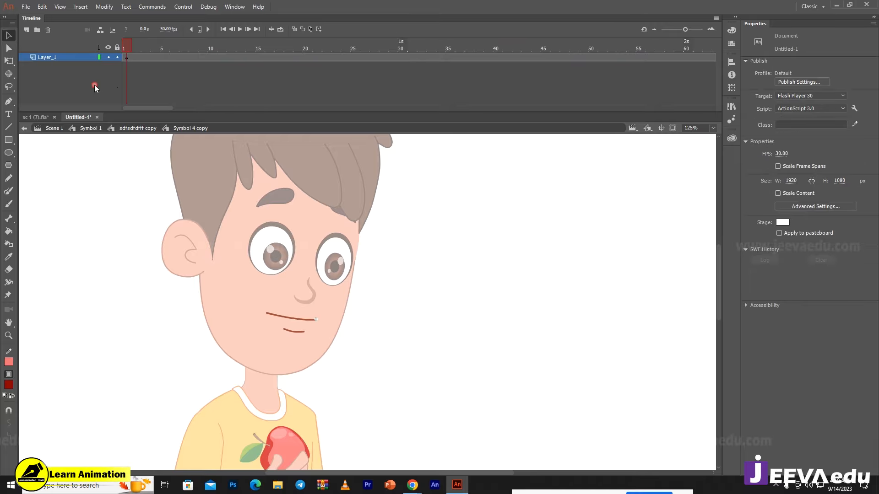
left_click(294, 322)
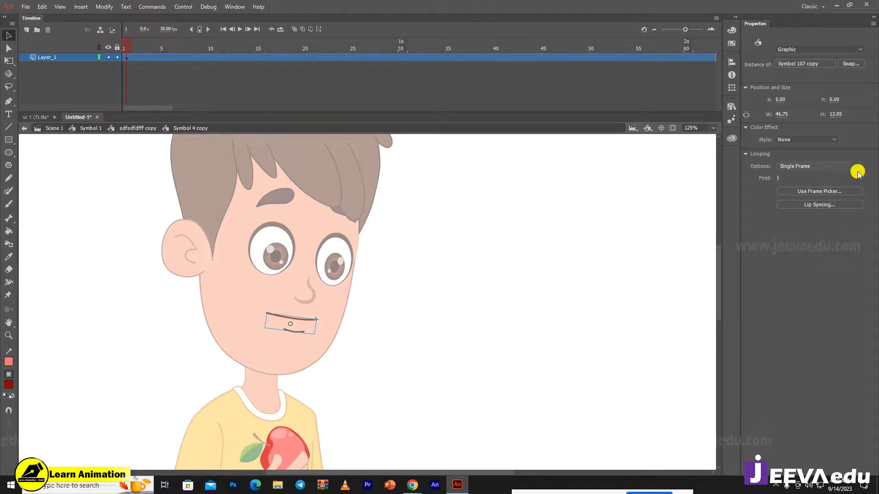
- Add a new layer above Layer_1 in the mouth symbol and give it a blank keyframe at frame 17
left_click_drag(140, 49, 261, 69)
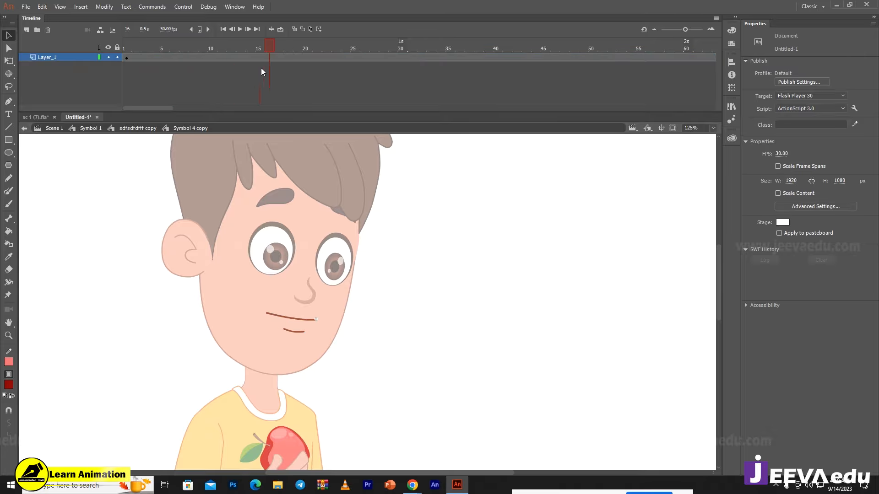
left_click(28, 30)
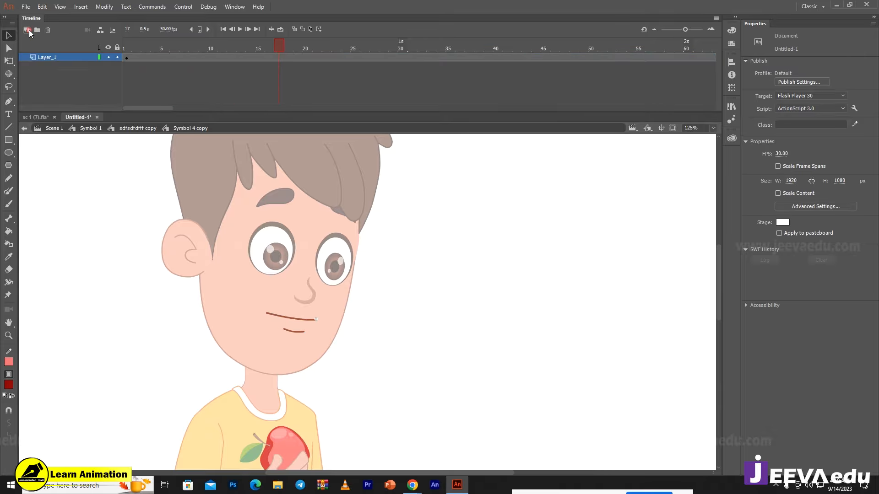
left_click(279, 57)
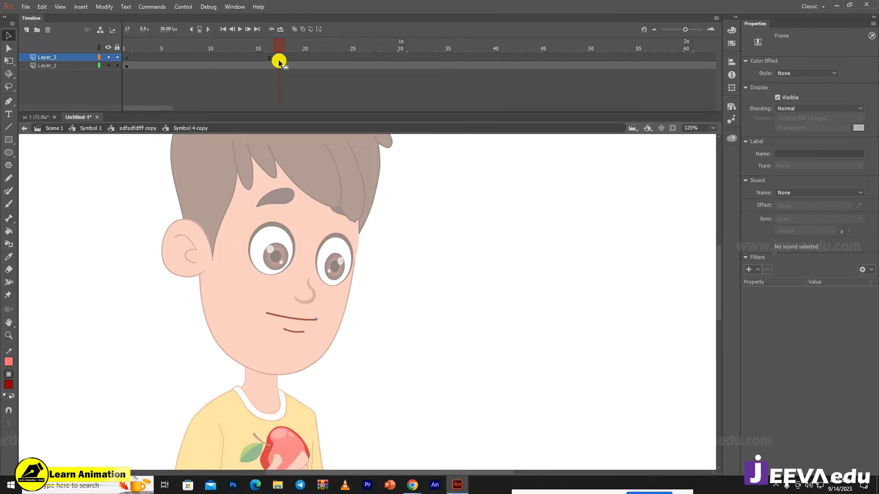
- Examine the closed mouth's two lines up close and in relation to the whole face
key("z")
left_click(307, 319)
left_click_drag(341, 361, 333, 369)
key("b")
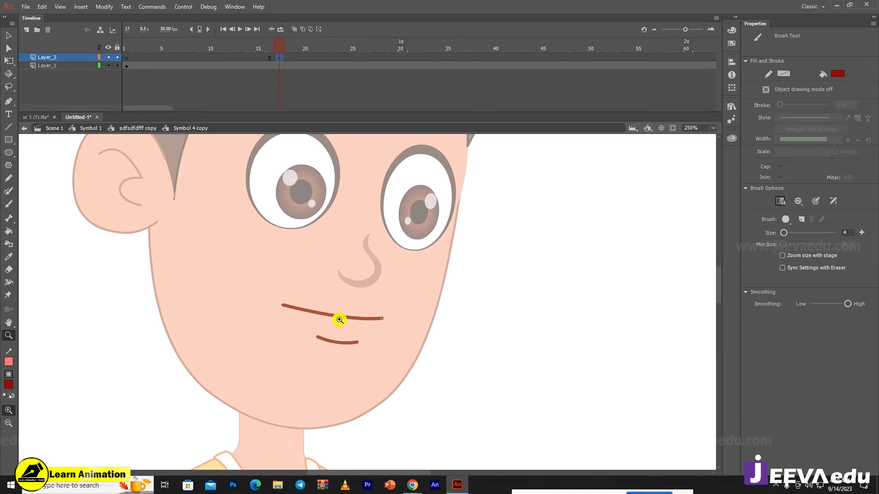
key("z")
left_click(340, 320)
key("v")
left_click(372, 300)
key("Escape")
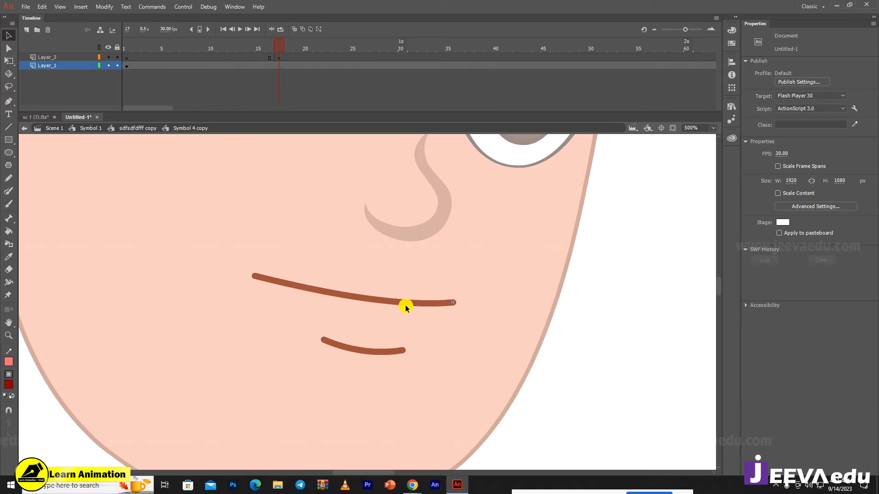
key("z")
left_click(392, 304, "alt")
left_click(384, 318, "alt")
left_click(270, 64)
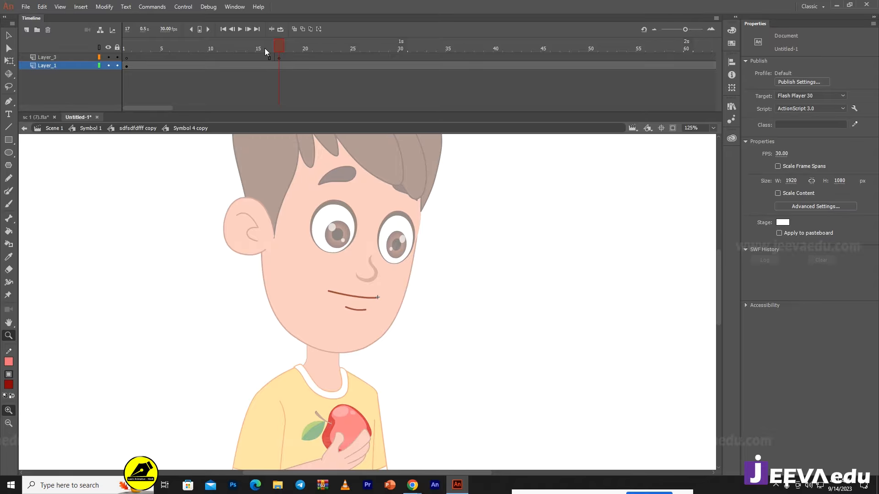
- Copy the mouth from Layer_1 and paste it in place on Layer_3 at frame 17
left_click(279, 57)
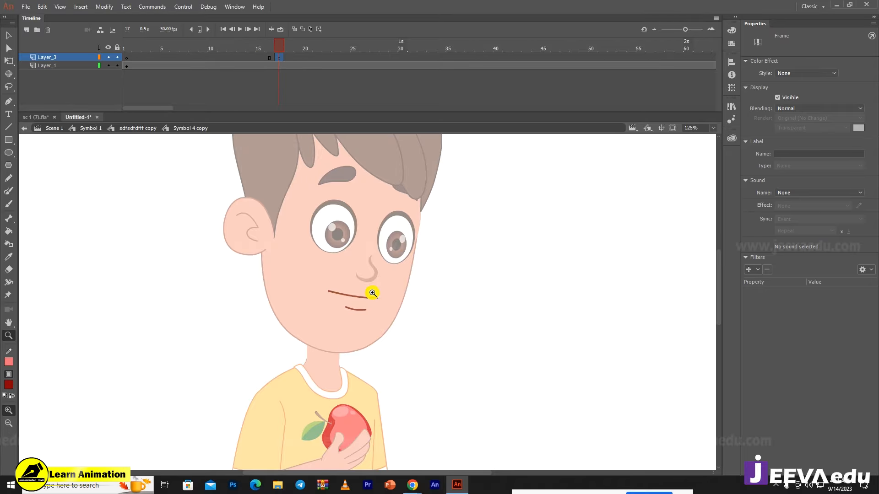
key("v")
left_click(369, 300)
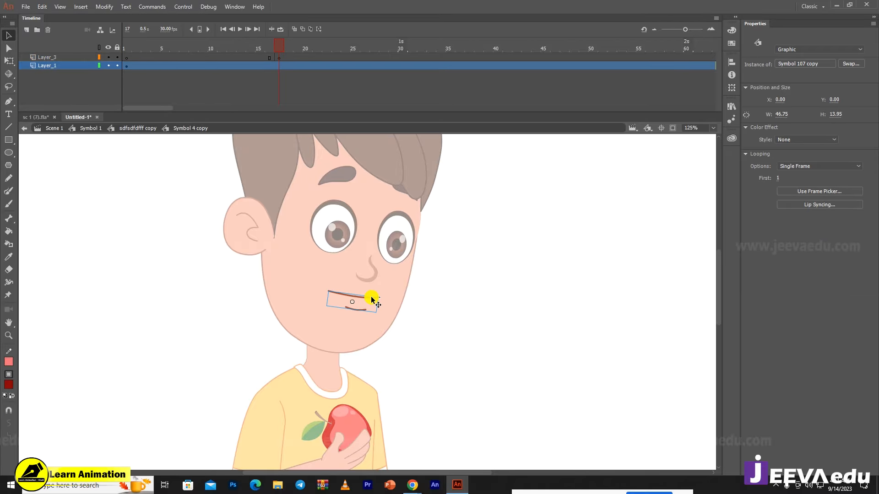
left_click(281, 58)
right_click(465, 189)
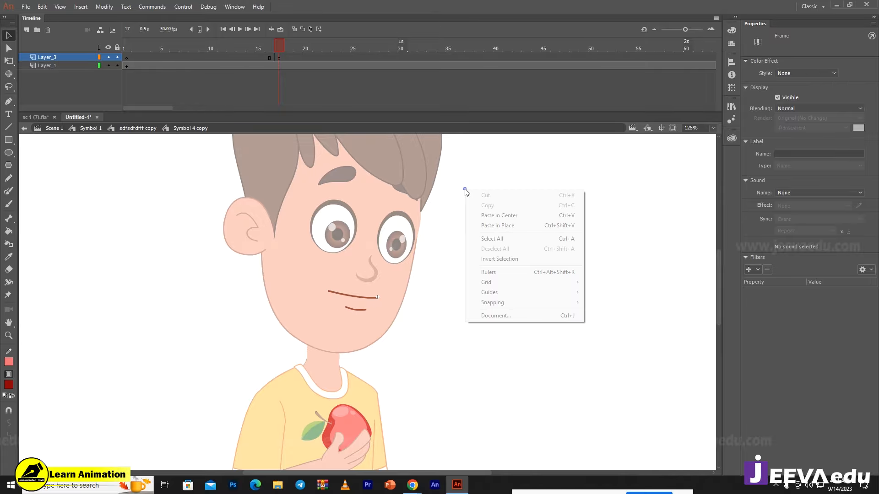
left_click(488, 225)
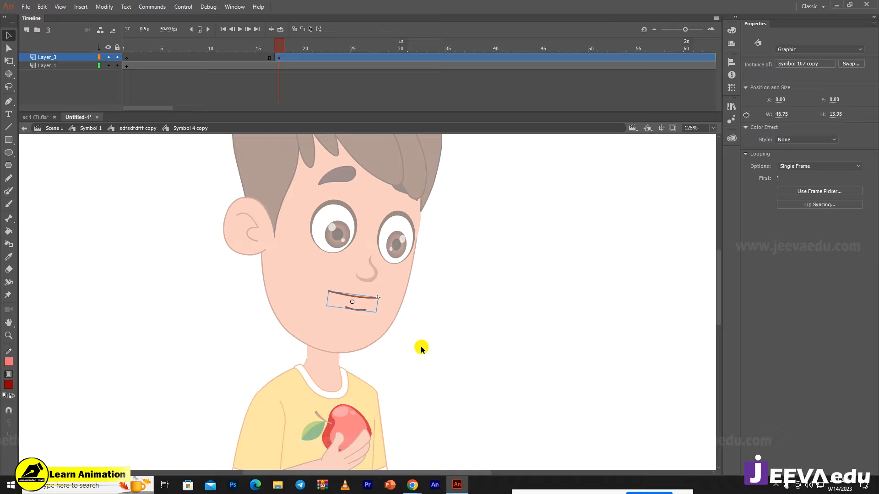
- Lock Layer_1 and move the pasted mouth's frame 17 keyframe from Layer_3 onto Layer_1
key("z")
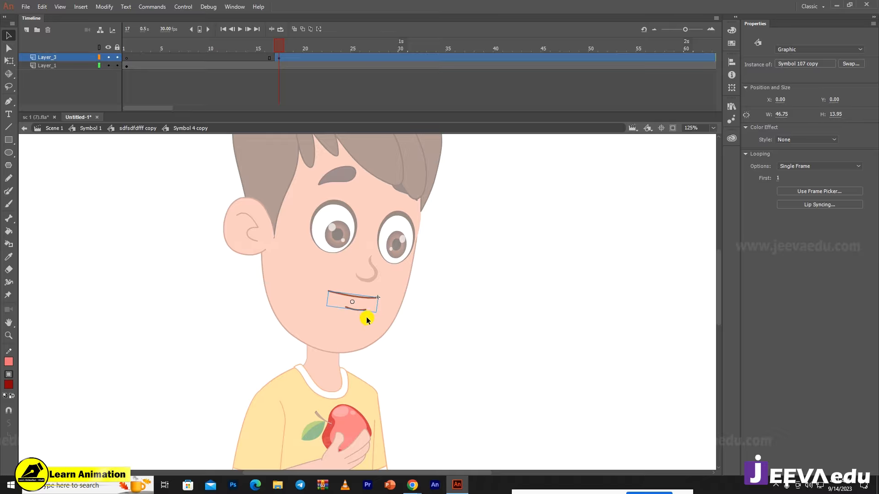
left_click(365, 303)
left_click(117, 65)
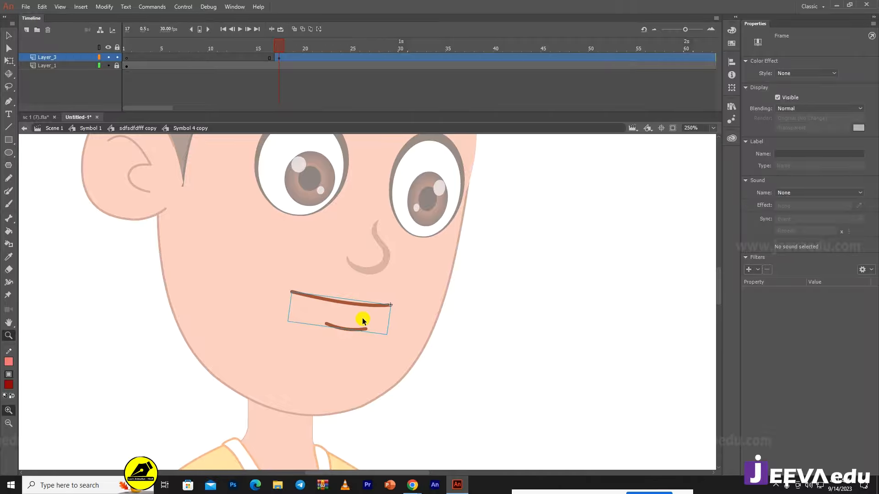
mouse_move(274, 49)
left_mouse_down()
mouse_move(266, 50)
mouse_move(277, 50)
left_mouse_up()
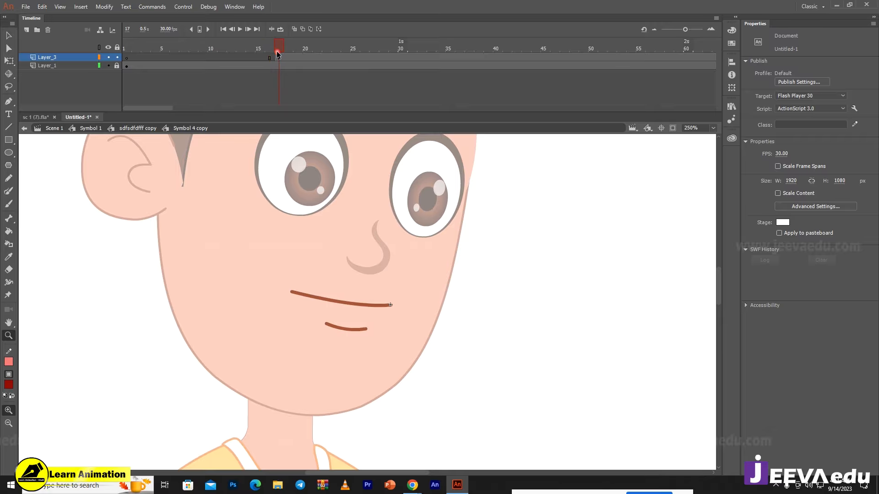
left_click(279, 57)
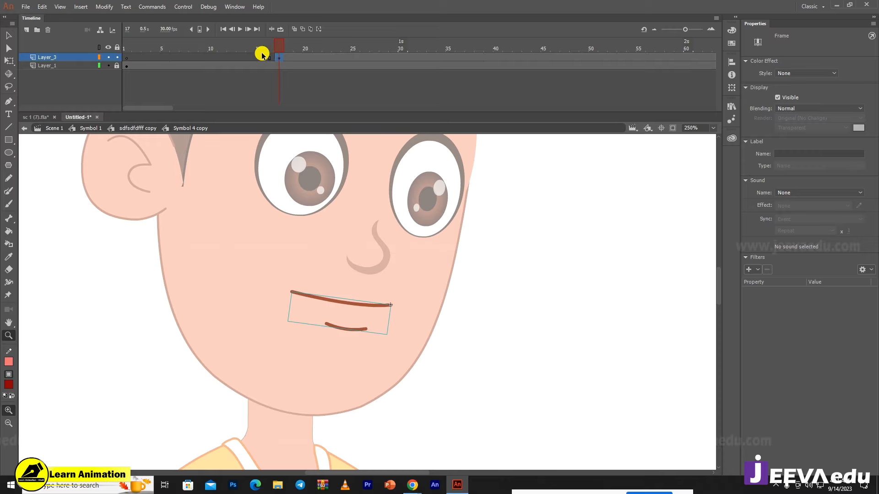
left_click(278, 65)
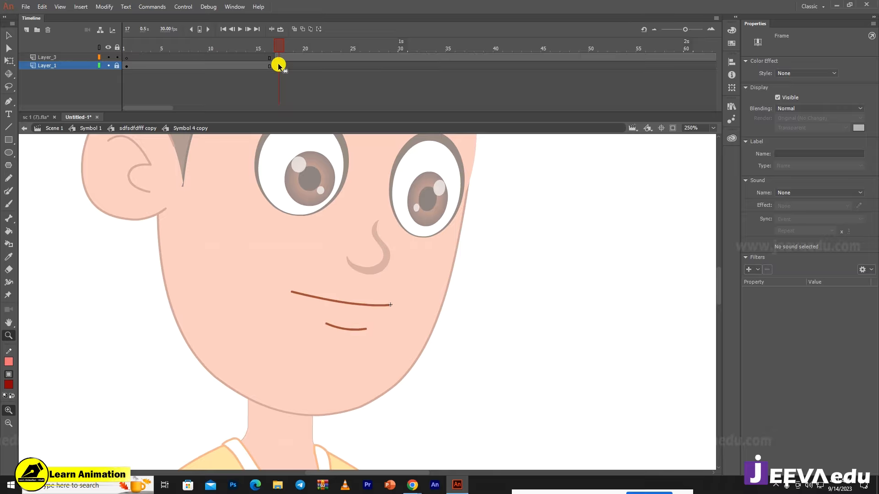
left_click(281, 57)
left_click(280, 66)
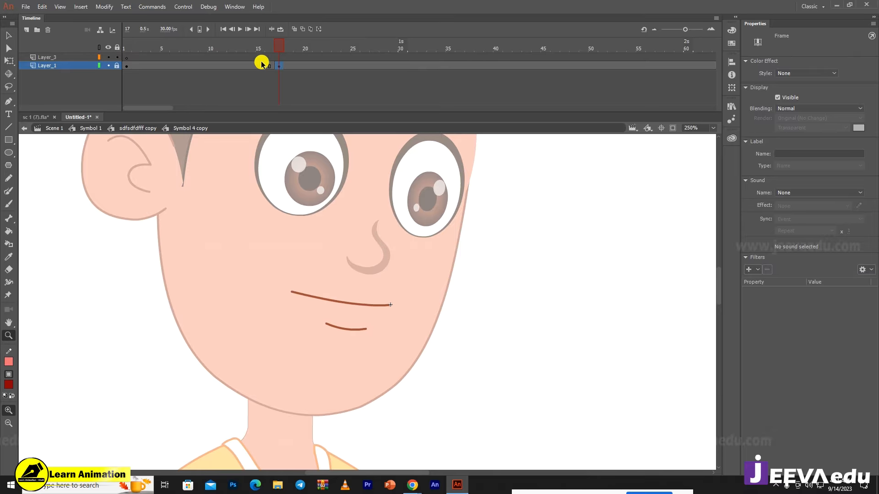
- Compare frame 15 with the new mouth keyframe, unlock Layer_1 and return to its frame 17
left_click_drag(278, 48, 263, 51)
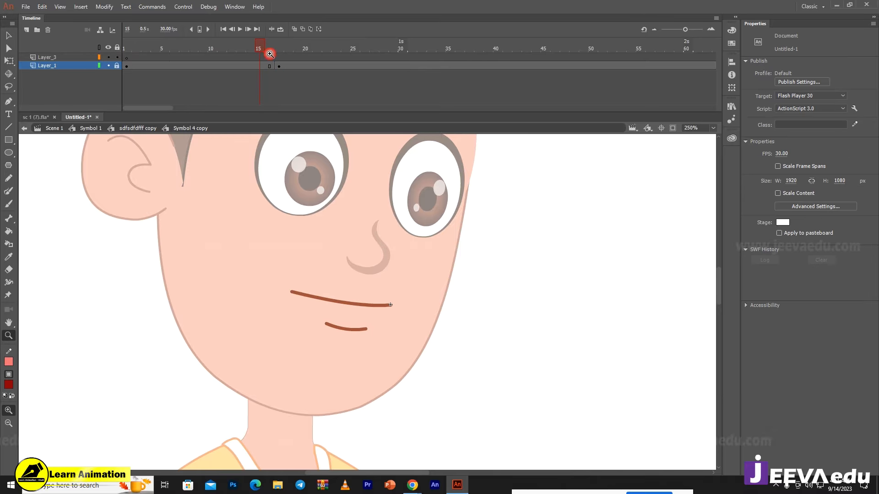
key("v")
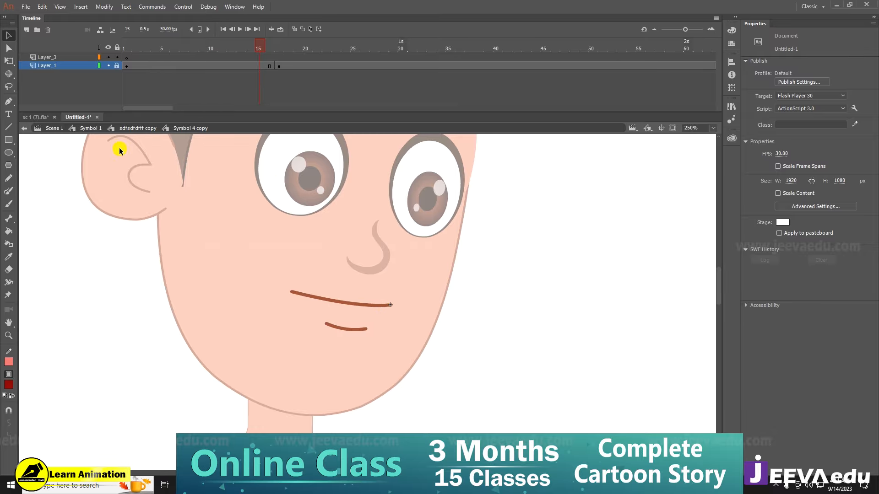
left_click(117, 66)
left_click(280, 66)
key("F6")
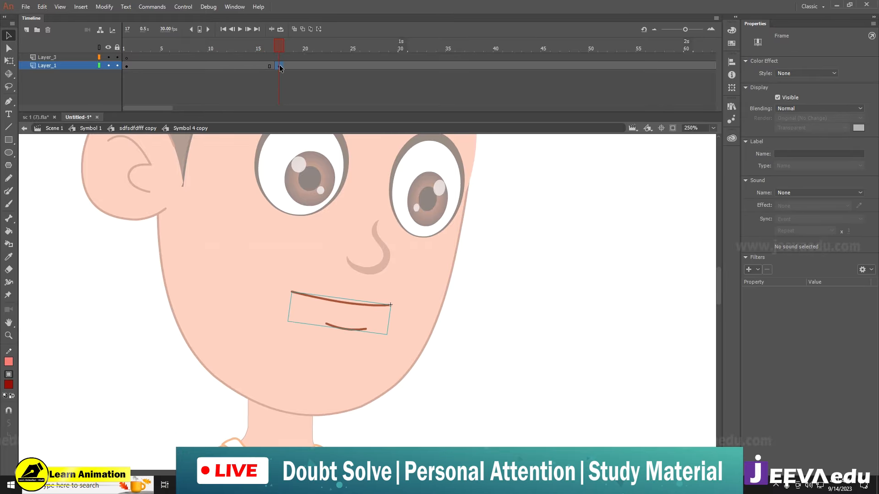
left_click(277, 46)
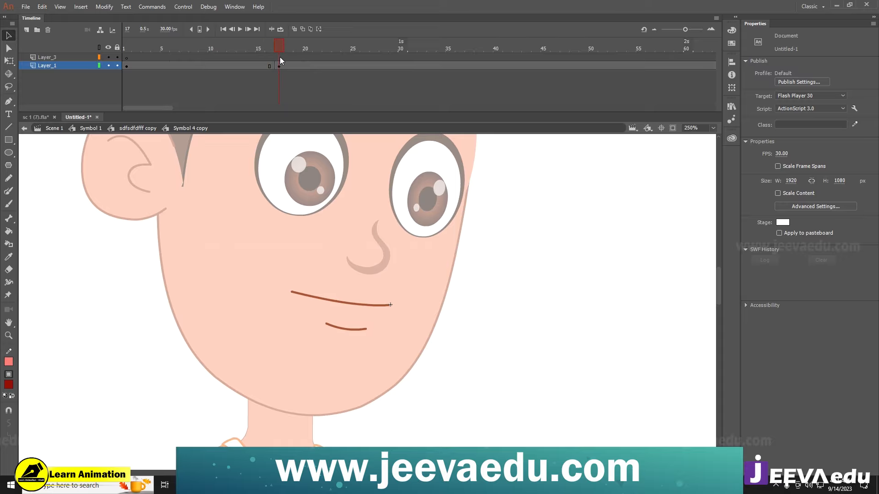
- Compare the mouth's line thickness and object type between frames 16 and 17 up close
key("z")
left_click(343, 311)
key("v")
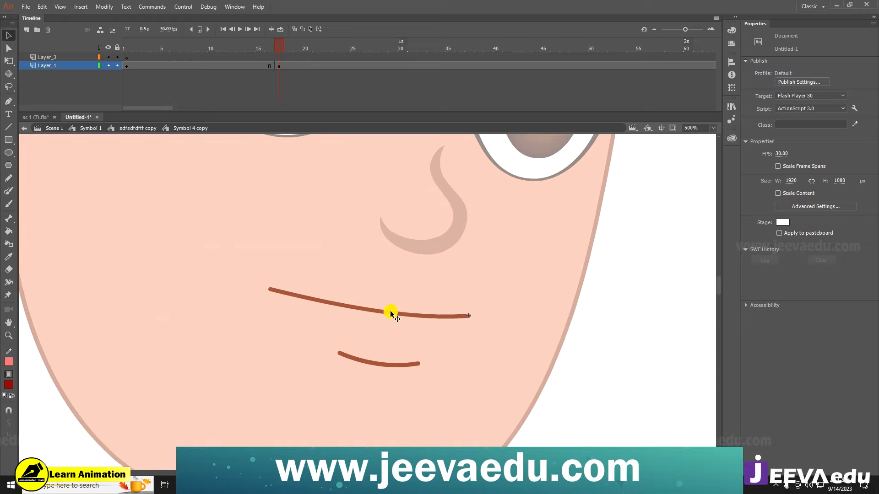
left_click(391, 310)
left_click(270, 51)
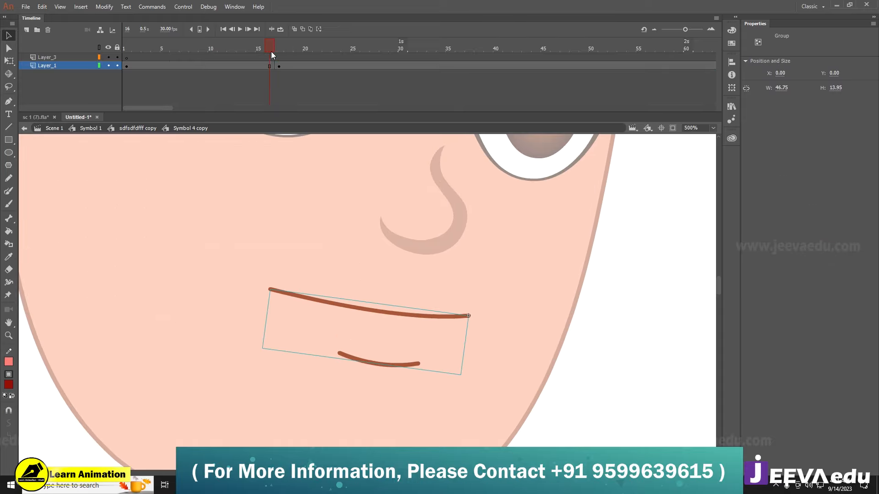
left_click(402, 315)
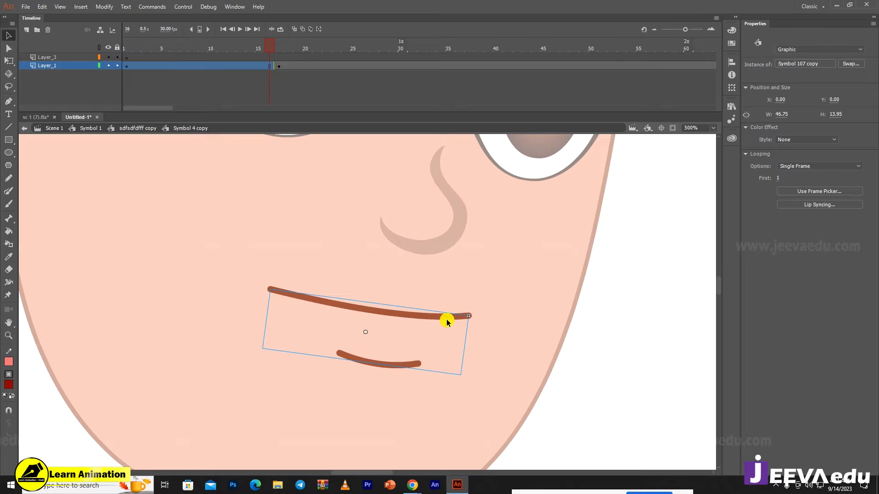
left_click(280, 48)
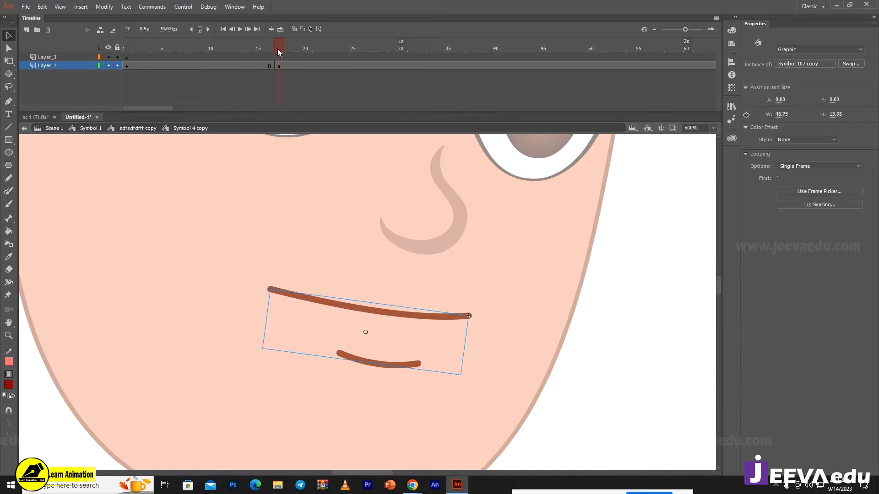
- Break the mouth group at frame 17 apart into raw lines and set their stroke size to 1.25
left_click(413, 316)
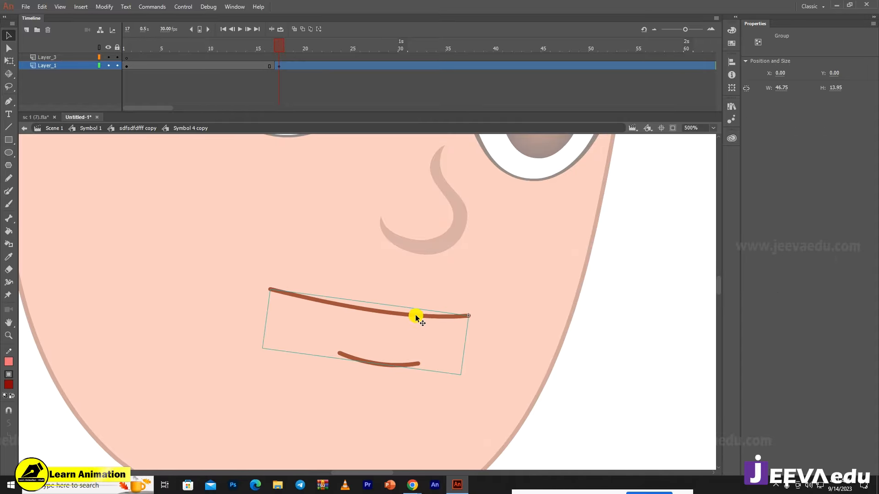
key("ctrl+b")
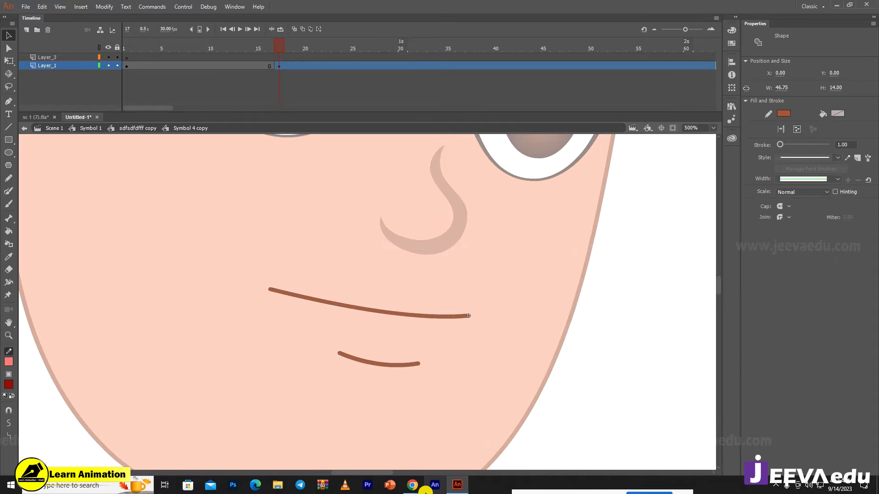
left_click(843, 145)
type("1")
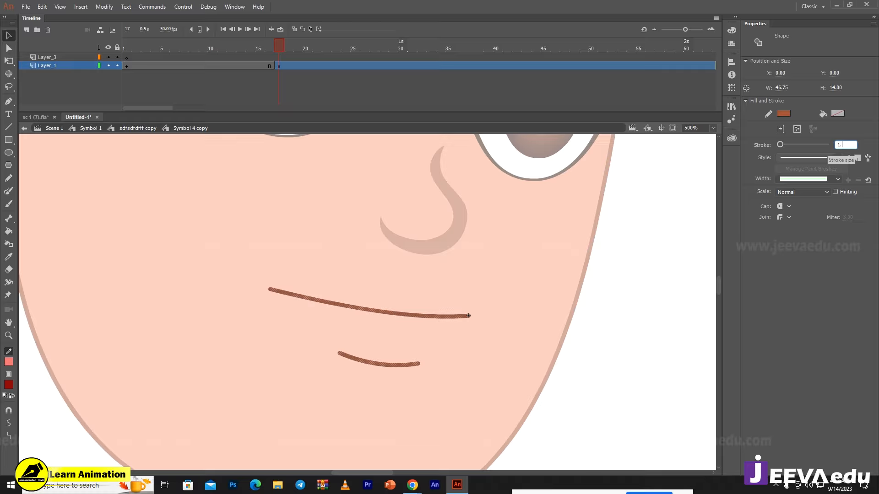
key("Return")
left_click(267, 48)
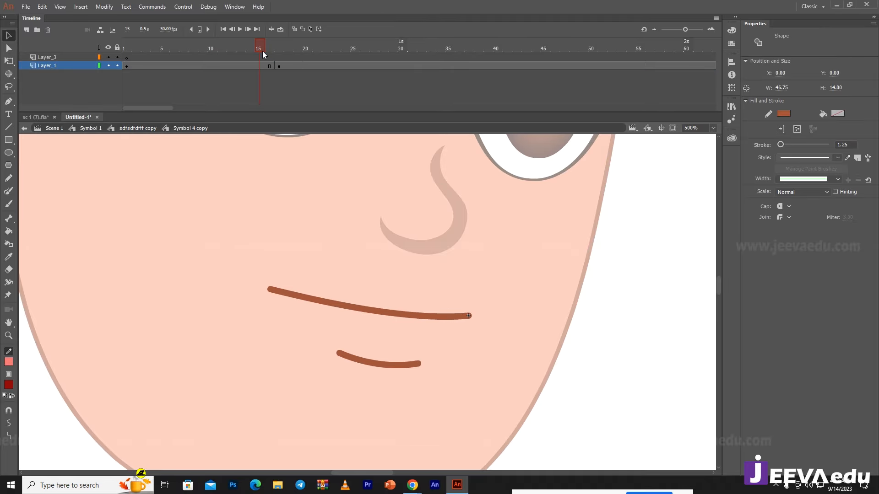
left_click(279, 66)
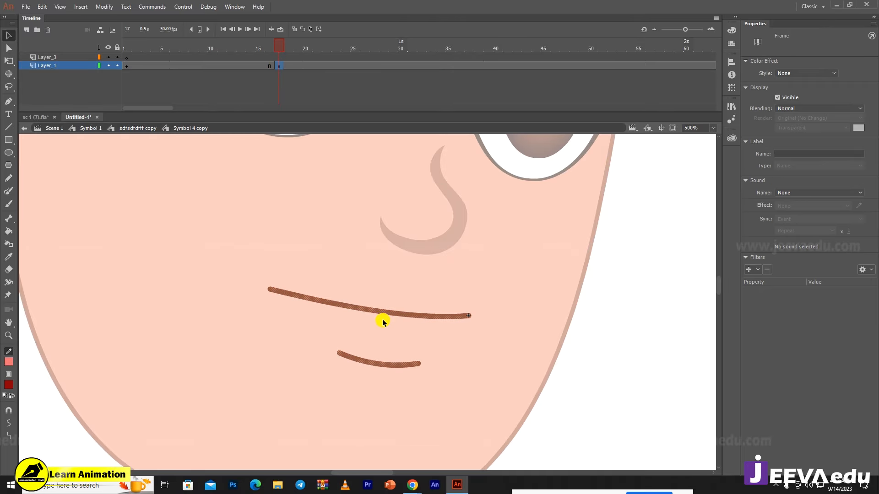
- Set the stroke size of both mouth lines at frame 17 to 1.35
mouse_move(548, 249)
left_mouse_down()
mouse_move(261, 417)
mouse_move(220, 413)
left_mouse_up()
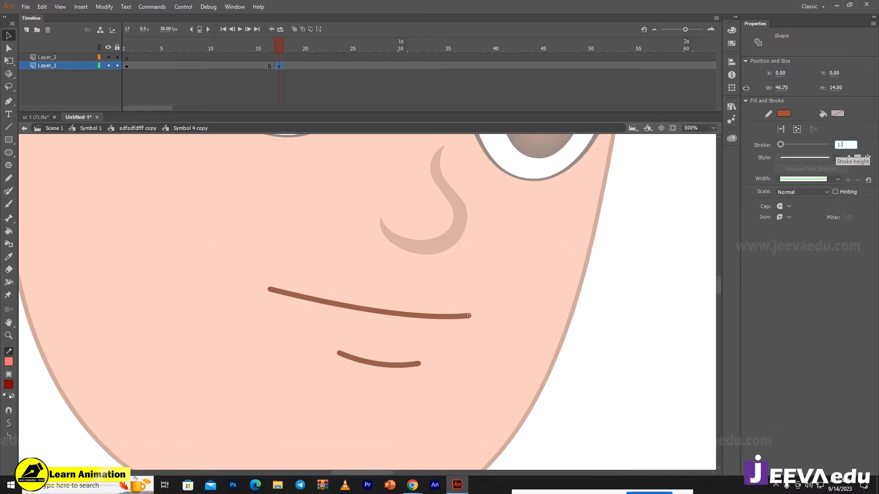
left_click(834, 145)
left_click(262, 79)
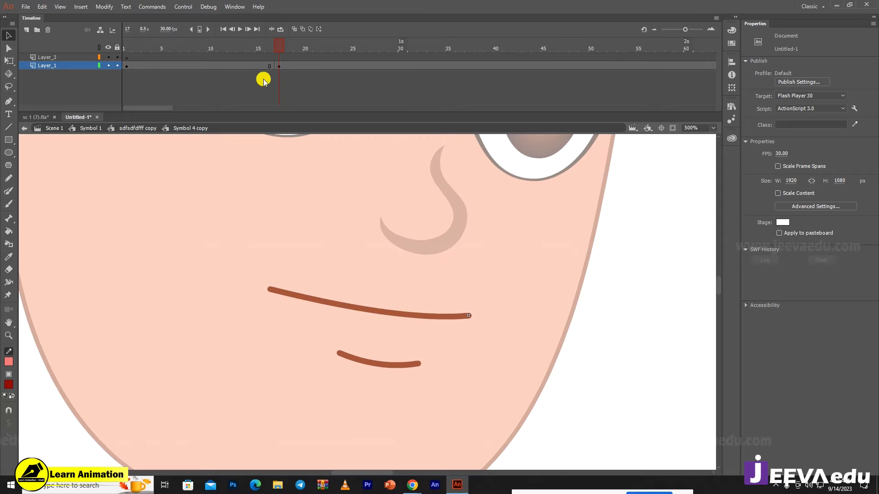
- Convert the frame 17 mouth lines into a graphic symbol and open that symbol for editing
left_click(277, 46)
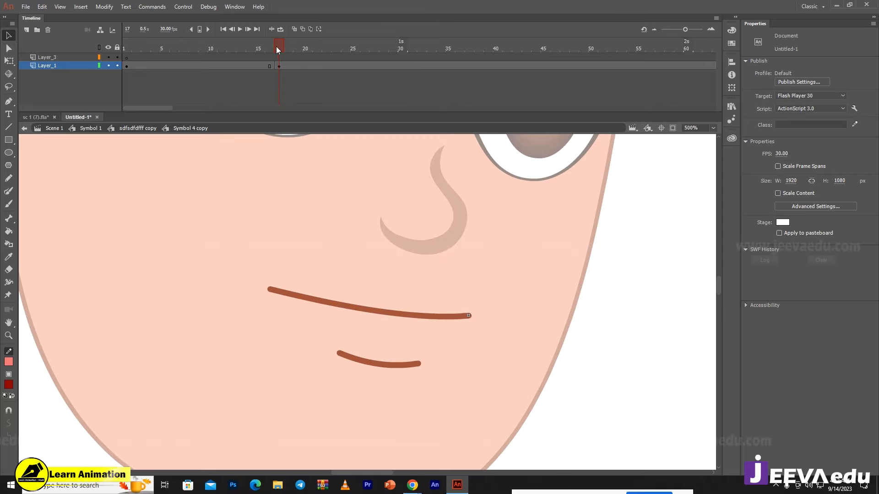
left_click(279, 77)
left_click(279, 65)
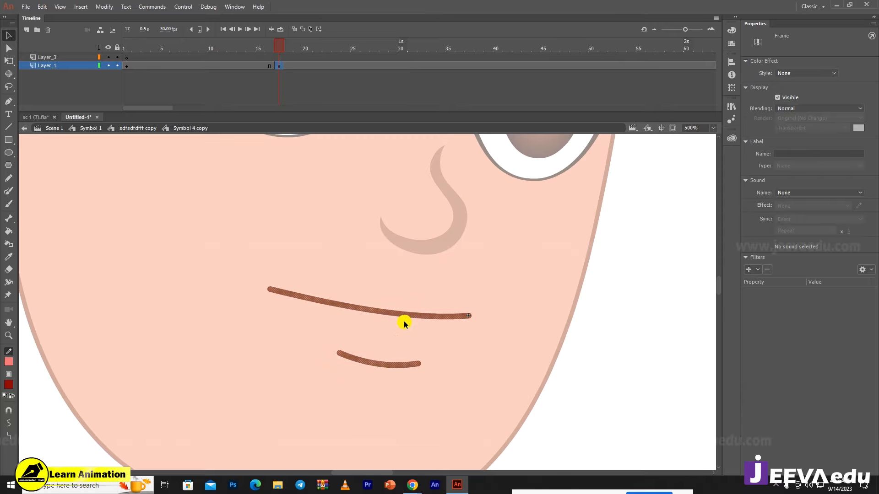
key("F8")
key("Return")
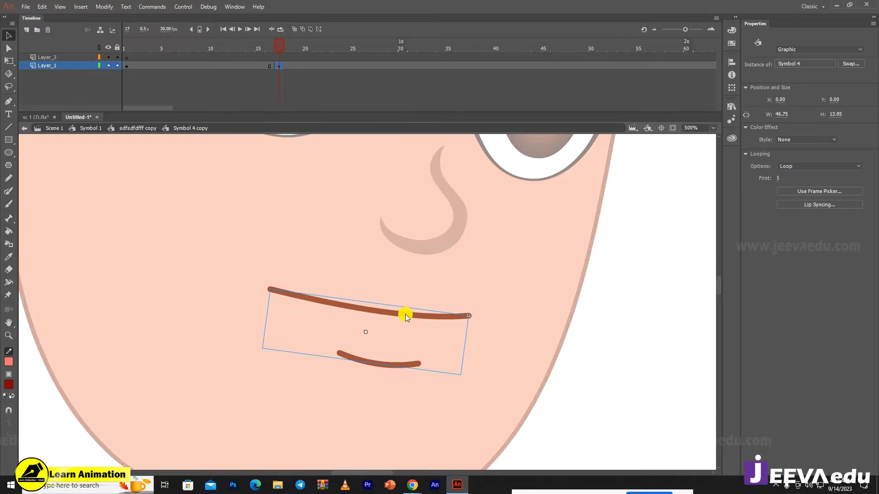
double_click(405, 314)
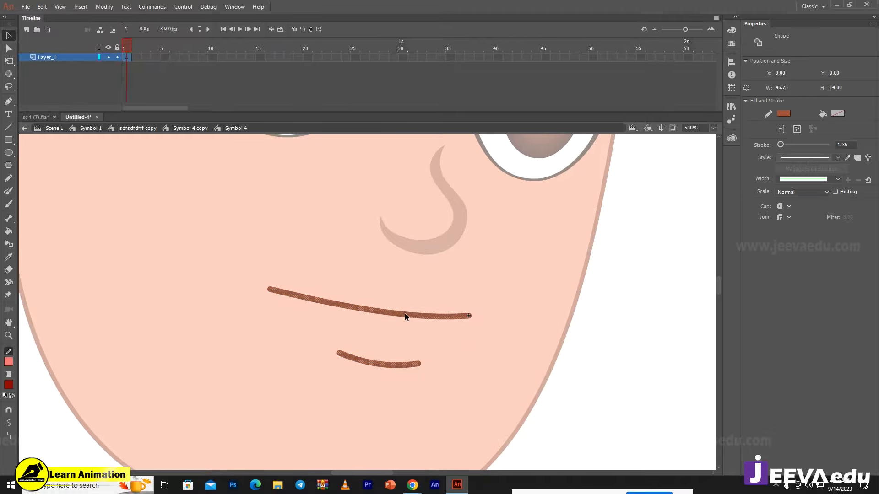
double_click(242, 309)
mouse_move(283, 49)
left_mouse_down()
mouse_move(261, 51)
mouse_move(283, 53)
left_mouse_up()
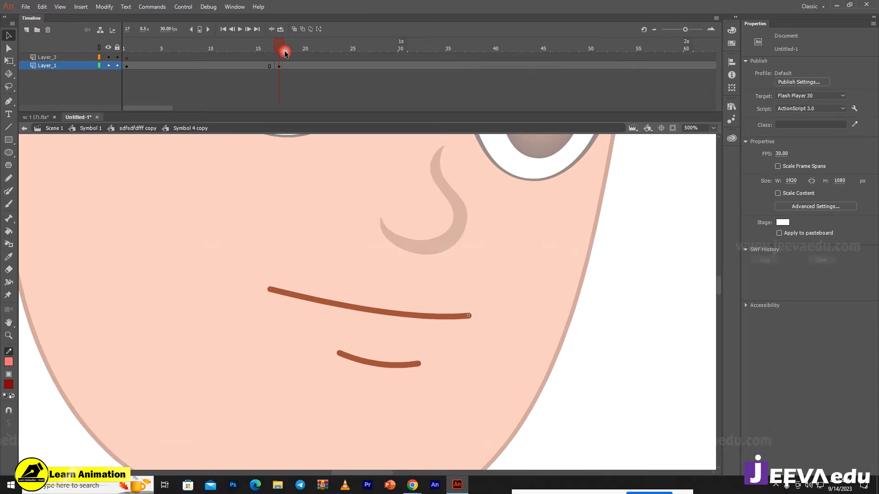
left_click(278, 64)
double_click(400, 312)
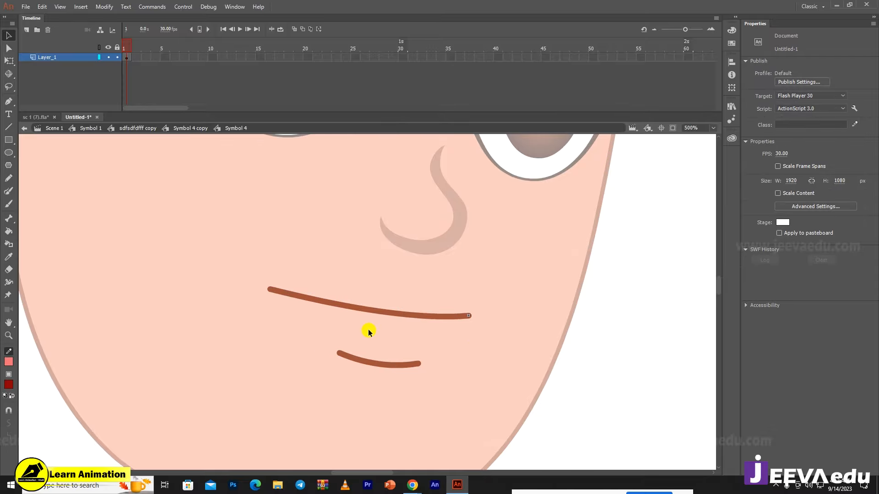
- Extend Layer_1 inside the new mouth symbol past frame 60, return to frame 1 and check the two lip lines
left_click_drag(173, 57, 334, 81)
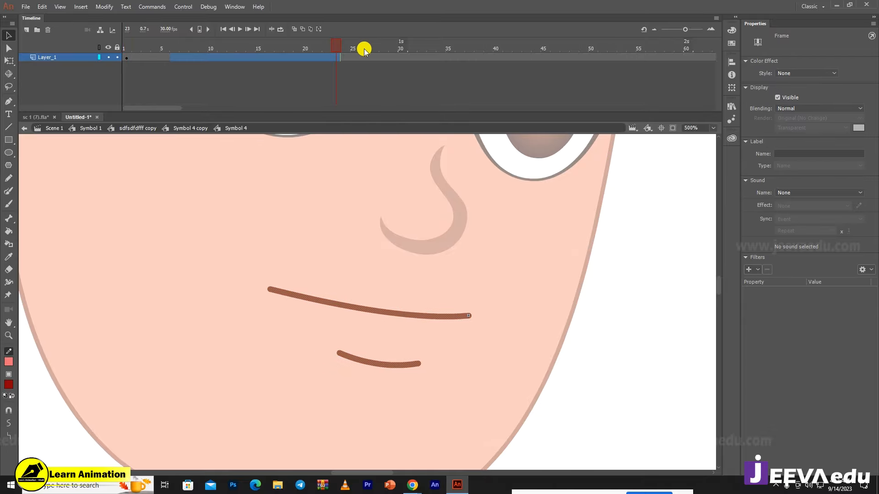
left_click_drag(364, 49, 37, 87)
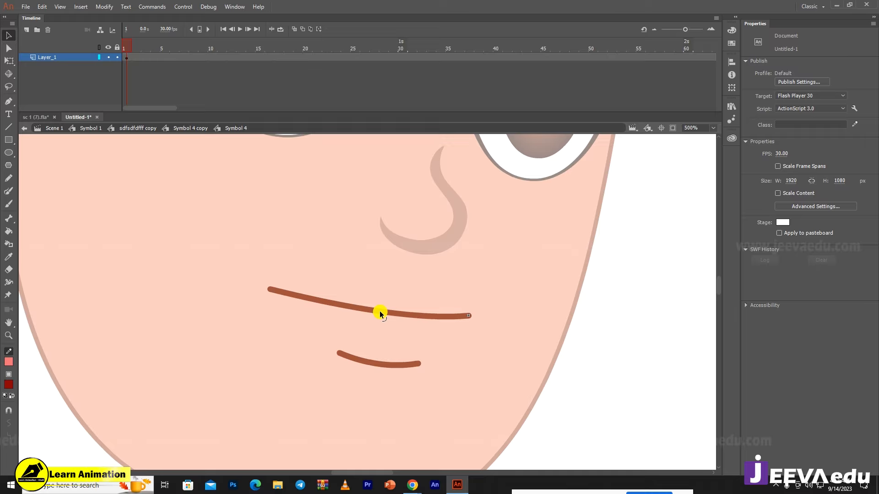
left_click(380, 312)
left_click(383, 361)
left_click(265, 276)
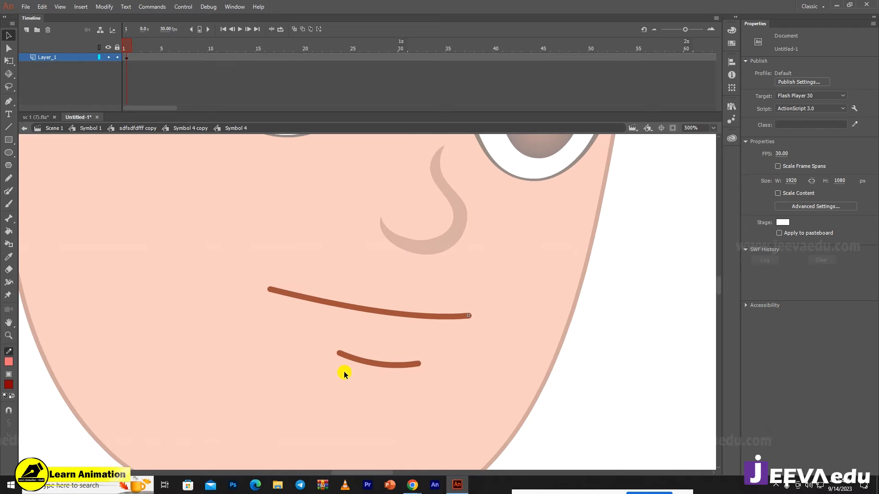
left_click(359, 361)
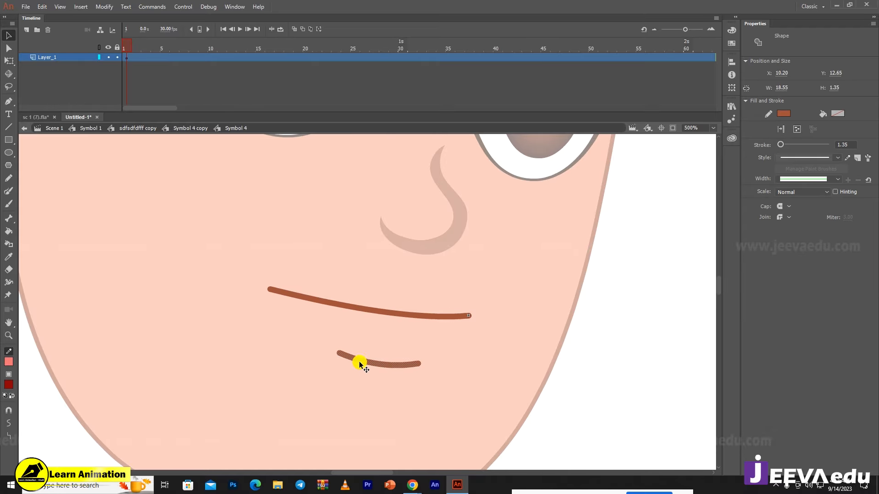
left_click(378, 370)
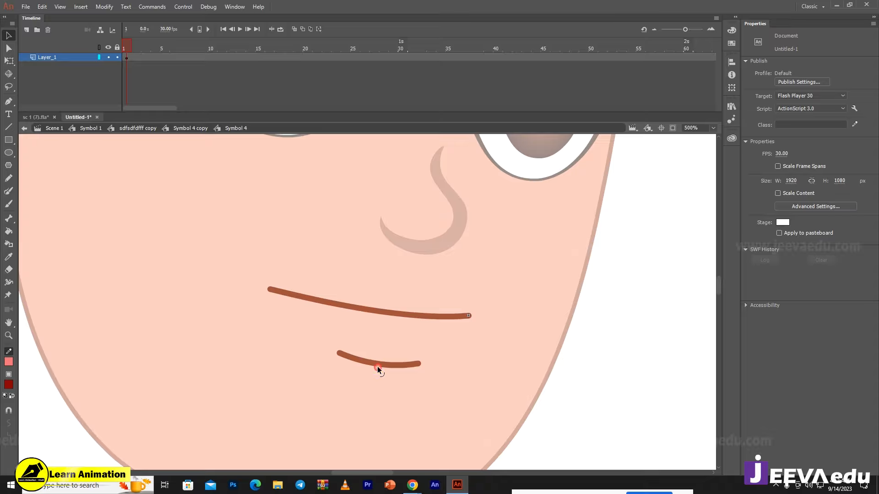
- Add a layer and draw a curved cheek line beside the mouth, then duplicate and reshape it to enclose a crescent
left_click(27, 30)
key("n")
left_click_drag(190, 219, 156, 384)
key("v")
mouse_move(179, 287)
left_mouse_down()
mouse_move(208, 303)
mouse_move(186, 289)
mouse_move(202, 296)
mouse_move(186, 301)
left_mouse_up()
double_click(201, 313)
left_click(191, 197)
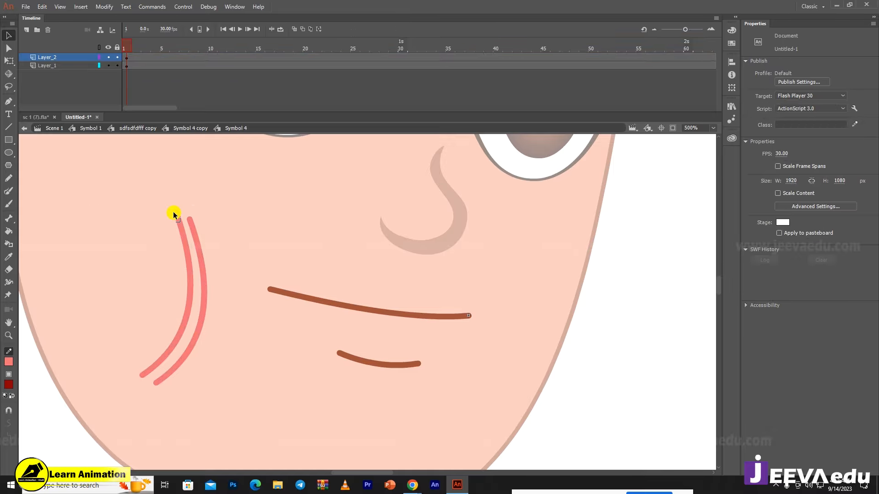
left_click_drag(174, 207, 192, 186)
left_click_drag(142, 376, 152, 398)
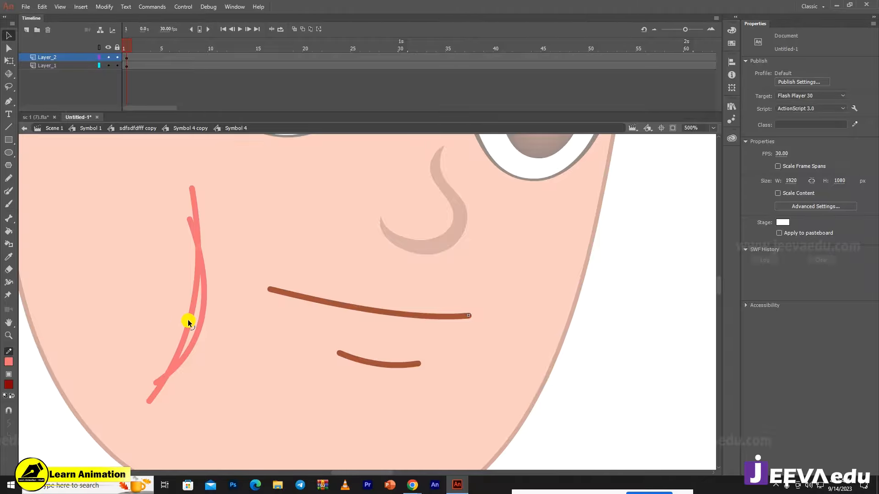
left_click_drag(188, 320, 185, 318)
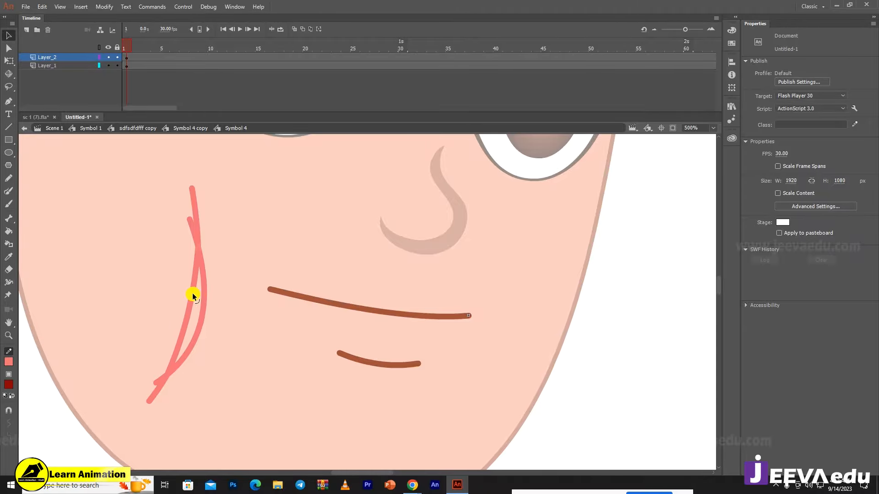
- Go up to the head symbol, sample its skin colour as the fill, and reopen the nested mouth symbol
double_click(315, 355)
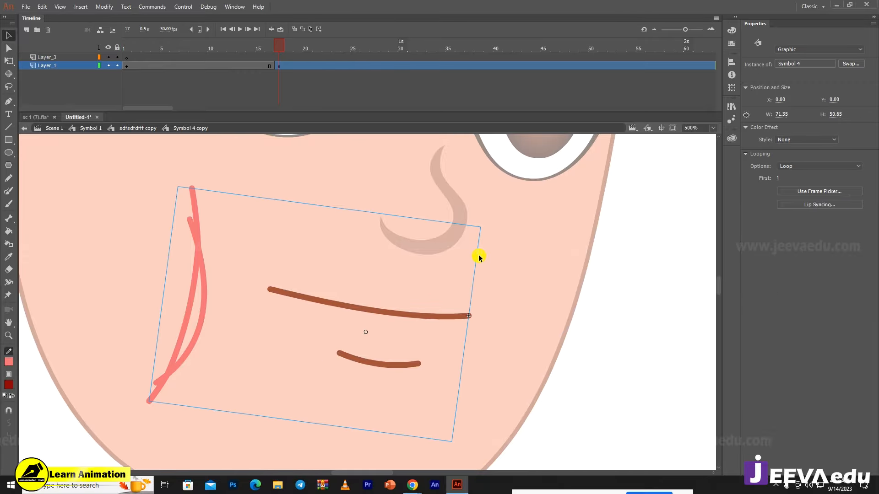
double_click(509, 271)
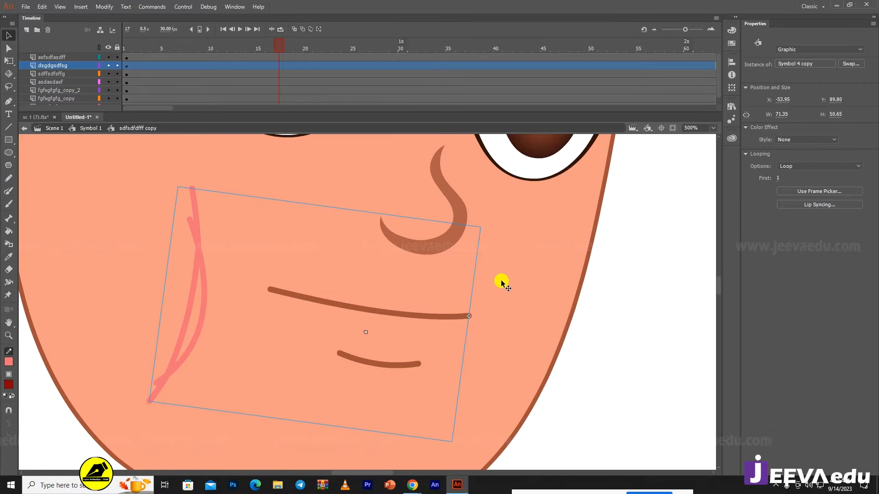
key("i")
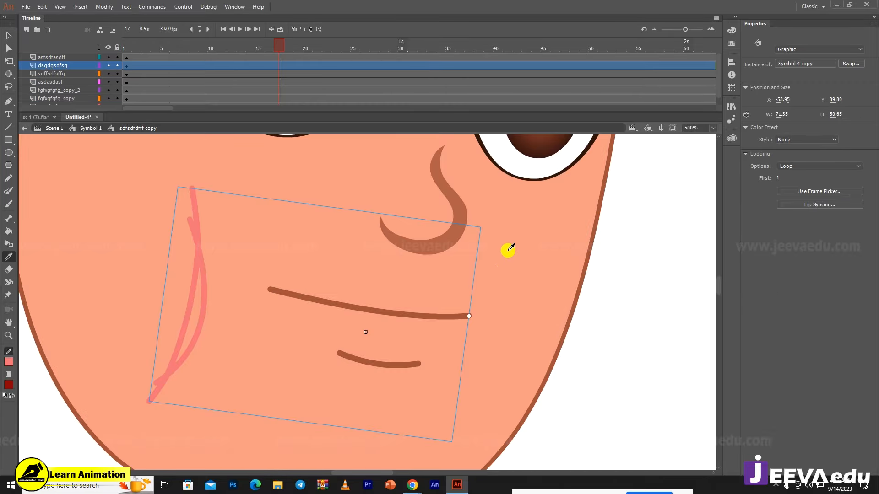
left_click(496, 360)
key("v")
double_click(197, 337)
double_click(197, 338)
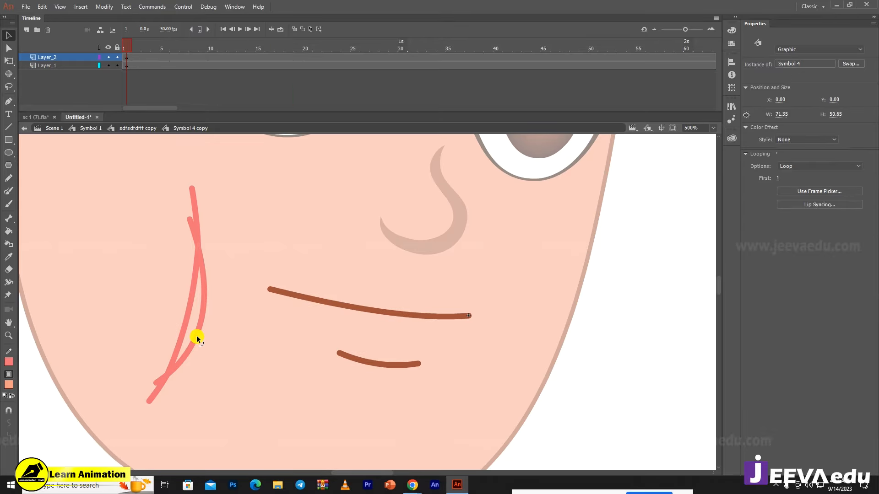
double_click(195, 340)
- Fill the crescent between the two cheek curves with the sampled skin colour and delete the outline strokes
left_click(207, 375)
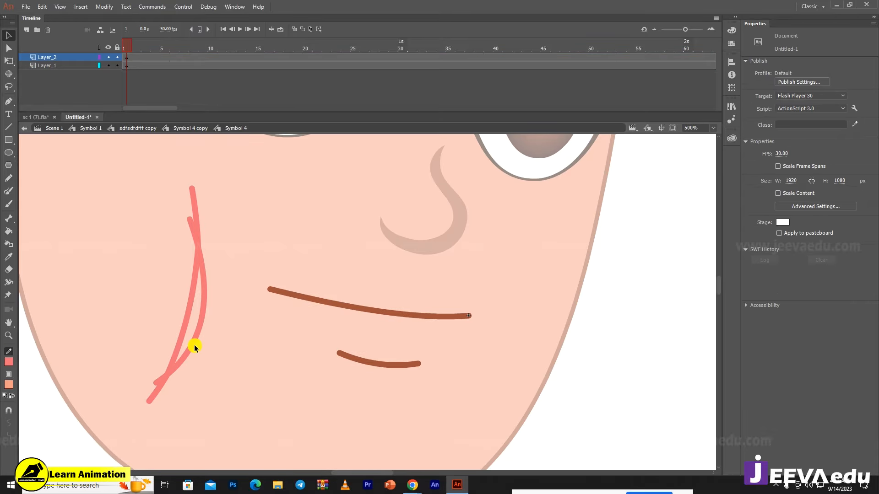
key("k")
left_click(197, 309)
key("v")
double_click(200, 322)
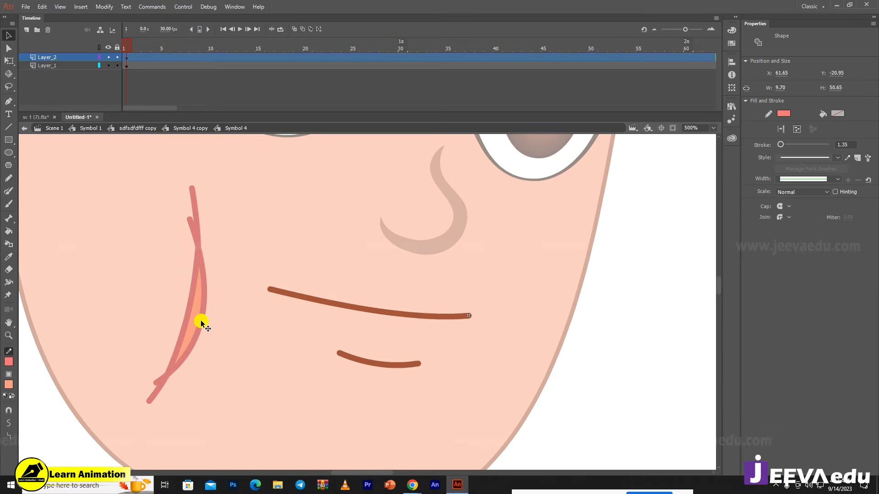
key("Delete")
- Darken the cheek crease's fill to #B2705F by lowering its brightness to 70%
left_click(198, 316)
left_click(10, 384)
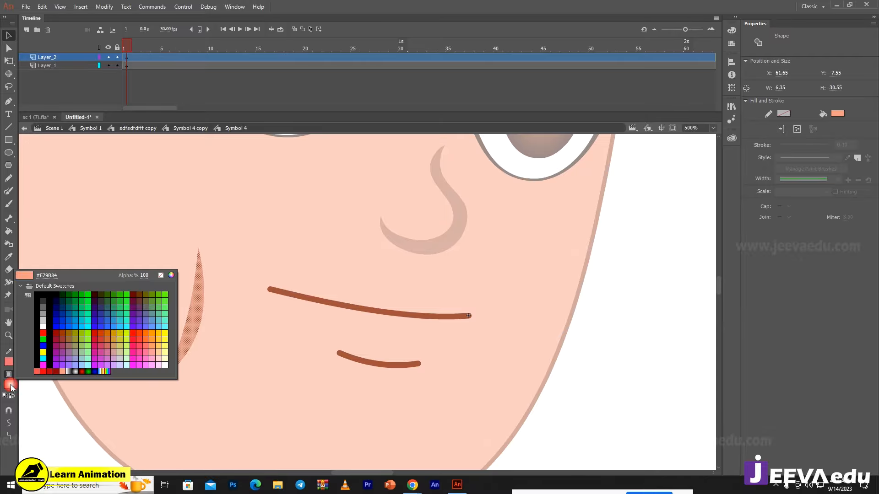
left_click(174, 275)
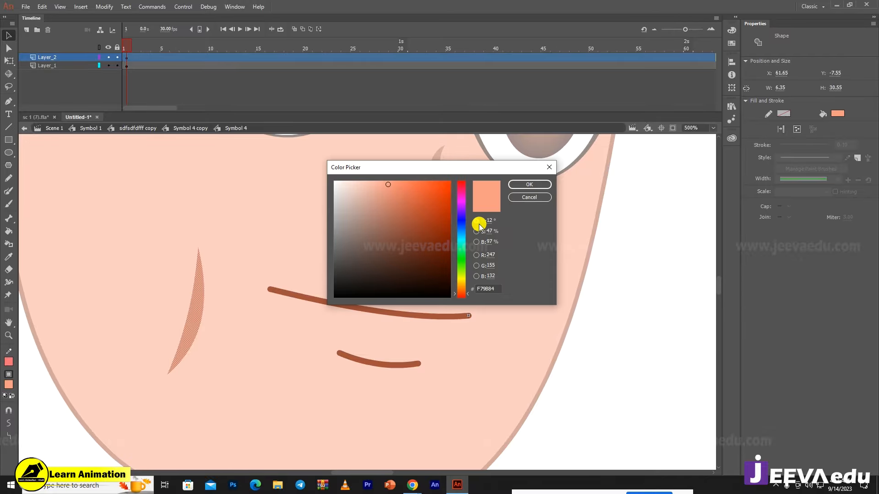
left_click(477, 242)
left_click(462, 216)
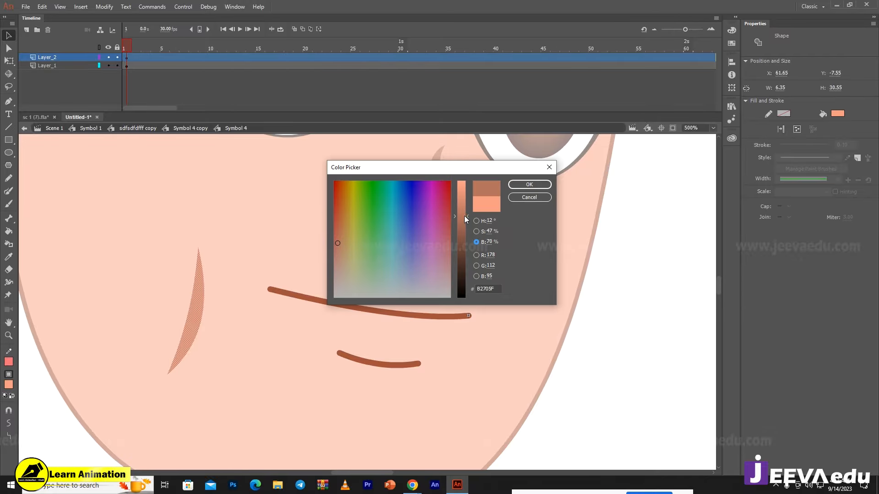
left_click(517, 184)
left_click(313, 329)
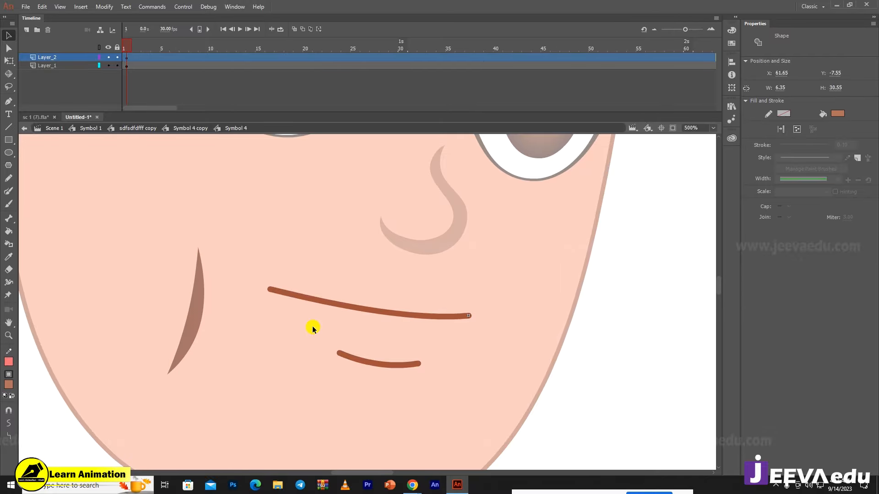
- Convert the cheek crease into a graphic symbol and move it onto the left end of the upper mouth line
left_click(195, 317)
key("F8")
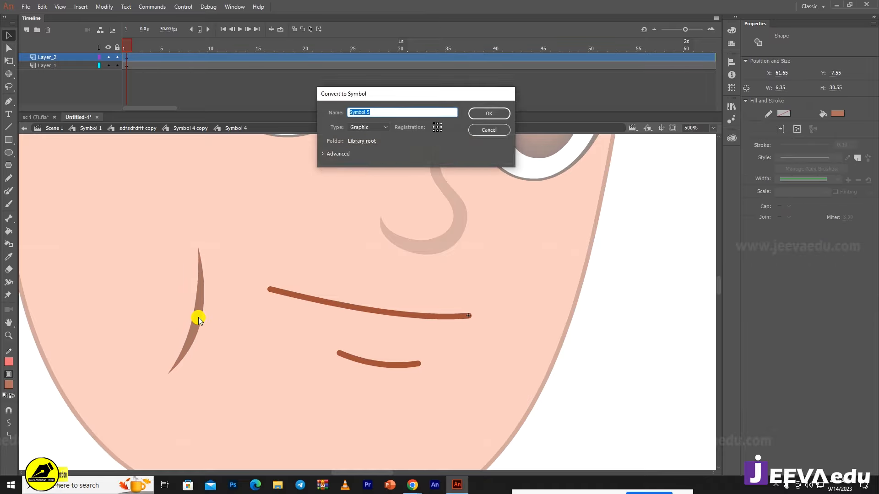
key("Return")
left_click_drag(197, 325, 268, 295)
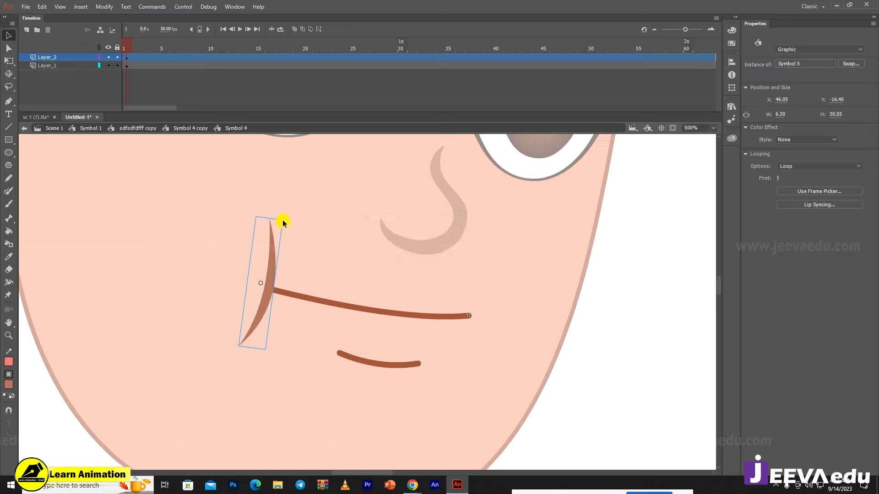
key("q")
left_click_drag(284, 219, 283, 221)
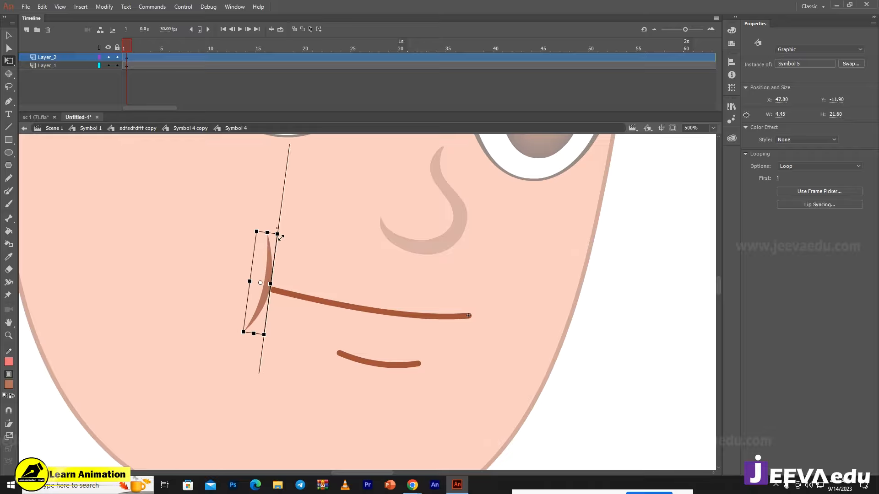
key("ctrl+z")
- Cut the upper mouth line from Layer_1 and paste it in place on a new layer beneath the crease layer
left_click(448, 319)
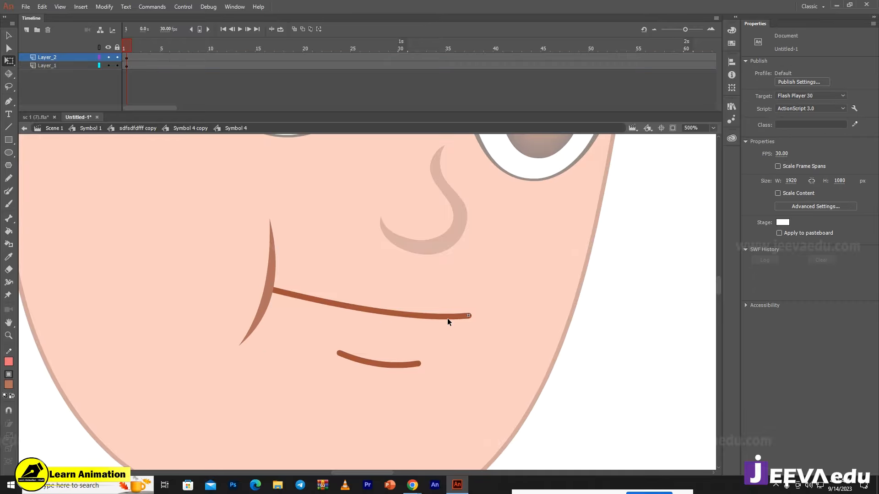
left_click(451, 316)
key("Delete")
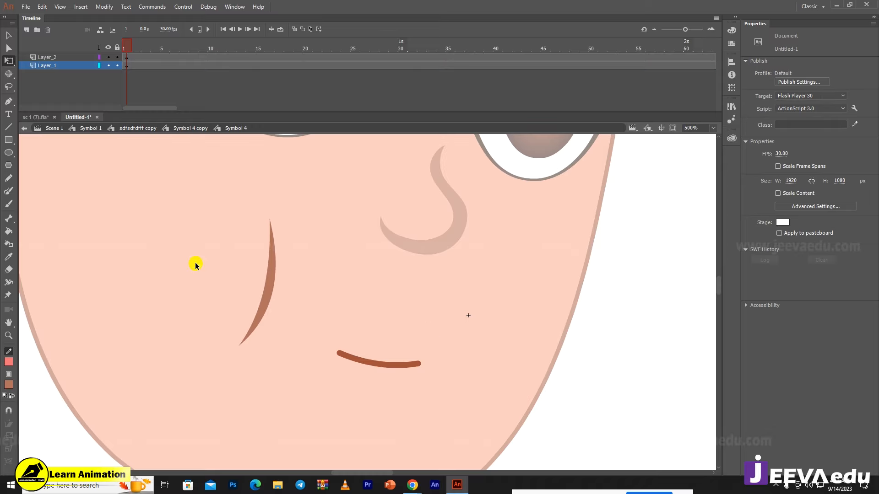
left_click(26, 30)
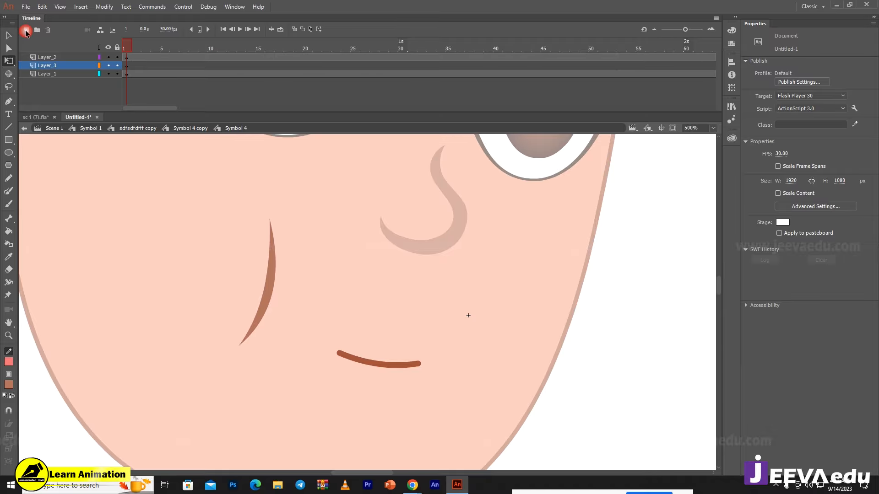
right_click(140, 257)
left_click(161, 295)
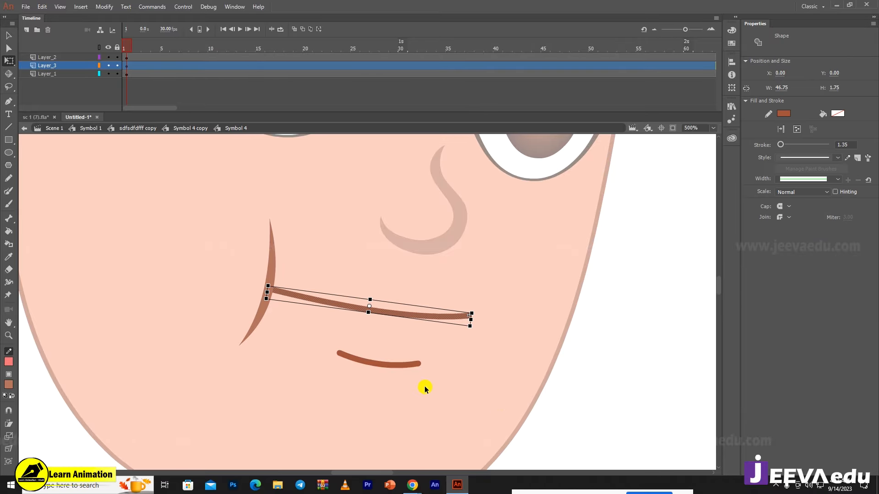
left_click(412, 367)
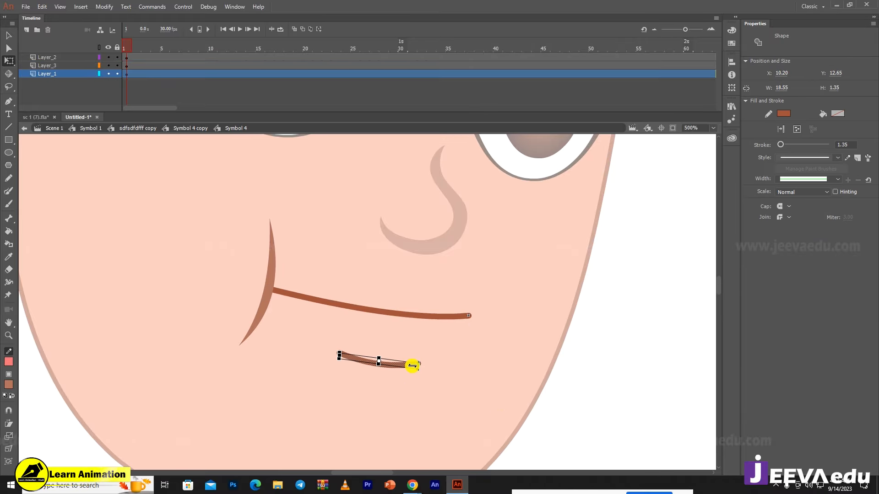
key("ctrl+x")
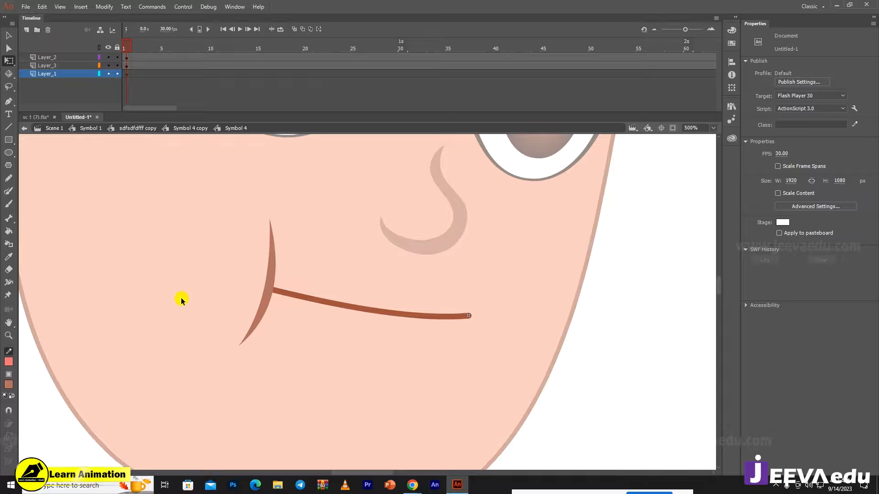
key("ctrl+z")
- Insert keyframes at frames 5 and 10 on Layer_1, Layer_2 and Layer_3
left_click(108, 57)
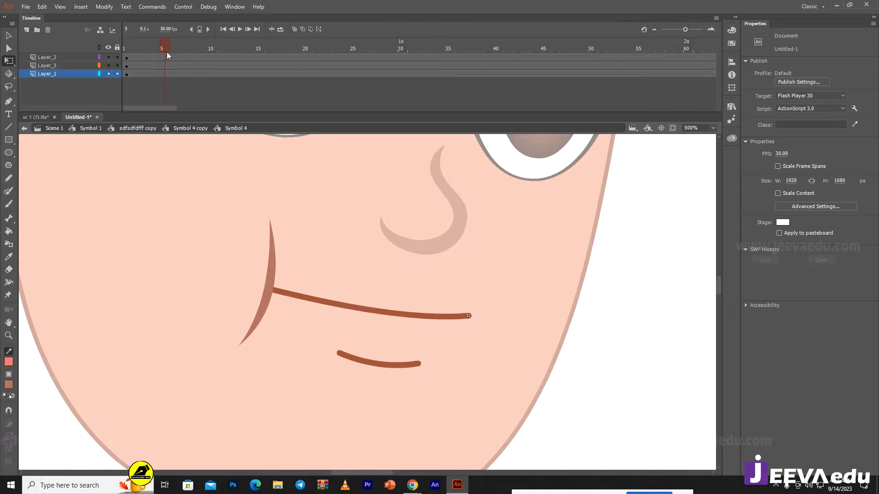
left_click_drag(167, 51, 212, 74)
key("F6")
key("F6")
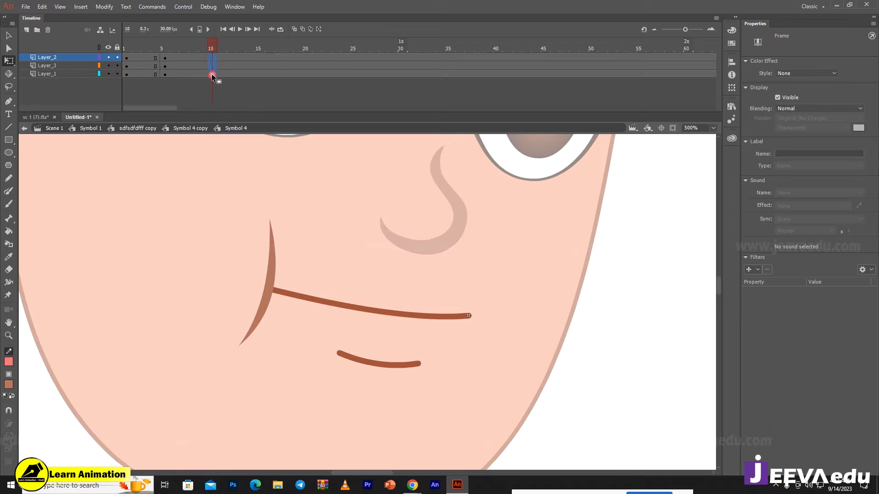
- Create classic tweens between the keyframes on Layer_2 and shape tweens on Layer_3 and Layer_1
mouse_move(160, 57)
left_mouse_down()
mouse_move(173, 73)
mouse_move(171, 60)
left_mouse_up()
right_click(164, 65)
left_click(146, 65)
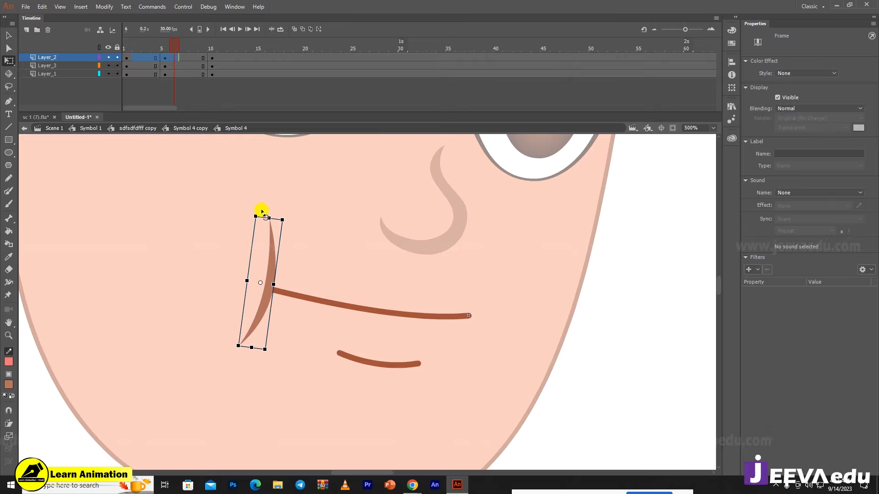
right_click(158, 58)
left_click(194, 64)
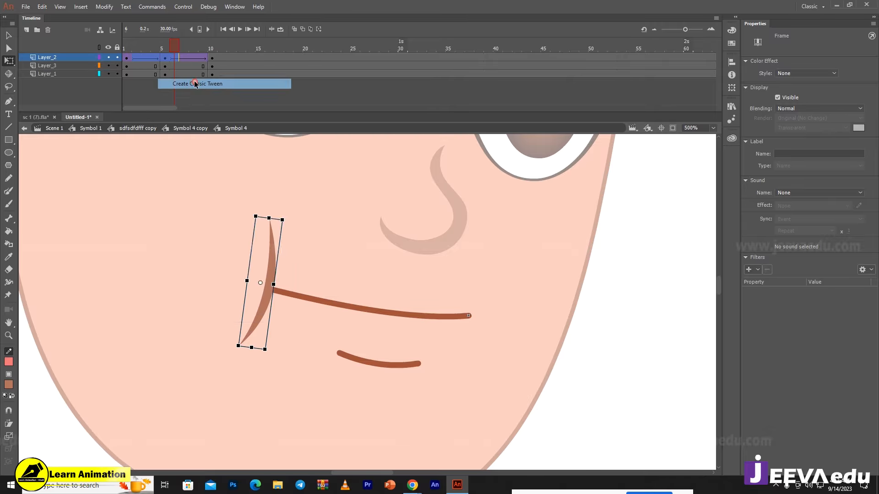
left_click(153, 65)
left_click(174, 86)
right_click(162, 70)
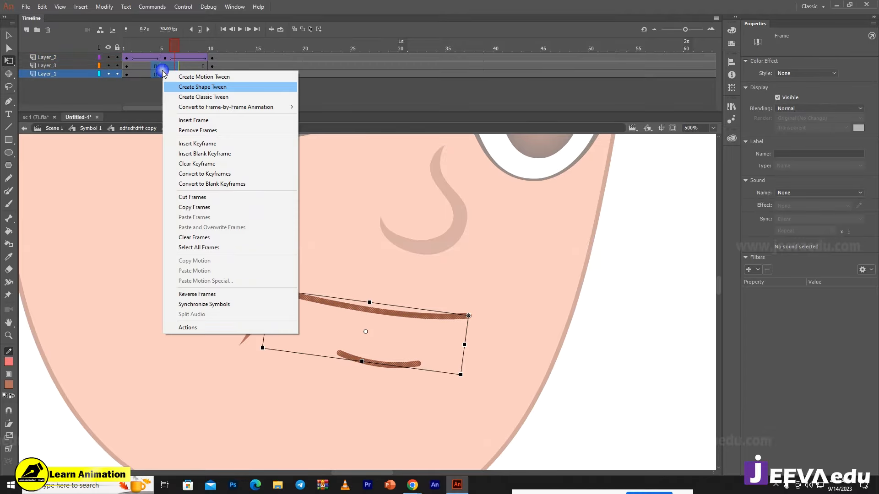
left_click(188, 87)
- At frame 5, shorten the cheek crease to about 20 px tall and shift it inward along the upper mouth line
left_click_drag(174, 48, 164, 64)
left_click(298, 334)
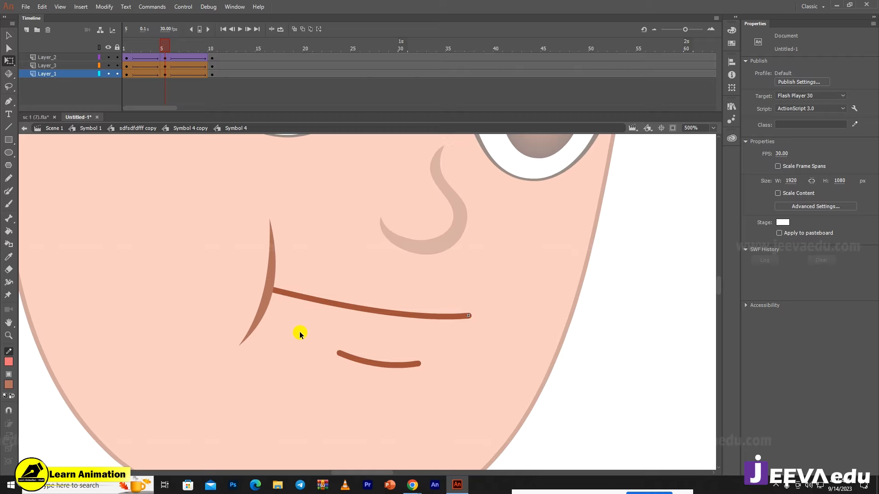
left_click(274, 284)
left_click_drag(273, 220, 265, 239)
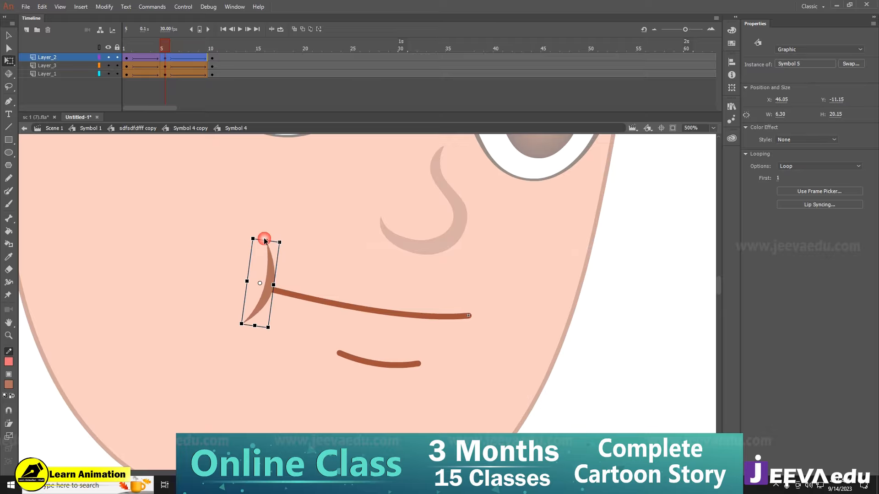
left_click(163, 45)
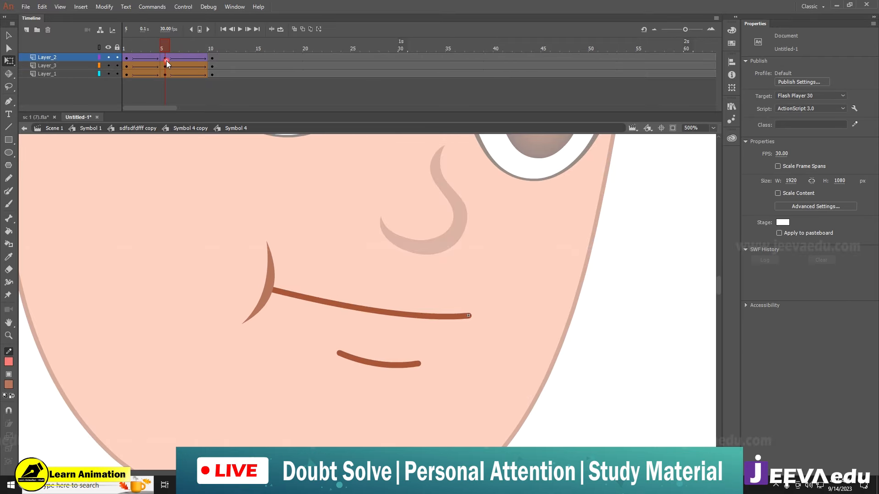
left_click(265, 293)
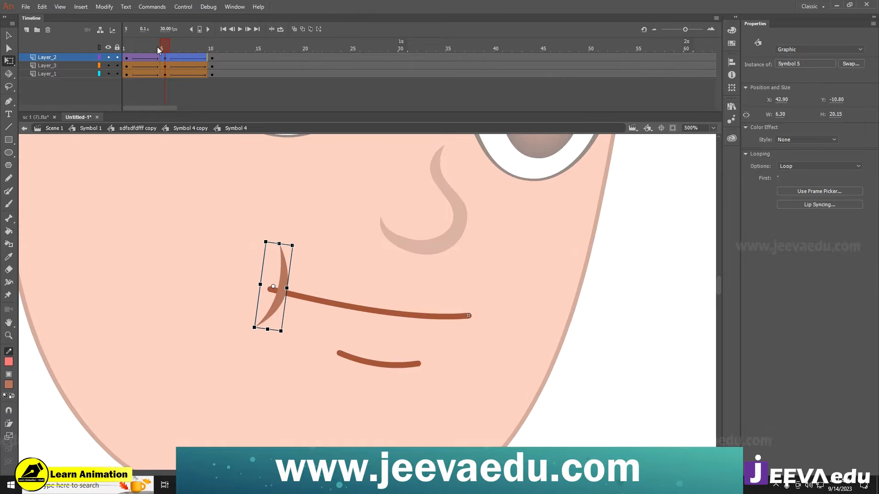
left_click(126, 45)
left_click_drag(117, 57, 163, 70)
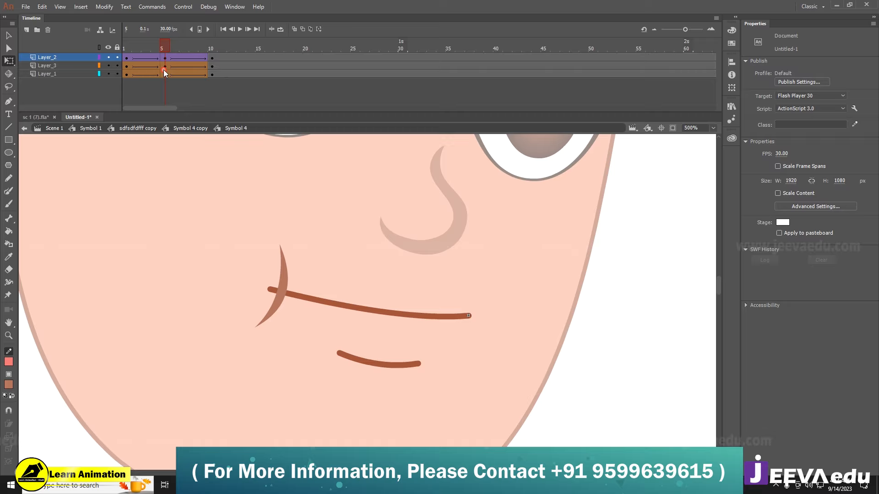
- At frame 5, shorten and bow the upper mouth line and realign the cheek crease with its cheek-side end
left_click(380, 313)
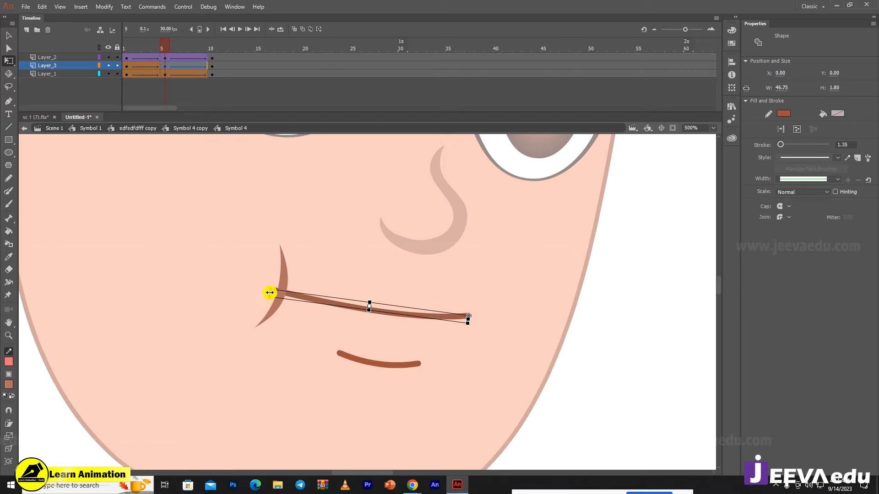
left_click_drag(270, 294, 282, 296)
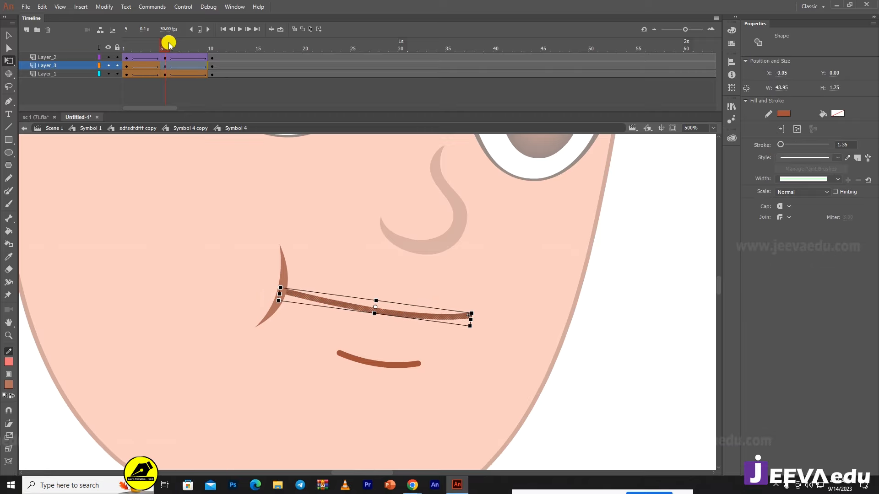
mouse_move(168, 43)
left_mouse_down()
mouse_move(131, 58)
mouse_move(182, 69)
mouse_move(166, 58)
left_mouse_up()
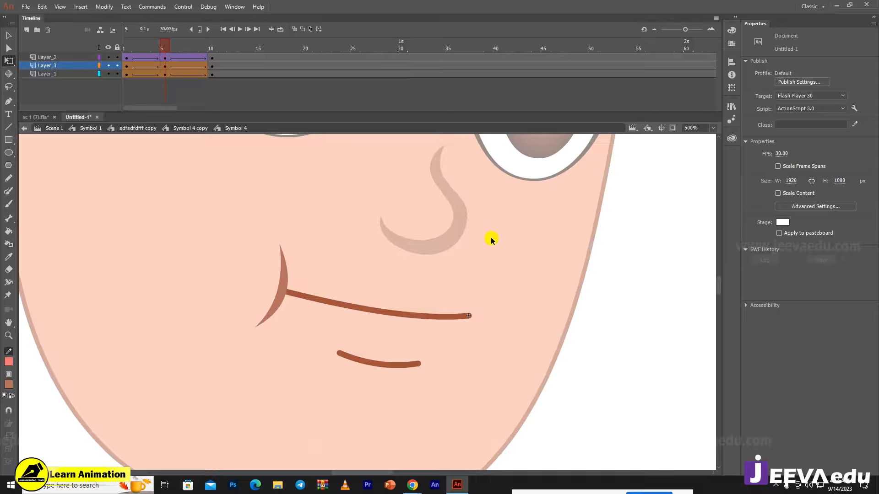
left_click_drag(454, 315, 452, 315)
left_click_drag(279, 300, 287, 304)
left_click(262, 289)
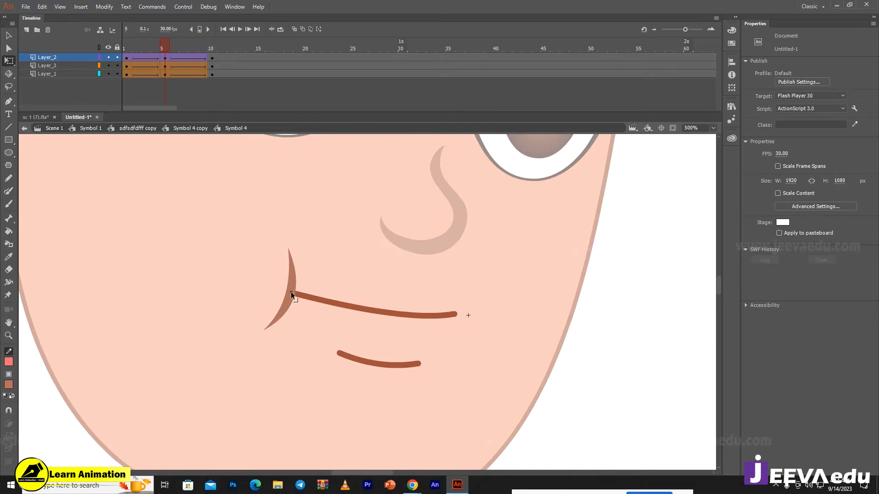
mouse_move(173, 44)
left_mouse_down()
mouse_move(125, 61)
mouse_move(169, 66)
mouse_move(155, 66)
mouse_move(167, 73)
left_mouse_up()
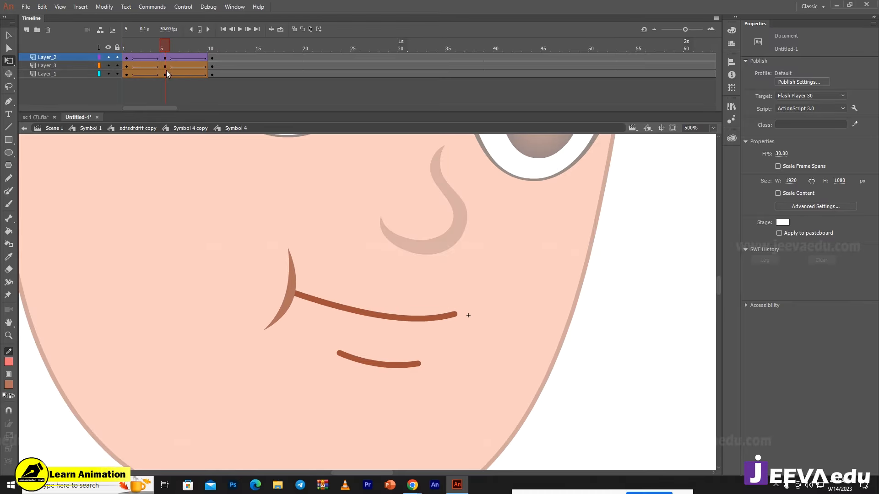
- Raise both ends of the lower lip line slightly at frame 5
left_click(378, 365)
left_click(366, 380)
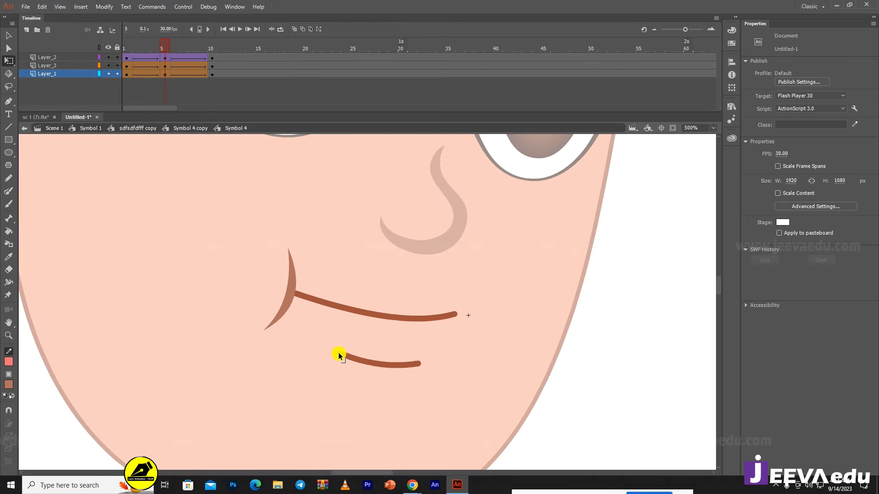
left_click_drag(338, 354, 339, 348)
left_click_drag(418, 365, 417, 358)
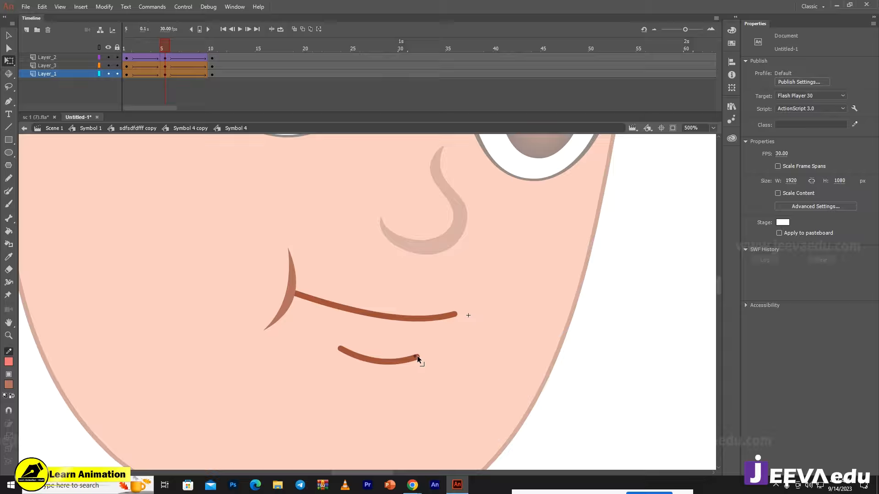
mouse_move(160, 48)
left_mouse_down()
mouse_move(115, 58)
mouse_move(186, 61)
mouse_move(124, 67)
mouse_move(134, 68)
mouse_move(135, 60)
mouse_move(239, 42)
mouse_move(328, 122)
mouse_move(318, 117)
left_mouse_up()
- Remove all frames after frame 10 on the three layers and scrub through the chewing cycle
left_click(236, 88)
left_click_drag(214, 58, 241, 75)
left_click_drag(242, 67, 216, 79)
left_click(216, 79)
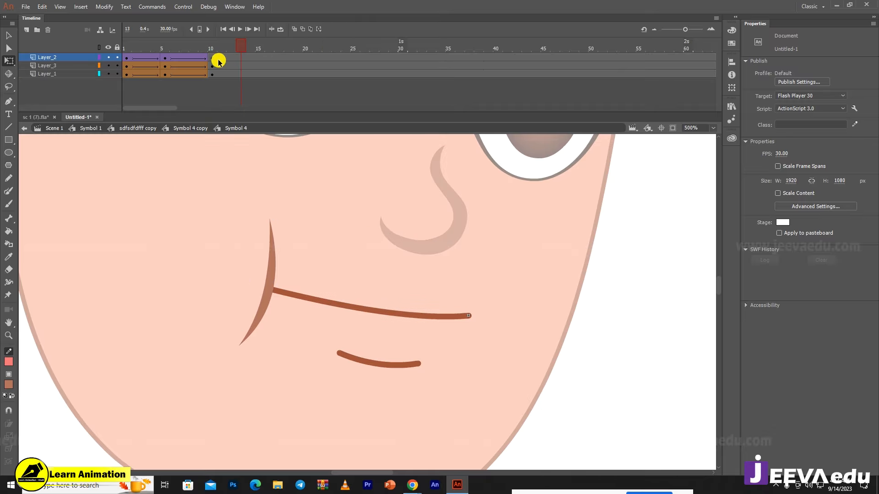
left_click_drag(322, 108, 322, 109)
key("shift+F5")
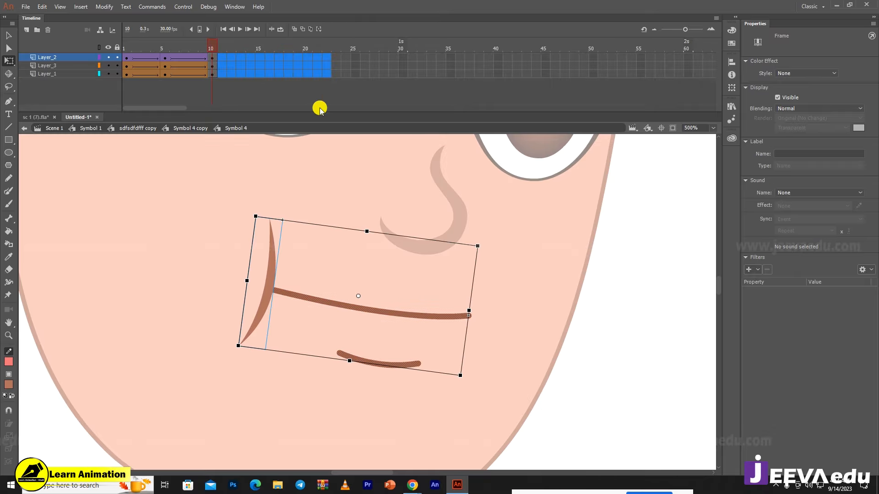
left_click(207, 48)
left_click_drag(211, 46, 1, 104)
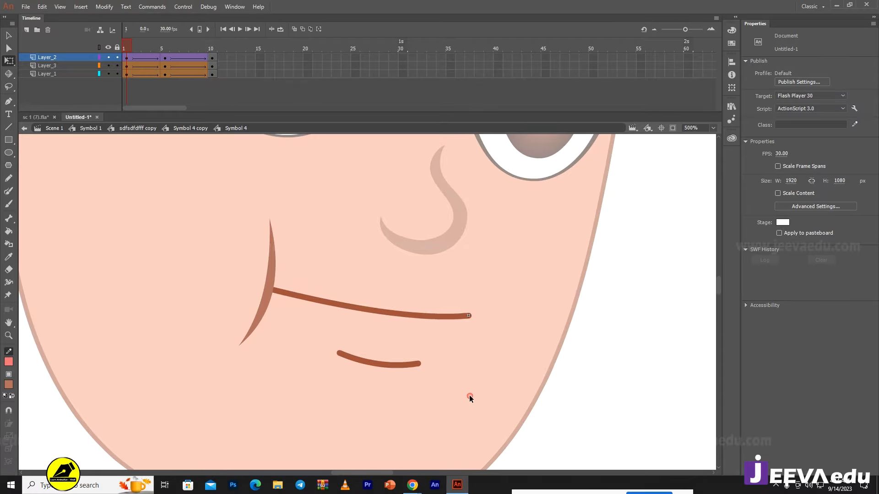
- Play the chewing in the parent timeline, and bend the lower lip line further down at frame 5 of the mouth symbol
double_click(470, 397)
left_click(281, 45)
key("Return")
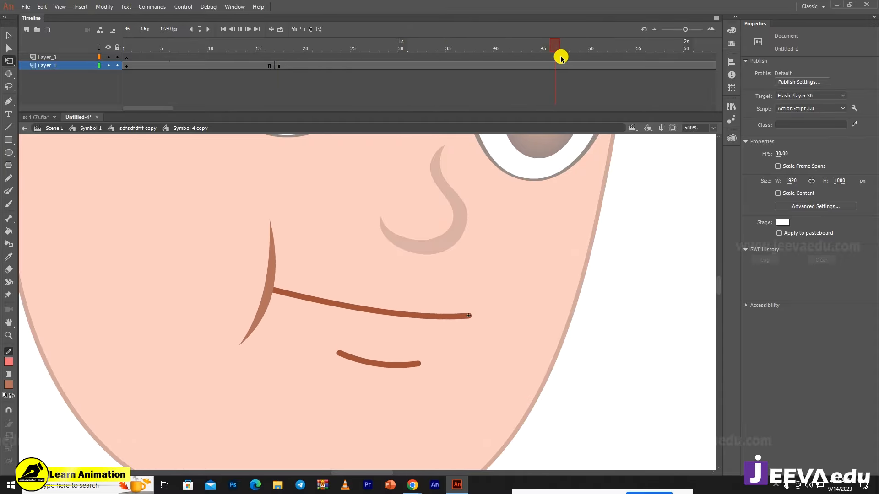
left_click_drag(564, 50, 329, 53)
left_click(279, 66)
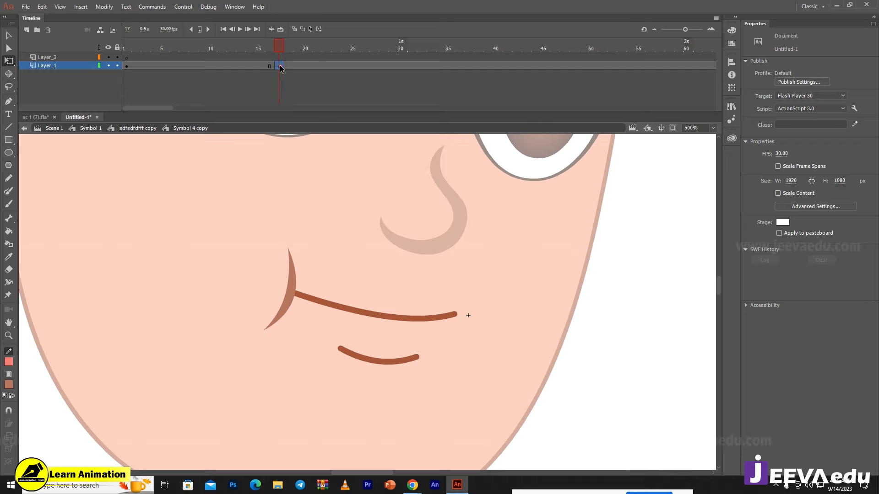
double_click(383, 363)
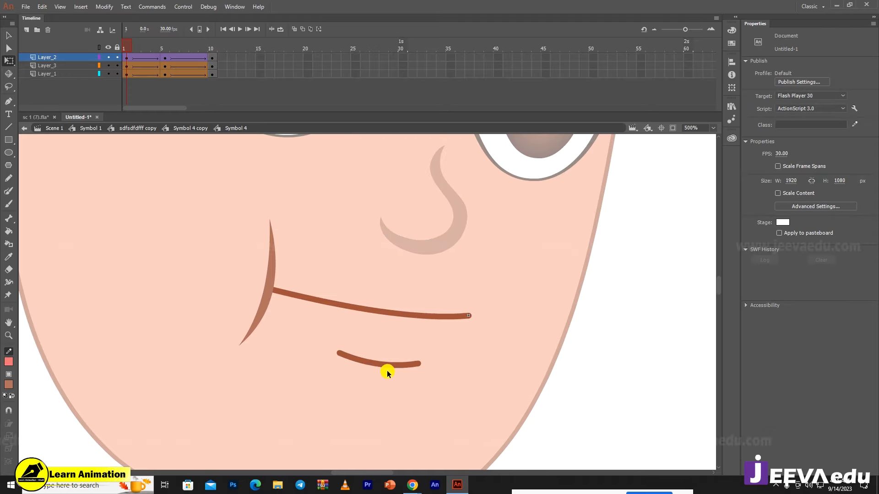
left_click(165, 58)
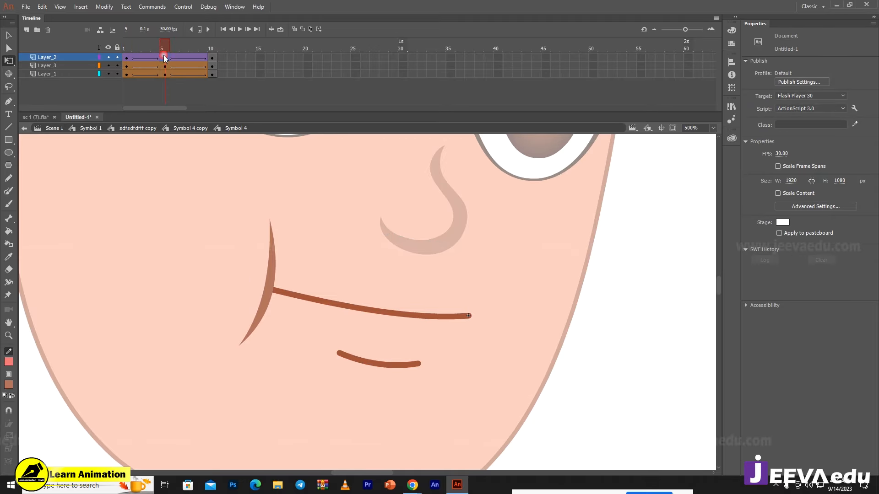
left_click(342, 383)
left_click_drag(371, 365, 374, 370)
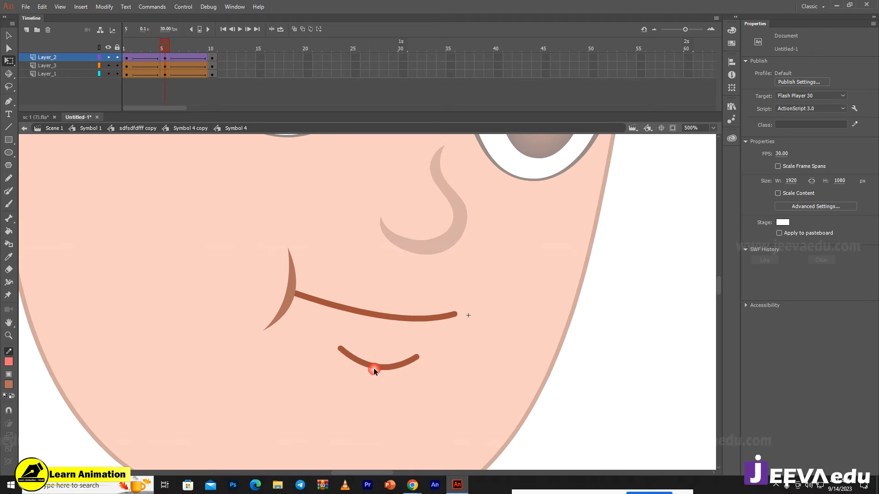
- Play the chewing in the parent timeline, and flatten the lower lip line's curve slightly at frame 5 of the mouth symbol
double_click(293, 372)
left_click(276, 49)
key("Return")
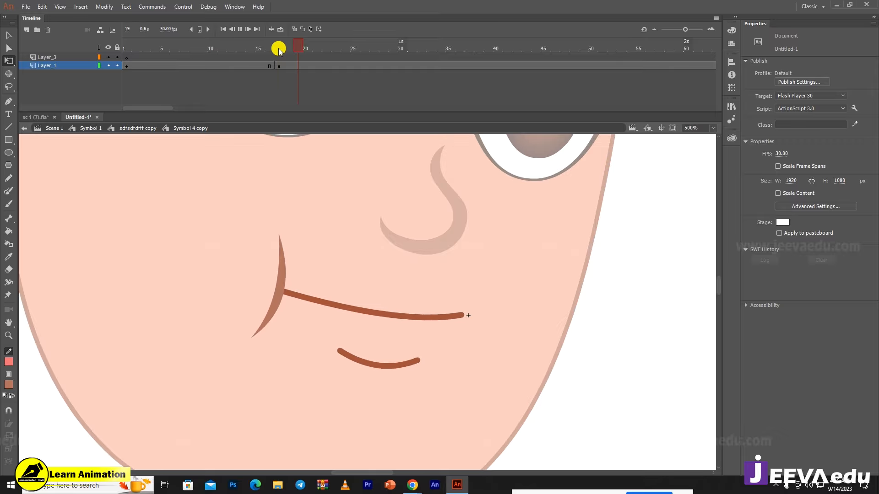
left_click(289, 65)
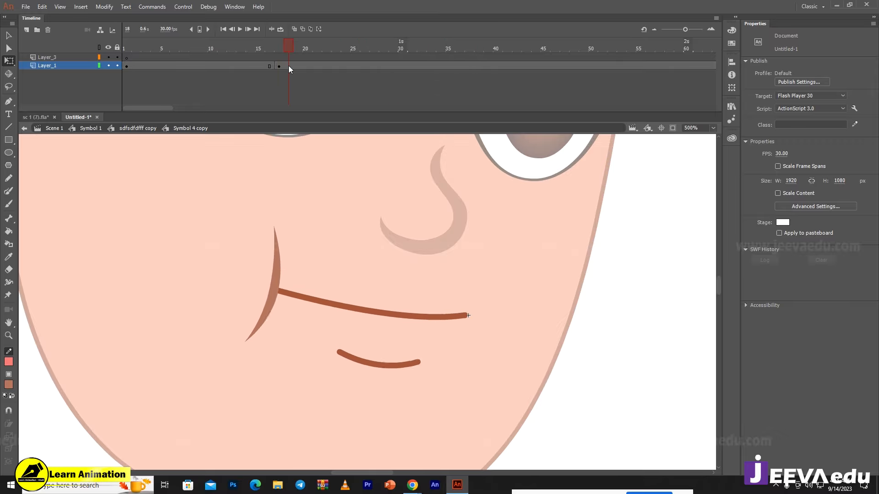
left_click(280, 67)
double_click(384, 378)
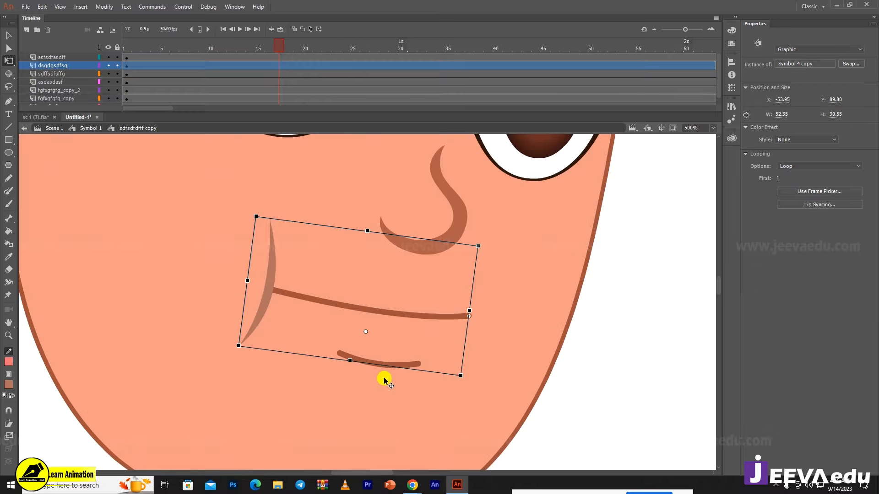
double_click(381, 365)
left_click(386, 364)
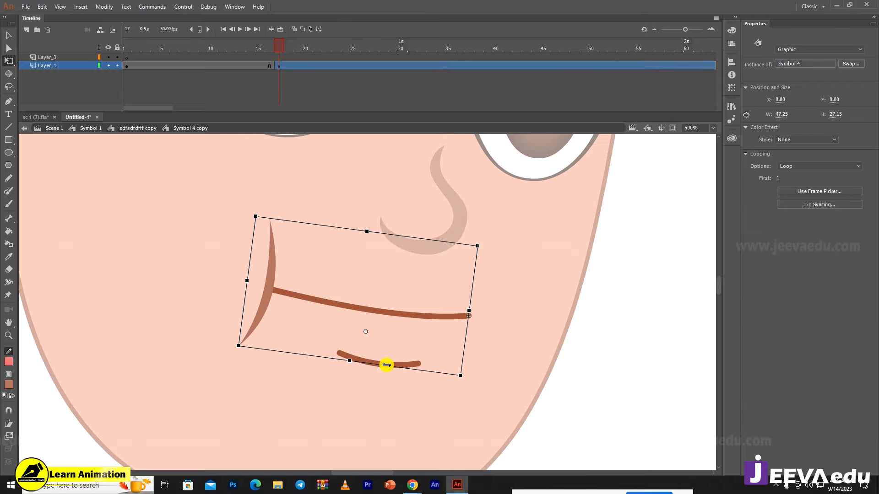
double_click(387, 365)
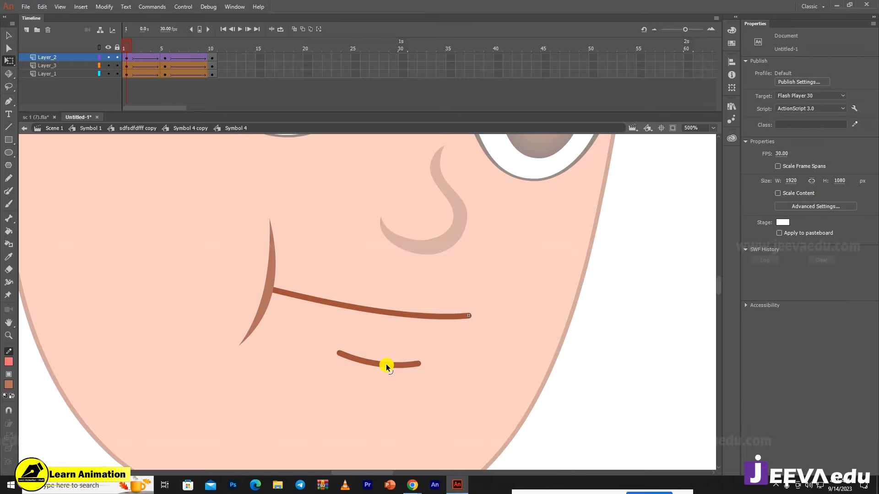
left_click(165, 56)
left_click(372, 390)
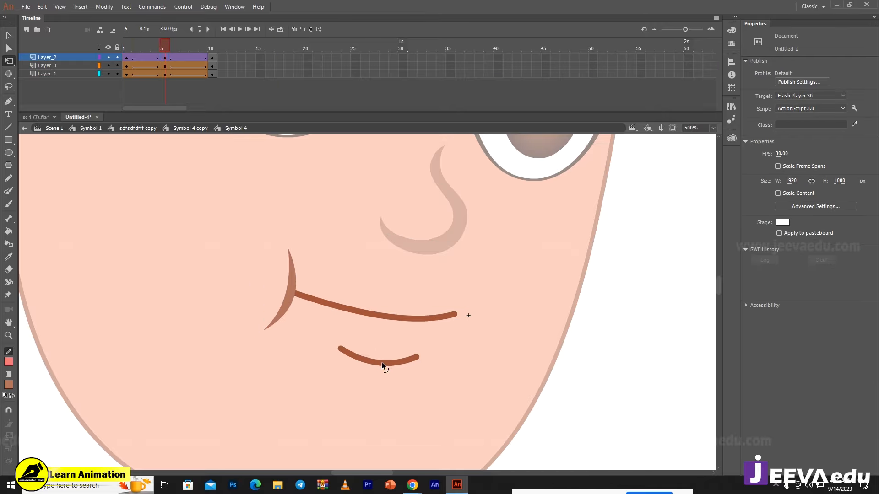
double_click(367, 392)
- Play back the chewing loop and insert frames before it so the chewing keyframe on Layer_1 moves to frame 25
key("Return")
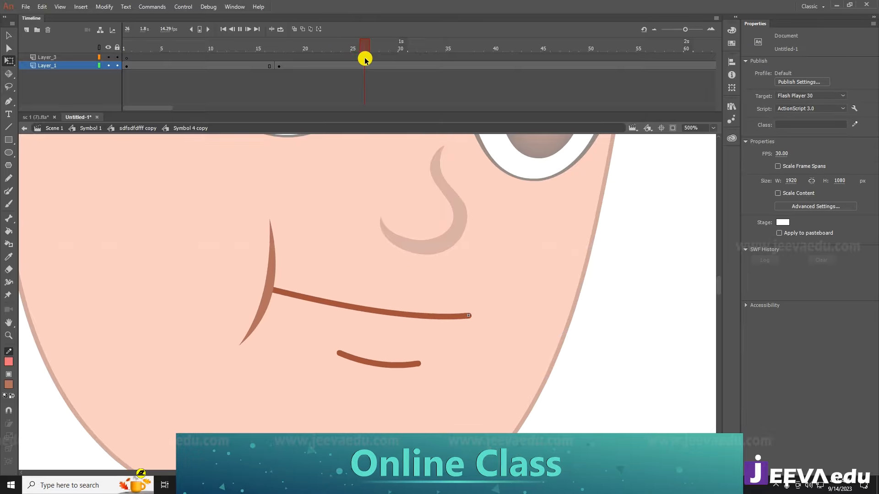
left_click_drag(432, 57, 105, 75)
left_click(297, 100)
left_click_drag(237, 55, 102, 66)
key("F5")
key("F5")
key("F5")
key("F5")
left_click(71, 58)
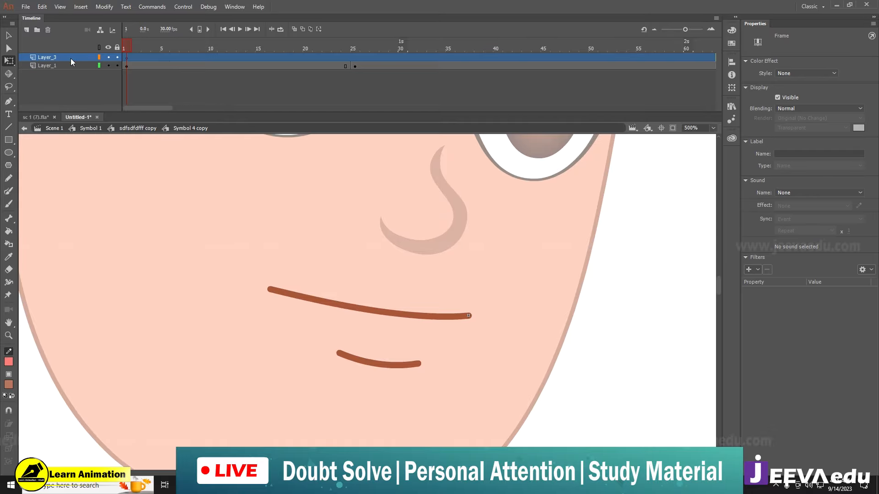
- Delete Layer_3 from the mouth symbol, leaving only Layer_1
left_click(51, 32)
key("z")
left_click(358, 377, "alt")
scroll(419, 337, "up", 1)
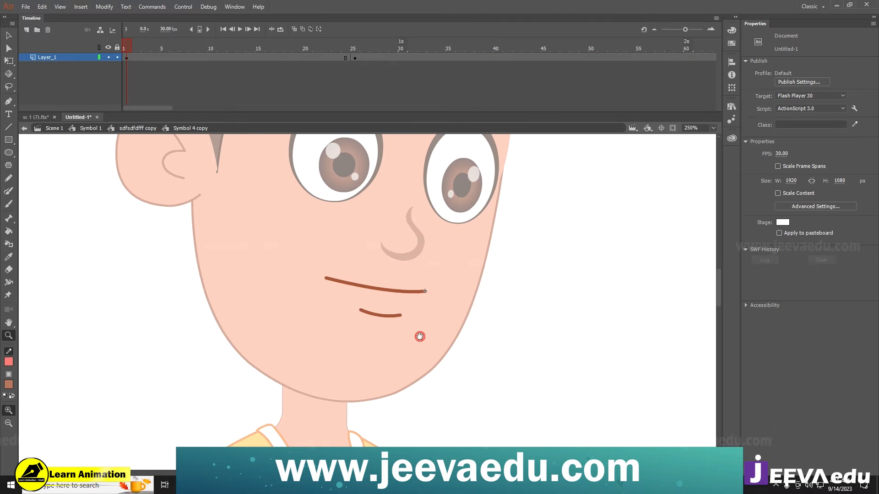
key("v")
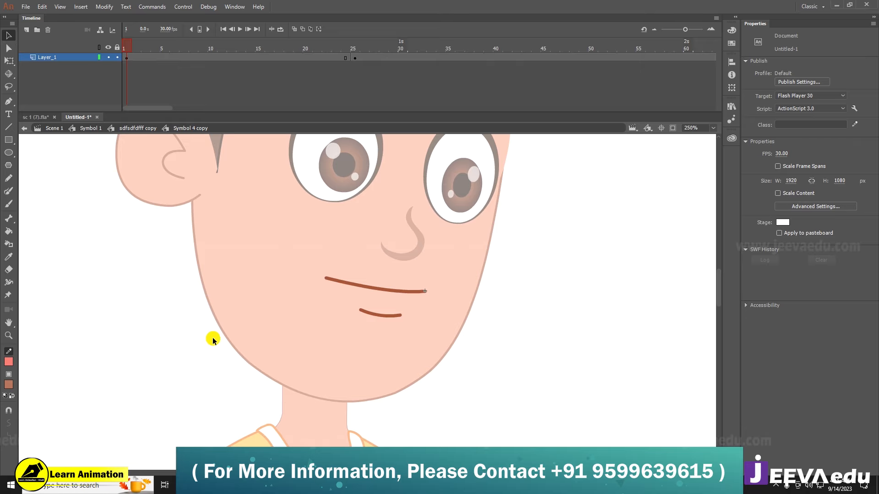
- Save the untitled document to the Desktop as an Animate document named animation
left_click(28, 7)
left_click(39, 87)
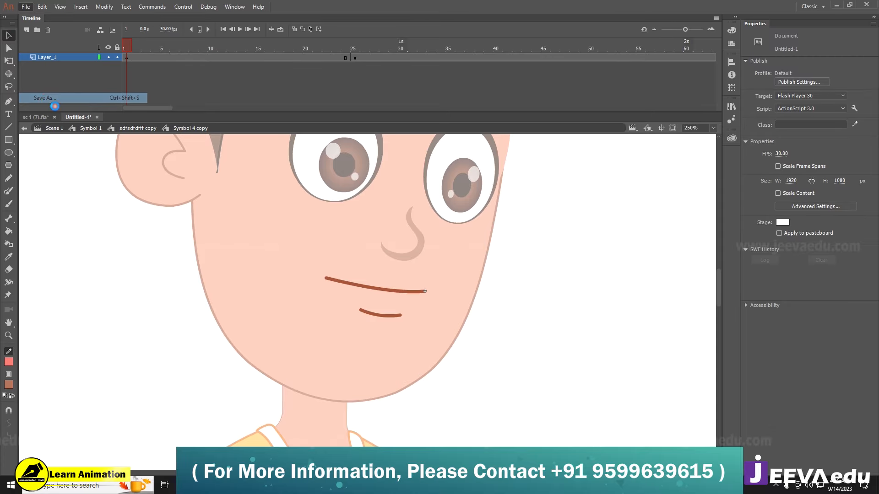
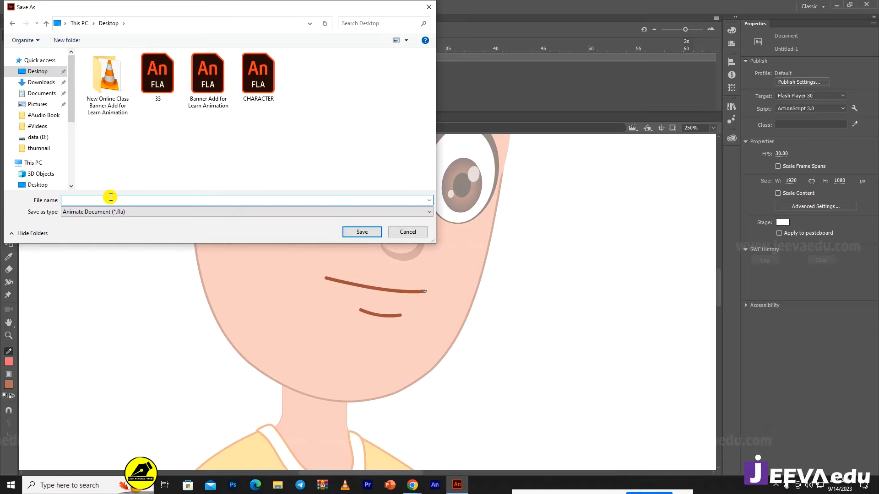
type("animation")
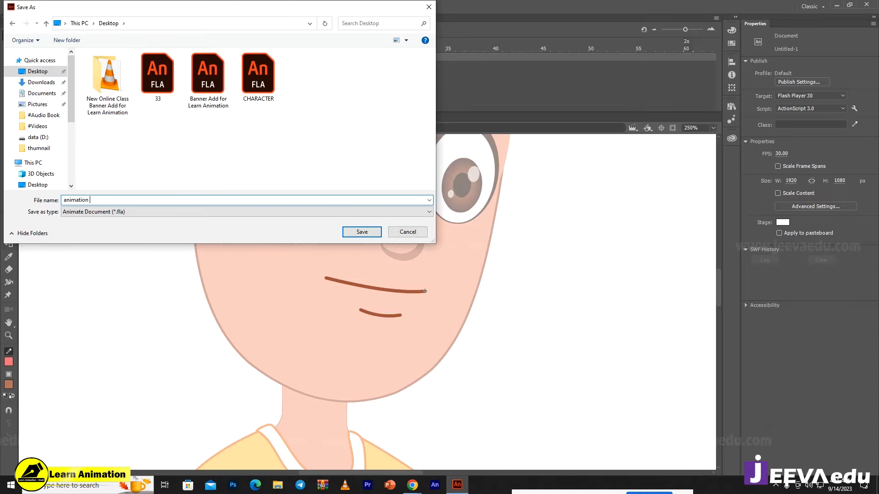
key("Return")
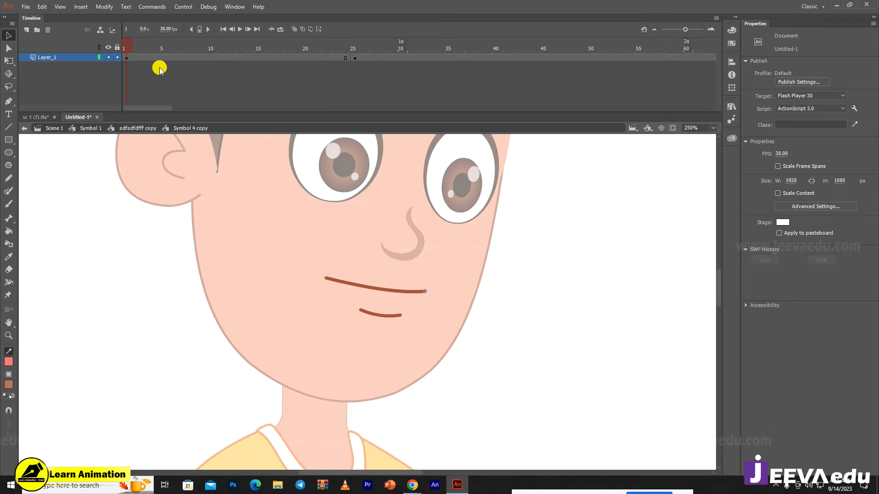
- Return from the mouth symbol through the head symbol to the full-body character timeline in Symbol 1
left_click(146, 132)
key("z")
left_click(430, 352, "alt")
left_click(404, 330, "alt")
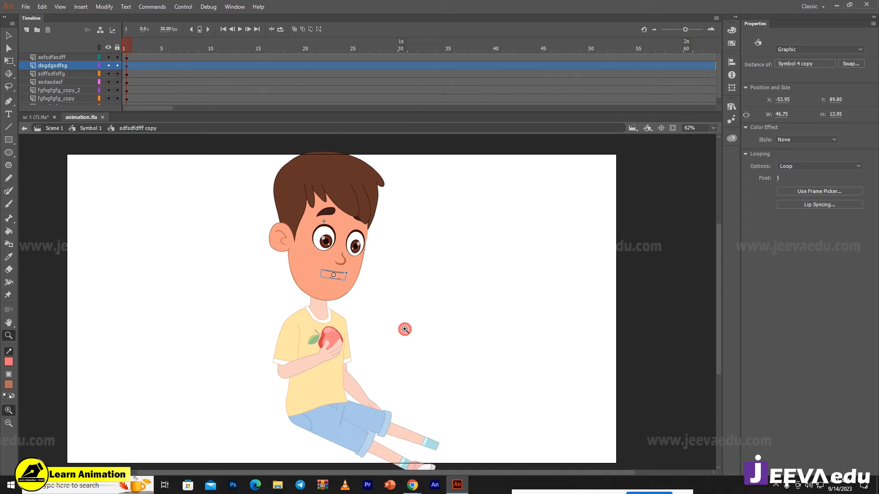
left_click_drag(404, 330, 403, 355)
left_click(142, 49)
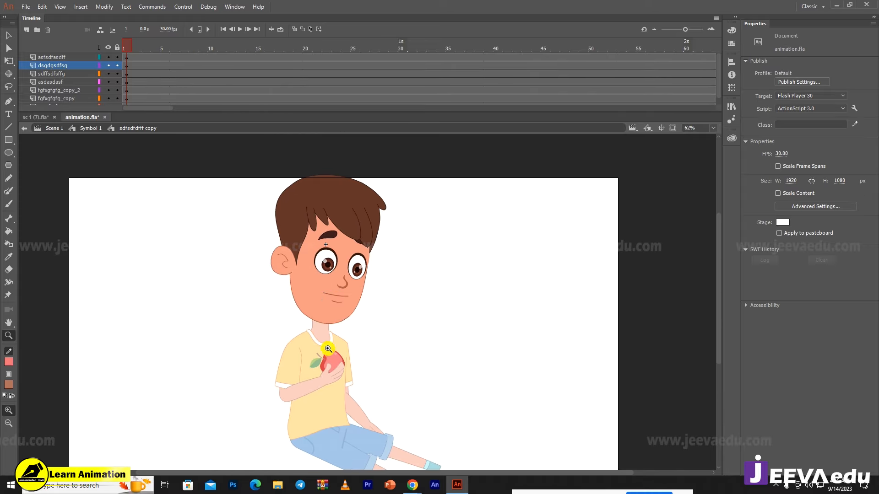
key("v")
double_click(243, 308)
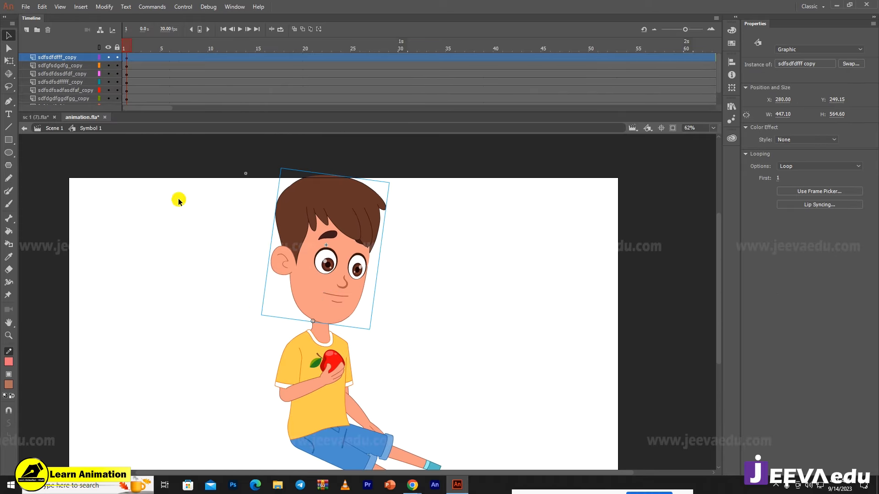
- Scrub through the first seven frames of Symbol 1 and inspect the body parts across all layers at frame 4
left_click_drag(137, 41, 183, 42)
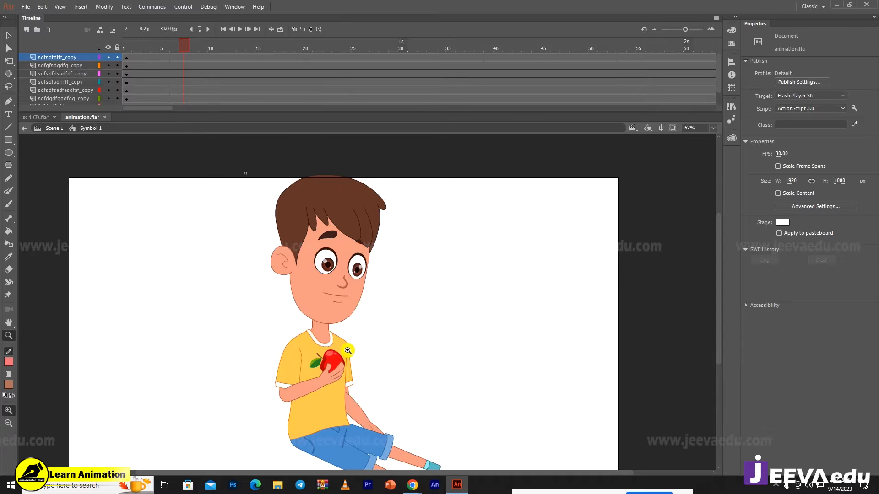
left_click(317, 381)
left_click(163, 81)
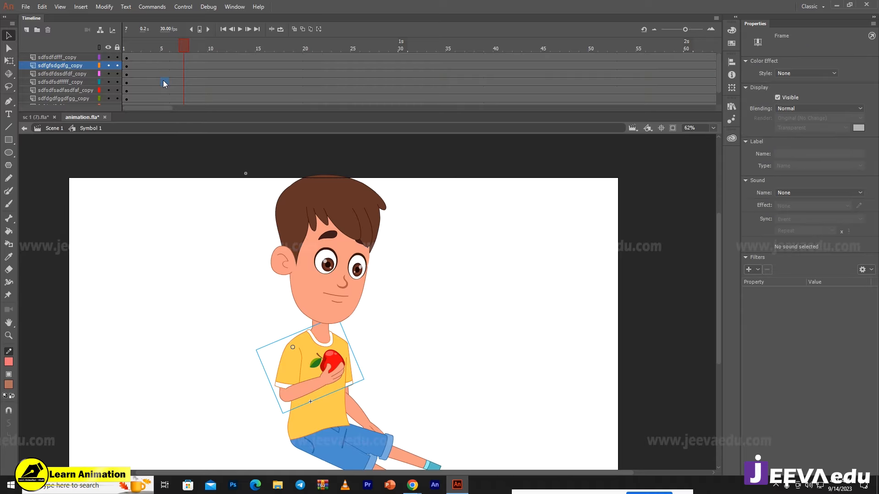
left_click_drag(166, 45, 114, 66)
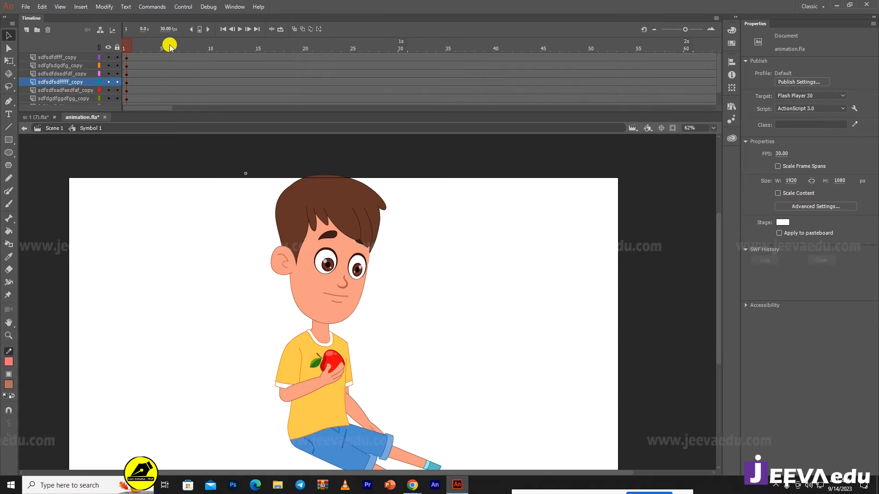
mouse_move(137, 45)
left_mouse_down()
mouse_move(168, 53)
mouse_move(136, 60)
left_mouse_up()
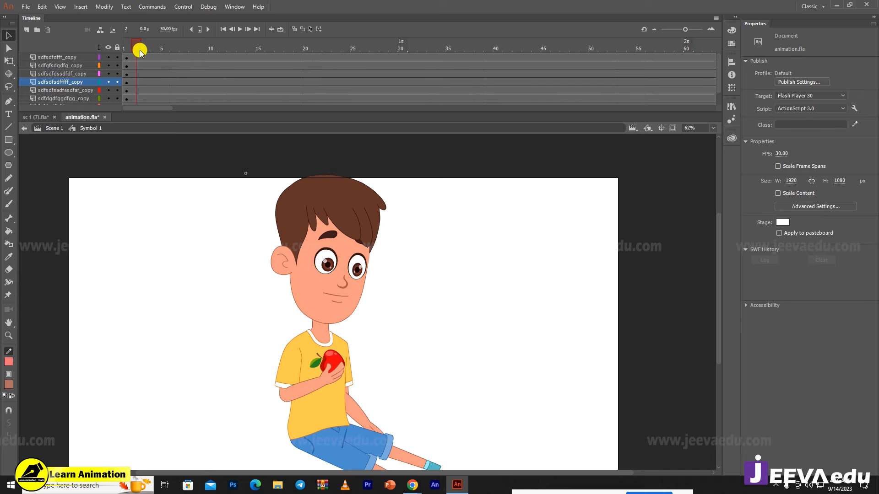
left_click_drag(140, 51, 169, 55)
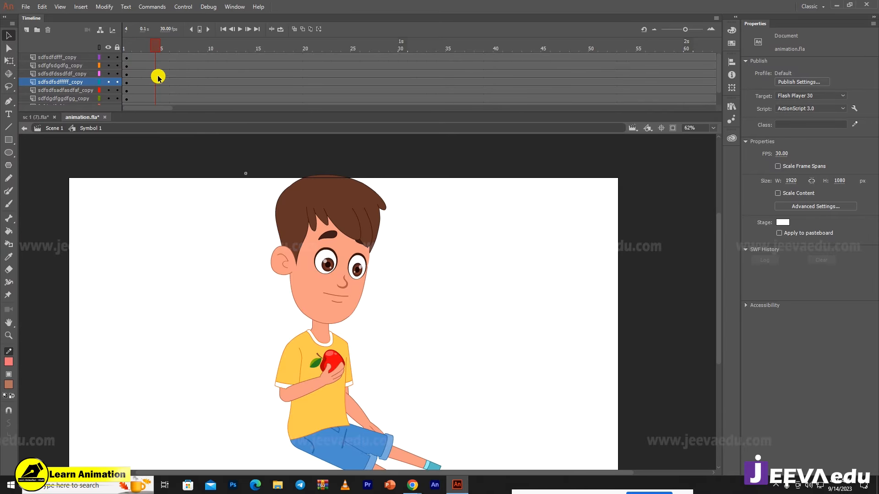
left_click_drag(156, 60, 155, 131)
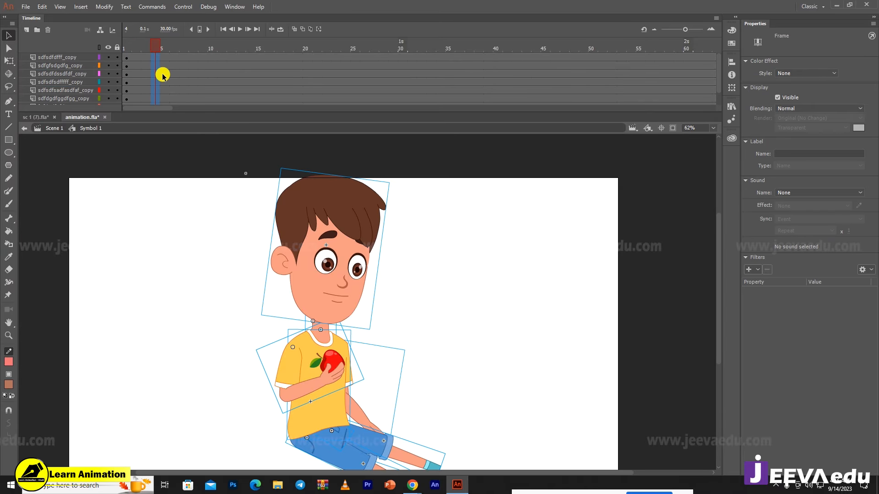
left_click_drag(422, 427, 426, 376)
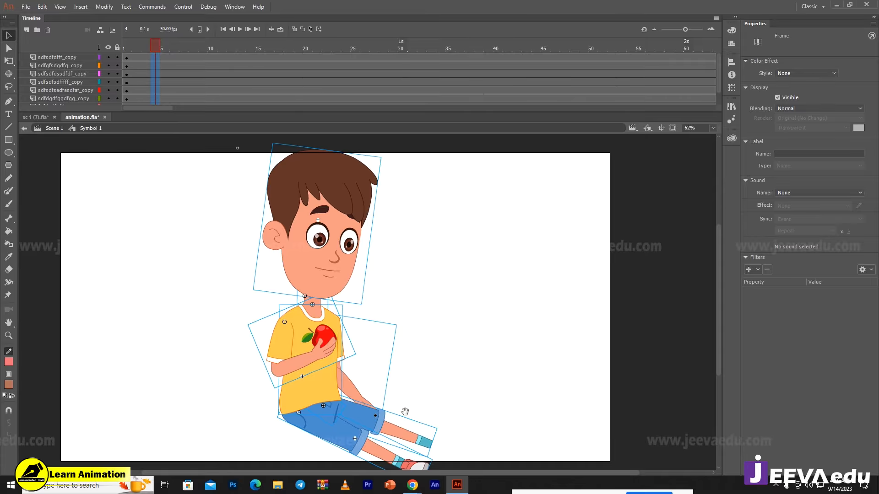
left_click_drag(359, 404, 359, 404)
left_click(319, 333)
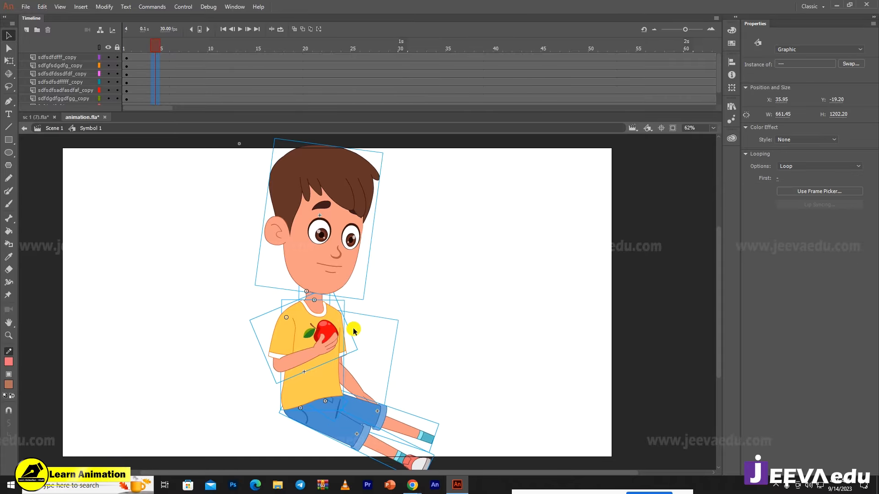
- Return to Scene 1 and move the character symbol to about X 306, Y -103 on the stage
key("z")
left_click(379, 335, "alt")
key("v")
double_click(295, 337)
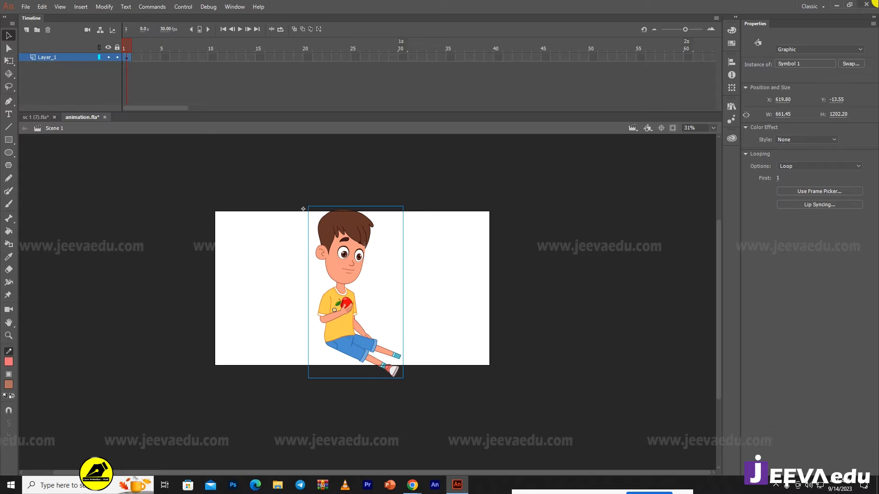
left_click_drag(348, 339, 303, 326)
- Switch to the sc 1 (7).fla document and go to frame 758 of Symbol 1, showing the bedroom
left_click(48, 122)
key("z")
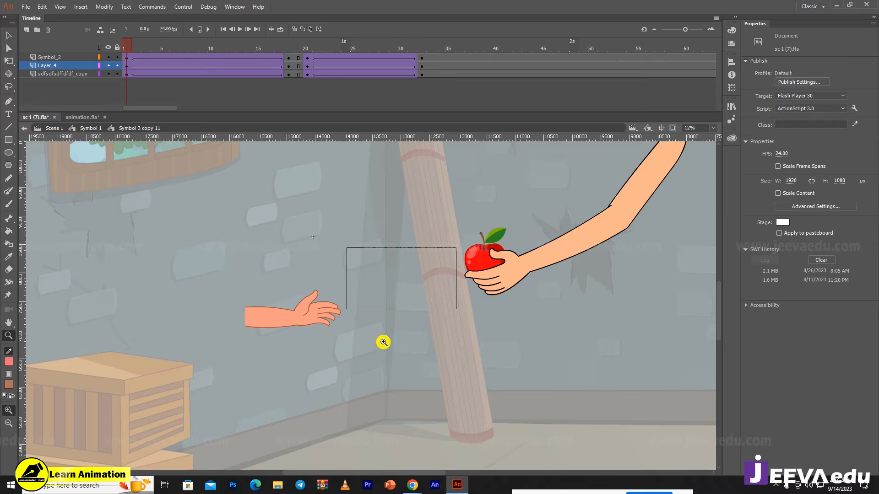
left_click(87, 128)
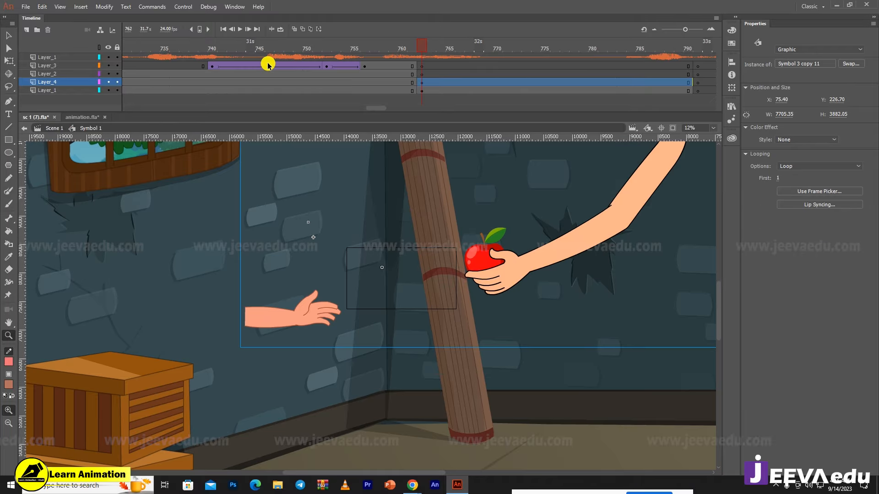
left_click(384, 57)
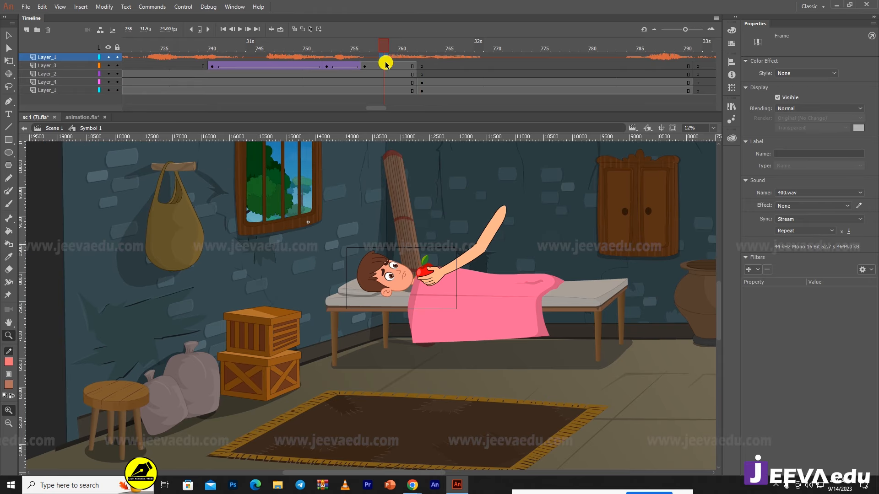
- Select both the pink blanket and the room background at frame 758 and copy them
left_click(518, 317)
key("v")
left_click(515, 311)
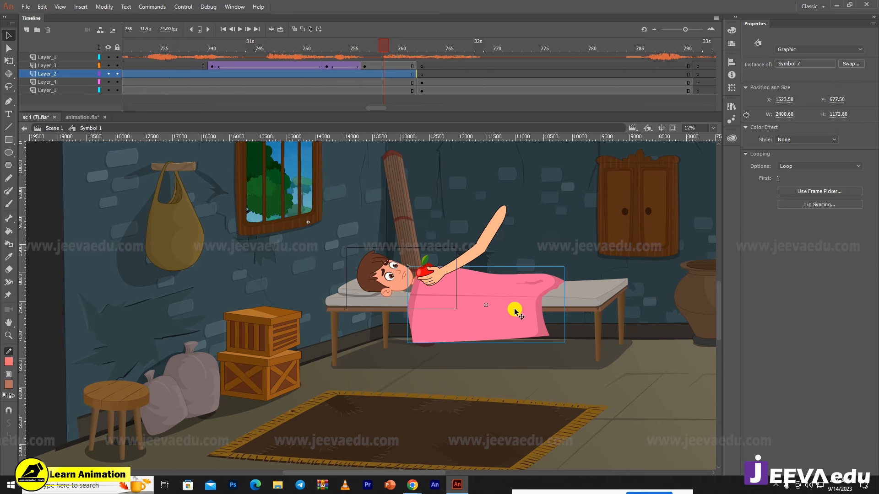
left_click(583, 306, "shift")
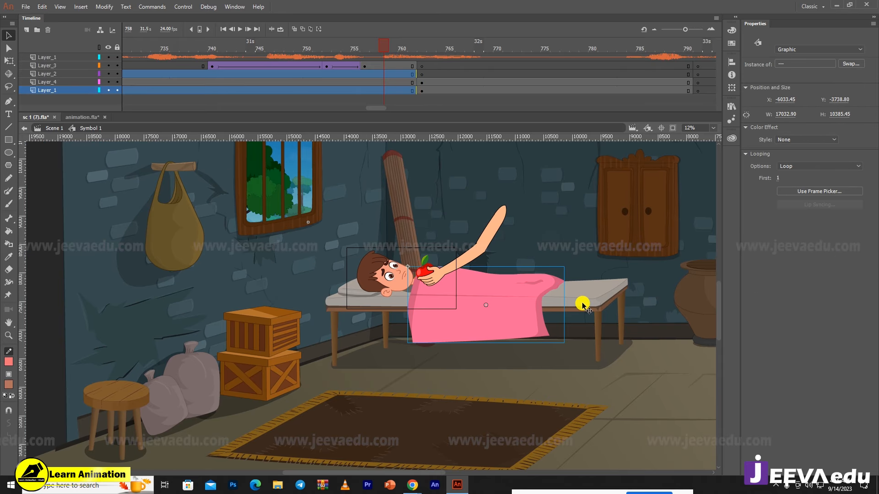
left_click(382, 50)
left_click(488, 296)
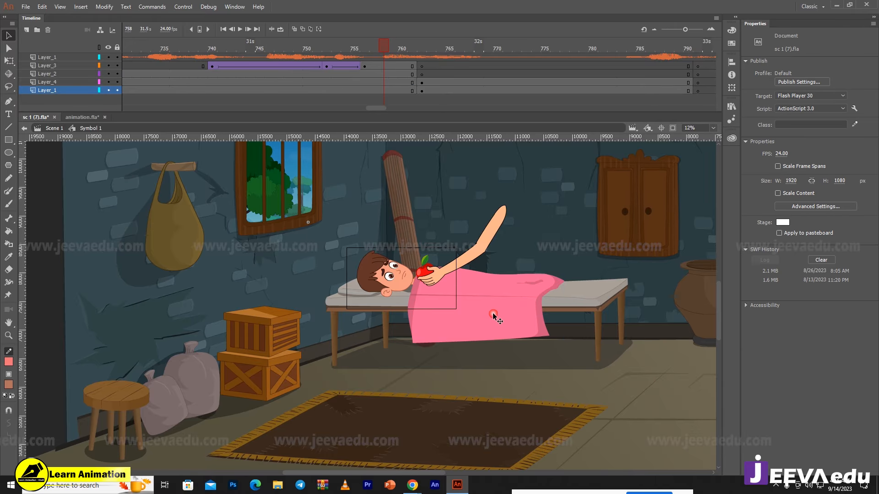
left_click(494, 314)
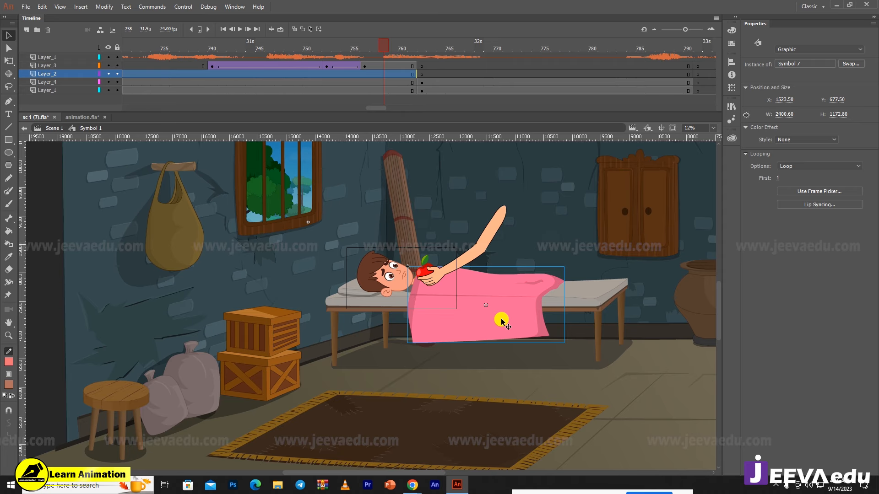
key("ctrl+minus")
left_click(490, 316)
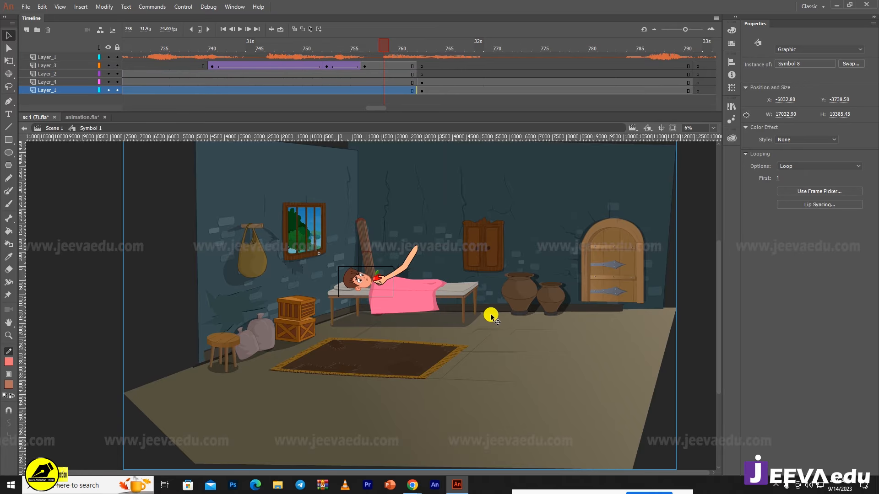
left_click(423, 301)
left_click(508, 281, "shift")
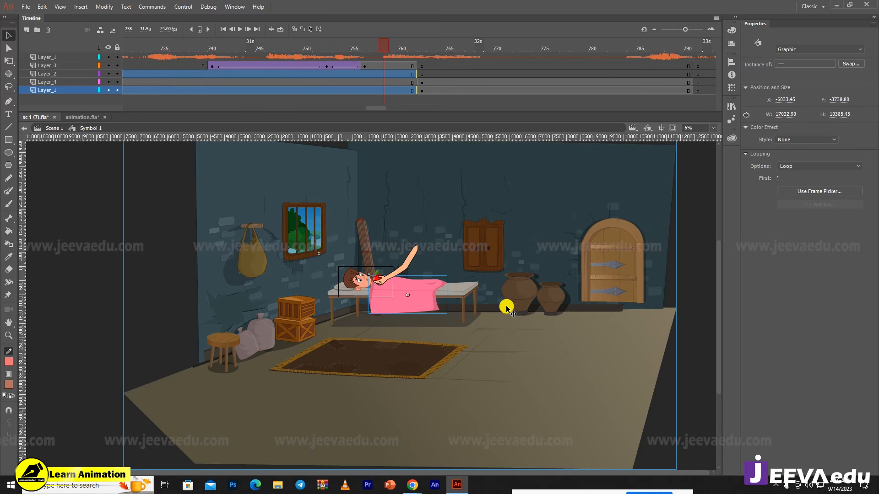
- In animation.fla, add a layer below Layer_1 and paste the room and blanket onto it without replacing existing library items
left_click(86, 118)
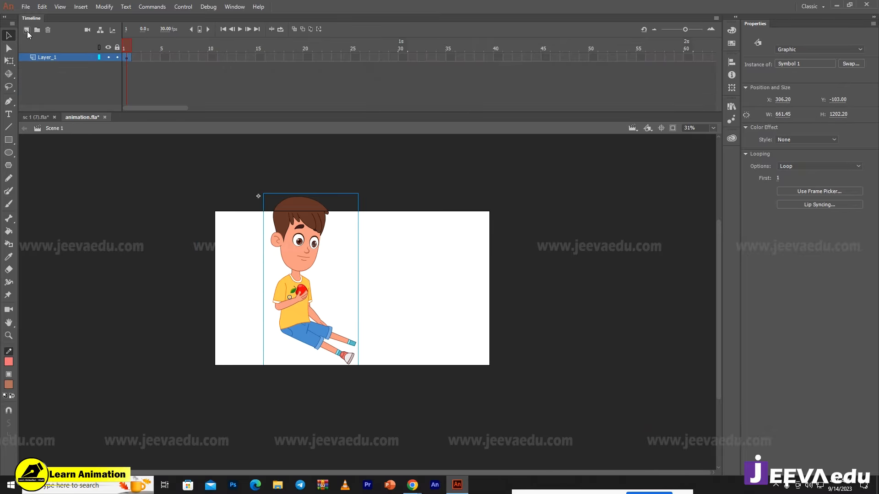
left_click(26, 30)
left_click_drag(55, 58, 59, 73)
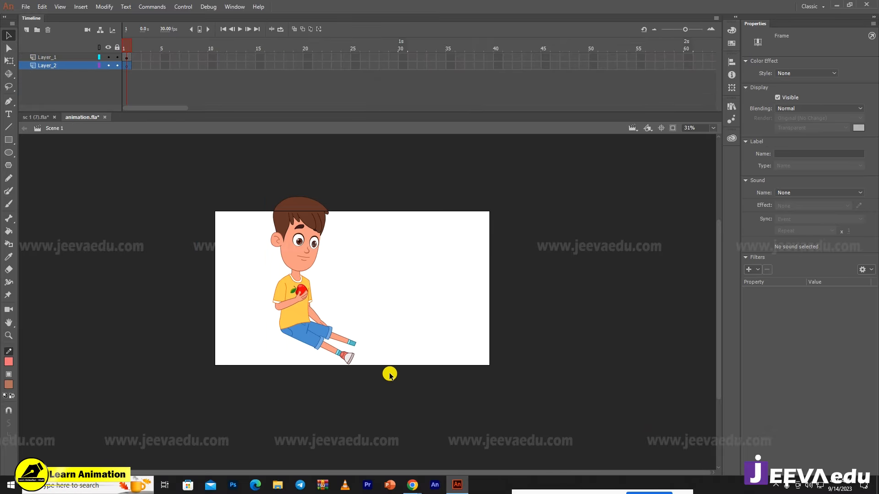
key("ctrl+shift+v")
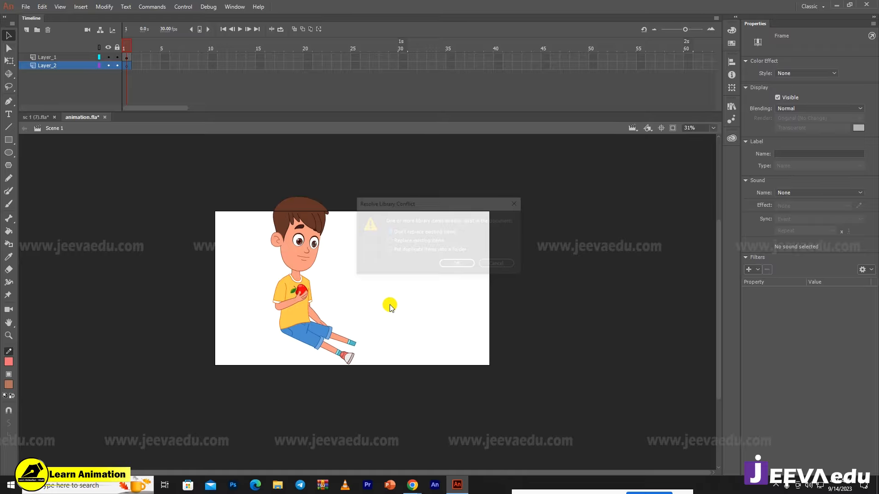
left_click(458, 265)
- Move the pasted room and blanket together so that the bed lies over the stage behind the boy
key("ctrl+minus")
key("ctrl+minus")
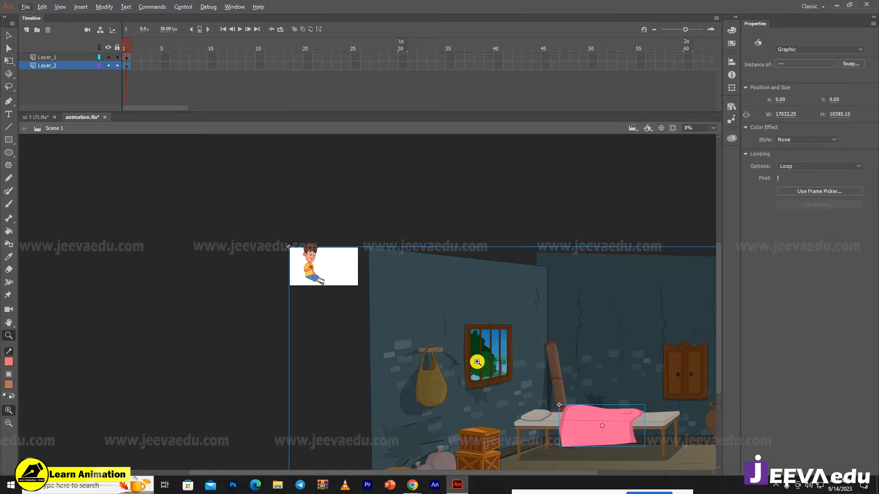
left_click_drag(542, 415, 307, 298)
- Scale the room and blanket to 80% four times in a row and reposition them so the boy sits on the bed
key("ctrl+alt+s")
type("80")
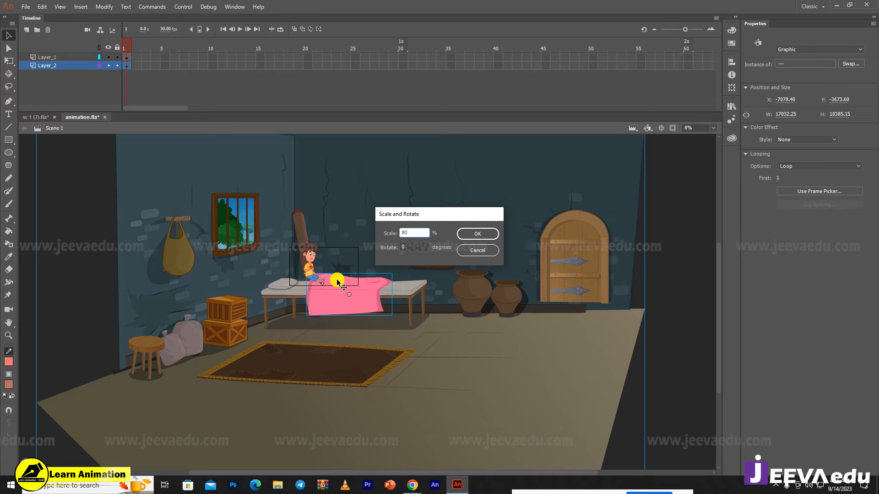
key("Return")
key("ctrl+alt+s")
key("Return")
key("ctrl+alt+s")
key("Return")
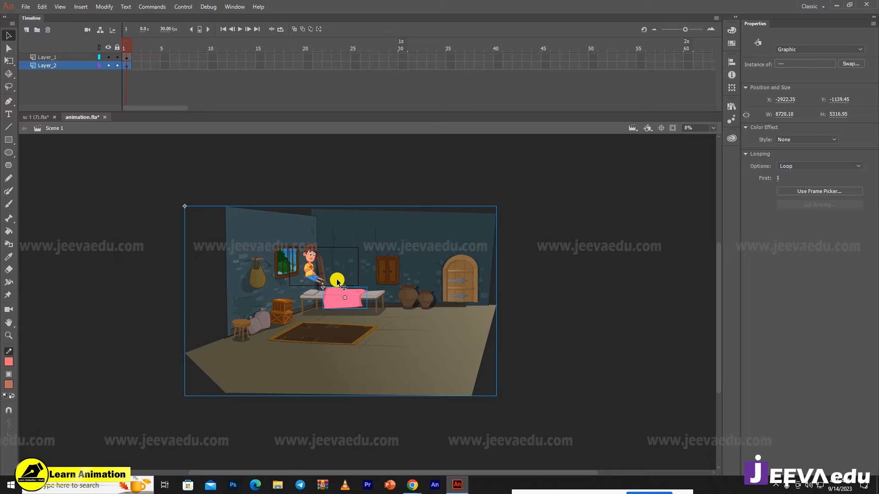
key("ctrl+alt+s")
key("Return")
key("ctrl+=")
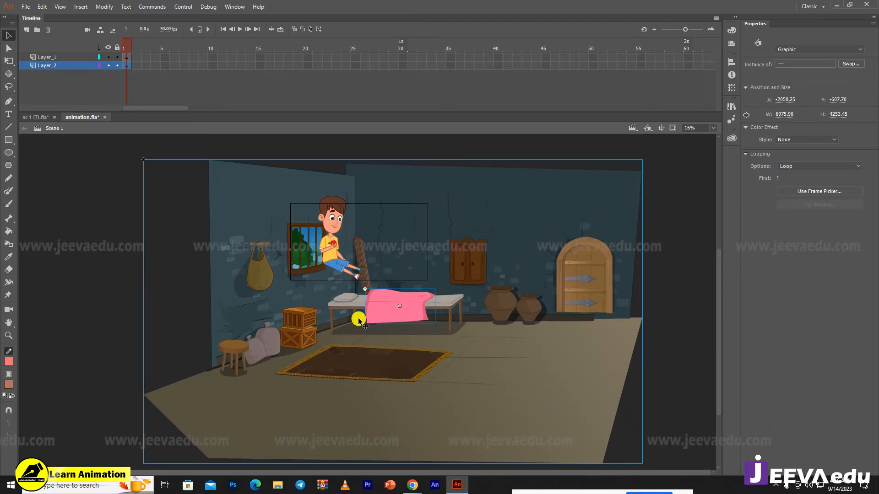
left_click_drag(360, 319, 322, 279)
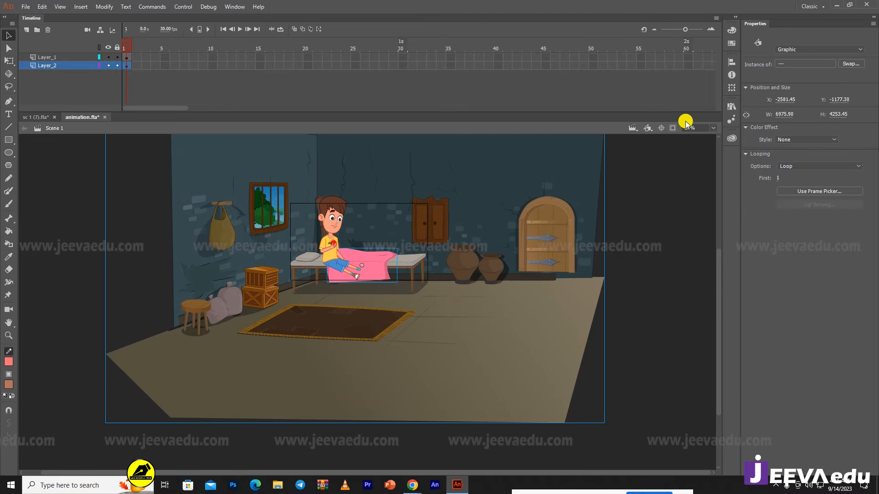
- Move the room and blanket together down and to the right so the bed lies along the lower edge of the stage
left_click(672, 129)
key("ctrl+space")
left_click(352, 242)
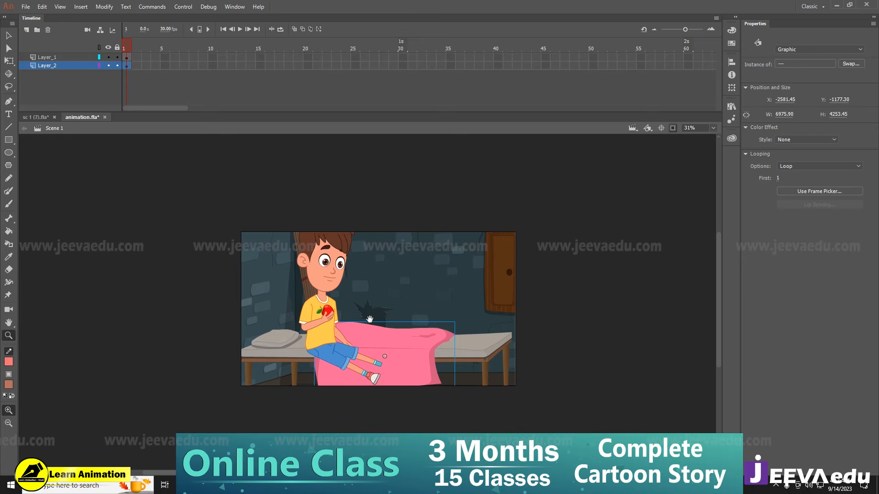
key("v")
left_click_drag(411, 358, 426, 376)
- Scale the boy down to about 536 × 974 px and move him onto the bed beside the pillow
left_click(345, 310)
key("q")
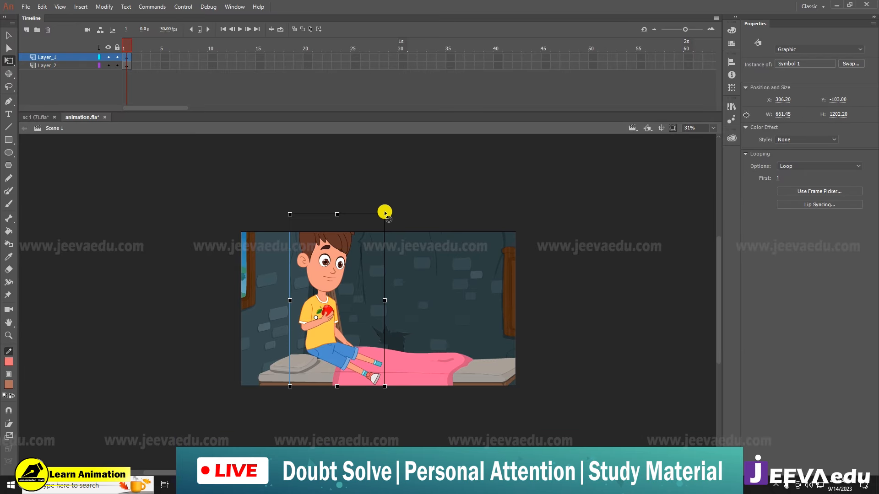
left_click_drag(380, 221, 373, 232)
left_click_drag(328, 295, 346, 315)
- Cut the pink blanket and paste it in place on a new layer above Layer_1, with Layer_1 and Layer_2 locked
left_click(422, 374)
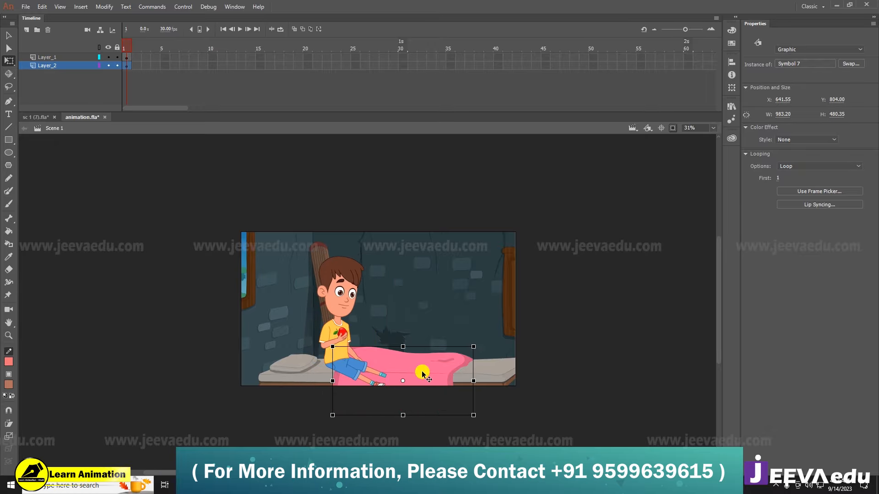
key("ctrl+x")
left_click(44, 58)
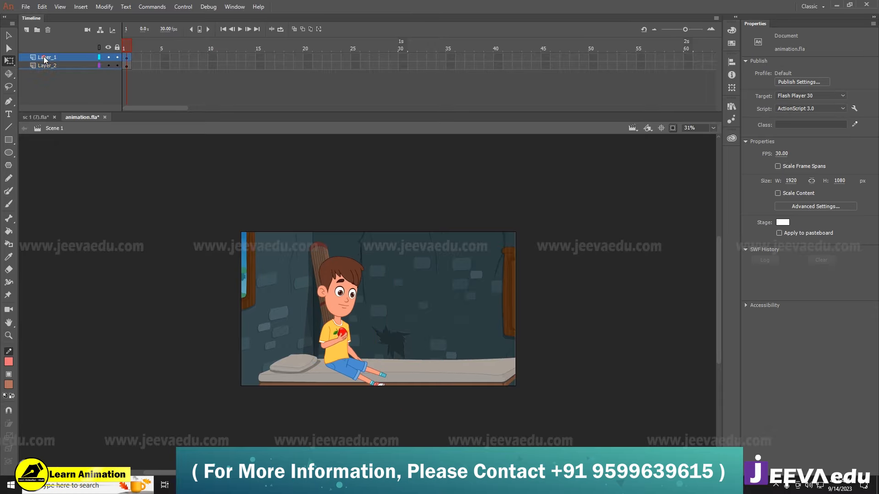
left_click(27, 30)
right_click(134, 246)
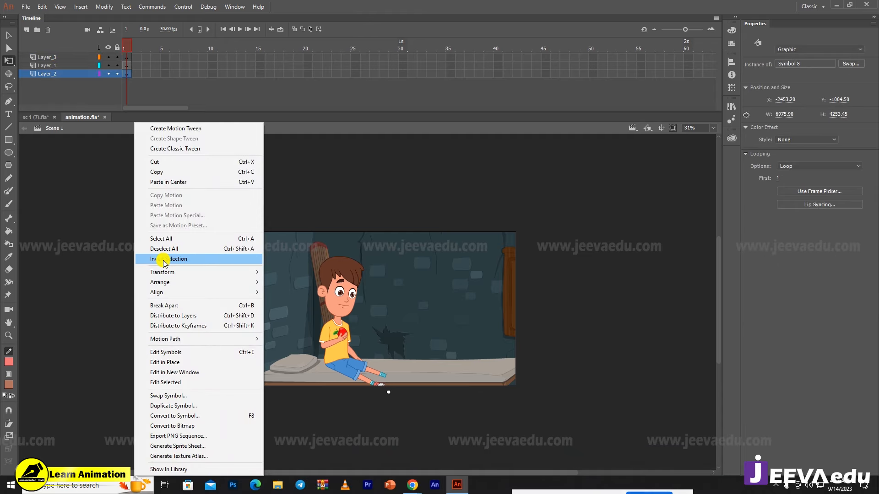
left_click(58, 57)
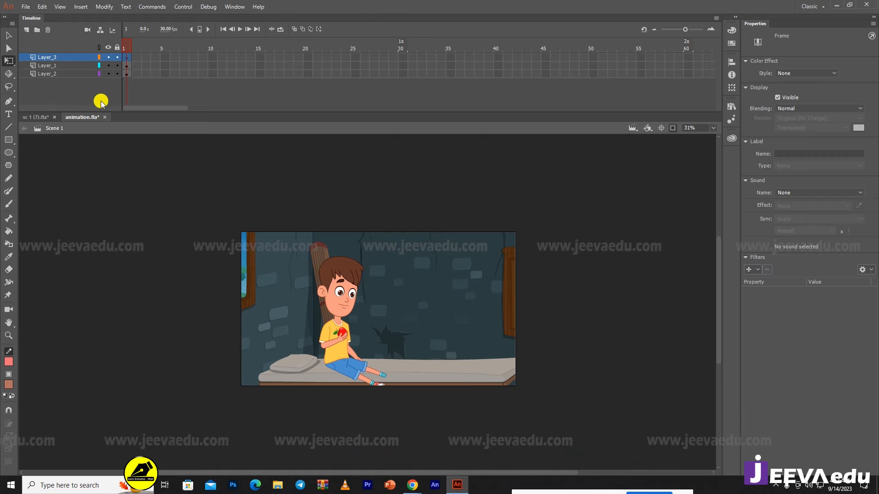
left_click_drag(117, 66, 117, 74)
right_click(144, 251)
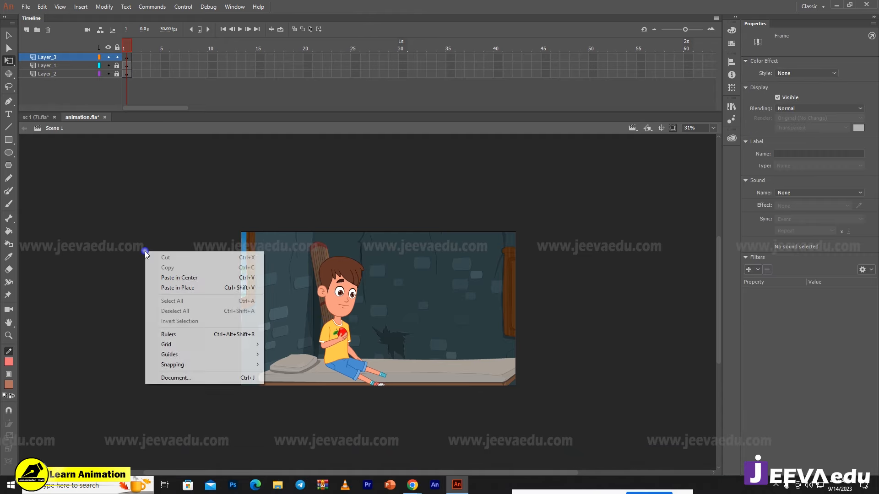
left_click(201, 288)
- Scale the boy to 95% and shift him slightly down and left so he sits properly behind the blanket
key("z")
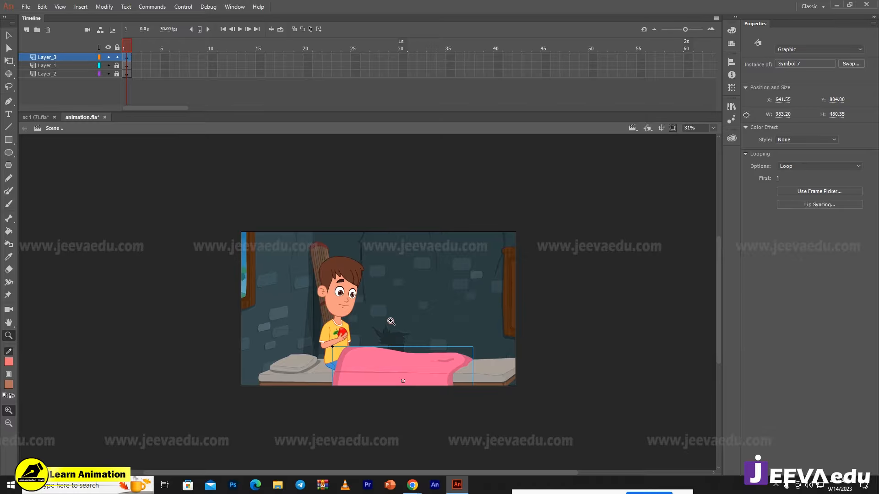
left_click(391, 322)
key("v")
left_click(280, 245)
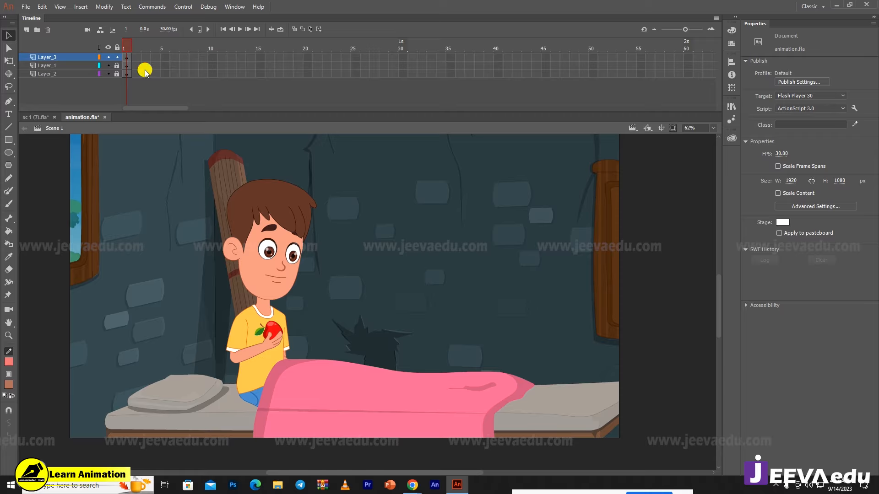
key("ctrl+minus")
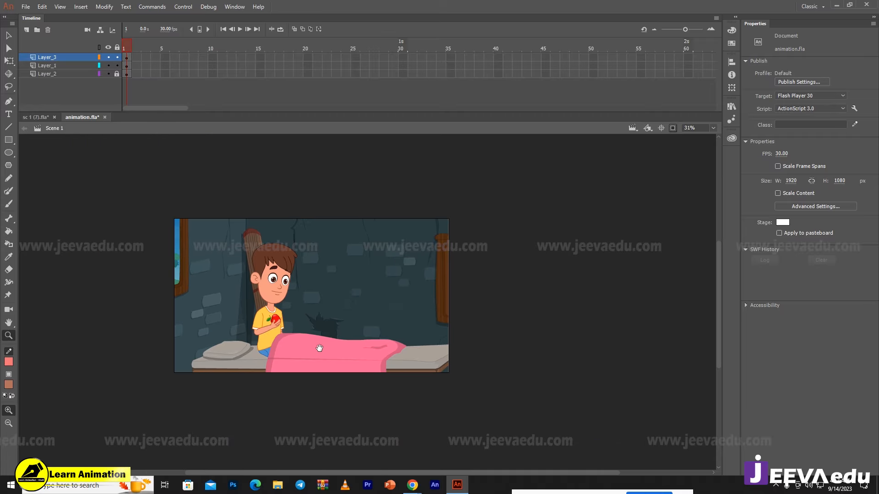
left_click(271, 289)
key("q")
key("ctrl+alt+s")
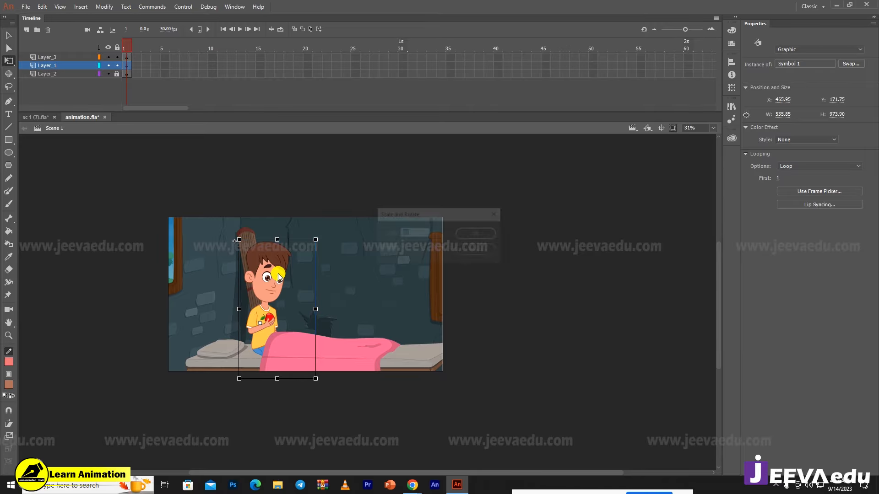
type("95")
key("Return")
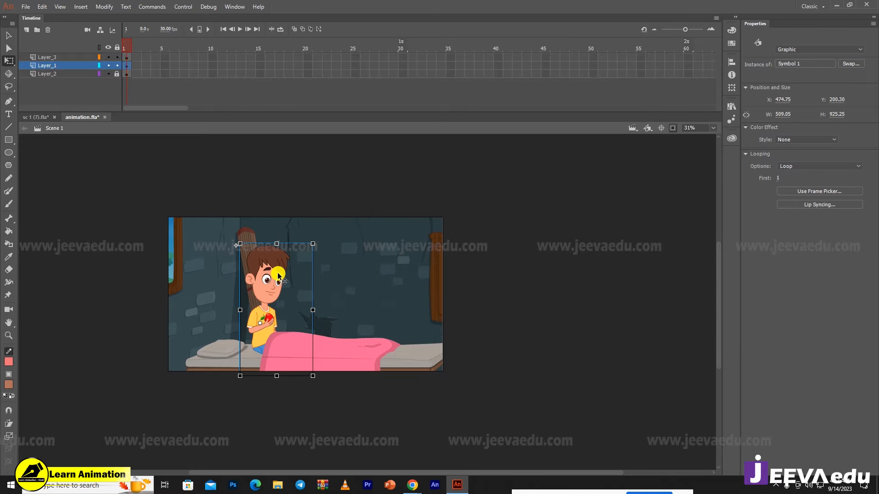
key("v")
key("ctrl+equal")
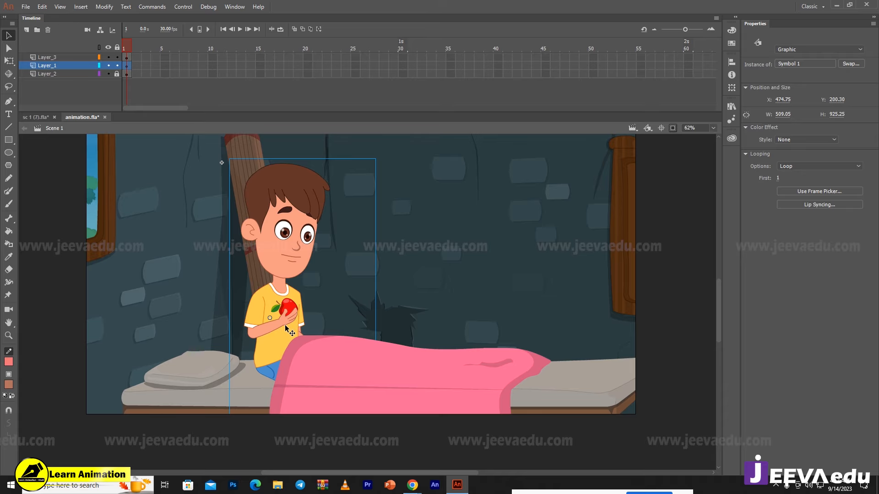
left_click_drag(286, 326, 283, 328)
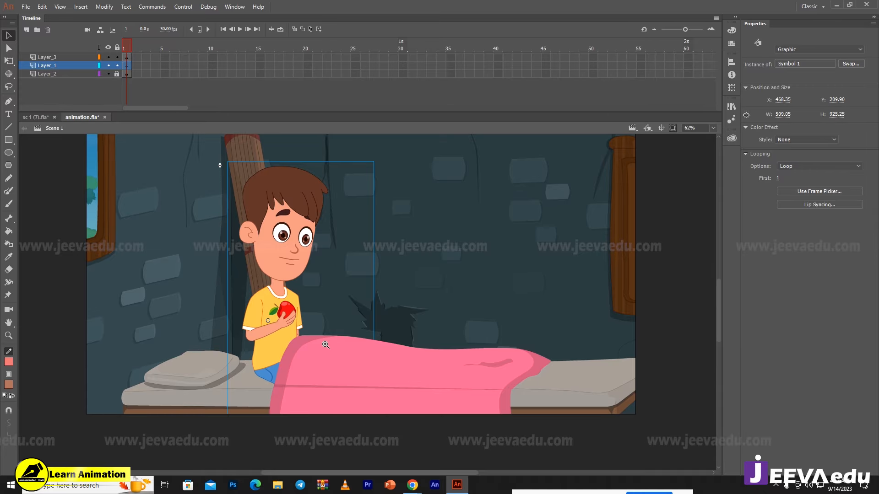
- Lock Layer_3, extend the frames of all three layers past frame 60, and scrub the scene back to frame 1
left_click(359, 301, "alt")
left_click(394, 284)
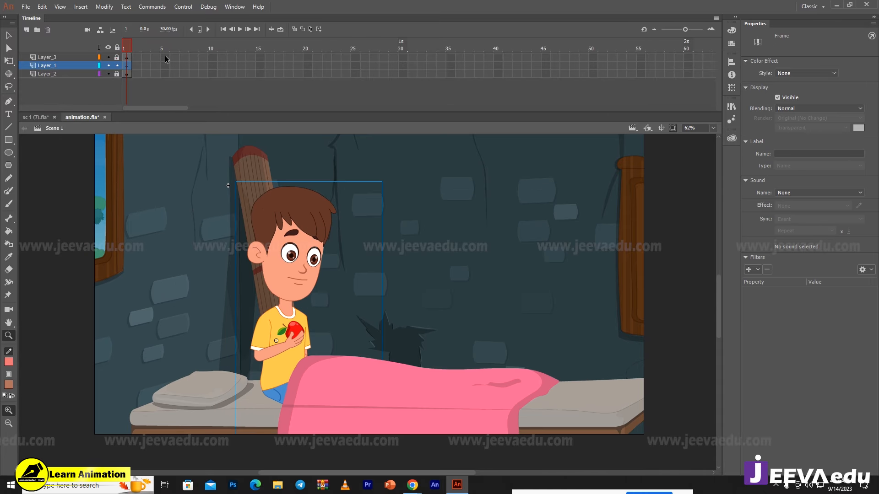
left_click_drag(165, 57, 396, 94)
left_click(397, 63)
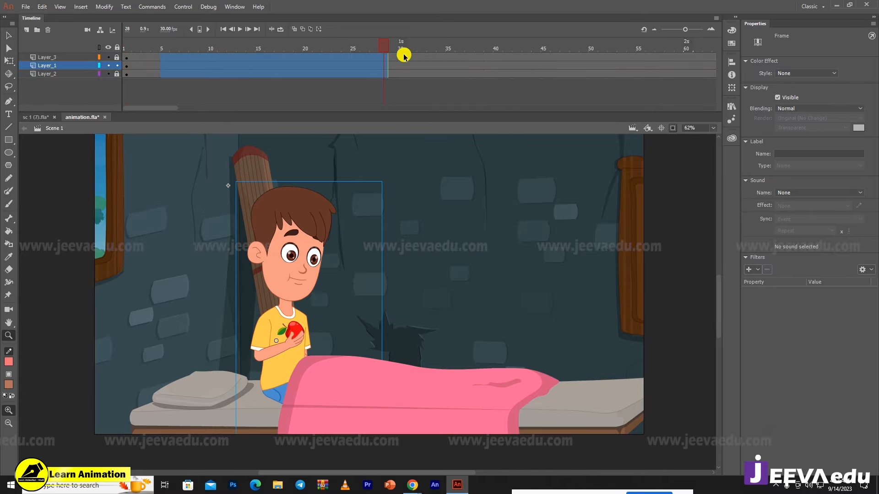
left_click_drag(384, 46, 4, 77)
- Open the boy's symbol for editing in place and insert keyframes at frame 4 on all body-part layers
left_click(335, 301)
left_click_drag(369, 315, 351, 369)
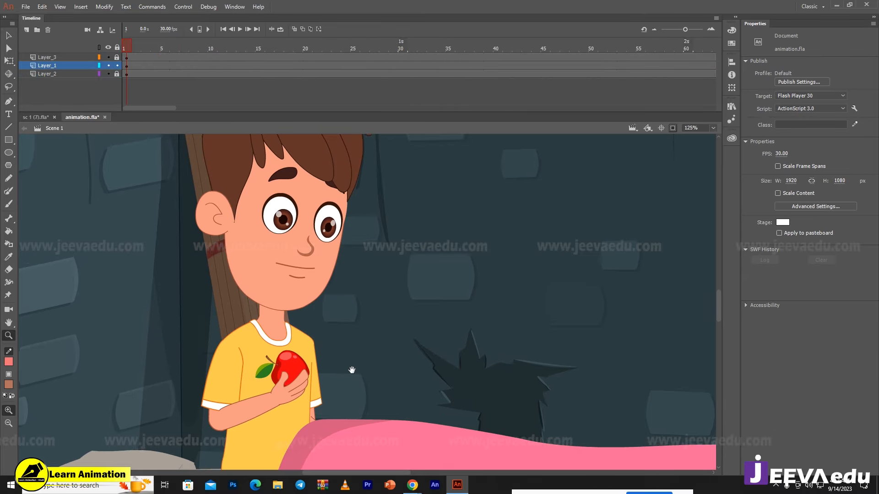
left_click(351, 366, "alt")
key("v")
left_click(330, 279)
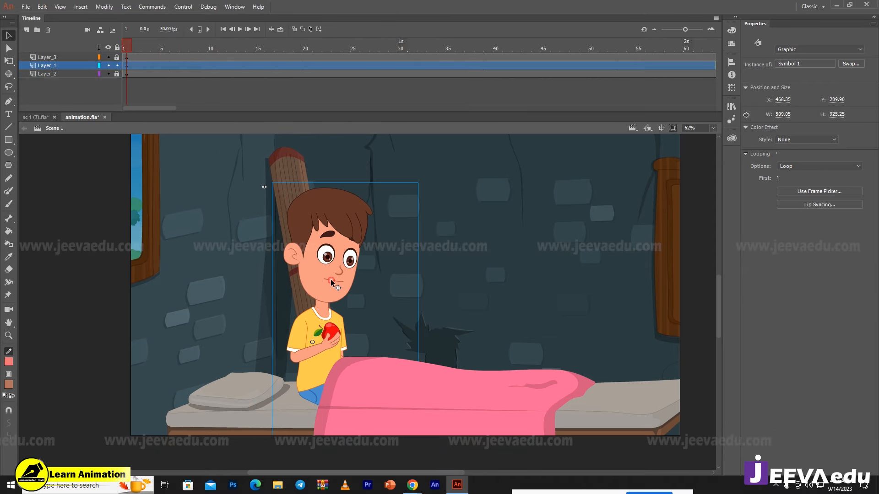
double_click(331, 280)
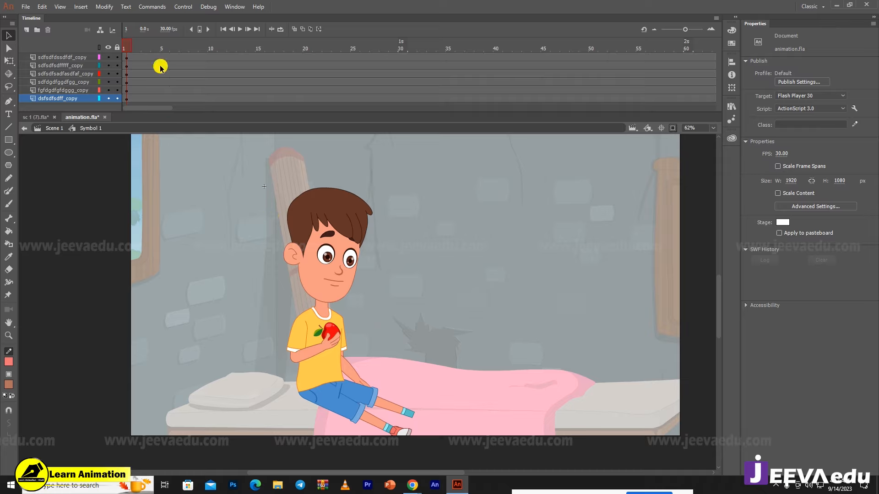
scroll(156, 64, "up", 2)
left_click_drag(157, 94, 154, 150)
key("F6")
- Insert keyframes at frames 7 and 14 on all of the boy's body-part layers
scroll(178, 67, "up", 3)
left_click_drag(186, 58, 190, 148)
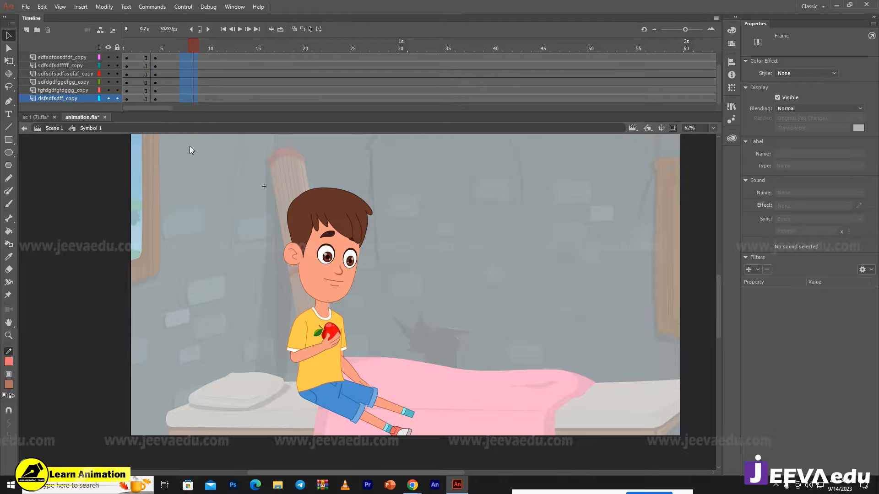
scroll(190, 82, "up", 3)
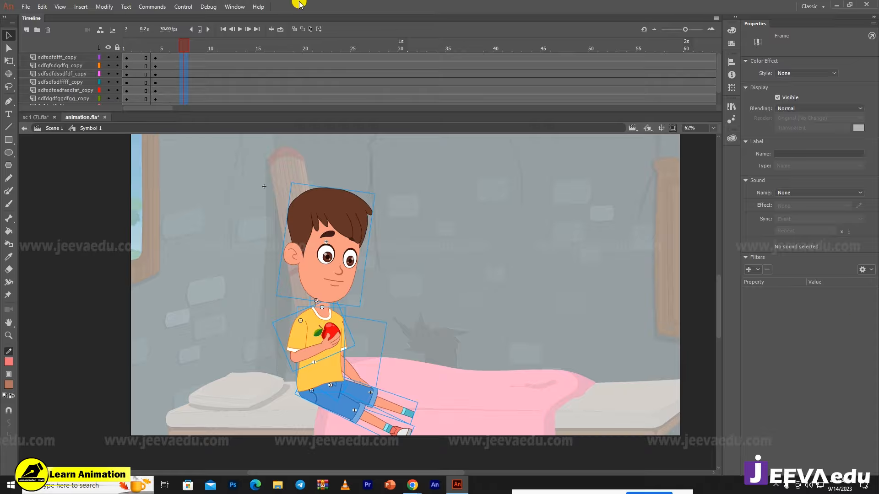
key("F6")
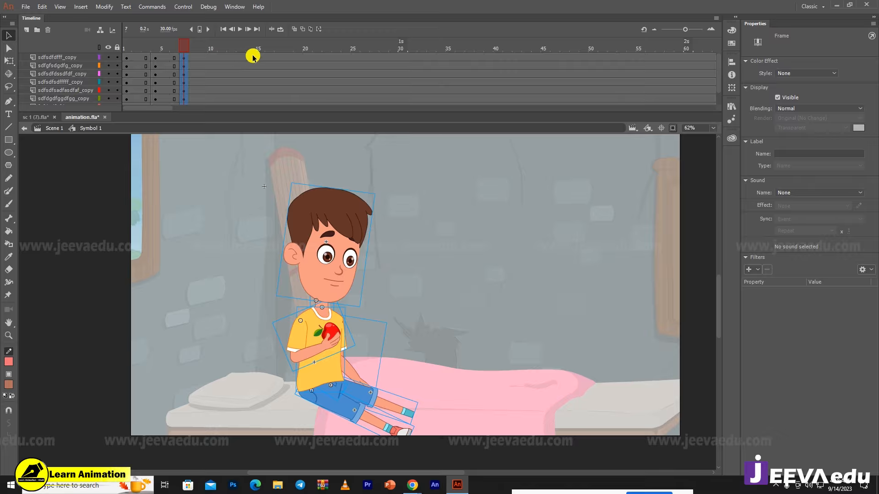
left_click_drag(250, 59, 248, 126)
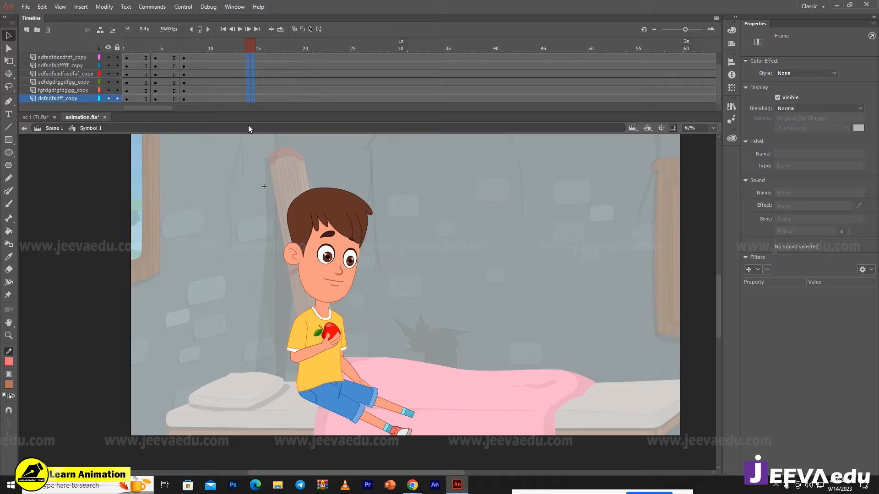
key("F6")
- Create classic tweens between frames 4, 7 and 14 on all body-part layers and adjust the easing of the frame 7–14 tween
left_click_drag(172, 59, 203, 99)
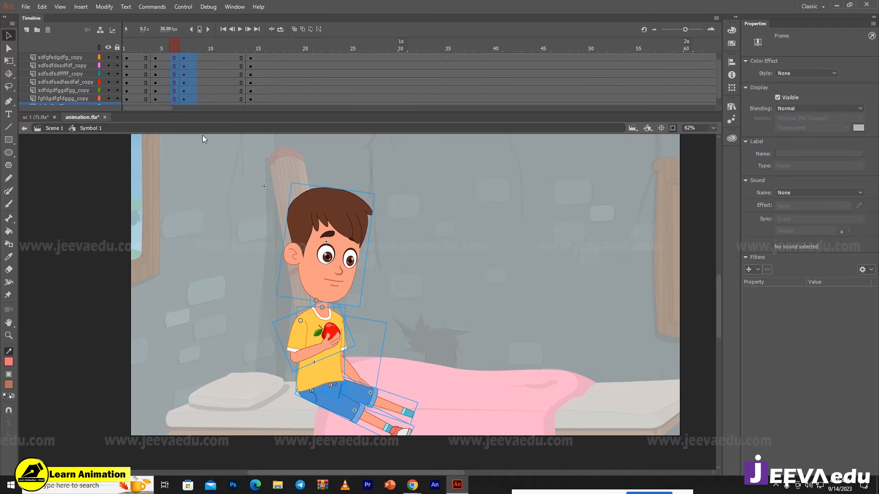
right_click(191, 79)
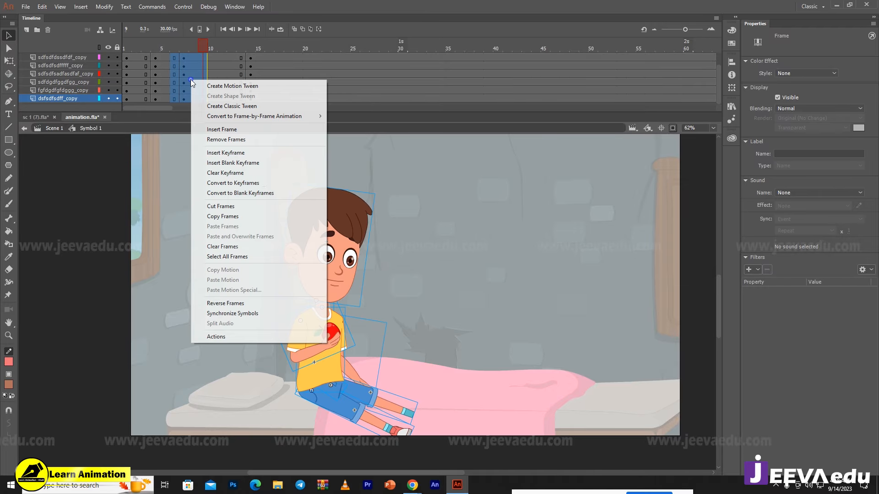
left_click(225, 106)
left_click_drag(222, 58, 232, 99)
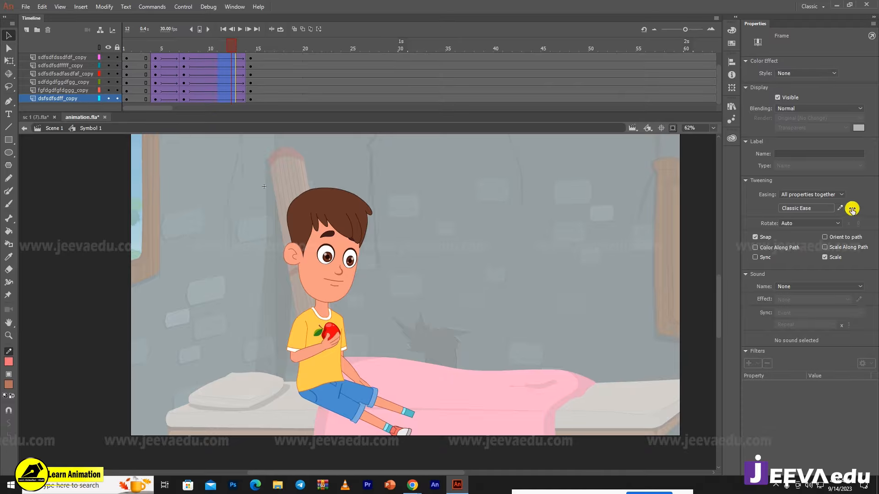
left_click_drag(851, 207, 854, 142)
- At frame 7, select the boy's upper body, set its pivot at the waist and tilt it slightly backward
left_click(187, 49)
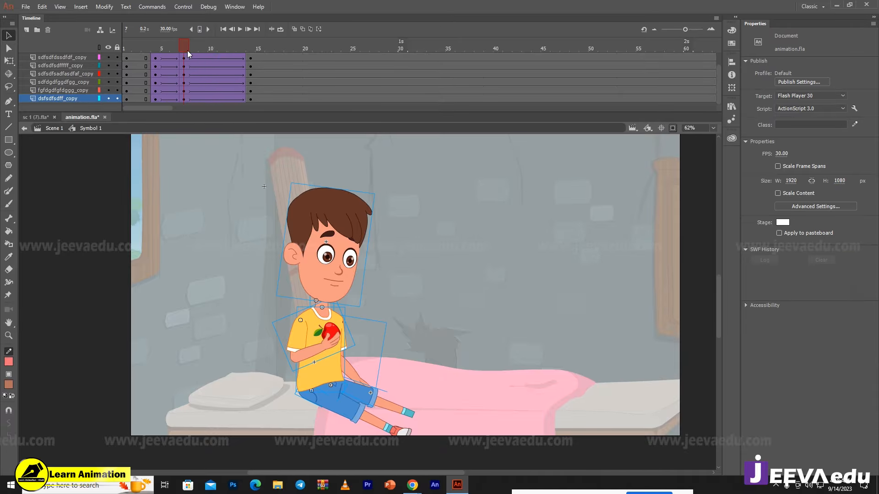
left_click_drag(380, 350, 367, 347)
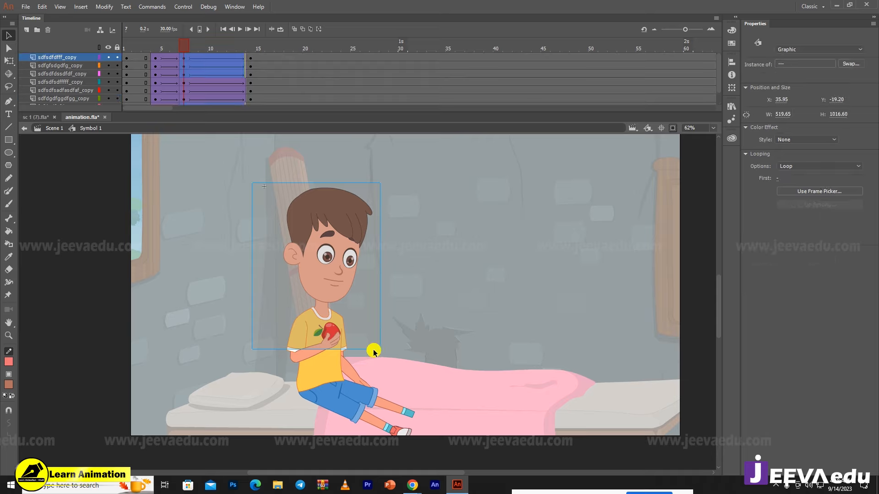
key("q")
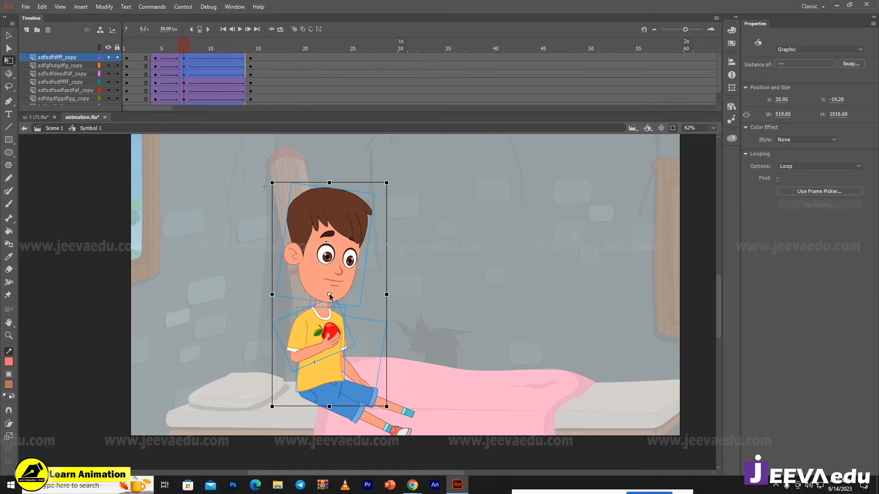
left_click_drag(328, 294, 319, 381)
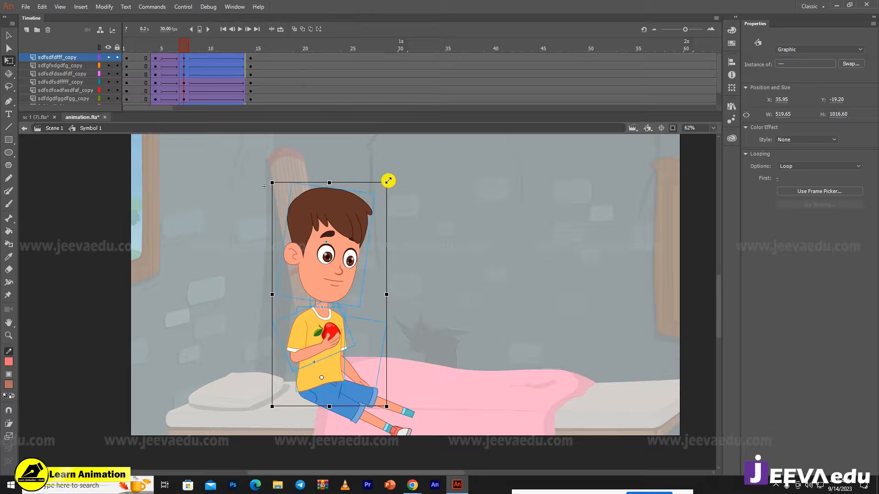
left_click_drag(392, 183, 390, 178)
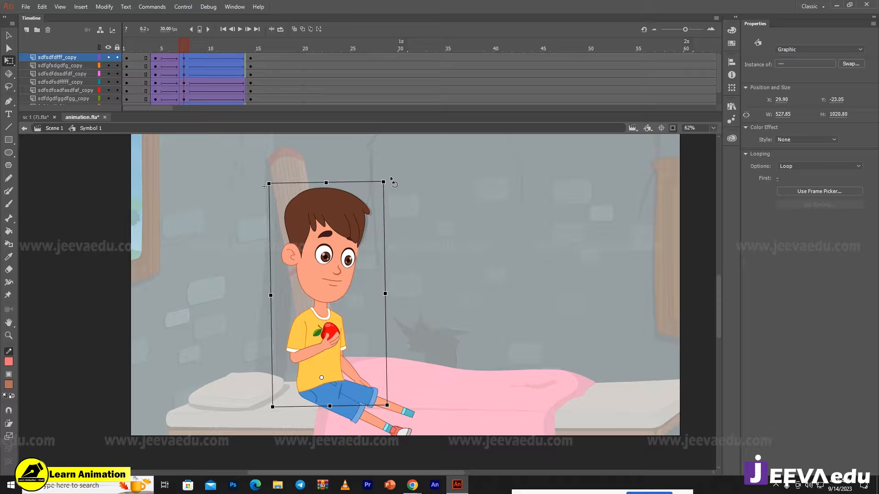
- Rotate the head and arms slightly at frame 7 and preview the motion up to frame 14
left_click(415, 207)
left_click(360, 216)
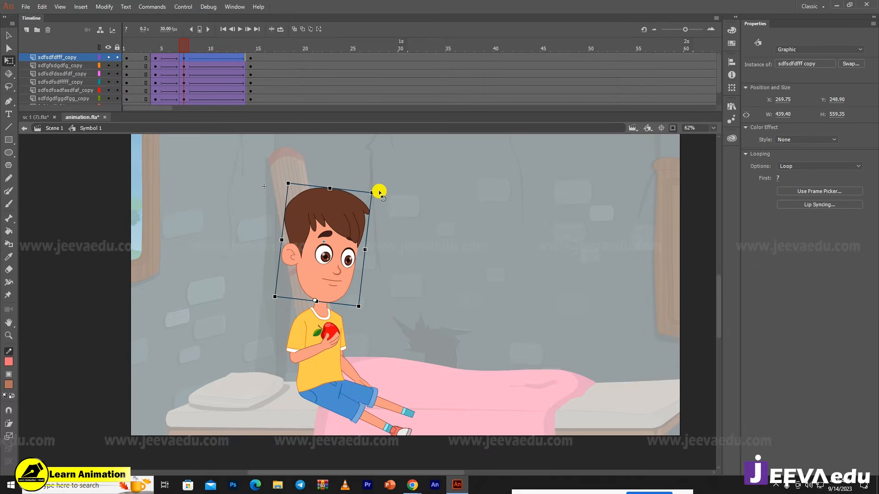
left_click(356, 336)
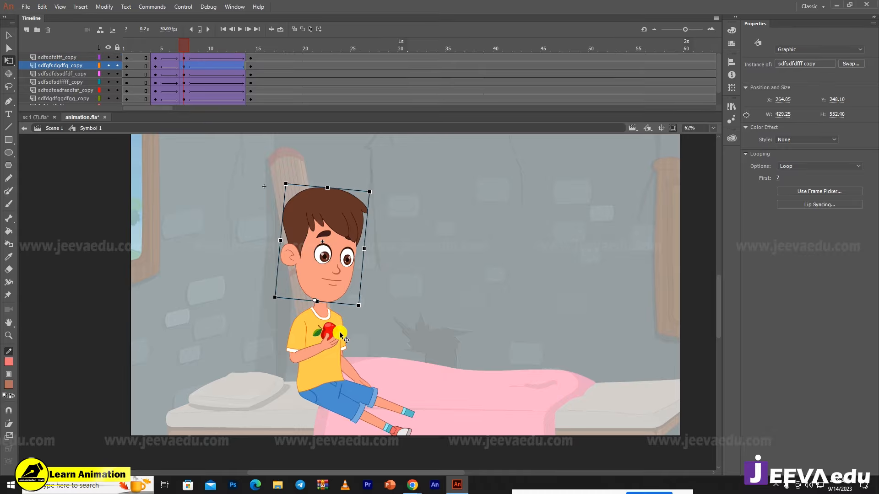
left_click(360, 380)
left_click_drag(383, 407, 389, 406)
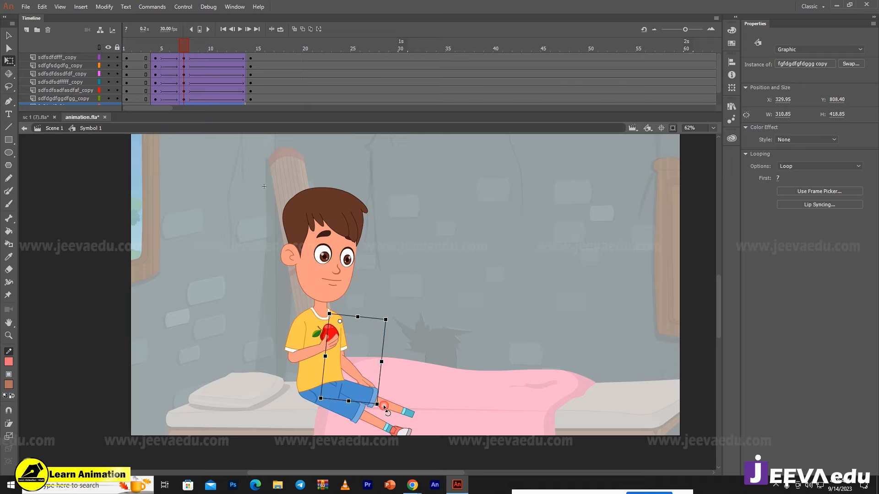
left_click_drag(196, 51, 251, 75)
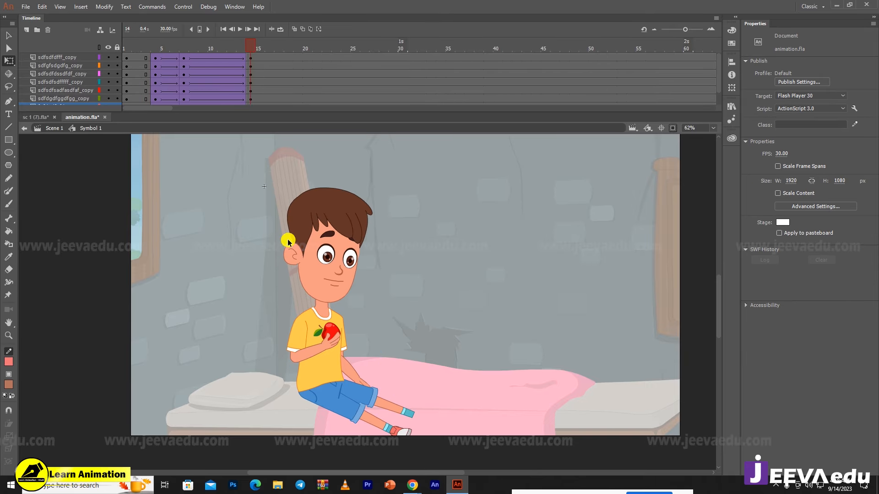
- At frame 14, select the boy's upper body, set its pivot at the waist and tilt it slightly forward
left_click_drag(255, 184, 367, 349)
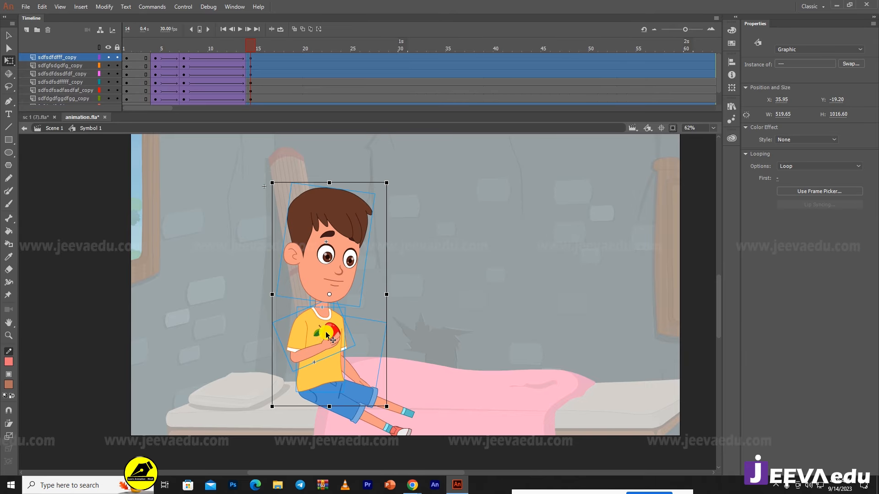
left_click_drag(329, 294, 324, 379)
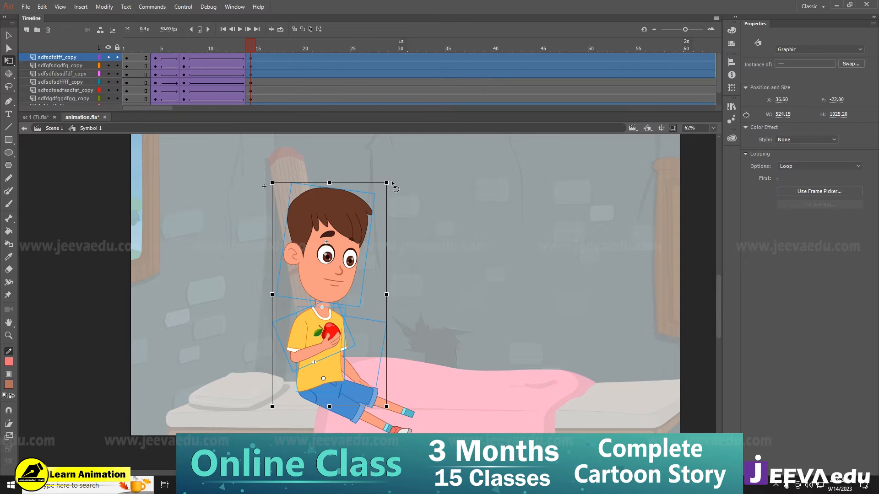
left_click_drag(393, 184, 393, 184)
left_click(452, 263)
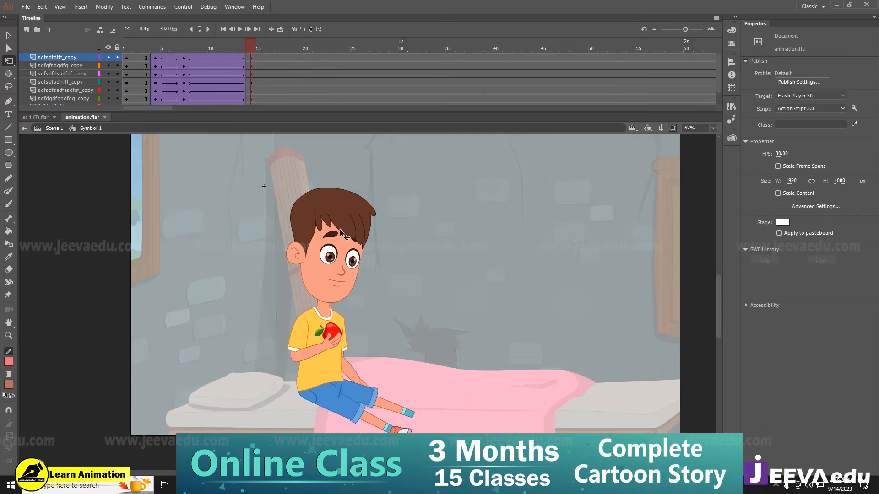
- Tilt the boy's head further forward at frame 14 and rotate the far arm slightly
left_click(349, 219)
left_click_drag(384, 195, 384, 223)
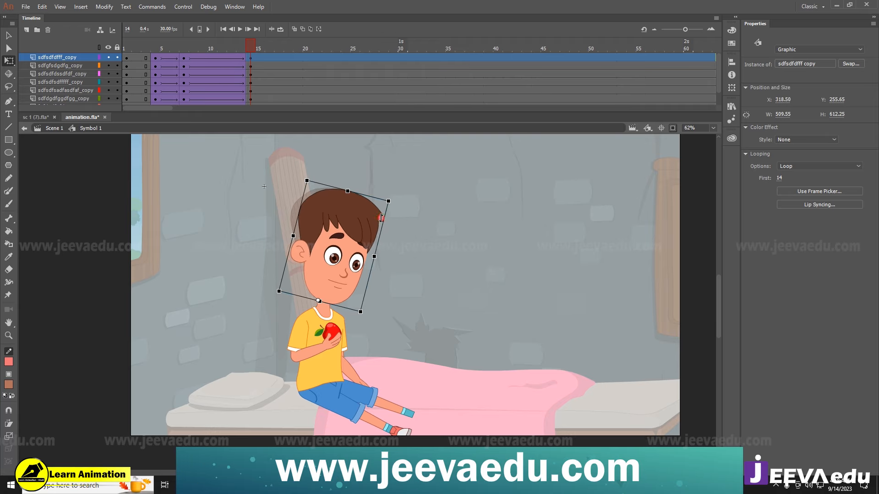
left_click(352, 378)
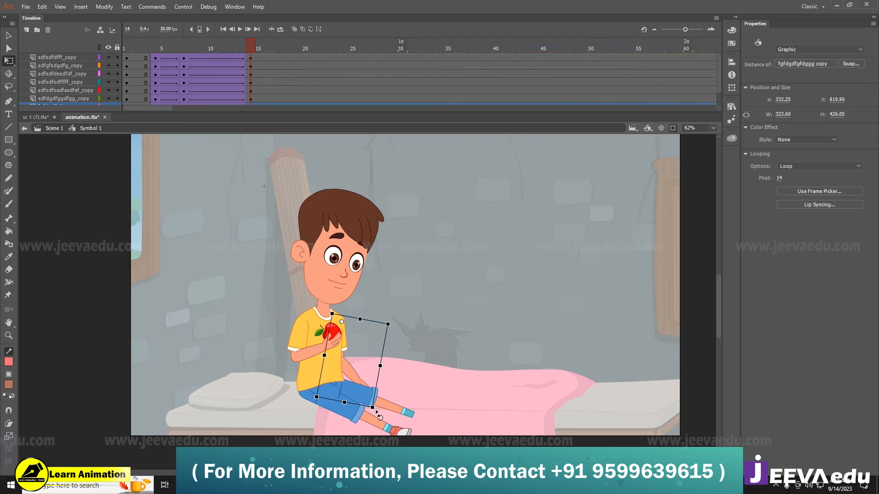
left_click_drag(379, 414, 376, 417)
- Rotate the apple-holding arm up toward the mouth at frame 14 and move its layer above the head layer
left_click(359, 353)
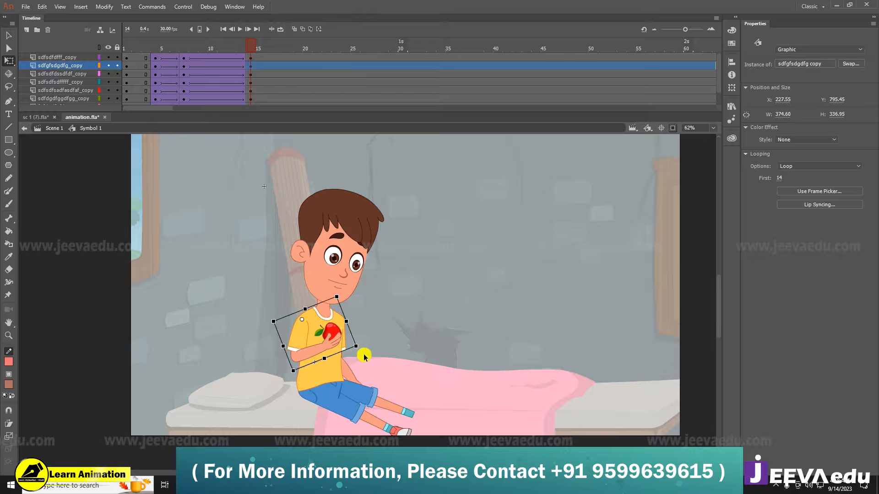
left_click_drag(364, 343, 362, 298)
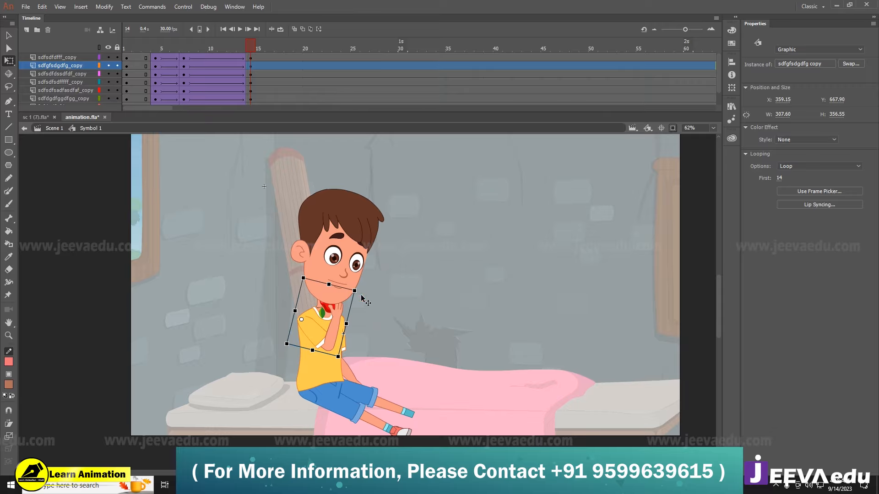
left_click_drag(76, 68, 75, 57)
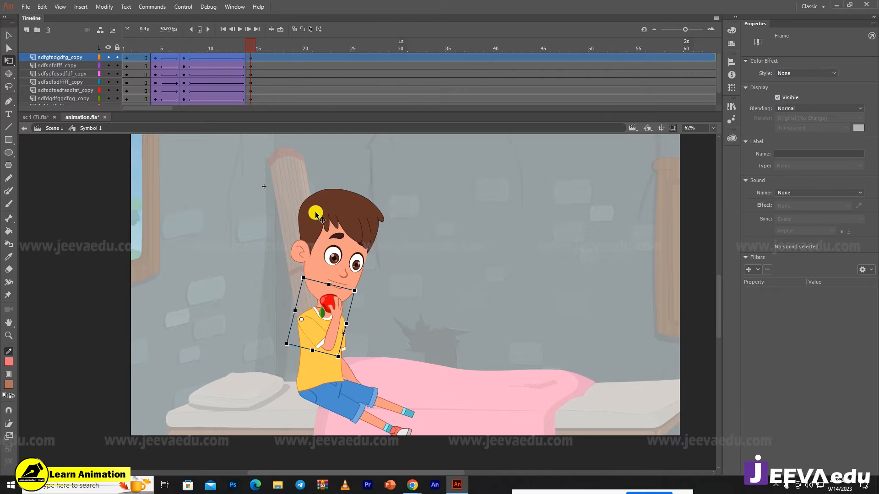
- Open the apple-holding arm symbol and insert keyframes at frames 14 and 7 on the forearm layer
left_click(344, 312)
key("z")
left_click(351, 297)
key("v")
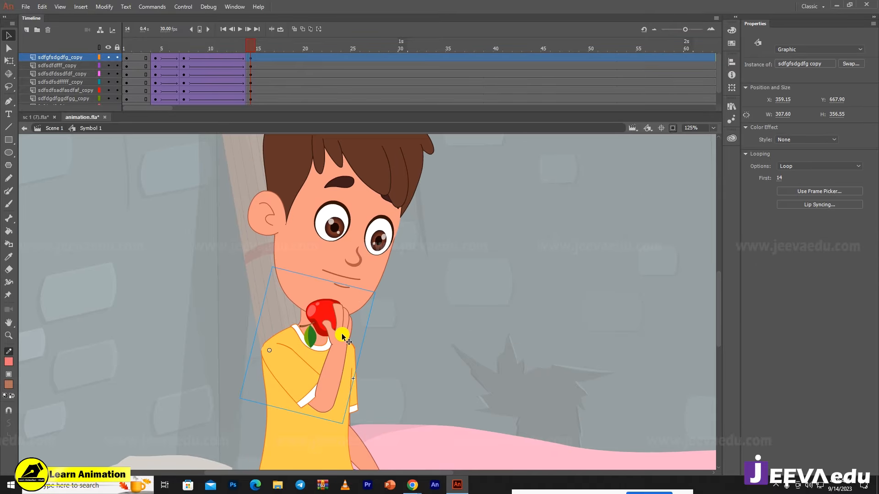
left_click(183, 58)
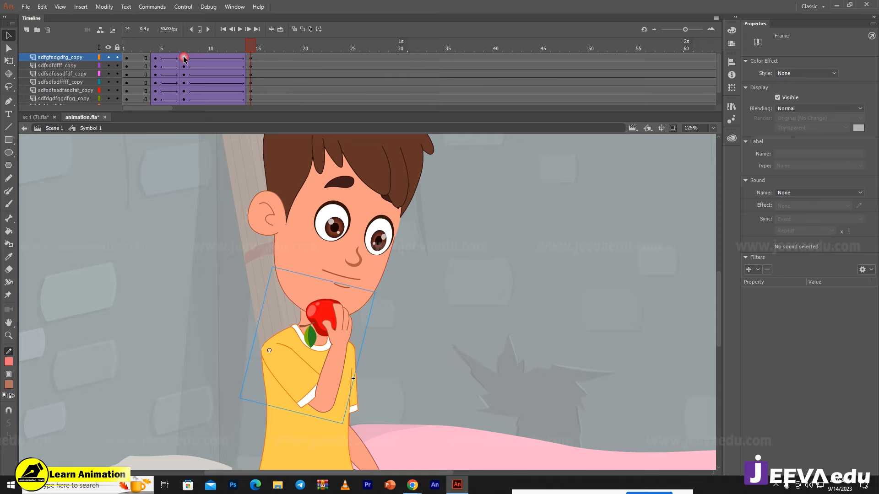
left_click(251, 58)
double_click(345, 335)
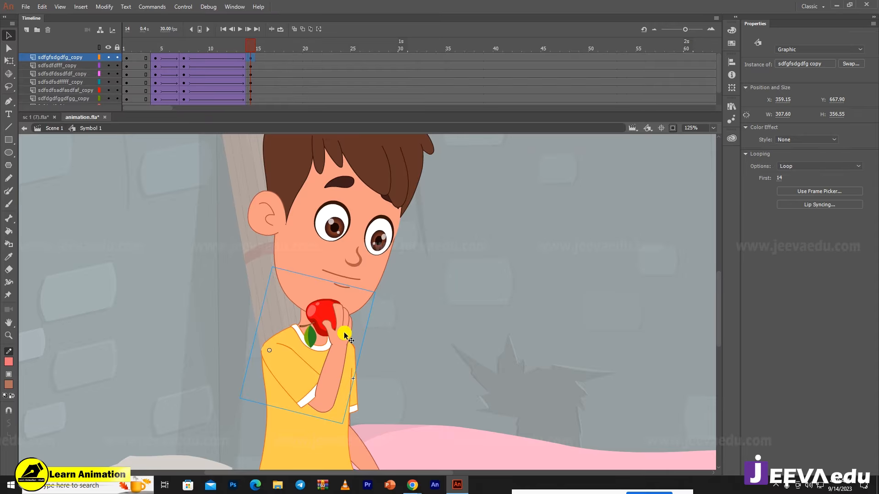
left_click(251, 58)
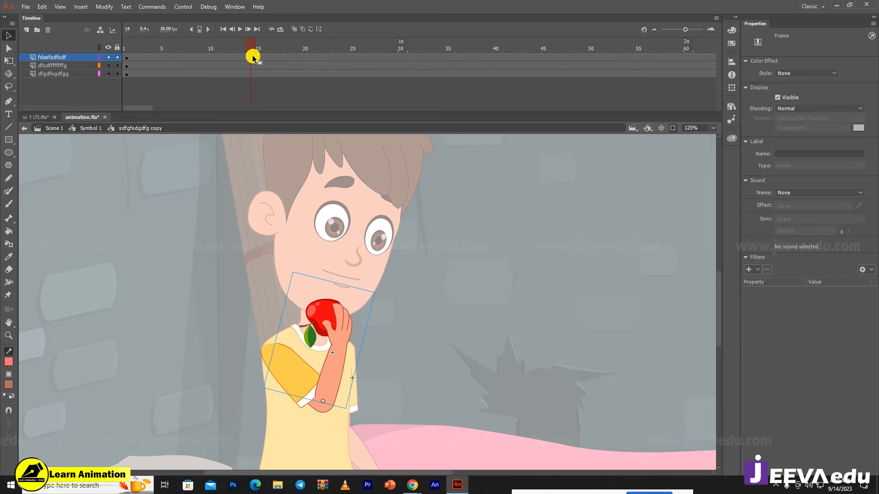
key("F6")
left_click(184, 58)
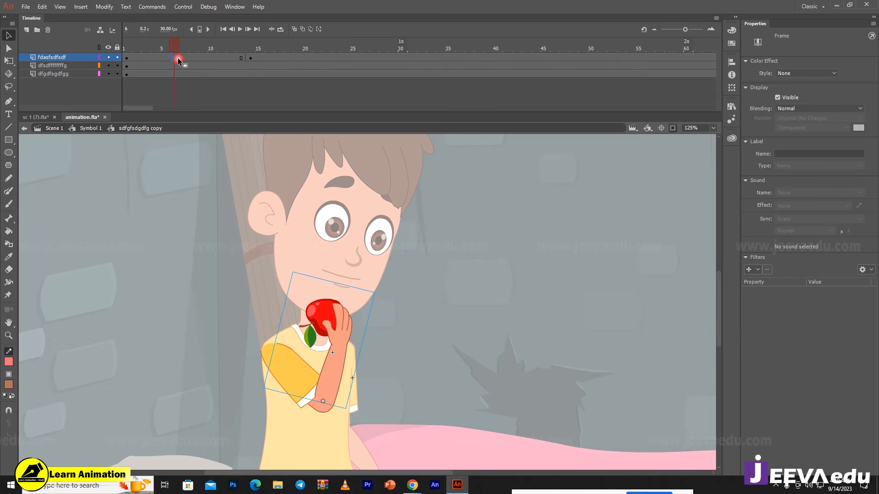
- Create a classic tween on the forearm layer between frames 7 and 14 and set its easing to 100 out
right_click(203, 59)
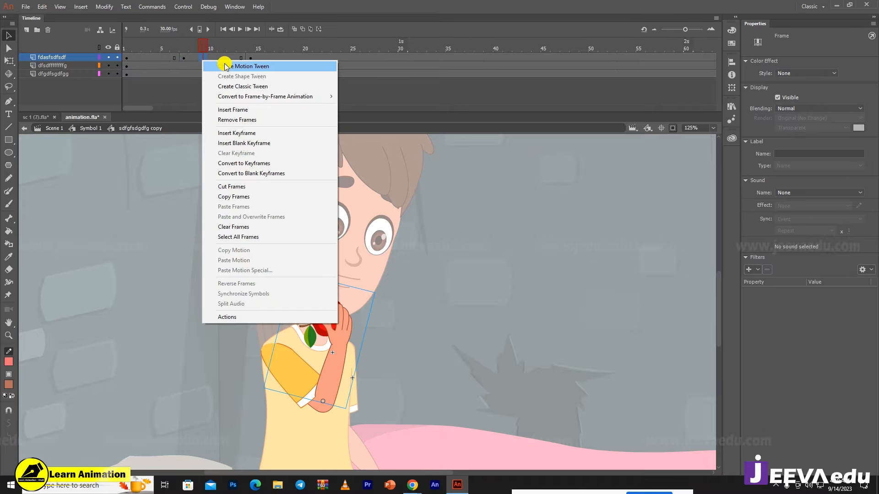
left_click(230, 84)
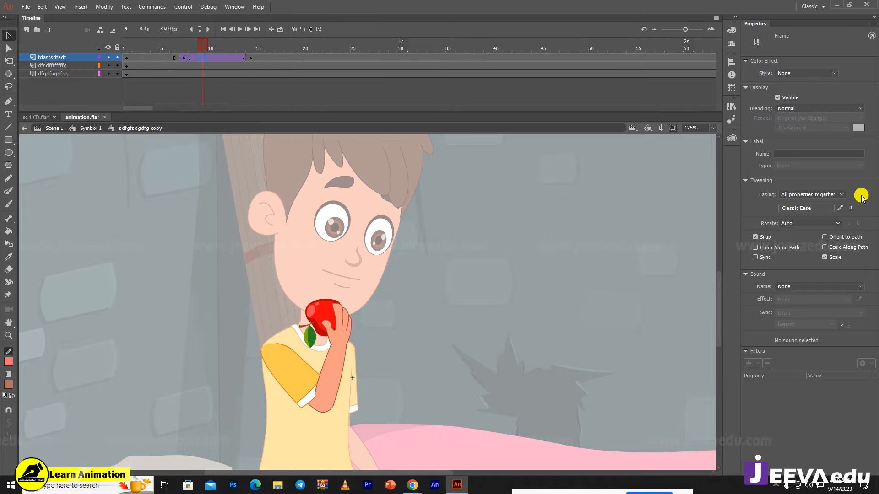
left_click_drag(850, 208, 868, 35)
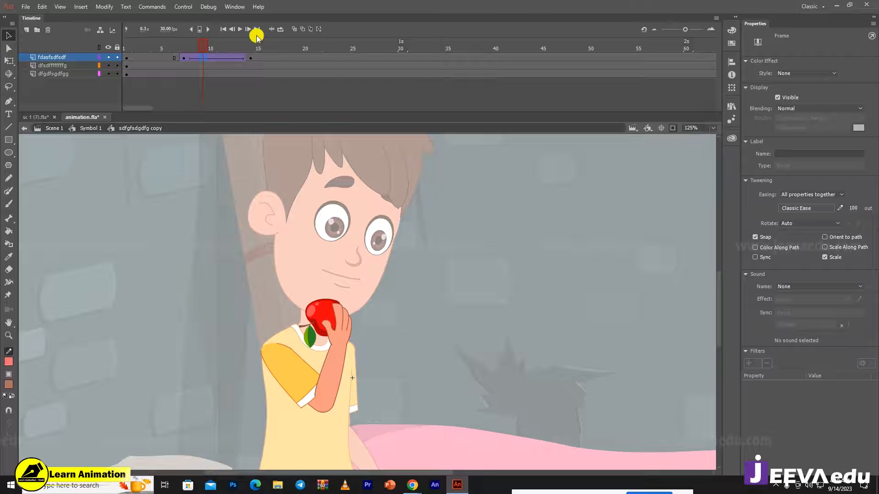
- Rotate the forearm outward at frame 14, return to Symbol 1 and preview the arm motion
left_click(251, 57)
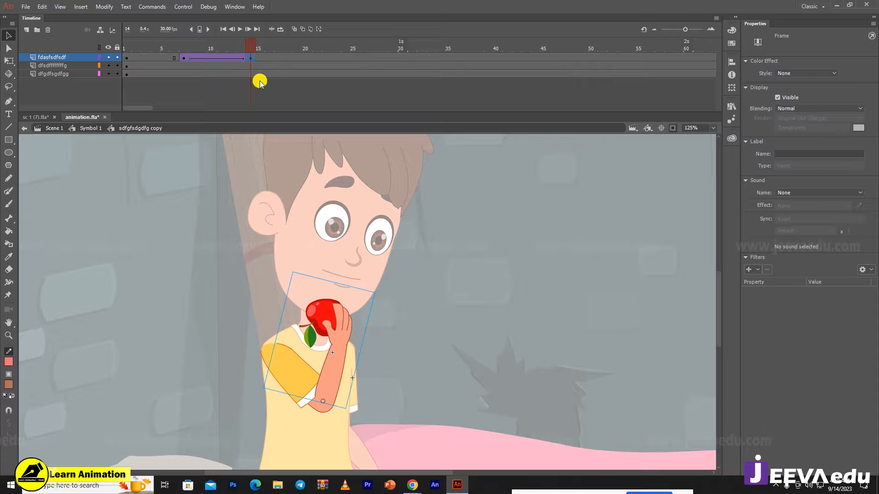
key("q")
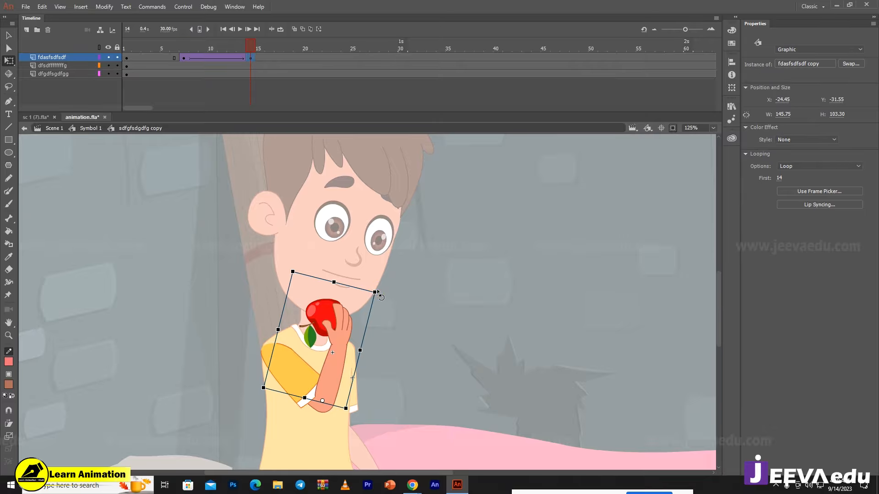
left_click_drag(378, 292, 442, 329)
double_click(433, 330)
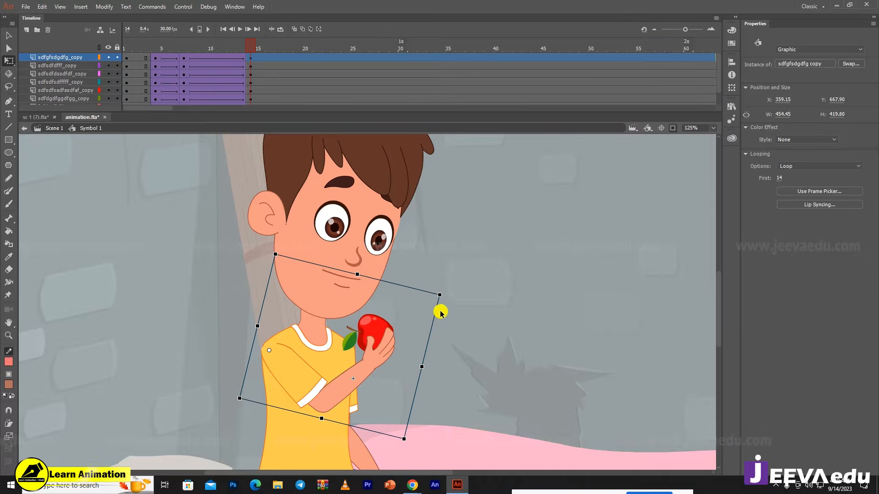
left_click_drag(202, 46, 240, 50)
left_click(250, 57)
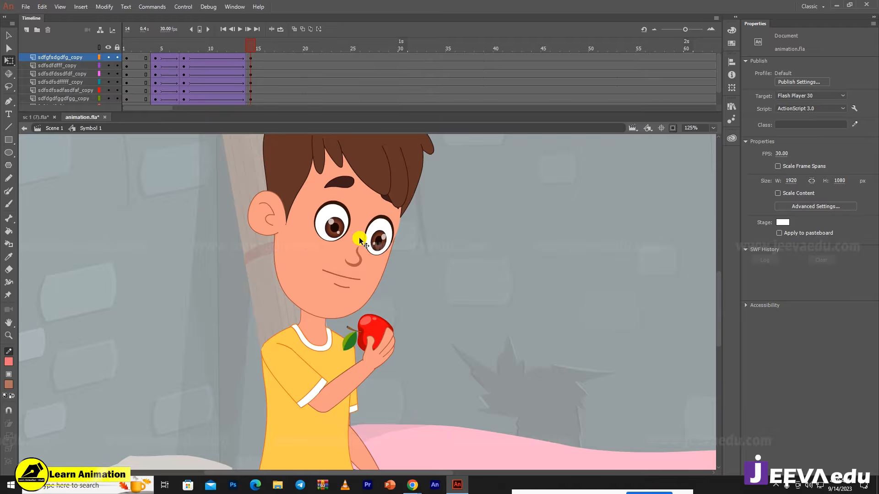
- Rotate the whole arm upward at frame 14 and nudge it right so the apple reaches the mouth
left_click(399, 350)
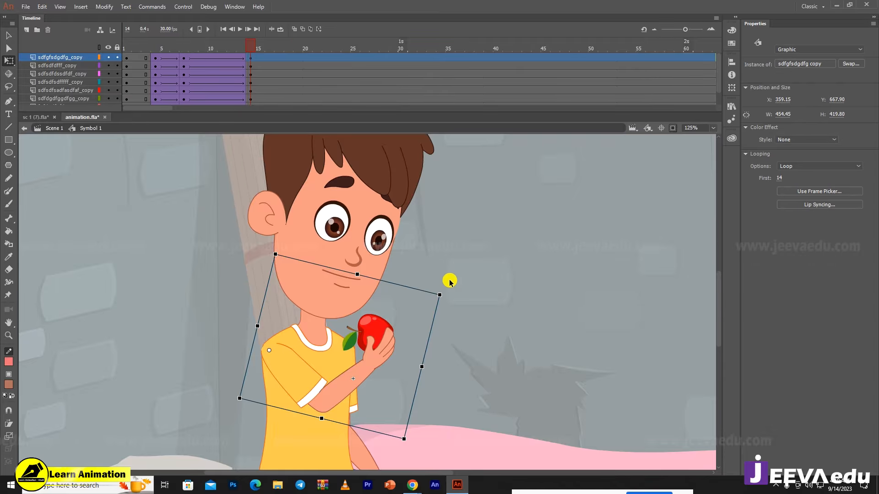
left_click_drag(447, 296, 414, 238)
key("Right")
key("Right")
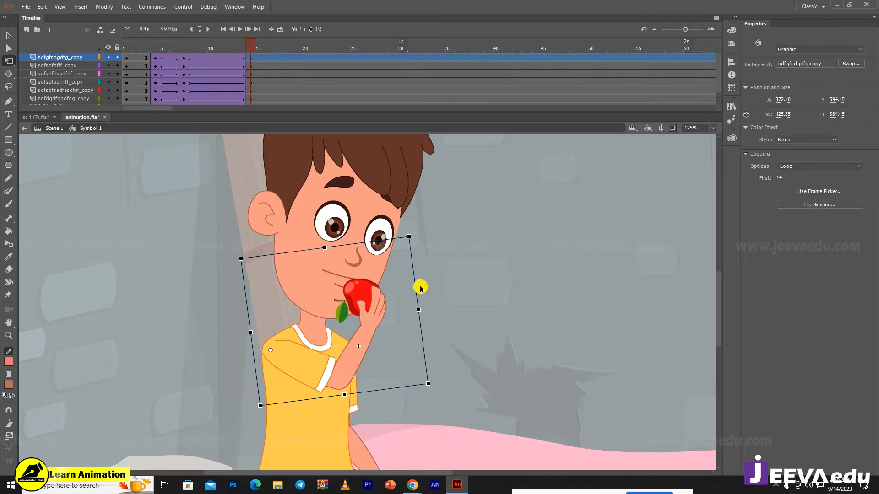
- Rotate the forearm slightly toward the face inside the arm symbol, then preview the motion up to frame 14 in Symbol 1
double_click(382, 309)
left_click(382, 309)
left_click_drag(420, 283, 416, 279)
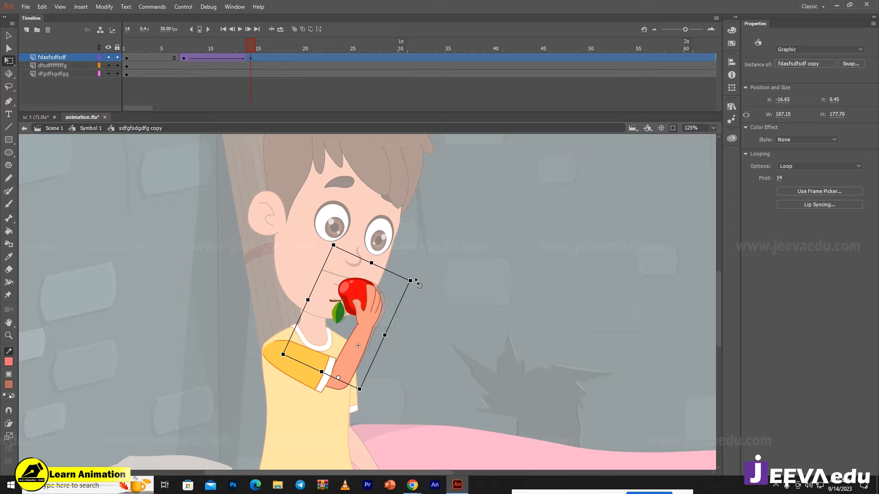
double_click(440, 308)
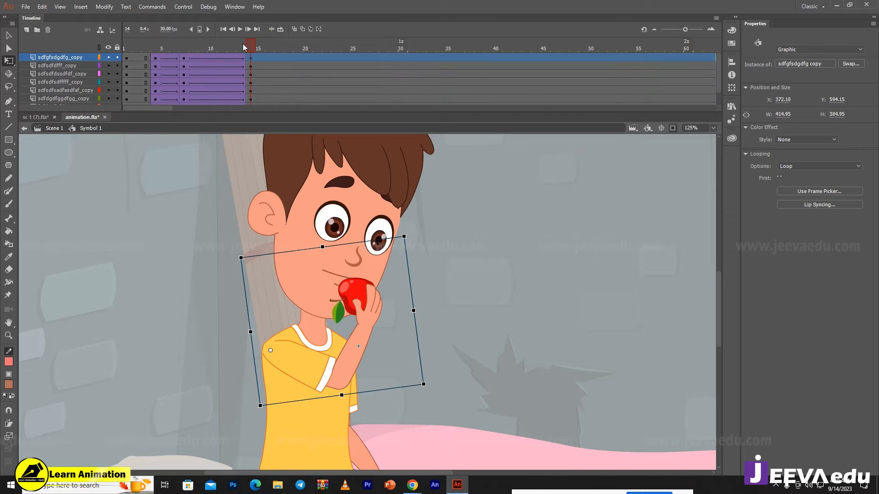
left_click_drag(242, 43, 250, 61)
key("z")
left_click(397, 310, "alt")
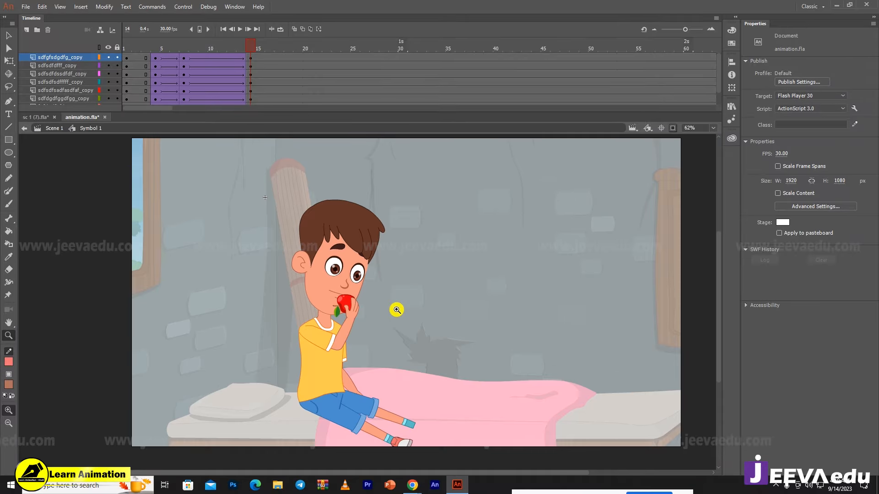
left_click(361, 293)
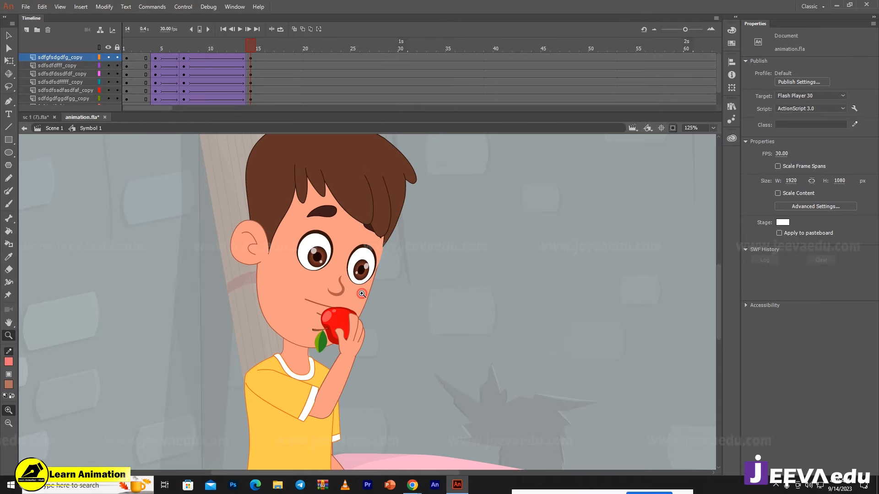
left_click(183, 58)
left_click_drag(198, 48, 252, 122)
- Inside the head symbol, insert keyframes at frames 7 and 14 on all layers and create classic tweens between them with easing 100
key("v")
double_click(343, 263)
key("F6")
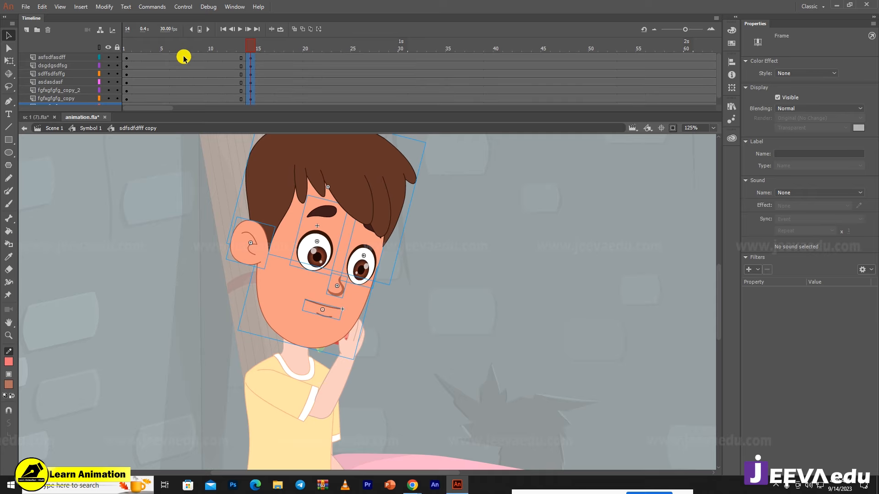
left_click_drag(179, 58, 183, 119)
scroll(182, 82, "up", 1)
key("F6")
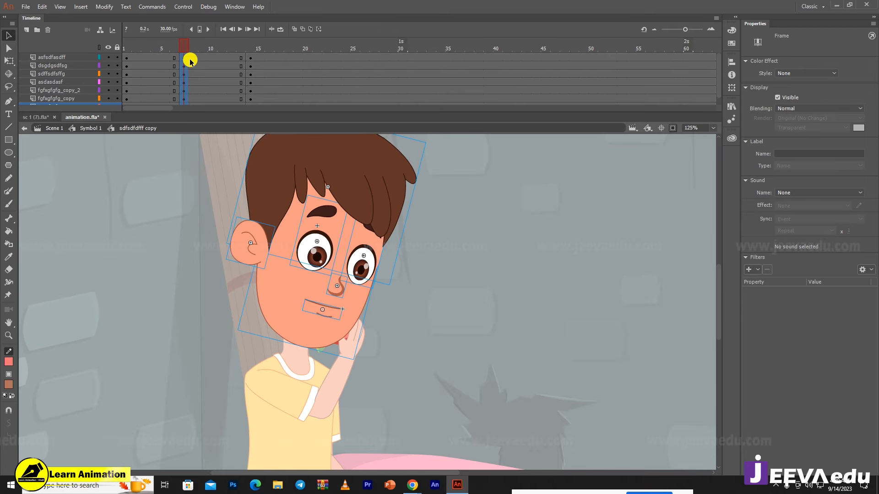
right_click(183, 60)
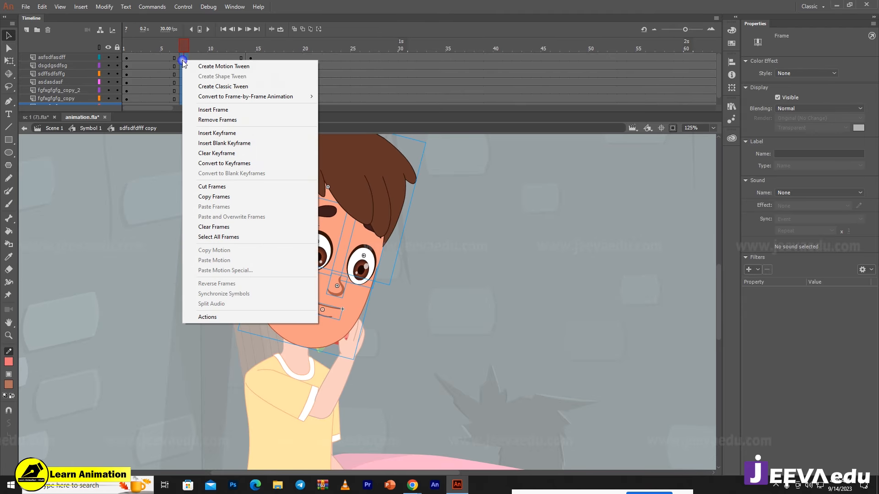
left_click(223, 86)
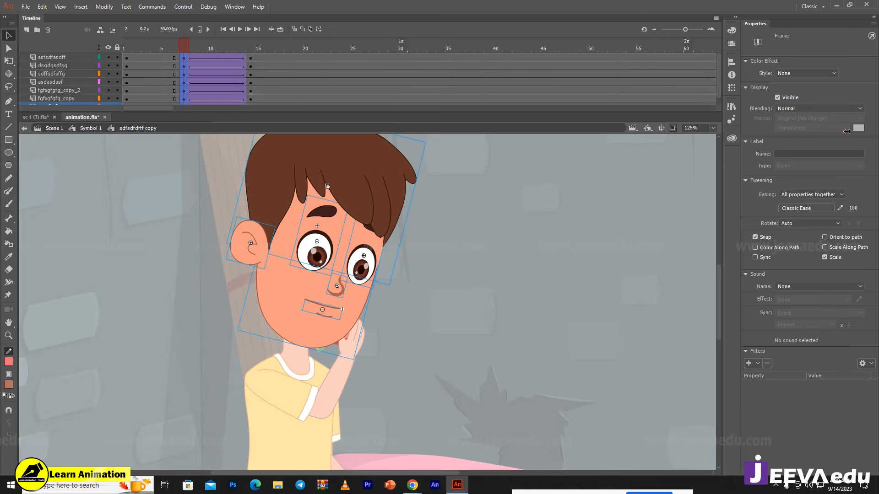
- At frame 14 of the head symbol, select the eyes with eyebrows, nose and mouth and nudge them down the face
left_click_drag(190, 44, 251, 73)
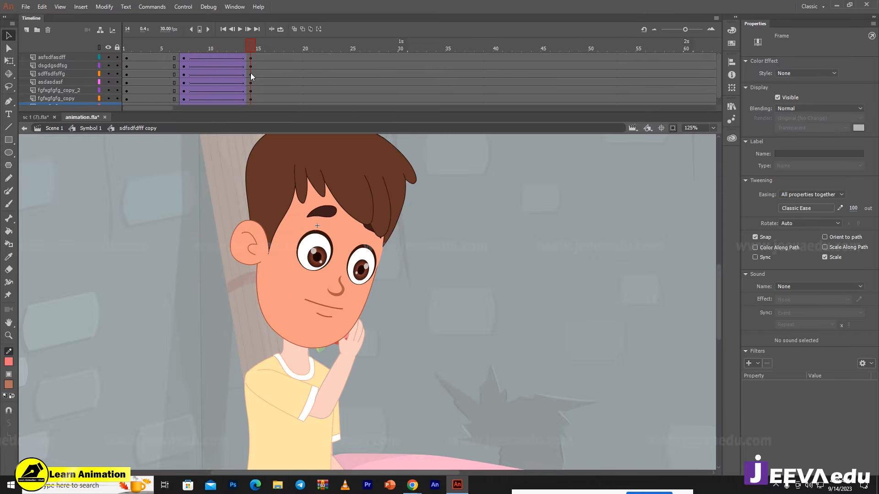
left_click(316, 252)
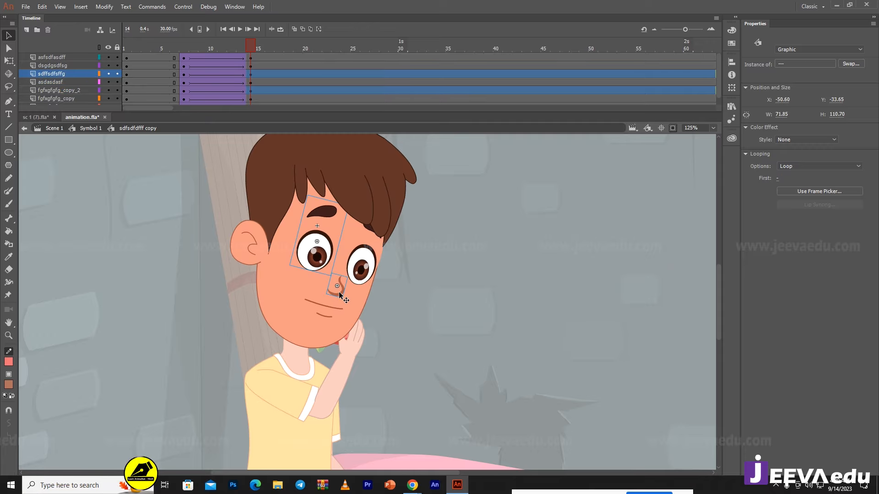
left_click(326, 307, "shift")
left_click(345, 291, "shift")
key("Down")
key("Down")
key("Down")
key("Down")
key("Down")
key("Down")
key("Down")
key("Down")
key("Down")
key("Down")
key("Down")
key("Down")
key("Down")
key("Down")
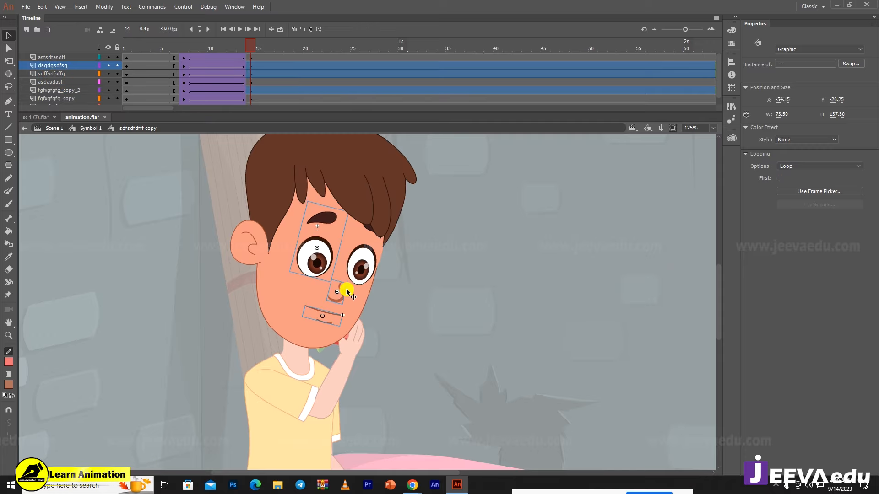
left_click(364, 265, "shift")
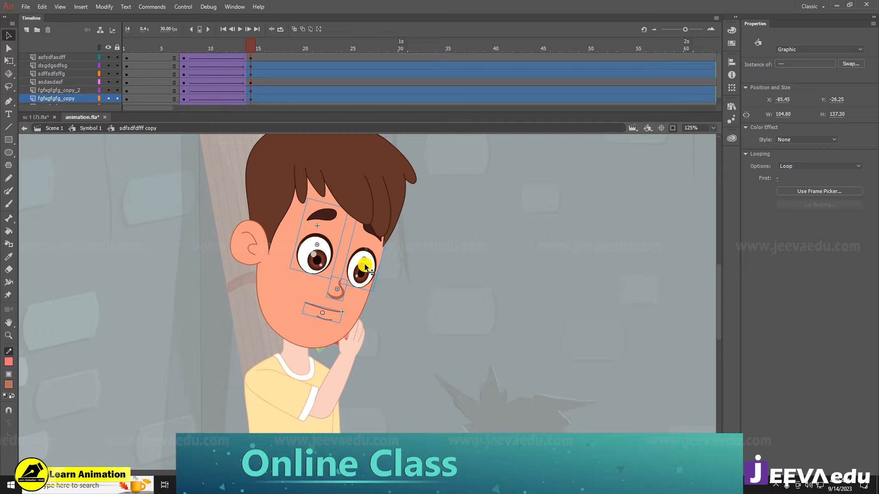
key("Down")
key("Down")
key("Down")
key("Down")
key("Down")
key("Down")
key("Down")
key("Down")
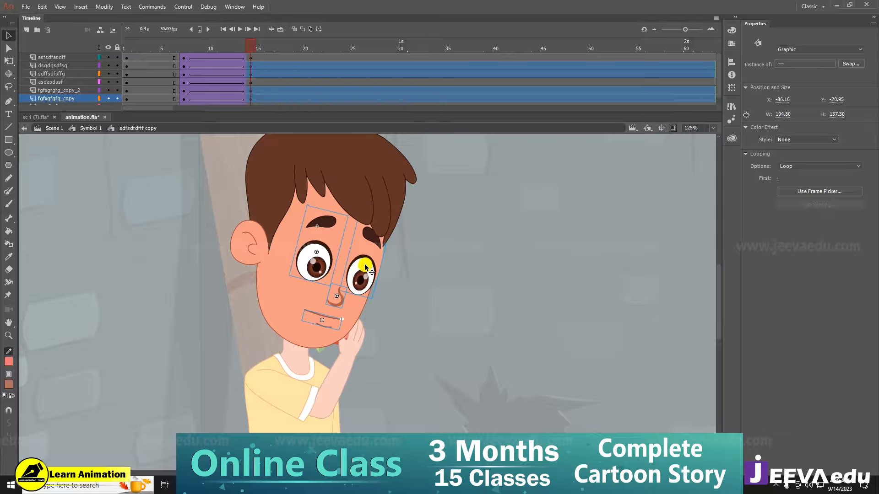
- Nudge the selected eyes, nose and mouth further down and slightly left on the face at frame 14
key("Down")
key("Down")
key("Down")
key("Down")
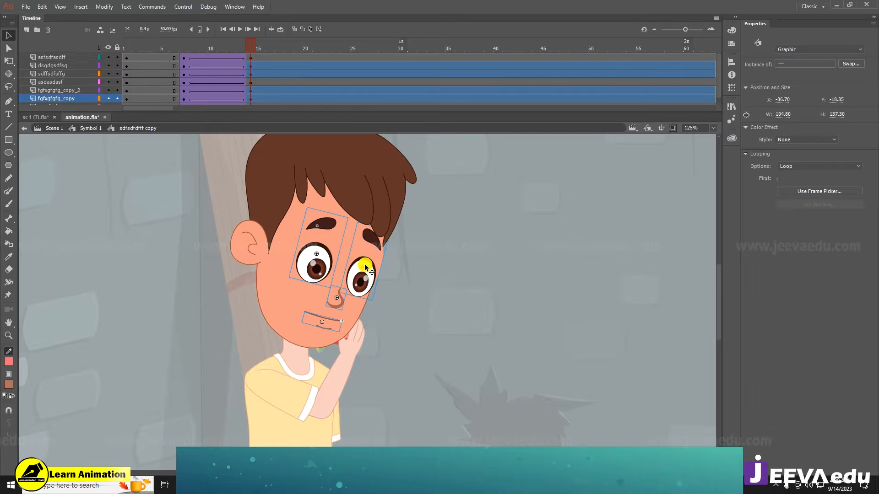
key("Left")
key("Left")
key("Left")
key("Left")
key("Left")
key("Left")
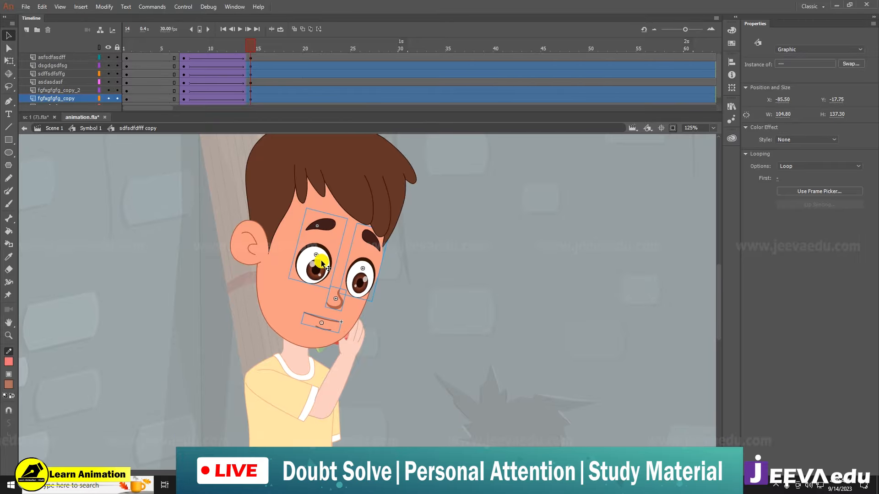
key("Left")
key("Left")
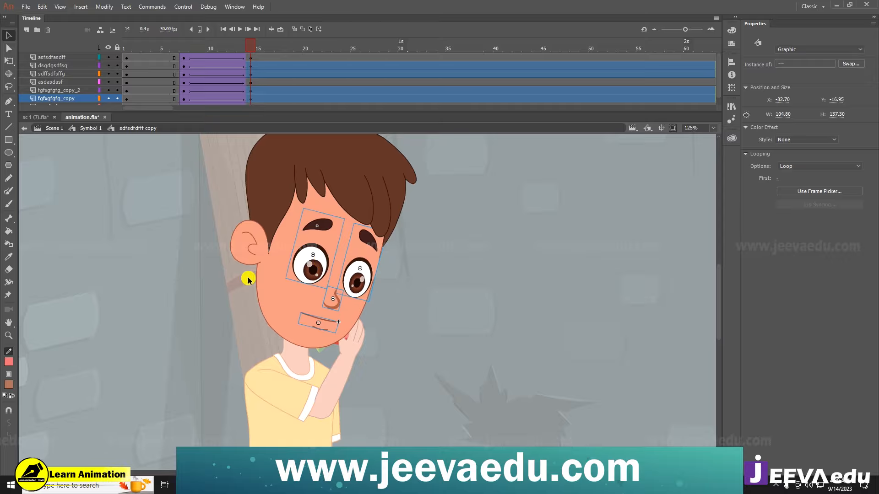
- Preview the face movement inside the head symbol, and play the motion up to frame 14 in Symbol 1
left_click(256, 251)
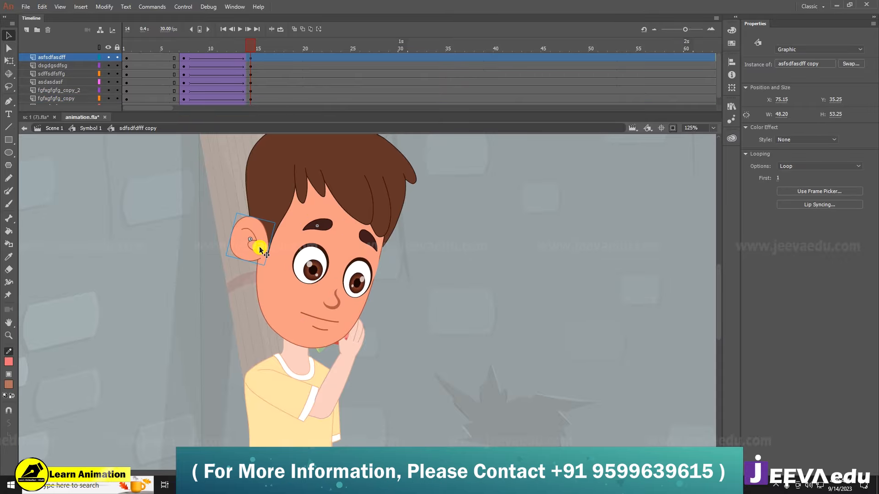
left_click_drag(239, 49, 248, 70)
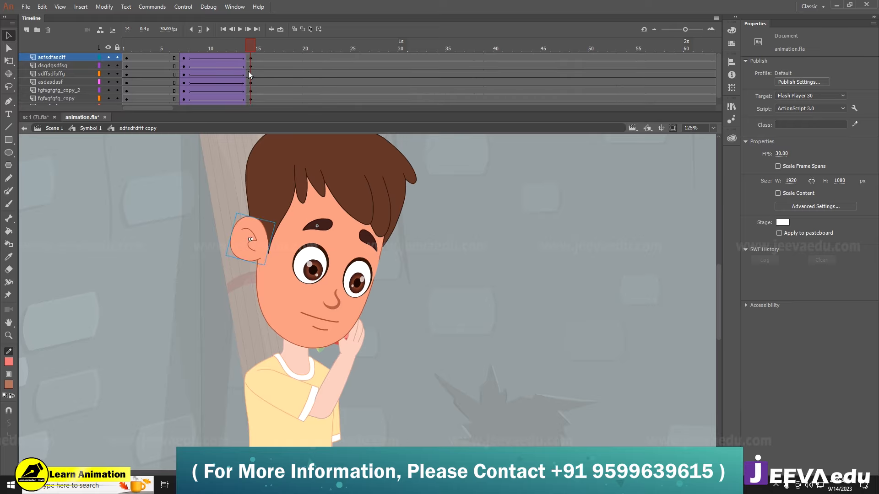
key("Return")
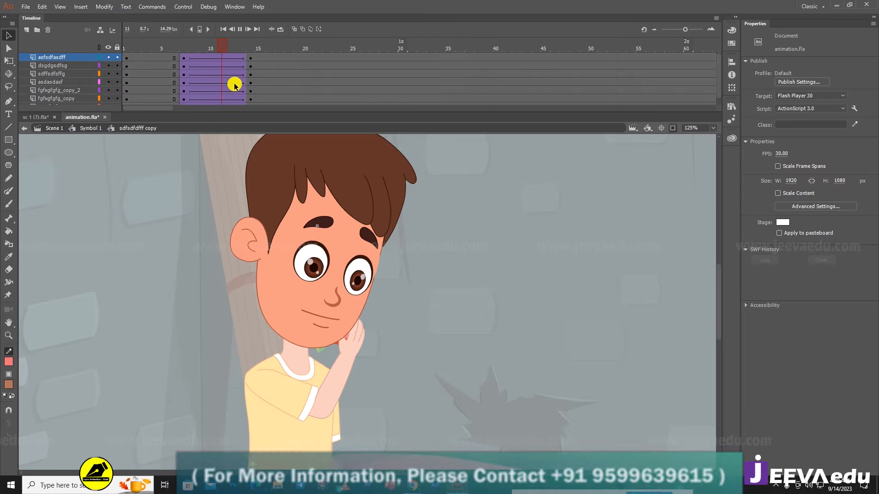
double_click(212, 363)
key("Return")
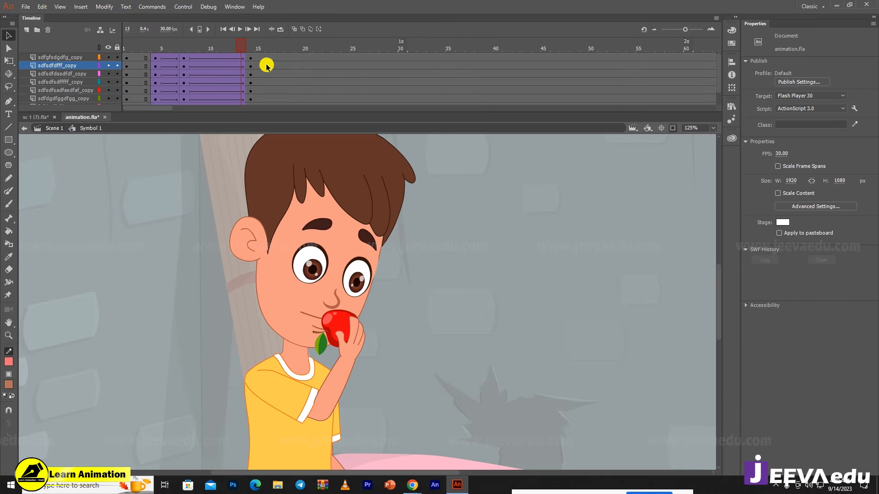
left_click_drag(235, 50, 248, 78)
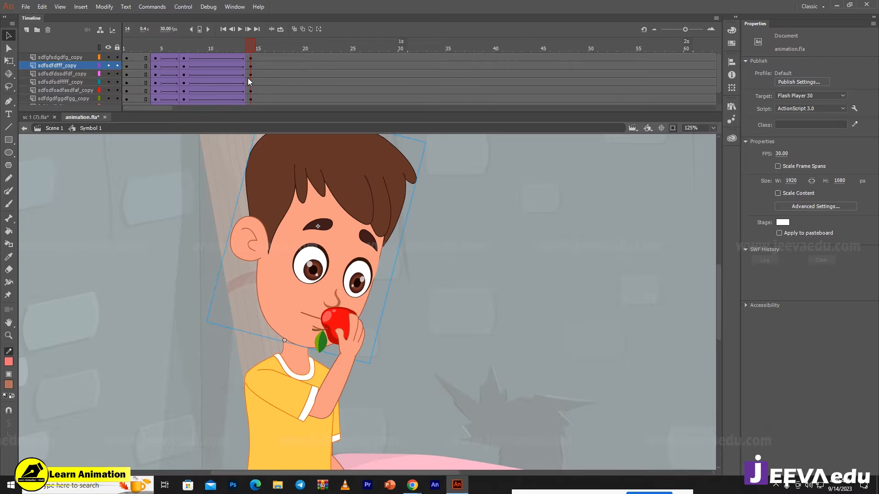
- At frame 14, rotate the whole arm slightly downward and rotate the forearm toward the face inside the arm symbol
left_click(343, 348)
left_click(346, 348)
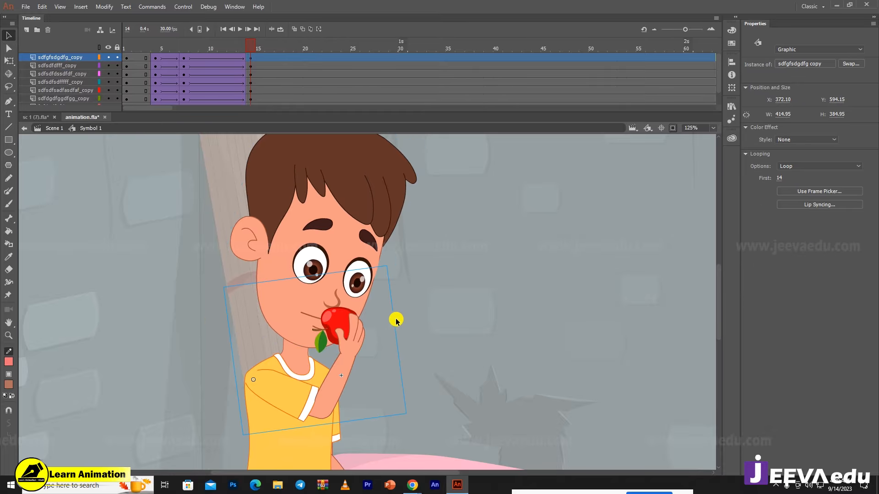
key("q")
left_click_drag(391, 289, 402, 304)
double_click(362, 364)
left_click(362, 363)
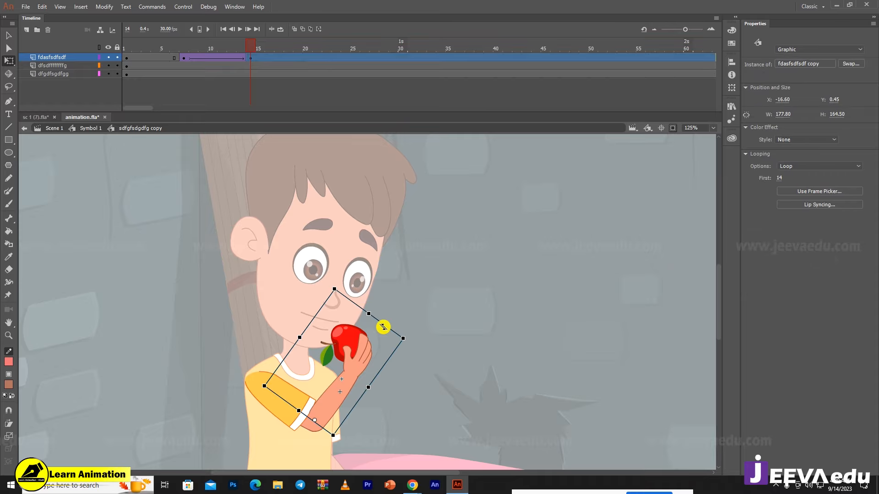
left_click_drag(402, 328, 396, 327)
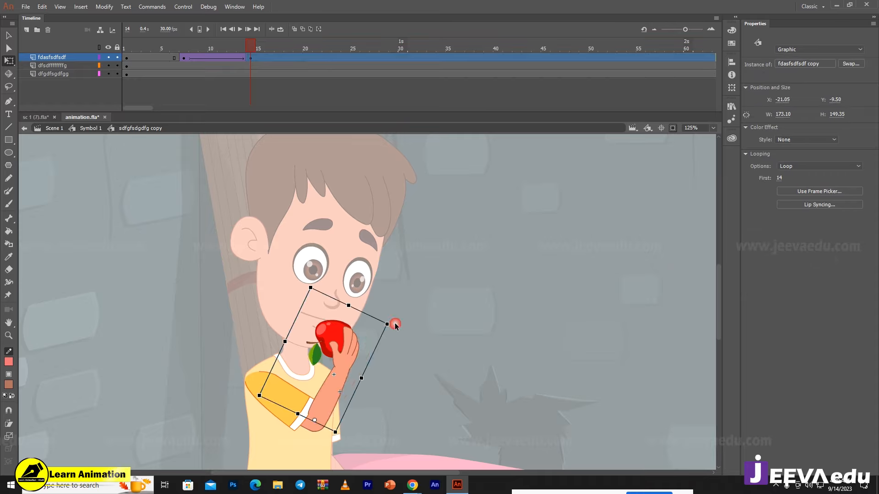
double_click(418, 371)
- Preview the arm and head motion in Symbol 1, checking the poses from frame 11 through frame 14
left_click_drag(234, 48, 142, 61)
key("Return")
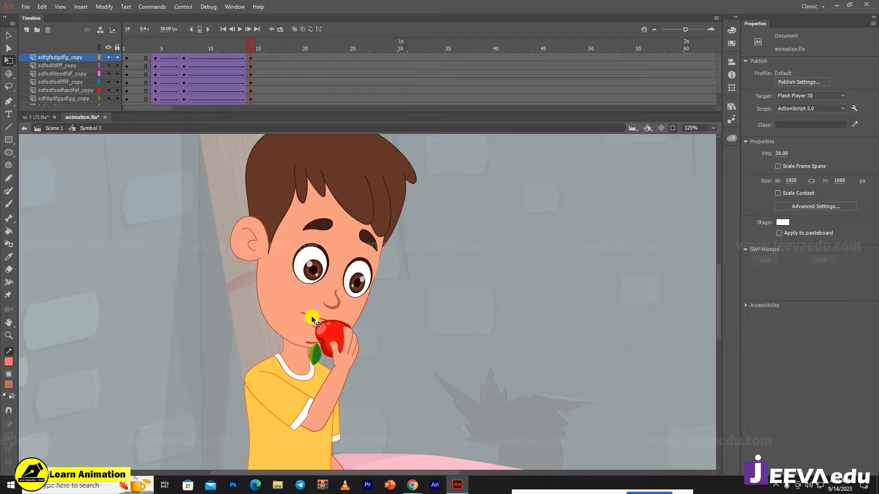
left_click_drag(191, 49, 229, 68)
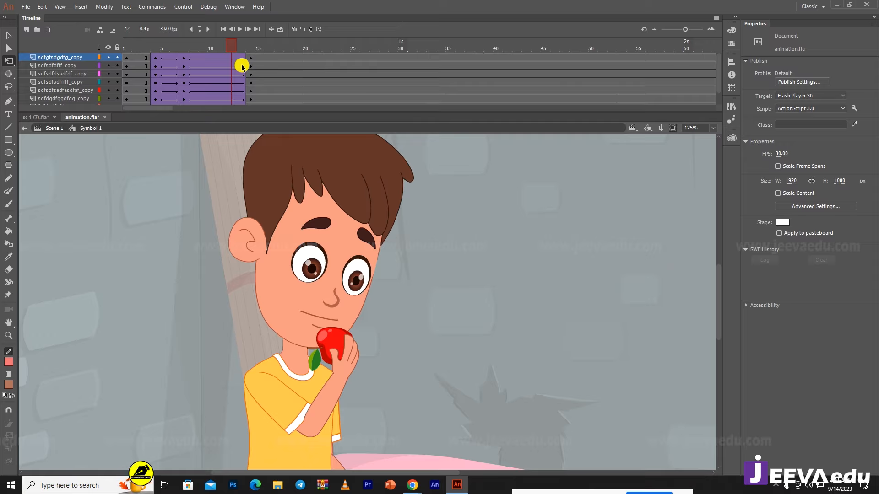
mouse_move(223, 44)
left_mouse_down()
mouse_move(195, 53)
mouse_move(218, 55)
left_mouse_up()
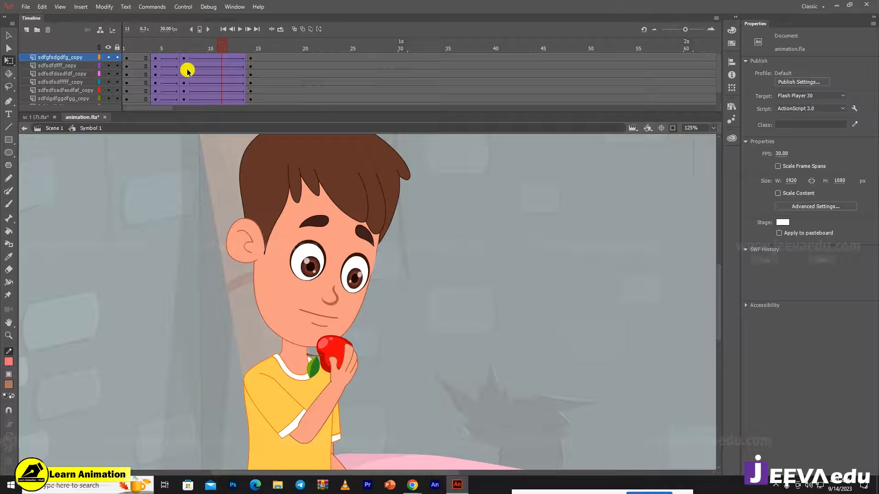
left_click_drag(224, 47, 253, 69)
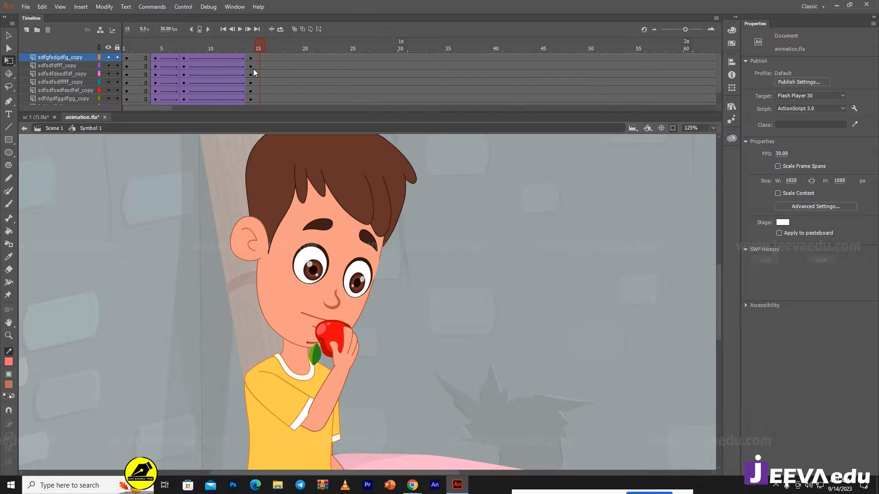
- Open the mouth symbol inside the head symbol and insert a keyframe at frame 11
double_click(304, 321)
left_click(308, 316)
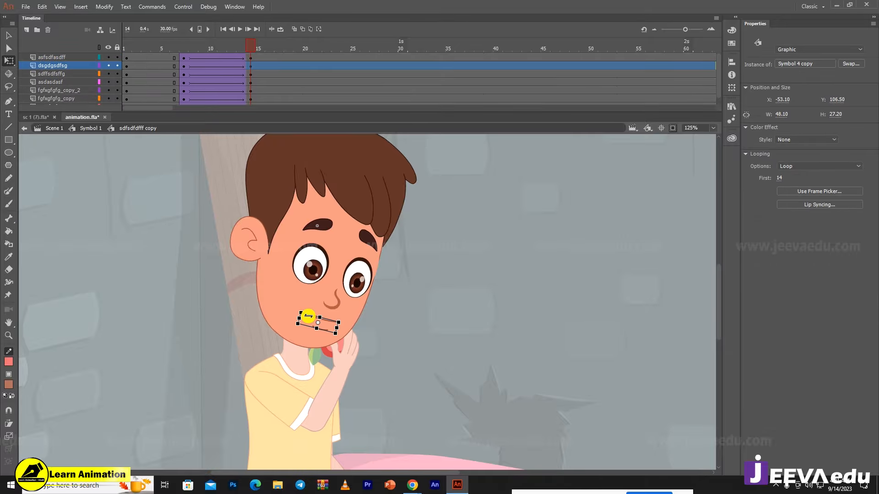
key("v")
double_click(309, 316)
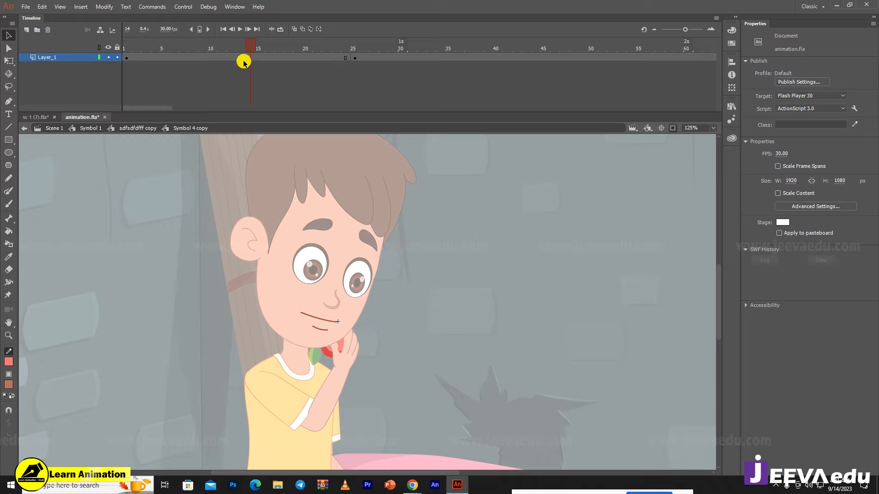
left_click_drag(241, 59, 225, 59)
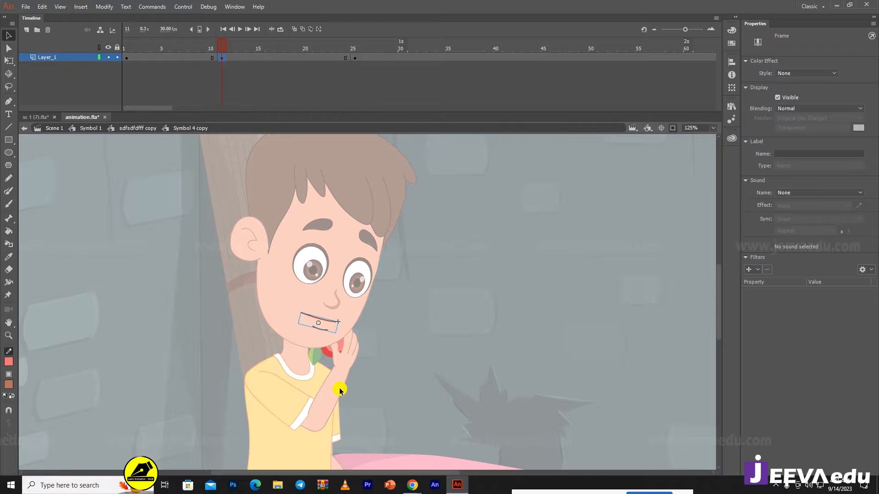
- Set the mouth at frame 11 to open-mouth shape 4 using the Frame Picker, and return to the head symbol
left_click(322, 324)
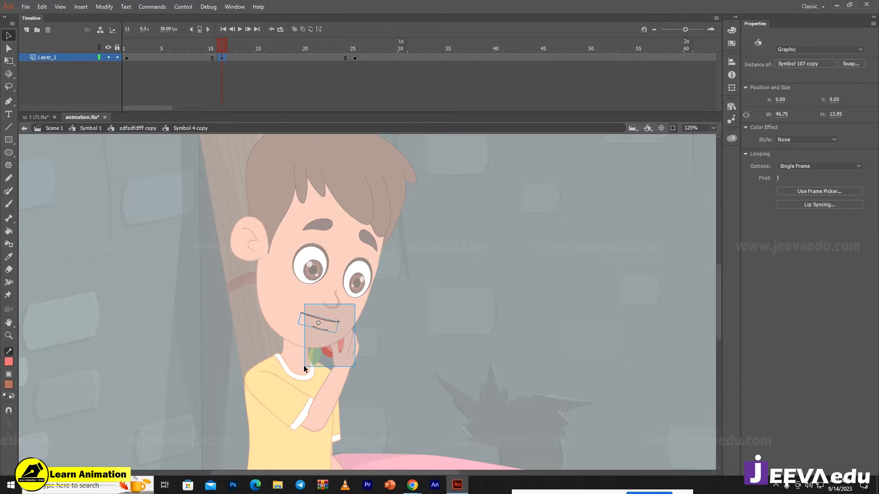
left_click(807, 192)
scroll(437, 254, "down", 2)
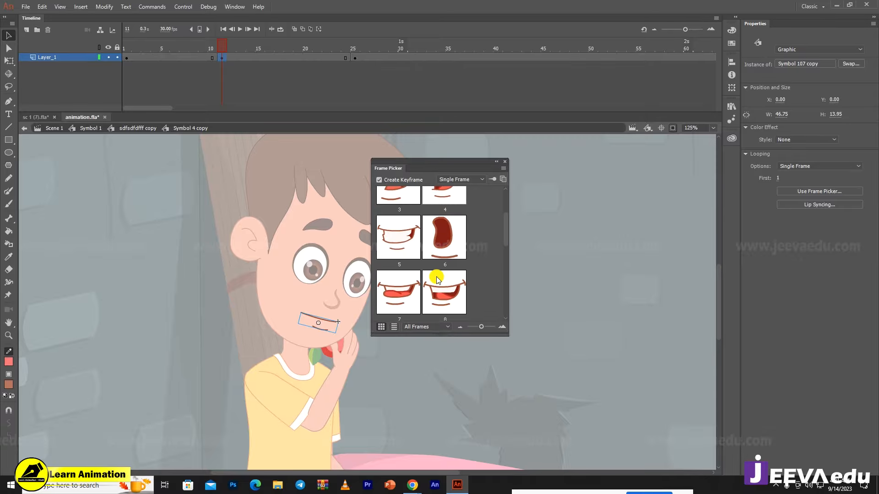
scroll(438, 275, "up", 2)
left_click(447, 275)
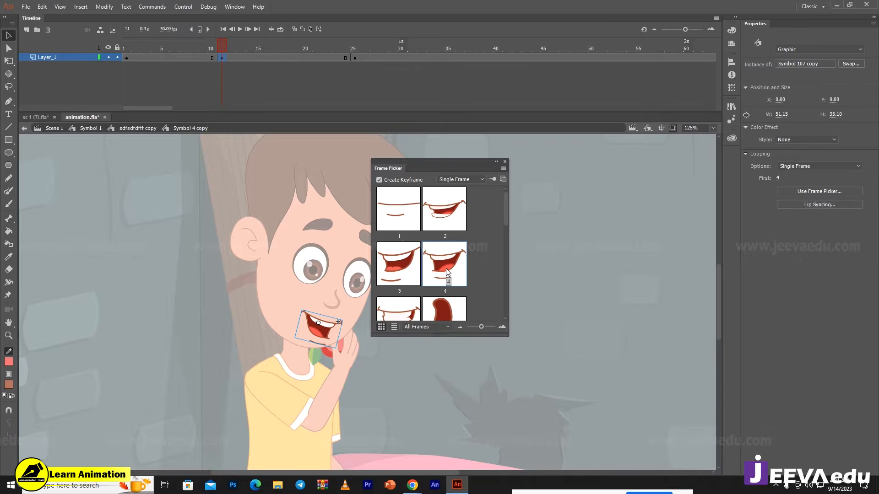
left_click(505, 161)
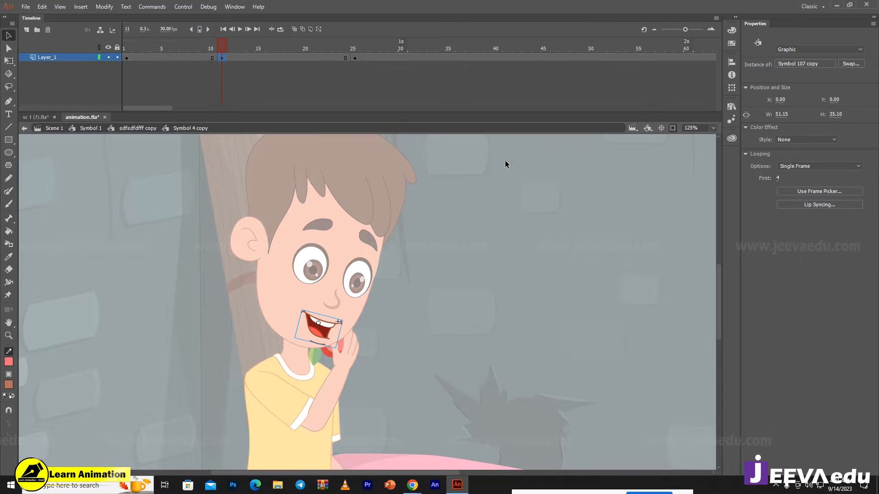
key("z")
left_click(371, 330)
left_click(326, 298, "alt")
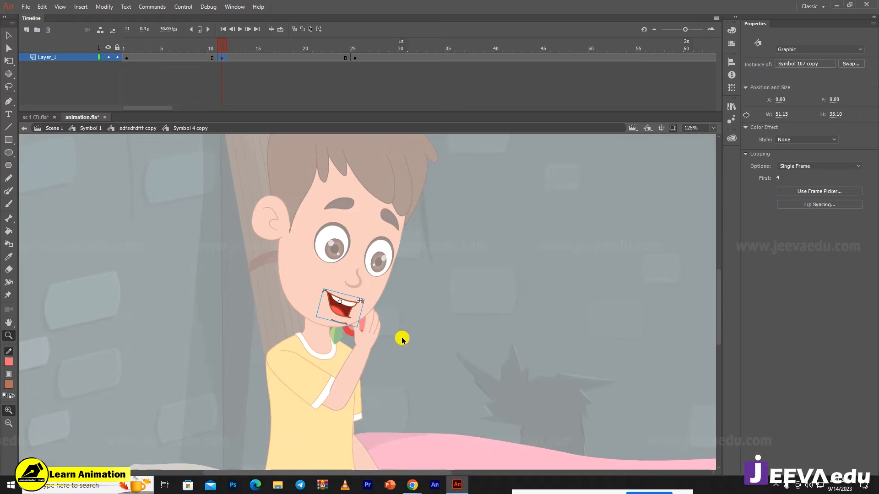
key("v")
double_click(402, 339)
- At frame 14 of the head symbol, select the mouth, nose and both eyes and nudge them up the face
left_click_drag(247, 48, 241, 70)
left_click(249, 76)
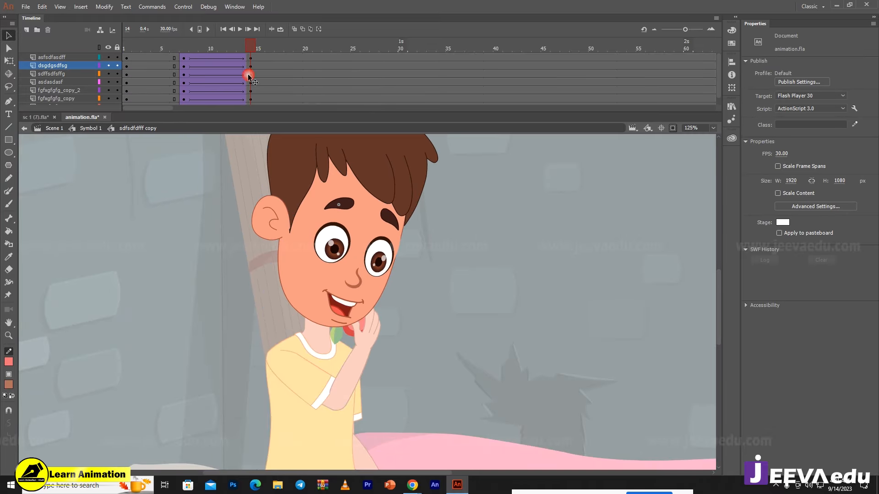
left_click(345, 316)
left_click(353, 285, "shift")
left_click(335, 251, "shift")
left_click(390, 260, "shift")
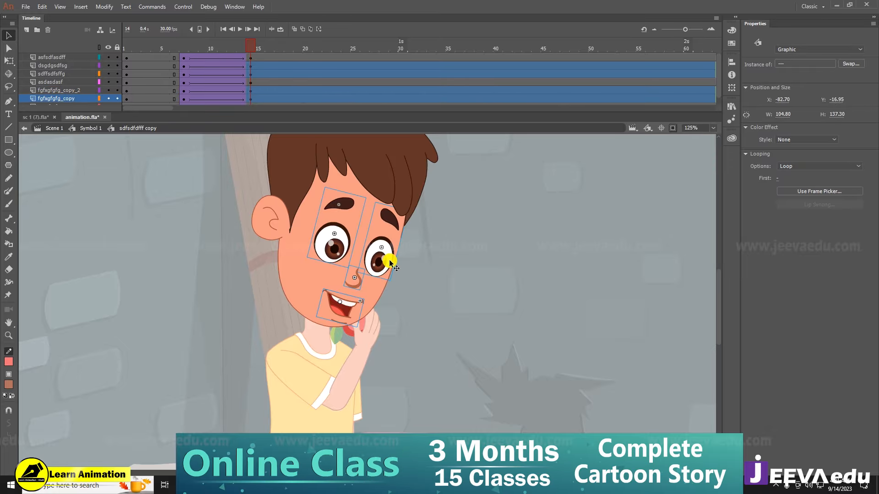
key("Up")
key("Up")
key("Up")
key("Up")
key("Up")
key("Up")
key("Up")
key("Up")
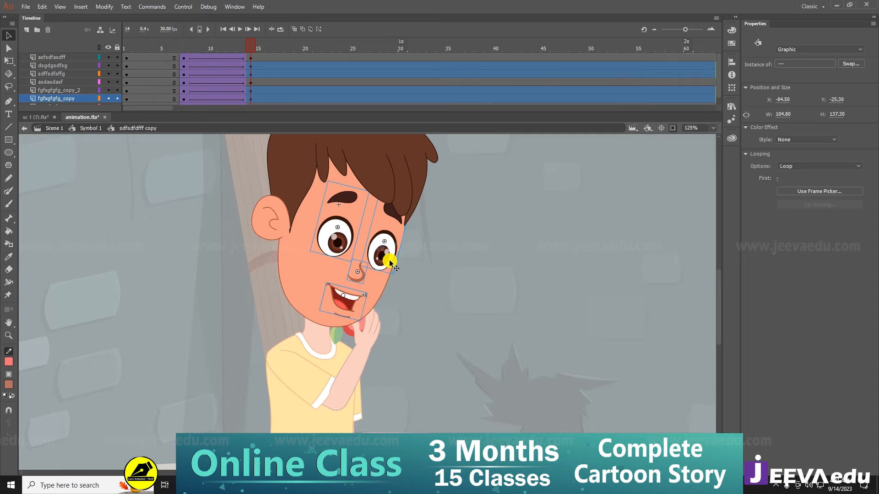
- Nudge the selected facial features partway back down and slightly left to fine-tune the frame 14 pose
key("Down")
key("Down")
key("Down")
key("Down")
key("Down")
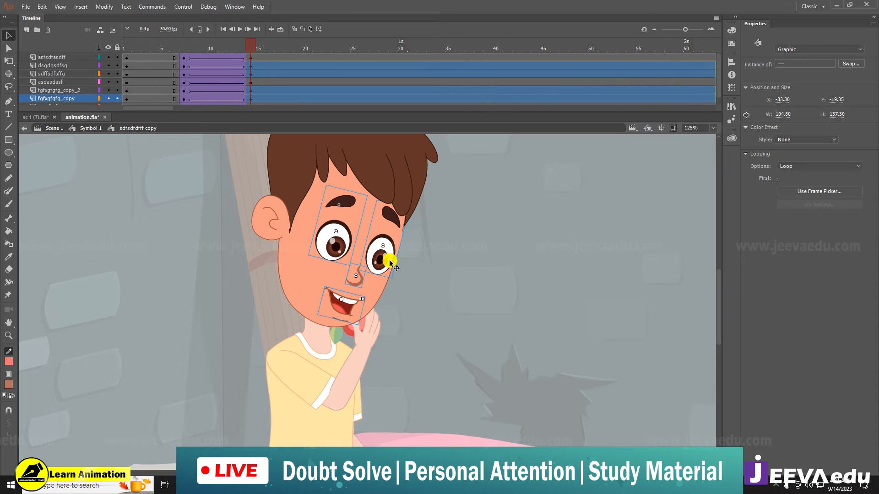
key("Left")
key("Left")
key("Left")
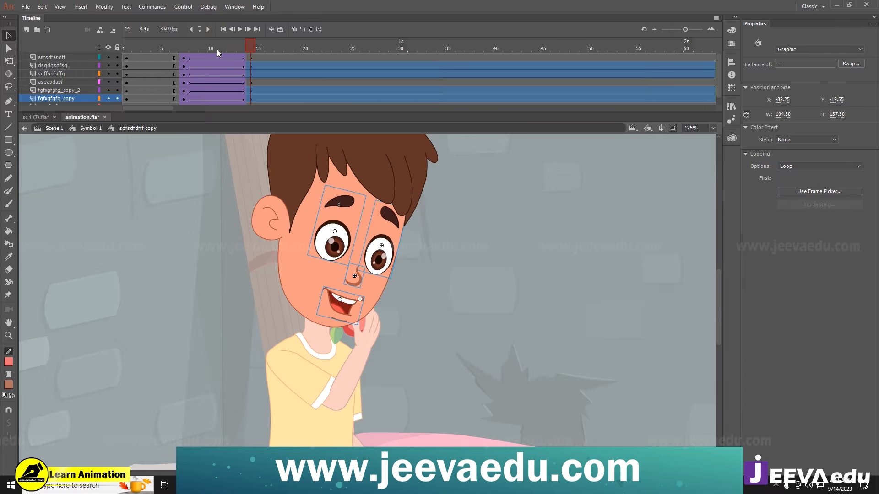
- Check the head movement up to frame 14, return to Symbol 1 and play the bite motion from frame 1
left_click_drag(216, 48, 251, 71)
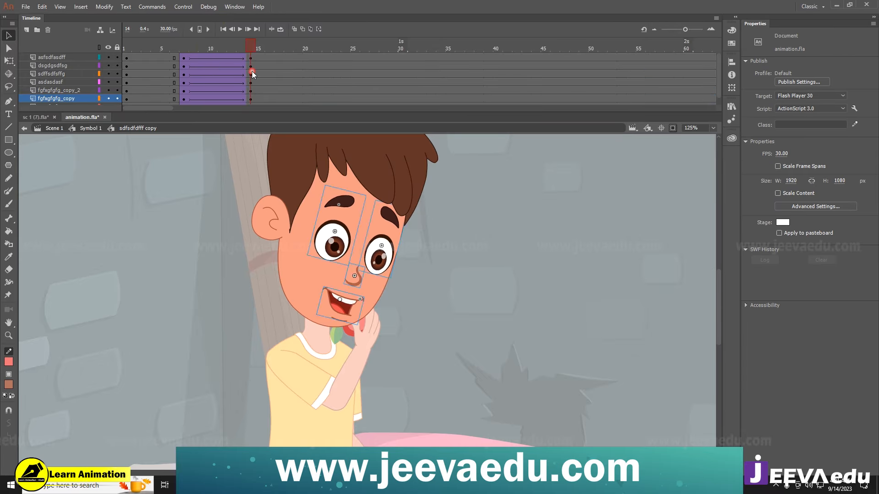
double_click(215, 321)
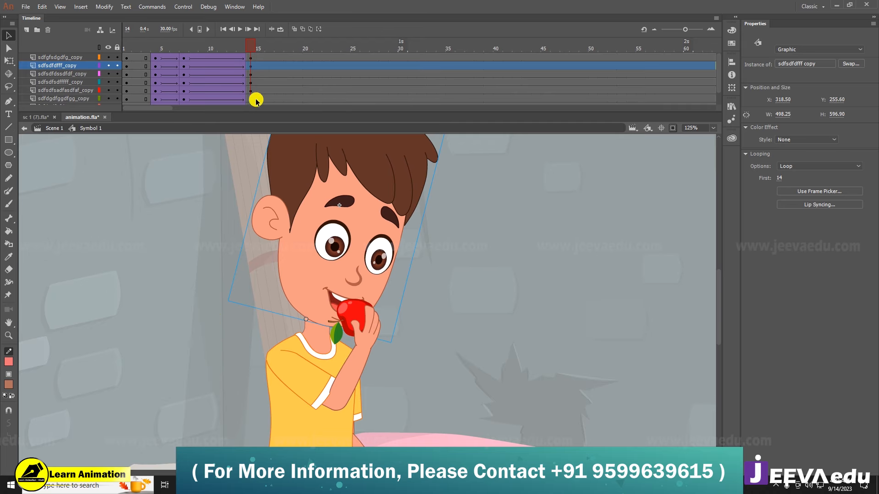
left_click_drag(228, 51, 125, 49)
key("z")
left_click(407, 347, "alt")
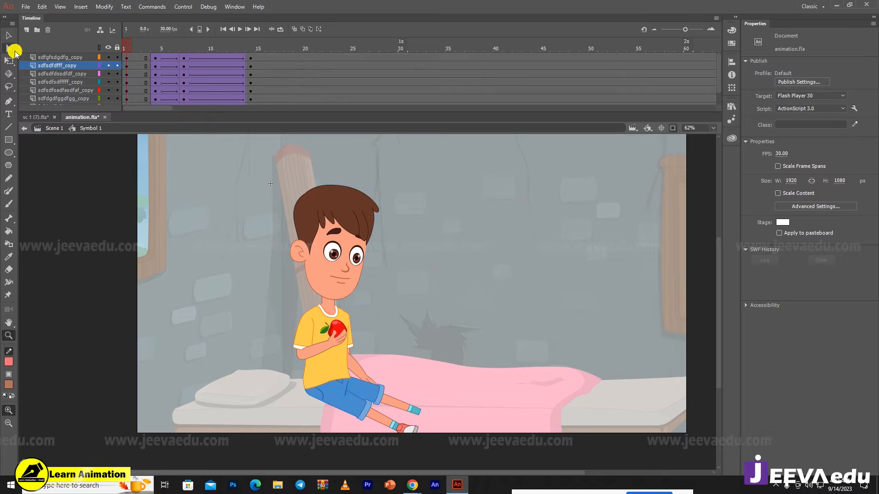
key("Return")
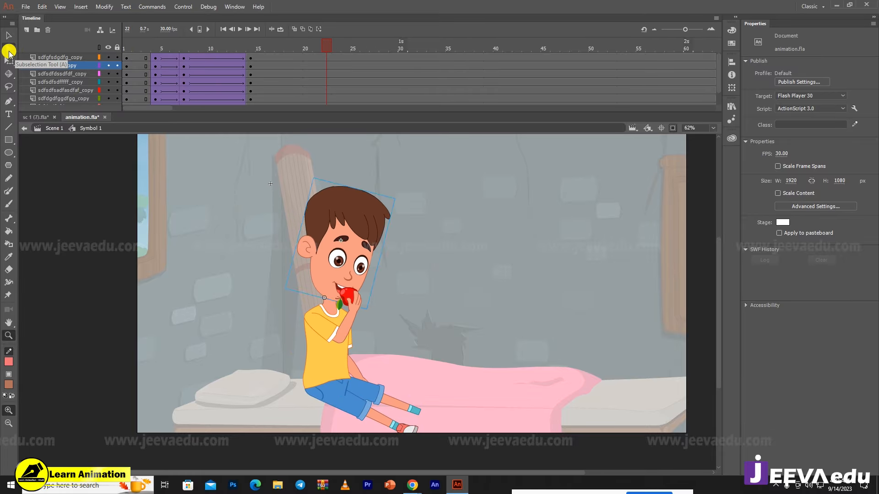
- Step back and forth through the bite motion frame by frame in Symbol 1 and replay it past frame 14
left_click_drag(264, 58, 203, 63)
key("period")
key("period")
key("period")
key("period")
key("period")
key("period")
key("period")
key("period")
key("period")
key("period")
key("period")
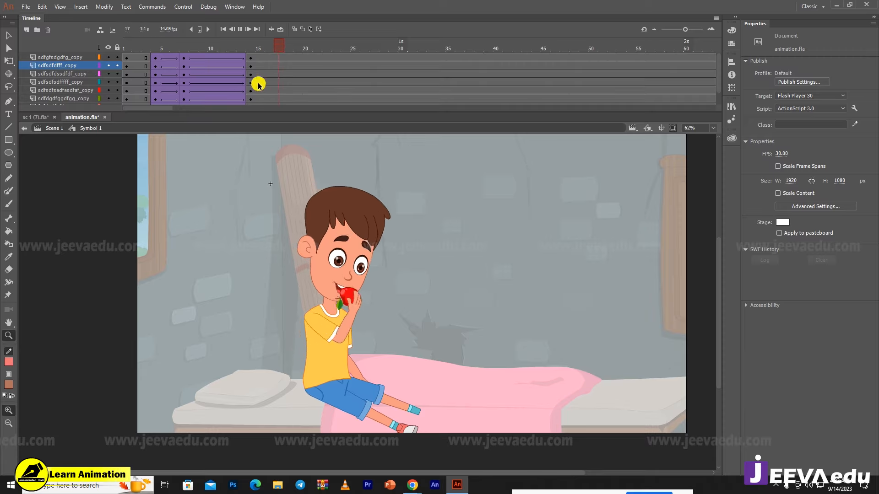
key("comma")
key("comma")
key("comma")
key("comma")
key("comma")
key("comma")
key("comma")
key("comma")
key("comma")
key("comma")
key("period")
key("period")
key("period")
mouse_move(263, 66)
left_mouse_down()
mouse_move(276, 47)
mouse_move(194, 84)
mouse_move(255, 82)
mouse_move(260, 65)
left_mouse_up()
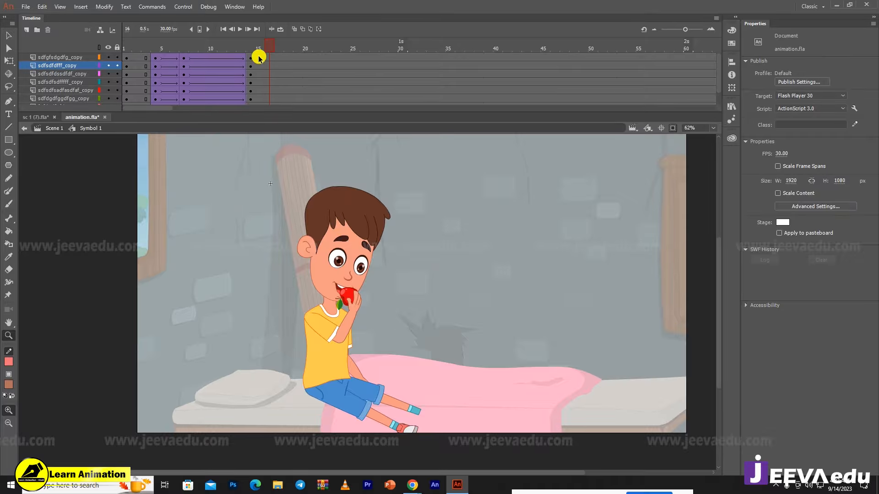
key("Return")
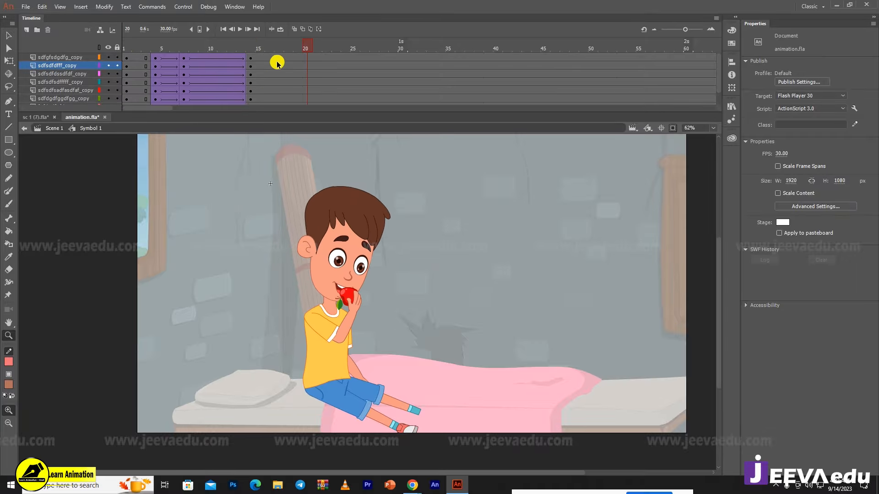
- Insert a keyframe at frame 17 across all of the boy's layers in Symbol 1
left_click(371, 299)
left_click_drag(380, 312, 381, 338)
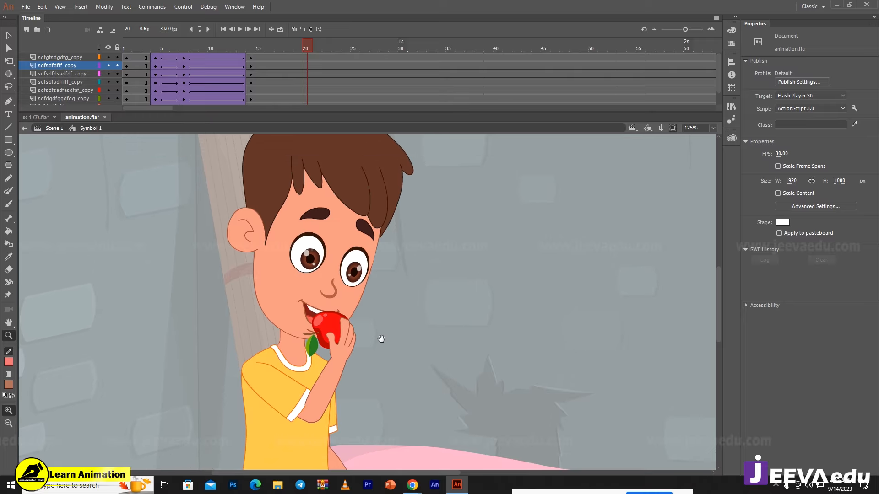
left_click_drag(255, 50, 282, 122)
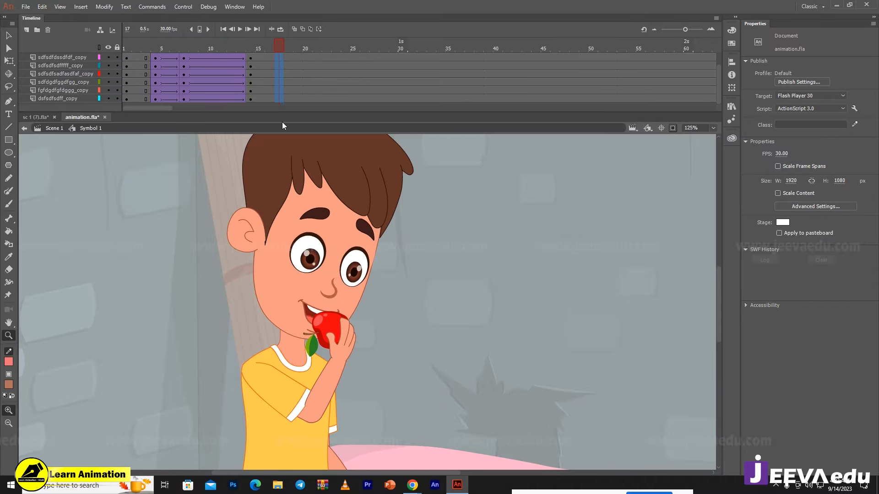
key("F6")
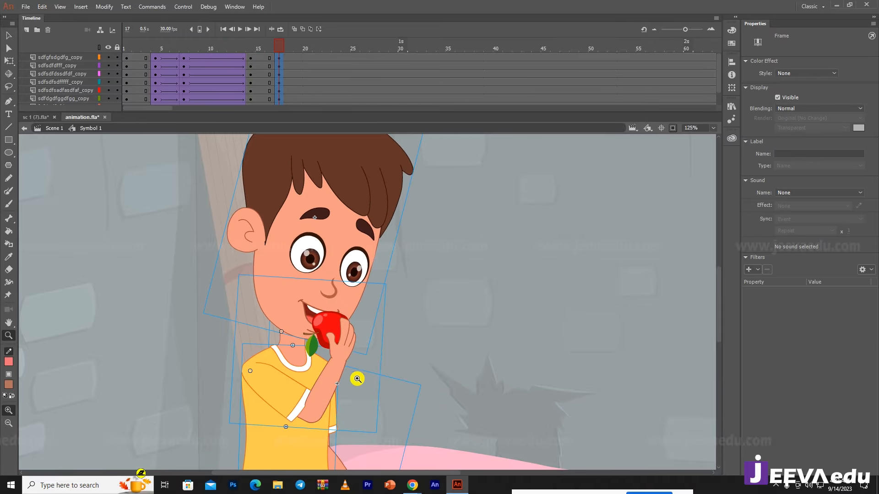
left_click(344, 360, "alt")
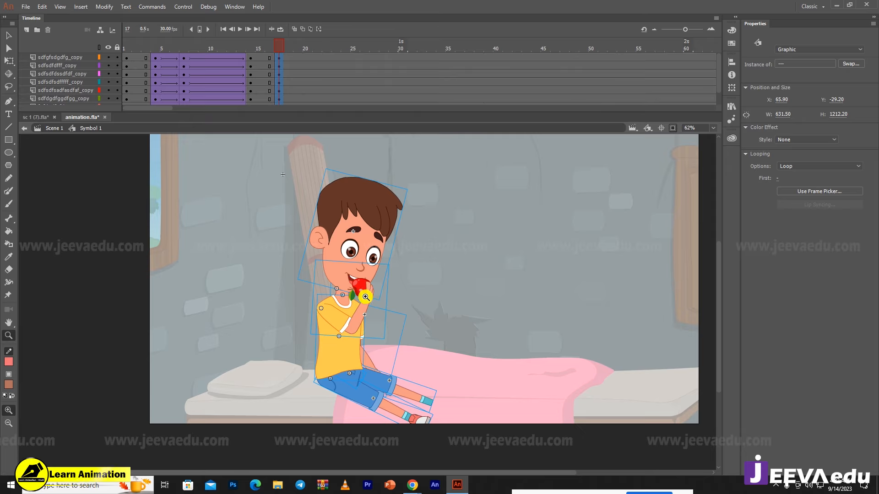
left_click(283, 46)
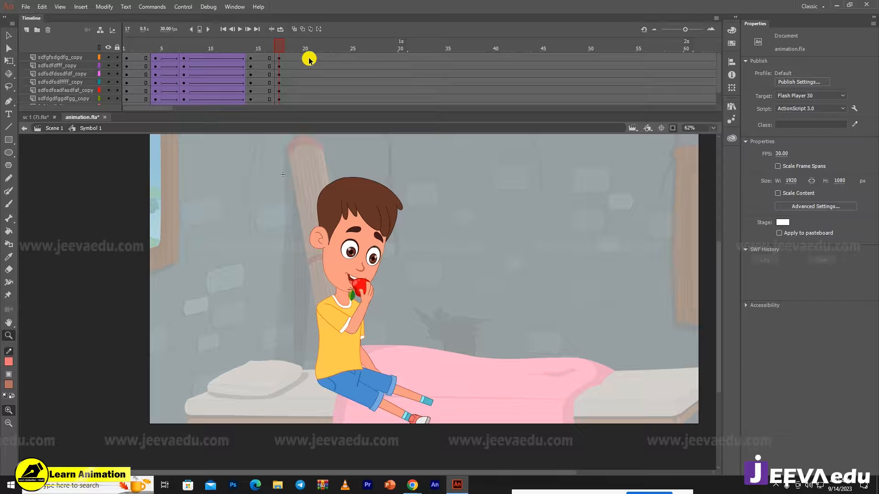
- Insert keyframes across all of the boy's layers at frame 21 and at frame 30
left_click_drag(309, 58, 310, 112)
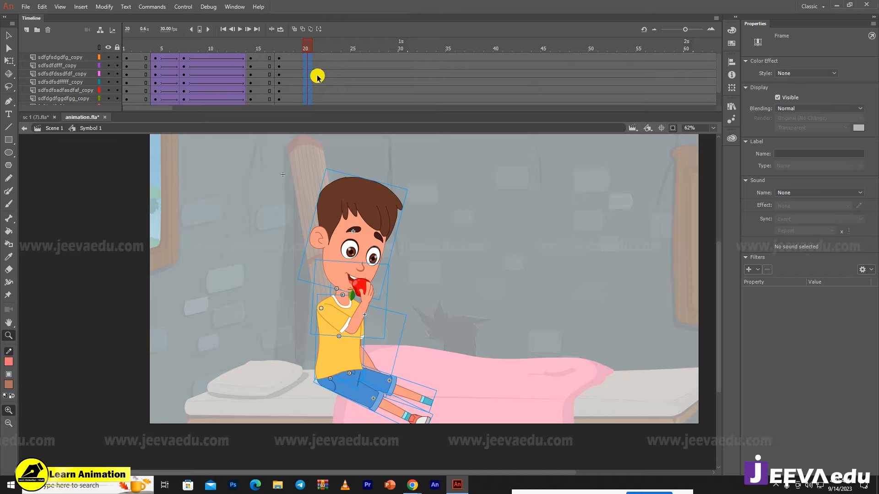
left_click_drag(316, 58, 311, 102)
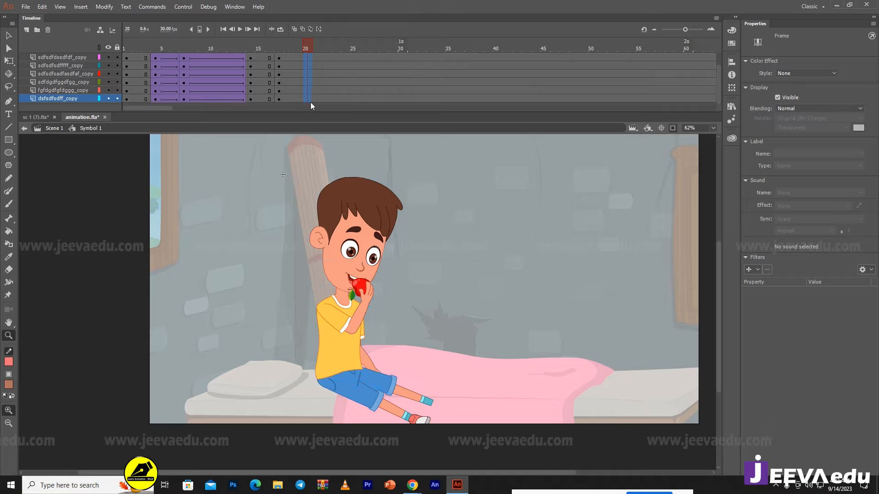
left_click_drag(314, 58, 315, 115)
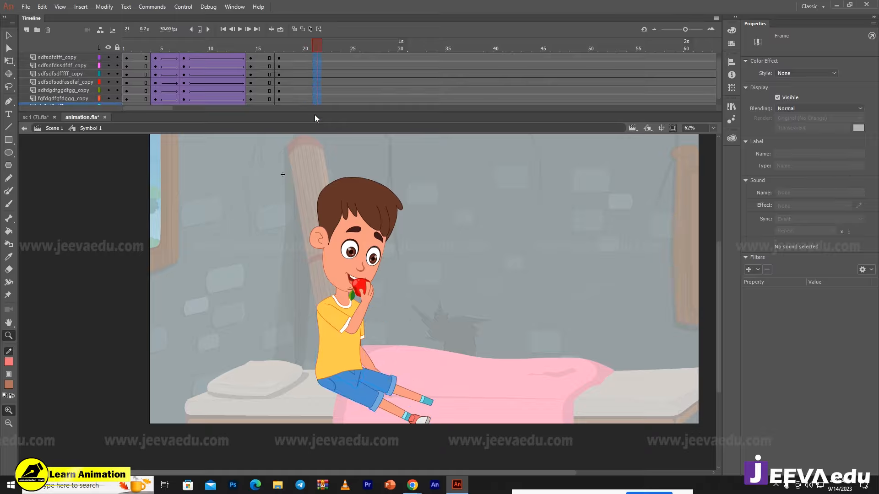
key("F6")
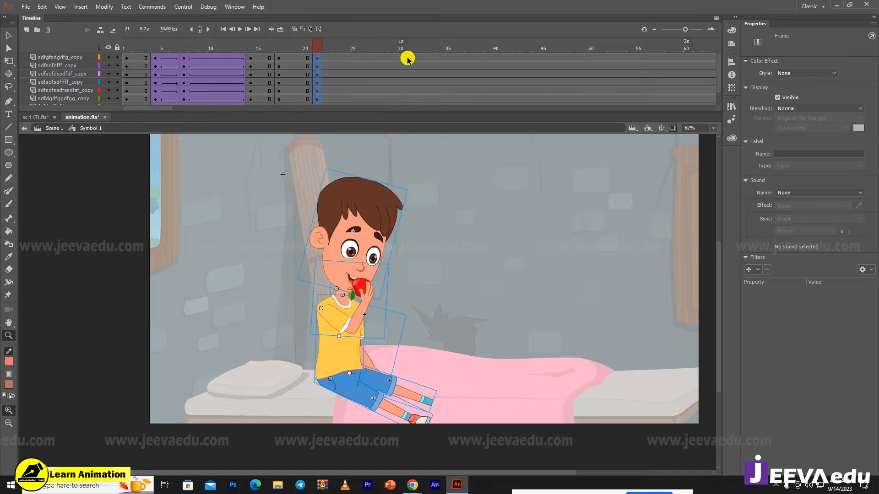
left_click_drag(409, 57, 409, 121)
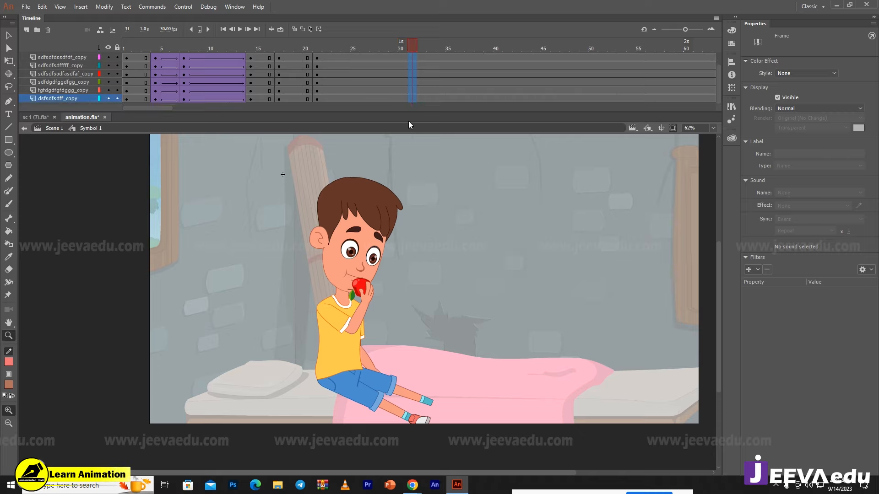
key("F6")
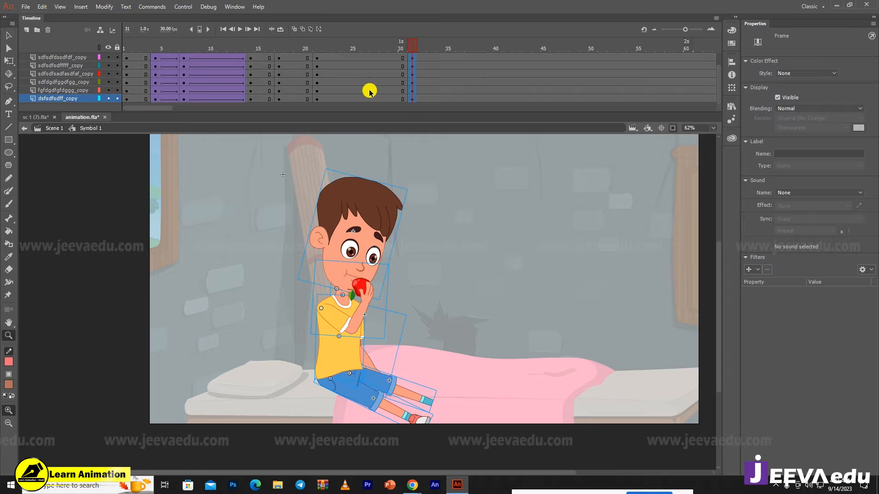
key("ctrl+z")
left_click_drag(401, 99, 401, 45)
key("F6")
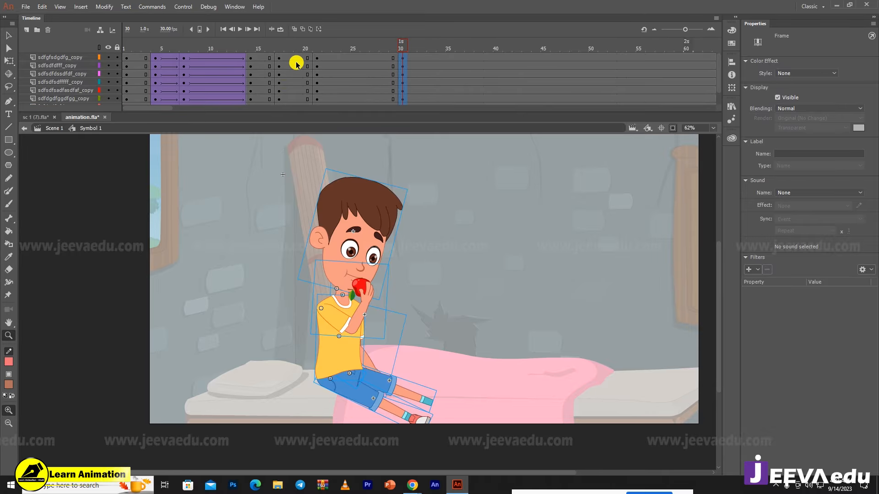
- Create classic tweens on all layers from frame 17 to 30 and set the frame 21–30 tween's ease to 100 out
left_click_drag(297, 57, 337, 138)
right_click(316, 81)
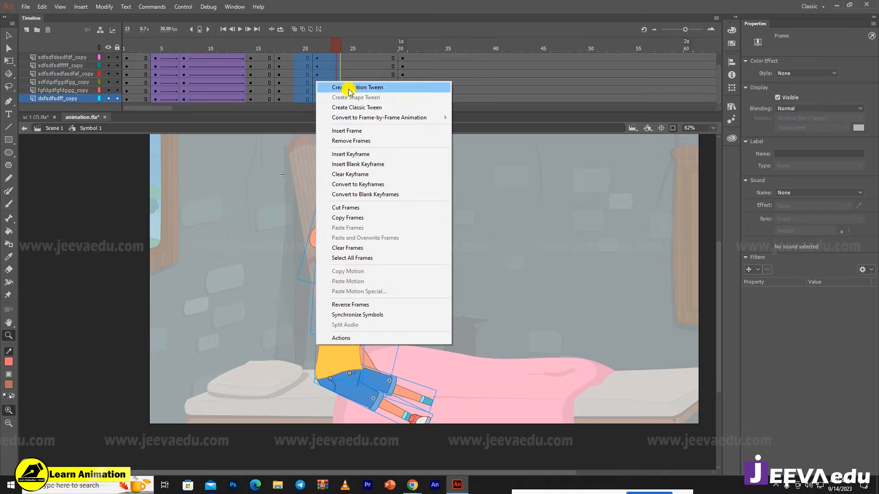
left_click(354, 109)
left_click_drag(359, 59, 367, 130)
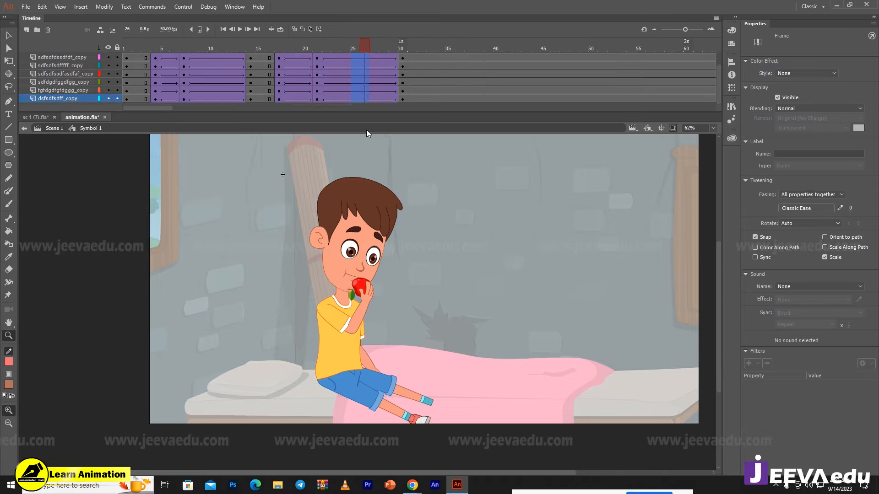
left_click_drag(850, 209, 849, 93)
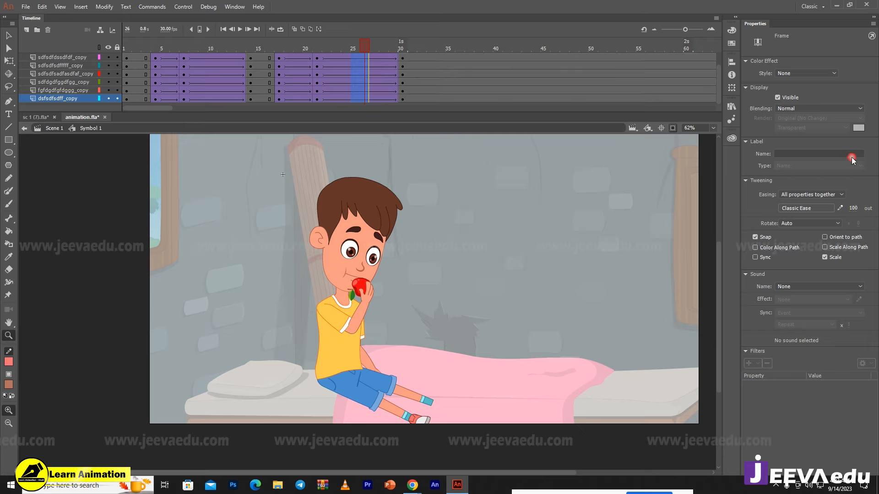
- At frame 21, rotate the boy's upper body slightly clockwise about the waist, then check the pose through to frame 30
left_click_drag(363, 48, 318, 60)
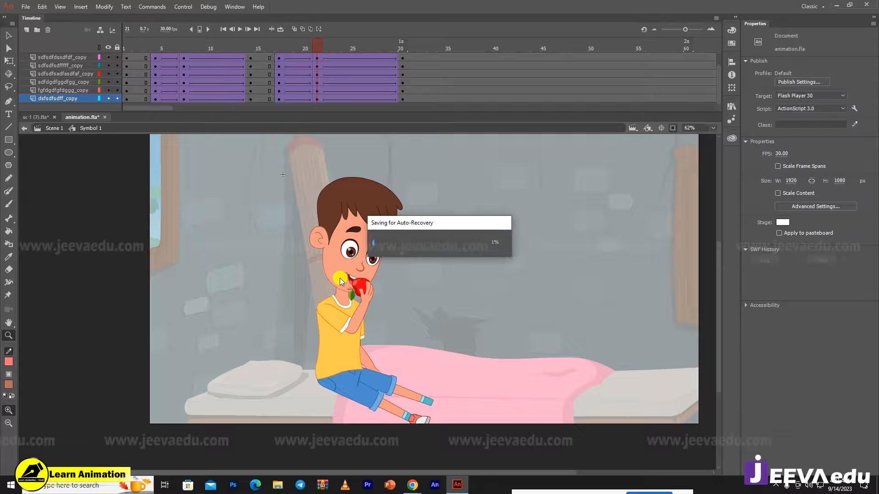
key("v")
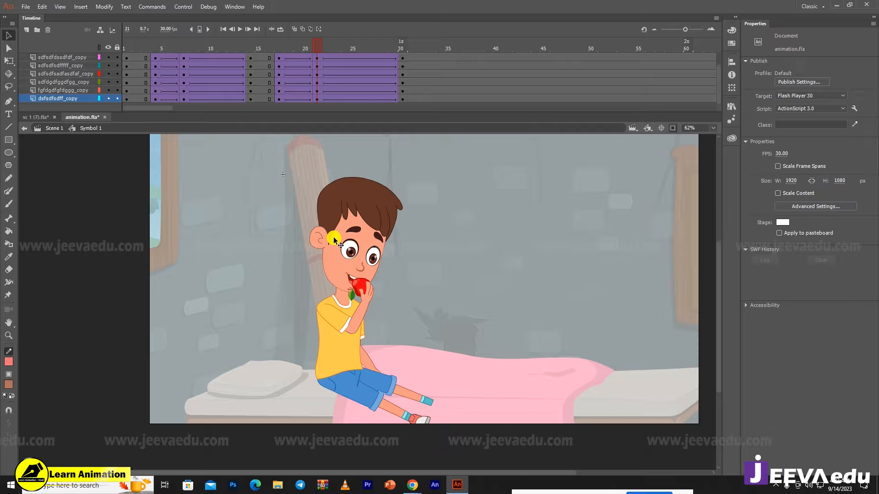
left_click_drag(290, 175, 386, 334)
key("q")
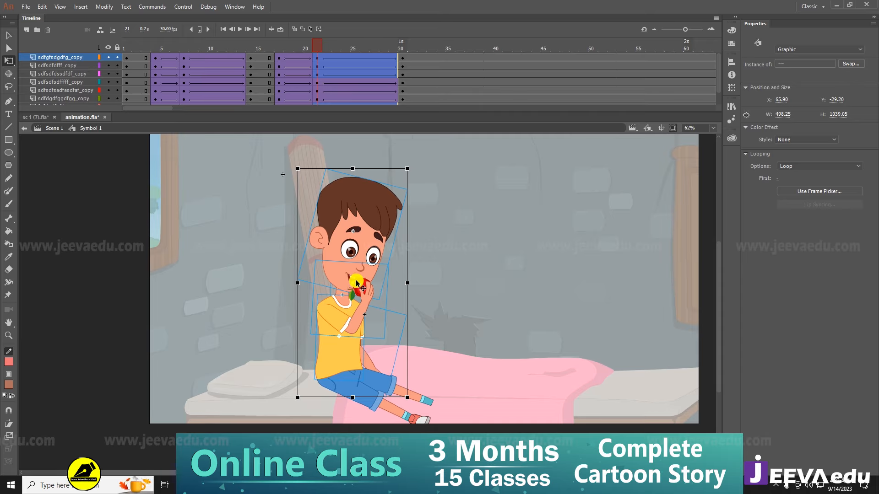
key("ctrl+g")
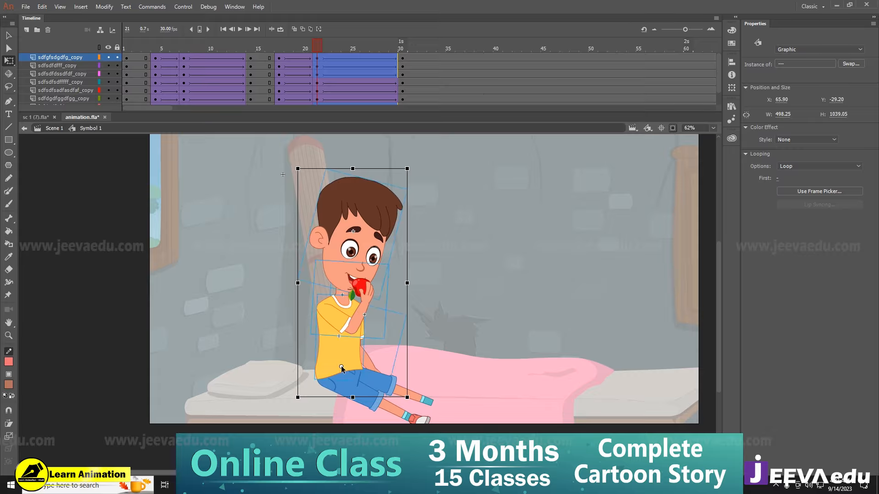
left_click_drag(410, 169, 415, 170)
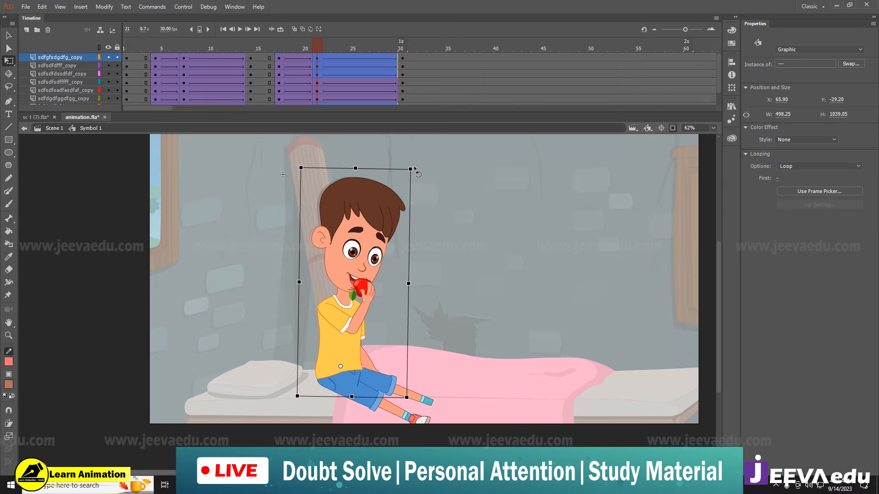
left_click(434, 199)
left_click(320, 47)
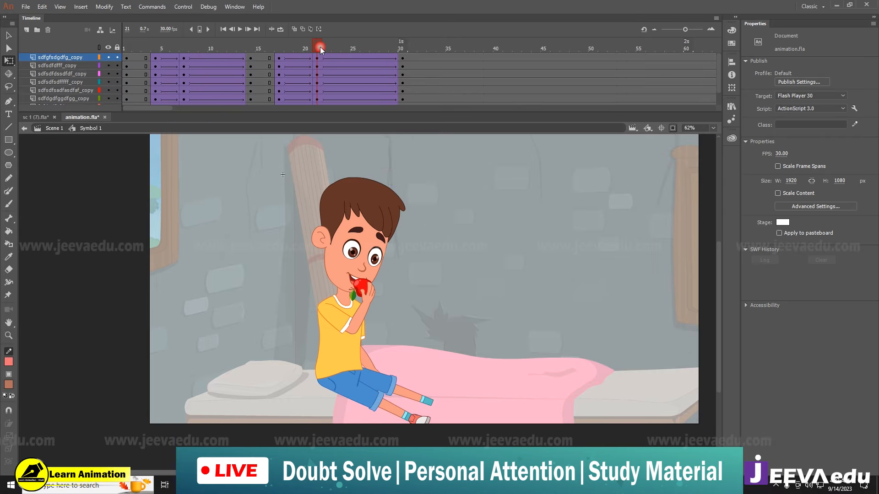
left_click(372, 368)
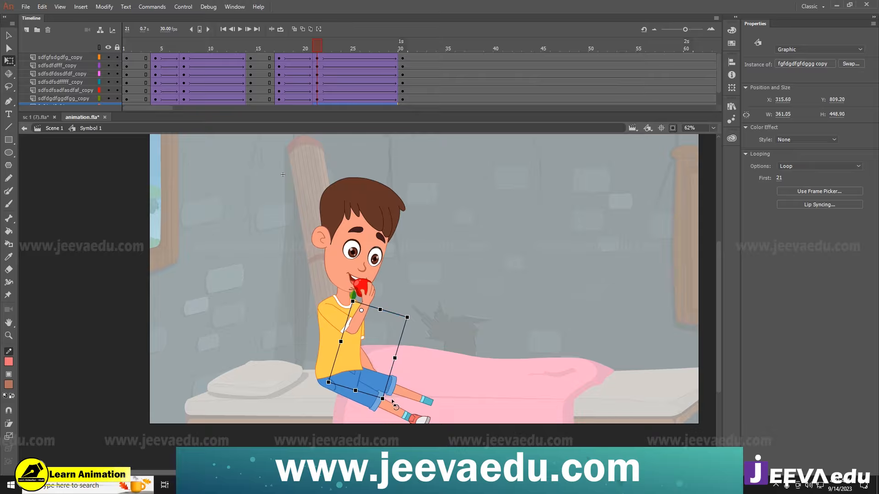
left_click_drag(320, 48, 397, 60)
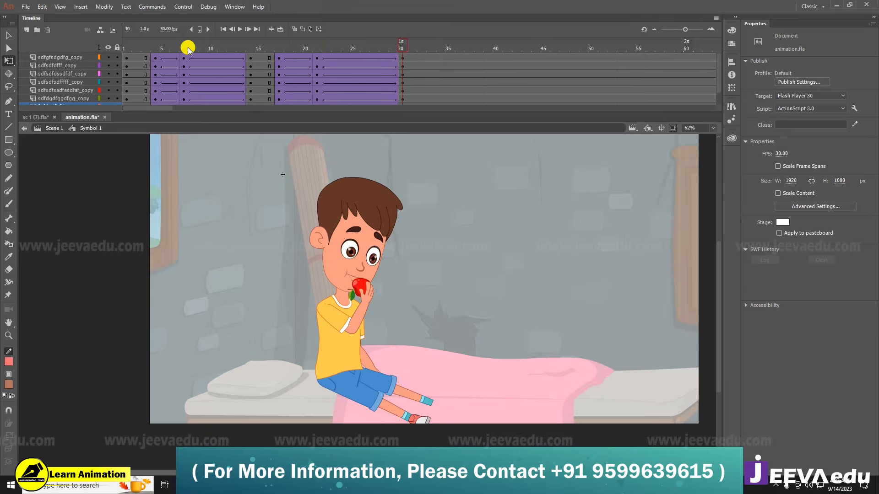
- Copy the frame 1 keyframes of all layers onto frame 30 so the boy returns to his starting pose
left_click(129, 60)
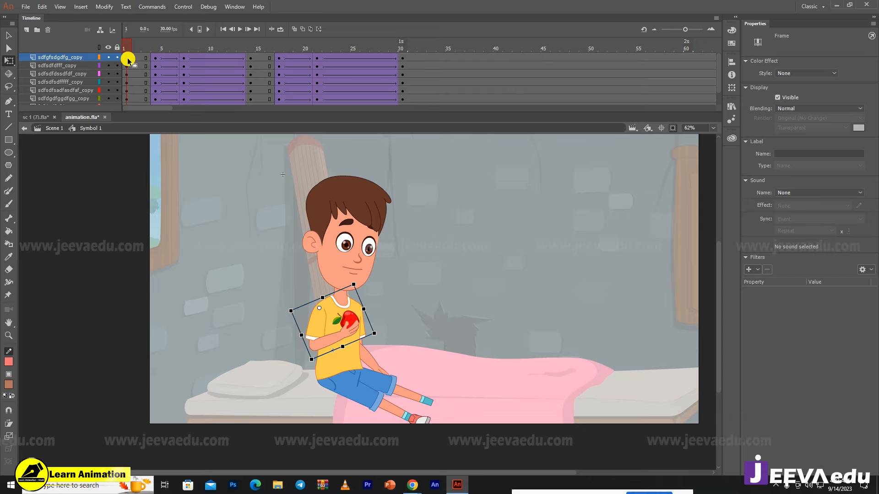
left_click(128, 83)
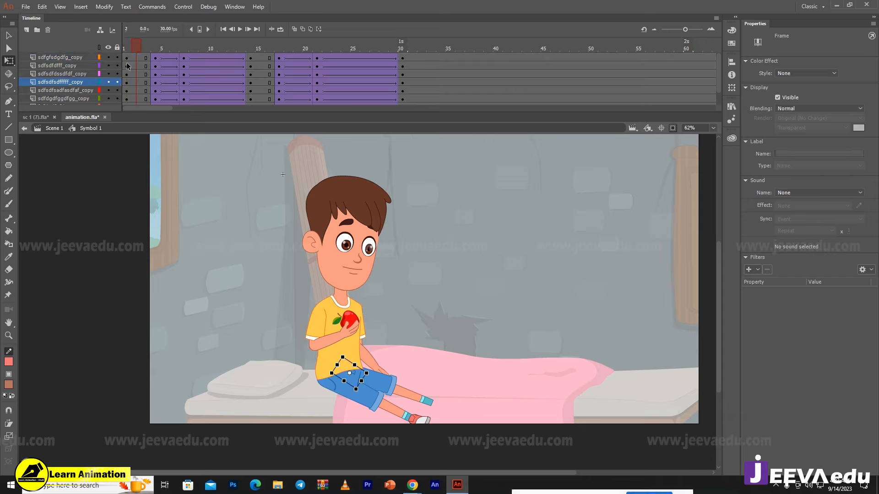
mouse_move(127, 59)
left_mouse_down()
mouse_move(127, 120)
mouse_move(128, 61)
left_mouse_up()
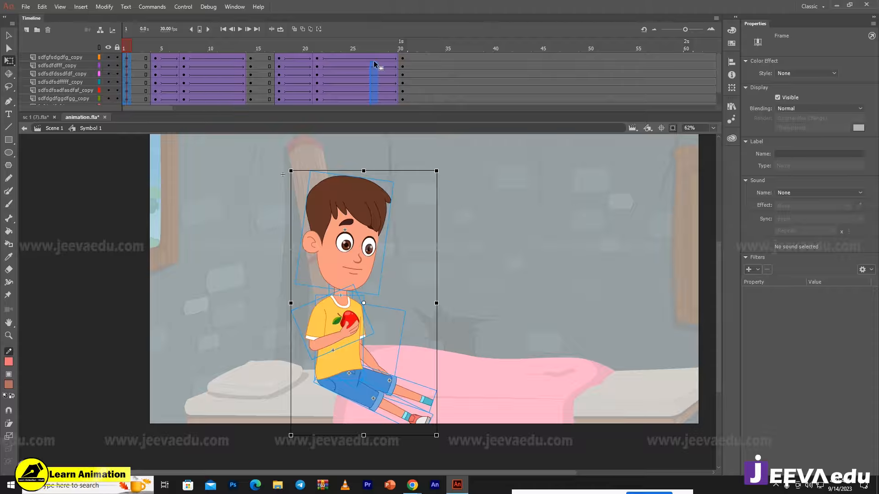
left_click(403, 65)
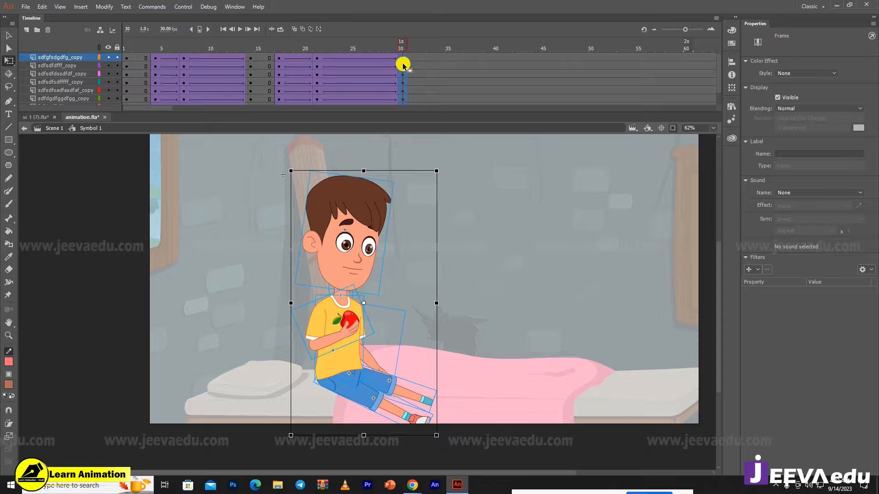
left_click(127, 65)
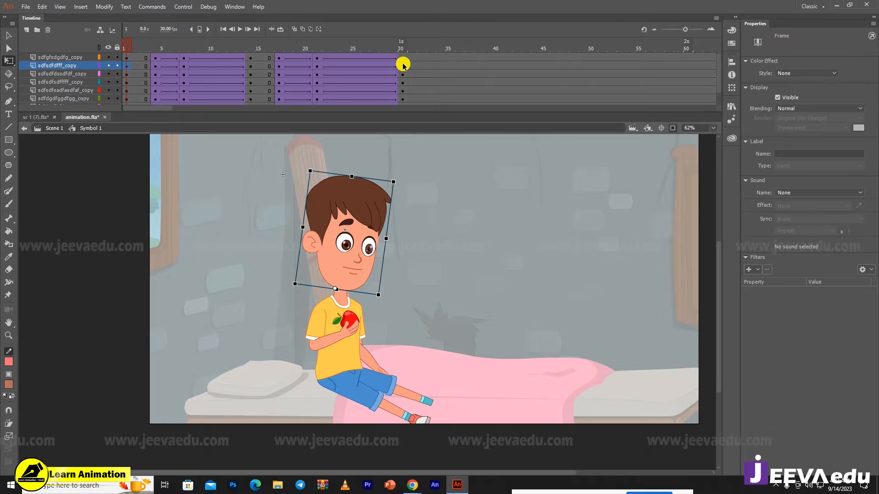
left_click(402, 65)
- Select all frames in Symbol 1 and synchronize the symbols
right_click(403, 65)
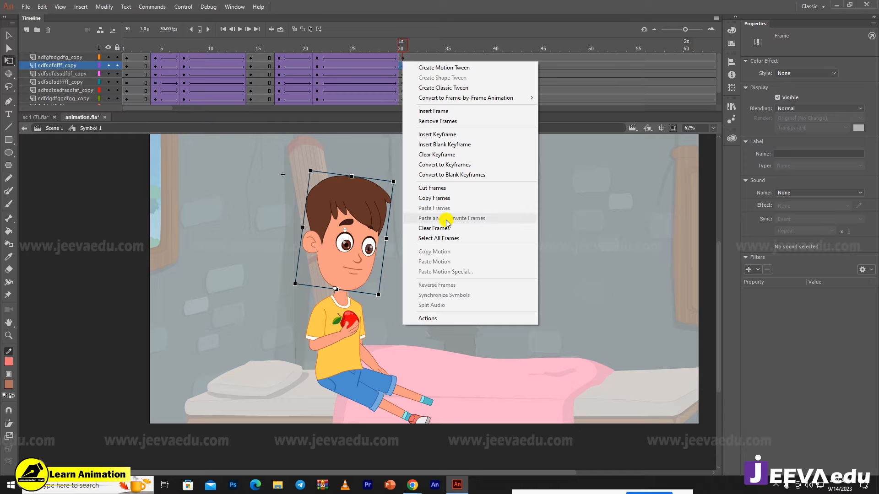
left_click(438, 238)
right_click(416, 82)
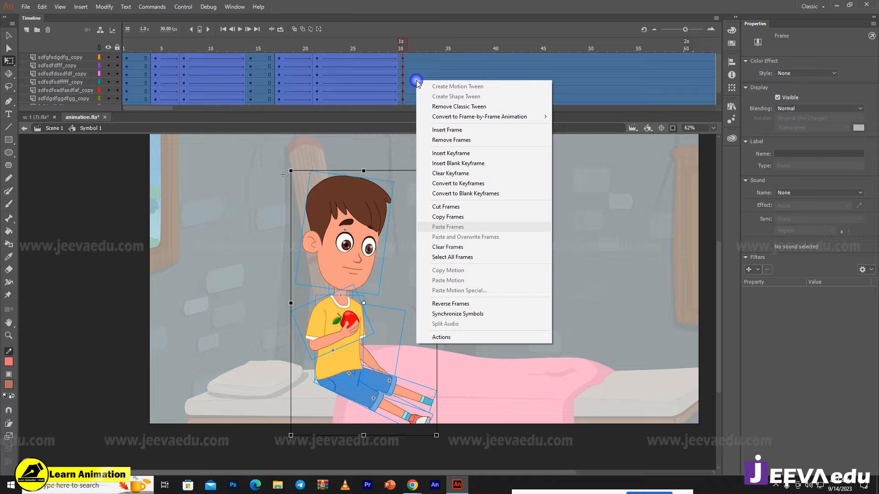
left_click(458, 313)
- Scrub the return motion between frames 21 and 30 and check the arm and head keyframes at frame 30
left_click(406, 49)
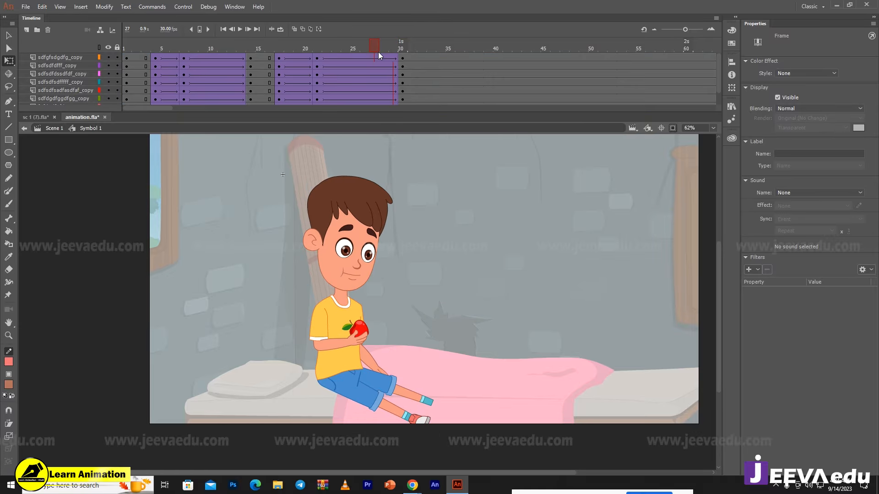
left_click(402, 57)
left_click(123, 58)
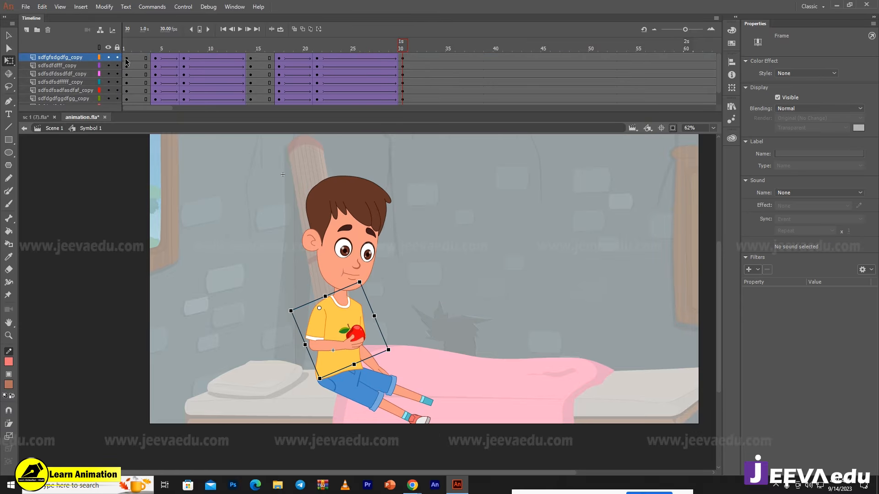
left_click(402, 66)
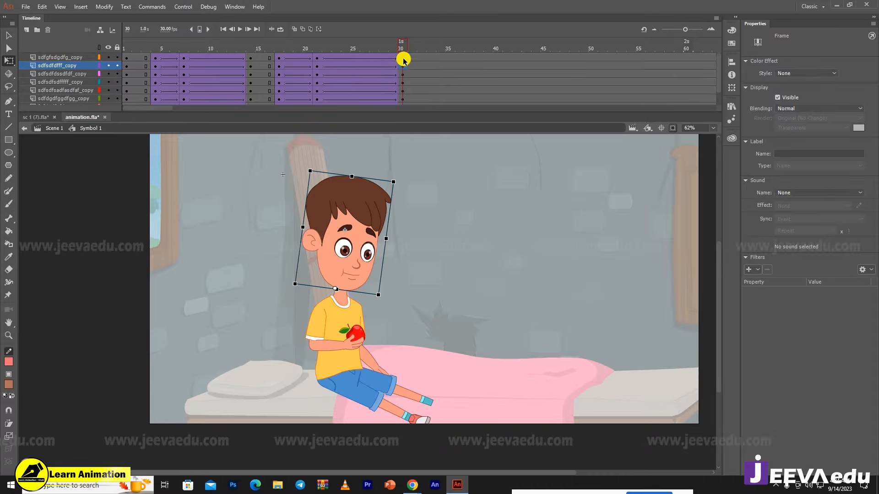
left_click(353, 49)
left_click_drag(351, 56, 313, 59)
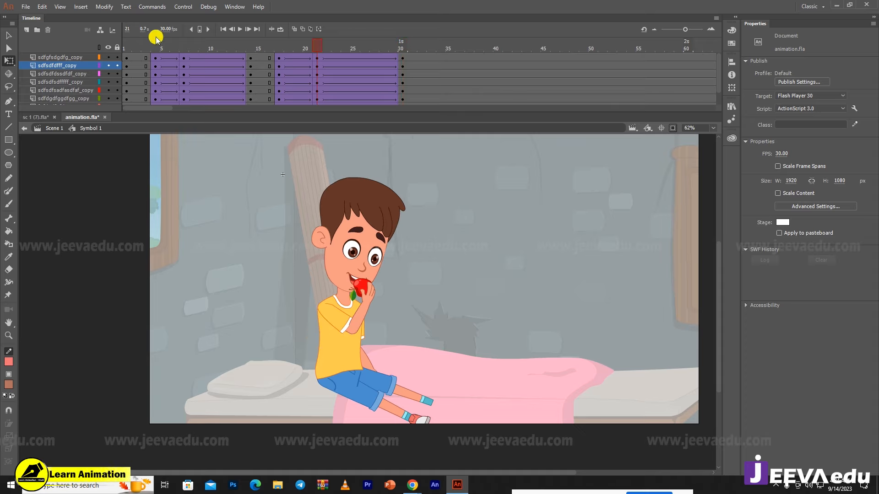
- Open the boy's apple-holding arm symbol from frame 30 and insert keyframes on its forearm layer at frames 30 and 21
left_click(403, 59)
key("v")
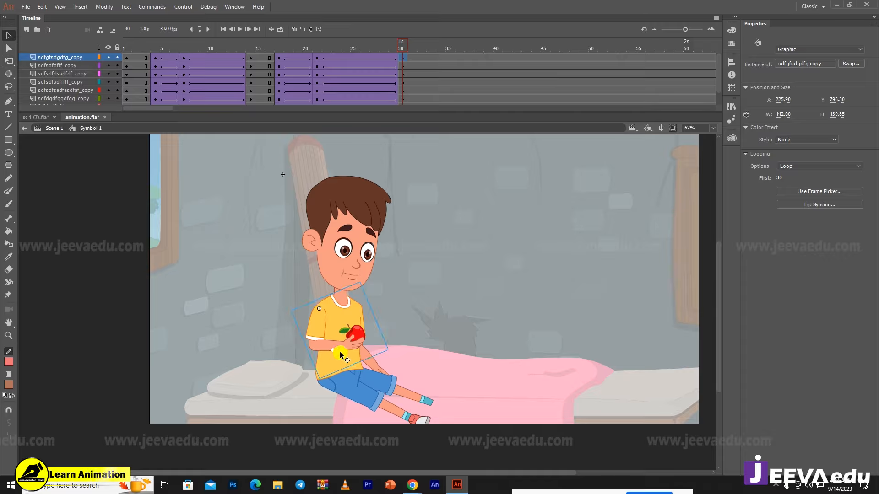
double_click(347, 342)
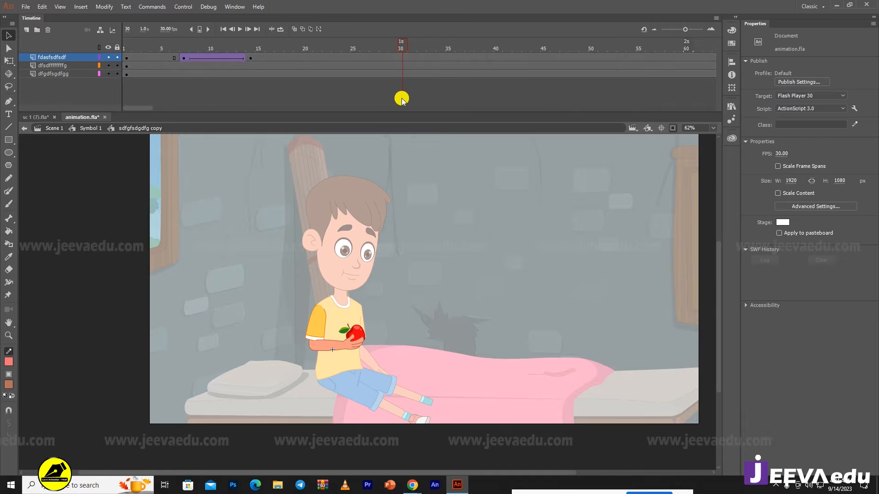
left_click(402, 59)
key("F6")
left_click(319, 63)
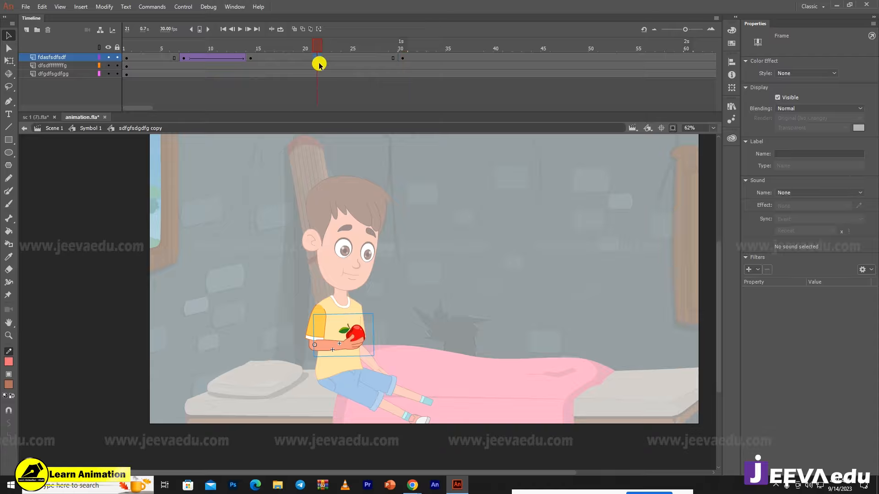
- Copy the forearm's frame 1 keyframe onto frame 30 and create a classic tween between frames 21 and 30
left_click(126, 58)
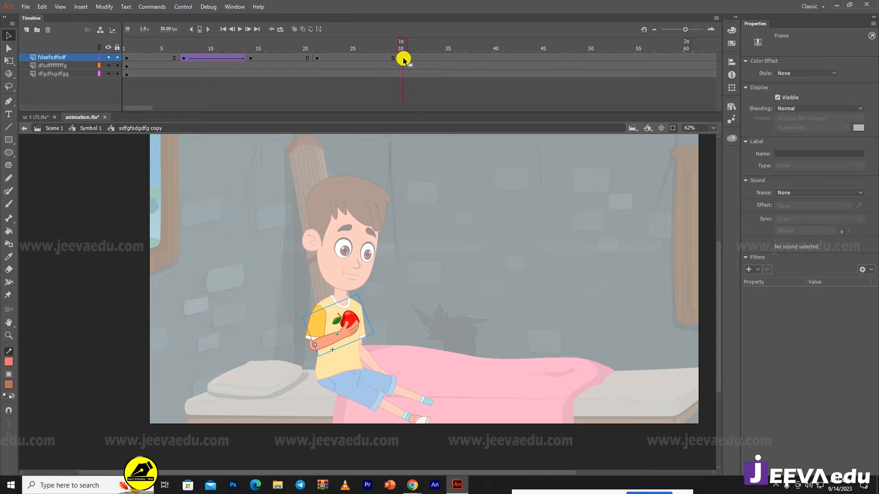
right_click(380, 58)
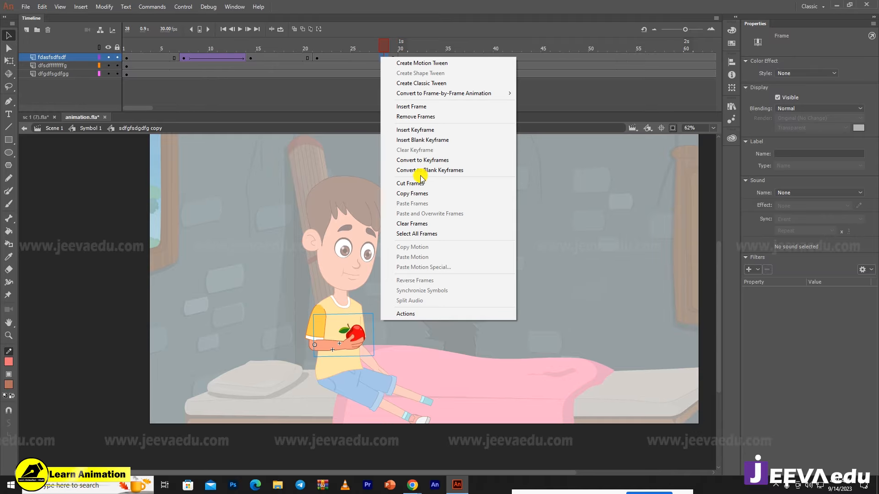
left_click(420, 83)
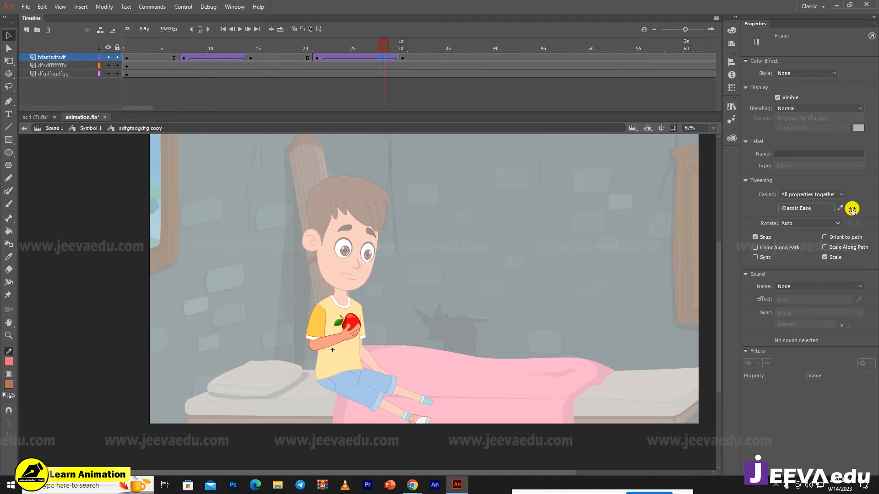
- Select all frames inside the arm symbol and synchronize the symbols
right_click(412, 58)
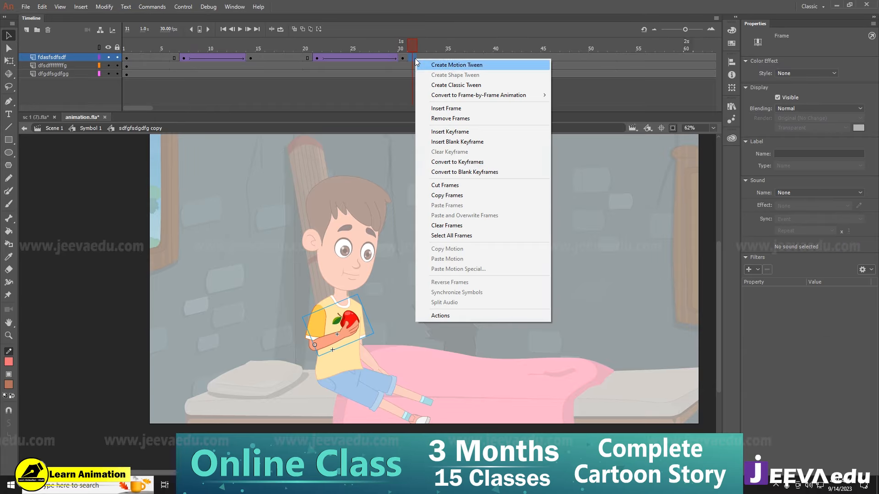
left_click(462, 236)
right_click(418, 65)
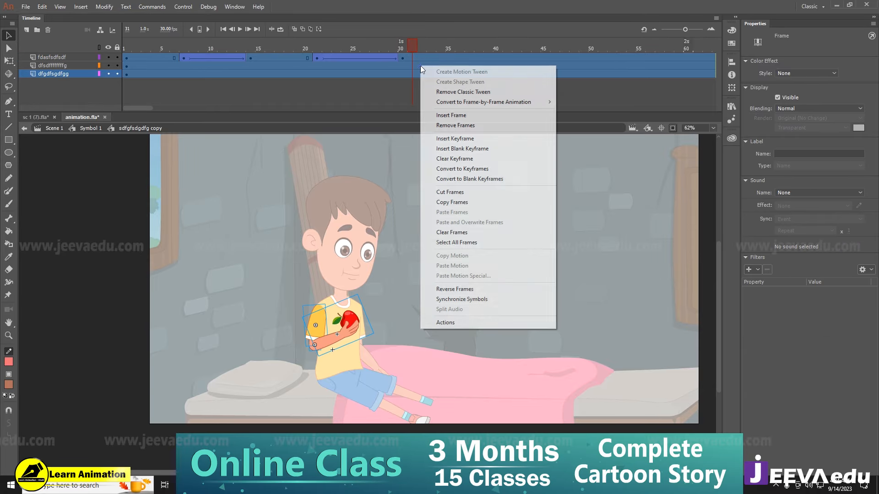
- Compare the forearm's pose at frame 30 with frame 1 up close, and return to Symbol 1
left_click(401, 46)
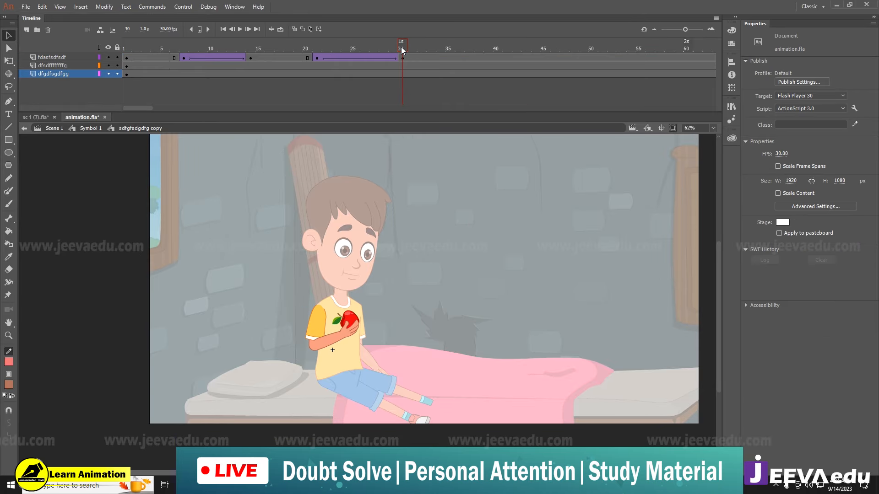
key("z")
left_click(353, 323)
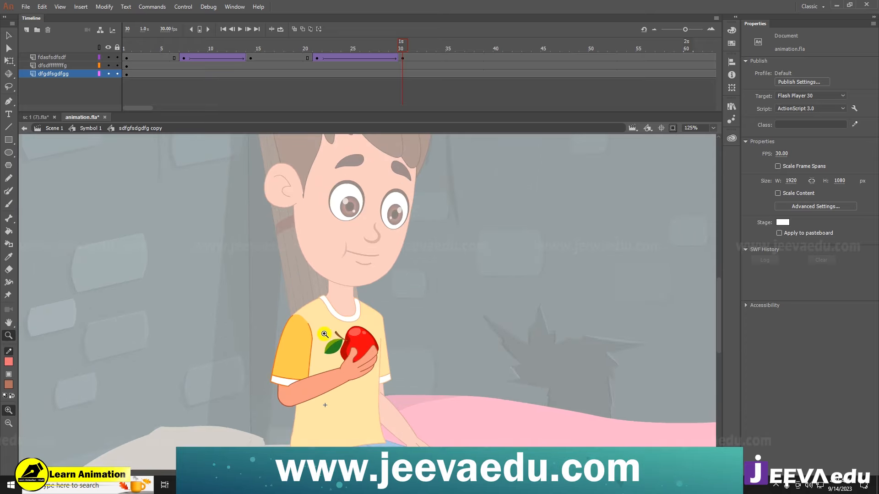
key("v")
left_click(401, 59)
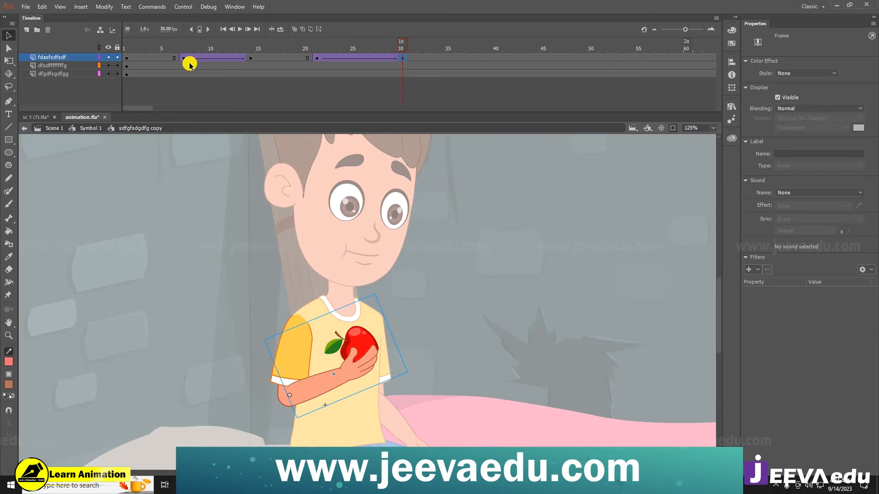
left_click(127, 58)
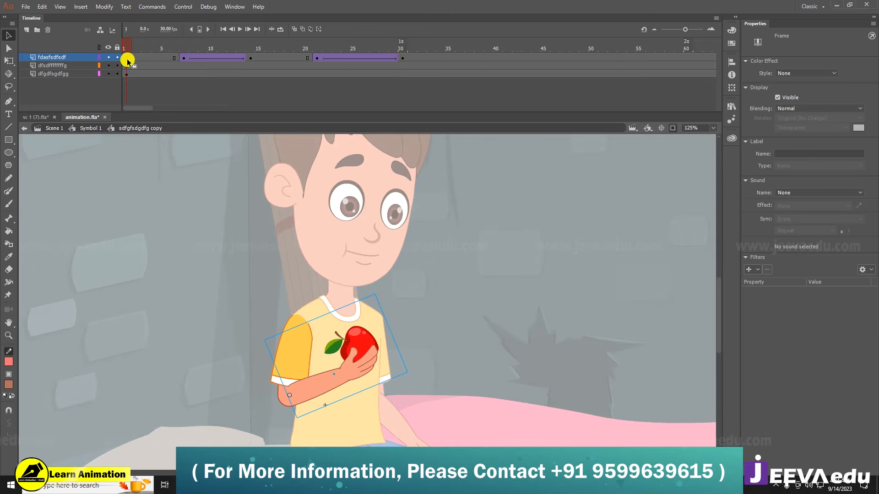
left_click(91, 129)
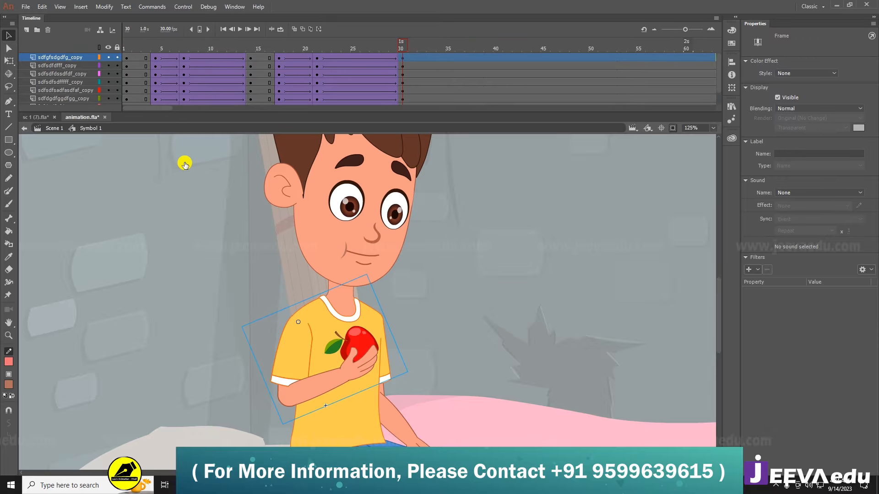
- Compare the boy's overall pose and face at frame 1 and frame 30 of the eating animation
key("z")
left_click(392, 348, "alt")
left_click_drag(415, 305, 406, 319)
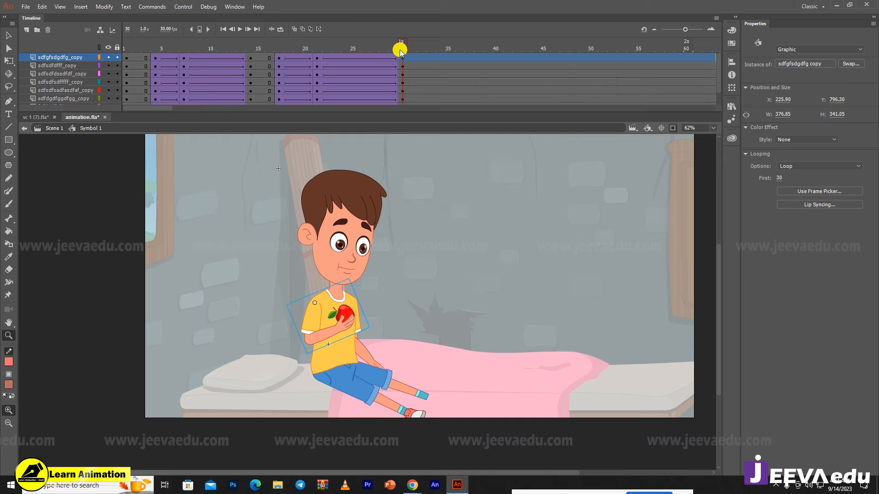
left_click(339, 49)
left_click_drag(393, 66, 131, 73)
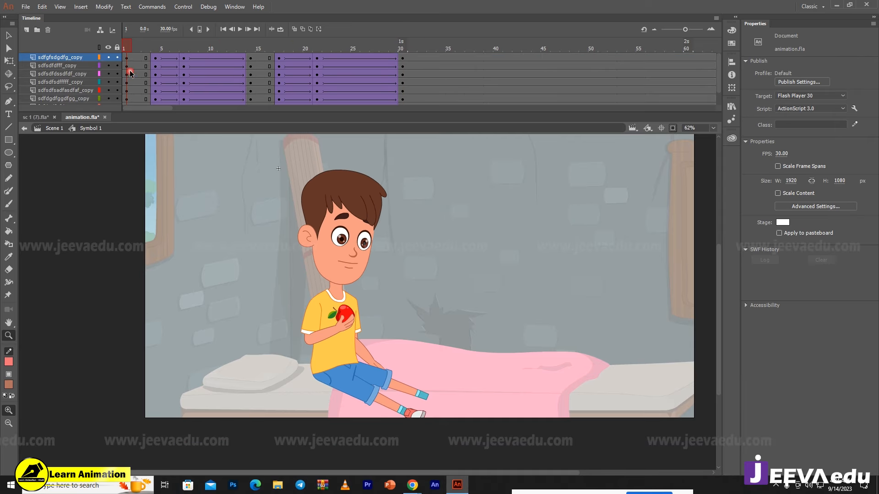
left_click(400, 57)
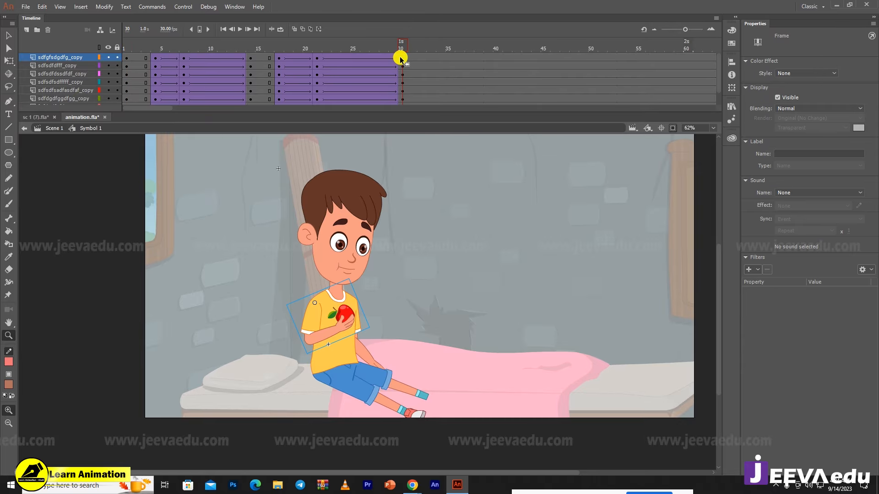
left_click(126, 57)
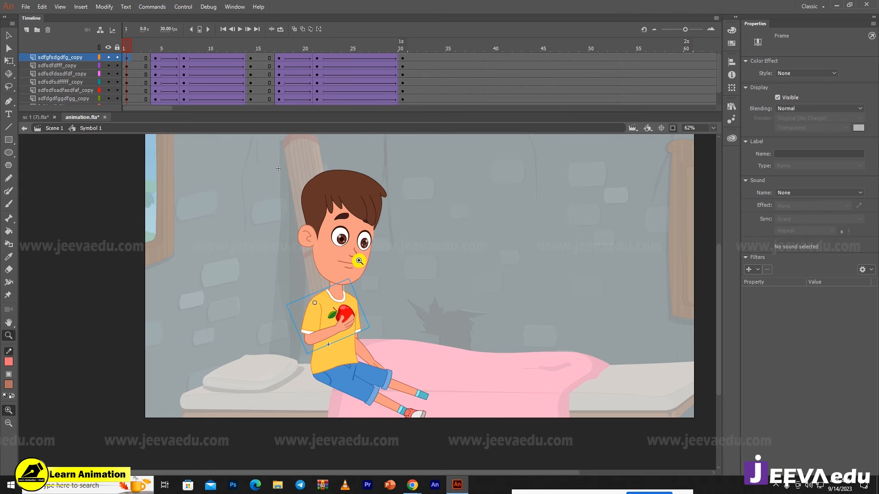
left_click(402, 66)
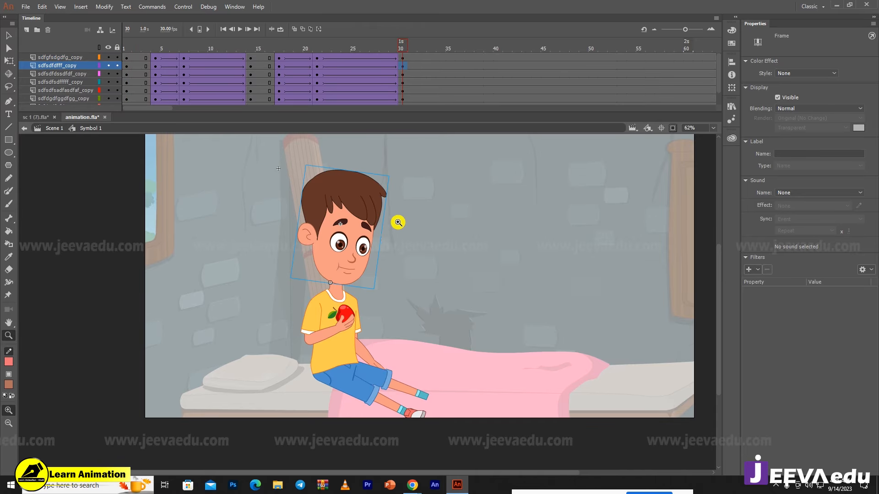
- Open the boy's head symbol and insert keyframes on all of its layers at frame 30
left_click(363, 260)
key("v")
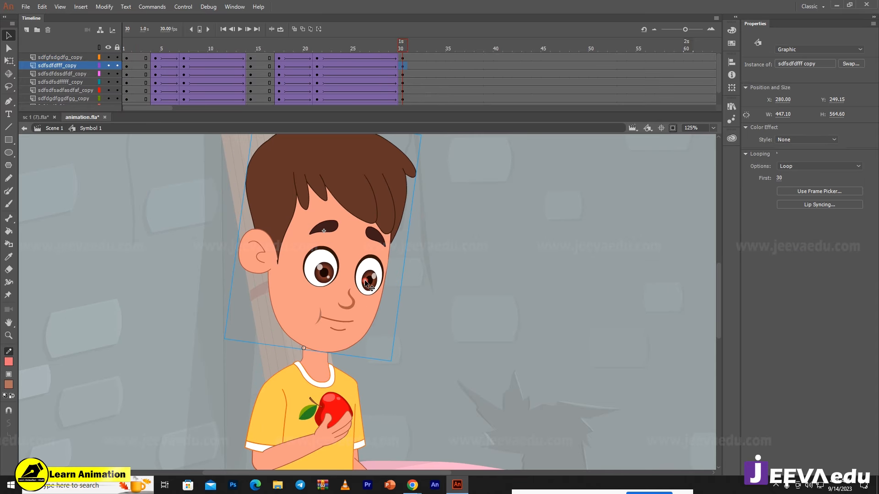
double_click(370, 286)
left_click_drag(400, 90, 400, 126)
key("F6")
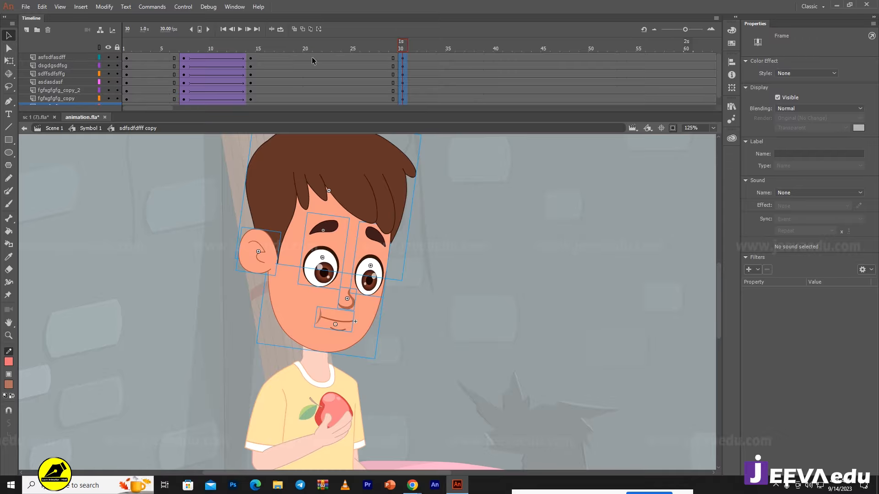
- Insert keyframes on all head layers at frame 21 and copy the frame 1 keyframes onto frame 30
left_click_drag(307, 58, 318, 125)
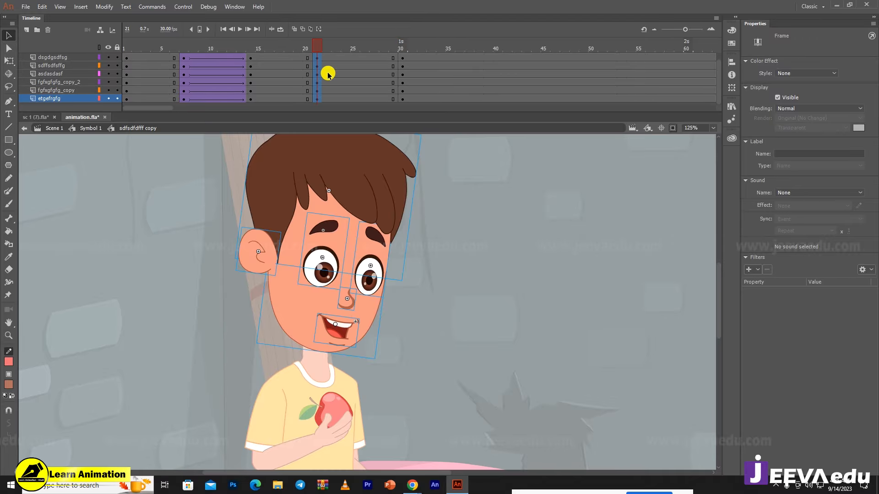
key("F6")
mouse_move(124, 59)
left_mouse_down()
mouse_move(132, 120)
mouse_move(130, 59)
left_mouse_up()
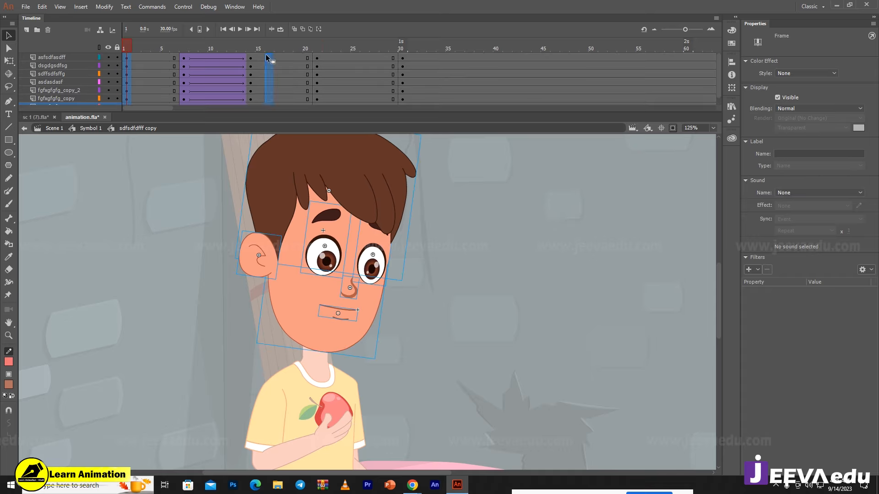
left_click(402, 59)
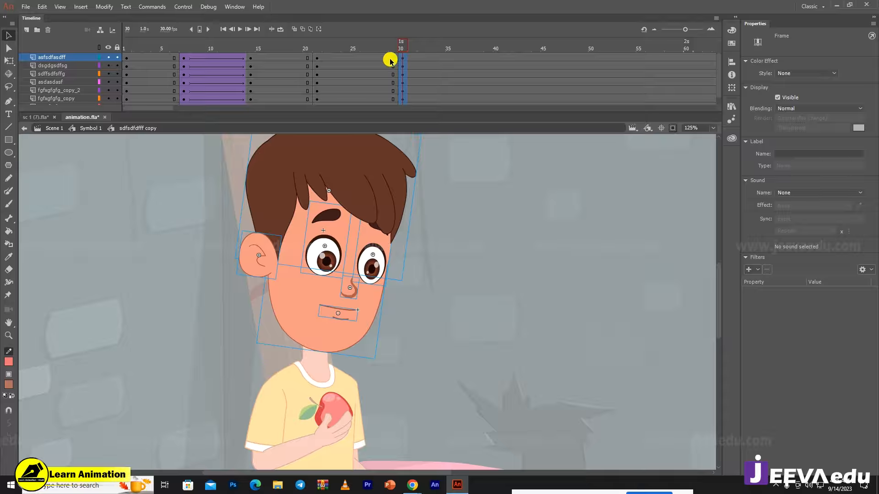
- Create classic tweens on all head layers between frames 21 and 30 with an ease of 100 out
left_click_drag(378, 83, 367, 117)
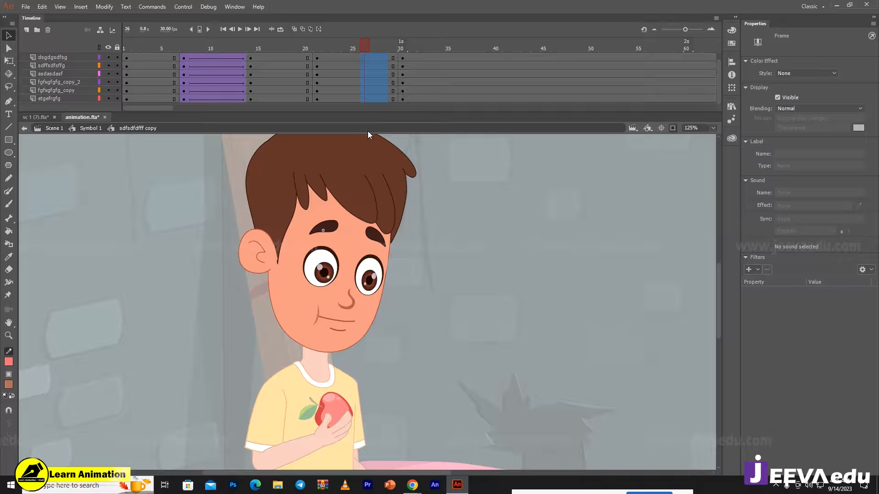
right_click(370, 84)
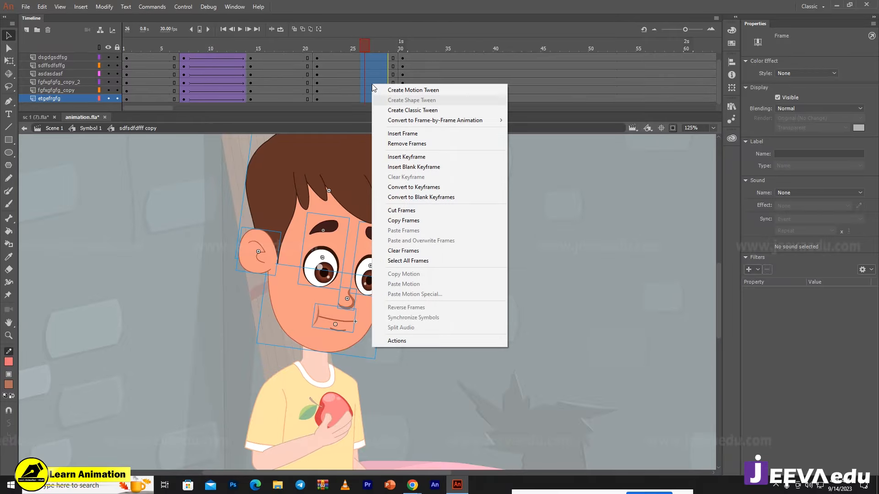
left_click(409, 111)
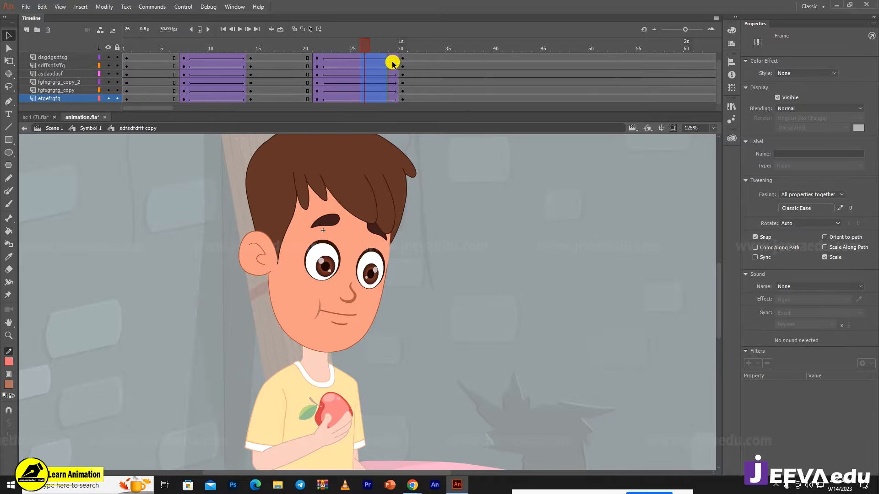
left_click_drag(845, 97, 841, 90)
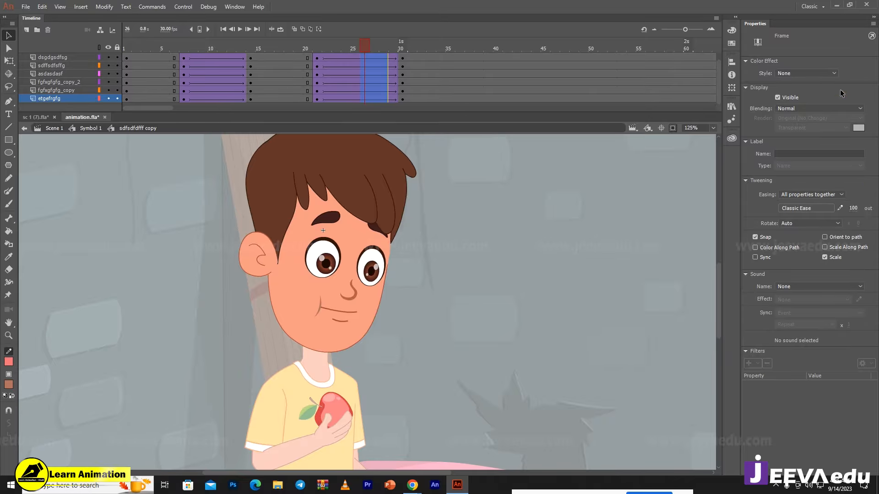
right_click(467, 84)
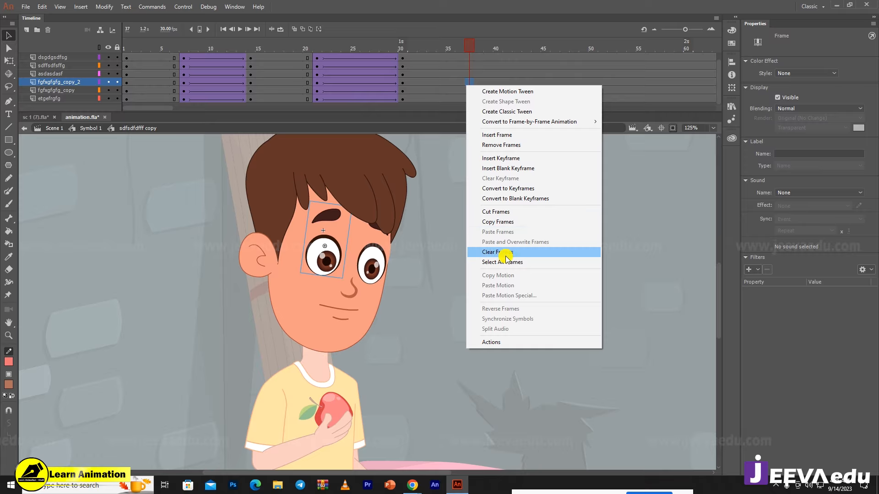
left_click(460, 90)
right_click(460, 91)
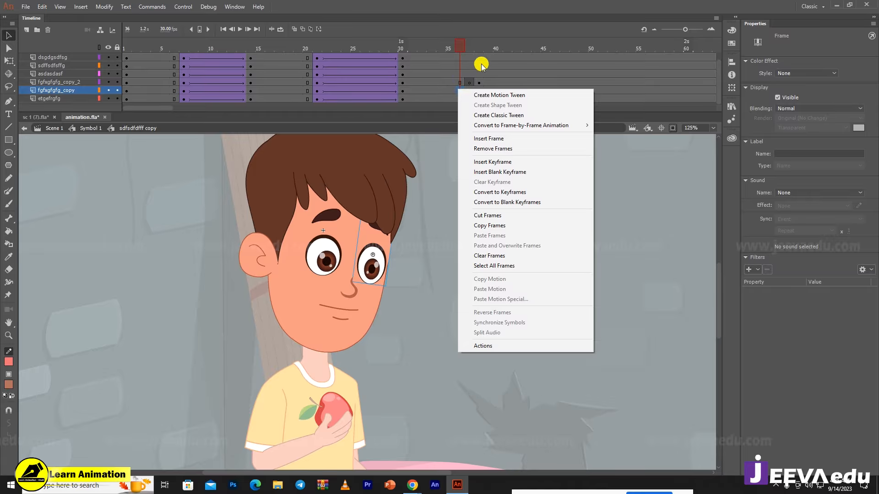
left_click(469, 82)
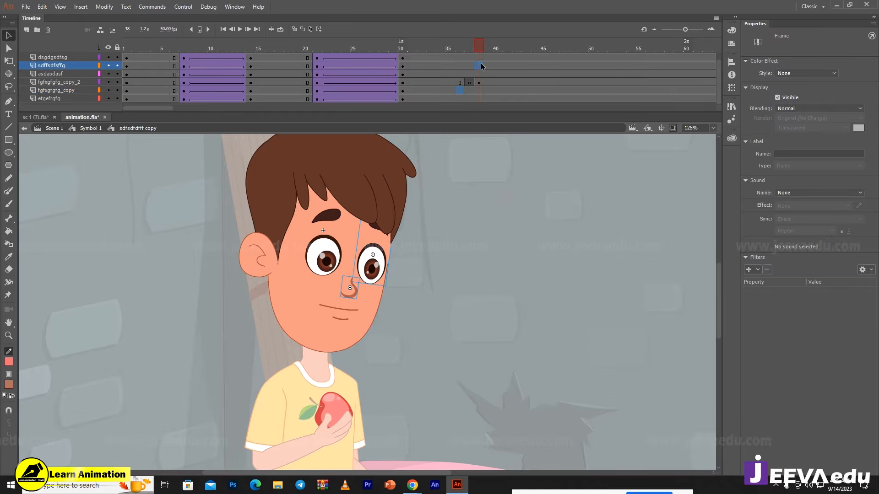
- Select all frames in the head symbol and synchronize their symbols
right_click(432, 75)
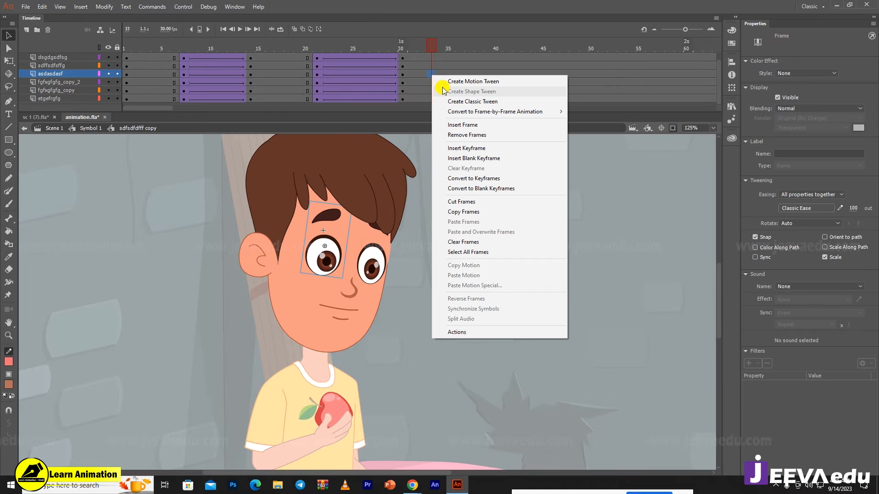
left_click(468, 252)
right_click(401, 66)
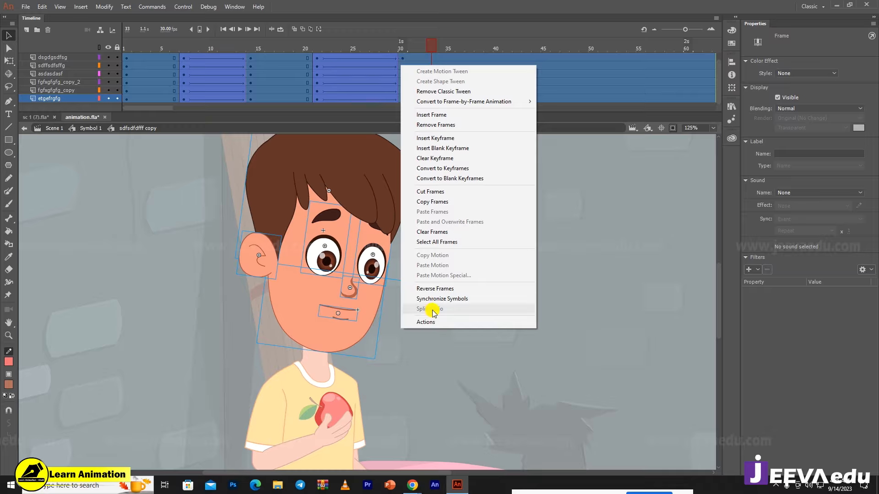
left_click(432, 299)
- Compare the mouth at frames 1 and 30, return to Symbol 1 and play back the eating animation
left_click(385, 46)
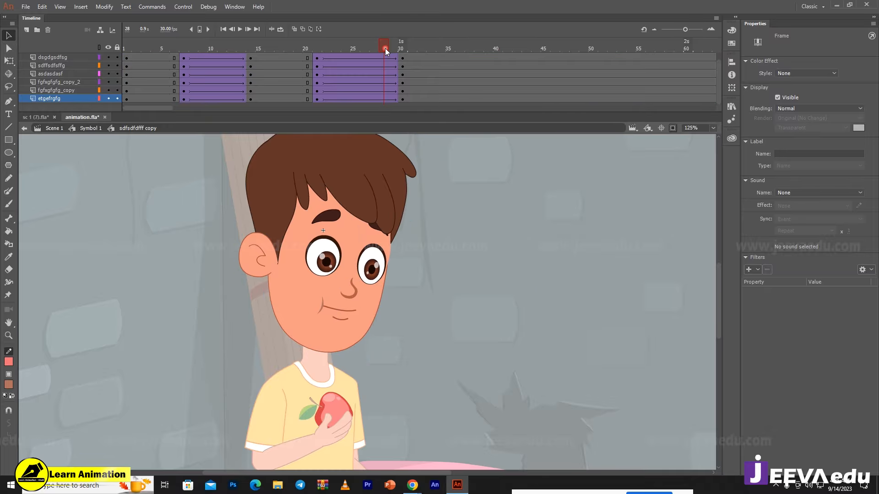
left_click(406, 60)
left_click(126, 60)
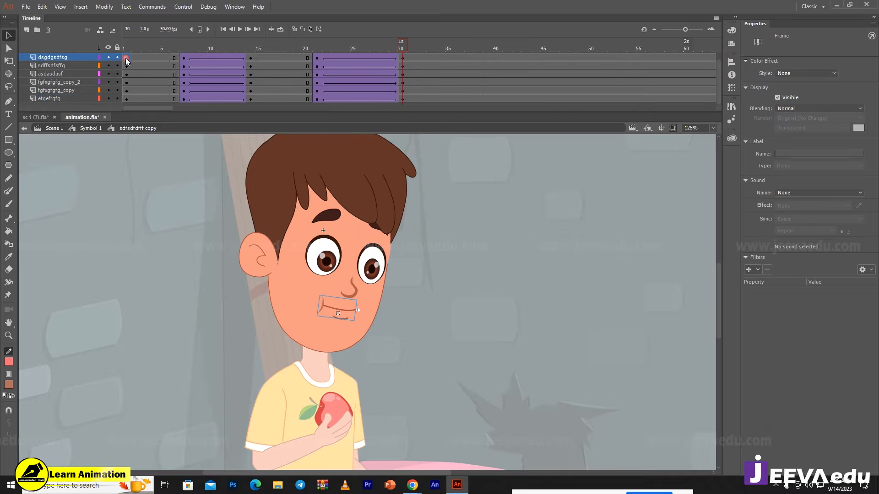
left_click(401, 57)
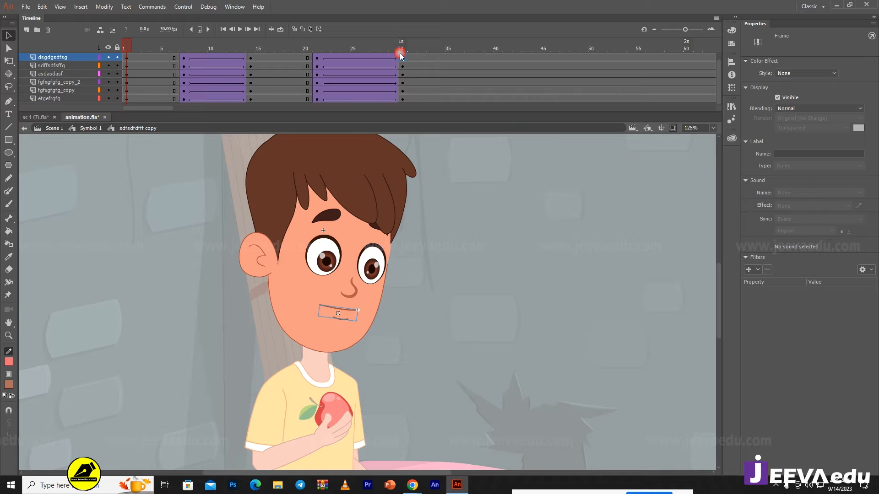
left_click(81, 128)
key("z")
left_click(377, 333, "alt")
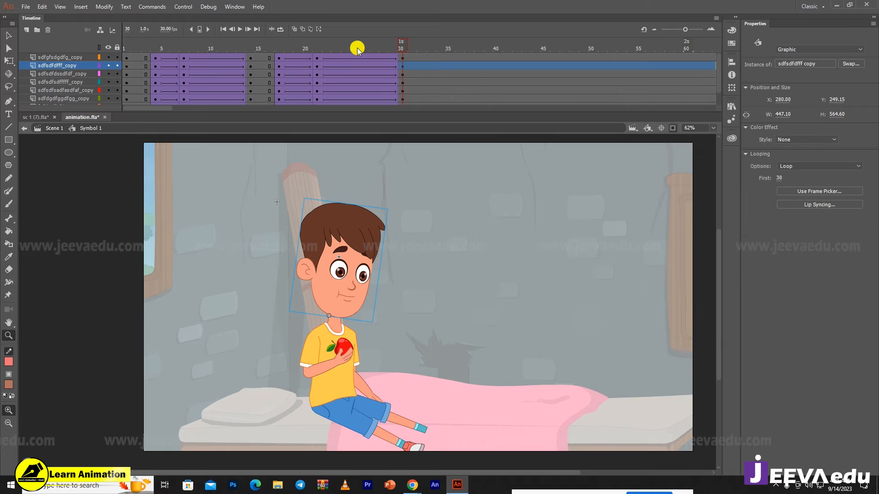
key("Return")
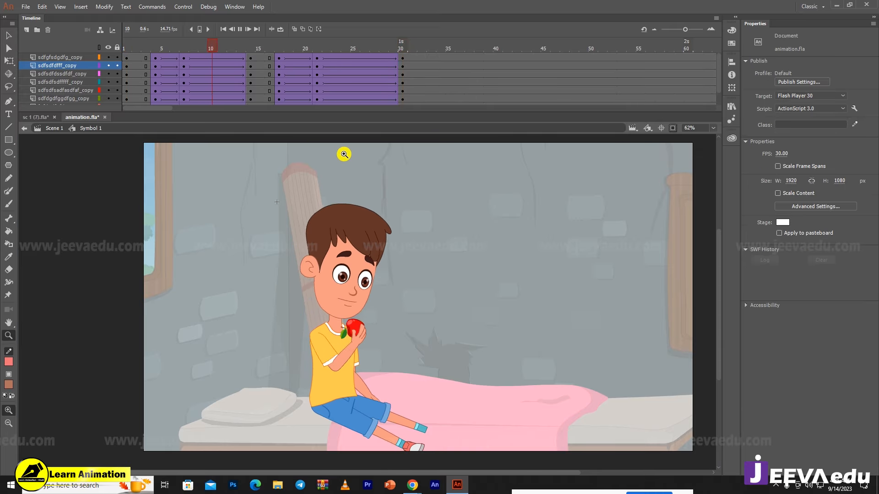
key("Return")
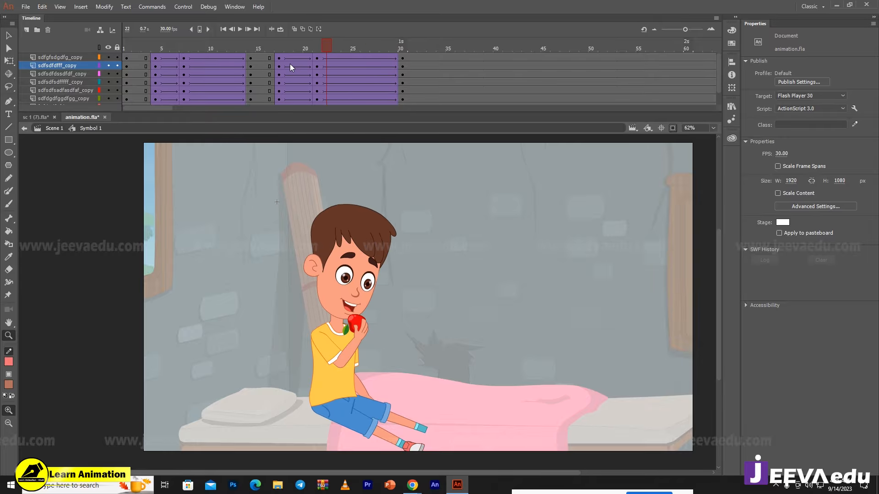
- At frame 17, open the hand-with-apple symbol nested in the raised arm and check the second frame of its apple symbol
left_click(277, 66)
mouse_move(261, 71)
left_mouse_down()
mouse_move(242, 71)
mouse_move(336, 77)
mouse_move(275, 76)
left_mouse_up()
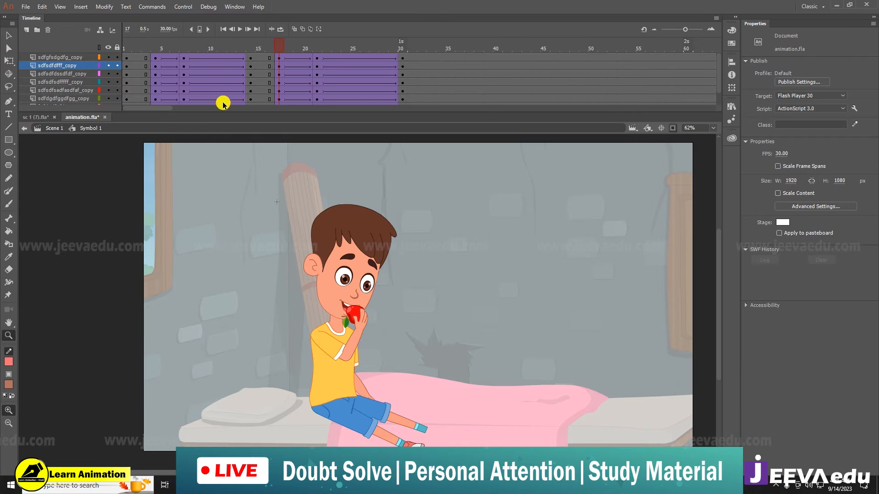
left_click(343, 286)
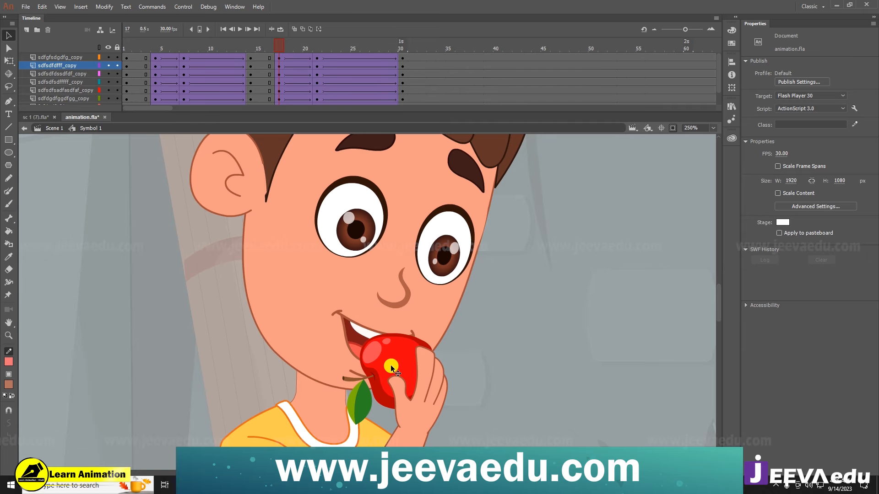
double_click(391, 364)
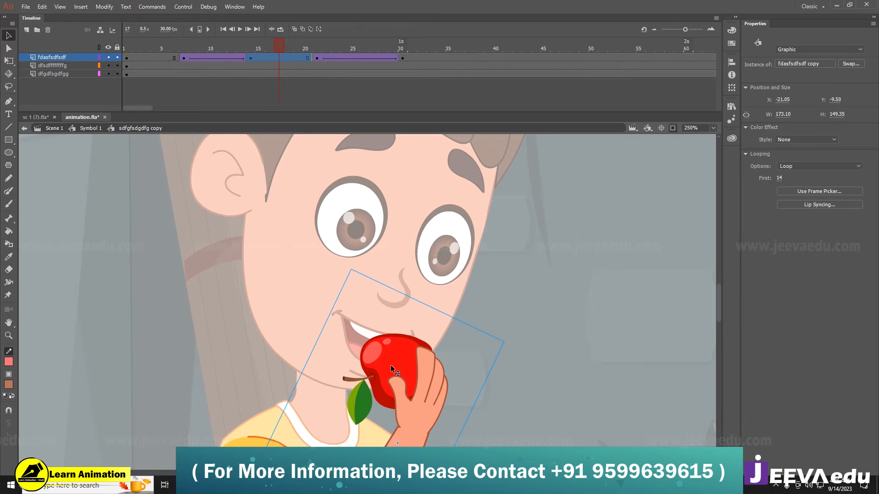
double_click(391, 365)
double_click(391, 364)
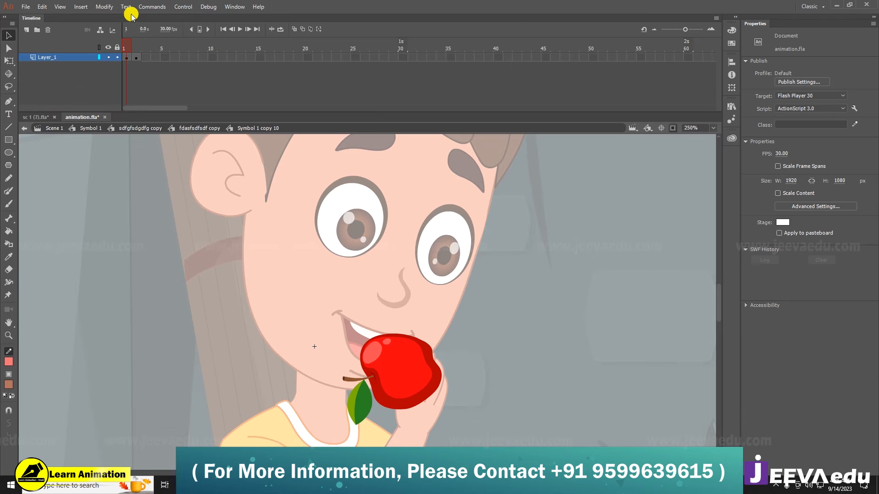
left_click_drag(340, 343, 303, 305)
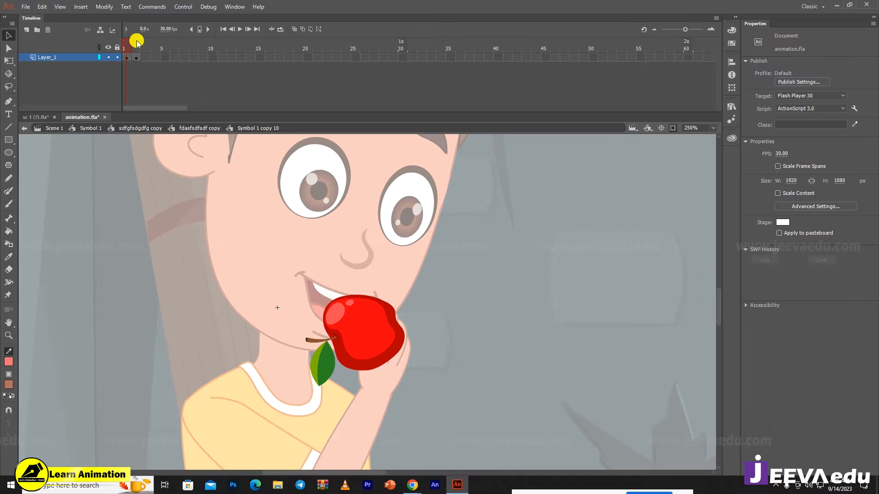
left_click(137, 46)
double_click(144, 314)
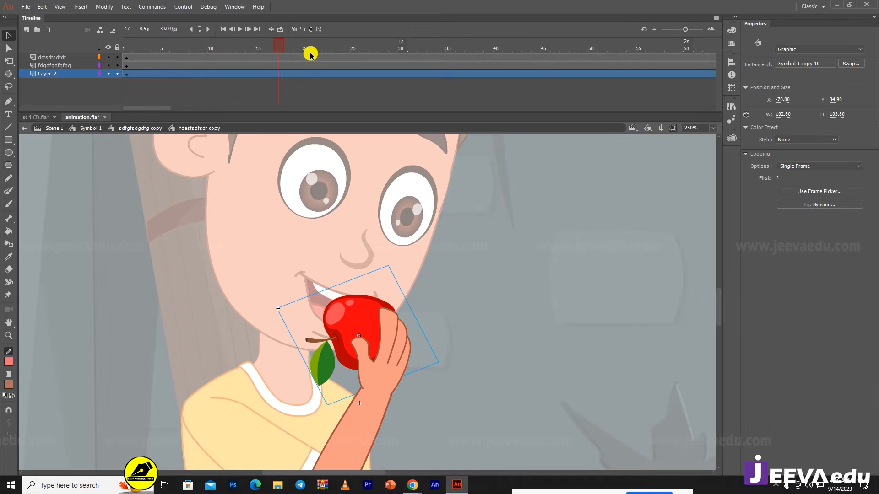
- Insert a keyframe on Layer_2 at frame 17, switch the apple to its bitten frame 2, and return to the arm symbol
left_click(281, 75)
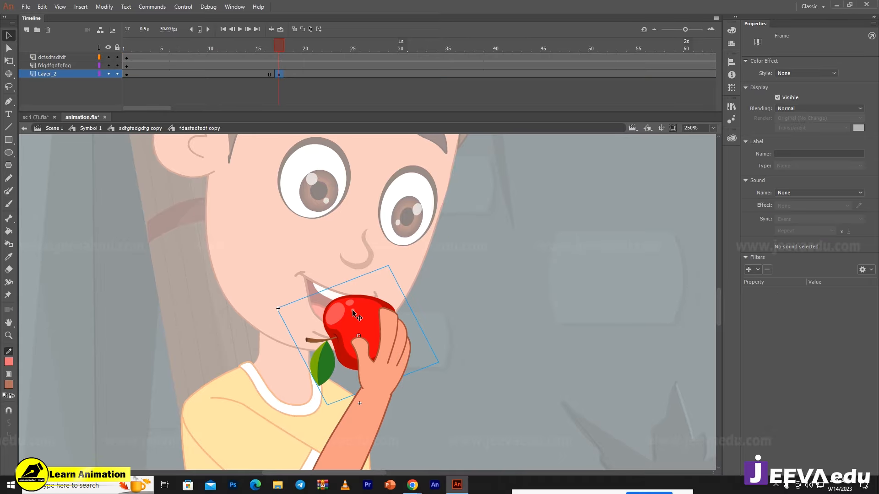
left_click(357, 315)
left_click(806, 192)
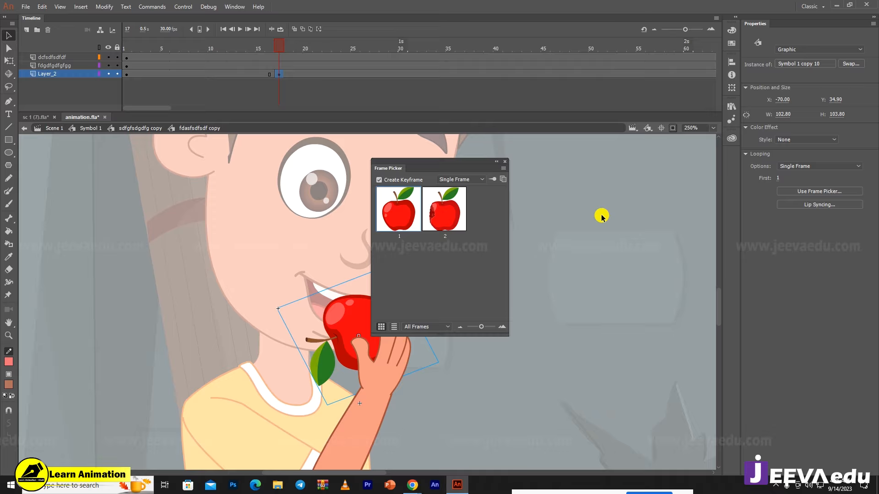
left_click(446, 214)
left_click(505, 162)
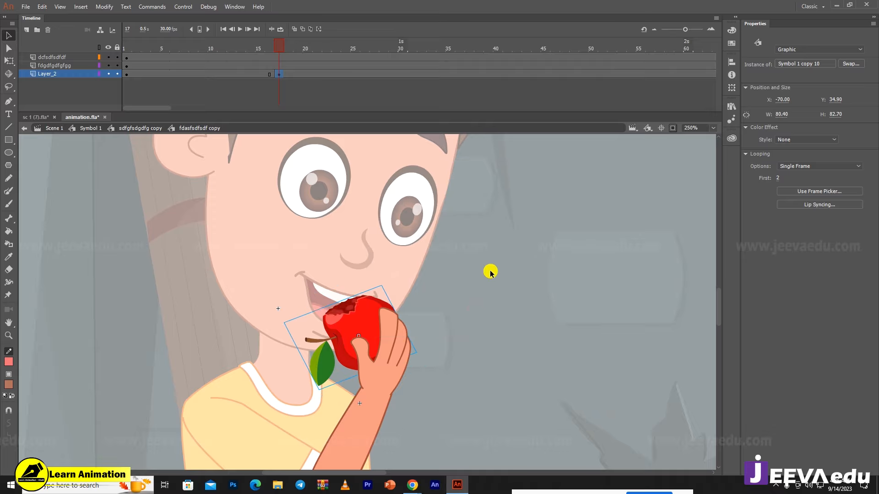
double_click(474, 314)
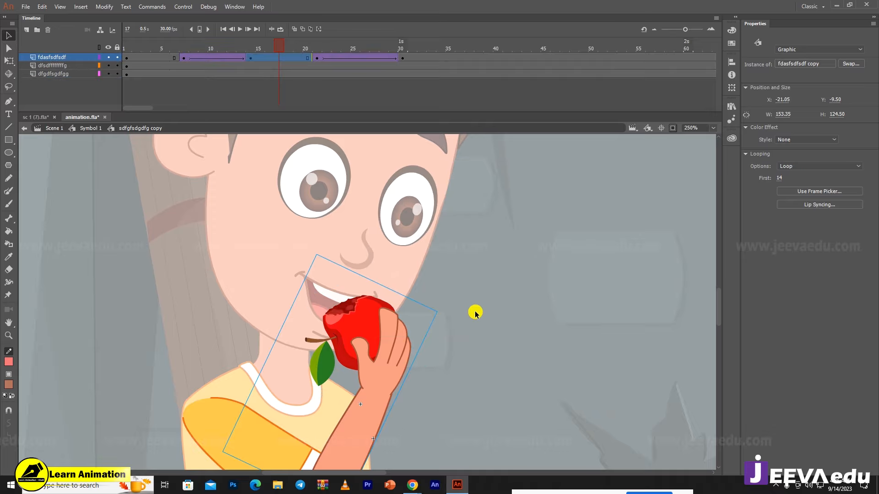
- At frame 17, open the mouth symbol nested in the head and move its closed chewing-mouth keyframe from frame 25 to frame 17
double_click(224, 333)
double_click(322, 298)
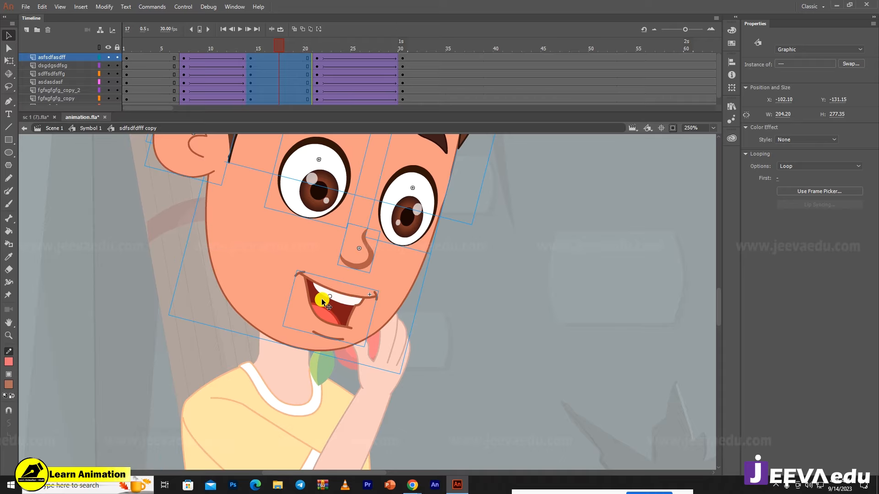
left_click(202, 325)
left_click(350, 302)
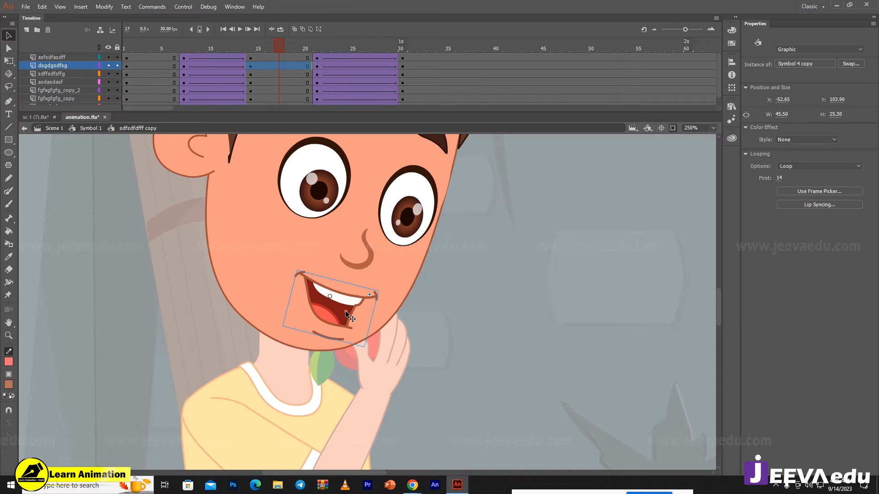
double_click(345, 312)
left_click(278, 59)
key("F6")
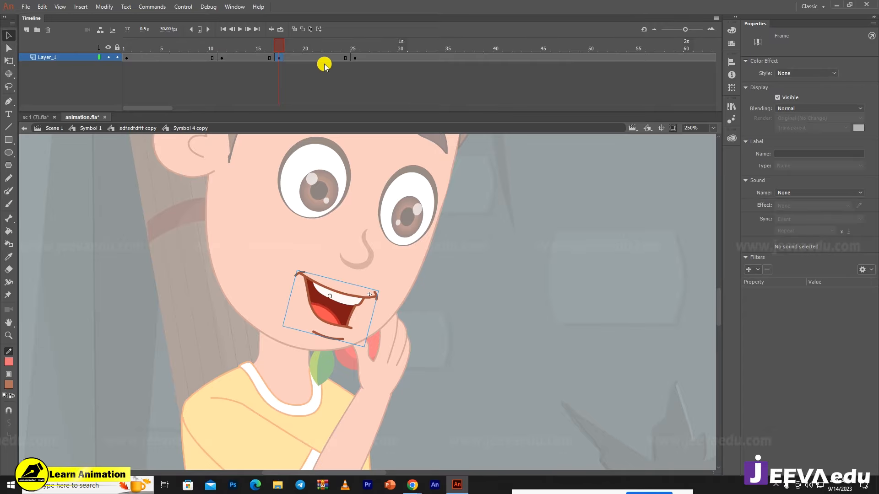
left_click(354, 59)
left_click_drag(355, 59, 283, 59)
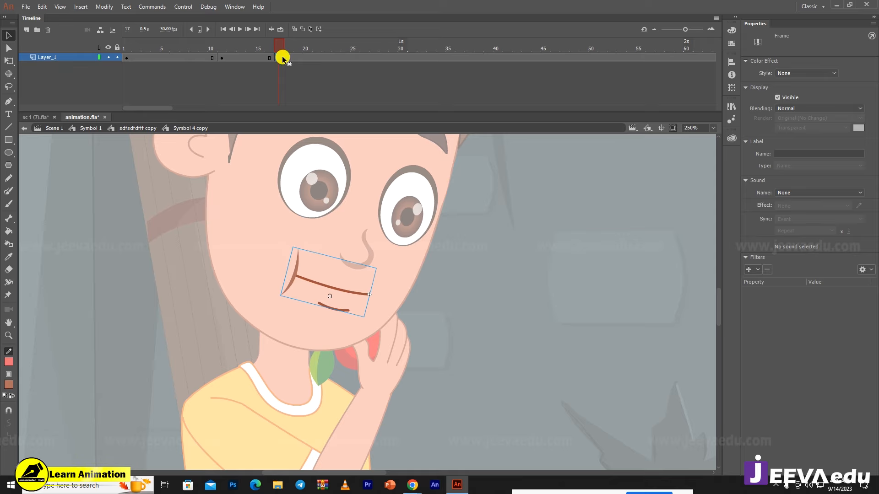
- Play back the chewing in the mouth symbol, return to the head symbol and scrub through its opening frames
key("Return")
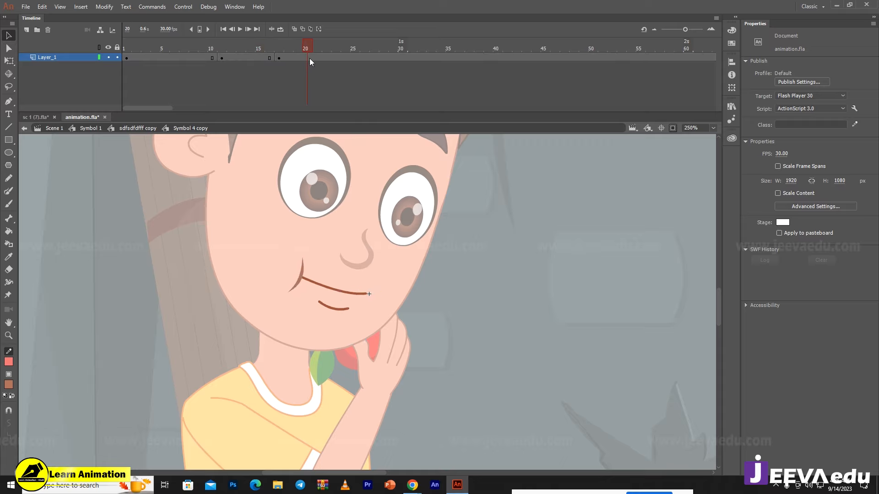
key("Return")
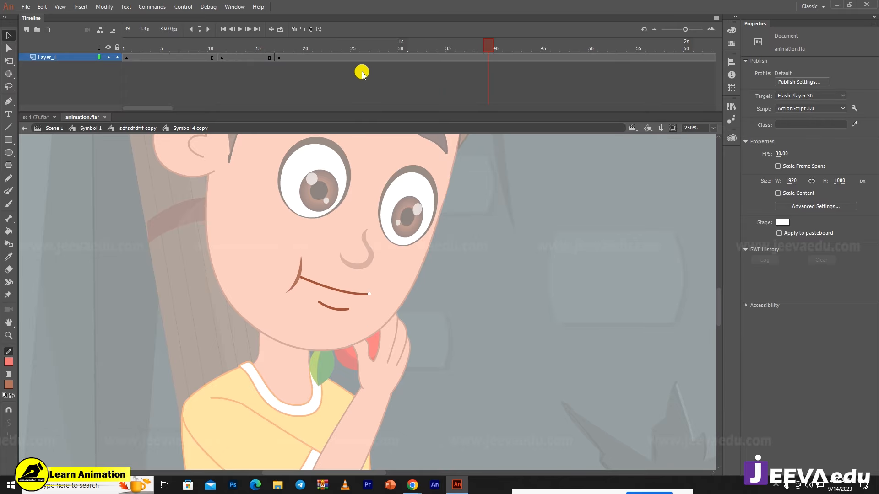
key("Return")
key("Return")
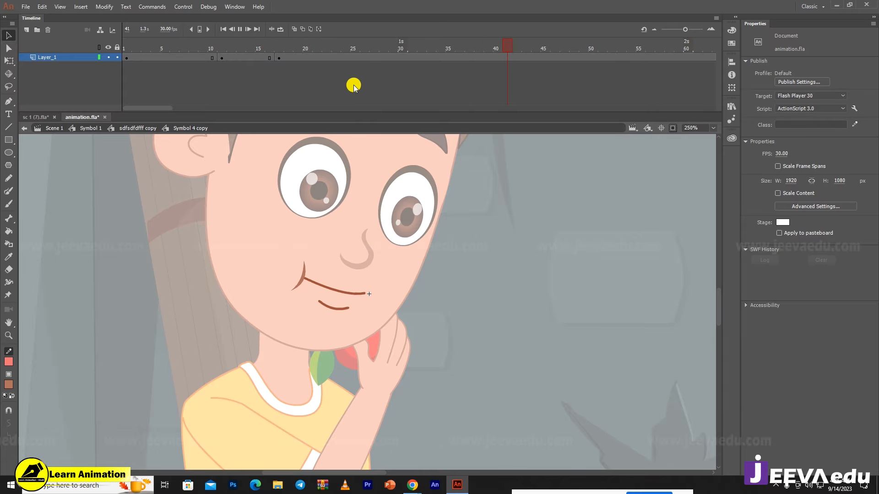
left_click(137, 128)
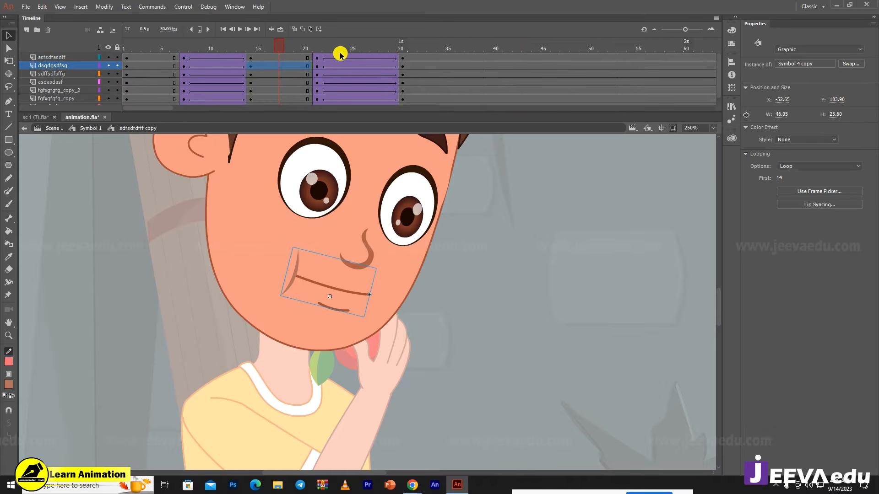
left_click_drag(281, 48, 92, 79)
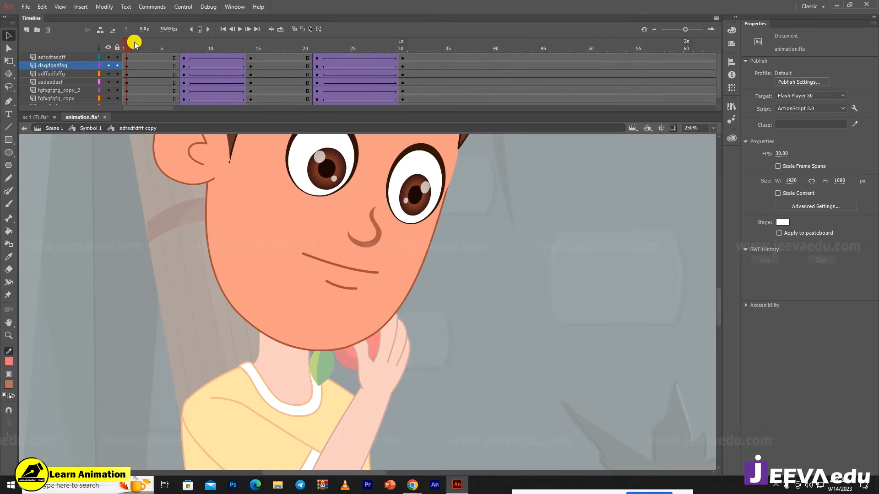
left_click_drag(134, 44, 132, 141)
- Return to Symbol 1 and play back the eating animation, checking the bite around frames 14 to 17
left_click(98, 132)
key("z")
left_click(346, 313, "alt")
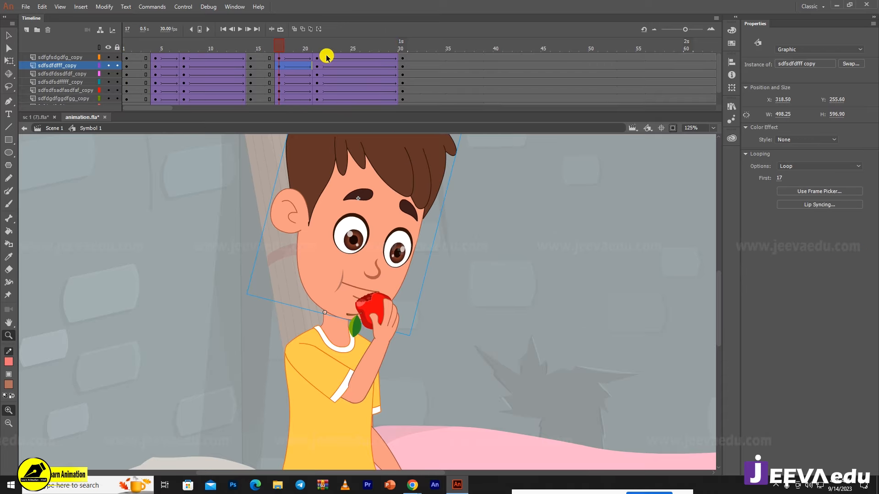
key("Return")
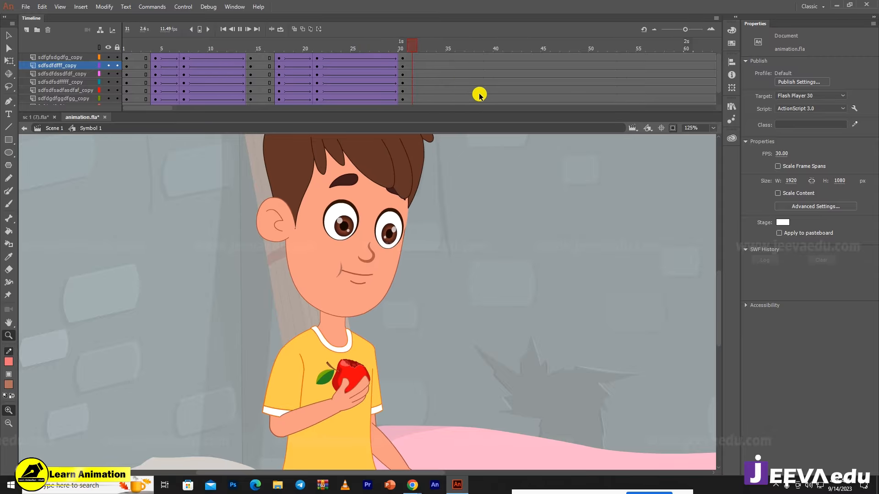
left_click(414, 43)
left_click_drag(415, 44, 228, 93)
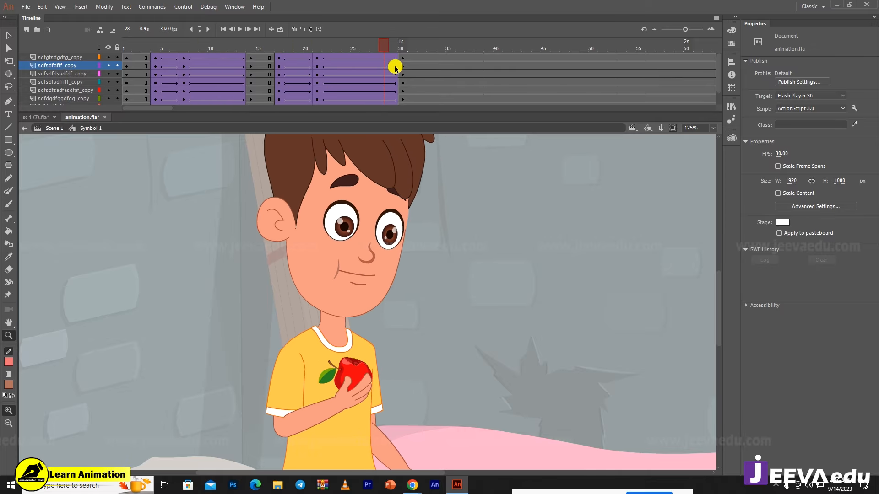
left_click(373, 44)
key("Return")
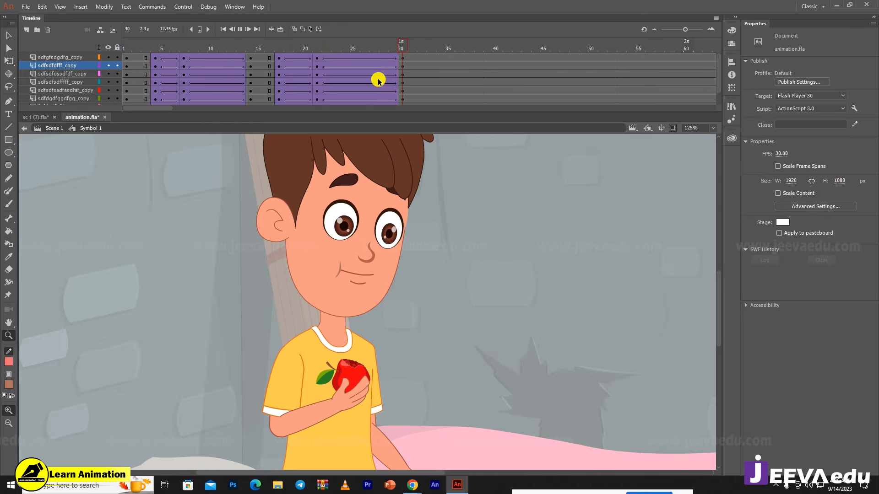
left_click(256, 77)
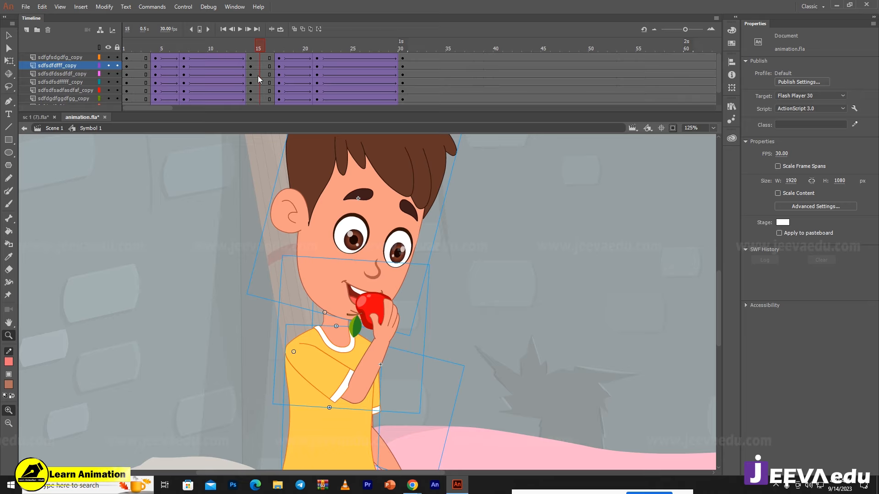
left_click(262, 58)
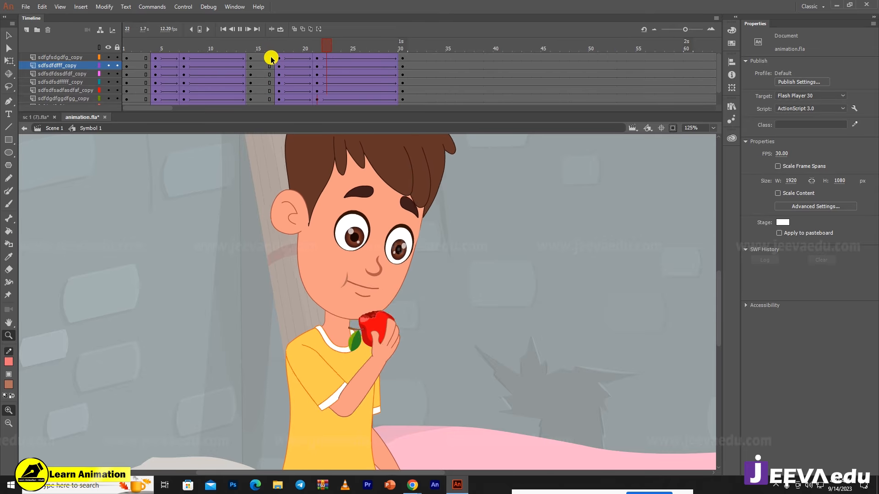
left_click(213, 68)
key("Return")
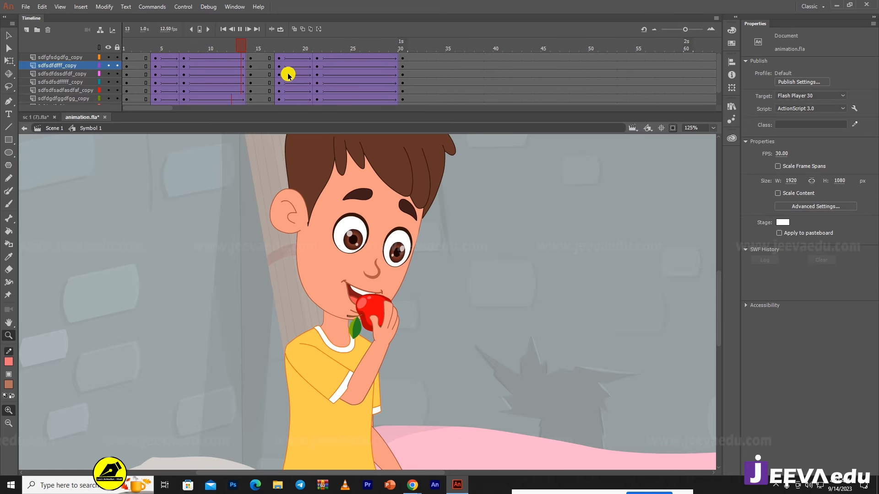
left_click(316, 65)
left_click(277, 57)
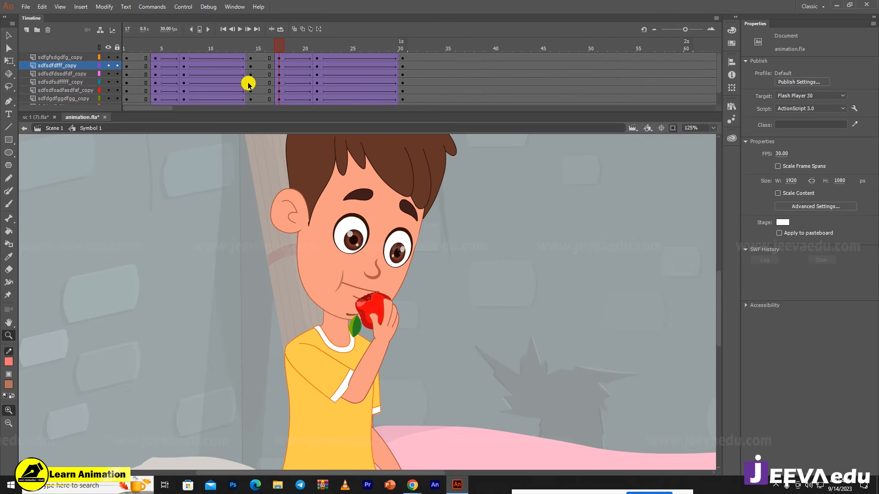
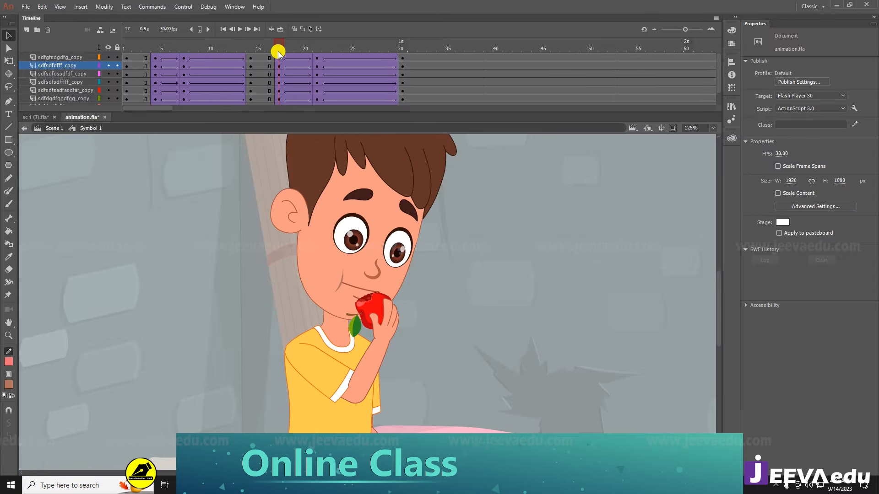
- Replay the whole eating animation and scrub back to the frame just before the bite, frame 16
key("Return")
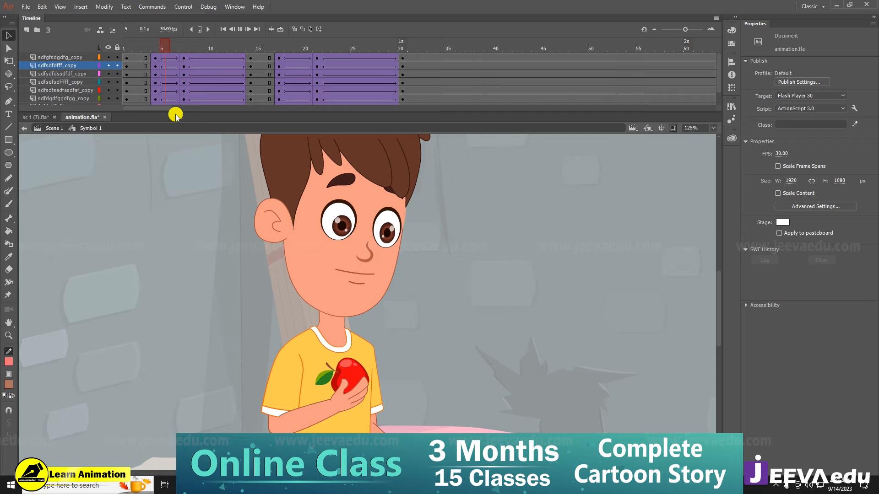
key("Return")
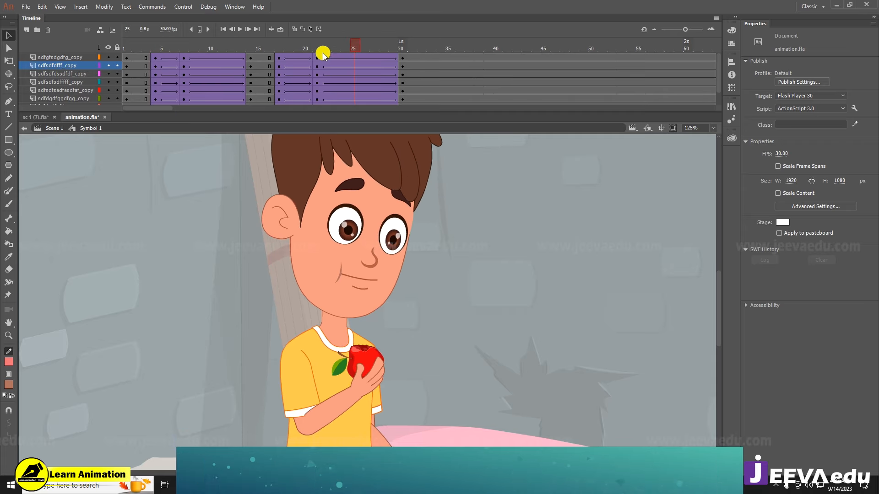
key("Return")
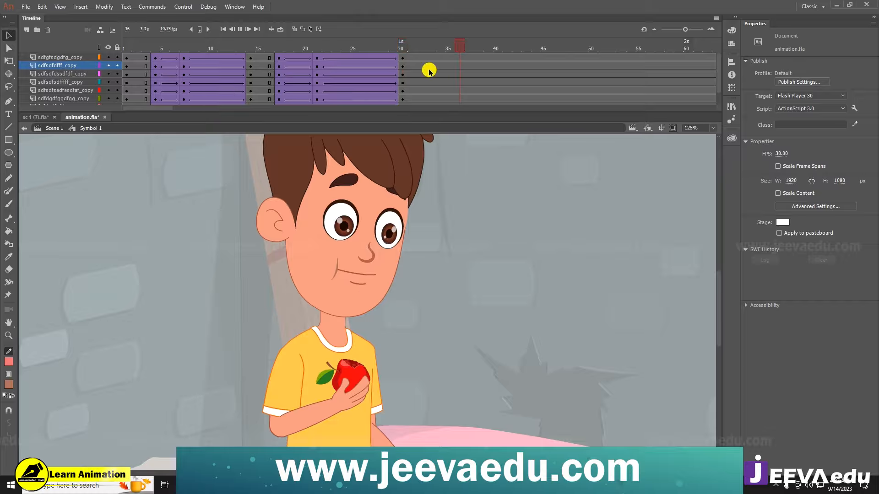
left_click_drag(389, 47, 444, 56)
left_click_drag(221, 82, 257, 70)
mouse_move(319, 84)
left_mouse_down()
mouse_move(257, 81)
mouse_move(325, 68)
left_mouse_up()
key("Return")
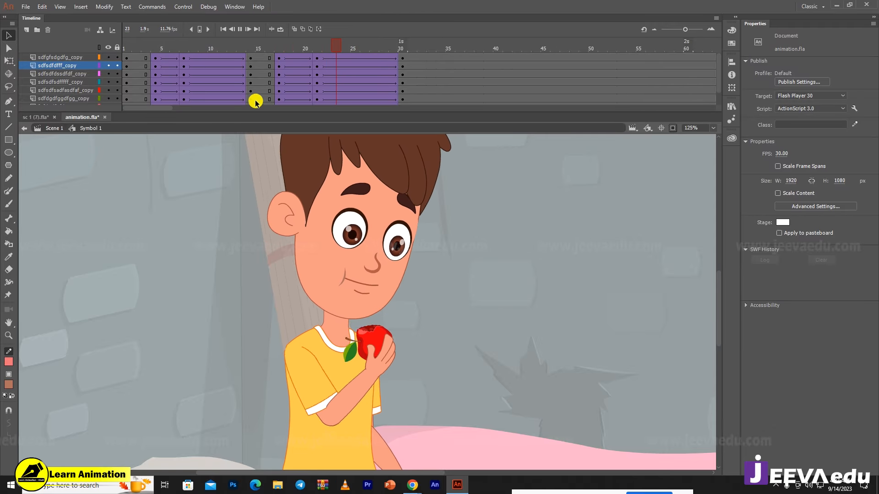
key("Return")
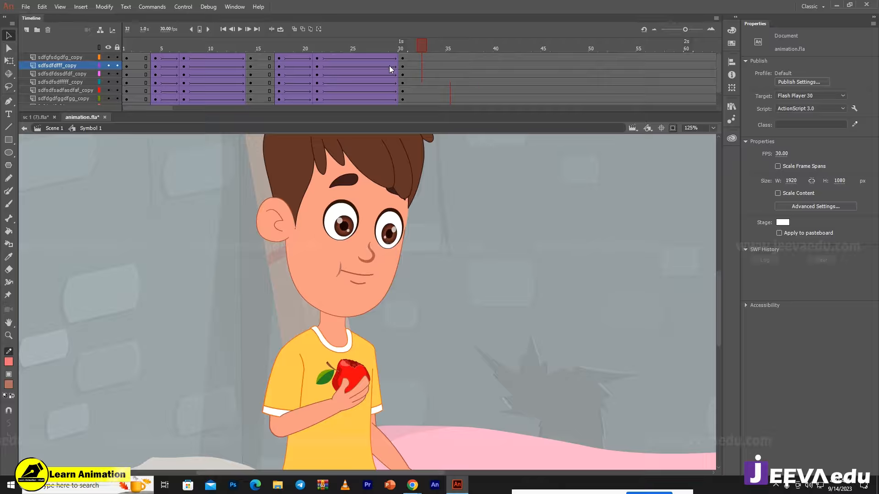
key("comma")
key("comma")
left_click_drag(271, 72, 274, 88)
left_click_drag(282, 49, 262, 60)
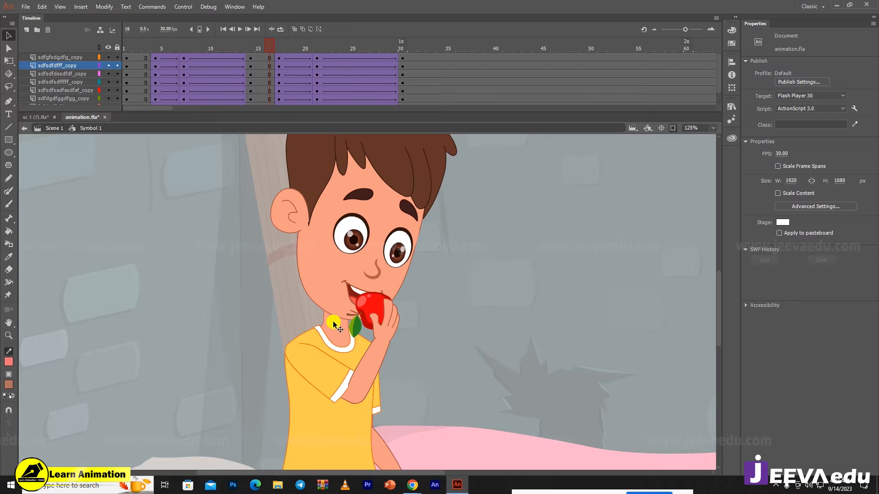
- Insert keyframes at frame 16 on all layers of Symbol 1
key("z")
left_click(333, 320, "alt")
left_click(396, 303)
left_click(270, 61)
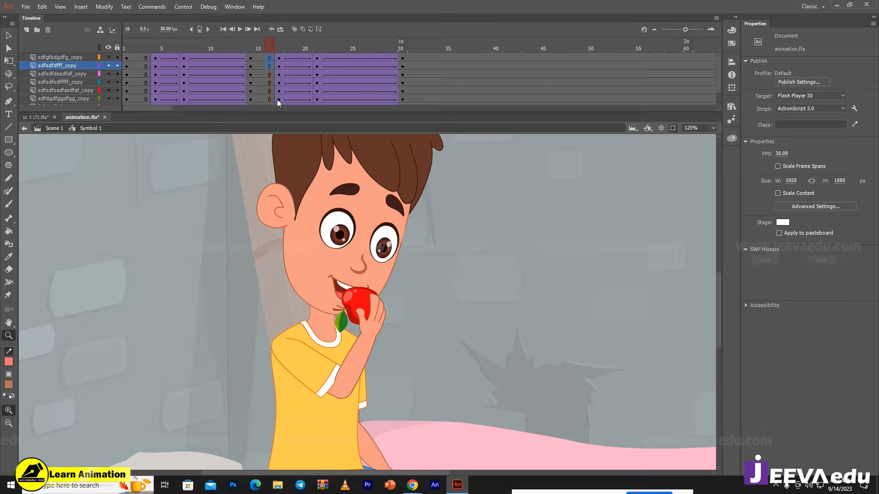
left_click_drag(277, 99, 270, 130)
key("F6")
scroll(251, 73, "up", 5)
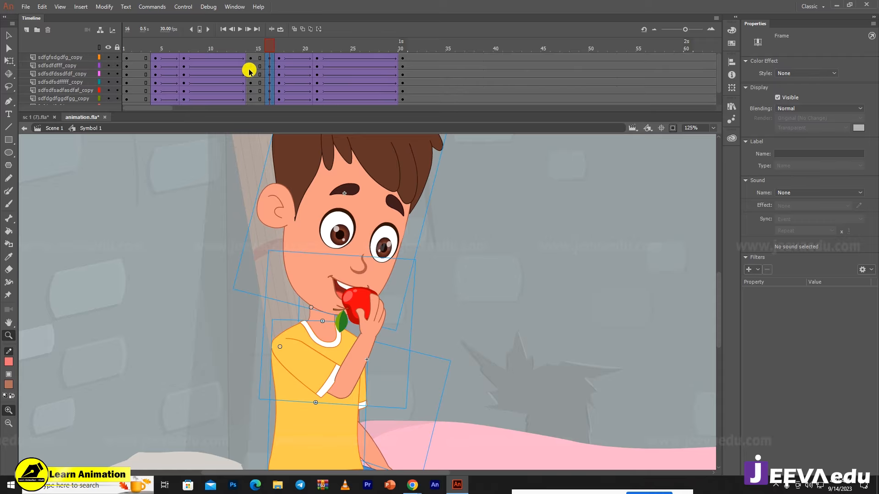
- Clear the keyframes at frame 14 on all layers of Symbol 1 so the tween runs up to frame 16
left_click_drag(250, 72, 250, 121)
right_click(251, 87)
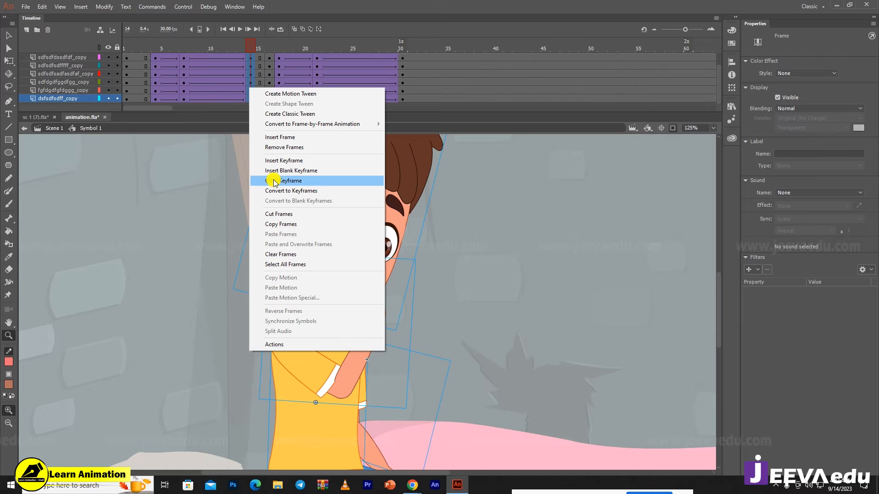
left_click(275, 181)
- In the raised arm symbol, insert a keyframe at frame 16 on the forearm layer fdasfsdfsdf and clear its frame 14 keyframe
left_click(270, 49)
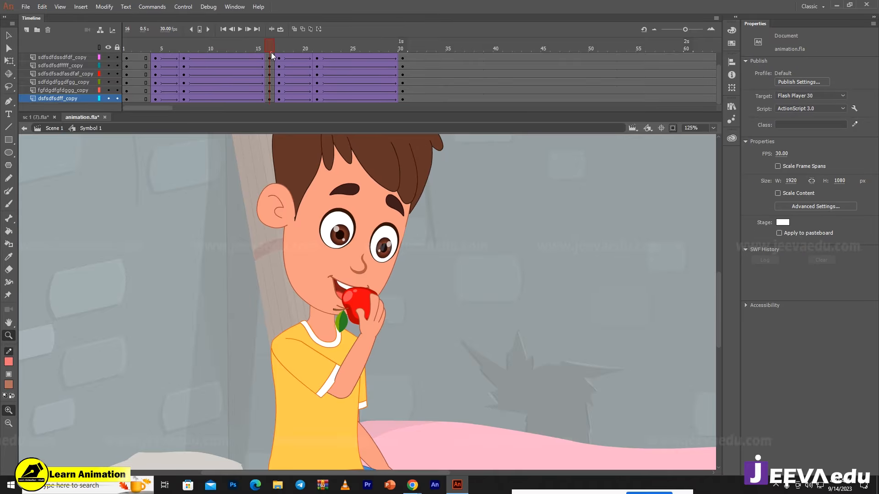
key("v")
left_click(371, 321)
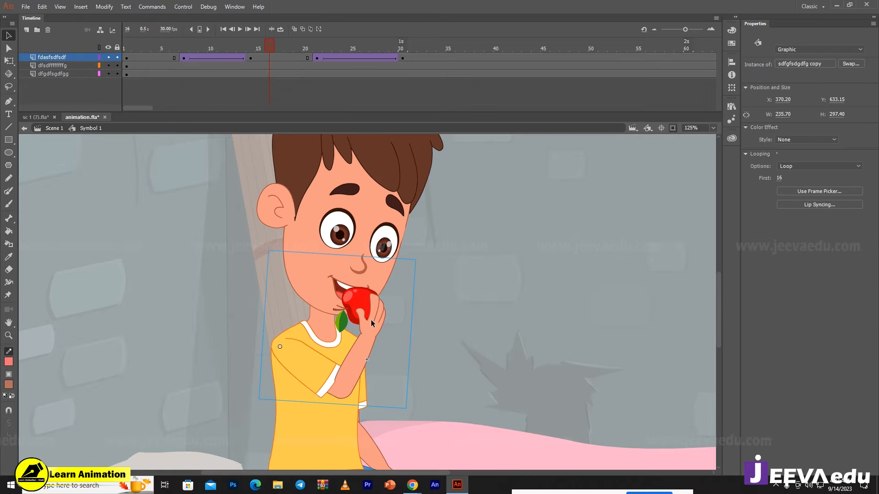
double_click(370, 319)
left_click(284, 55)
left_click(252, 56)
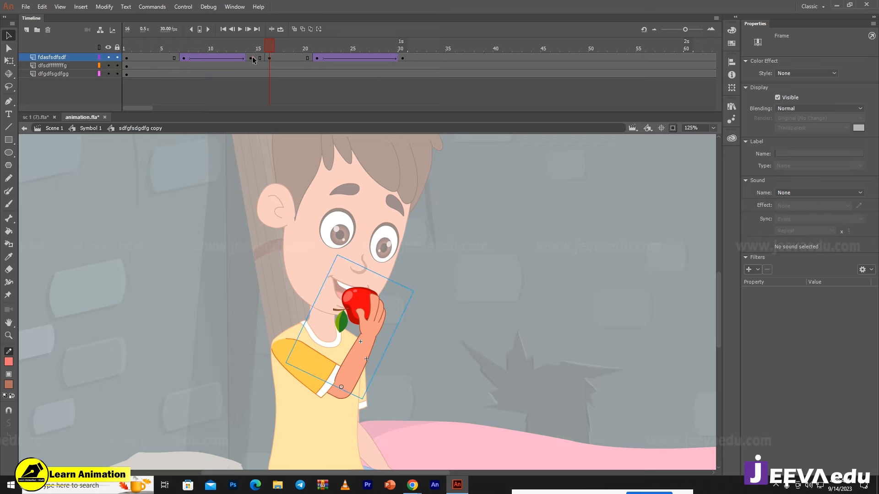
right_click(252, 56)
left_click(298, 150)
left_click(276, 85)
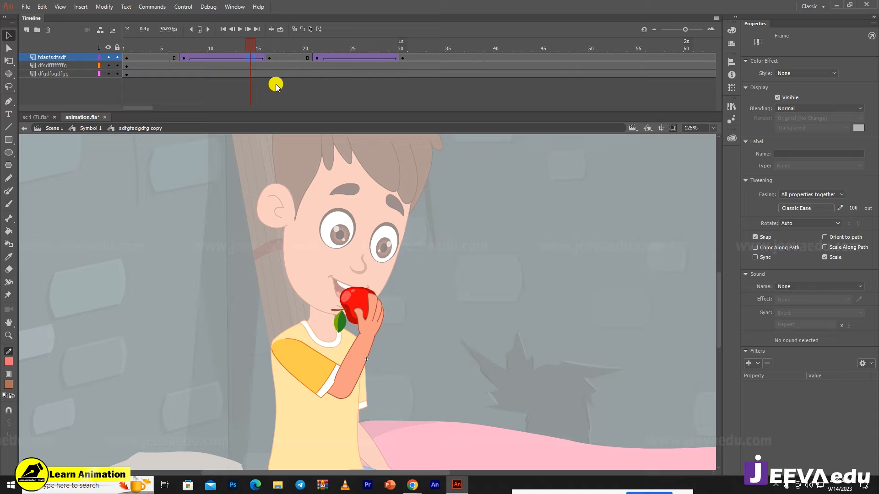
- At frame 16, check the apple layer inside the hand-with-apple symbol, and return through Symbol 1 to Scene 1
left_click(269, 57)
left_click(368, 315)
double_click(369, 315)
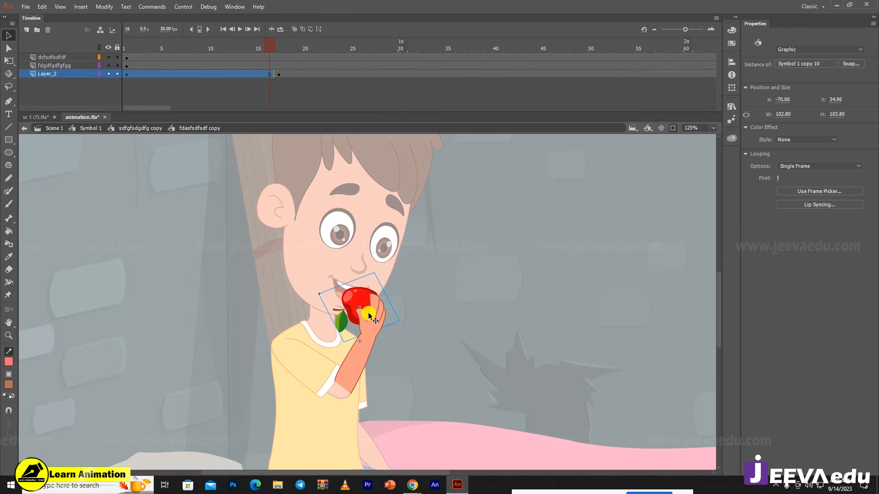
double_click(277, 337)
left_click(349, 258)
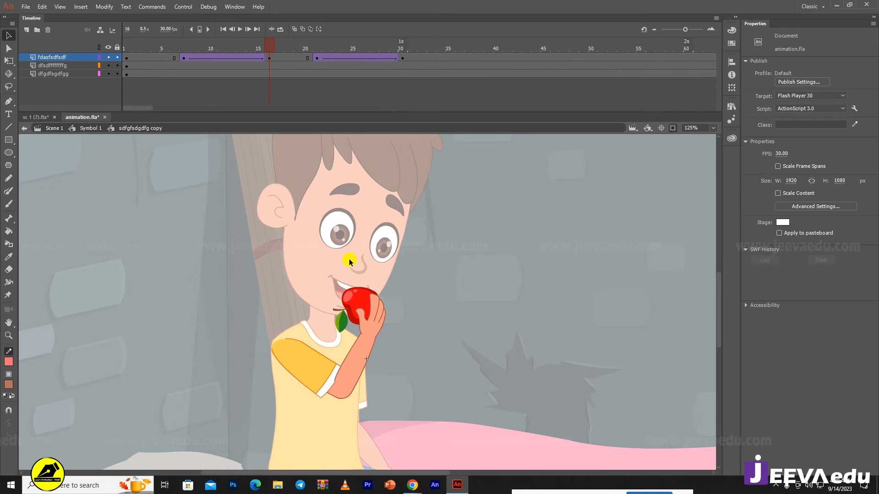
double_click(349, 257)
left_click(352, 245)
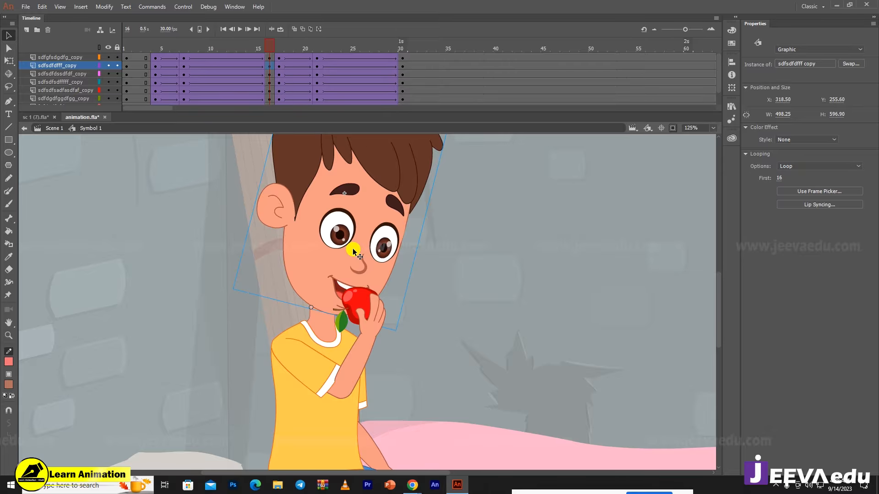
double_click(219, 314)
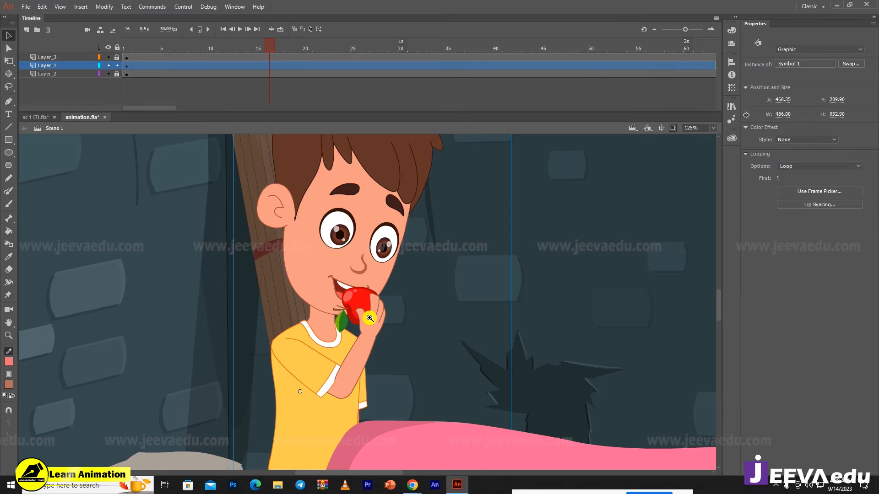
- Open Symbol 1 and play back its timeline to check the arm, head and chewing mouth motion around the bite
key("z")
double_click(364, 273)
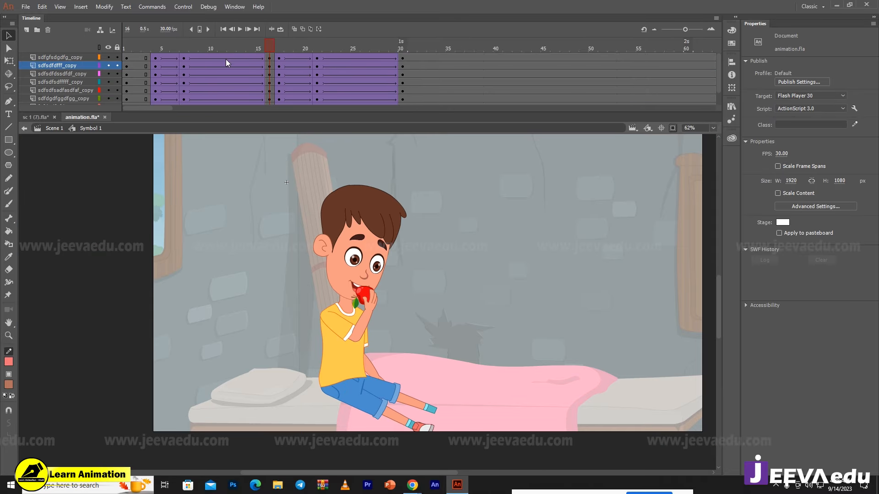
left_click_drag(226, 59, 188, 83)
left_click_drag(219, 81, 277, 81)
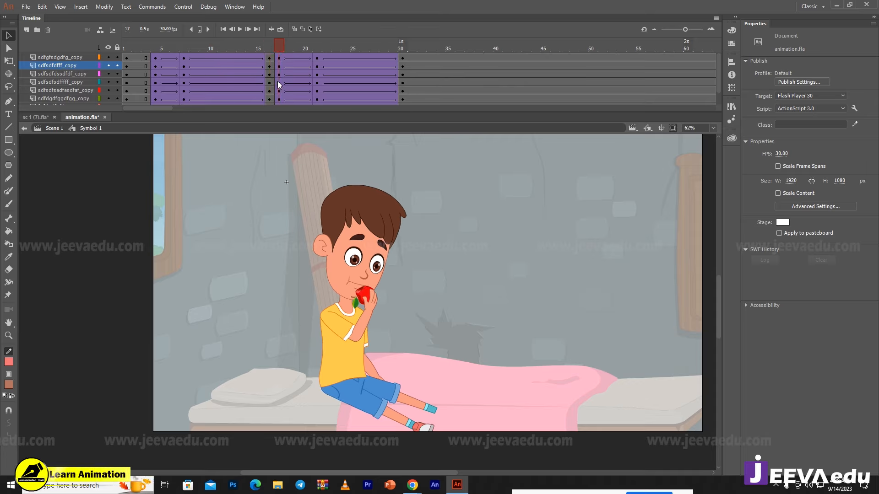
mouse_move(274, 51)
left_mouse_down()
mouse_move(245, 55)
mouse_move(278, 61)
left_mouse_up()
key("Return")
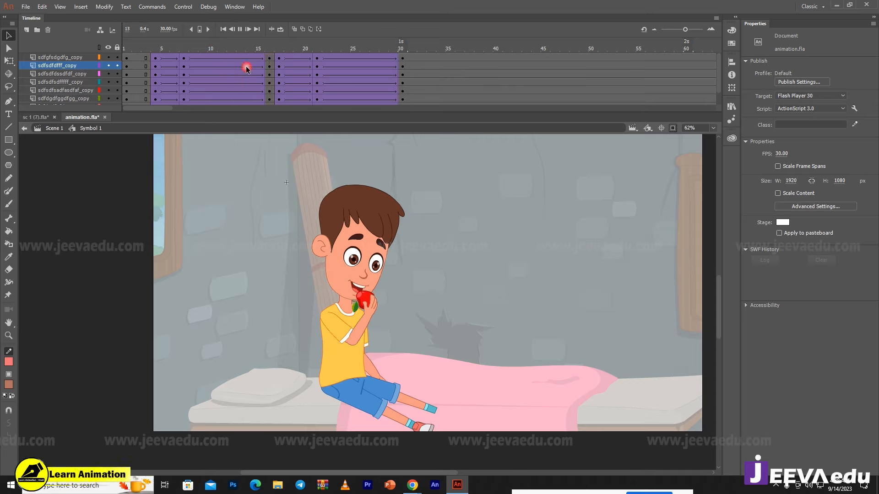
left_click_drag(378, 61, 586, 93)
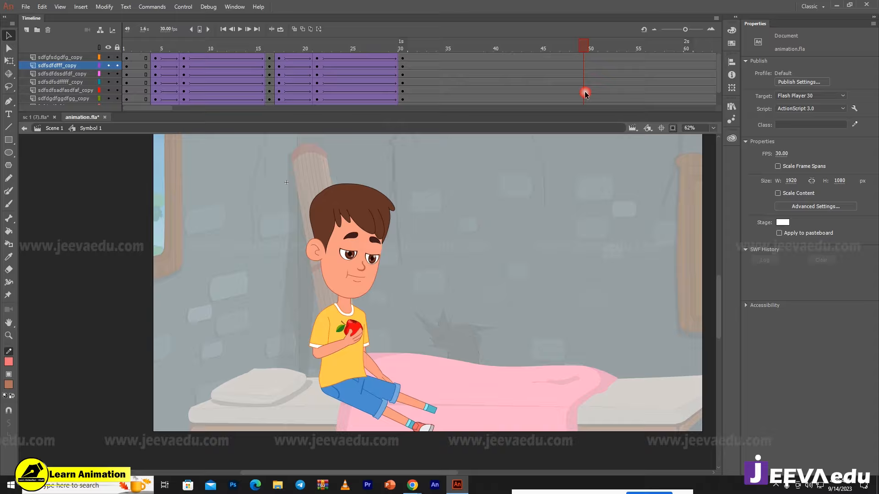
left_click(619, 52)
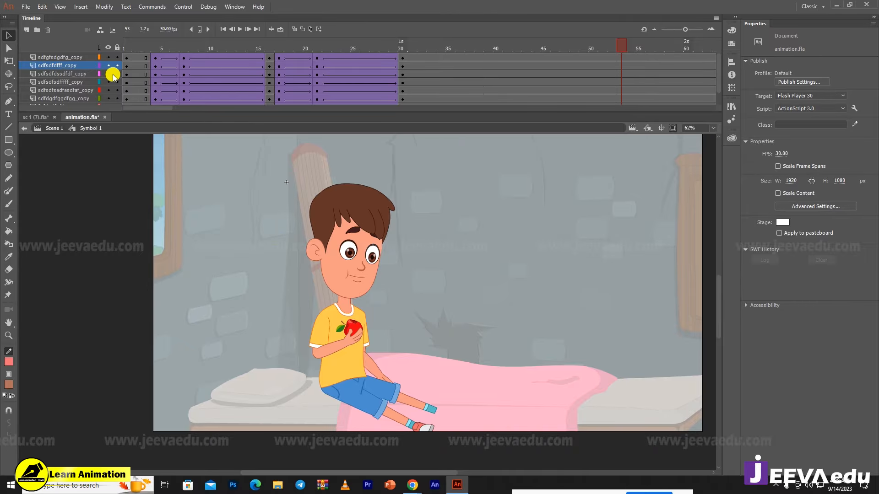
- Inspect the hand holding the apple at frame 1 of Symbol 1, and return to Scene 1
left_click(127, 58)
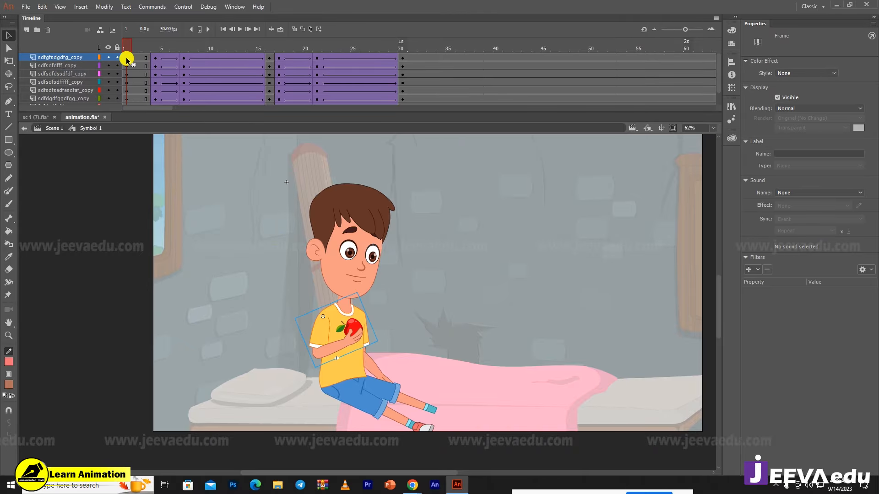
left_click(376, 370)
key("z")
left_click(342, 328)
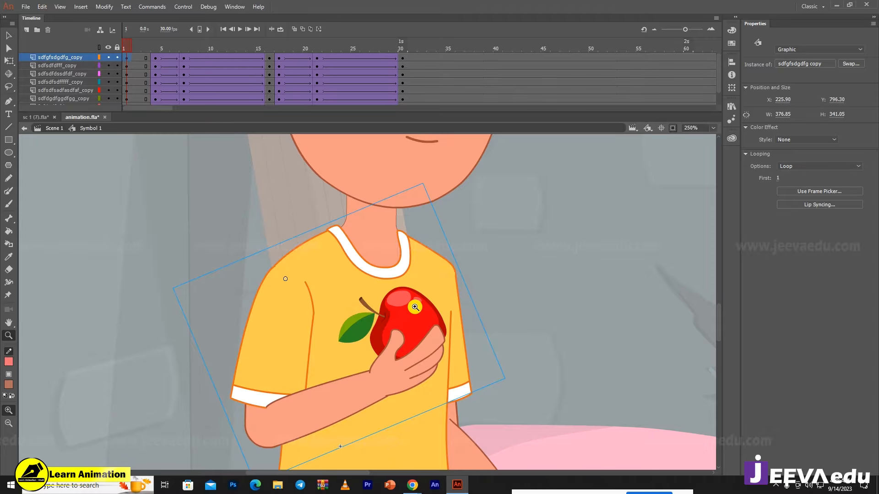
left_click(55, 128)
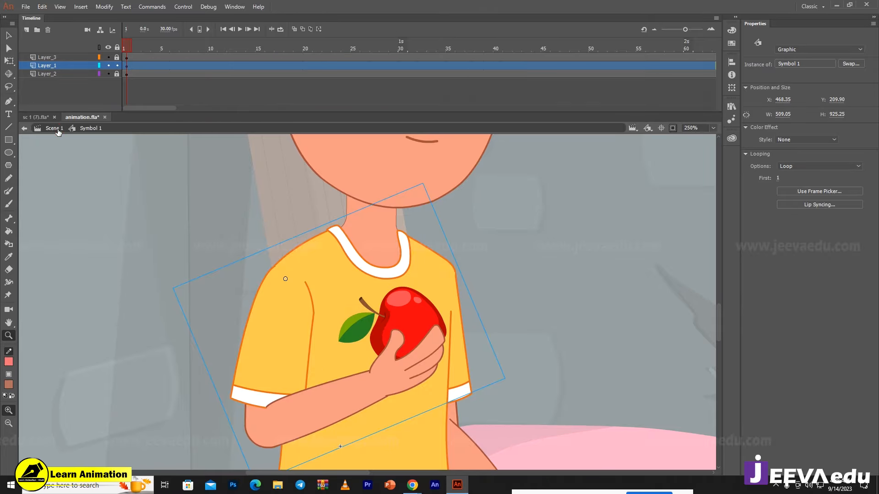
left_click(379, 297, "alt")
left_click(378, 297, "alt")
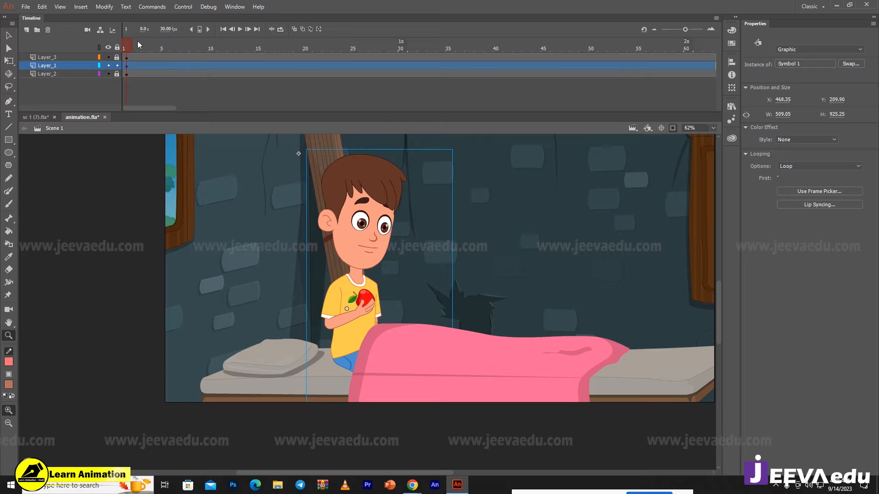
- Play the eating animation in Scene 1 several times to check the bite and chewing against the background
left_click(173, 84)
key("Return")
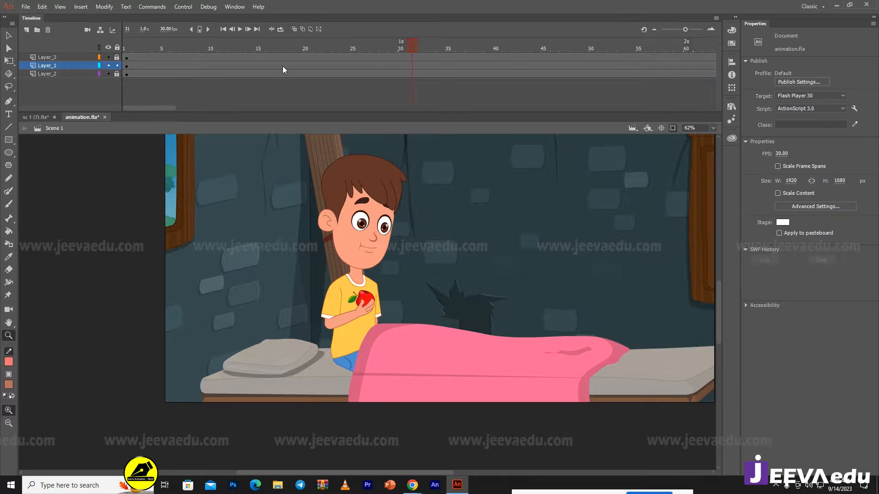
key("Return")
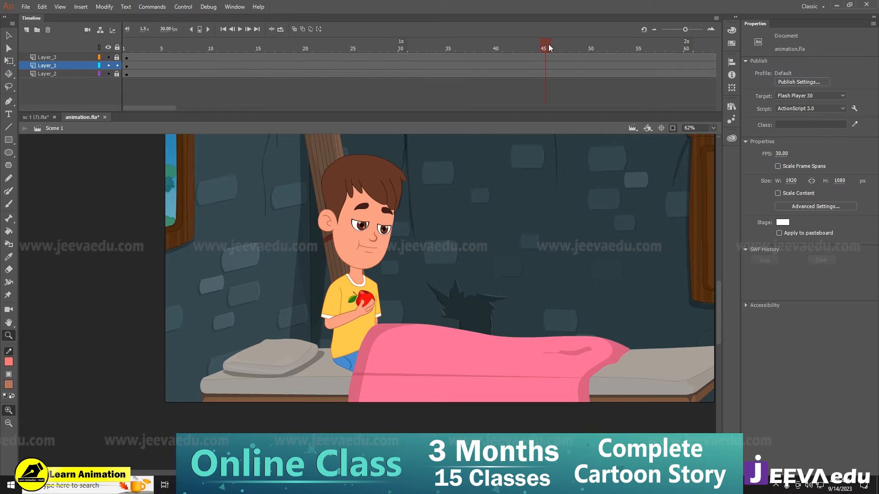
left_click_drag(549, 48, 3, 97)
key("Return")
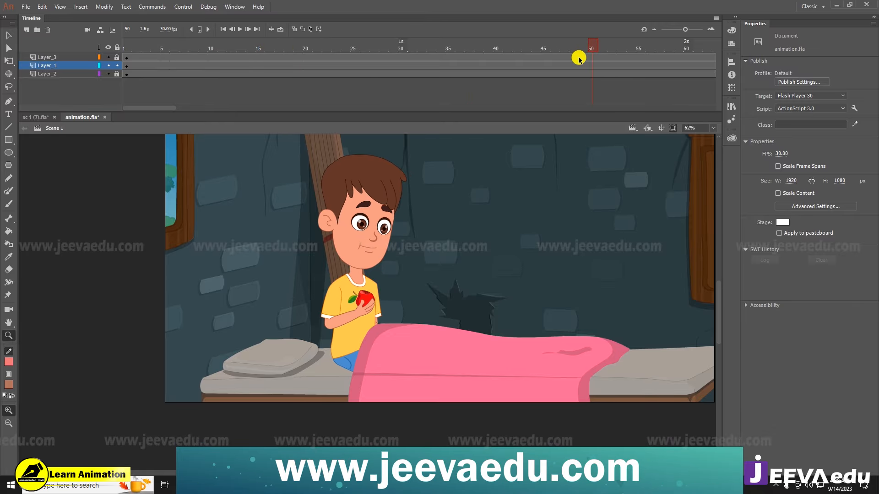
left_click(660, 54)
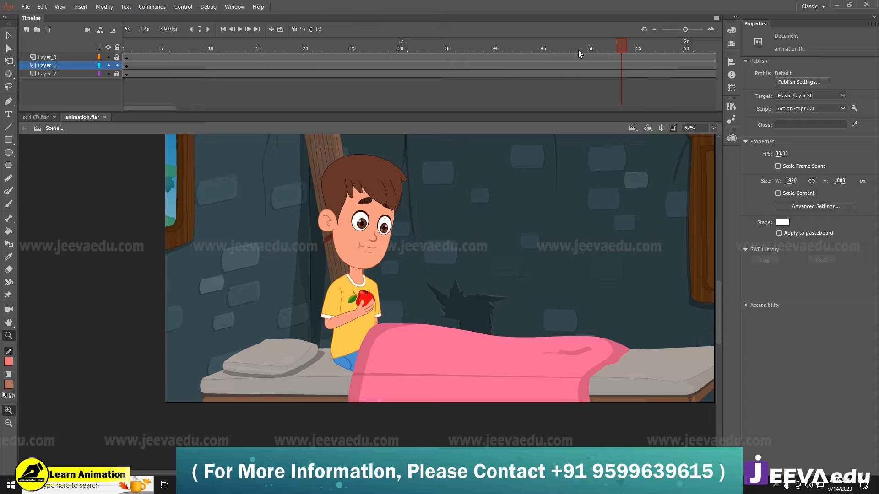
key("Return")
left_click(126, 132)
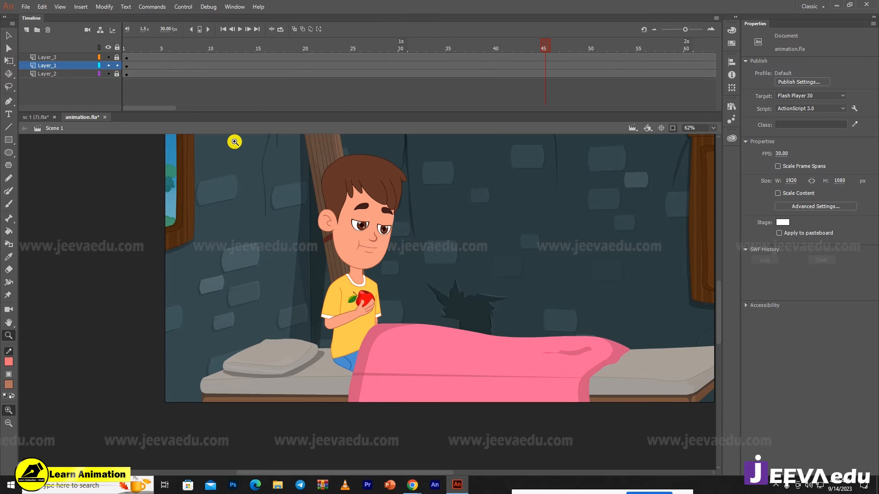
- Select the seated boy's Symbol 1 instance in Scene 1, and switch to the sc 1 (7).fla document
left_click(427, 229, "alt")
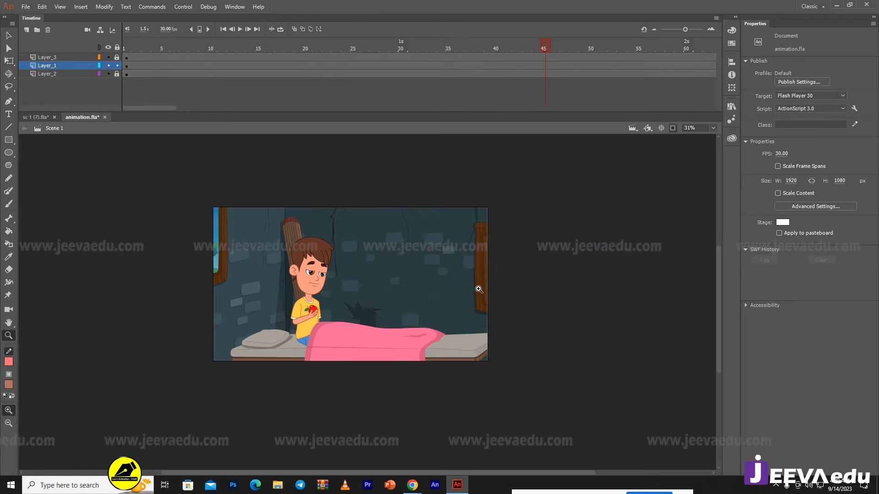
key("v")
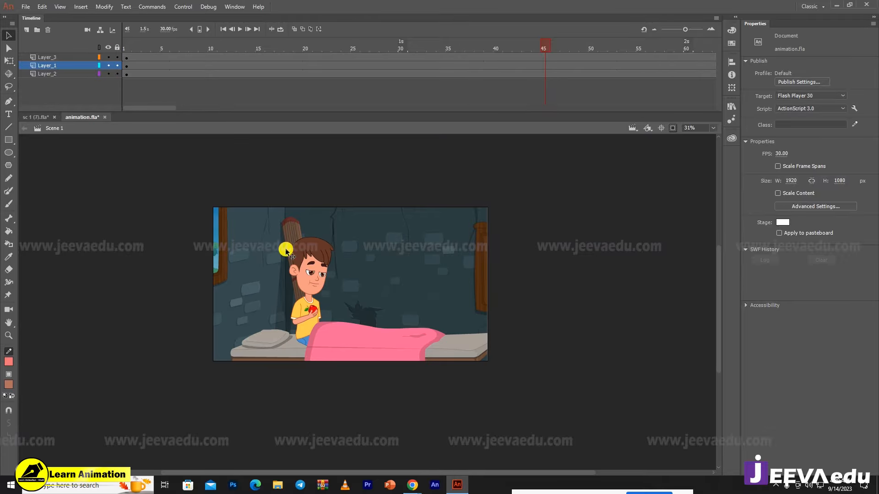
left_click(310, 276)
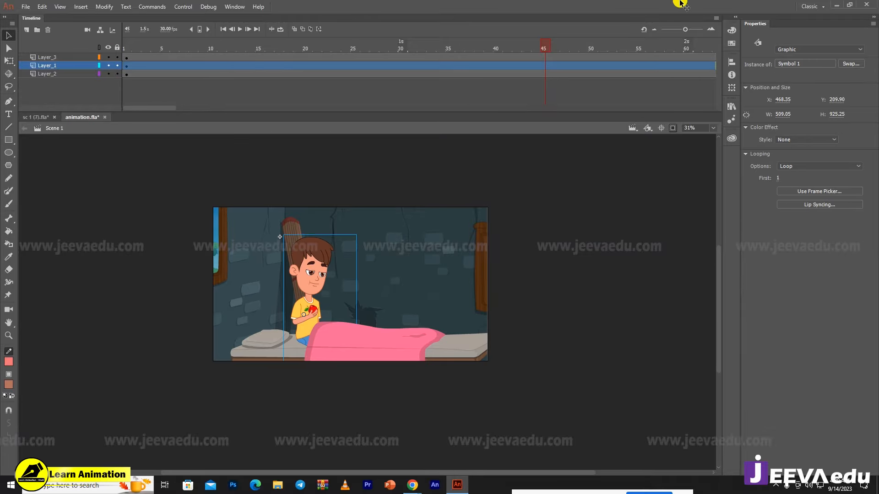
left_click(36, 118)
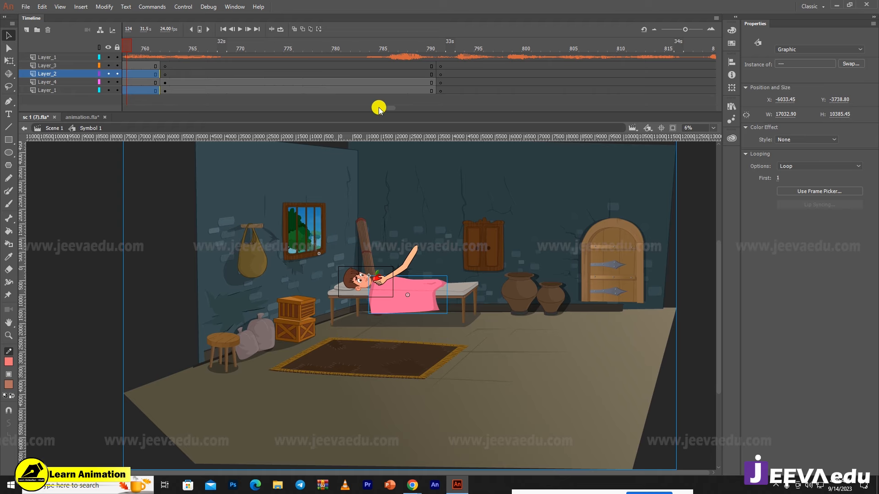
- Check the timeline of Symbol 1 around frames 790 to 794 to see where the artwork ends
left_click(202, 59)
left_click_drag(348, 48, 469, 48)
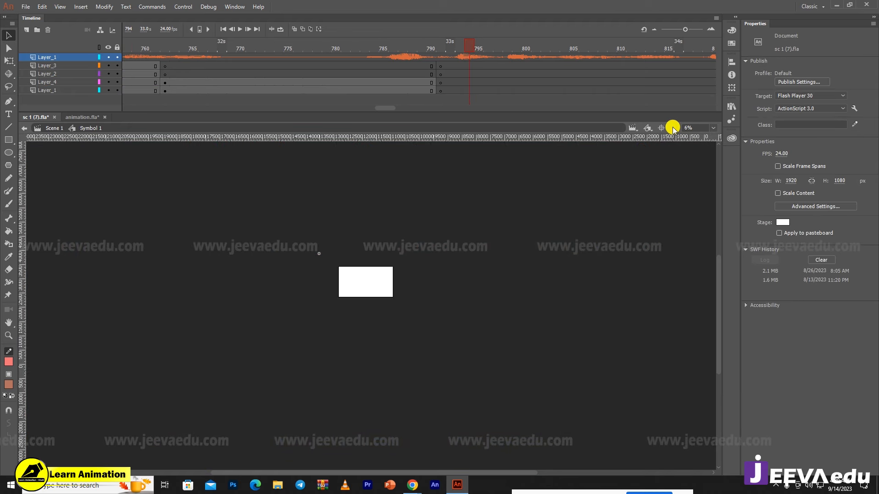
key("z")
left_click(405, 295)
left_click(406, 296)
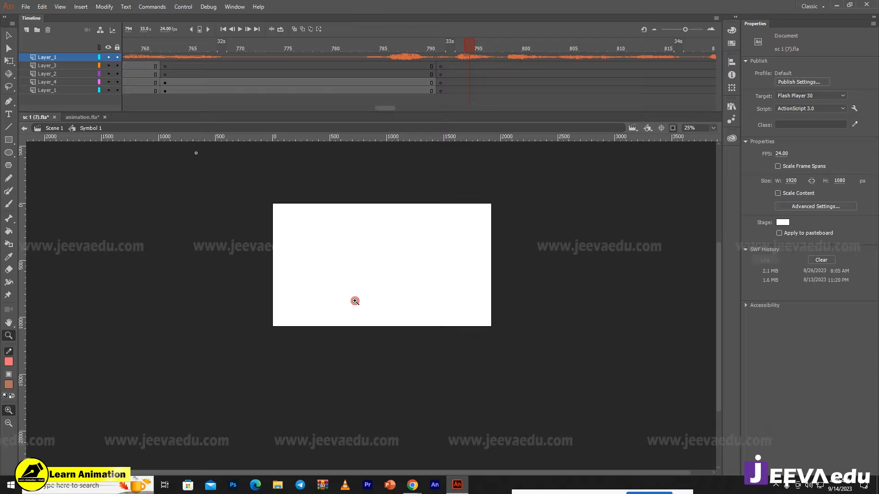
left_click(398, 274)
left_click_drag(422, 317, 442, 323)
left_click(430, 80)
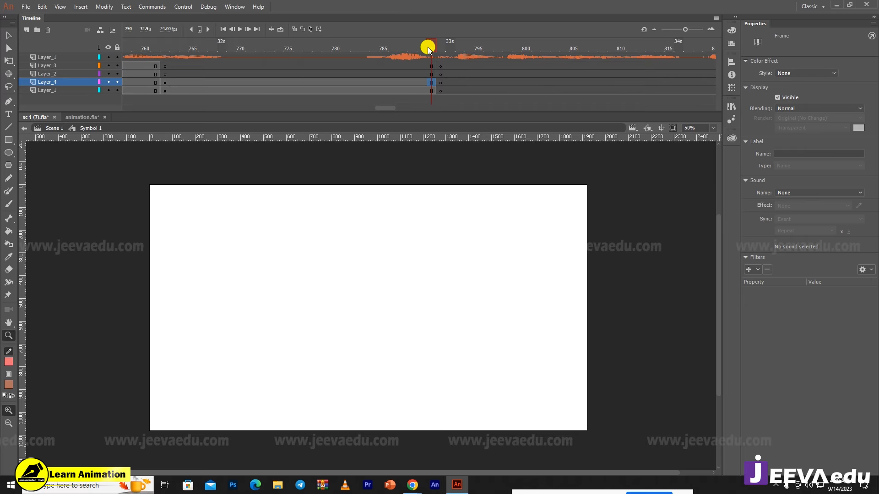
left_click_drag(429, 46, 174, 71)
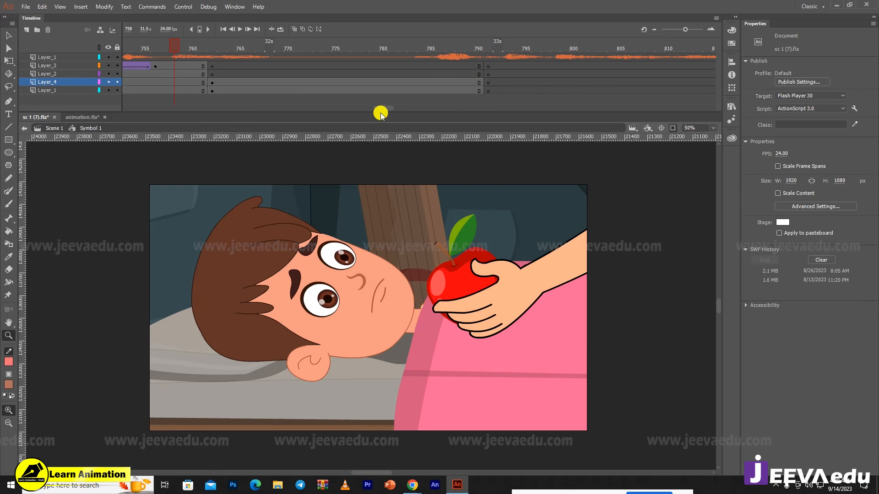
- Try to copy the lying boy and blanket from frame 643 to frame 791 on Layer_2 and Layer_4, and undo it
mouse_move(379, 110)
left_mouse_down()
mouse_move(349, 107)
mouse_move(364, 109)
left_mouse_up()
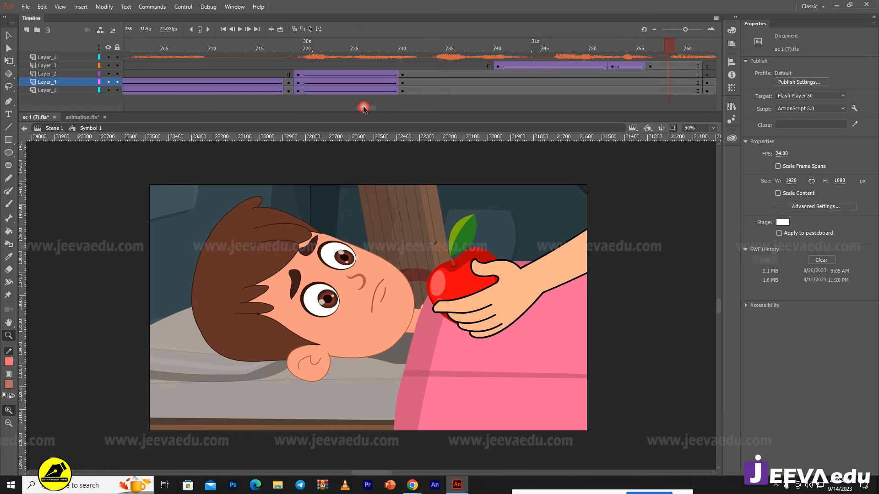
left_click_drag(300, 46, 287, 53)
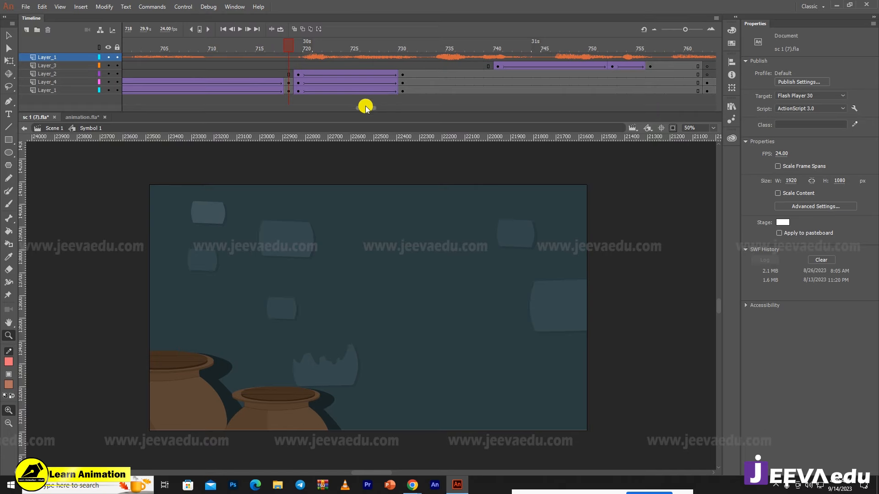
left_click_drag(365, 109, 330, 109)
left_click(384, 65)
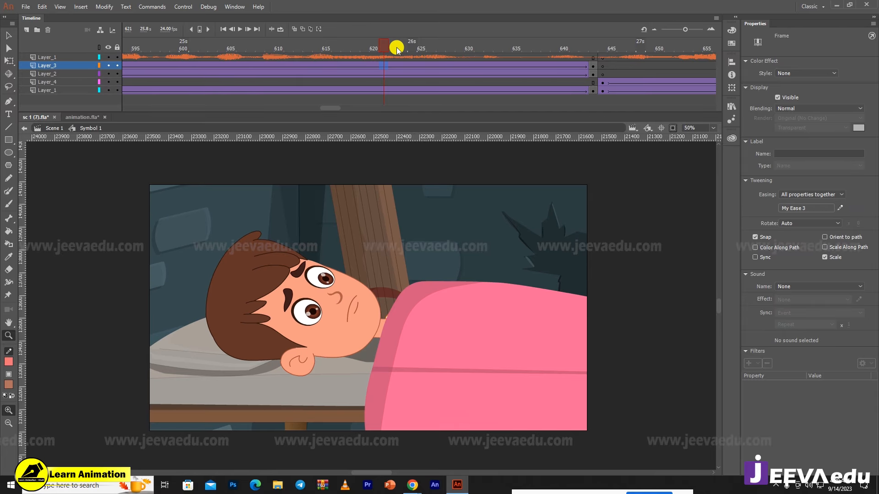
left_click_drag(397, 49, 477, 81)
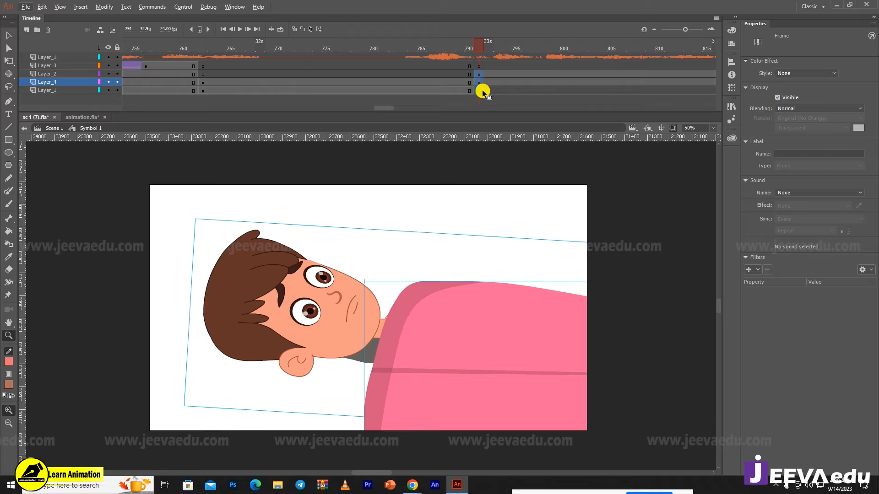
left_click(480, 89)
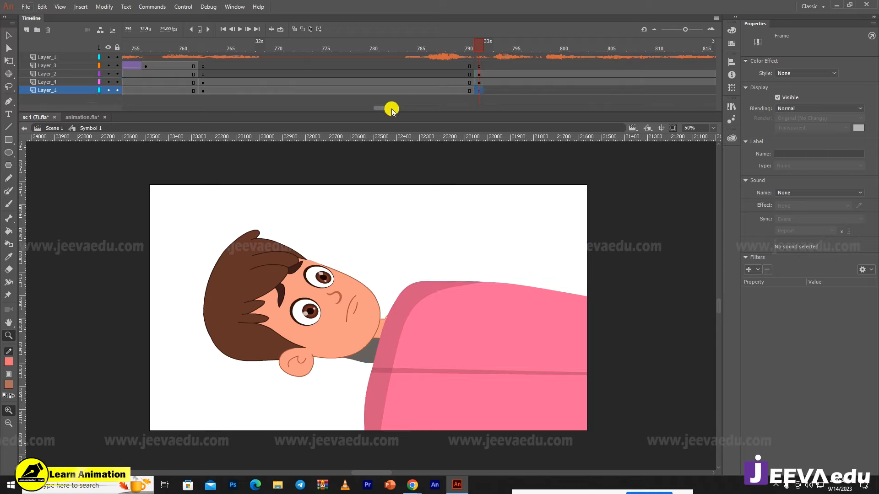
key("ctrl+z")
key("ctrl+z")
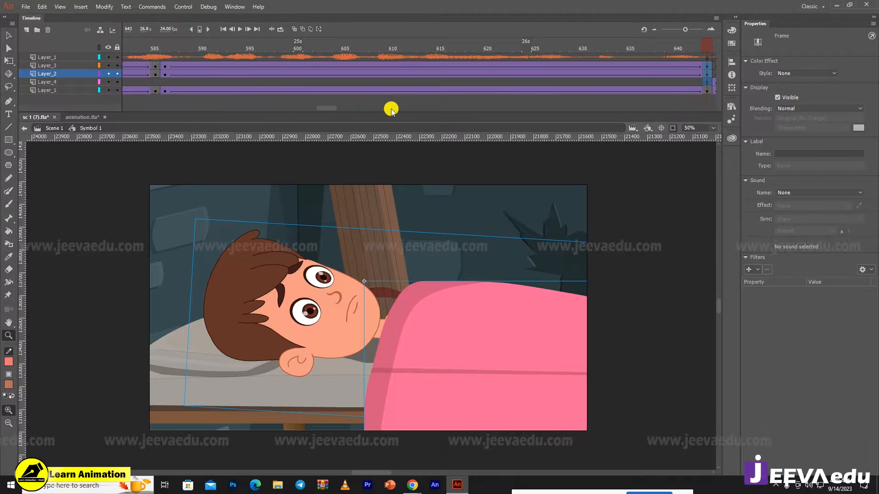
- Copy the frame 39 keyframes of the boy and blanket from Layer_3 and Layer_2 to frame 791 on Layer_2 and Layer_4
left_click_drag(338, 107, 94, 108)
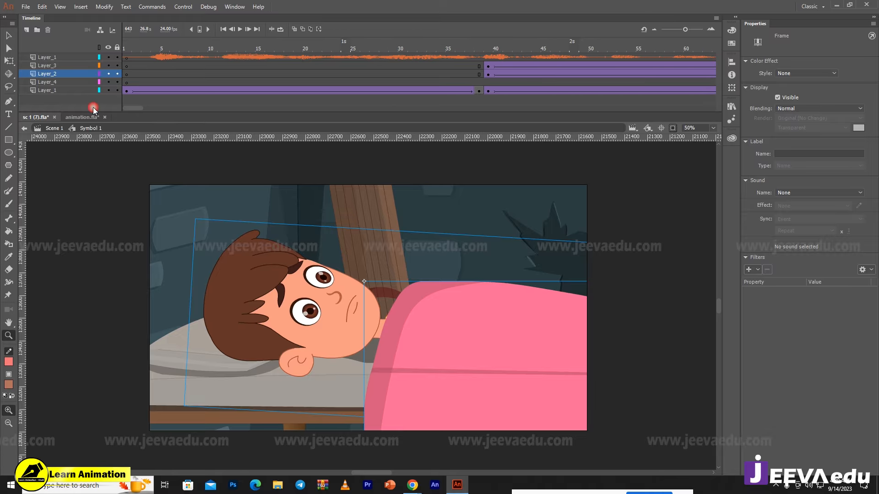
left_click(131, 66)
left_click_drag(149, 41, 366, 83)
left_click(487, 62)
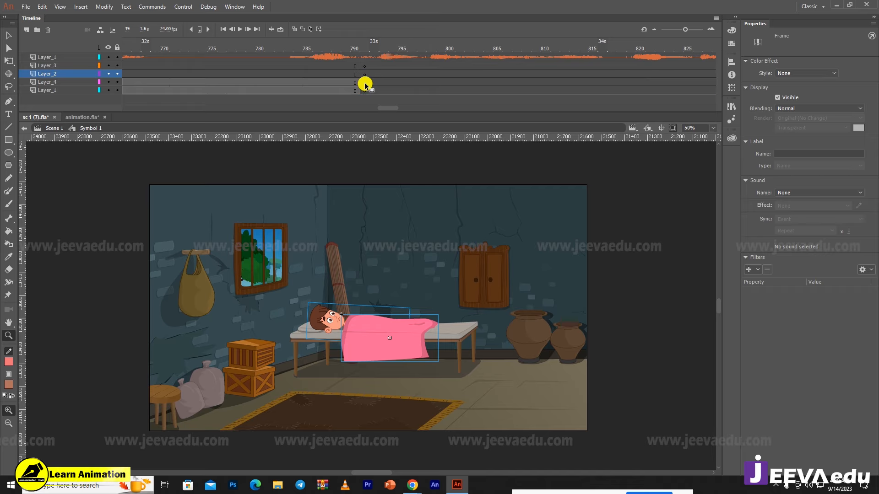
left_click_drag(365, 84, 365, 84)
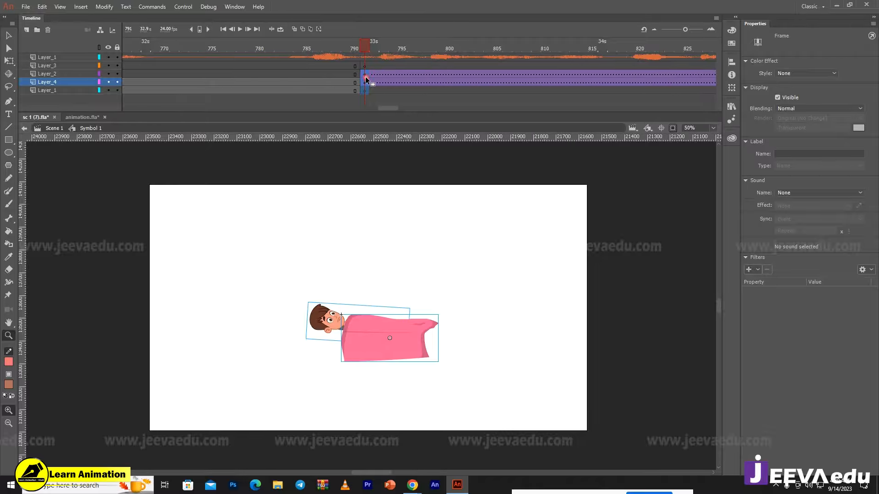
- Examine the boy and blanket keyframes around frames 788 to 796 and how they follow the preceding close-up shot
left_click(363, 50)
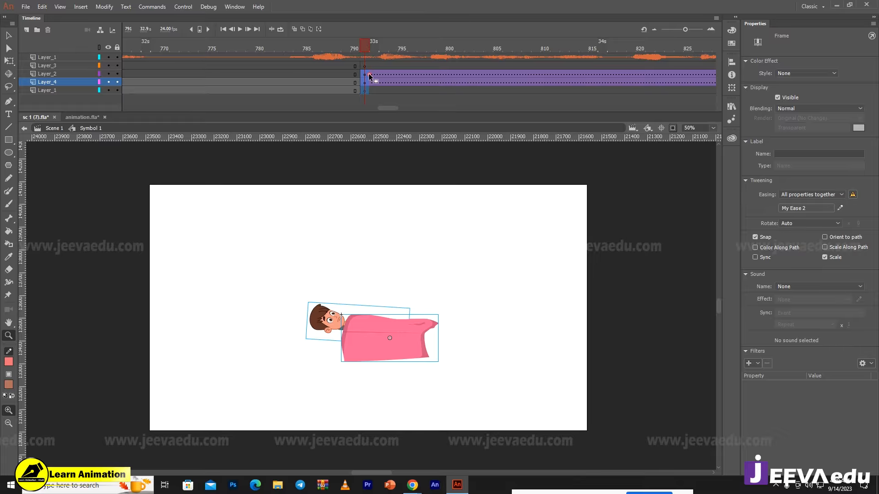
left_click(368, 44)
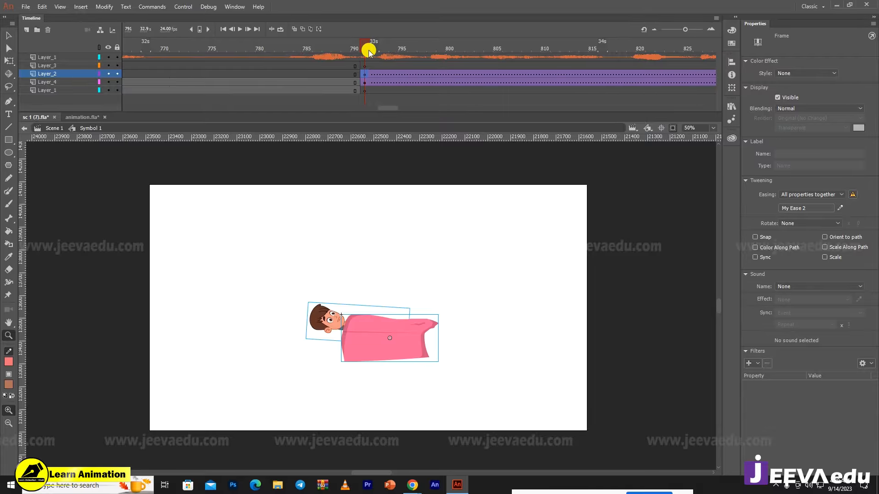
left_click_drag(366, 48, 410, 84)
left_click(413, 82)
left_click(366, 74)
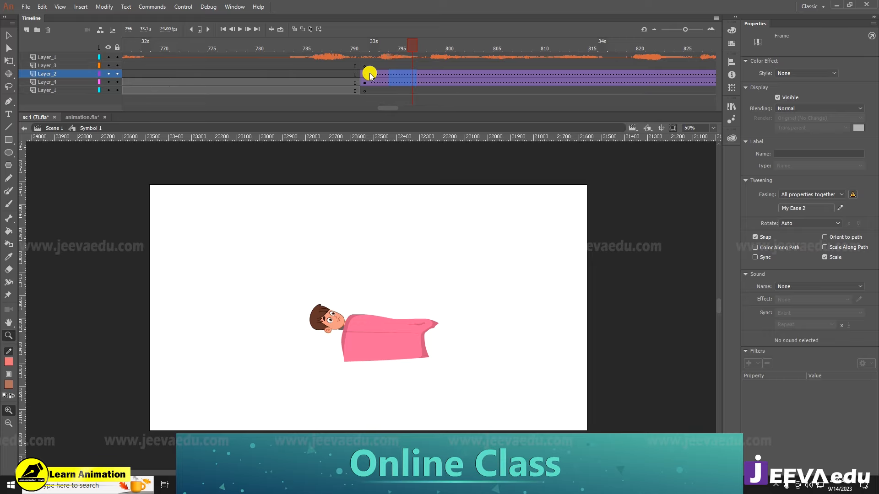
mouse_move(364, 74)
left_mouse_down()
mouse_move(364, 65)
mouse_move(346, 68)
mouse_move(359, 72)
left_mouse_up()
left_click(365, 82)
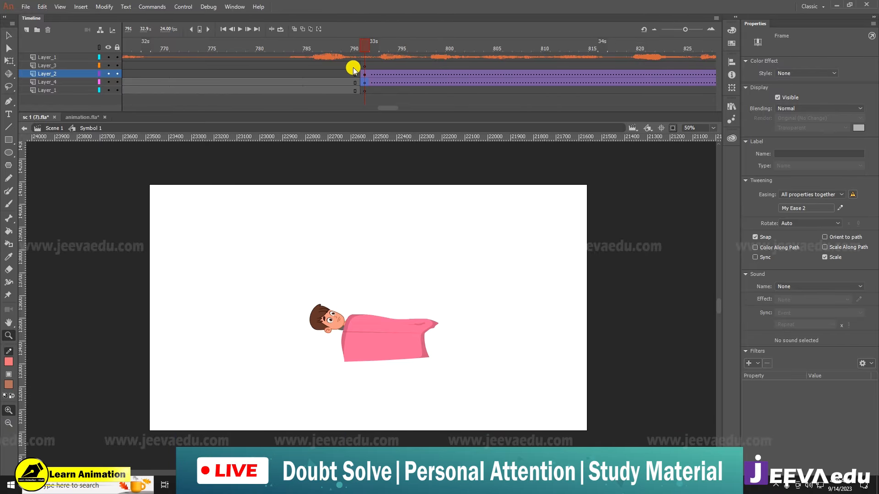
left_click(363, 67)
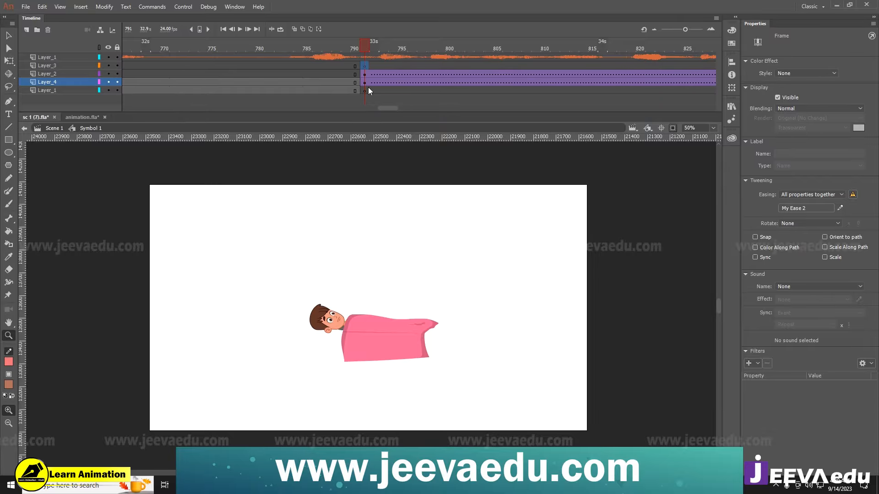
left_click(372, 86)
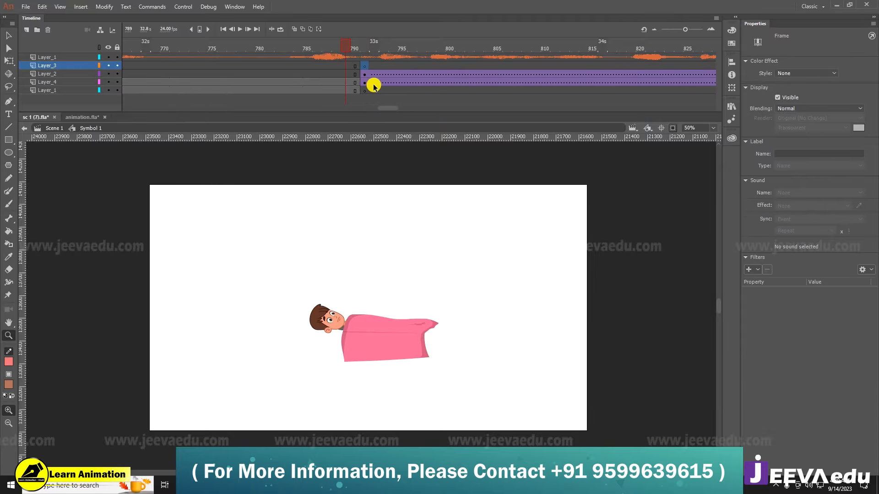
left_click(337, 66)
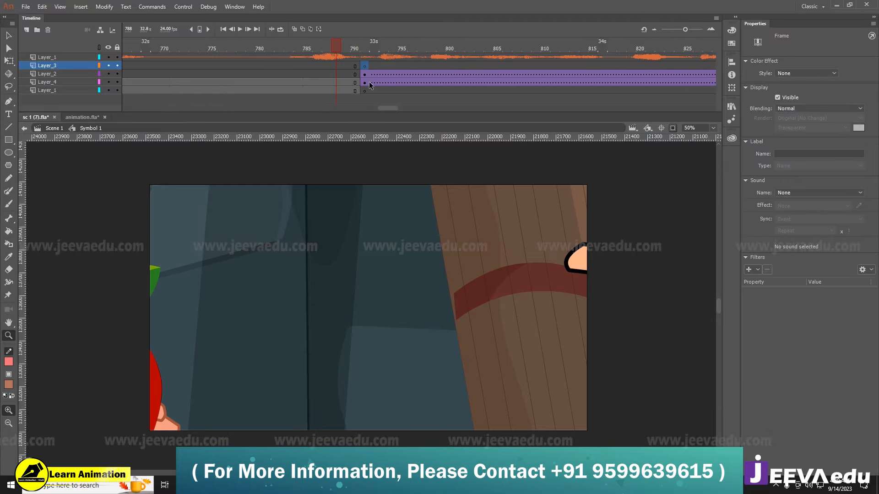
- Clear the frame 791 keyframes from Layer_3 down to the bottom Layer_1, and insert blank keyframes at frame 790 on those layers
left_click_drag(371, 85, 380, 99)
right_click(370, 78)
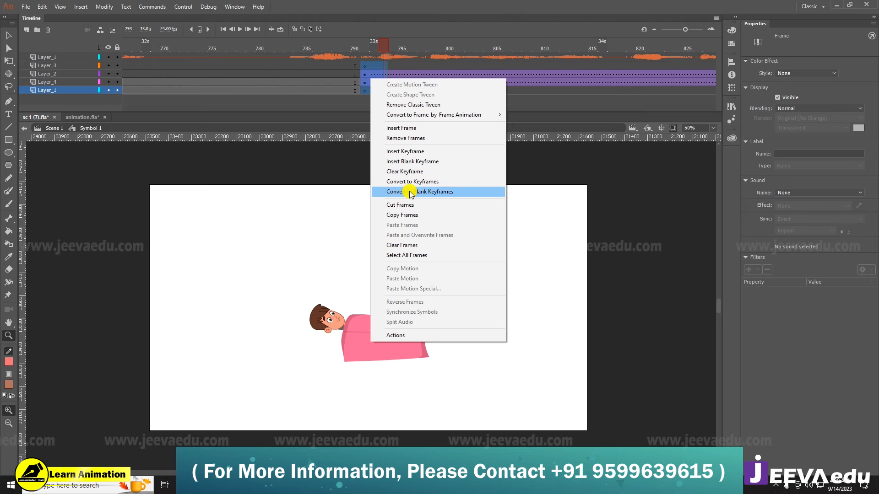
left_click(398, 172)
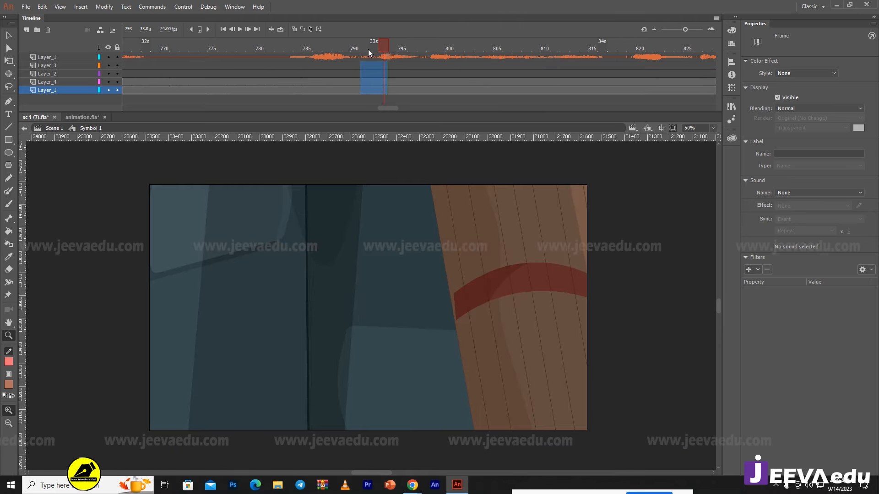
left_click(359, 79)
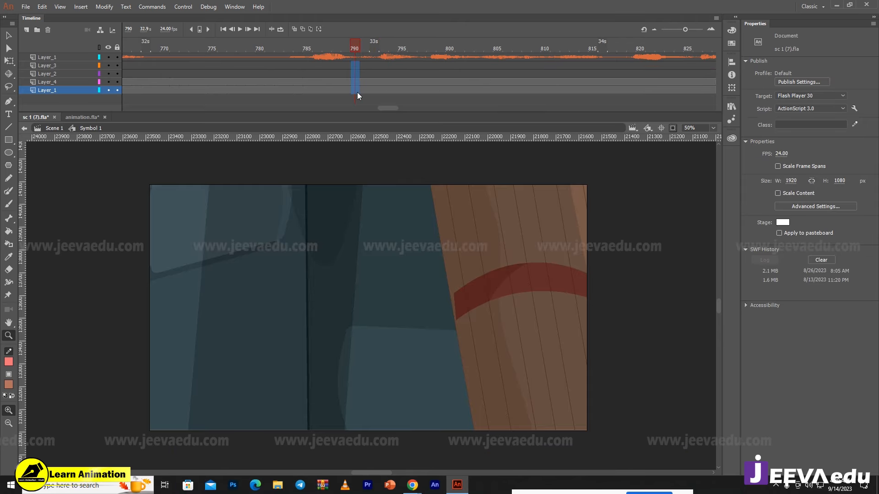
left_click_drag(357, 92, 355, 60)
key("F7")
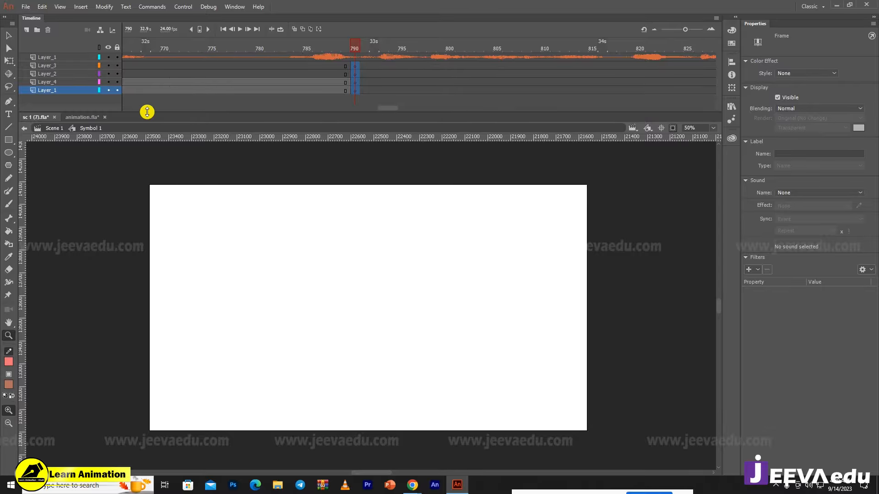
- Copy the blanket, boy and bedroom background from animation.fla into frame 790 of Layer_1 in sc 1 (7).fla without replacing existing library items
left_click(83, 117)
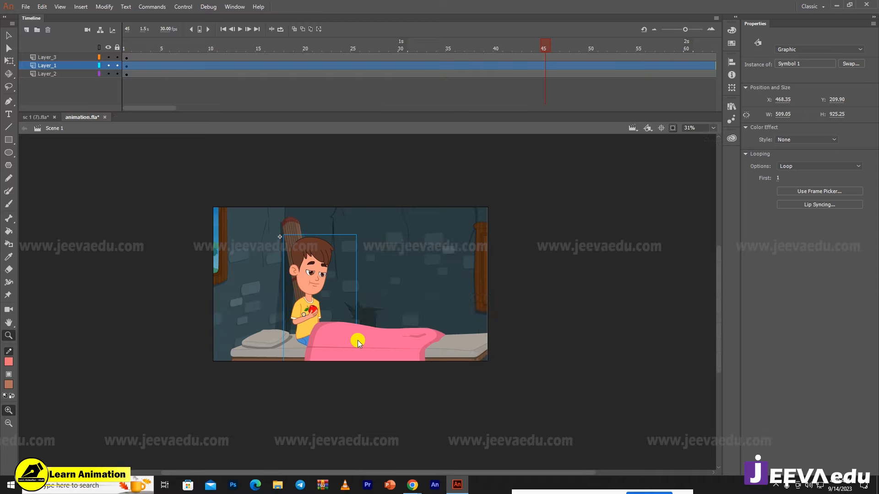
left_click(391, 333)
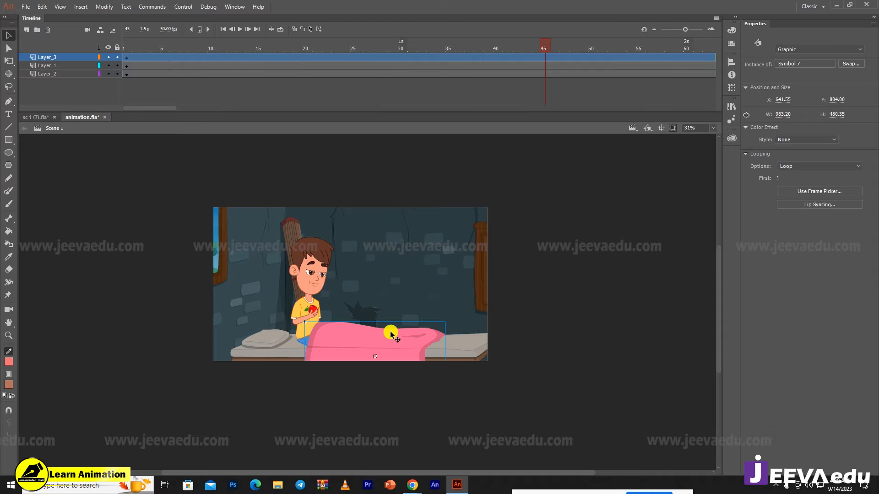
left_click(316, 276, "shift")
left_click(376, 262, "shift")
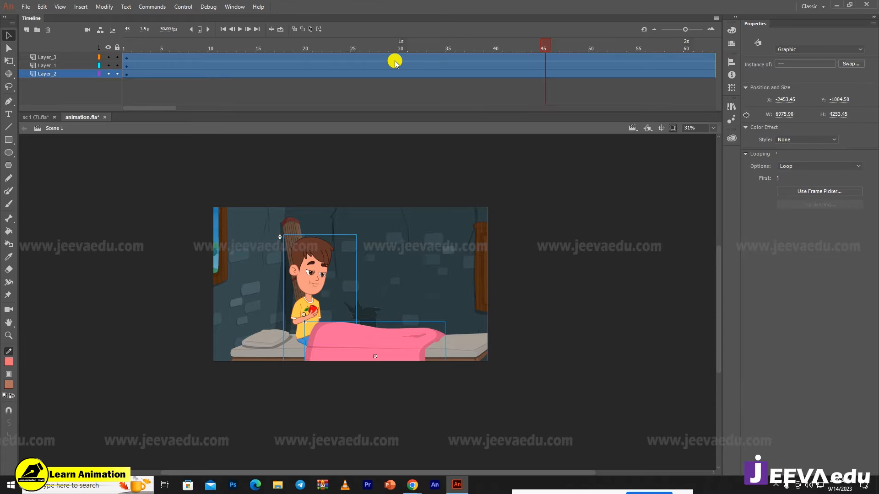
key("ctrl+Tab")
left_click_drag(398, 109, 387, 110)
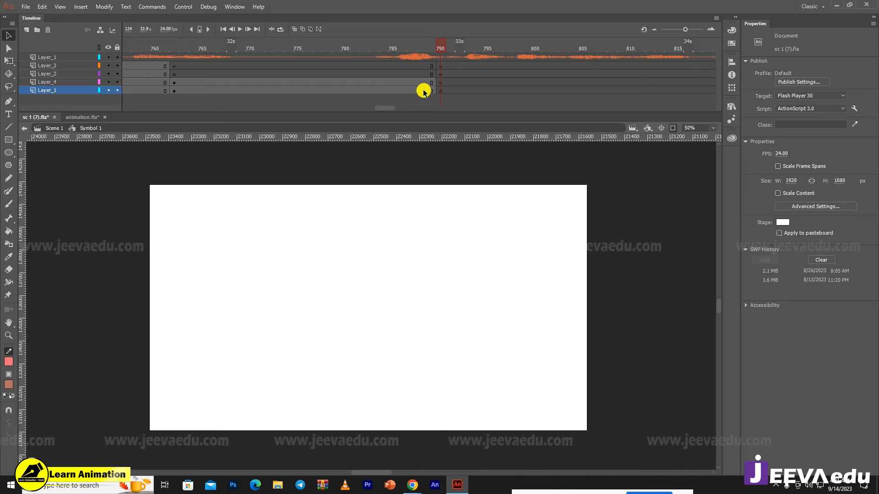
left_click(441, 90)
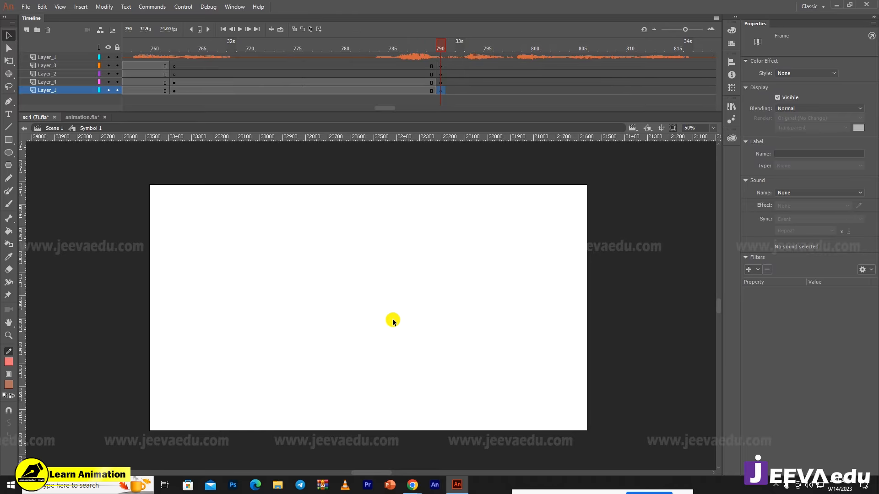
key("ctrl+v")
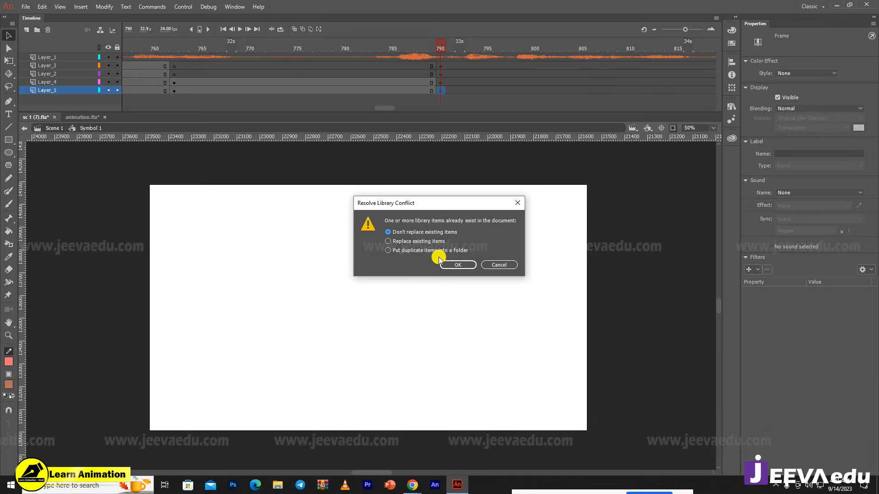
left_click(458, 265)
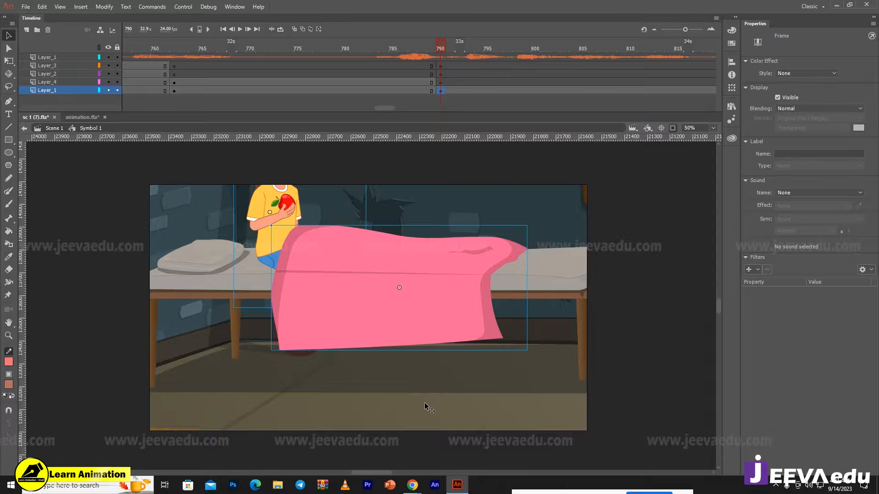
- Move the pasted artwork together to about X -1810, Y -721 so the seated boy and blanket are framed on the stage
left_click_drag(425, 407, 435, 449)
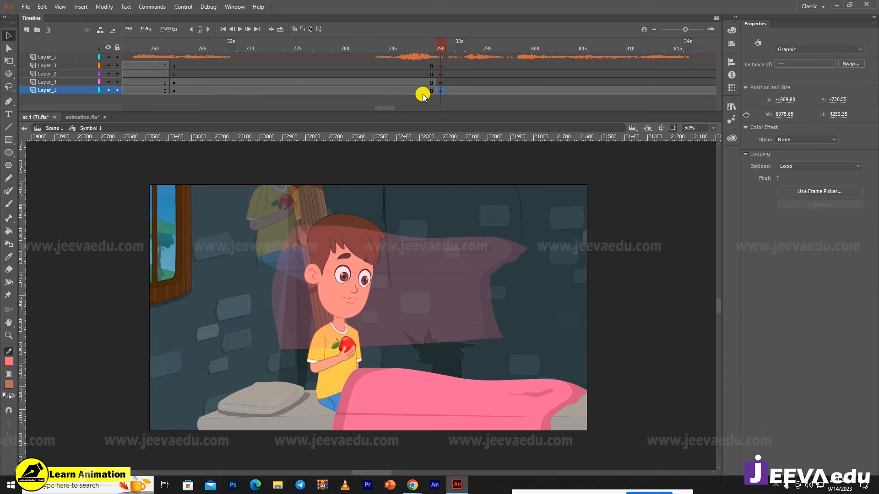
left_click(440, 56)
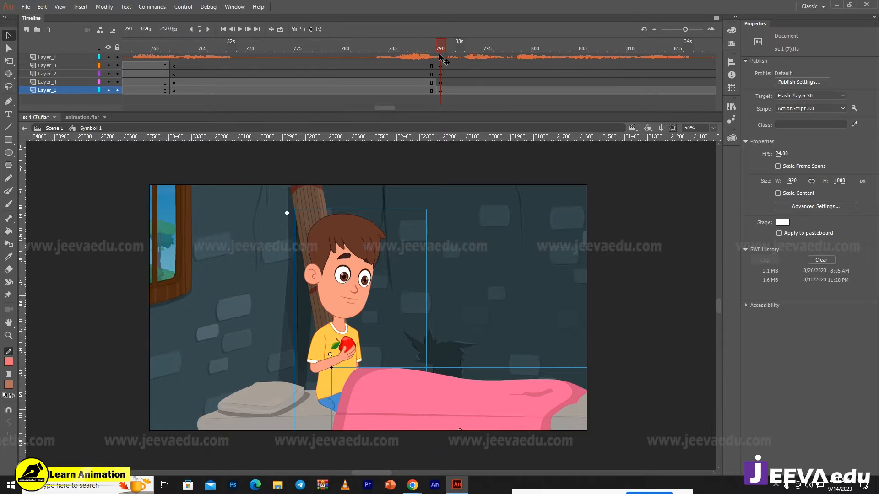
left_click(422, 129)
left_click(446, 73)
left_click(441, 91)
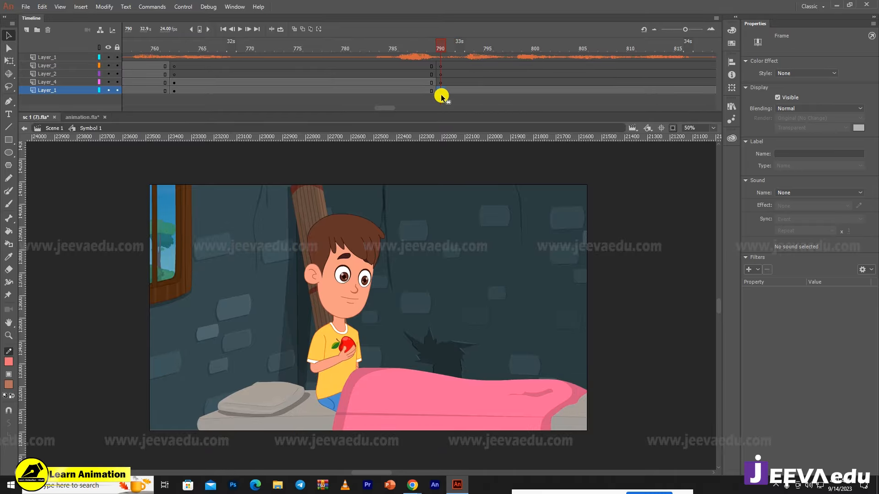
- Cut the blanket from Layer_1 and paste it in place at frame 790 on Layer_3, locking Layer_4 and Layer_1
left_click(395, 388)
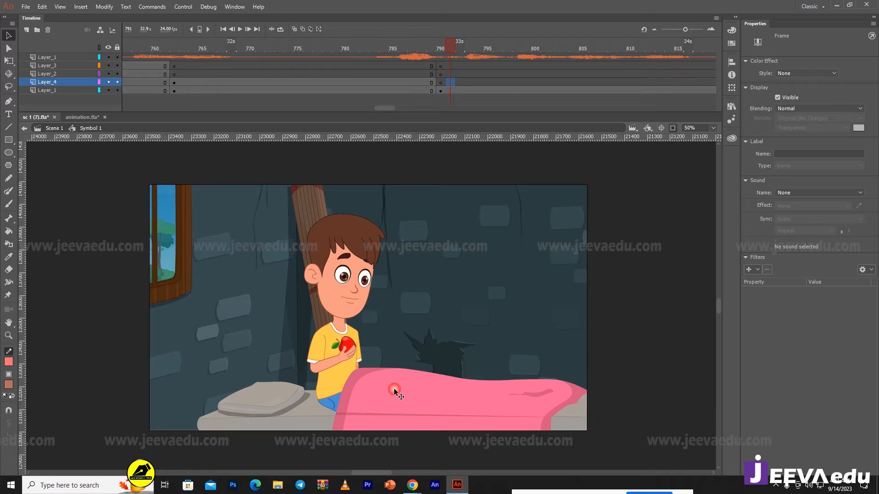
left_click(440, 66)
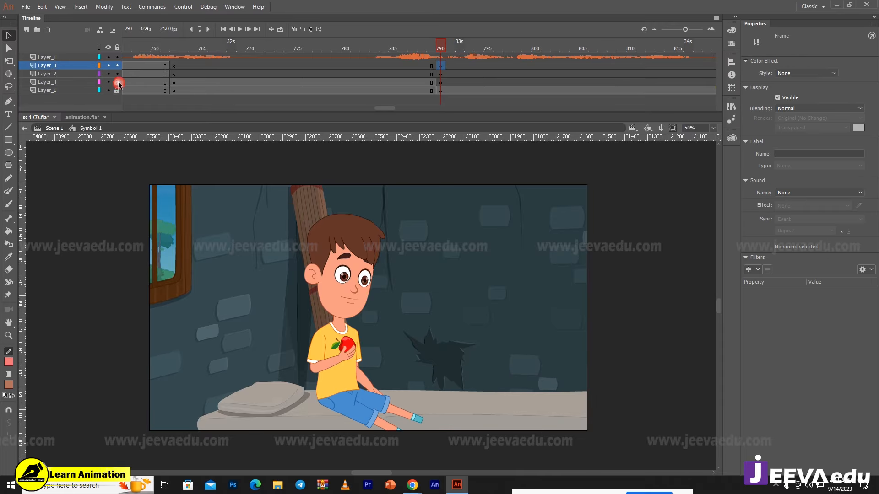
right_click(105, 179)
left_click(129, 215)
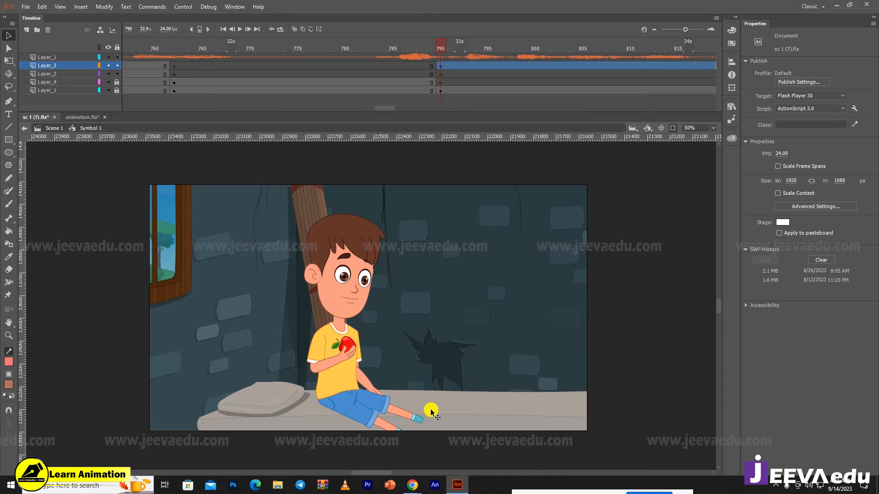
- Unlock Layer_1, cut the seated boy from it, and paste him in place at frame 790 on Layer_4
left_click(351, 297)
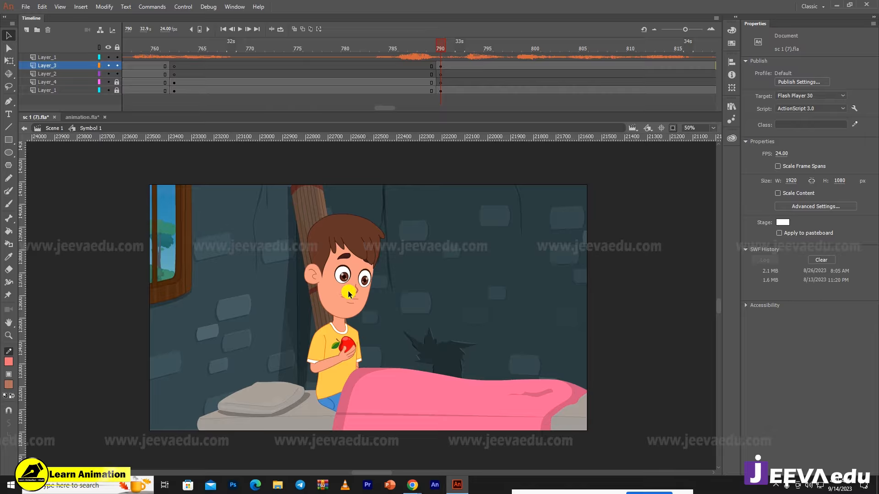
left_click(117, 91)
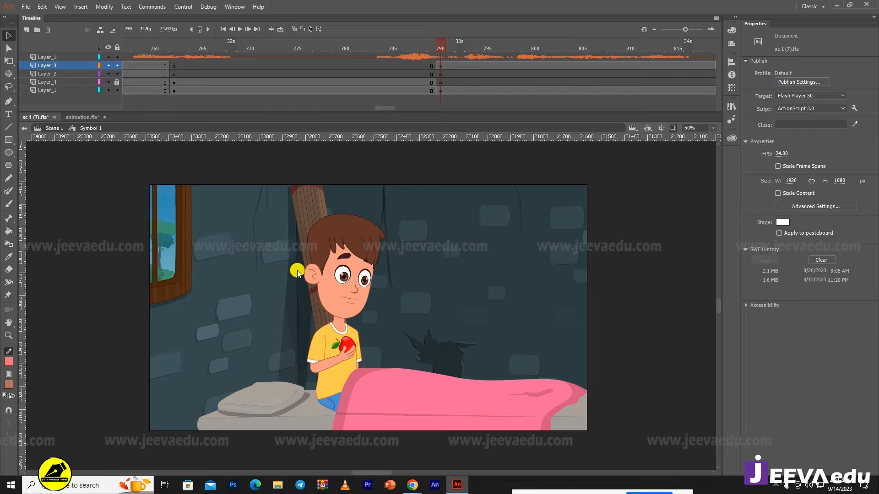
left_click(346, 264)
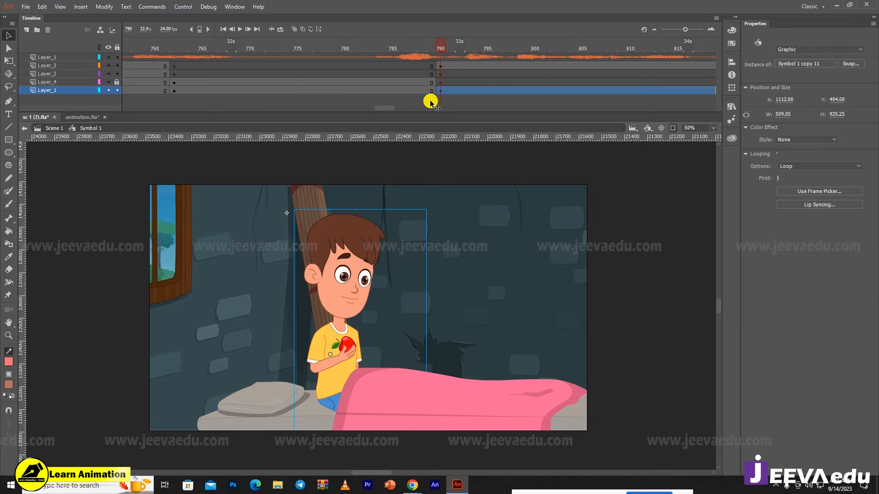
key("ctrl+x")
left_click(441, 82)
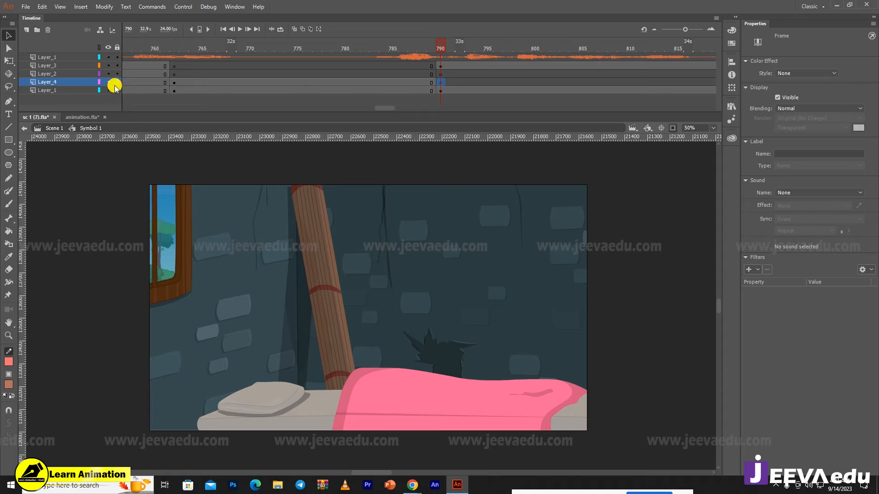
right_click(99, 179)
left_click(120, 214)
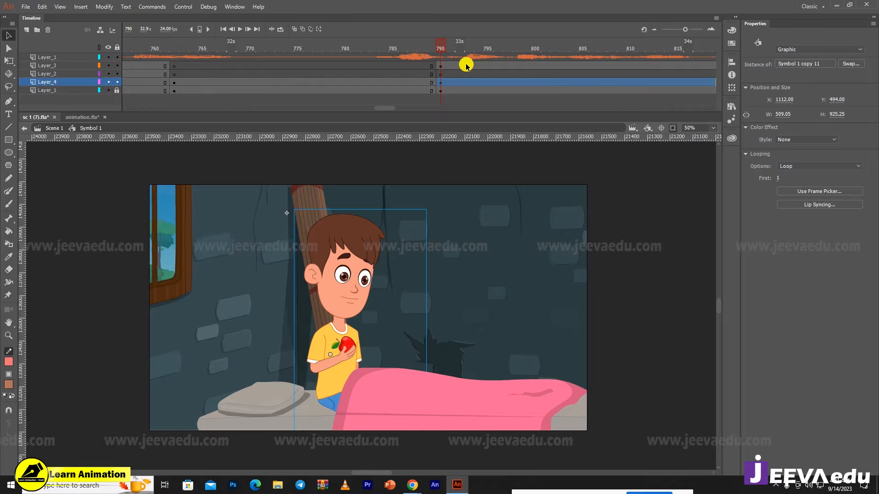
- Move the blanket's frame 790 keyframe from Layer_3 to Layer_2 and clear the keyframe left on Layer_3
left_click(441, 66)
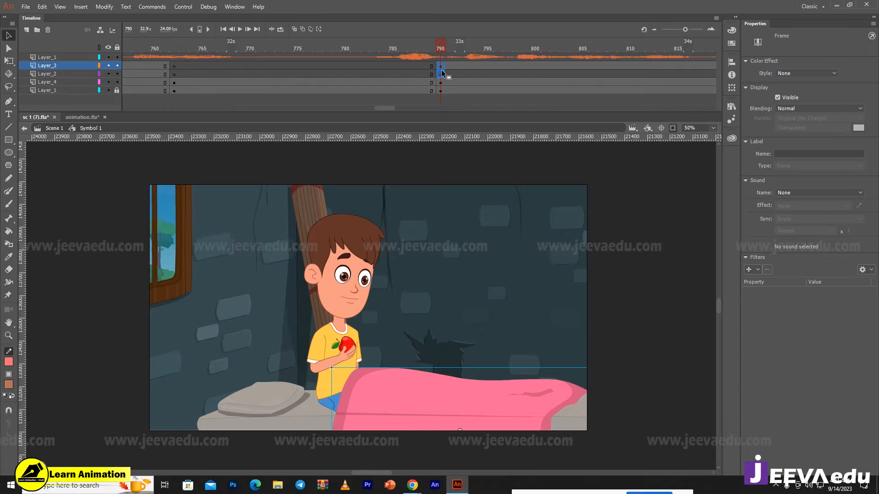
left_click(443, 76)
left_click(442, 67)
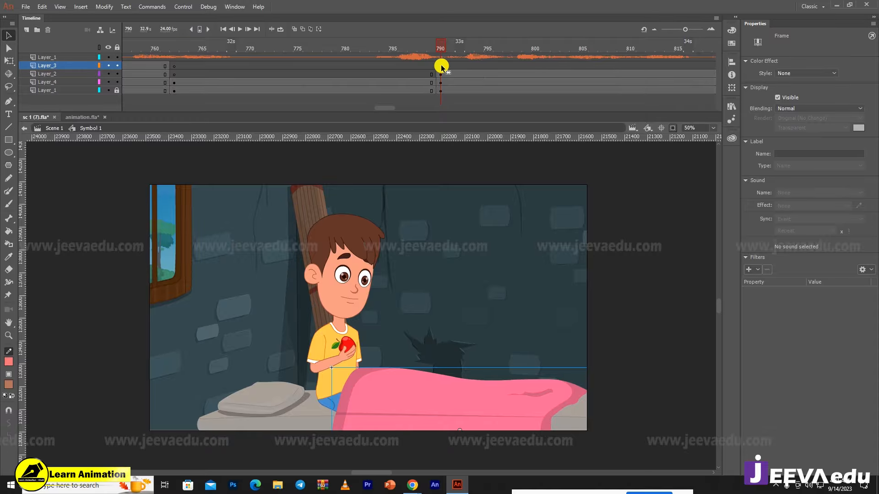
- Add keyframes at frame 860 on Layer_2, Layer_4 and the background Layer_1, and create classic tweens from frame 790 on all three
left_click_drag(432, 49, 266, 70)
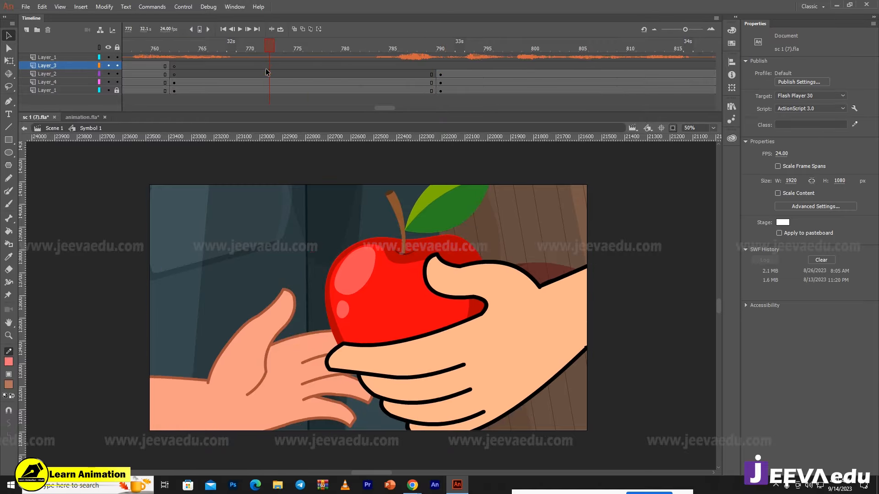
key("Return")
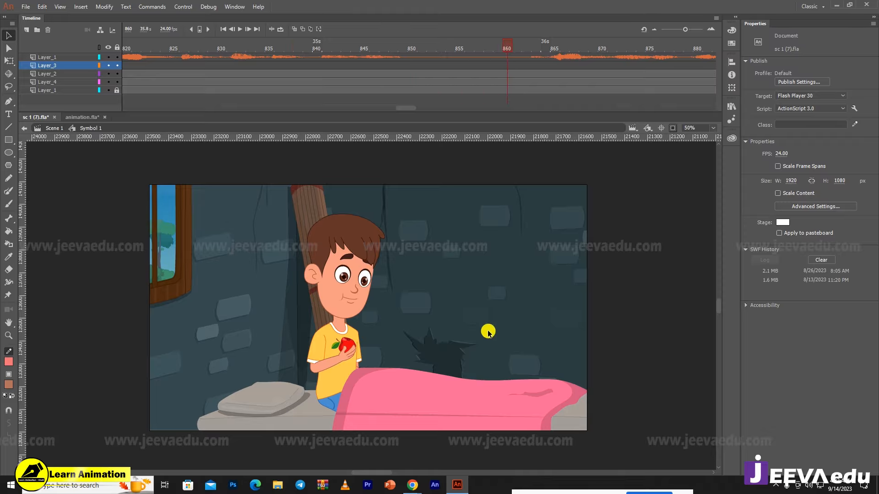
left_click_drag(512, 72, 490, 72)
key("F6")
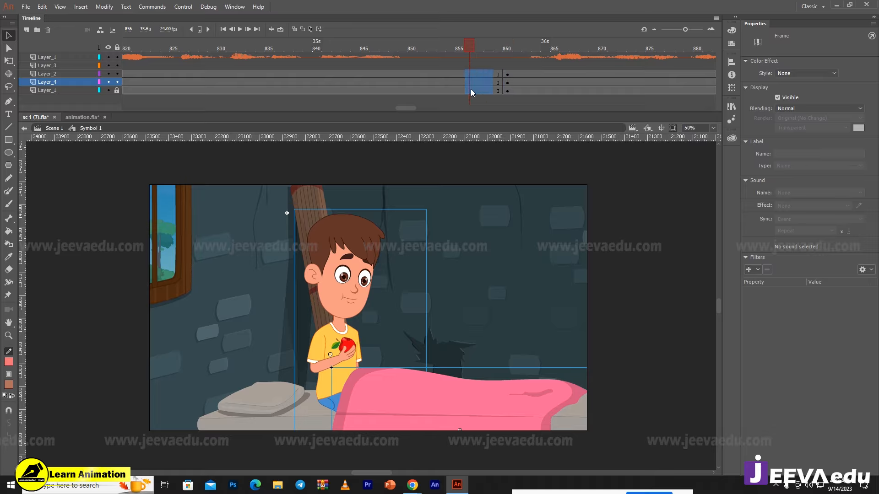
right_click(478, 84)
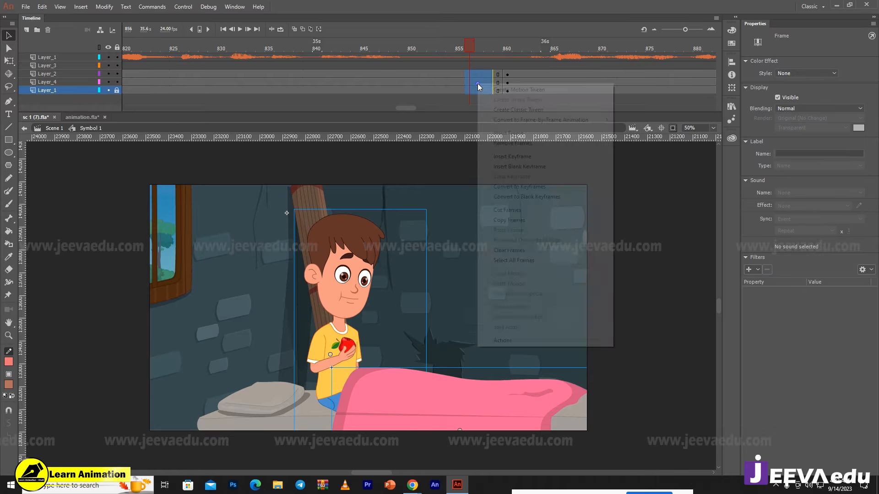
left_click(504, 110)
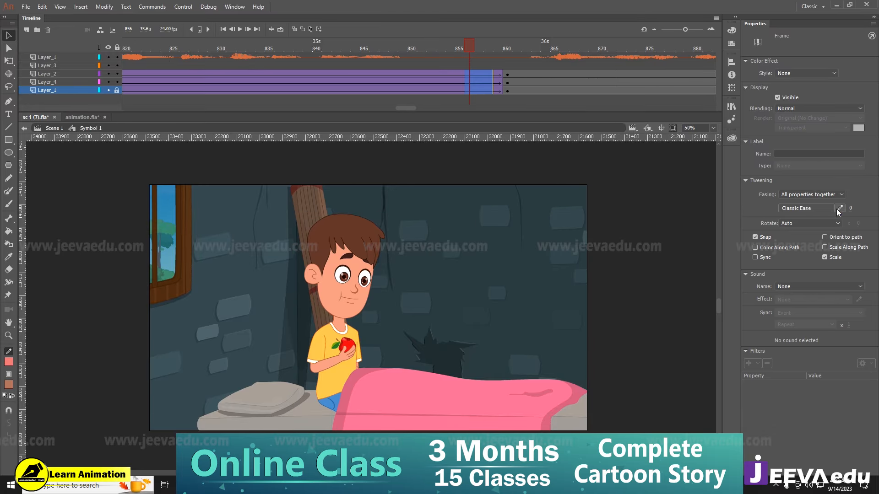
- Apply a custom S-shaped ease to the three tweens so the motion starts and ends gently
left_click(838, 210)
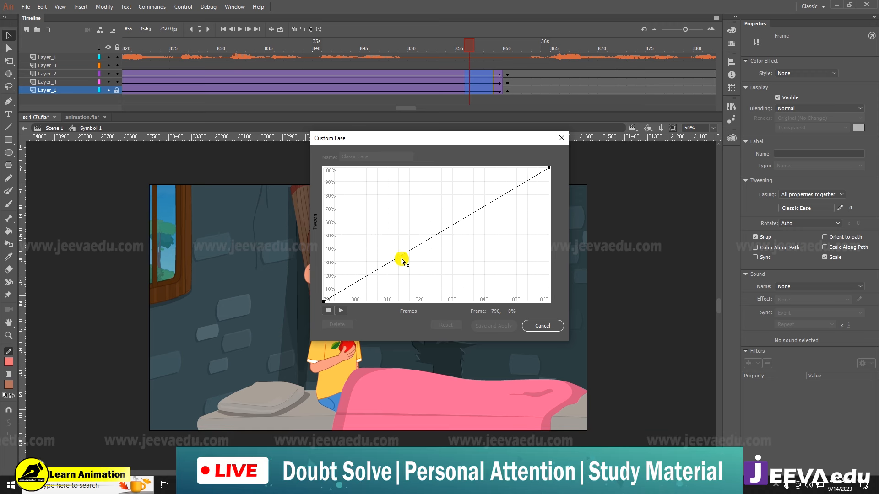
left_click_drag(402, 261, 366, 302)
left_click(549, 168)
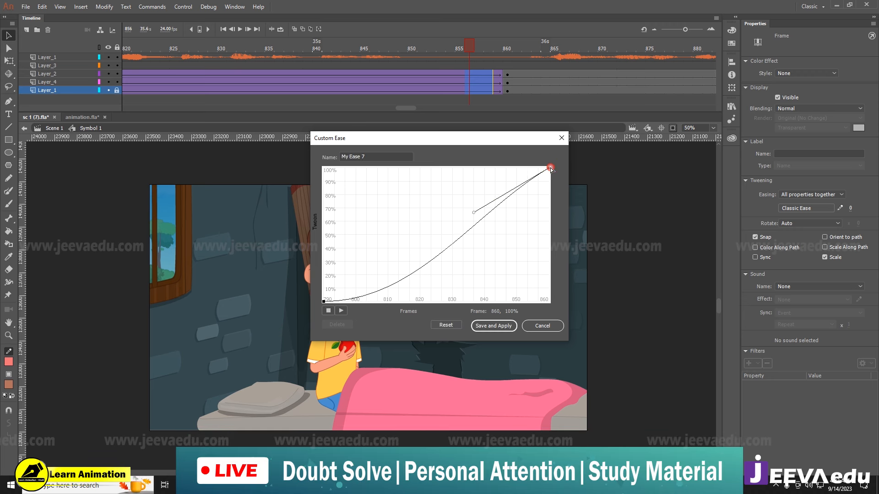
left_click(476, 195)
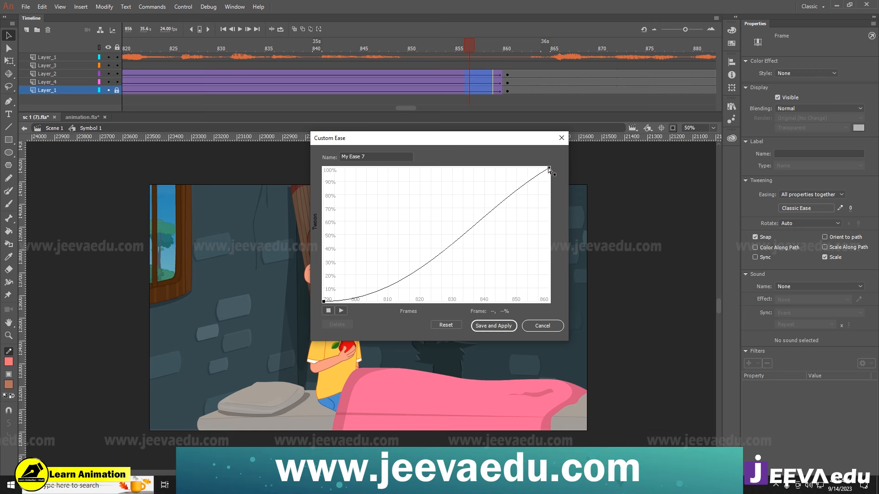
left_click_drag(475, 213, 470, 156)
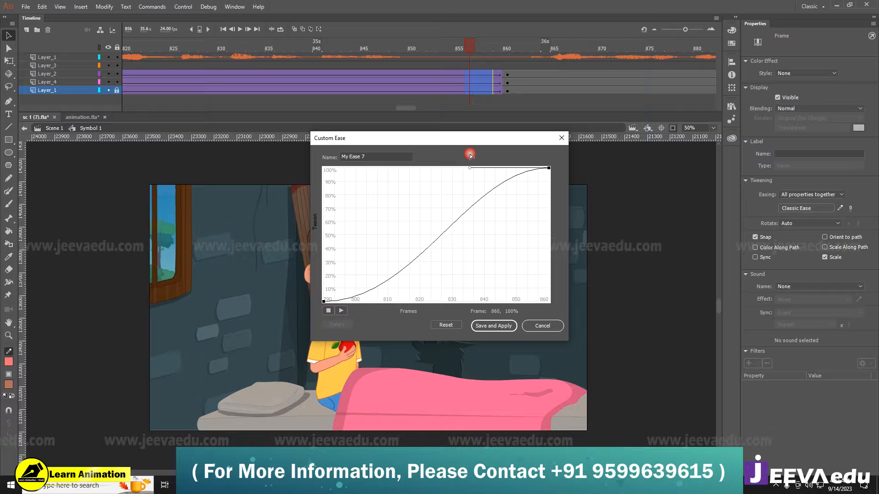
left_click(486, 327)
left_click(457, 273)
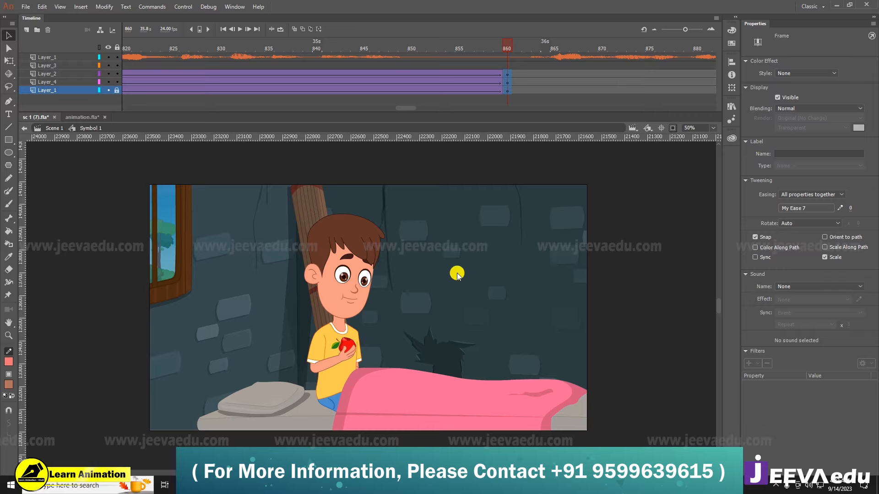
key("ctrl+alt+s")
type("110")
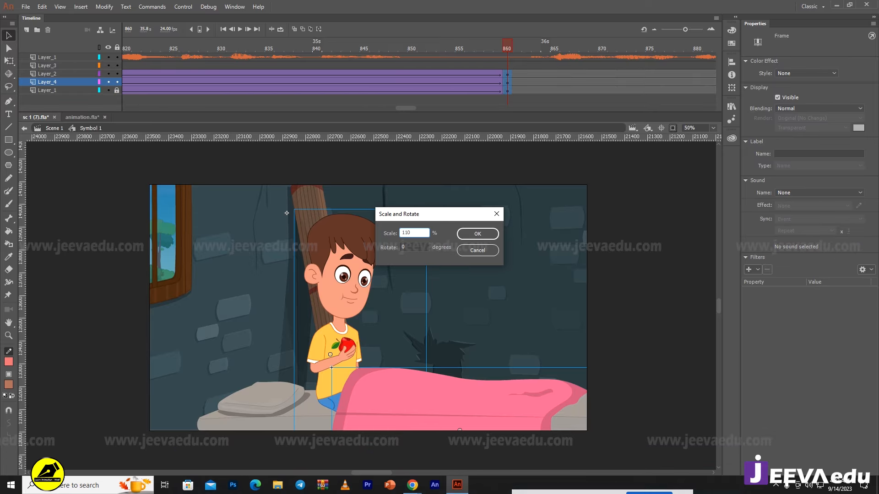
key("Return")
key("ctrl+z")
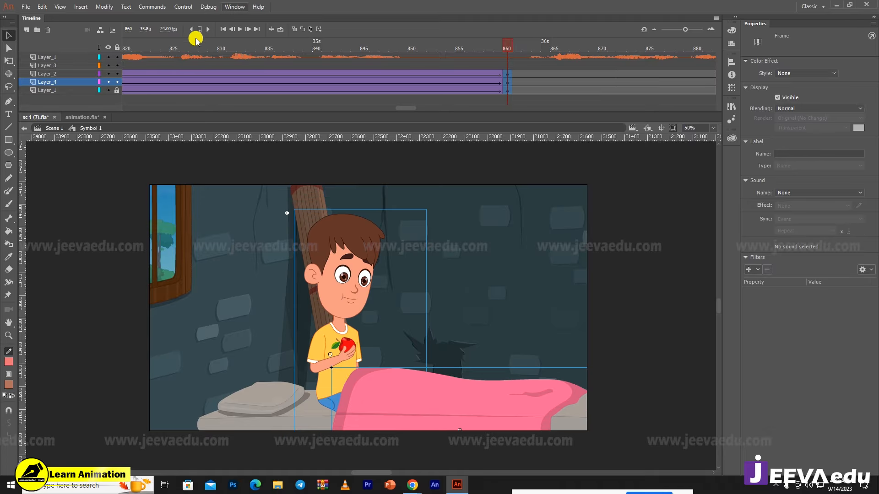
- Unlock the background Layer_1, scale all artwork at frame 860 to 110%, and move it slightly to recentre the boy on the stage
left_click(422, 70)
left_click(468, 264)
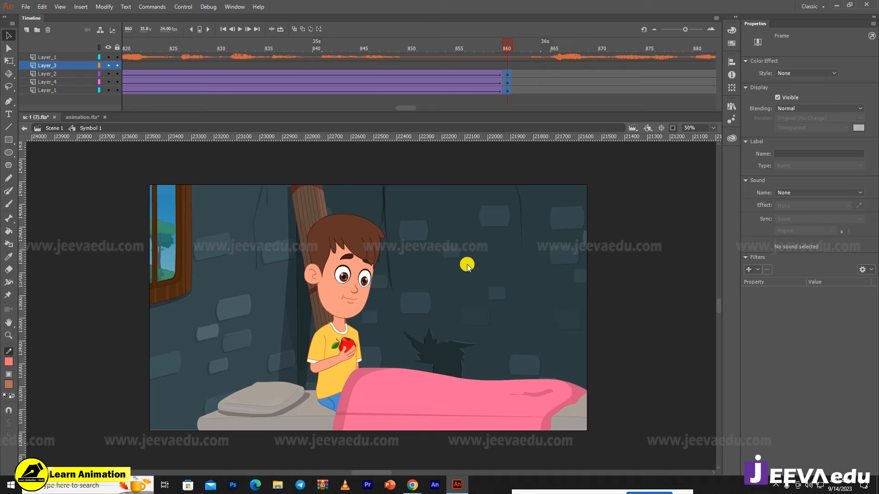
key("ctrl+alt+s")
key("Return")
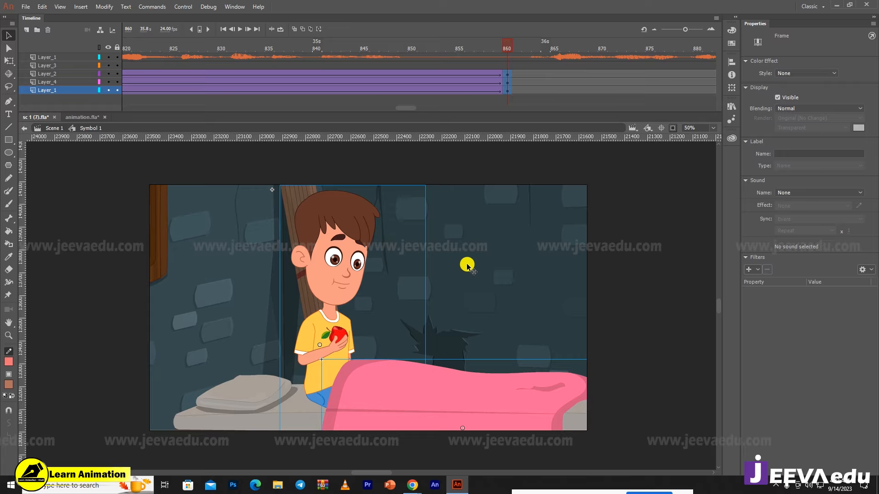
left_click_drag(385, 309, 393, 315)
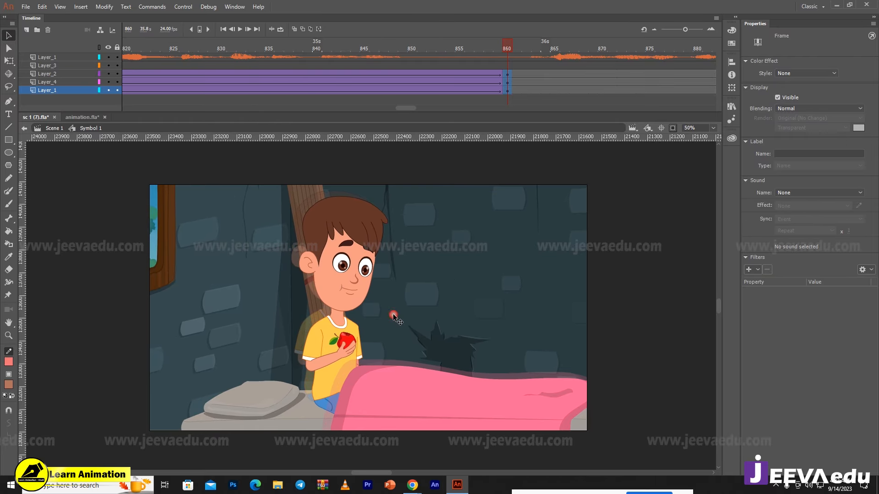
- Play back the slow zoom on the boy and add keyframes at frame 861 on Layer_3, Layer_2, Layer_4 and the background Layer_1
left_click_drag(504, 48, 449, 85)
left_click_drag(508, 73, 508, 87)
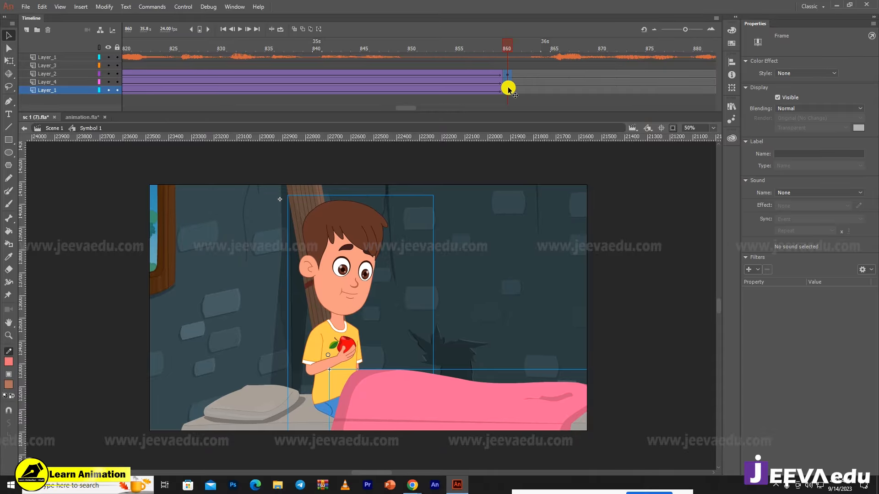
left_click_drag(487, 43, 450, 116)
key("Return")
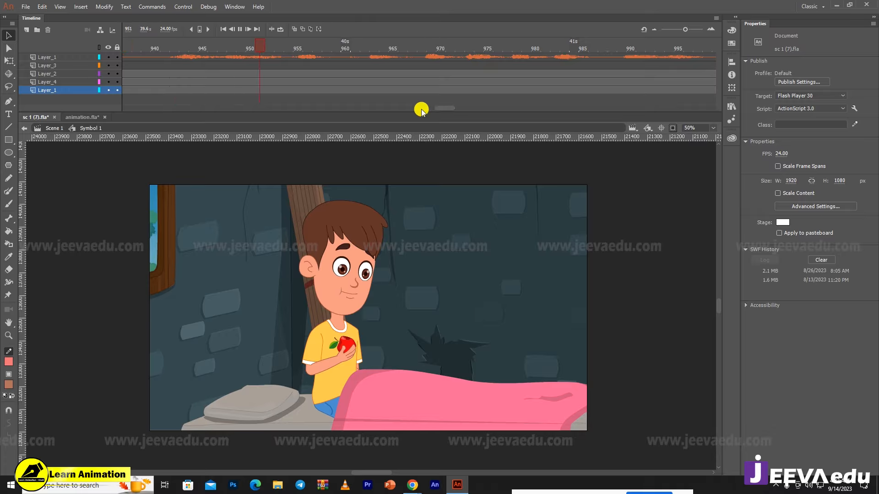
key("Return")
left_click_drag(442, 110, 416, 114)
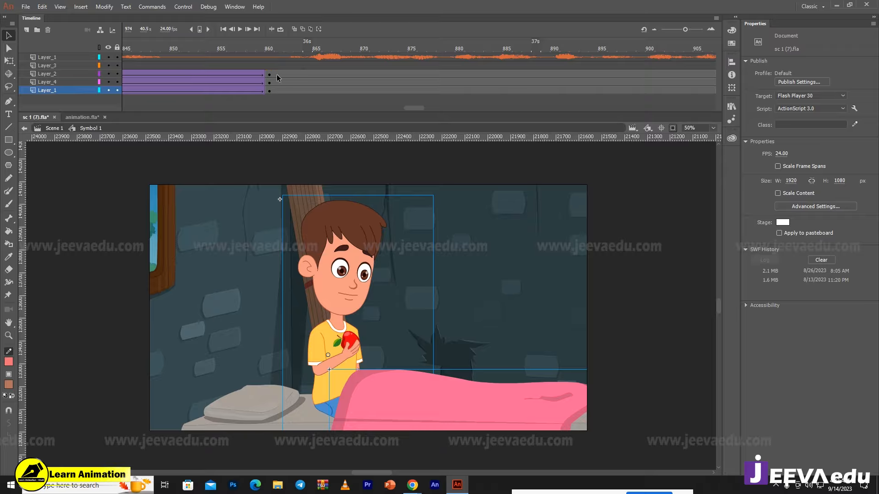
left_click(279, 92)
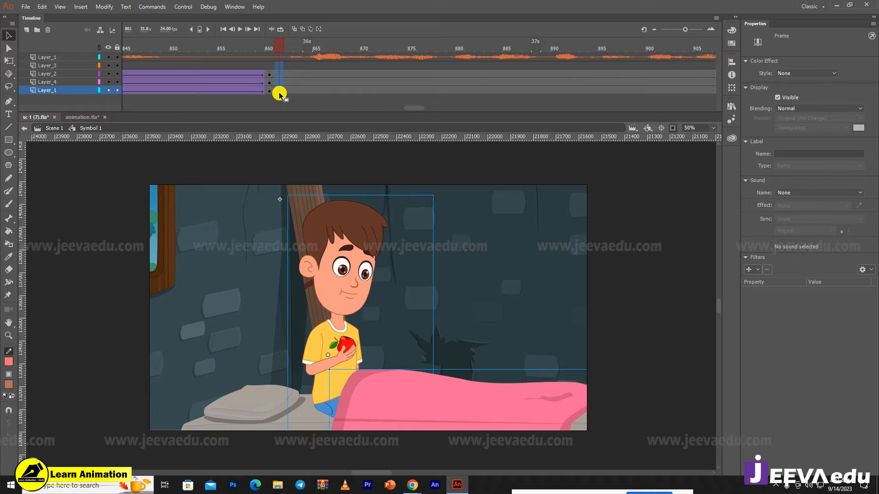
key("F6")
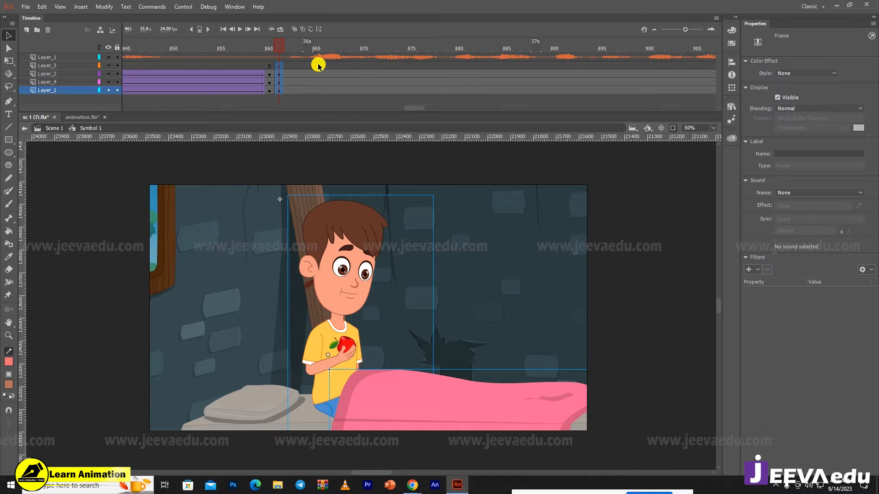
- Listen to the audio from frame 861 onward and examine the boy holding the apple up close at frame 861
key("Return")
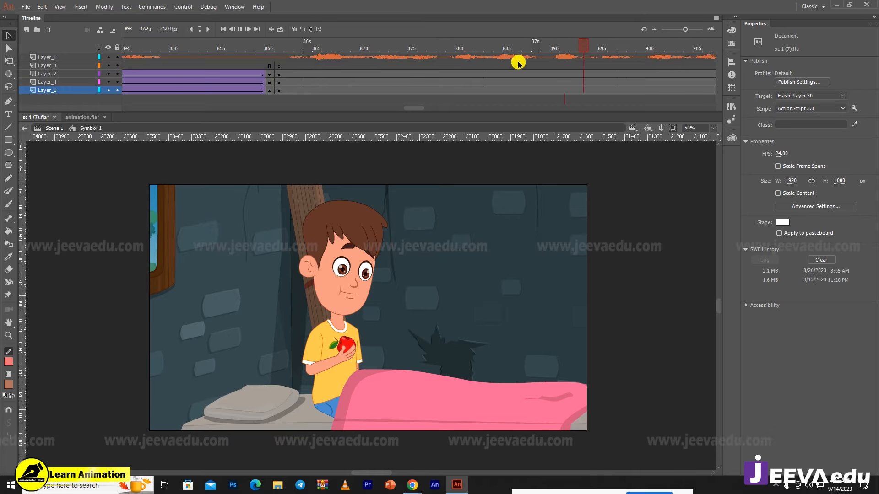
key("Return")
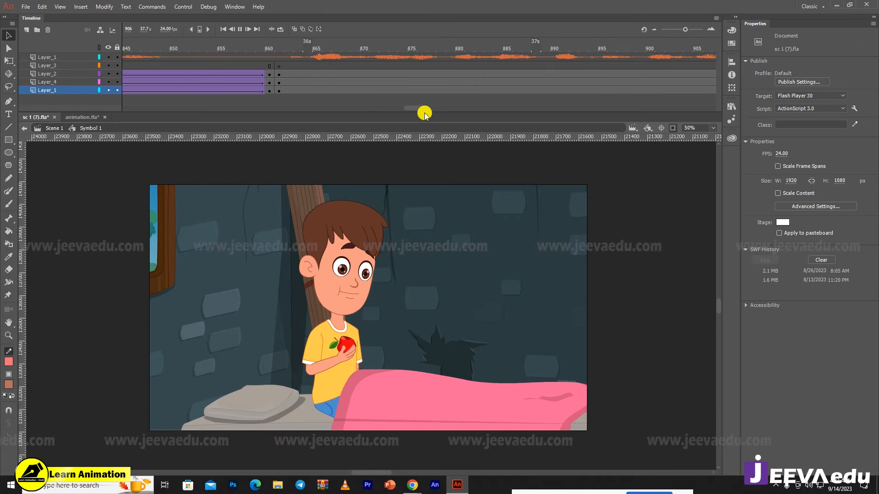
key("Return")
left_click_drag(435, 108, 411, 108)
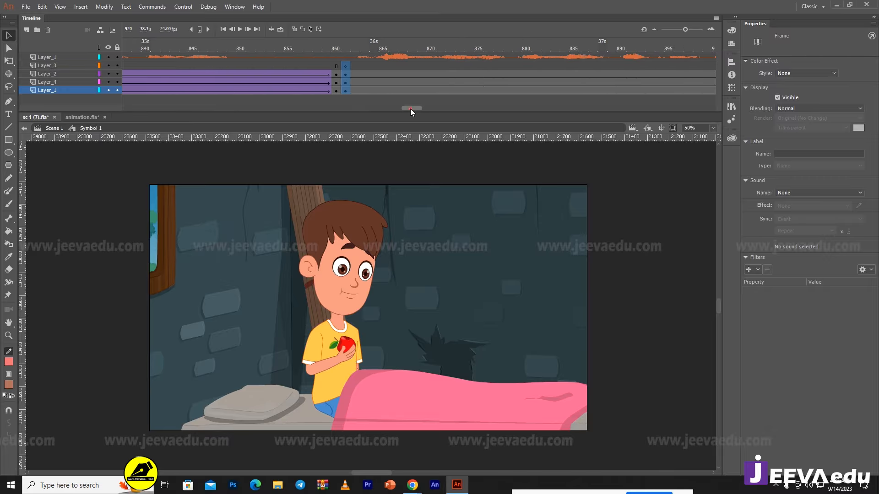
left_click(346, 63)
left_click(345, 56)
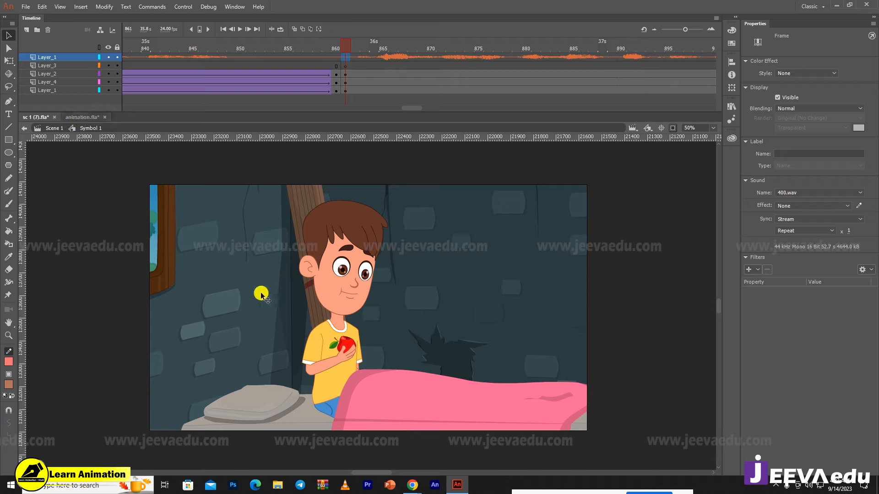
left_click(345, 66)
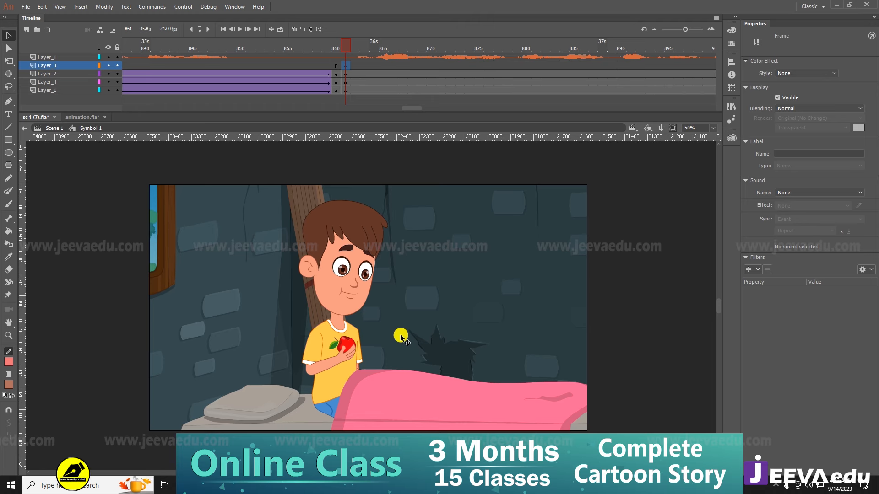
key("z")
left_click(407, 321)
left_click(374, 310, "alt")
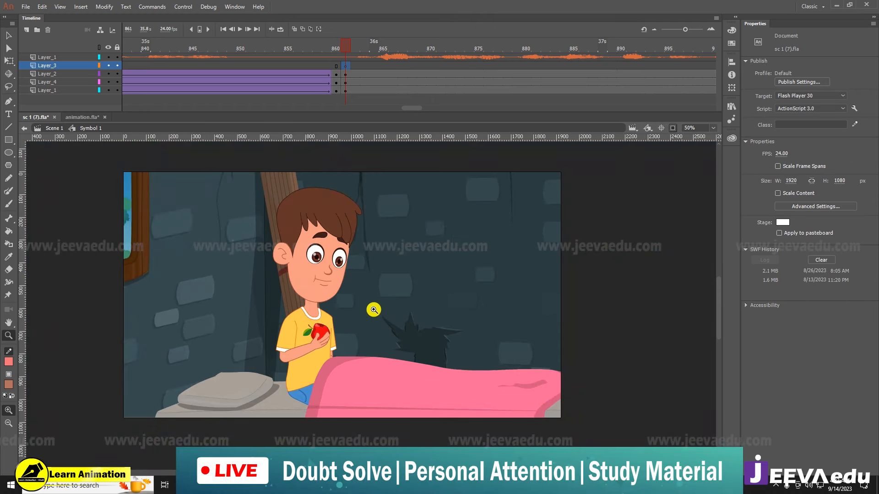
left_click(337, 286)
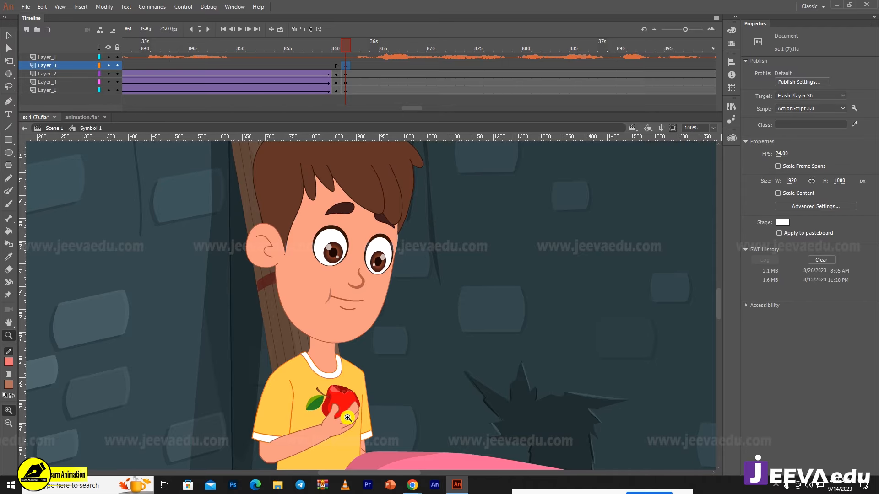
- Switch to File Explorer, open the character file from the online class's new fla folder on drive D: to check its characters, and close it
left_click(280, 485)
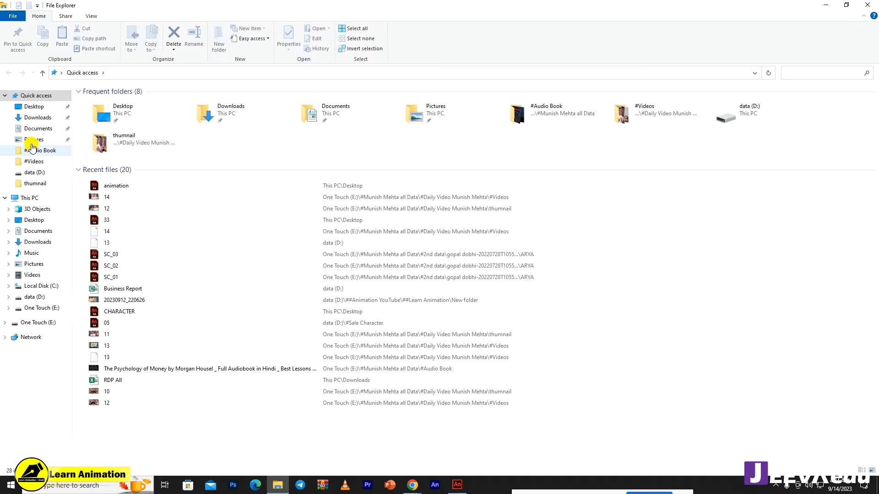
left_click(57, 297)
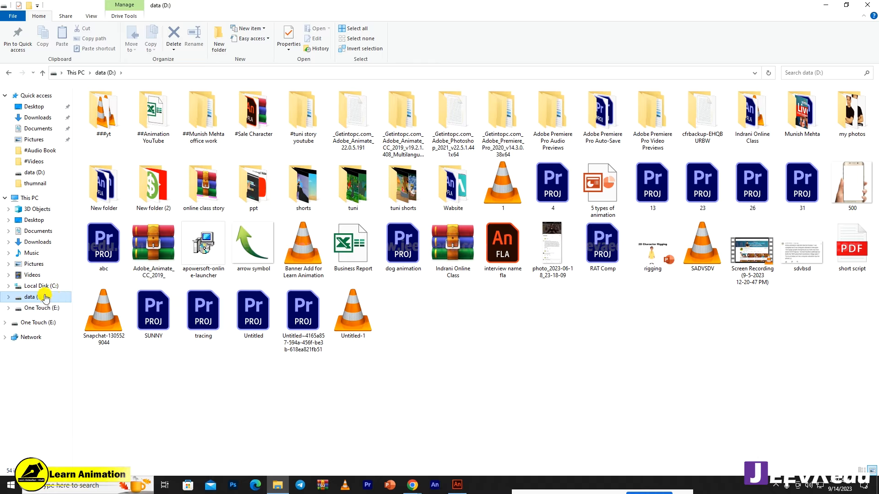
double_click(756, 125)
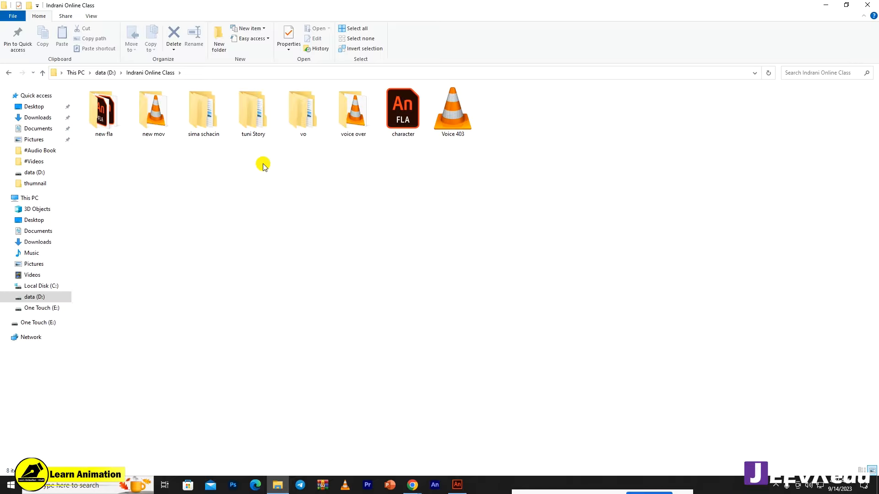
double_click(104, 133)
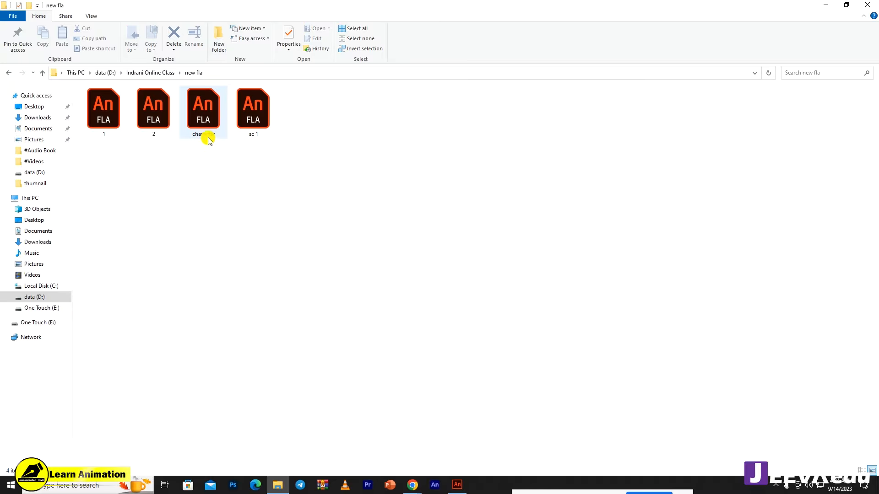
left_click(210, 133)
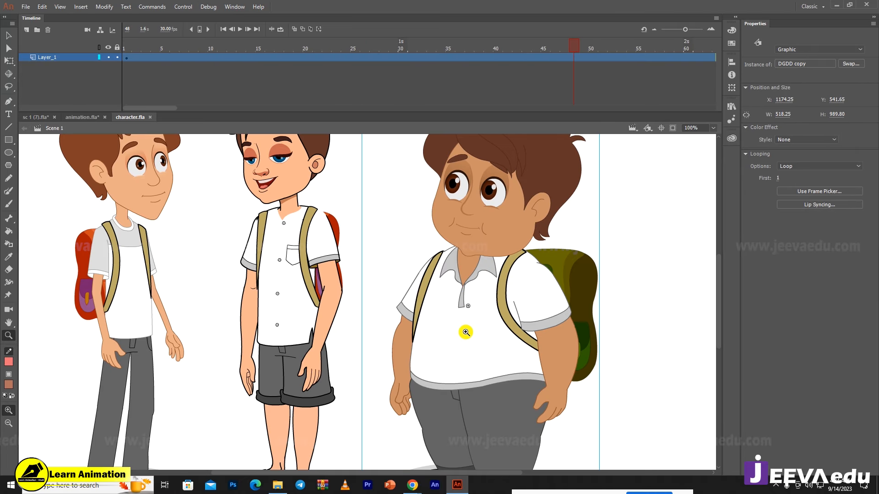
left_click(451, 356, "alt")
left_click(152, 117)
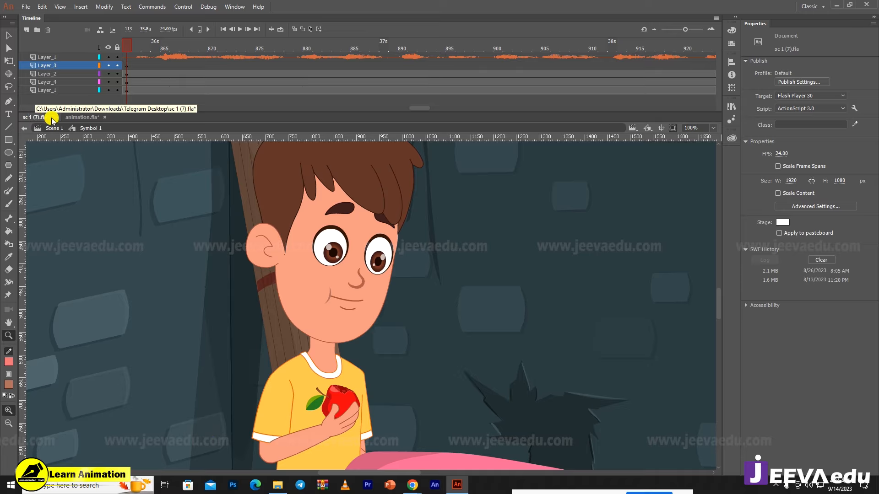
- Find the village shot with the bullock cart in the sc 1 (7).fla timeline and go to its first keyframe at frame 212
left_click_drag(419, 108, 160, 109)
left_click(150, 57)
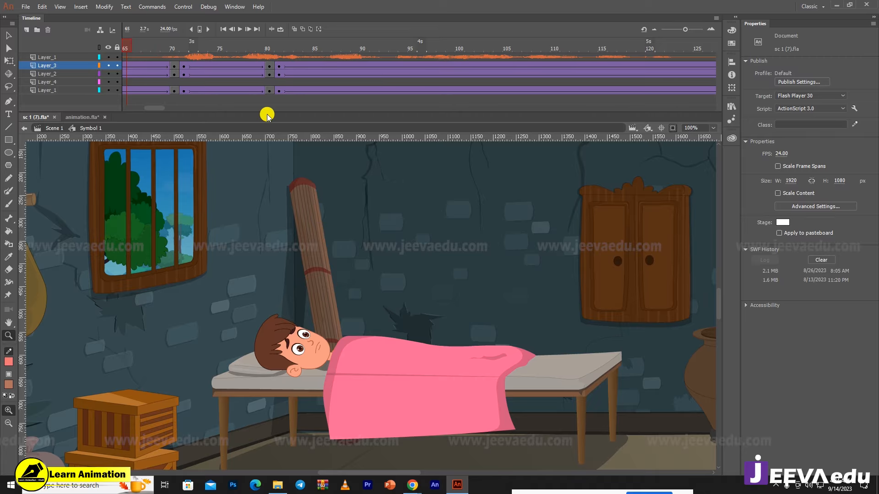
left_click_drag(157, 110, 129, 112)
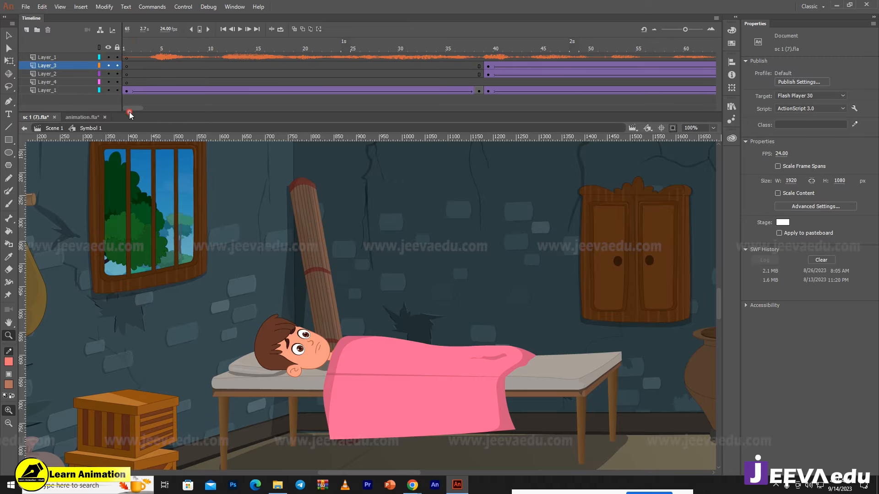
left_click_drag(199, 43, 756, 98)
left_click(523, 68)
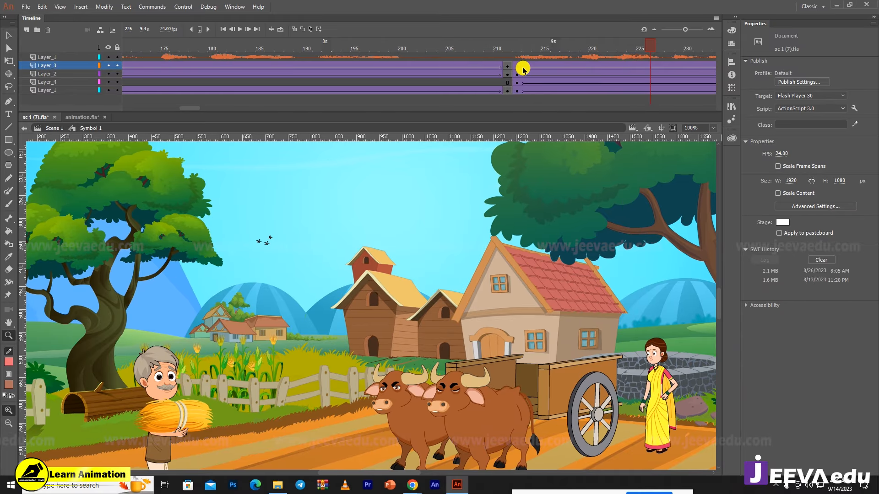
- Copy the old farmer holding the hay bundle and the woman in the yellow sari at frame 212
left_click(389, 306, "alt")
key("v")
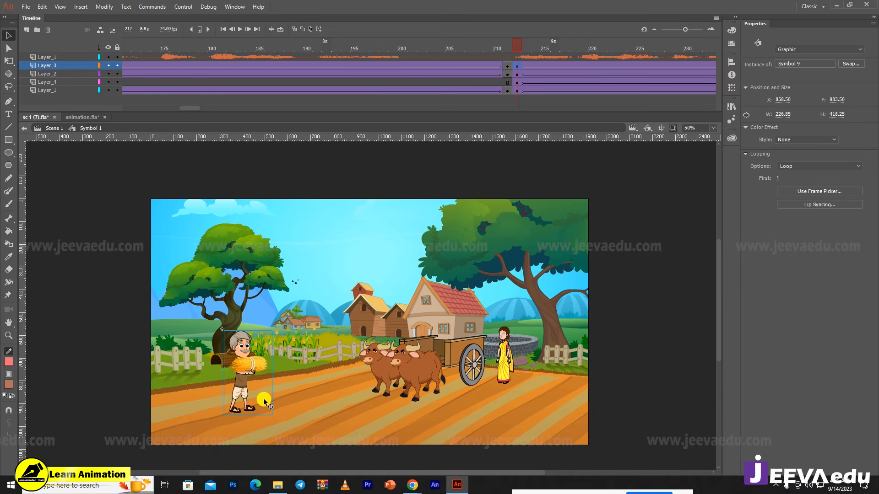
left_click(385, 368)
left_click(250, 378)
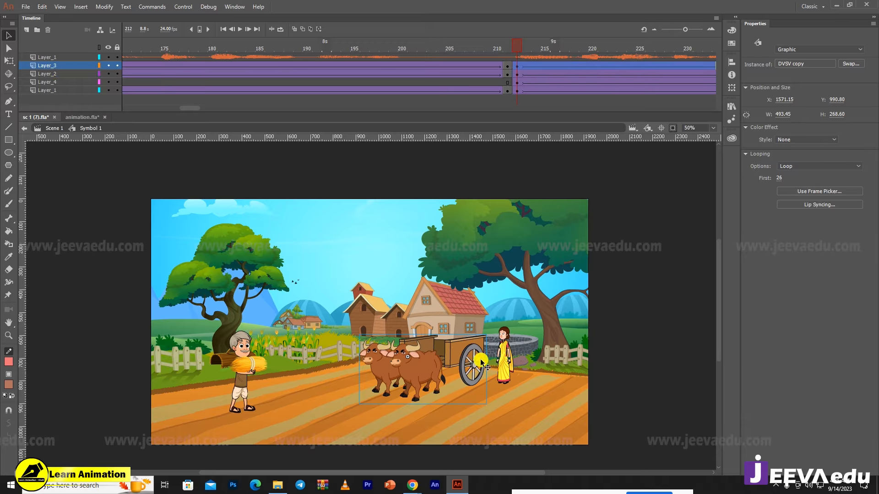
left_click(505, 365, "shift")
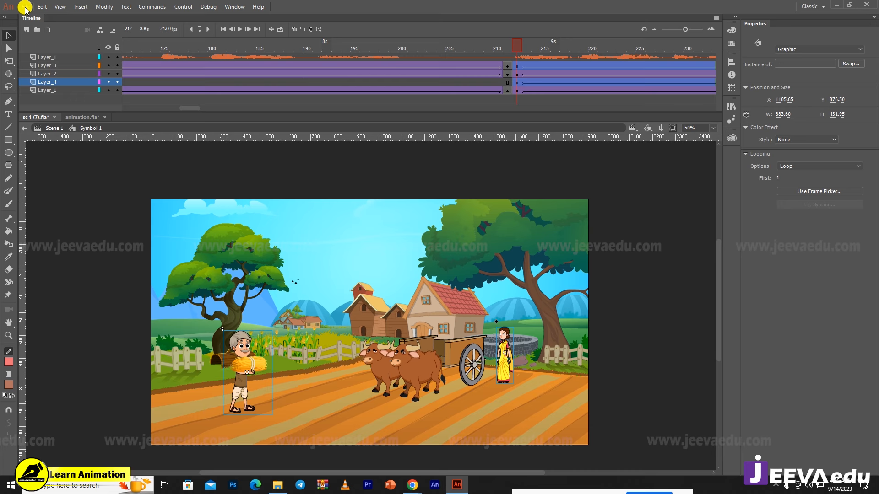
left_click(26, 7)
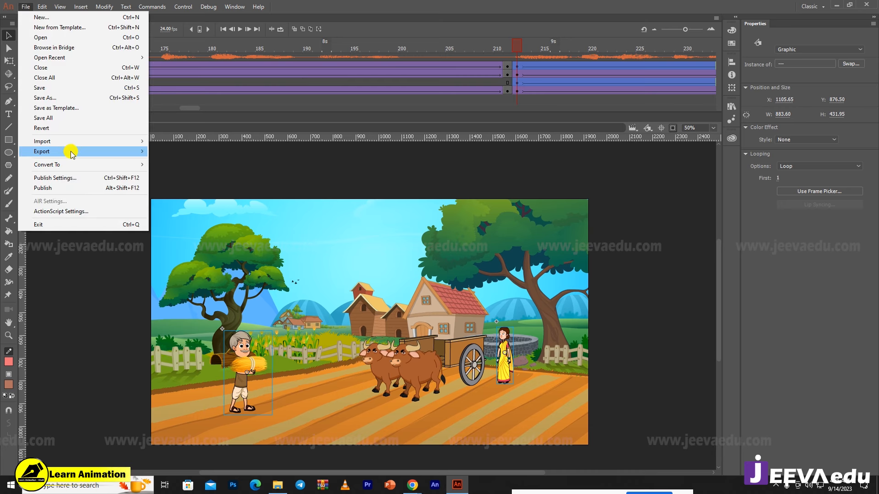
left_click(268, 102)
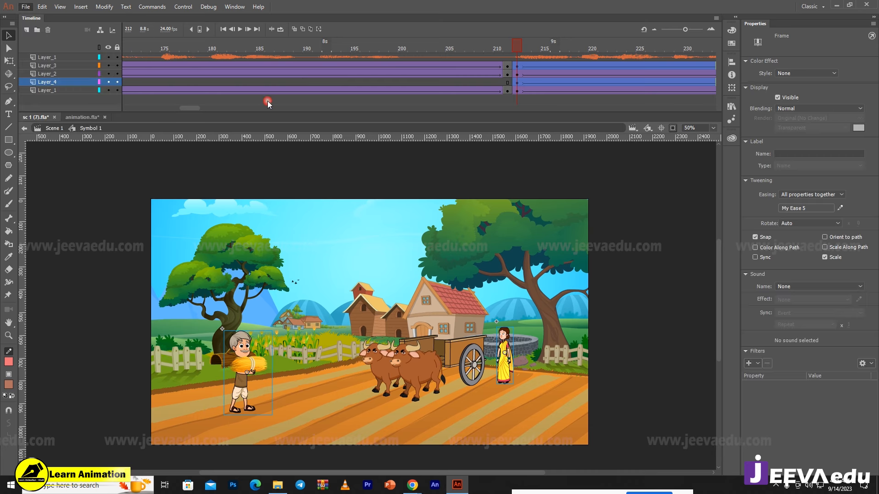
- Switch to animation.fla and delete the boy, blanket and bedroom background from the stage
left_click(85, 118)
key("z")
left_click(370, 324, "alt")
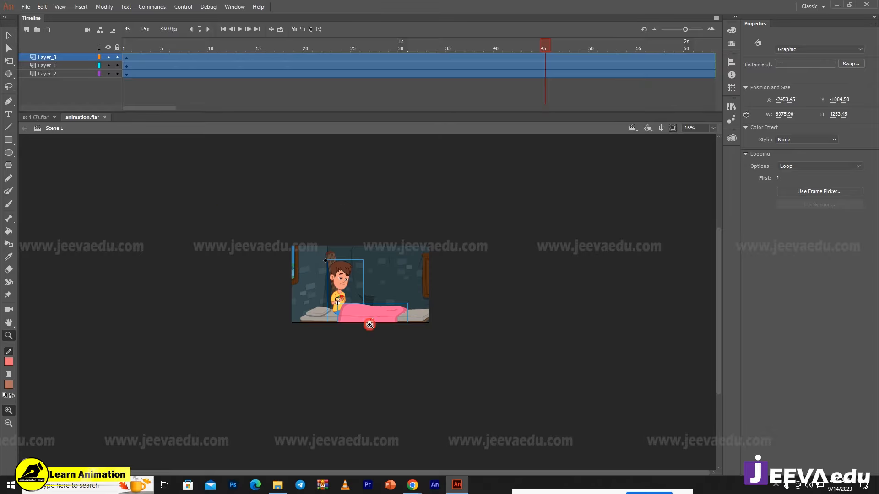
key("Delete")
left_click(368, 297)
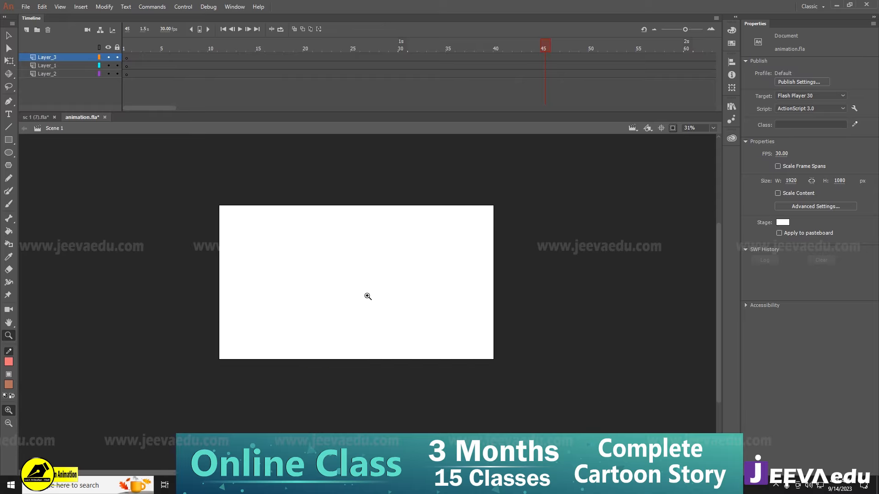
left_click(365, 297)
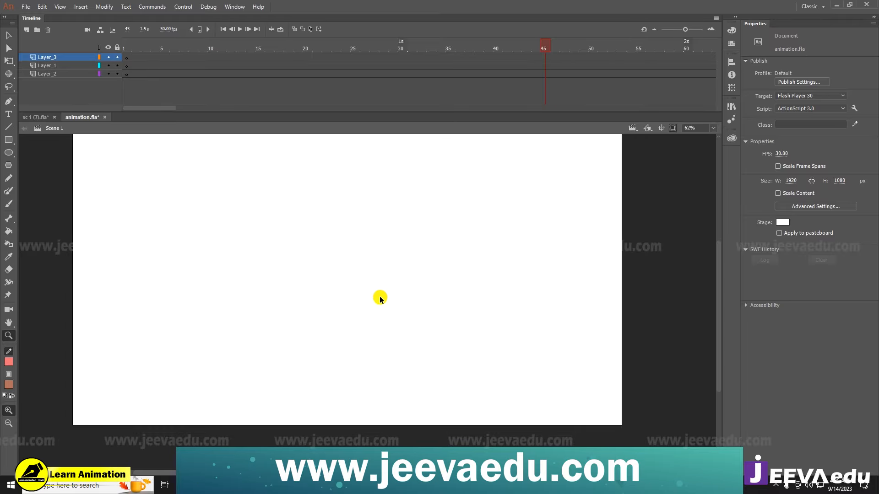
- Paste the copied farmer and woman onto the empty stage in Layer_3
key("ctrl+a")
key("v")
left_click(366, 298)
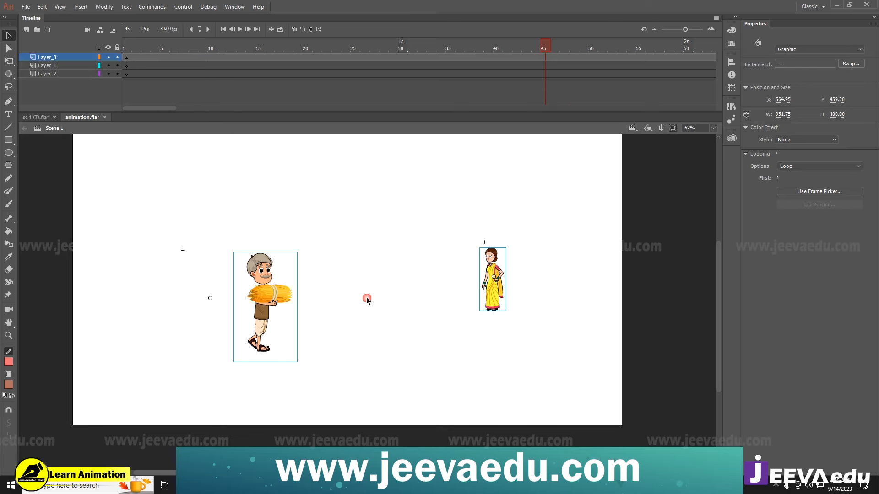
- Break the farmer symbol apart twice so that his head, arms, body and legs become separate objects
left_click(279, 302)
key("z")
left_click(281, 300)
key("v")
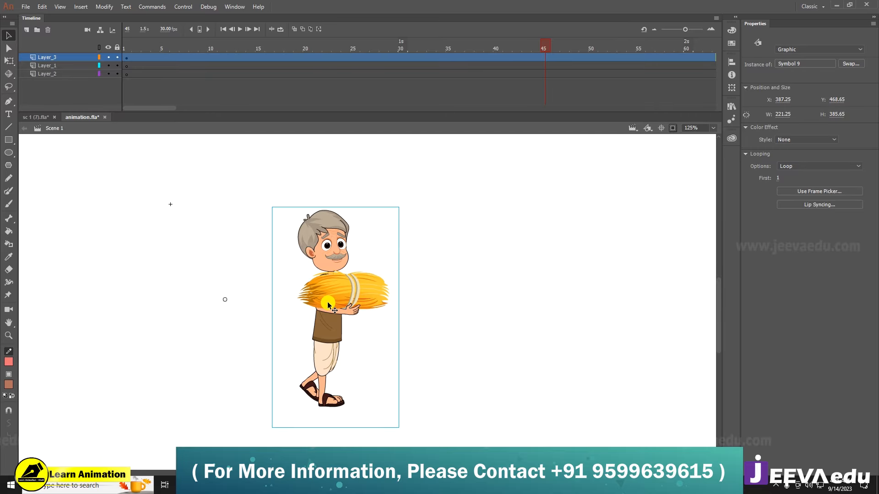
key("ctrl+b")
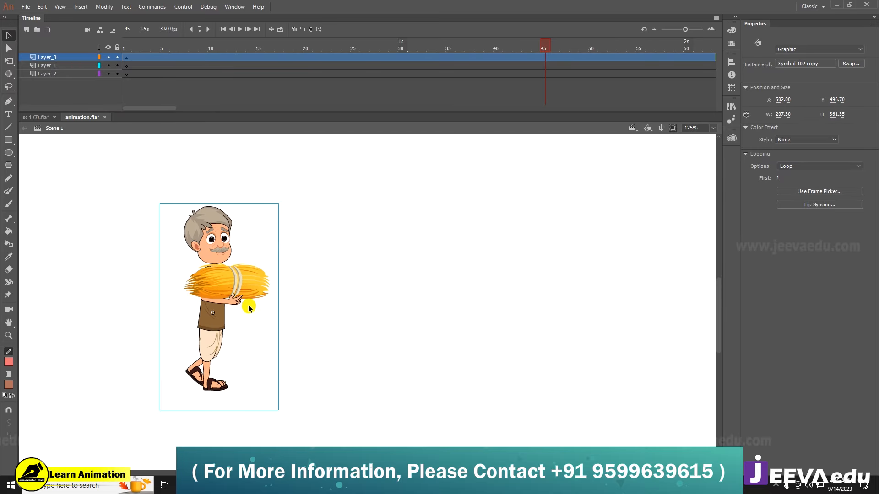
key("ctrl+b")
left_click(288, 326)
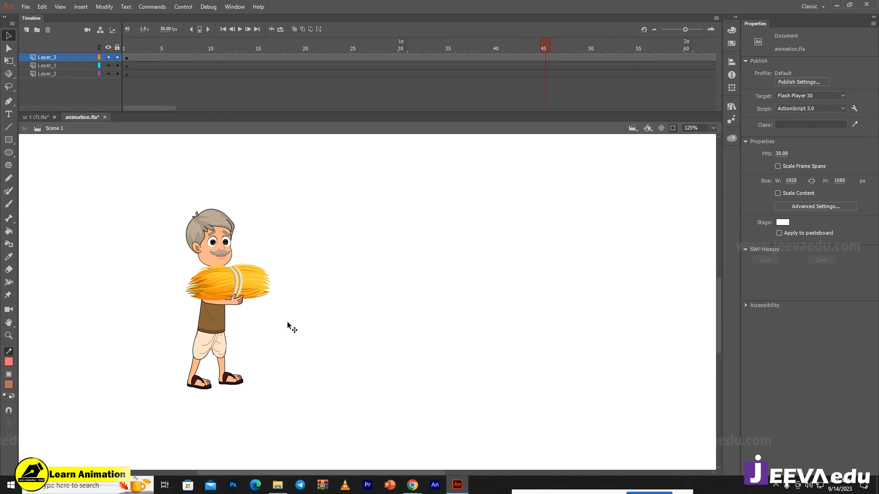
- Delete the hay bundle from inside the farmer's near-arm symbol and return to Scene 1
left_click(246, 283)
double_click(247, 283)
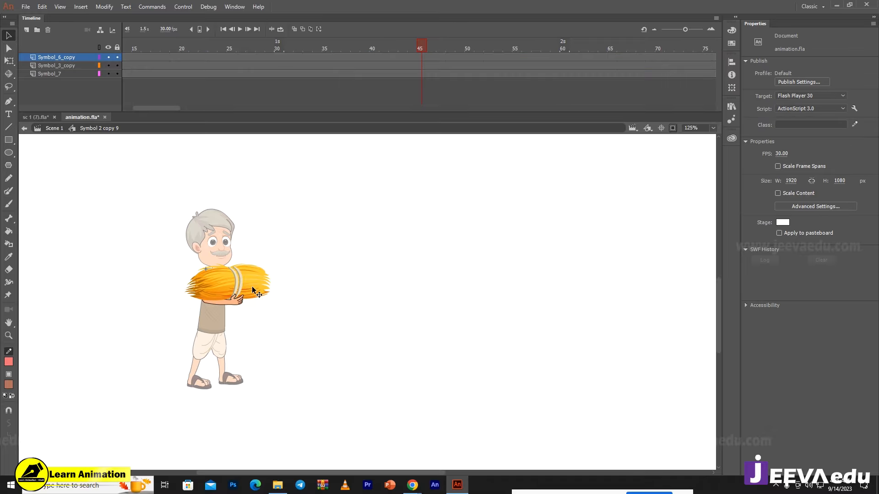
left_click(247, 283)
key("Delete")
double_click(279, 324)
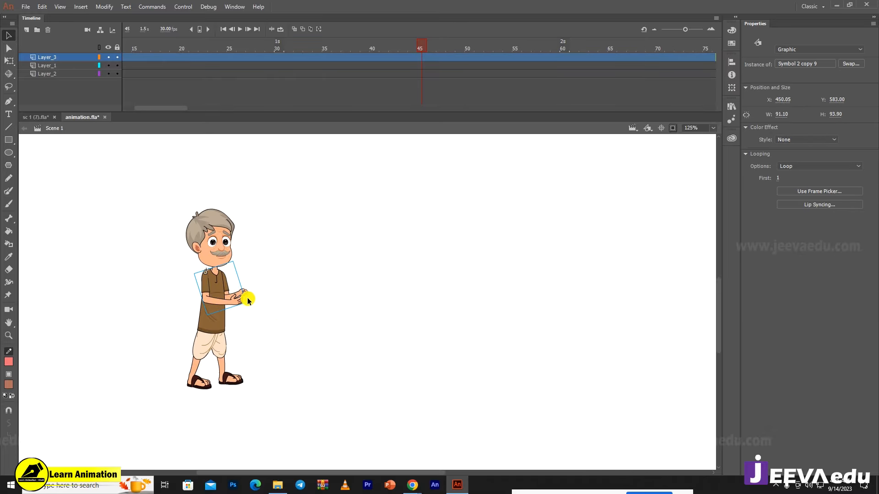
double_click(242, 300)
left_click(245, 298)
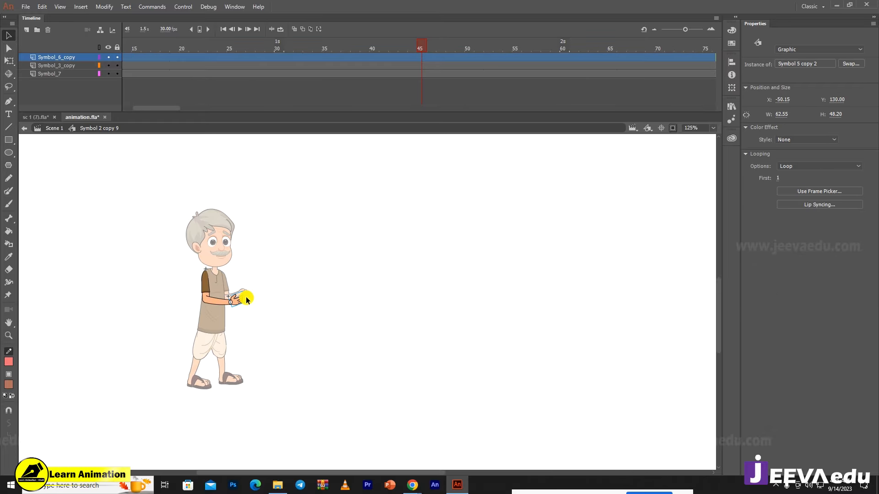
key("q")
double_click(262, 323)
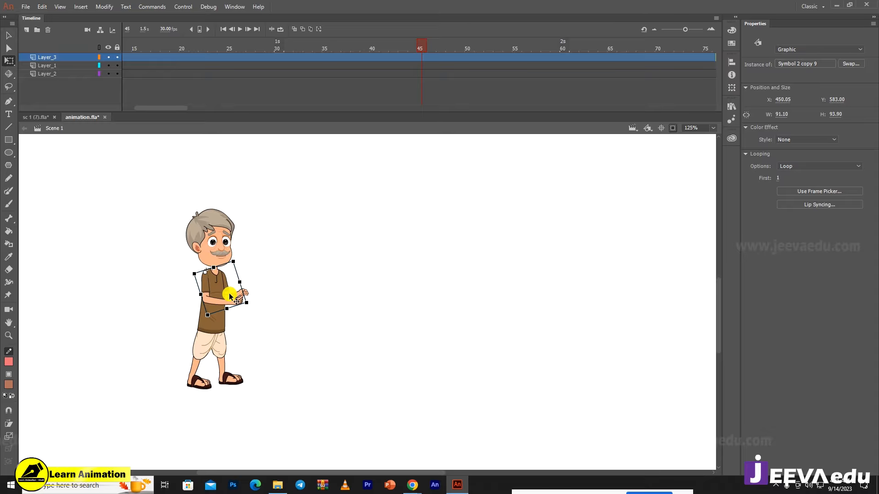
- Enter the farmer's near-arm symbol and rotate the forearm and hand together downward about the elbow
left_click(238, 299, "ctrl")
left_click(284, 303, "ctrl")
key("v")
left_click_drag(451, 321, 192, 304)
double_click(222, 296)
left_click(240, 306)
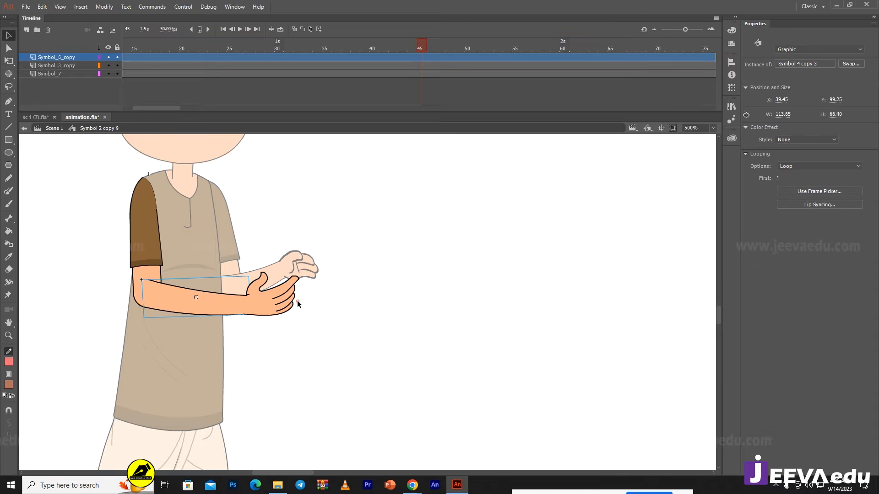
left_click(278, 301, "shift")
left_click_drag(279, 306, 269, 254)
key("ctrl+z")
key("q")
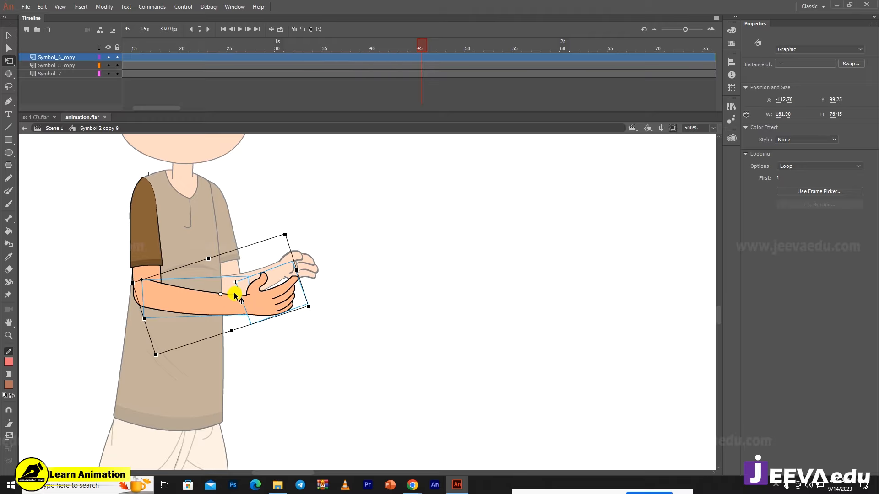
left_click_drag(139, 295, 143, 307)
left_click_drag(290, 229, 250, 316)
- Set the near forearm and hand's pivot at the elbow and rotate them further until the arm hangs beside the shirt
key("z")
left_click(197, 297)
key("v")
key("z")
left_click(266, 316, "alt")
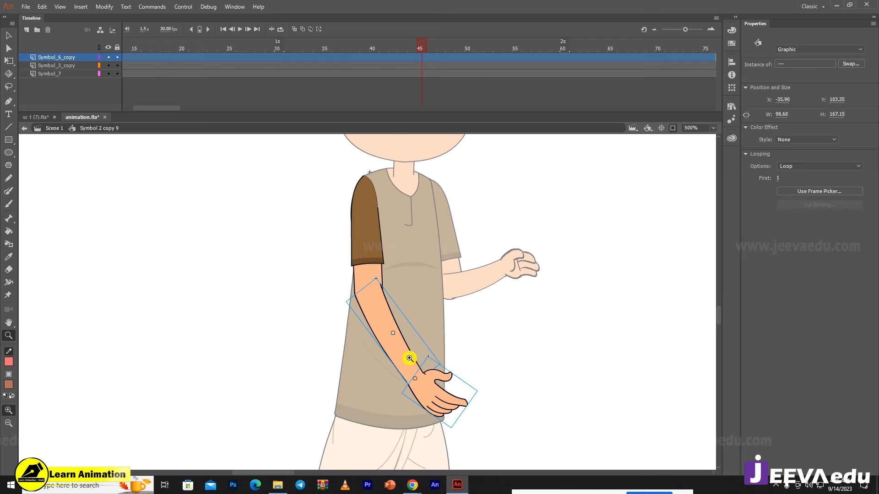
key("q")
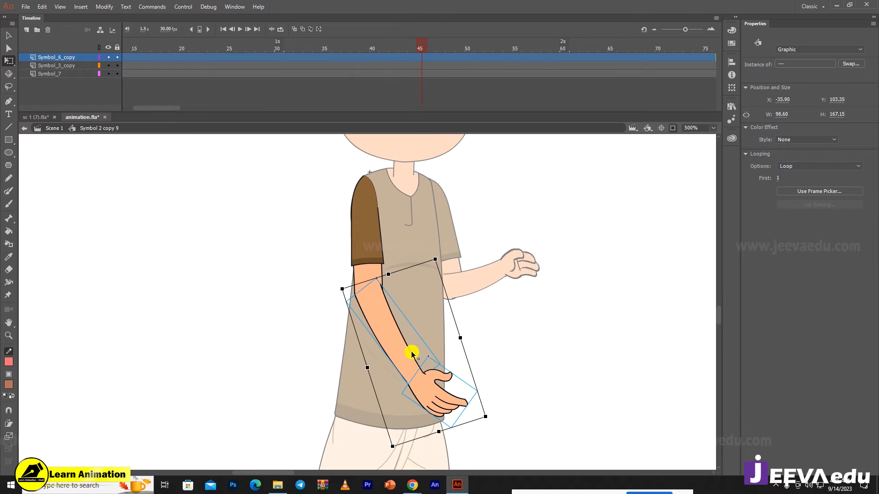
left_click_drag(412, 354, 376, 326)
left_click_drag(356, 297, 357, 296)
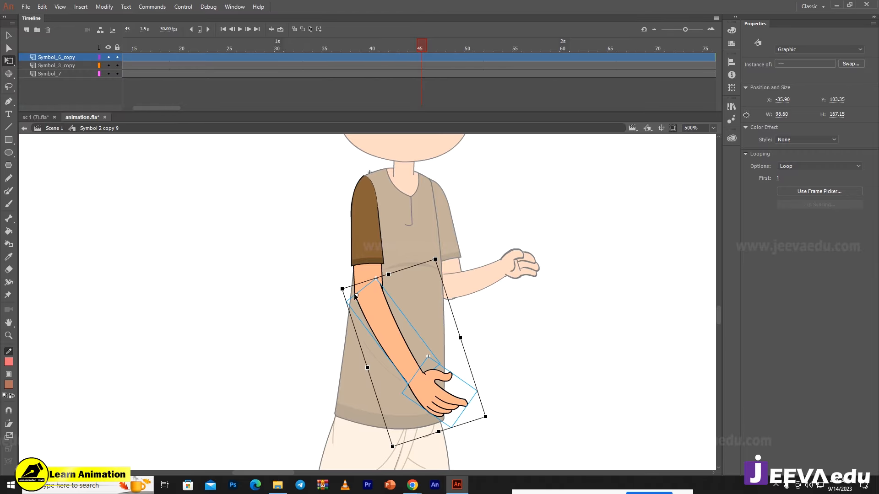
left_click_drag(495, 417, 455, 434)
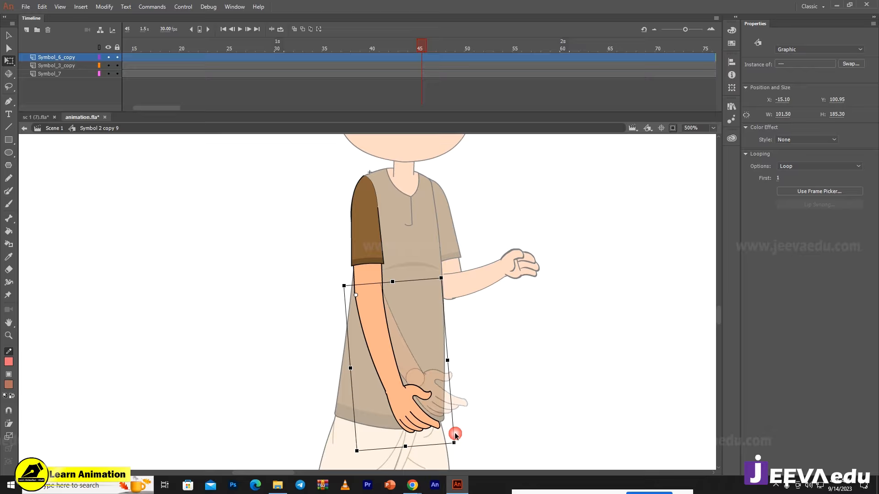
- Enter the far arm's nested forearm symbol and rotate the forearm and hand downward about the elbow
double_click(486, 280)
double_click(488, 280)
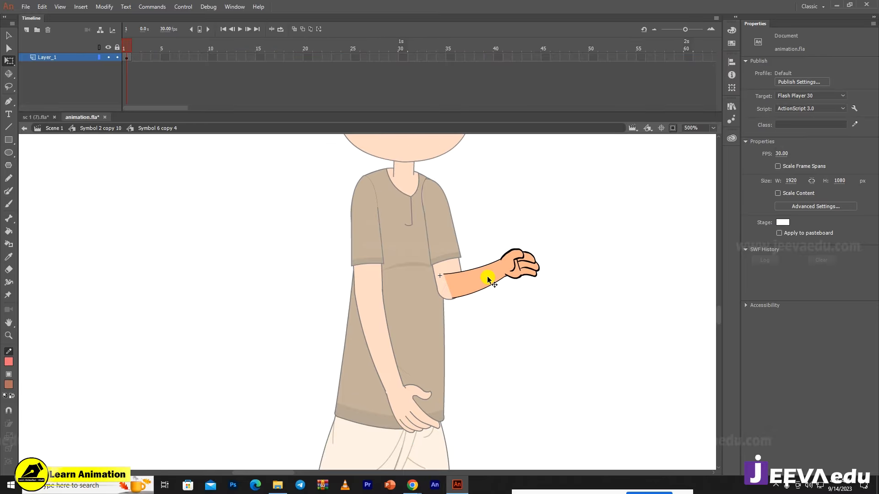
left_click(481, 279)
left_click_drag(568, 230, 456, 336)
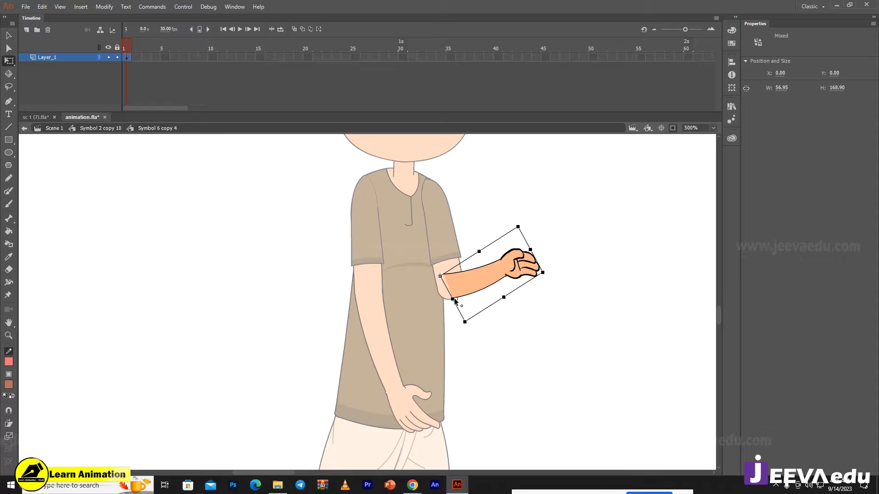
left_click_drag(522, 223, 518, 336)
left_click(489, 323, "ctrl")
- Move the far forearm and hand so they join the upper arm neatly at the elbow
key("v")
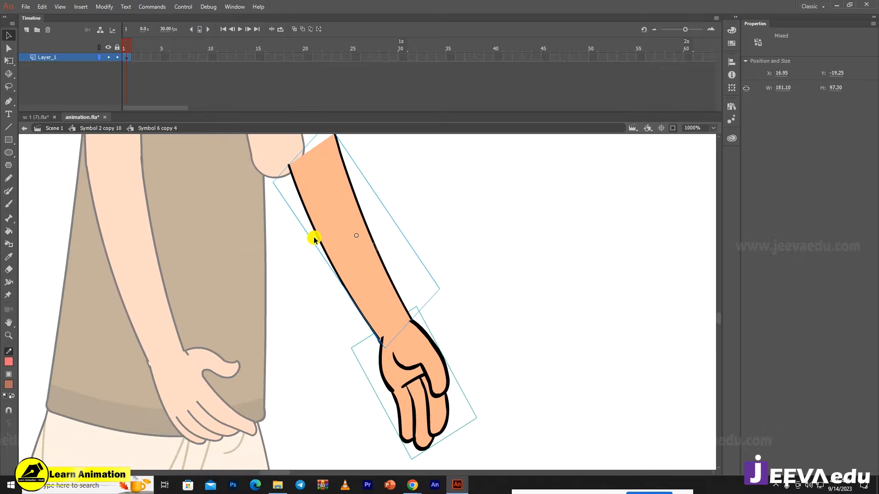
left_click_drag(313, 191, 279, 188)
key("z")
left_click(286, 197, "alt")
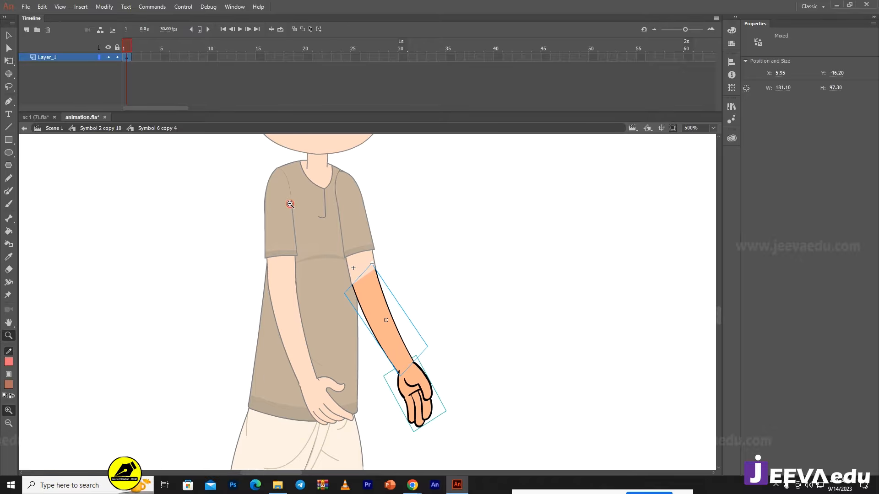
key("q")
left_click(419, 409)
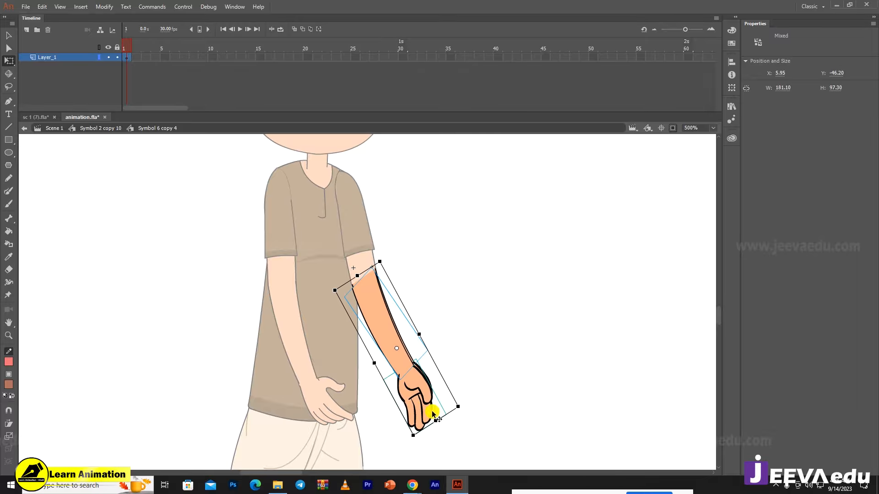
left_click_drag(437, 417, 430, 407)
- Return to Scene 1 and rotate the whole far arm about the shoulder so it hangs down behind the body
double_click(455, 339)
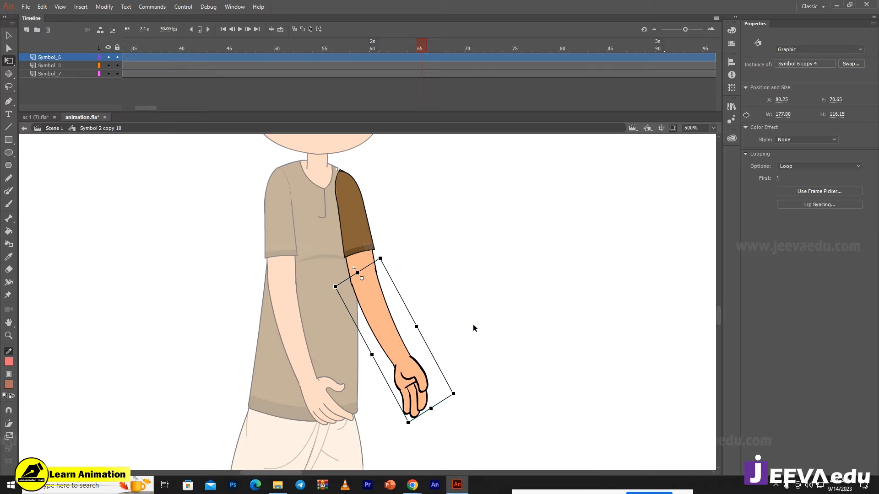
left_click(474, 337)
left_click(450, 393)
double_click(450, 392)
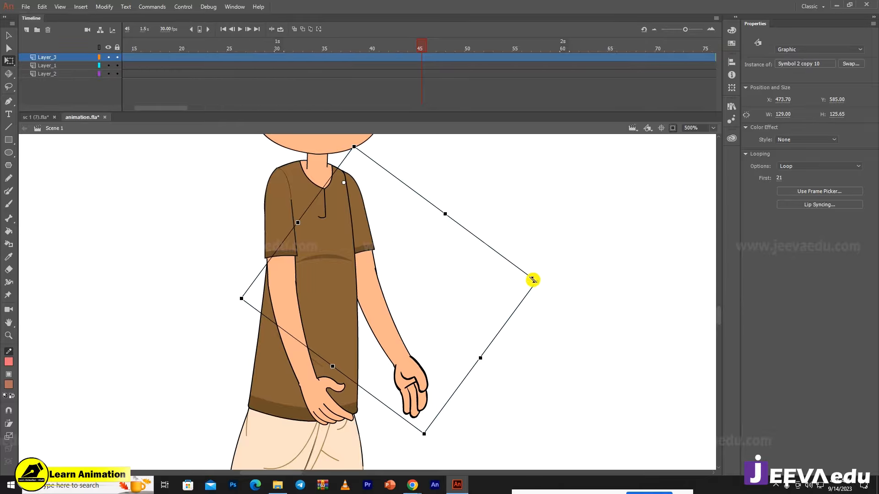
left_click_drag(545, 281, 513, 324)
key("ctrl+space")
left_click(462, 335, "ctrl+alt")
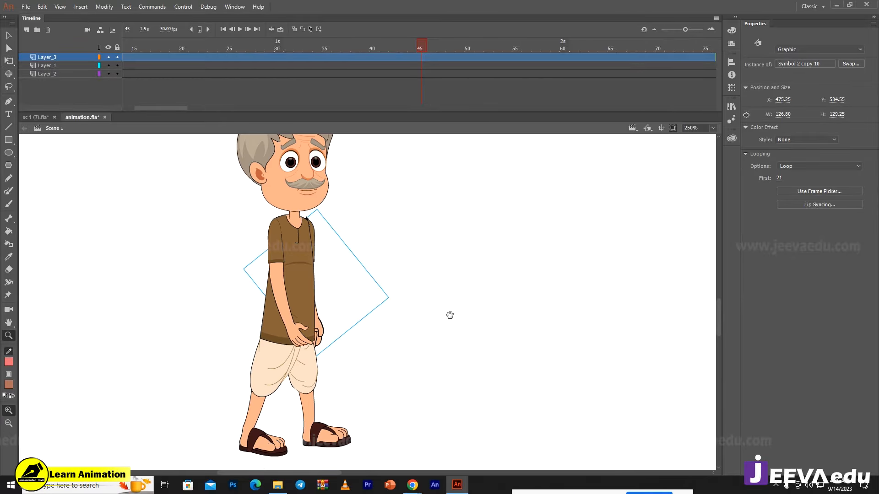
- Nudge the far arm slightly down and inward so its sleeve lines up with the farmer's shoulder
left_click_drag(450, 315, 450, 334)
left_click(281, 272)
key("v")
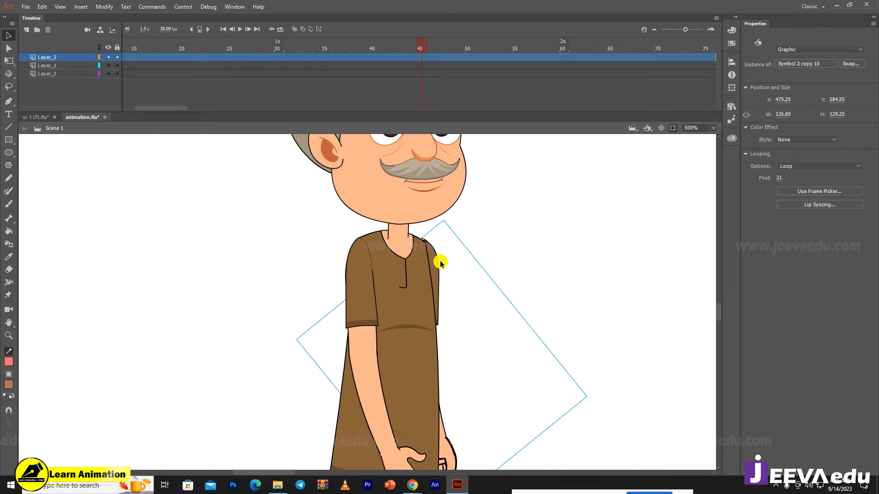
left_click_drag(439, 263, 437, 264)
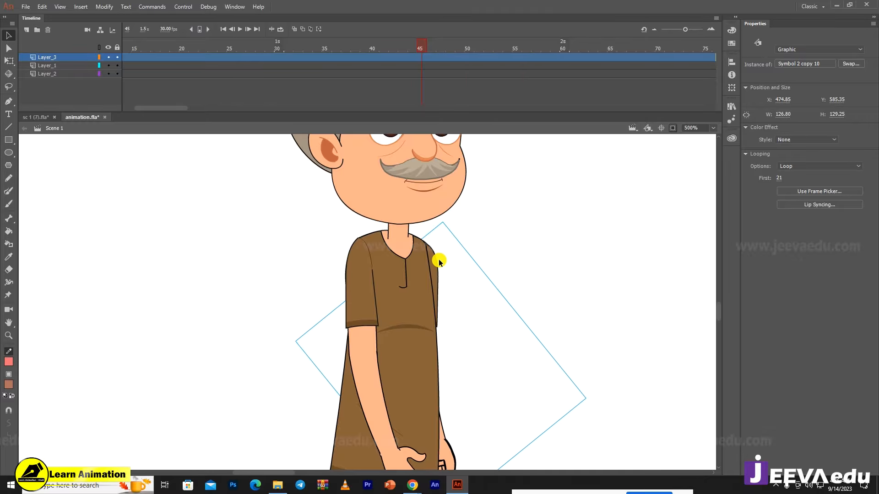
- Rotate the farmer's near arm slightly forward and his far arm slightly backward about the shoulders
key("ctrl+minus")
key("ctrl+minus")
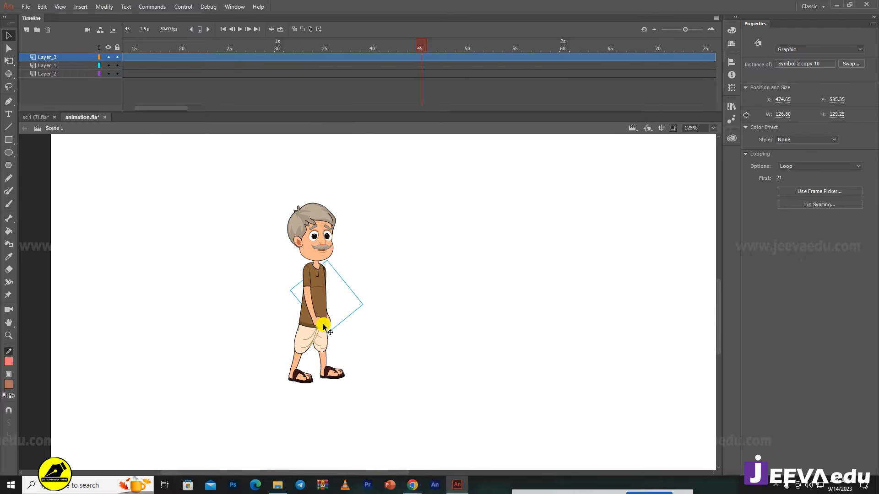
left_click(320, 324)
key("q")
left_click_drag(333, 330, 338, 328)
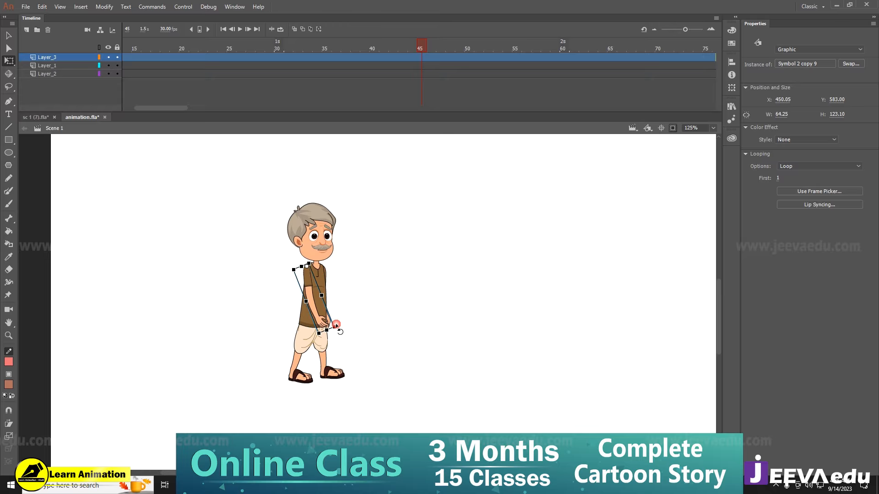
key("v")
left_click(337, 332)
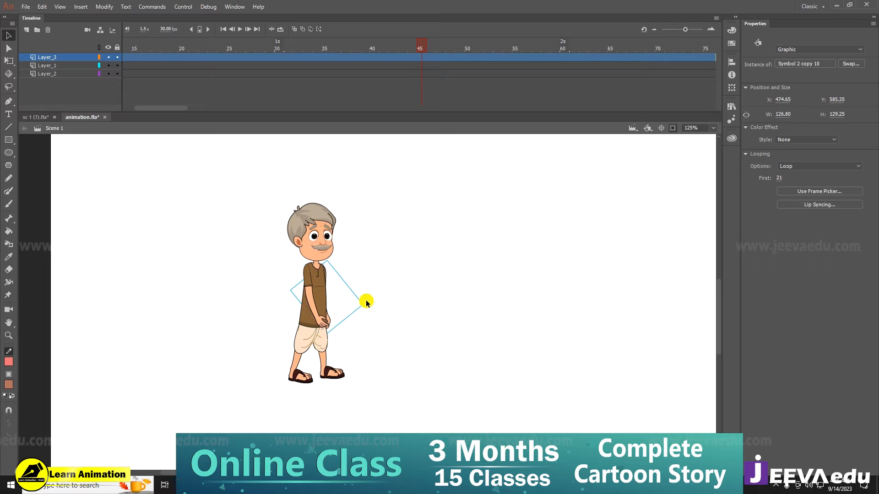
left_click_drag(369, 302, 359, 308)
- Select all of the farmer's body parts and convert them into a single graphic symbol
key("ctrl+minus")
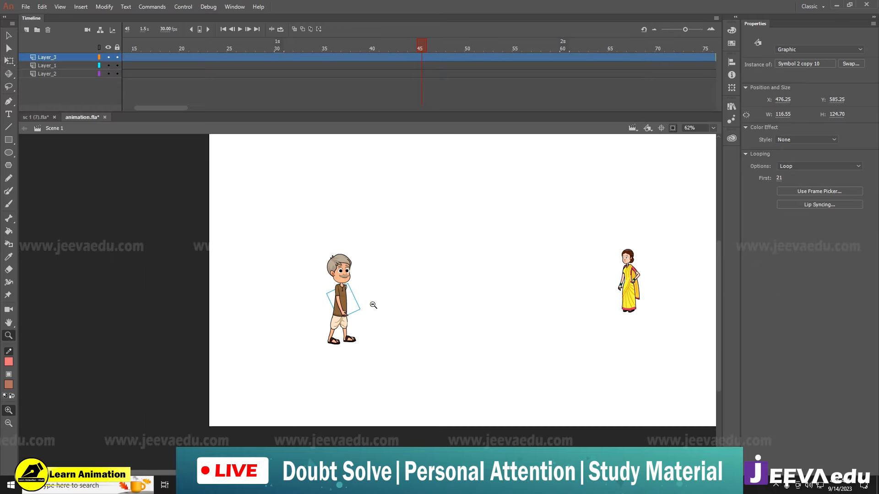
left_click(407, 336)
key("ctrl+minus")
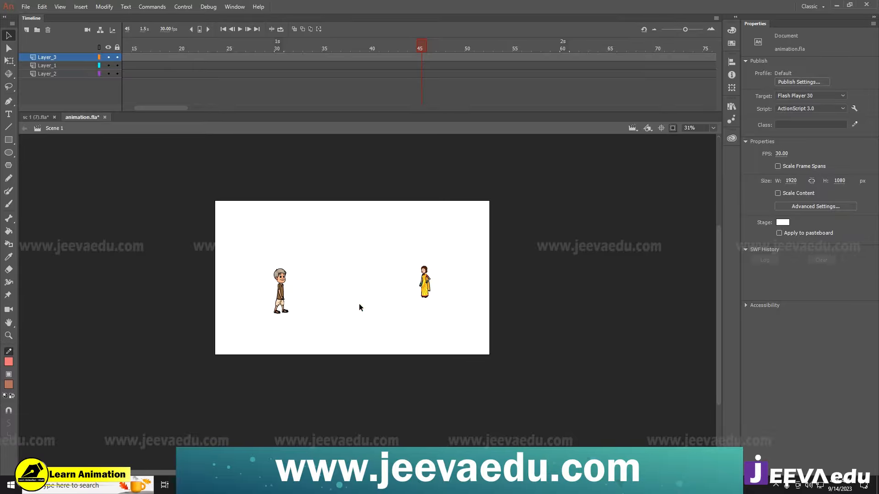
left_click_drag(252, 247, 300, 325)
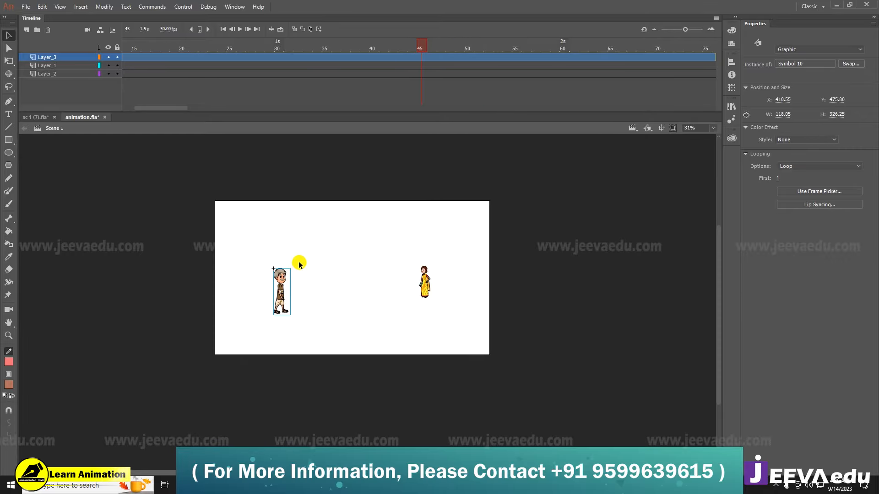
- Enlarge the farmer symbol to roughly four times its size and reposition it so his head and torso fill the stage height
key("q")
left_click_drag(290, 269, 336, 190)
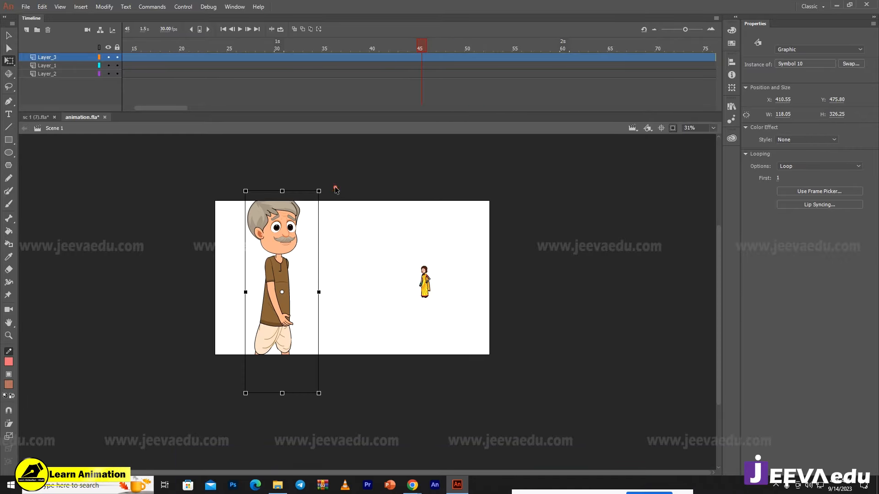
left_click_drag(290, 233, 312, 258)
- Enter the farmer symbol and distribute its body parts to separate layers
double_click(312, 258)
right_click(308, 259)
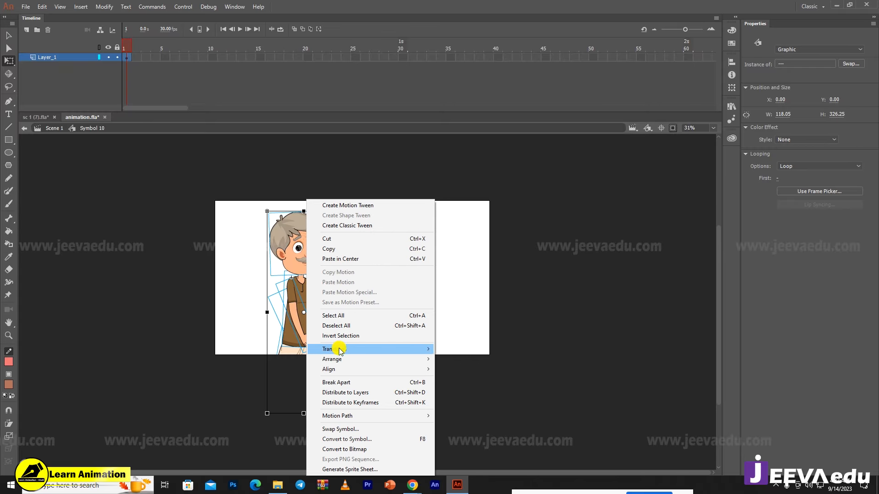
left_click(347, 392)
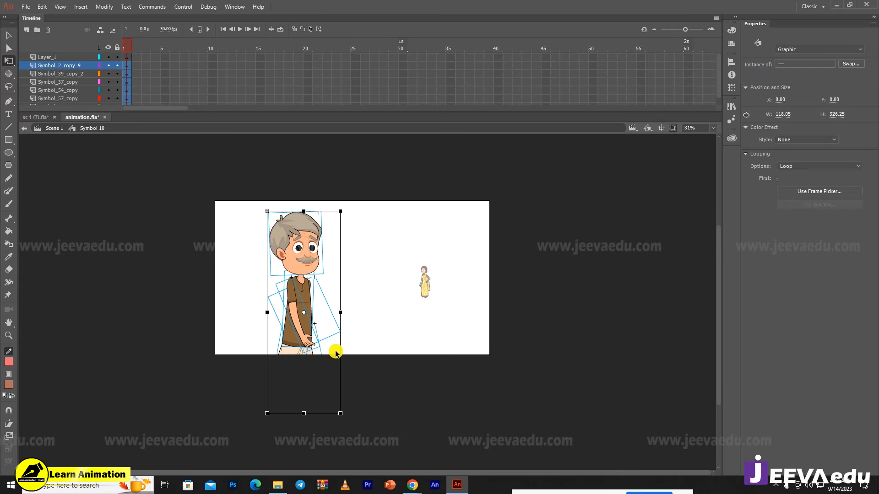
- Extend all of the body-part layers to frame 25
left_click_drag(155, 59, 224, 124)
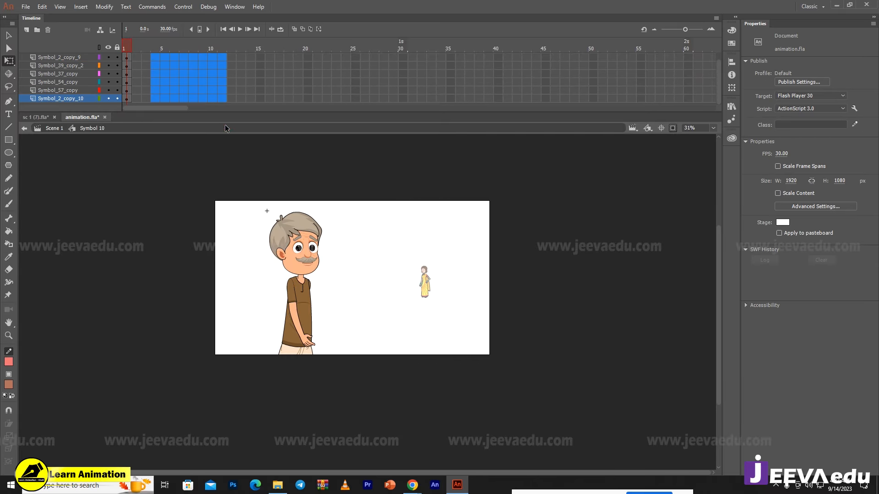
left_click_drag(357, 64, 356, 117)
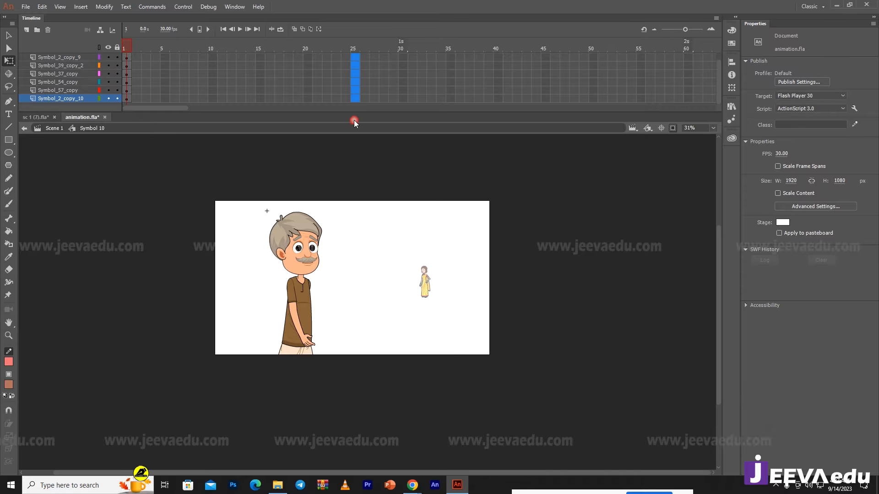
key("F5")
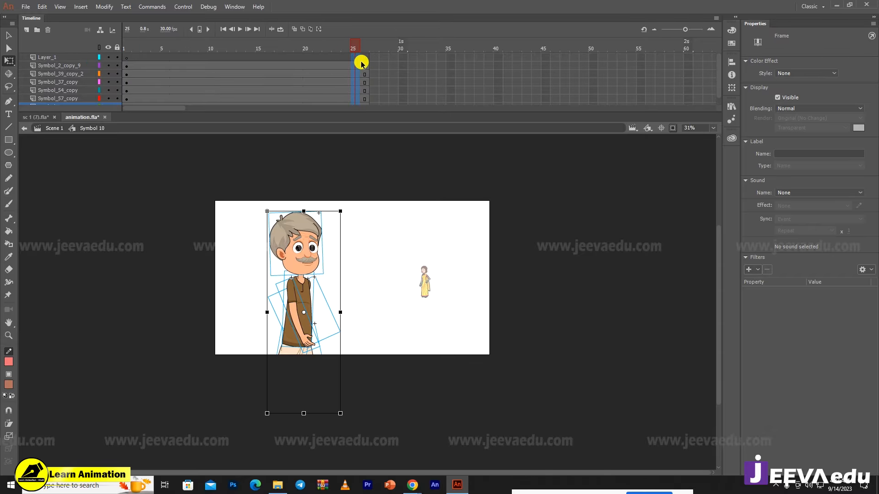
key("shift+F5")
key("shift+F5")
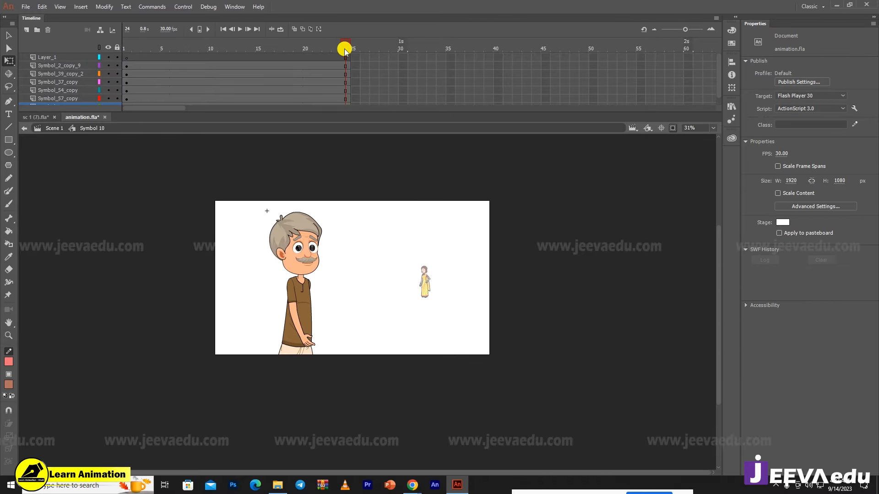
key("F5")
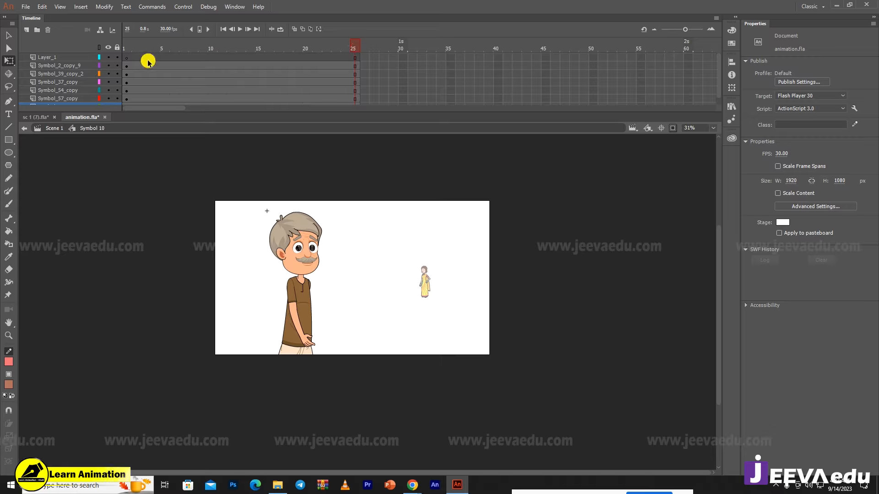
- Delete the empty Layer_1, then return to Scene 1 and reopen the farmer symbol for editing
left_click(62, 56)
left_click(47, 30)
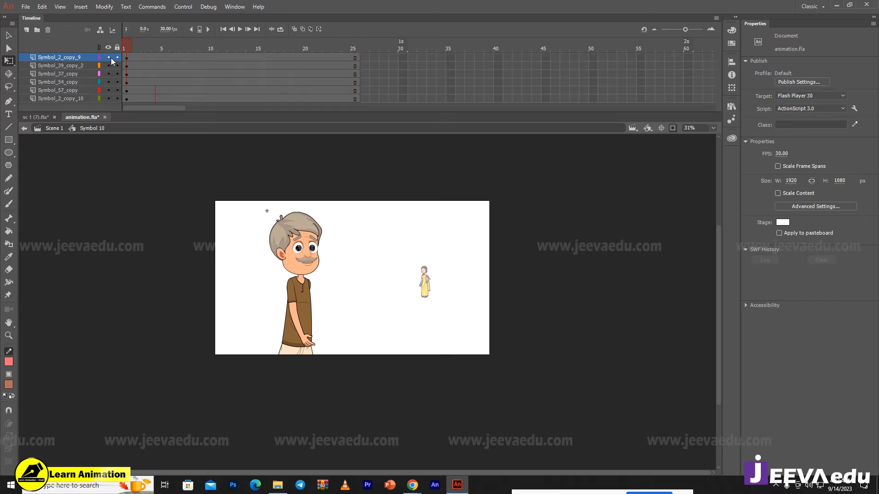
left_click(333, 326)
double_click(347, 238)
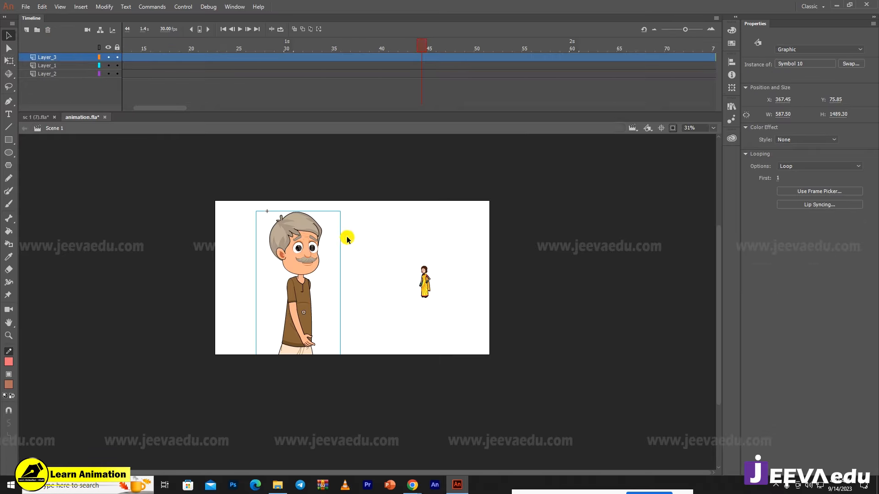
left_click(305, 269)
double_click(306, 272)
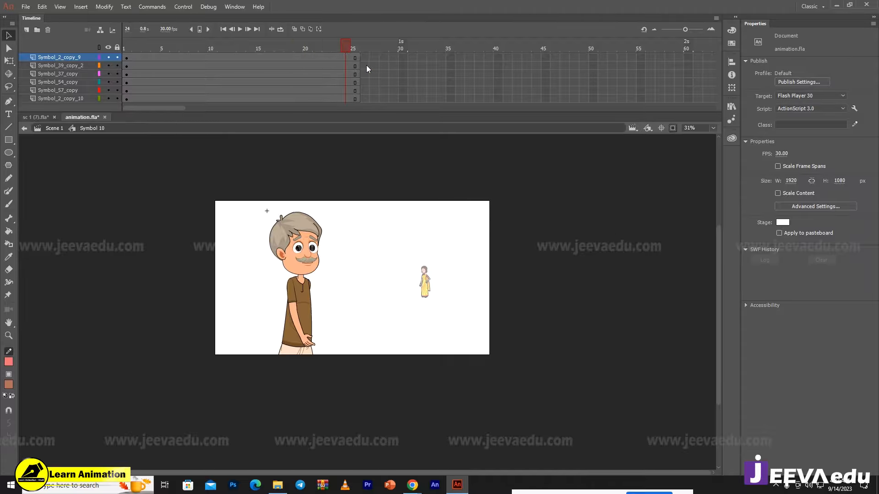
- Rotate the near arm slightly further forward about the shoulder in the farmer symbol's starting pose
left_click(308, 342)
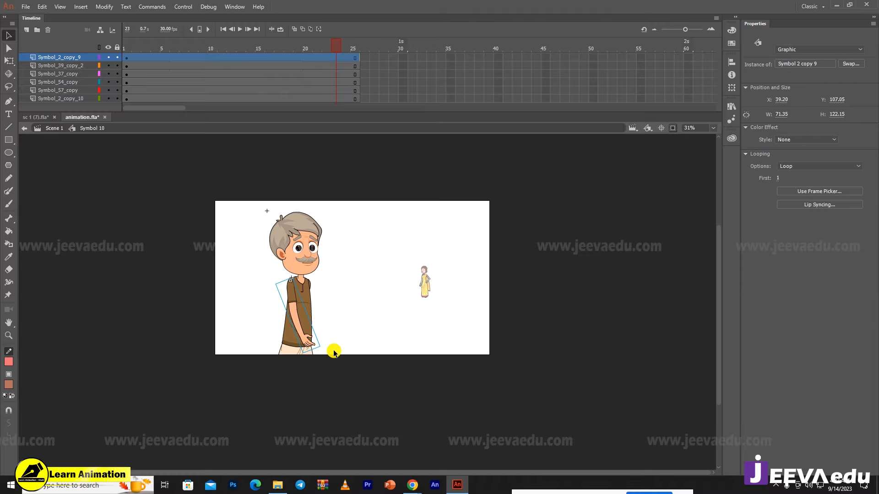
key("q")
left_click_drag(329, 351, 331, 352)
left_click(341, 350)
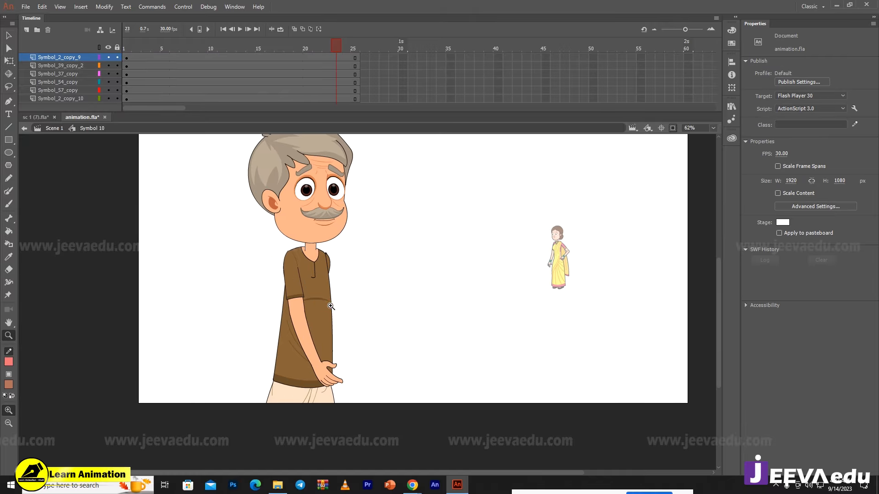
left_click(338, 280, "alt")
key("v")
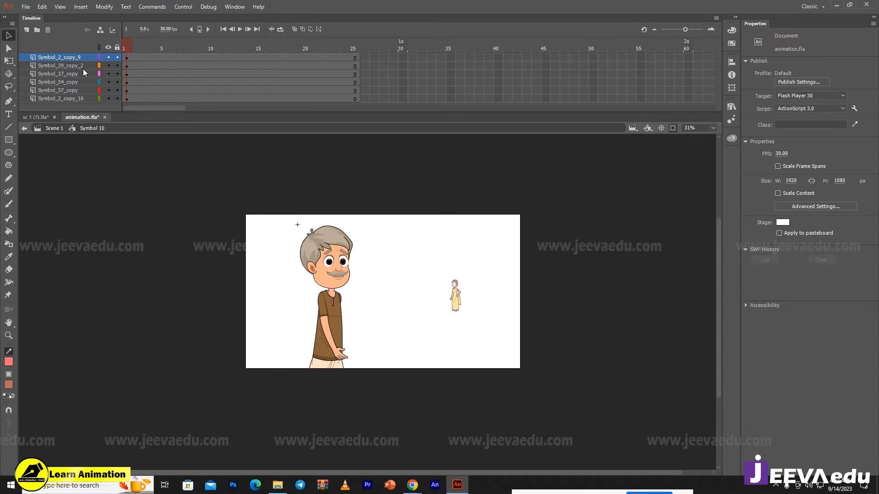
- Insert keyframes at frames 13 and 25 on every body-part layer of the farmer symbol
left_click(240, 59)
left_click(240, 76)
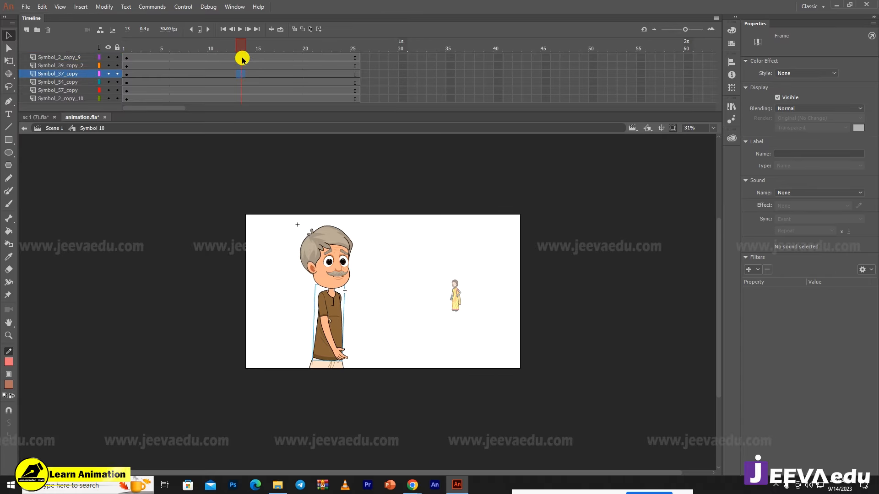
left_click(241, 57)
left_click(332, 275)
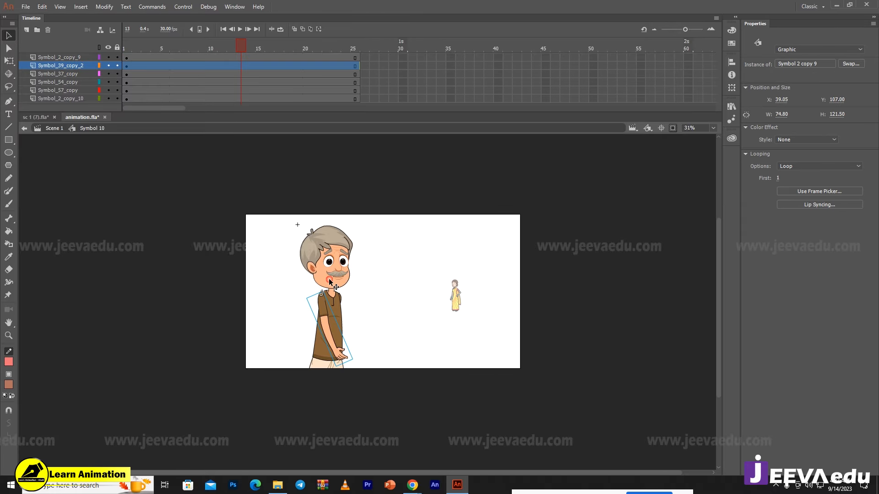
left_click(243, 98)
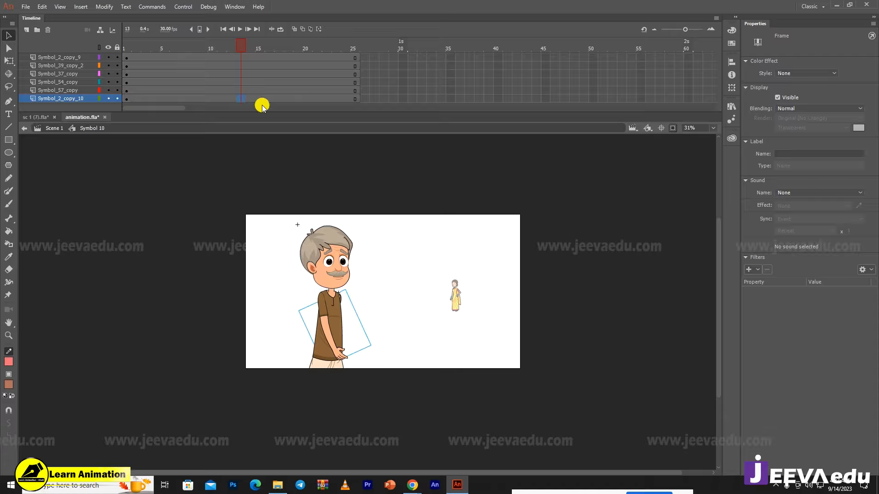
left_click(325, 270)
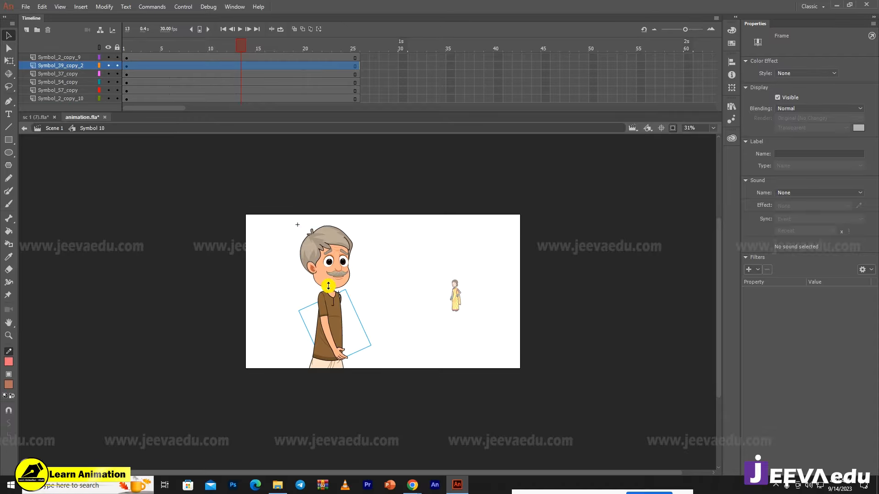
key("q")
left_click(238, 97)
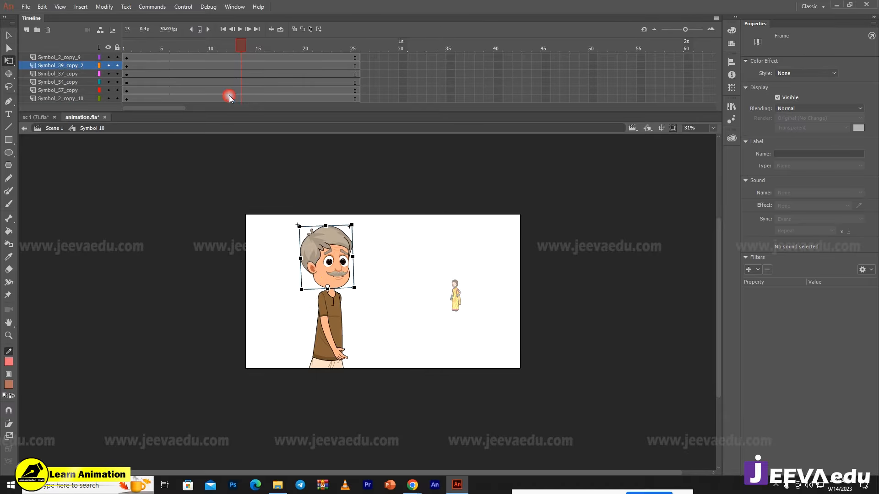
left_click(239, 57)
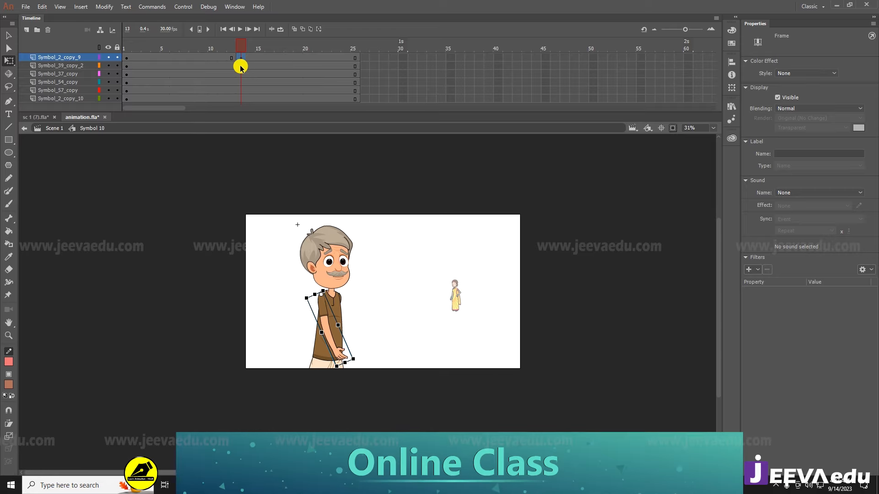
left_click_drag(239, 65, 238, 113)
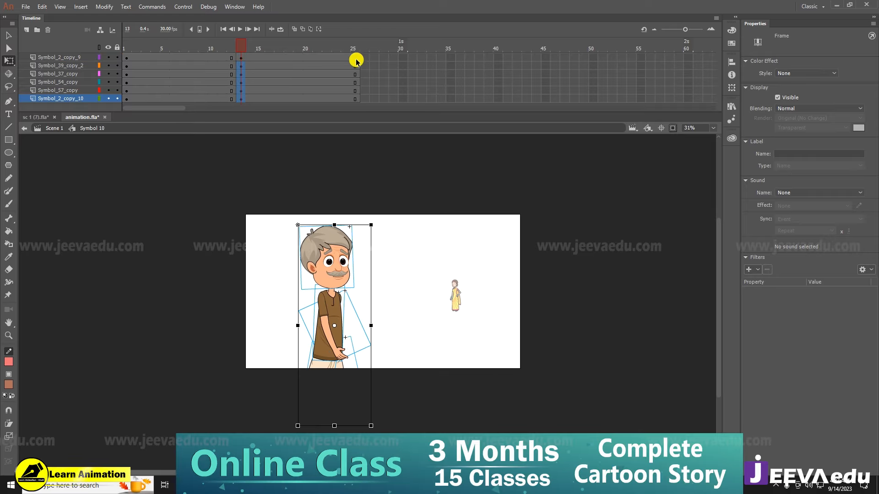
left_click_drag(357, 60, 356, 119)
key("F6")
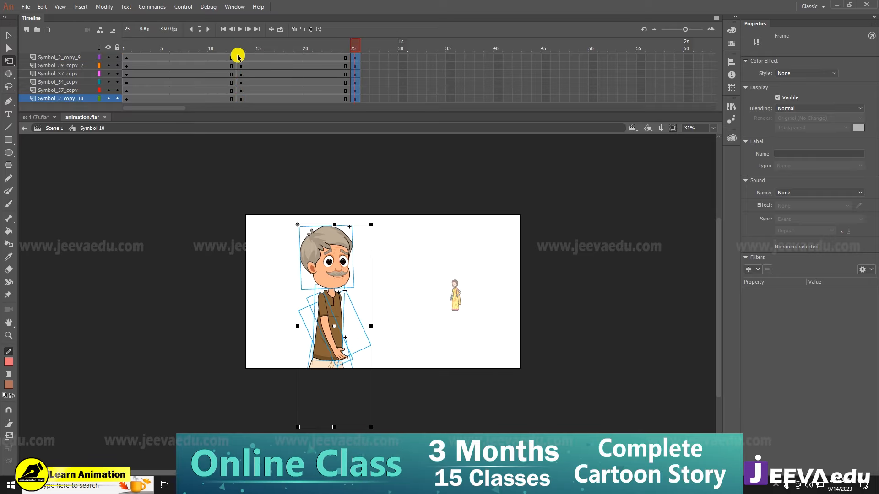
- At frame 13, rotate the near arm backward about the shoulder so it hangs beside the back of the shirt
left_click(238, 57)
key("v")
left_click(400, 328)
left_click_drag(286, 217, 346, 317)
left_click(336, 354)
key("q")
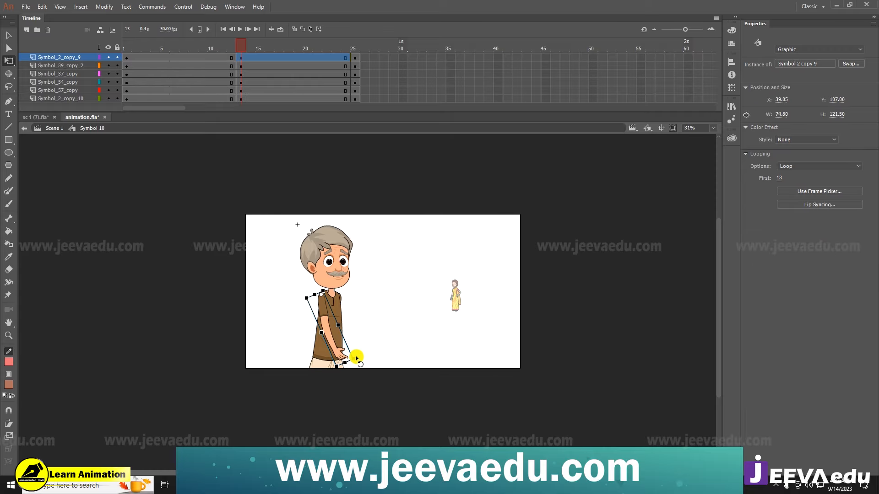
left_click_drag(353, 365, 332, 365)
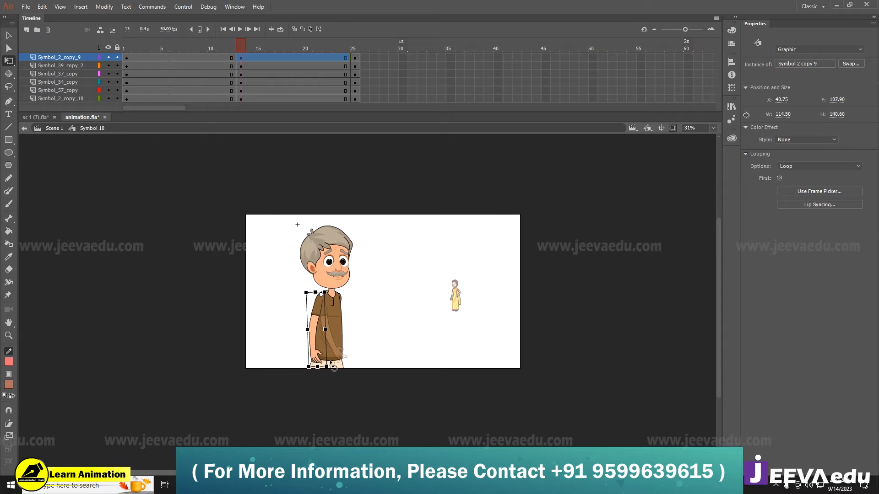
left_click(369, 334)
- At frame 13, swing the far arm forward about the shoulder so its hand shows in front of the body
key("z")
left_click(354, 325)
key("v")
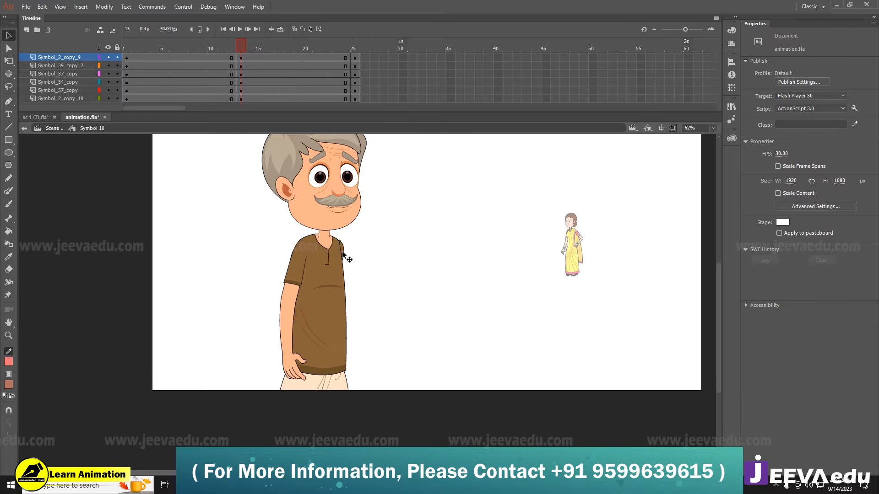
left_click(342, 254)
key("q")
left_click_drag(315, 393, 378, 387)
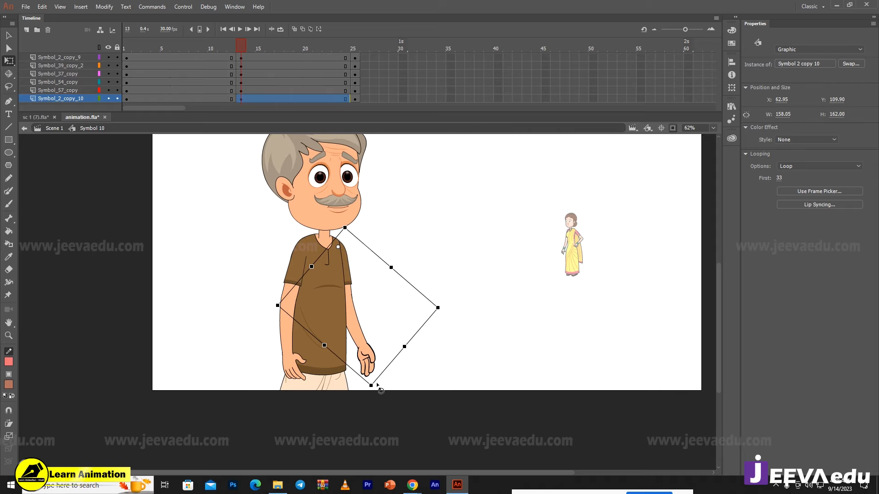
- At frame 13 of the farmer symbol, rotate the near arm slightly further backward about the shoulder
left_click(293, 365)
left_click_drag(313, 386, 323, 392)
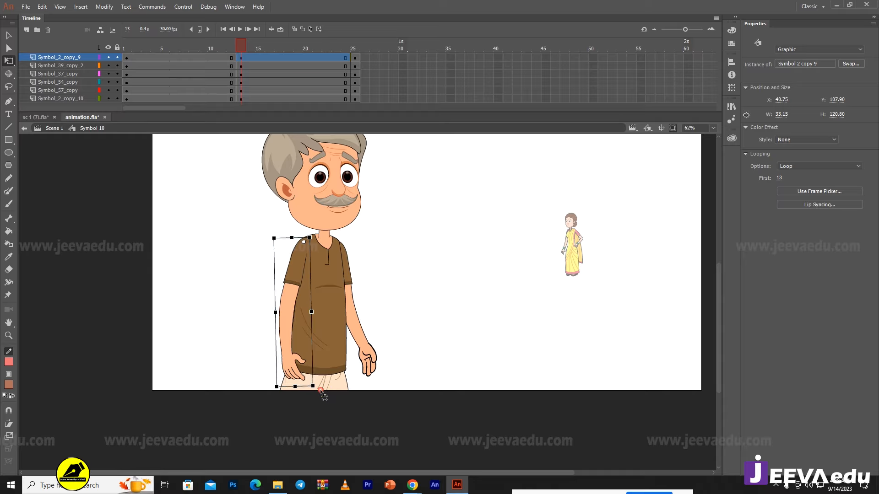
left_click(298, 364)
left_click_drag(240, 44, 243, 84)
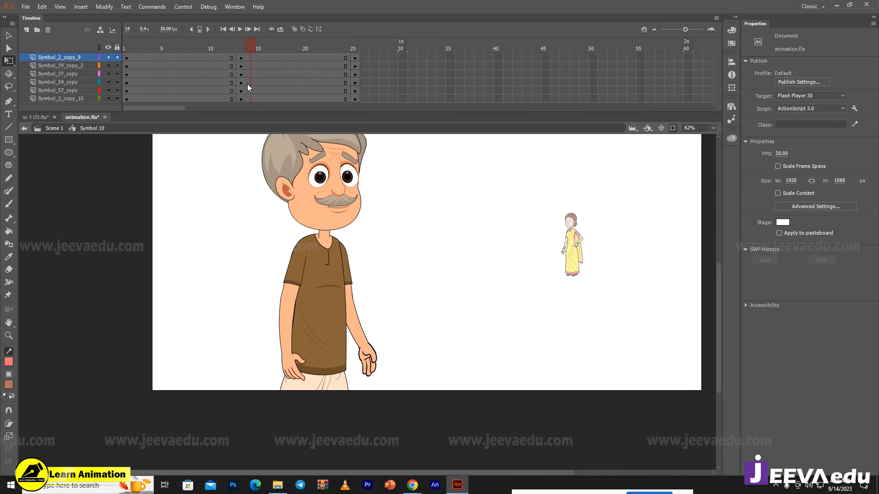
left_click(287, 364)
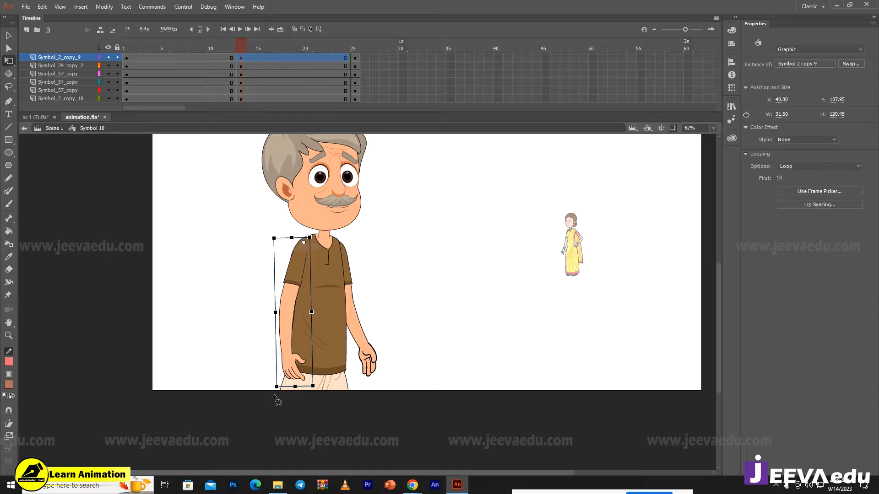
left_click_drag(274, 396, 273, 394)
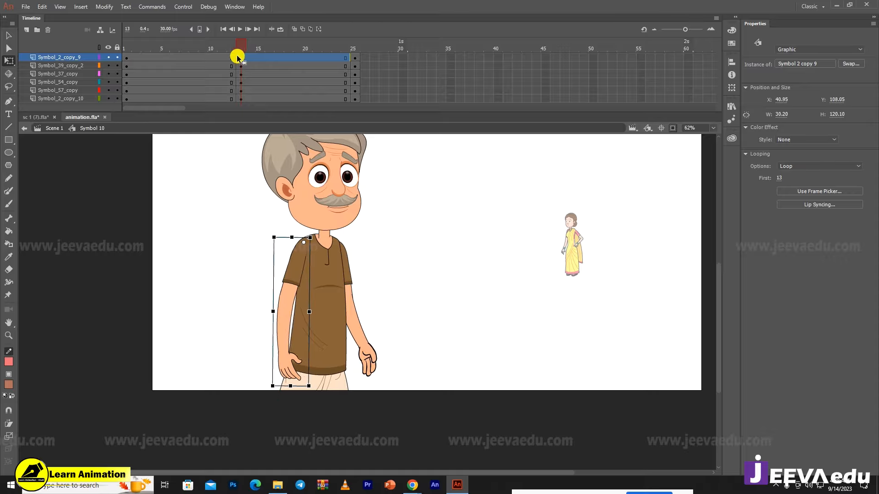
- Create classic tweens between the keyframes on every body-part layer of the farmer symbol
left_click_drag(237, 57, 229, 99)
right_click(249, 78)
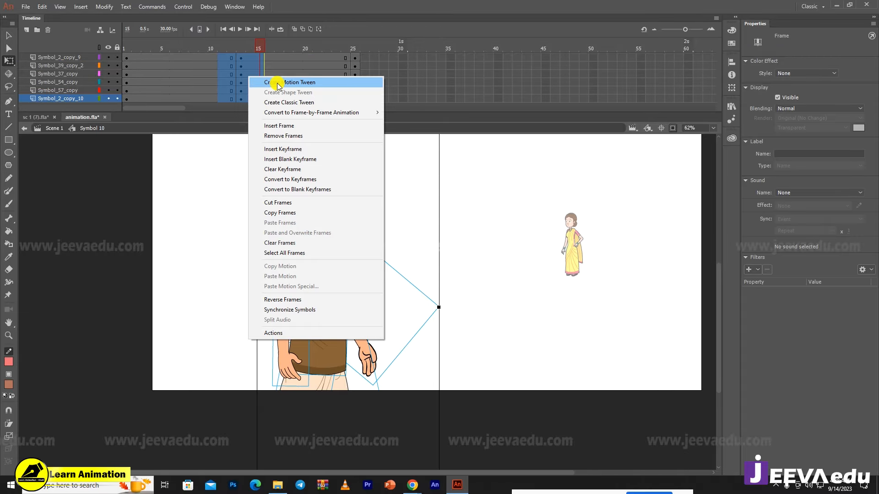
left_click(281, 102)
- Insert keyframes at frame 7 on every body-part layer of the farmer symbol
left_click(178, 48)
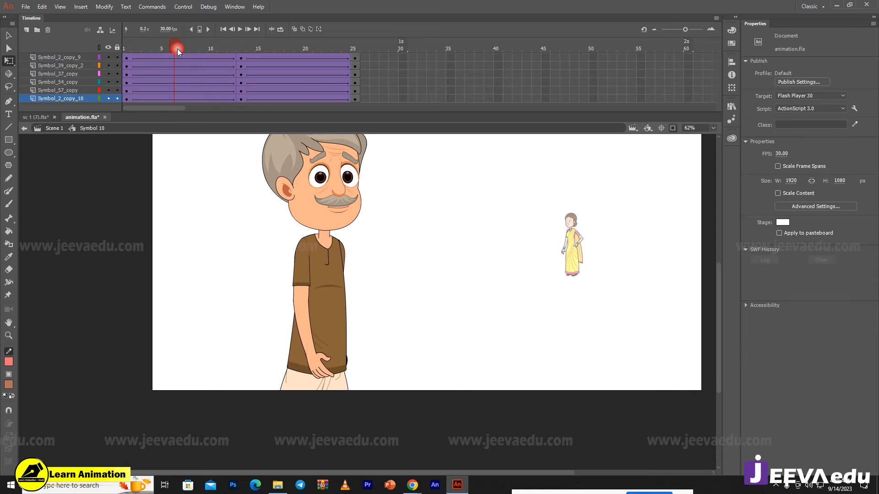
left_click(185, 56)
left_click(183, 73)
left_click_drag(184, 59, 184, 115)
key("F6")
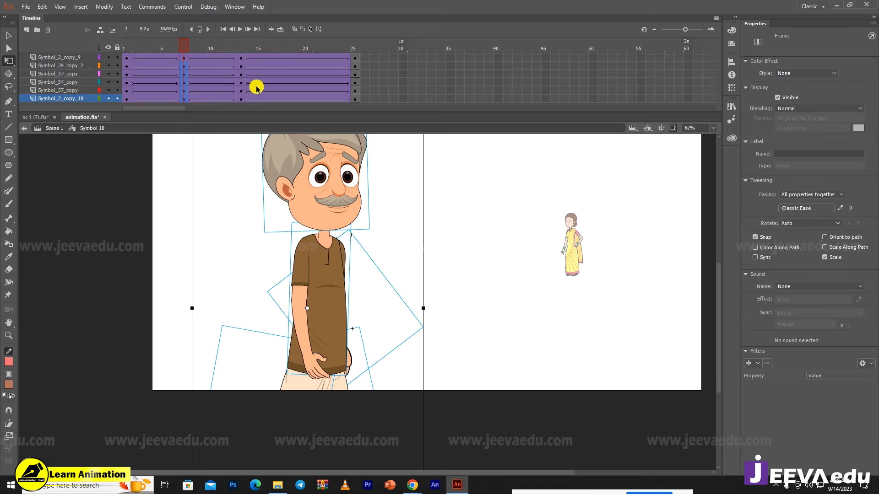
- At frame 7, nudge the whole farmer up slightly and tilt his head a little backward
left_click(358, 284, "ctrl+alt")
key("v")
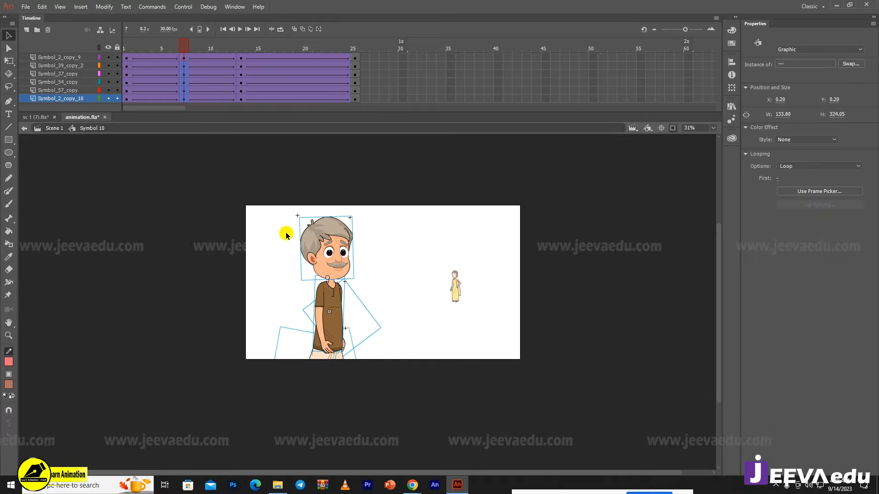
left_click_drag(269, 217, 365, 475)
key("Up")
key("Up")
key("Up")
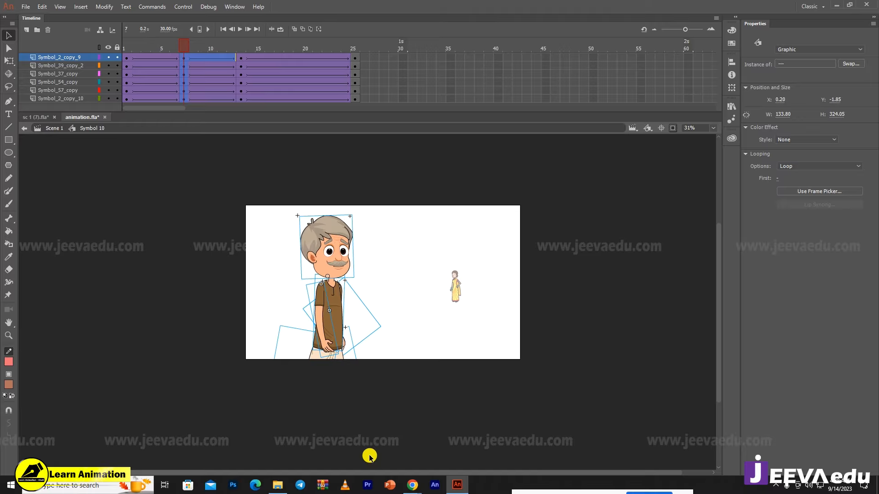
left_click(408, 279)
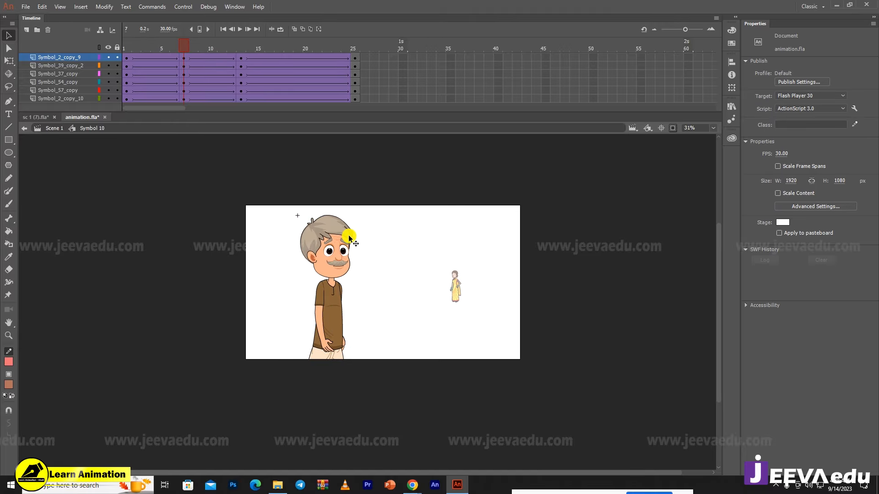
left_click(348, 234)
key("q")
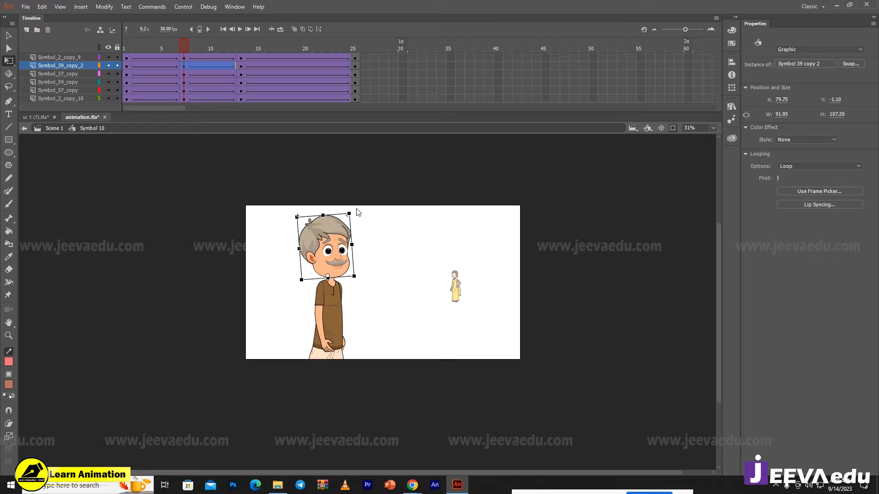
- Insert keyframes at frame 19 on every layer and pose the farmer there slightly raised with his head tilted backward
left_click_drag(299, 57, 306, 128)
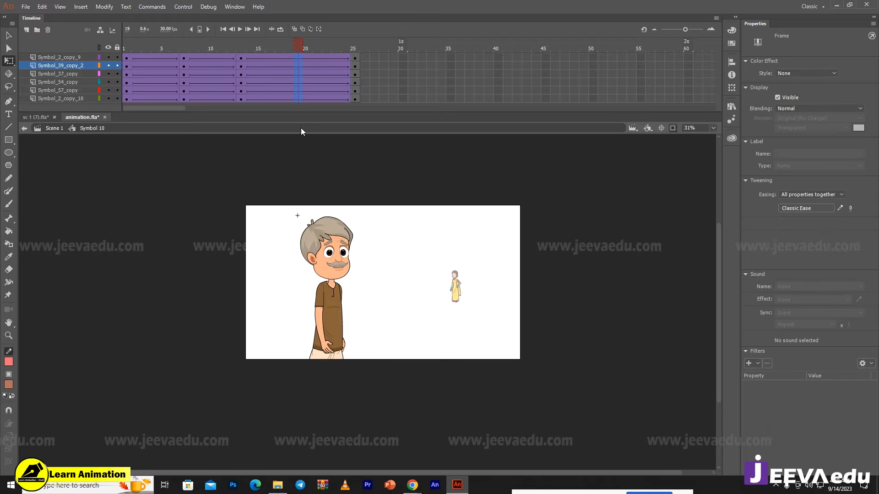
key("F6")
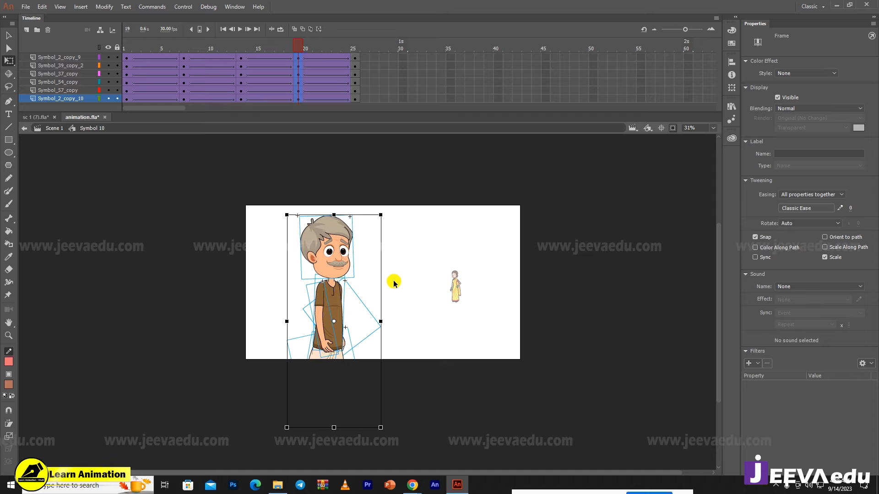
left_click(393, 280)
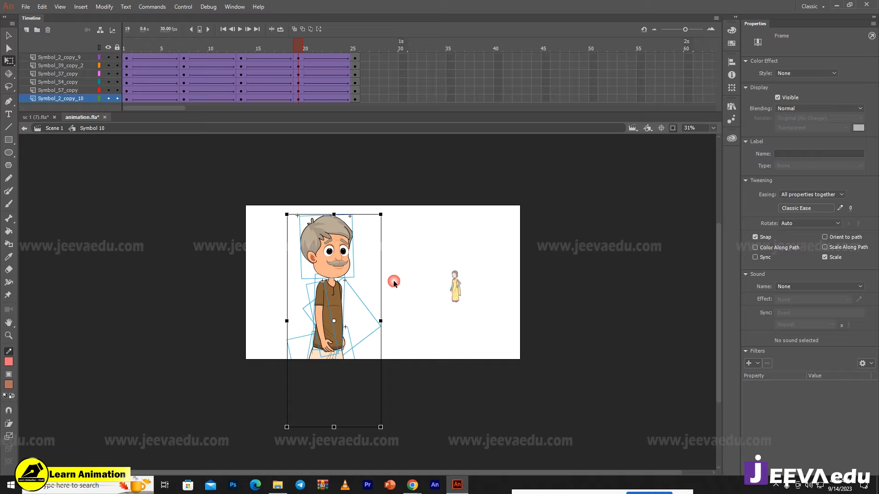
left_click(333, 237)
left_click_drag(359, 212, 359, 211)
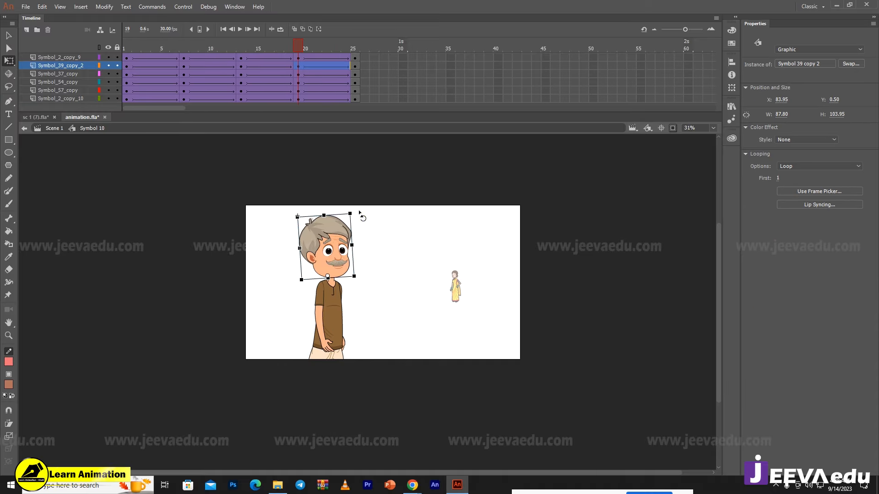
- Return to Scene 1 and play back the farmer's arm swing to check the body's rise and fall
double_click(400, 284)
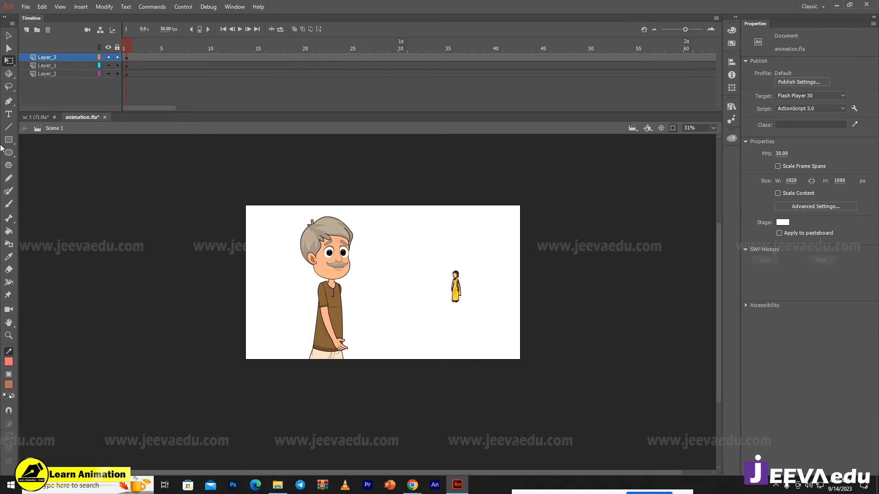
key("Return")
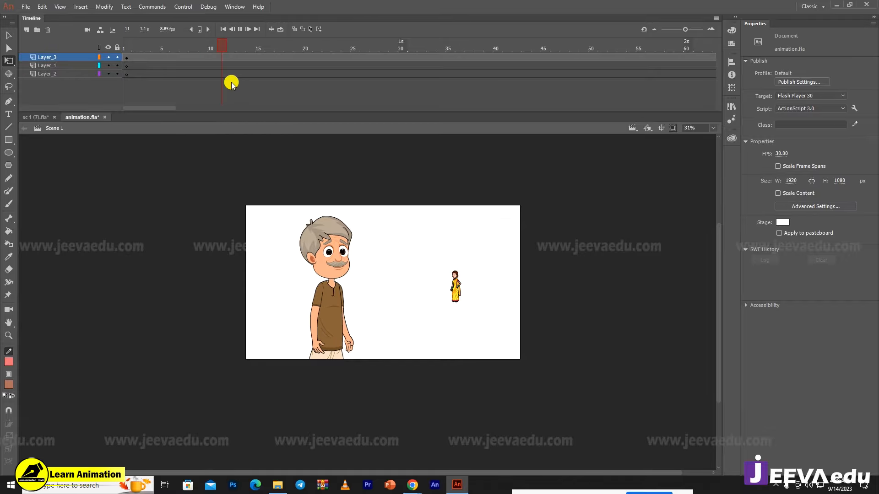
left_click_drag(238, 50, 5, 73)
key("z")
left_click(350, 278)
left_click_drag(352, 304, 304, 292)
key("v")
left_click_drag(130, 48, 320, 96)
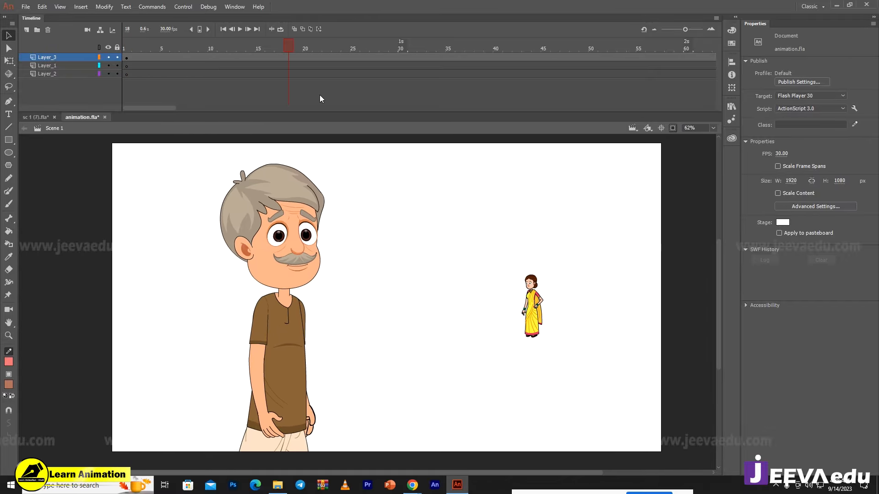
- Reopen the farmer symbol and nudge the whole farmer further up at frame 7
double_click(270, 248)
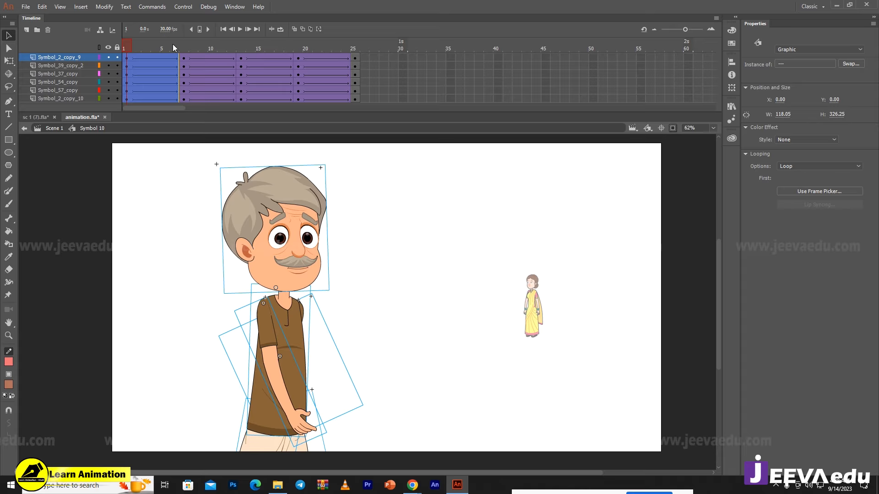
left_click(184, 51)
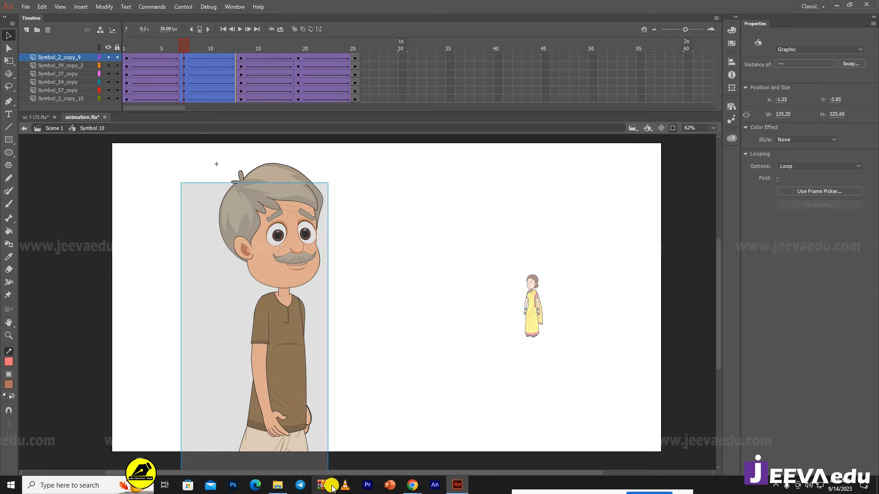
left_click_drag(332, 486, 332, 485)
key("Up")
key("Up")
key("Up")
key("Up")
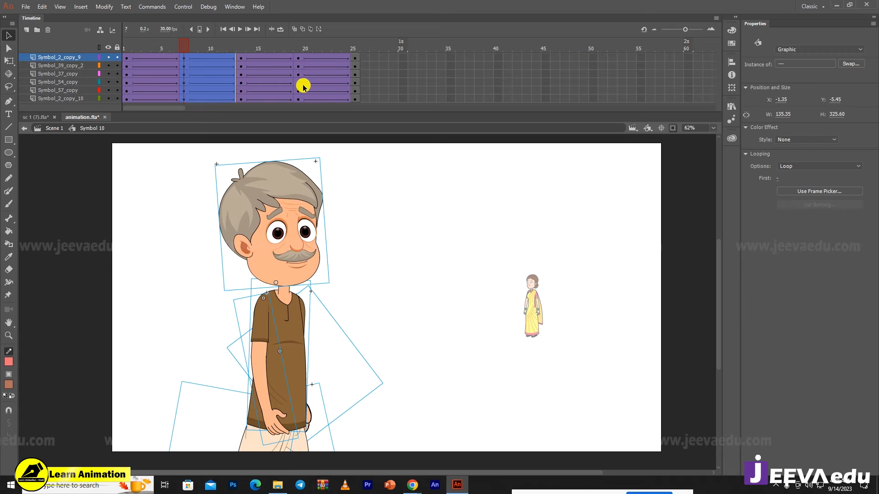
left_click(301, 87)
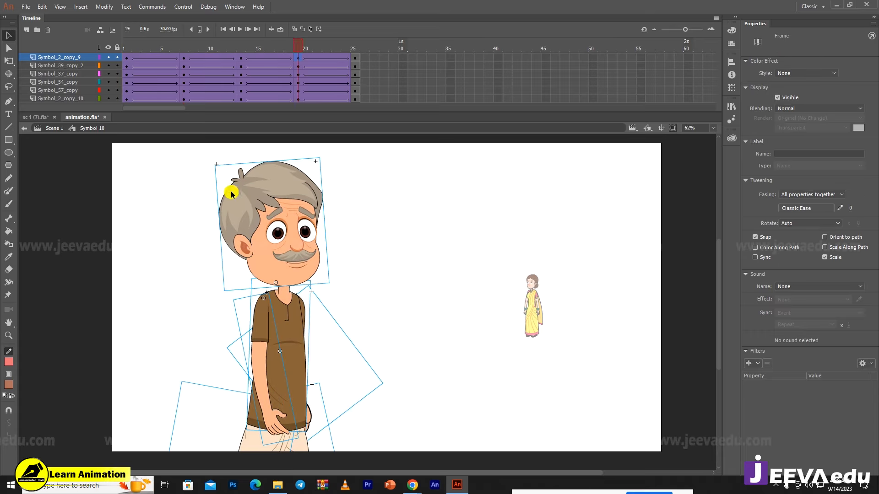
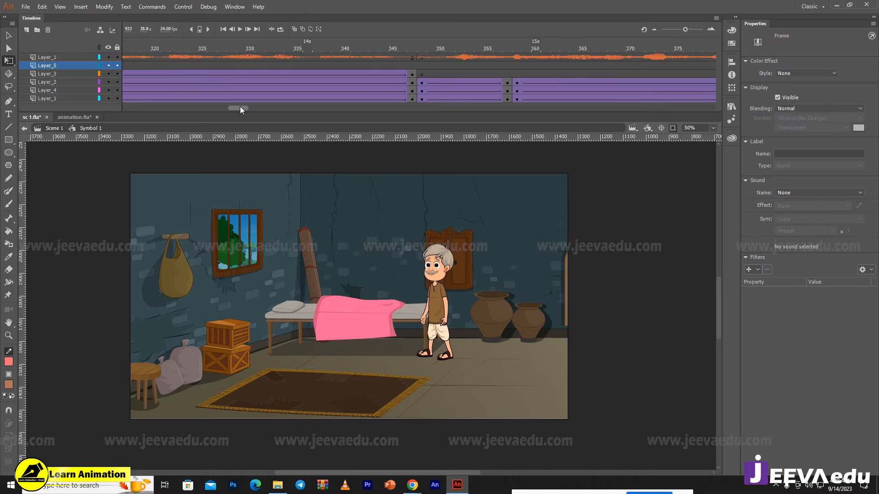
left_click(193, 47)
left_click_drag(193, 47, 260, 59)
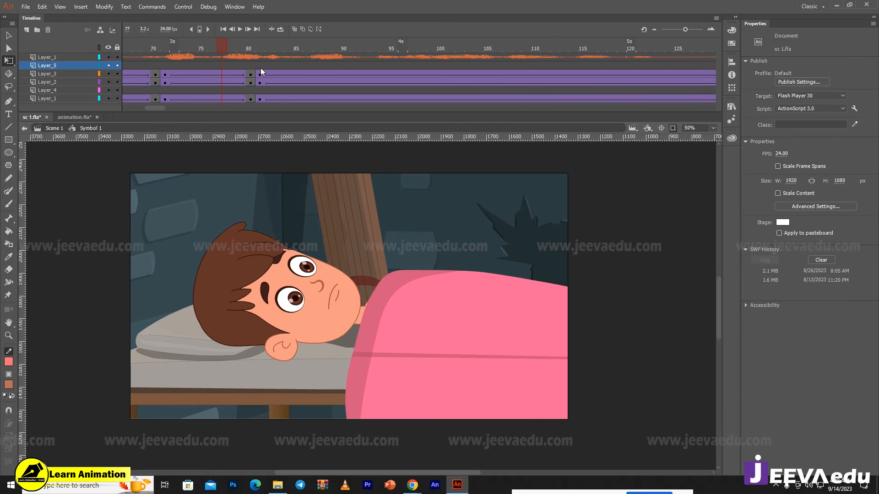
left_click(259, 59)
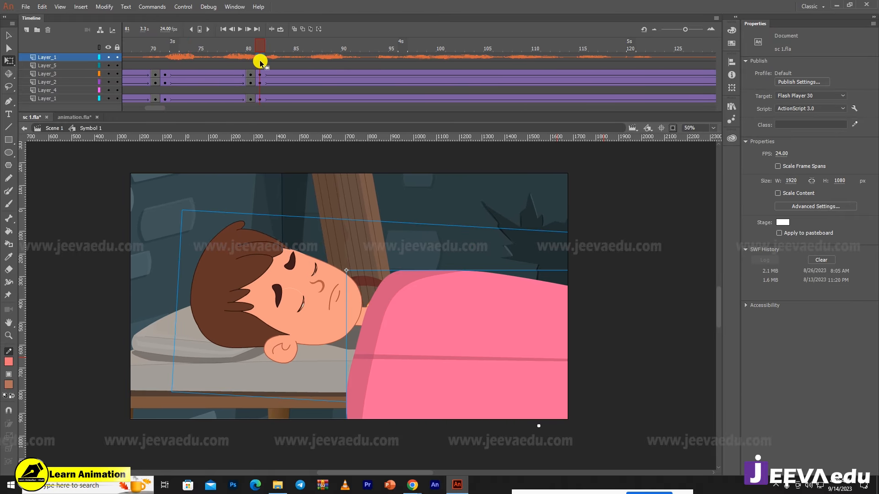
- Paste the woman in the yellow sari on Layer_5 at frame 933, enlarge her to about the farmer's height and place her beside him
left_click_drag(153, 108, 436, 109)
left_click(299, 66)
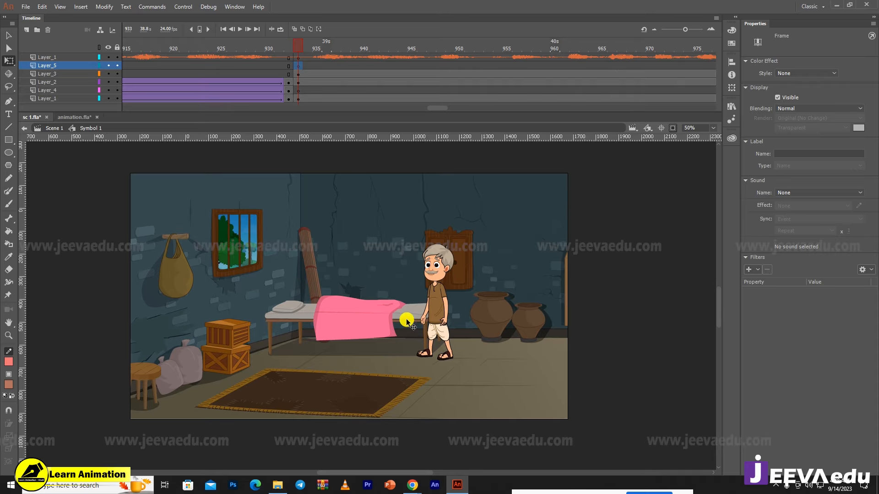
key("ctrl+v")
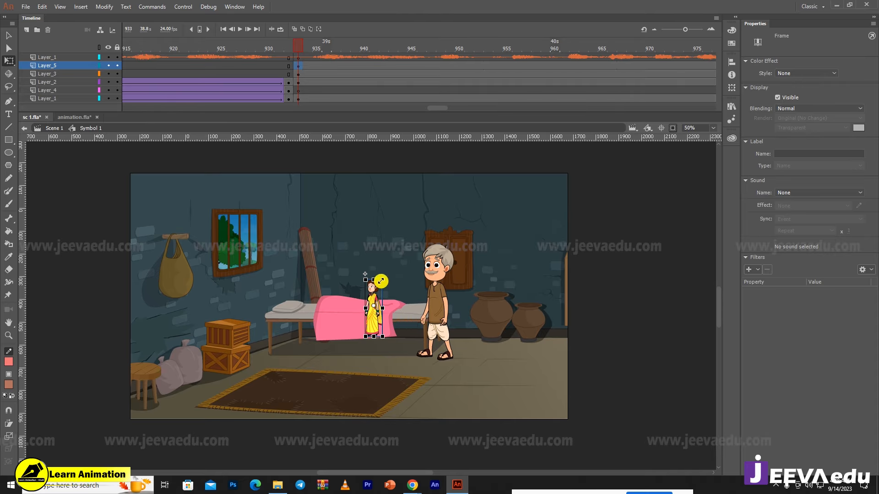
left_click_drag(382, 280, 471, 289)
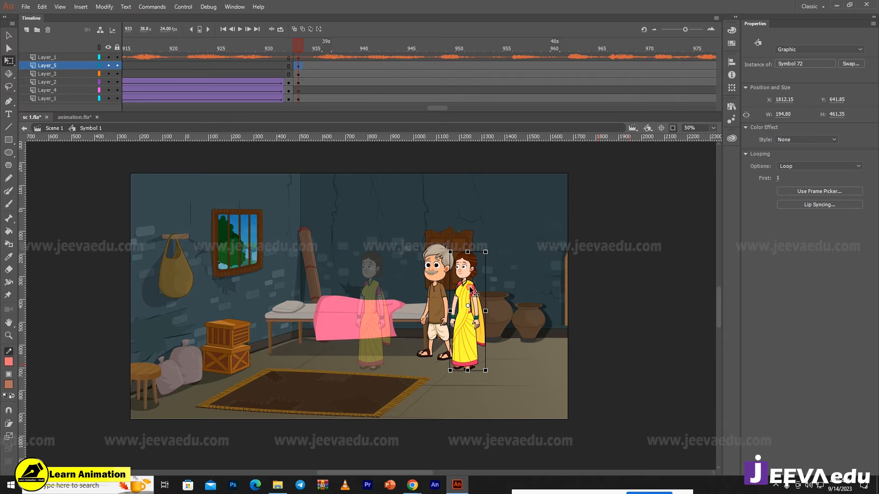
mouse_move(464, 342)
left_mouse_down()
mouse_move(447, 342)
mouse_move(466, 340)
left_mouse_up()
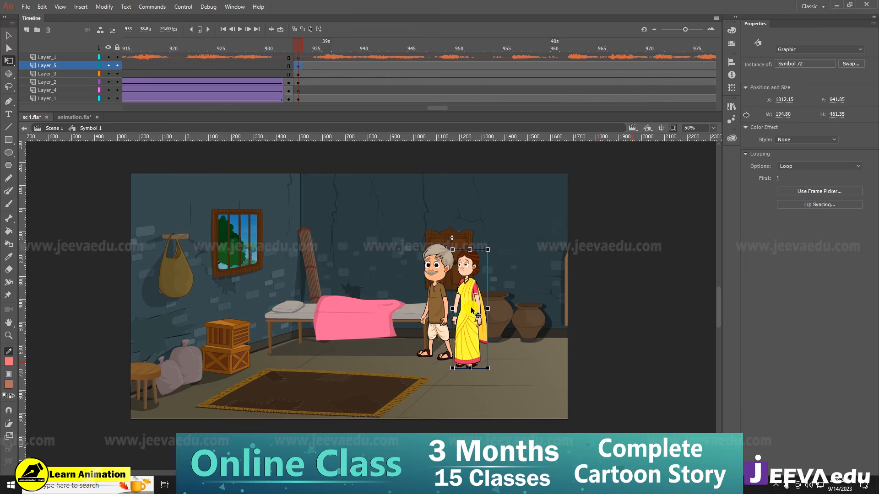
- Scale the woman to 105% and shift her slightly further away from the farmer
key("ctrl+alt+s")
type("105")
key("Return")
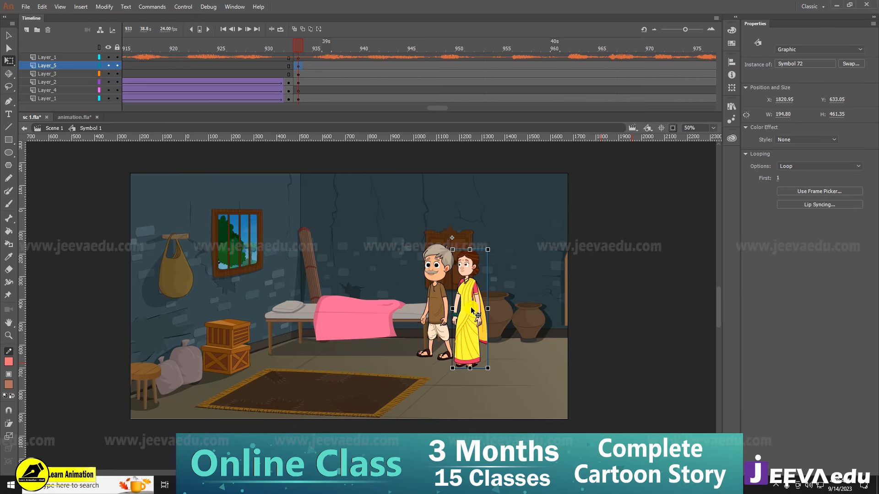
key("z")
left_click(452, 306)
key("v")
left_click_drag(394, 397, 422, 402)
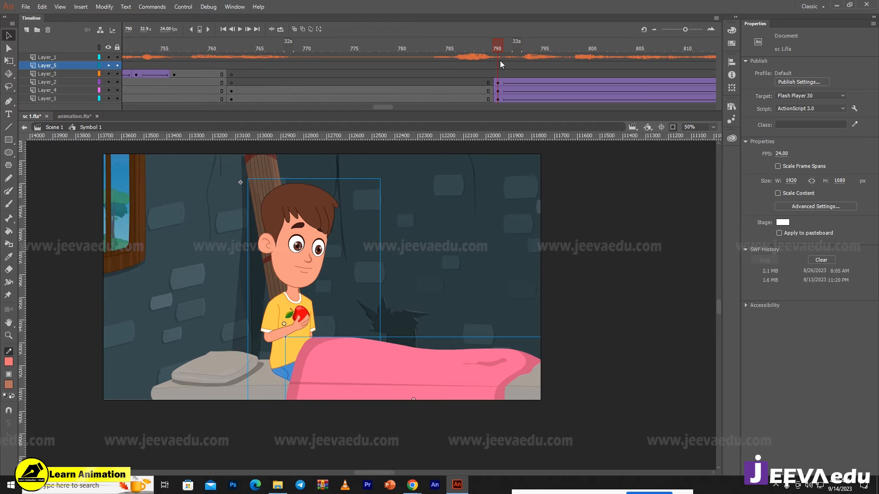
- Copy the seated boy holding the apple at frame 790 and paste him into animation.fla in place of the farmer and woman
left_click(287, 237)
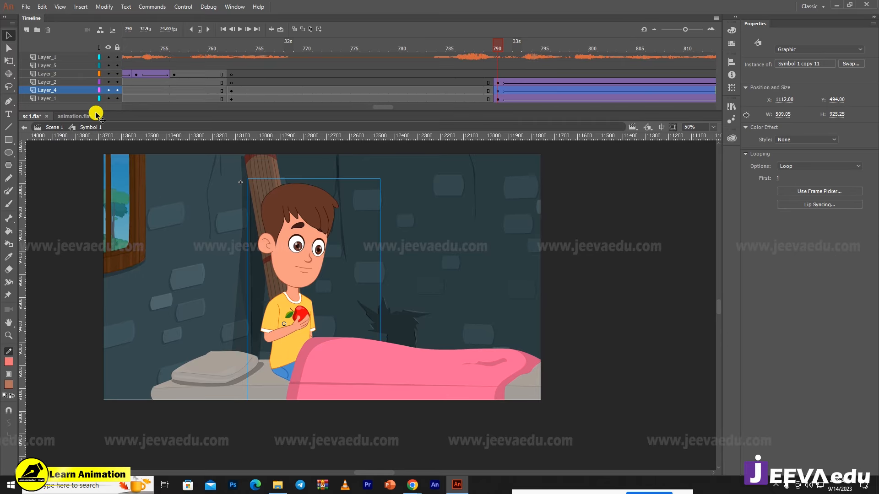
left_click(74, 116)
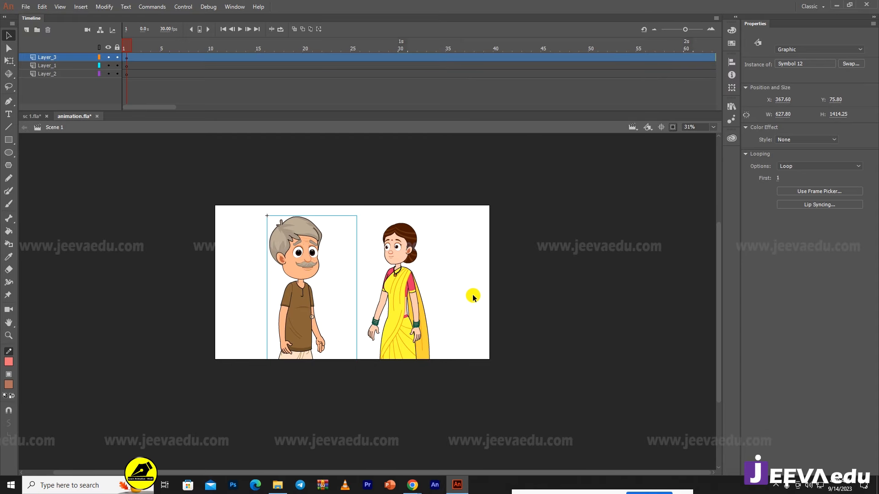
left_click_drag(472, 292, 261, 350)
key("Delete")
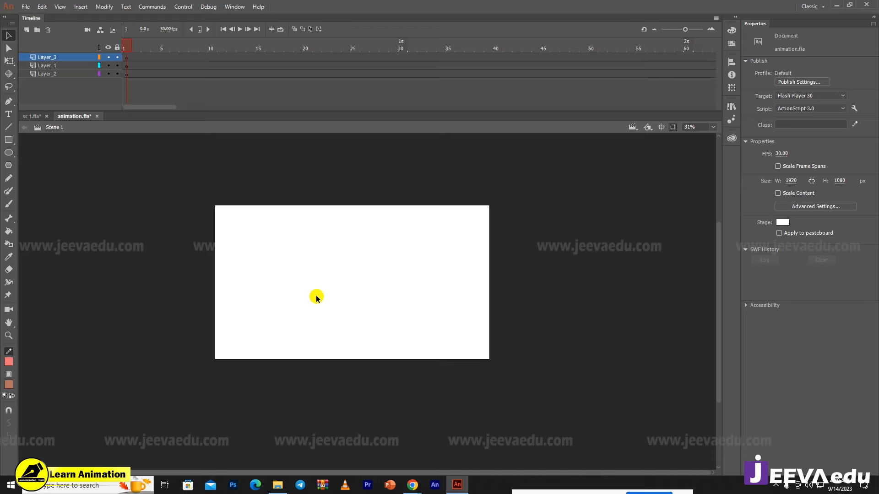
key("ctrl+v")
- Open the pasted boy's symbol for editing in animation.fla
key("z")
left_click(374, 286)
double_click(342, 351)
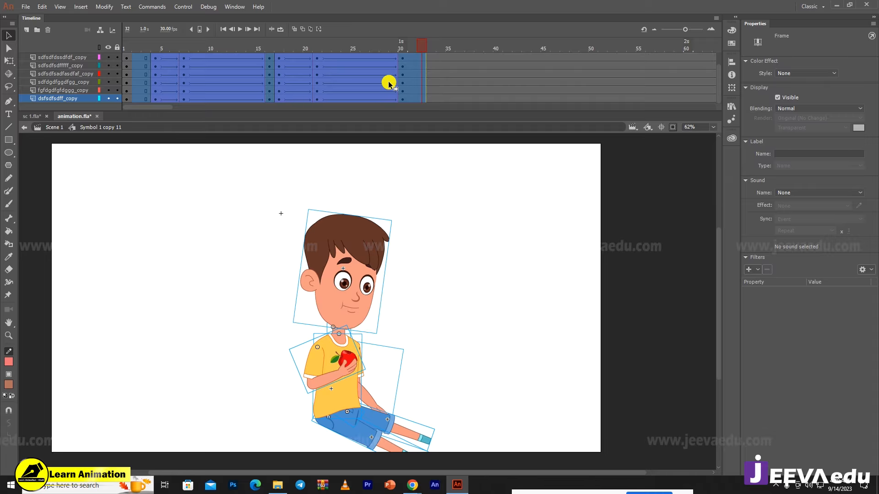
- Remove the animated frames from frame 5 onward inside the boy's apple-holding arm symbol and extend its starting pose along the timeline
left_click(355, 45)
key("Return")
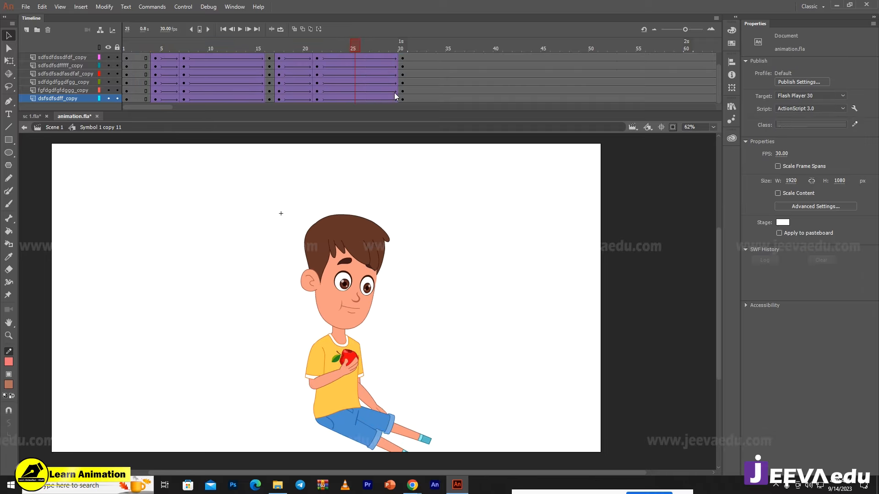
left_click(154, 78)
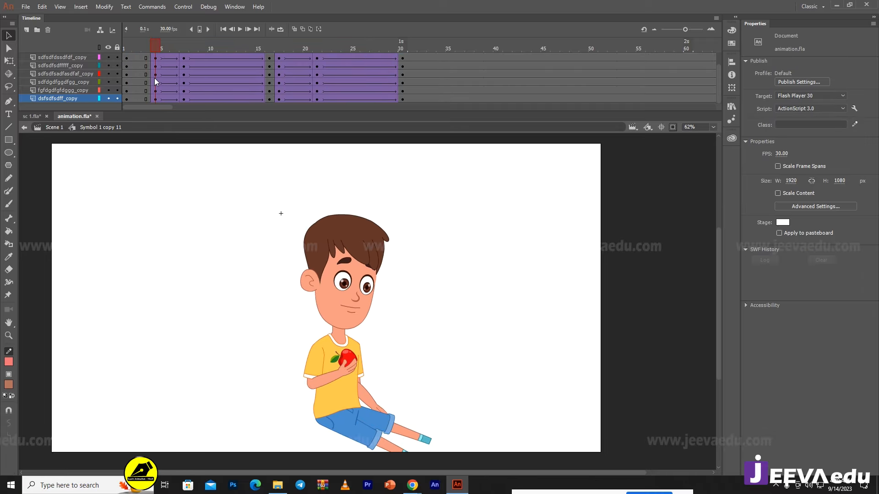
left_click(355, 368)
key("ctrl+=")
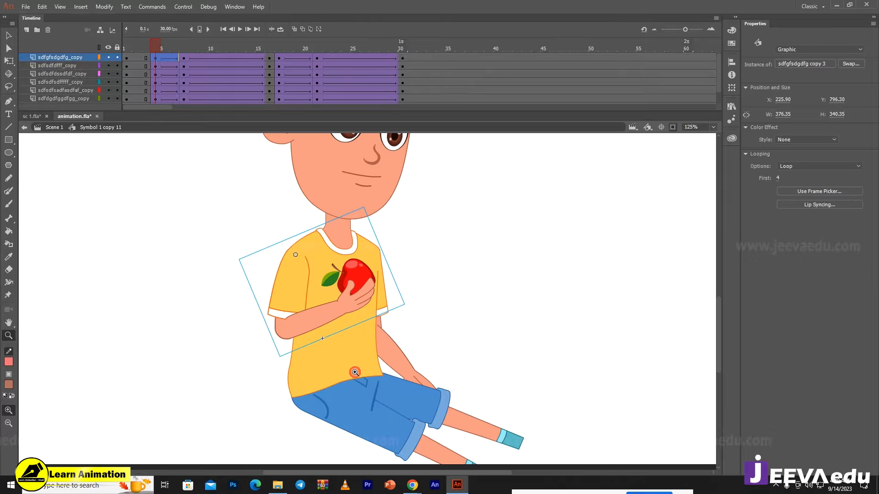
double_click(345, 284)
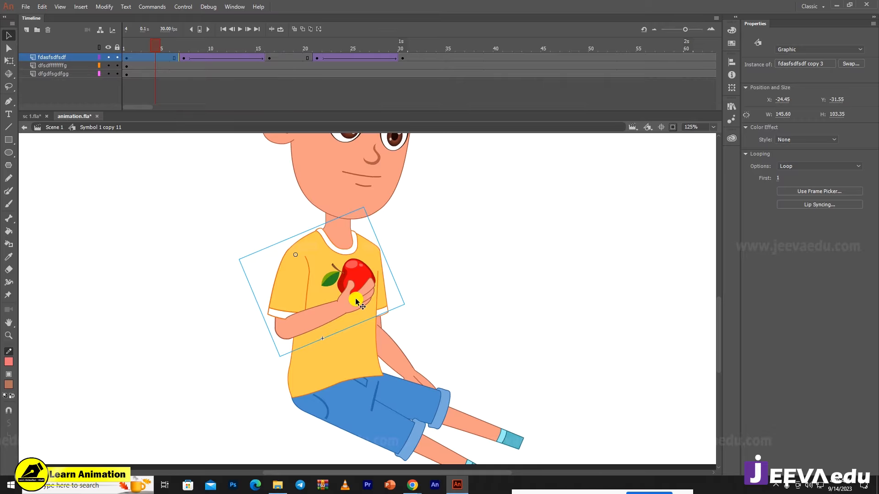
left_click_drag(169, 66, 447, 110)
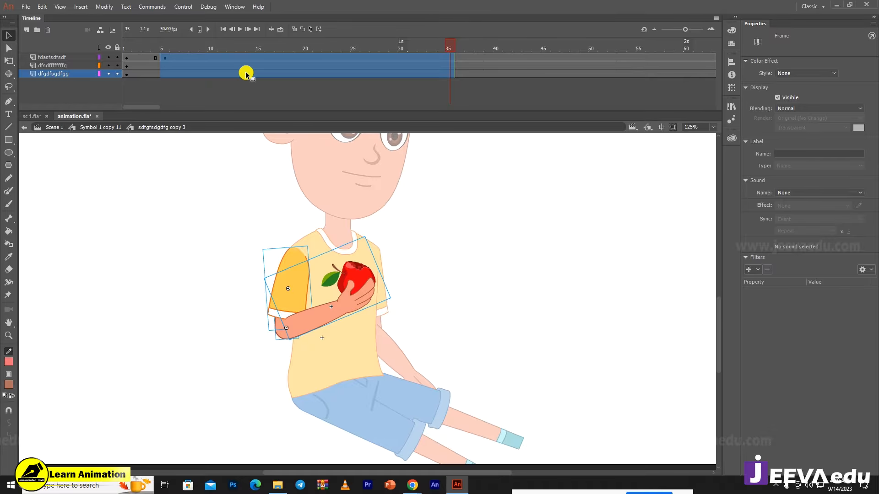
key("shift+F5")
key("F5")
key("F5")
left_click_drag(393, 50, 56, 86)
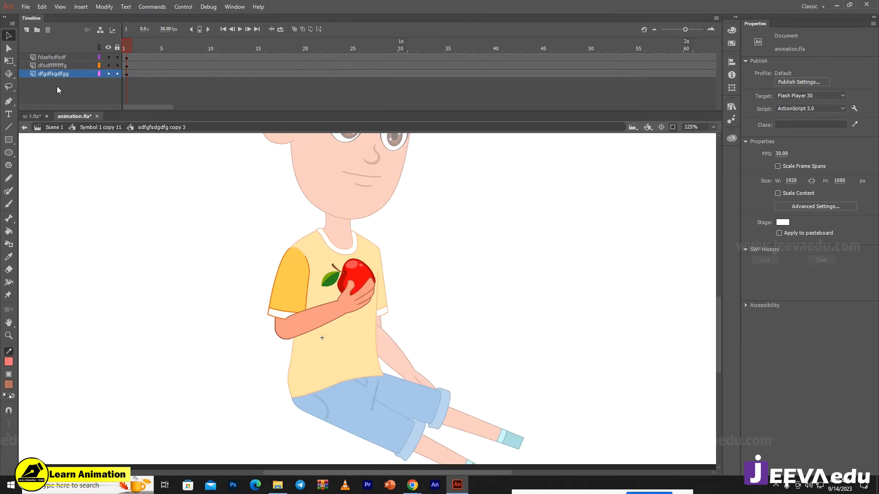
- Remove the apple from the boy's hand inside the forearm symbol and rotate the forearm down to rest over his thigh
left_click(366, 290)
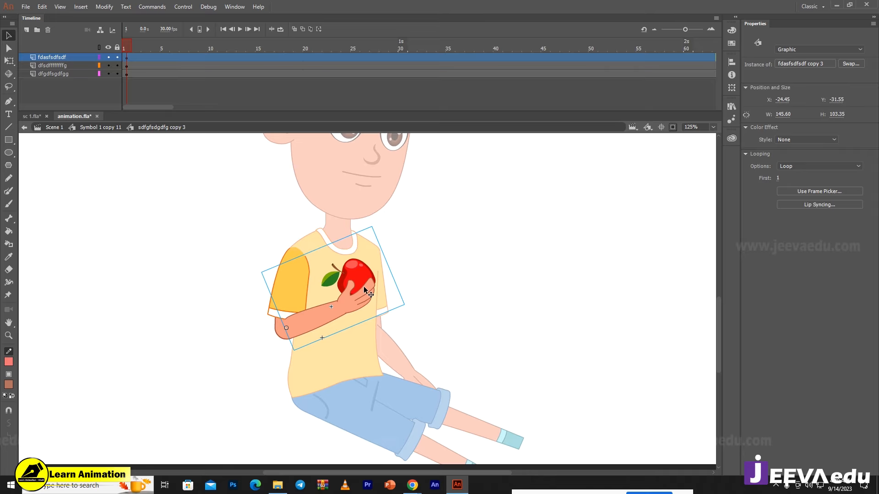
double_click(363, 287)
left_click(360, 274)
left_click_drag(157, 47, 365, 48)
double_click(486, 229)
left_click(330, 316)
key("q")
left_click_drag(371, 268, 338, 387)
left_click(220, 379)
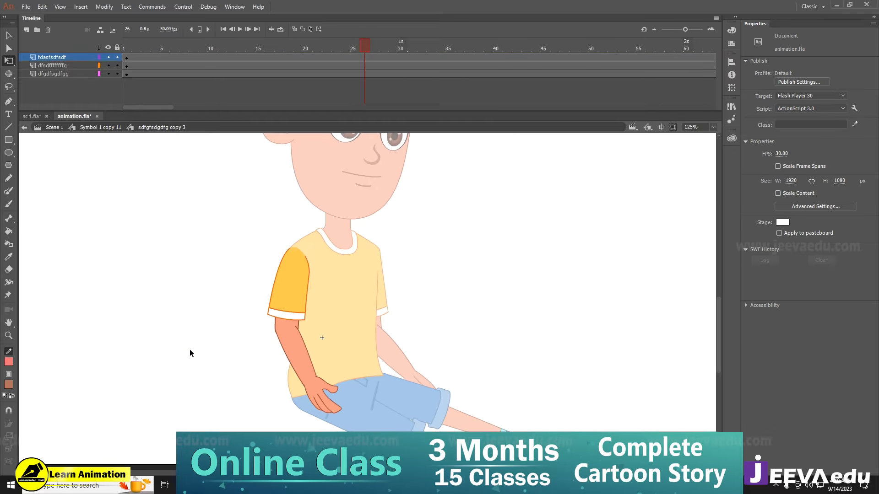
- Back in the boy's symbol, apply a classic tween to the arm between frames 17 and 21 and rotate the outstretched arm downward at frame 21
double_click(190, 350)
left_click(166, 48)
left_click_drag(166, 48, 269, 74)
right_click(288, 58)
left_click(316, 84)
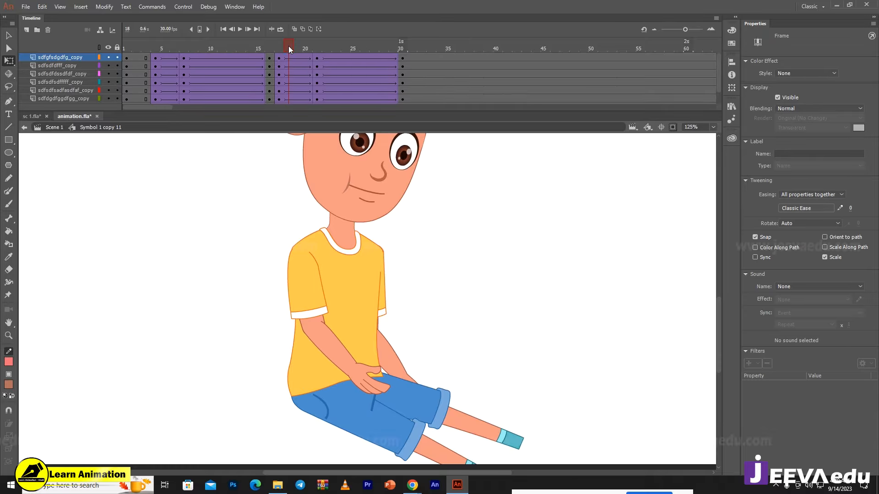
left_click_drag(288, 46, 317, 49)
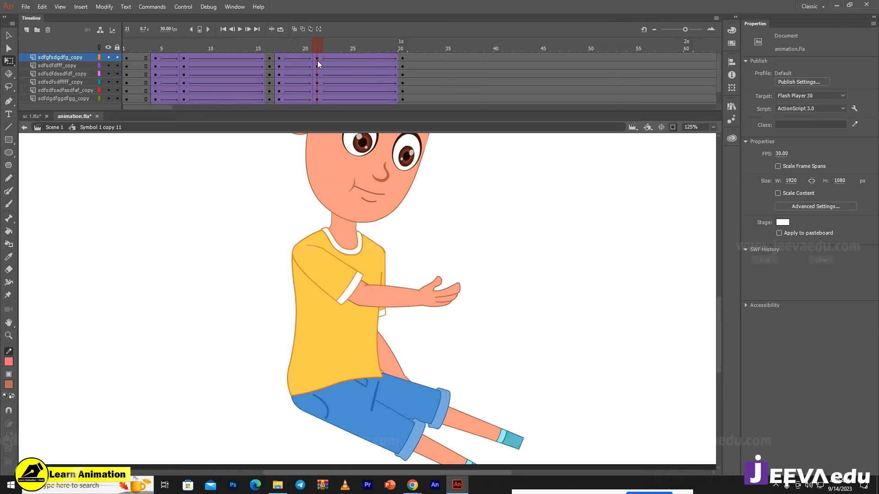
left_click(423, 301)
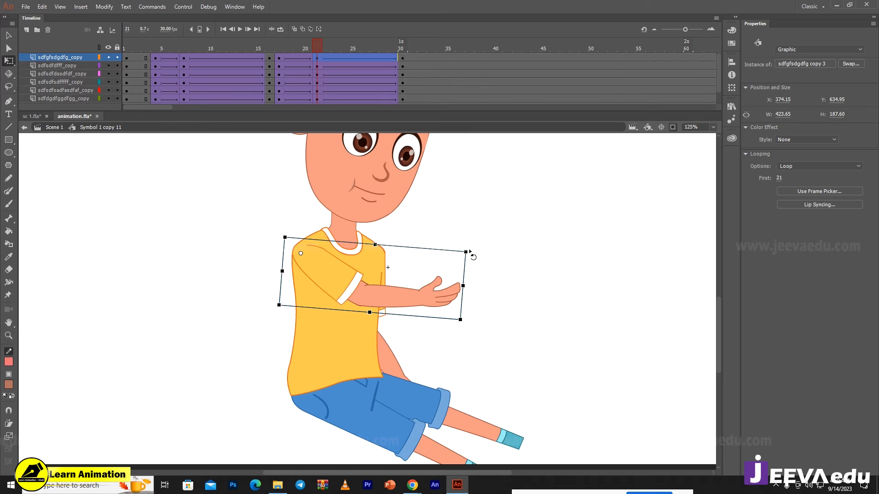
left_click_drag(471, 251, 394, 424)
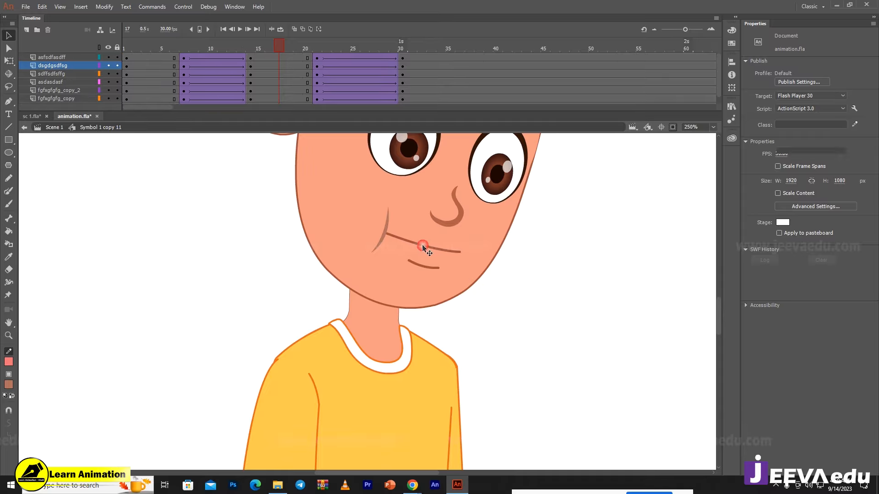
- Rotate the boy's head slightly back to a more upright angle at frames 16 and 17
double_click(422, 244)
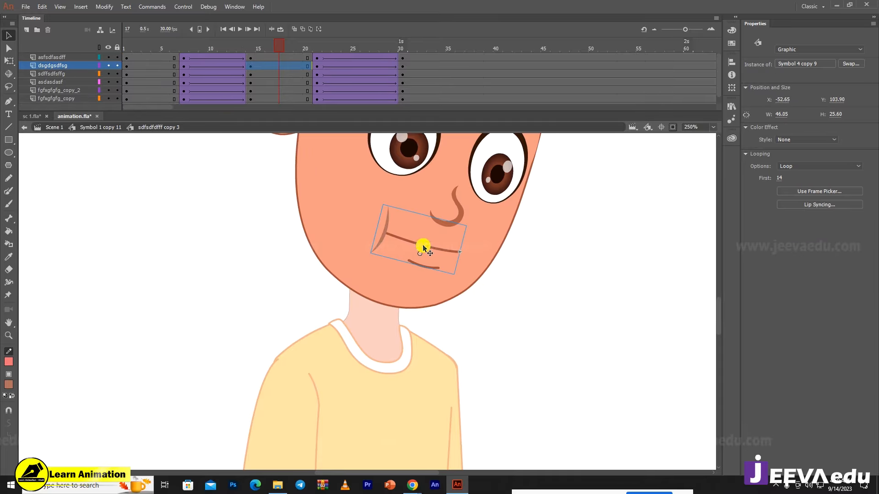
left_click_drag(231, 46, 269, 93)
double_click(312, 341)
key("ctrl+minus")
key("ctrl+minus")
left_click(414, 218)
key("q")
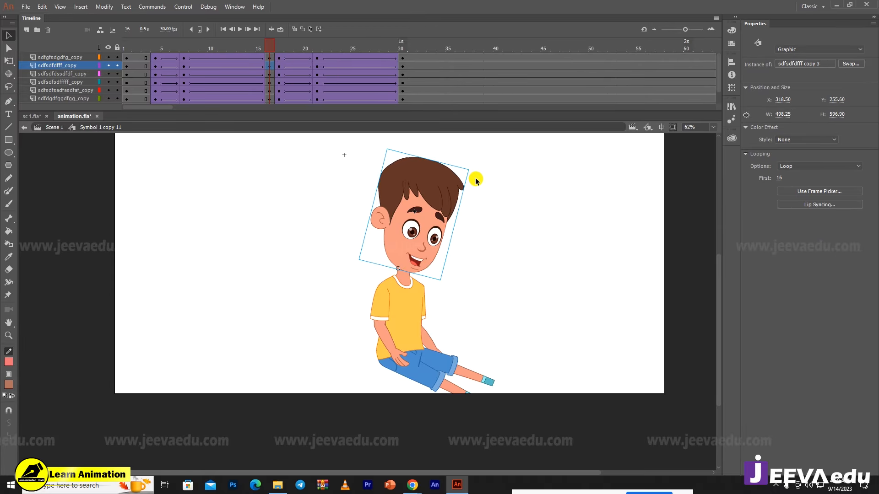
left_click_drag(474, 177, 466, 161)
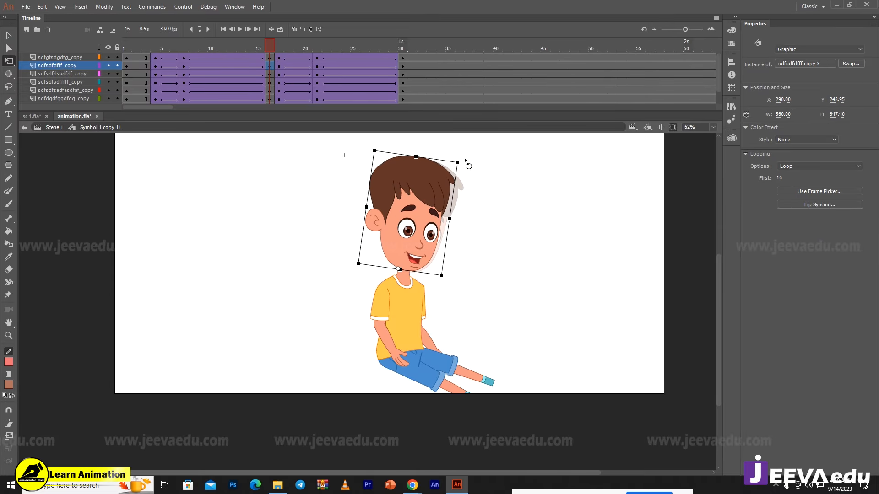
right_click(278, 66)
left_click(316, 66)
left_click_drag(474, 172, 473, 163)
left_click_drag(277, 50, 274, 88)
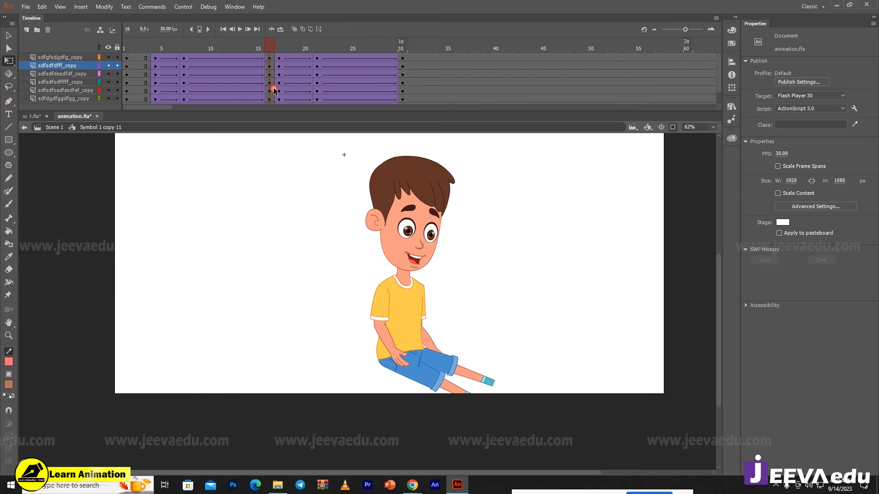
- Clear the keyframes from frame 5 onward on all layers of the boy's head symbol, leaving only the first-frame expression
double_click(412, 218)
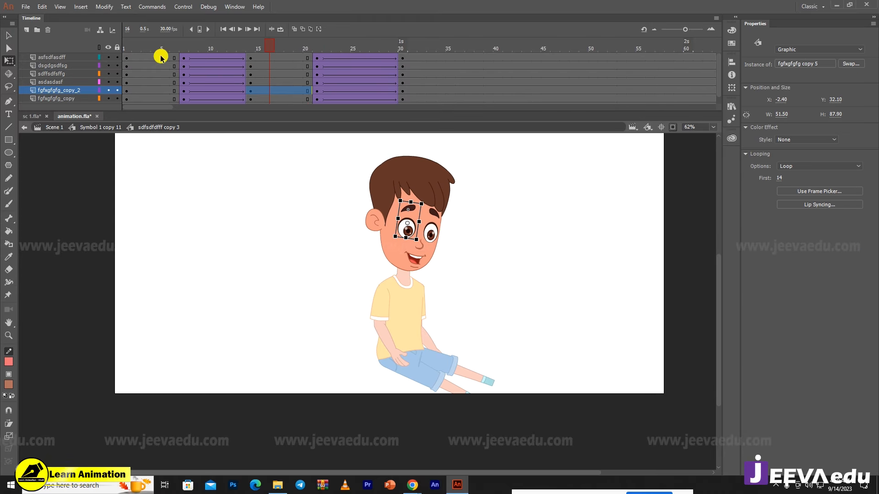
left_click_drag(160, 55, 424, 147)
right_click(351, 83)
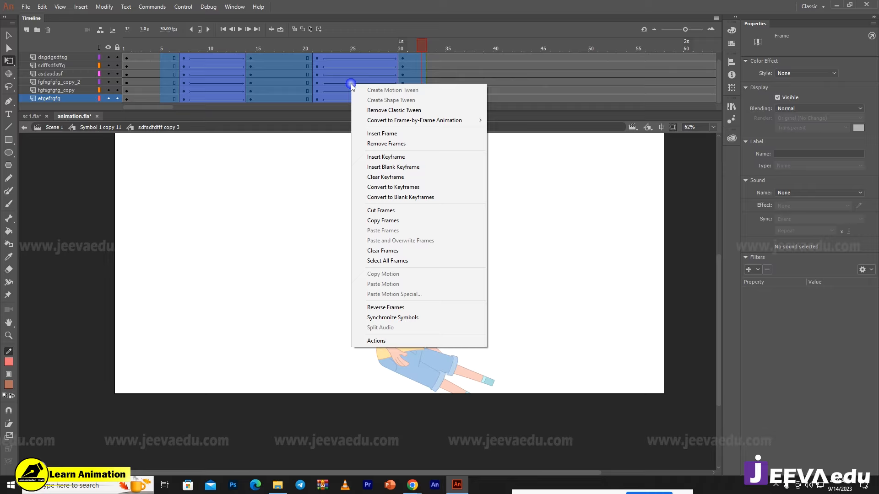
left_click(393, 177)
left_click(404, 47)
key("z")
left_click(421, 258)
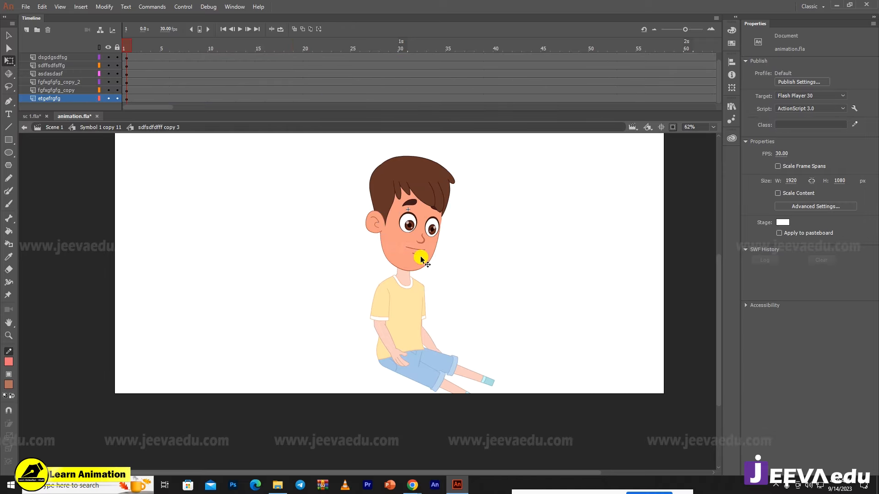
key("v")
left_click(380, 299)
- Return to Scene 1 of animation.fla and play the timeline to check the boy's seated pose
left_click(55, 128)
key("z")
left_click(340, 267, "alt")
left_click(344, 275, "alt")
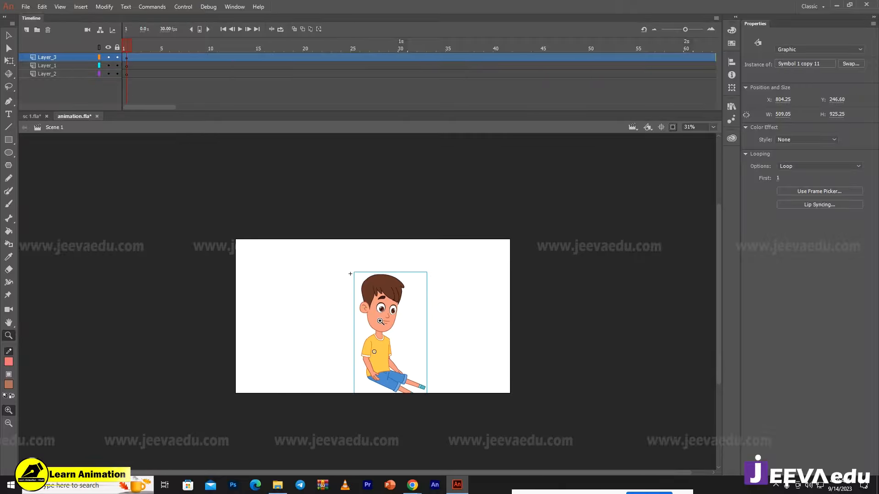
left_click(378, 319)
left_click_drag(387, 325, 336, 297)
left_click(365, 304, "alt")
left_click(366, 304, "alt")
left_click(368, 305, "alt")
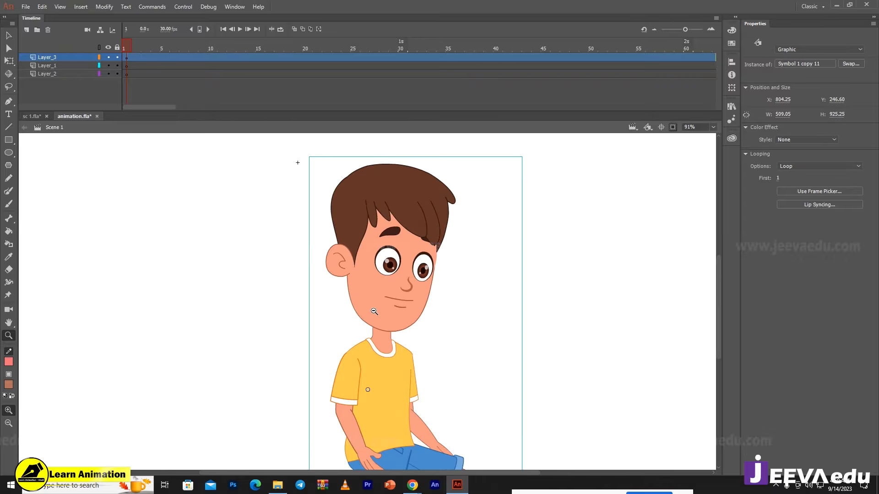
left_click(373, 312, "alt")
left_click(375, 313, "alt")
key("Return")
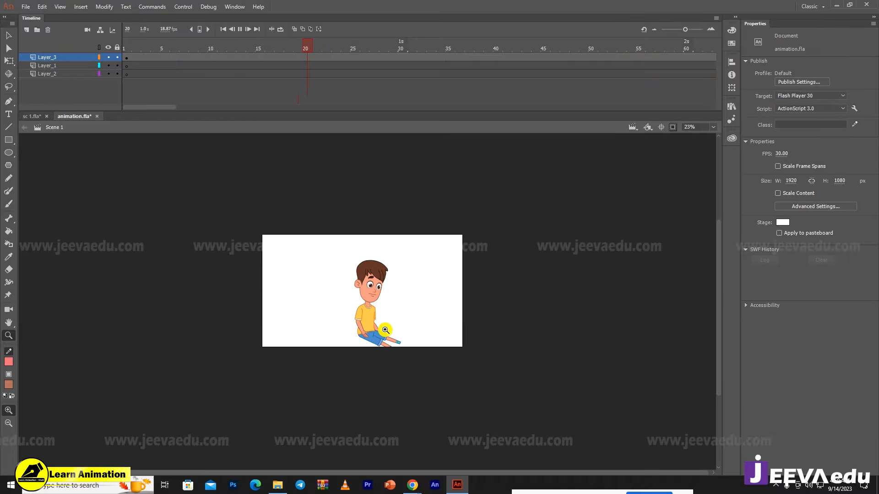
key("Return")
- Paste the boy from animation.fla into Layer_4 at frame 933 of sc 1.fla, putting duplicate library items into a folder
key("v")
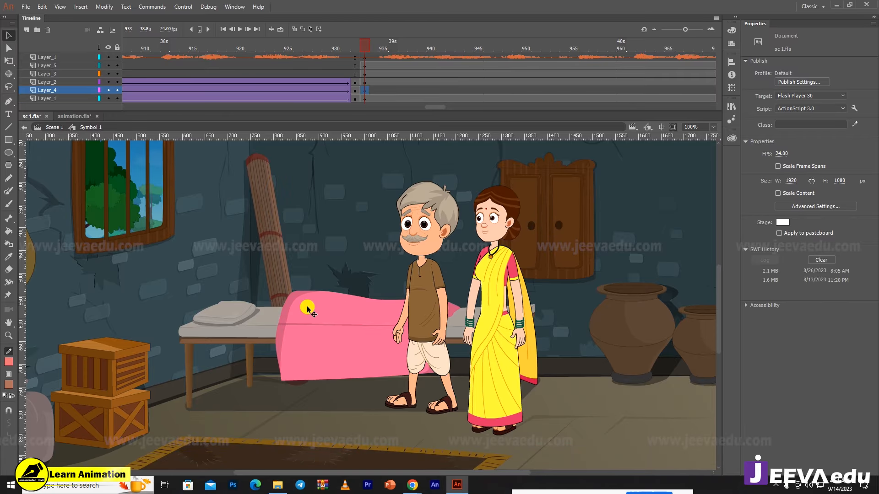
key("ctrl+shift+v")
left_click(424, 251)
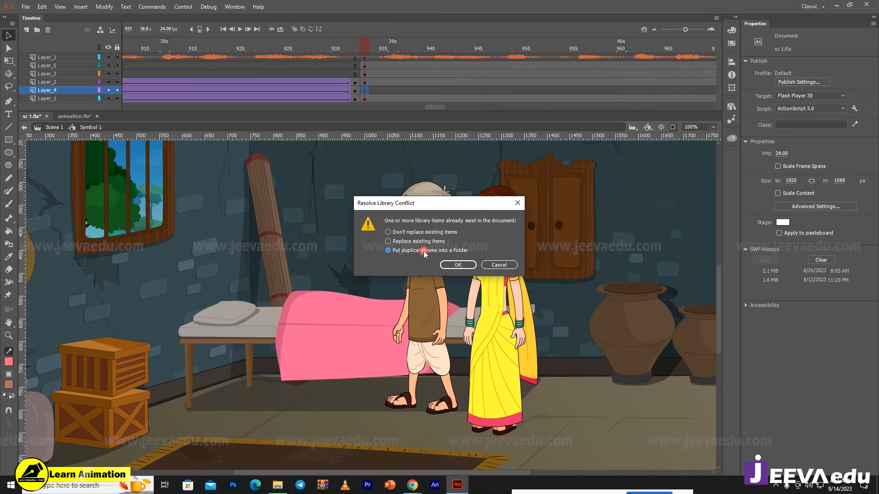
left_click(459, 266)
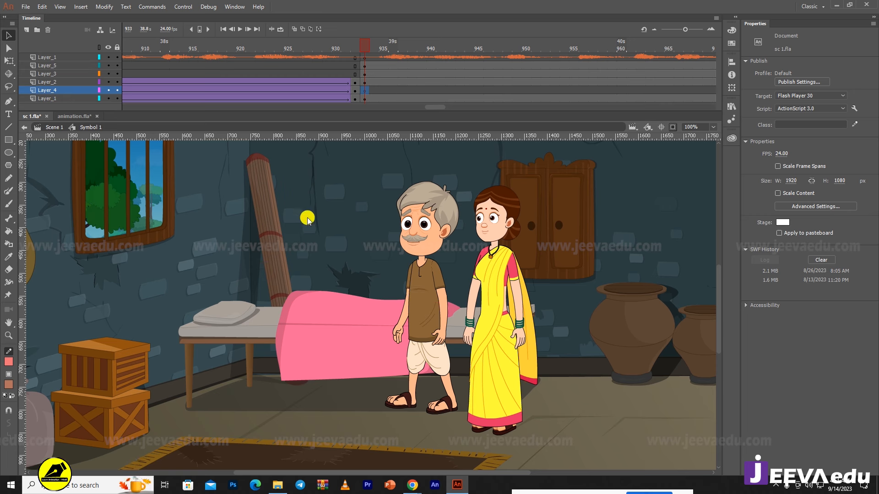
key("ctrl+v")
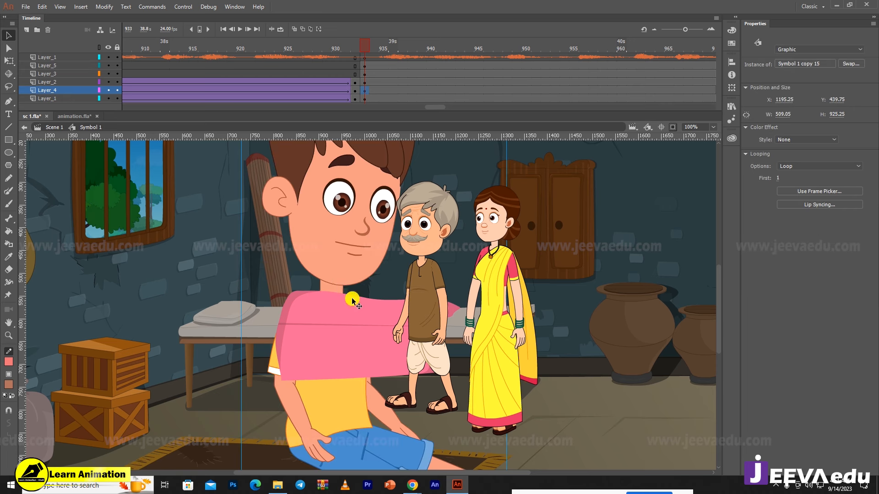
- Scale the pasted boy by 80% five times in succession
key("ctrl+alt+s")
type("80")
key("Return")
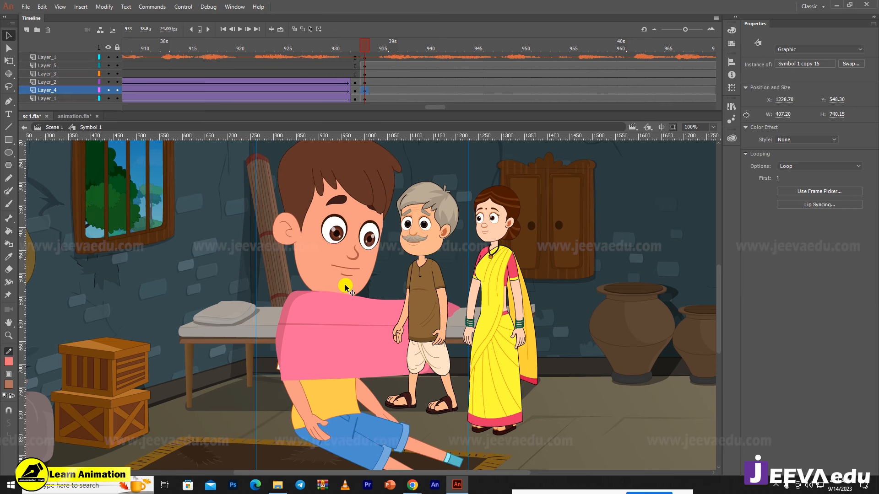
key("ctrl+alt+s")
key("Return")
key("ctrl+alt+s")
key("Return")
key("ctrl+alt+s")
key("Return")
key("ctrl+alt+s")
key("Return")
- Position the boy sitting on the bed behind the pink blanket, beside the pillow
left_click_drag(346, 296, 286, 236)
left_click_drag(280, 295, 286, 293)
key("z")
left_click(330, 295, "alt")
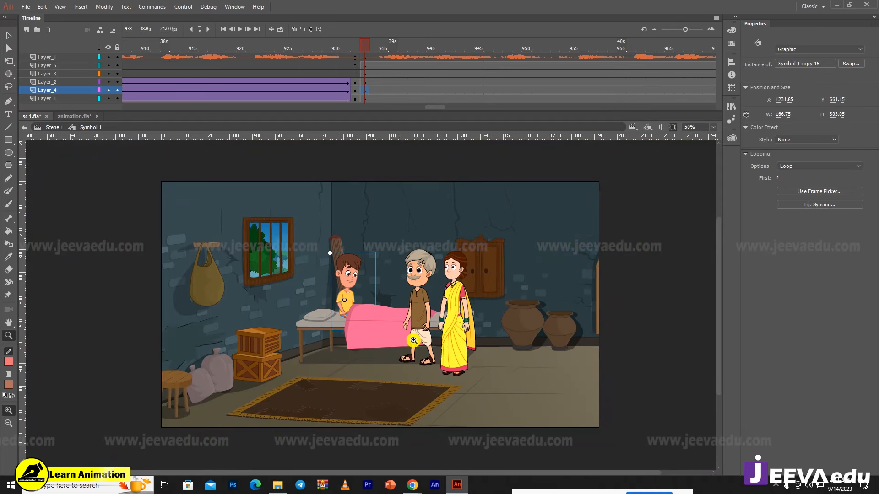
- Play the shot from frame 933 against the audio, add keyframes at frame 995 on the five artwork layers and create classic tweens between them
left_click_drag(351, 45, 376, 92)
key("Return")
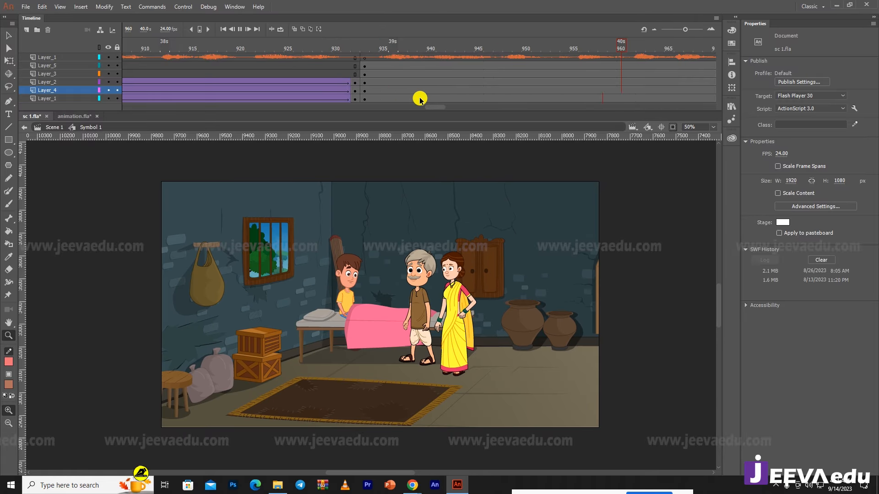
key("Return")
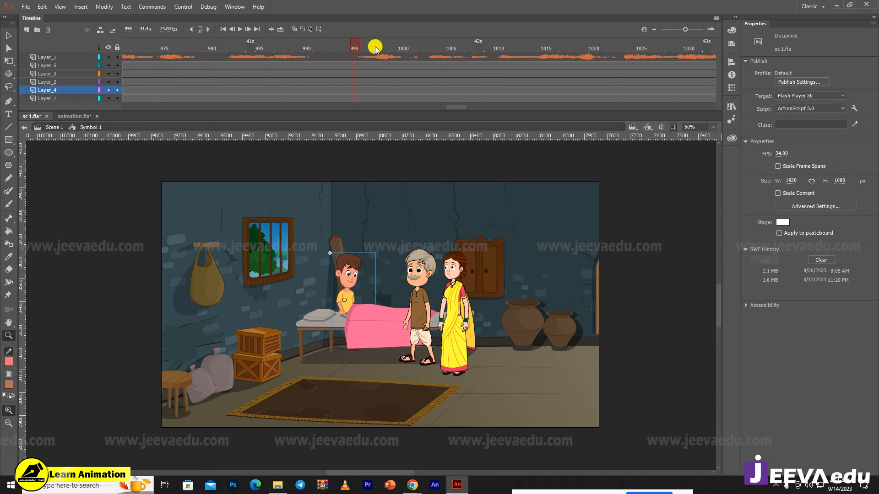
key("Return")
key("Return")
left_click_drag(517, 98, 539, 66)
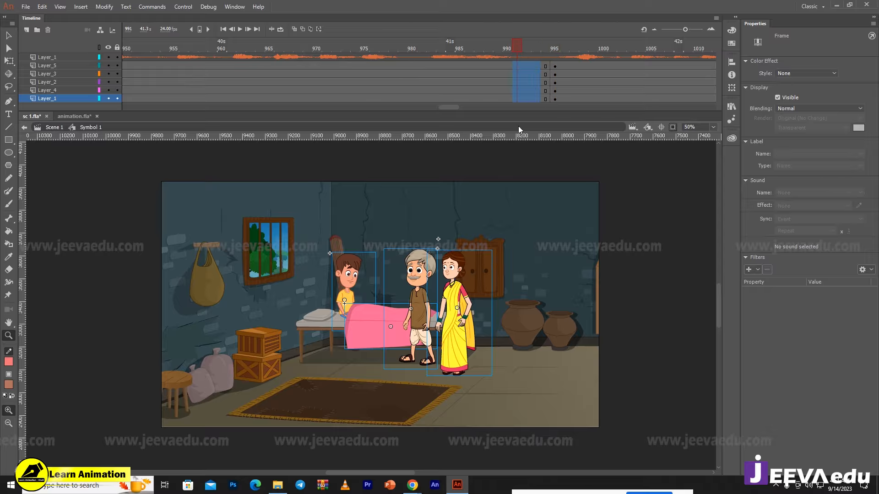
right_click(530, 93)
left_click(561, 119)
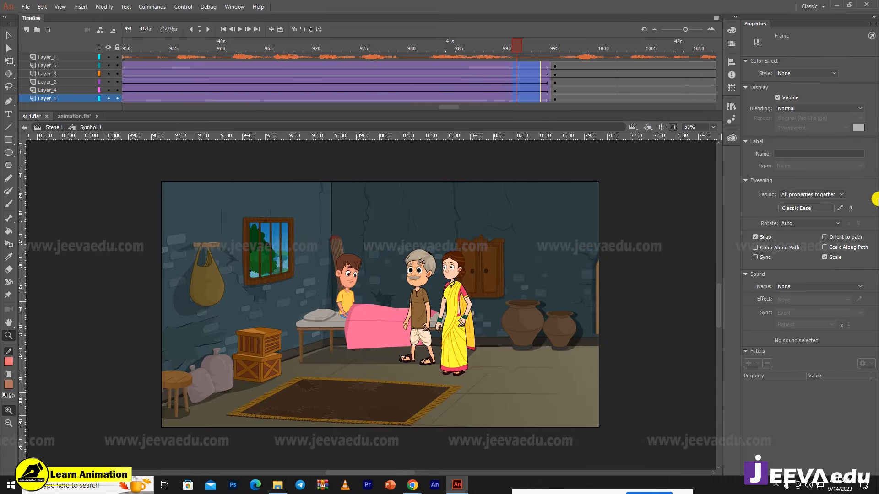
- Apply a custom S-shaped ease with a slow start and slow finish to the tweens between frames 933 and 995
left_click(839, 208)
left_click(324, 301)
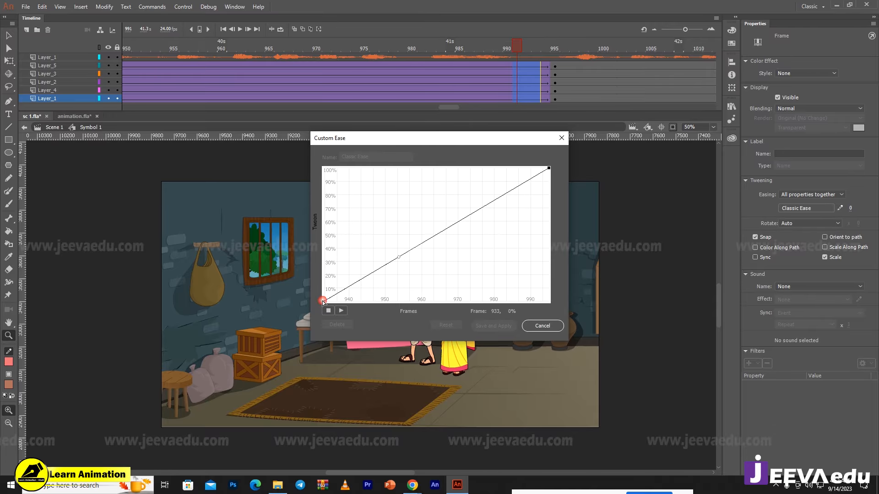
left_click_drag(389, 260, 421, 312)
left_click_drag(549, 169, 473, 141)
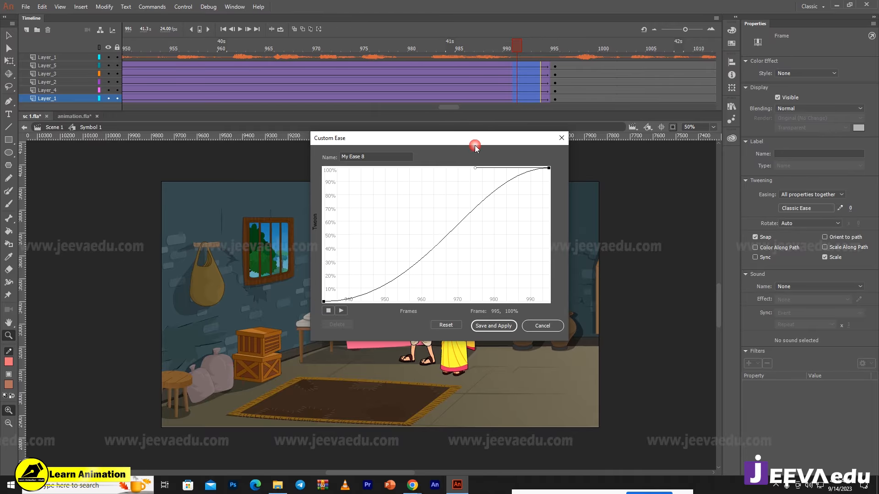
left_click(486, 327)
- Enlarge the artwork on the five layers at frame 995 with Scale and Rotate and scrub through the zoom
left_click_drag(555, 67, 556, 101)
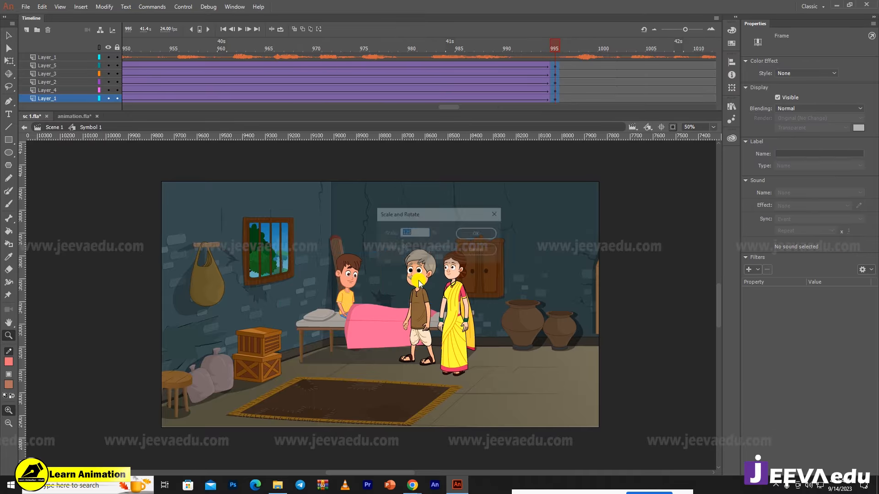
key("ctrl+alt+s")
type("1")
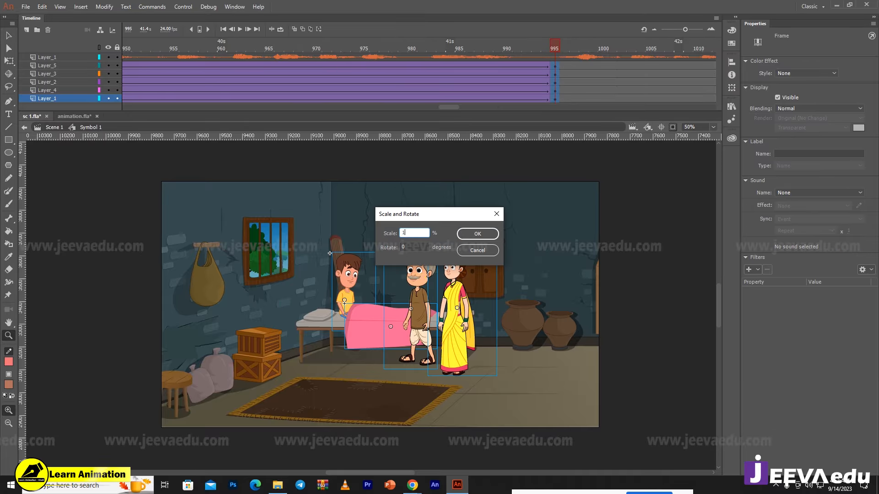
key("Return")
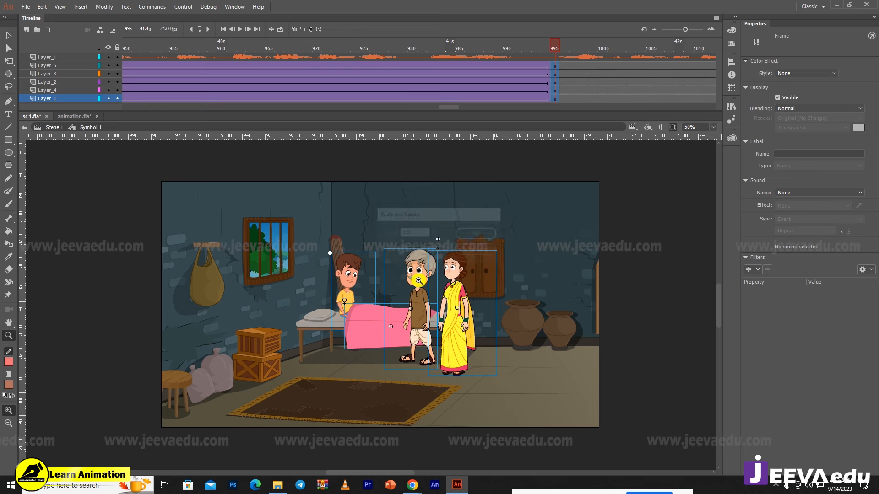
left_click(412, 49)
left_click_drag(303, 80, 554, 67)
- Insert keyframes at frame 996 on the five artwork layers, enlarging and repositioning the artwork into a close-up of the farmer and woman
left_click_drag(564, 65, 566, 115)
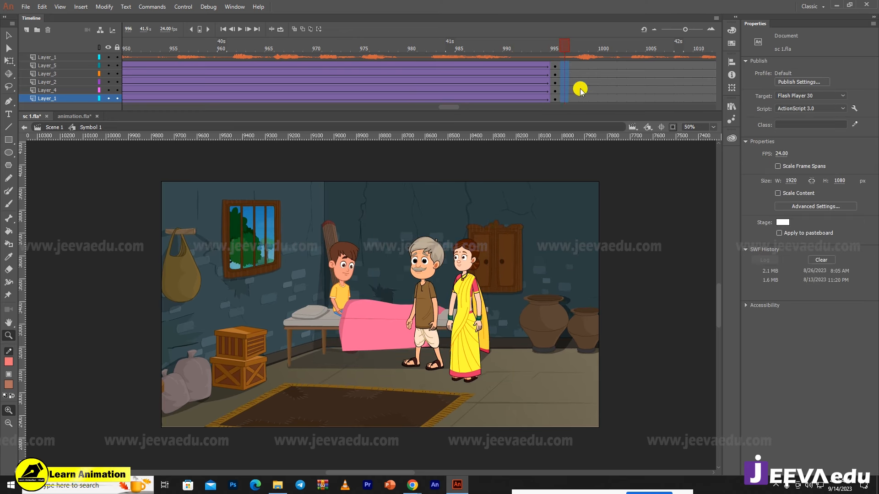
key("F6")
key("v")
key("ctrl+alt+s")
key("Return")
key("ctrl+minus")
left_click_drag(432, 333, 311, 419)
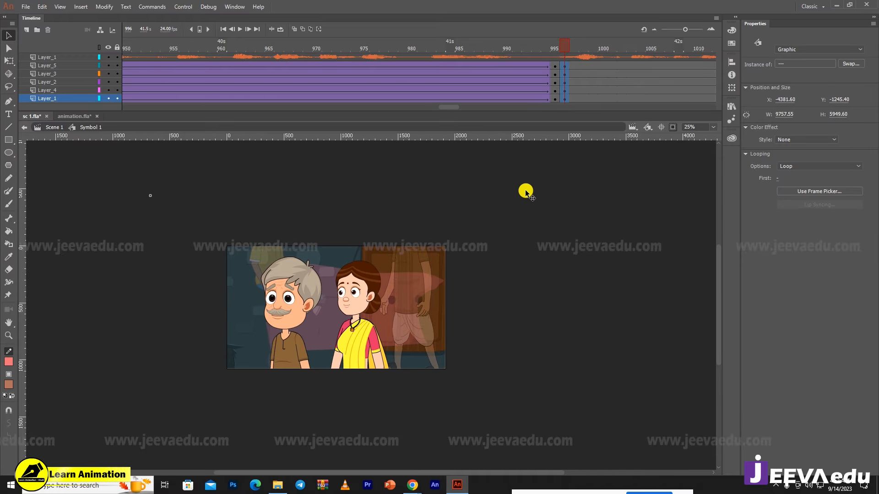
- Play the close-up of the farmer and woman from frame 995 against the audio
left_click(555, 52)
key("Return")
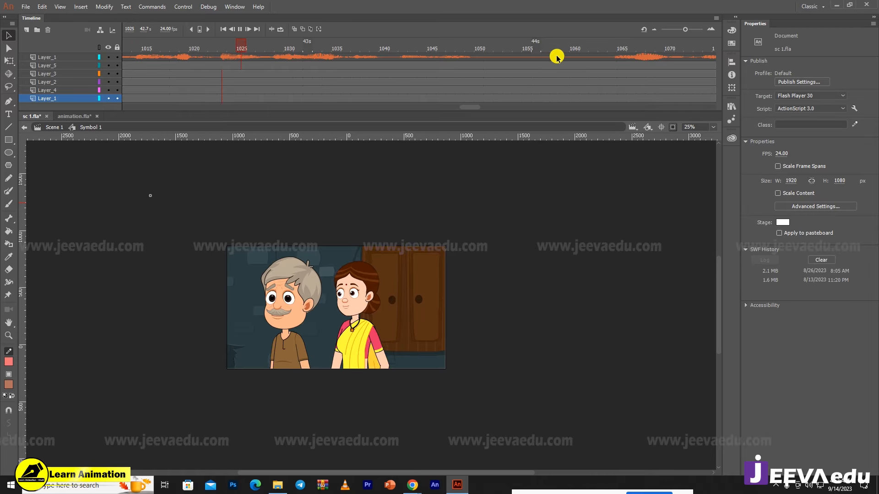
key("Return")
left_click_drag(472, 108, 461, 107)
- Shift the farmer and woman slightly right at frame 996 and set the woman's loop to start at frame 1
left_click(318, 67)
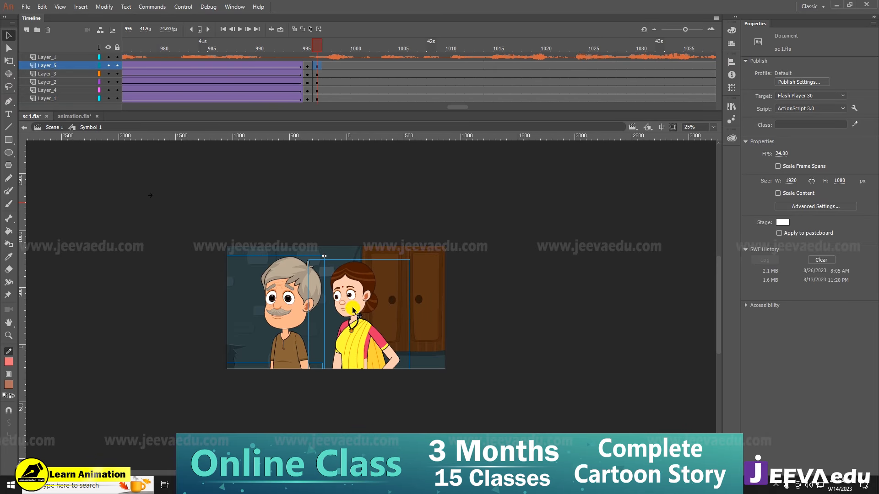
left_click_drag(293, 301, 301, 298)
left_click(359, 293)
left_click(782, 178)
left_click_drag(784, 177, 773, 179)
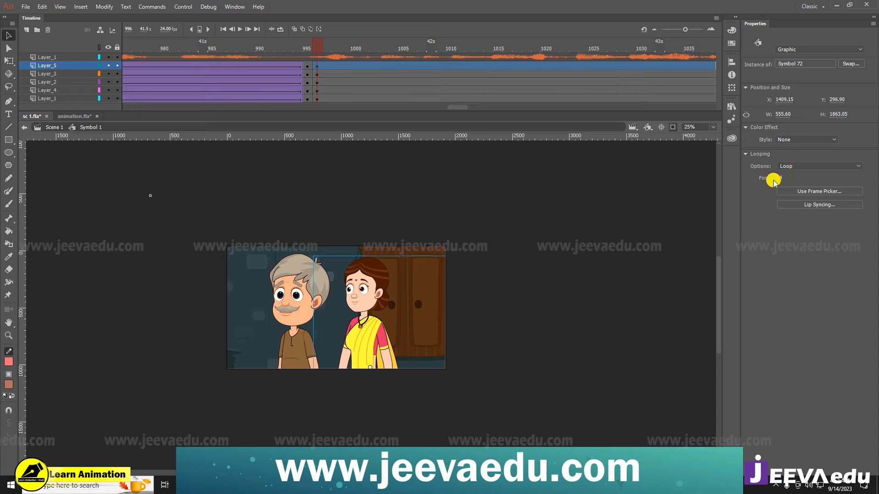
type("1")
key("Return")
- Play the close-up, insert keyframes at frame 1004 on the five artwork layers and create classic tweens between frames 996 and 1004
left_click(250, 206)
key("Return")
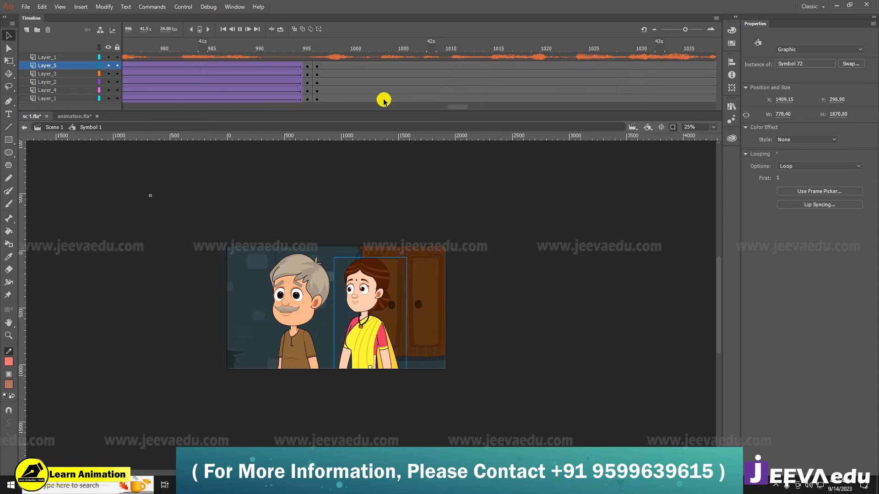
left_click(431, 56)
left_click_drag(414, 42, 375, 70)
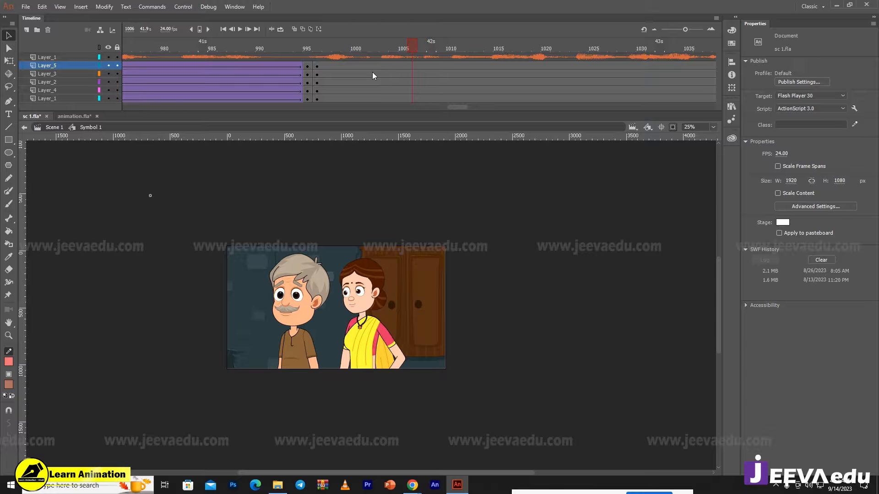
left_click_drag(395, 66, 397, 100)
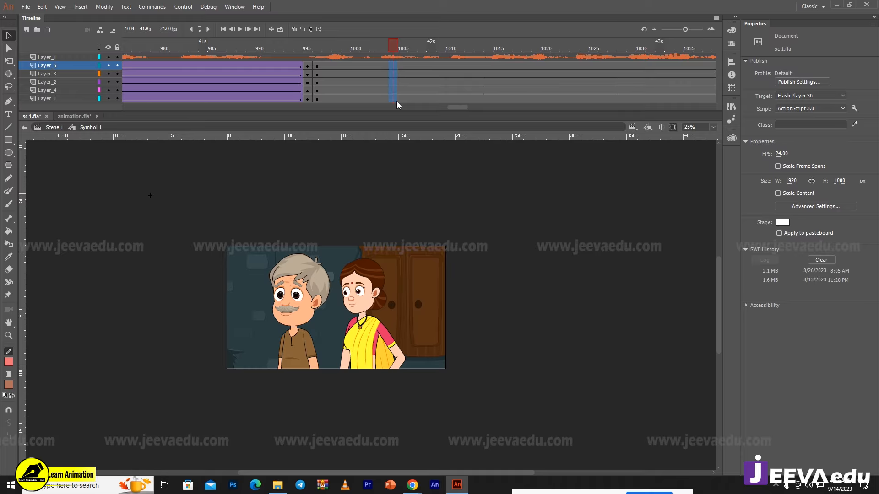
left_click(355, 99, "shift")
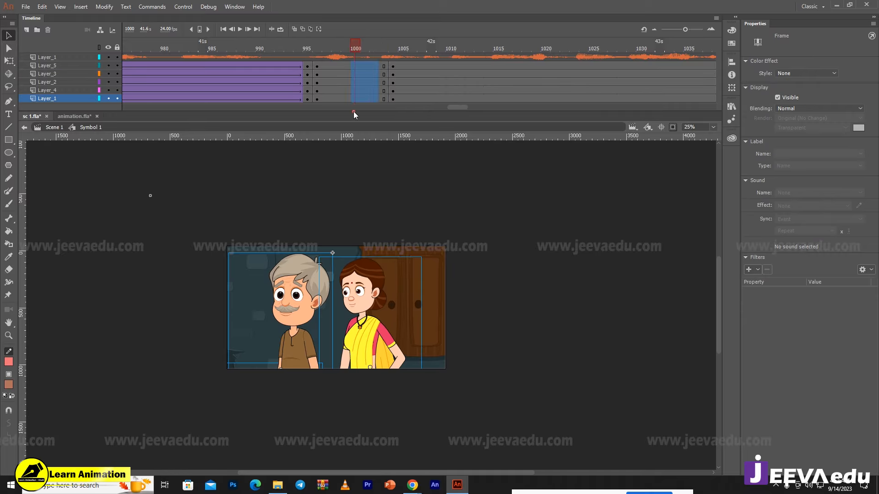
right_click(358, 91)
left_click(392, 117)
- Scale the five layers' artwork at frame 1004 by 110% and reposition it to frame the farmer and woman
left_click_drag(392, 67, 393, 100)
left_click(383, 311)
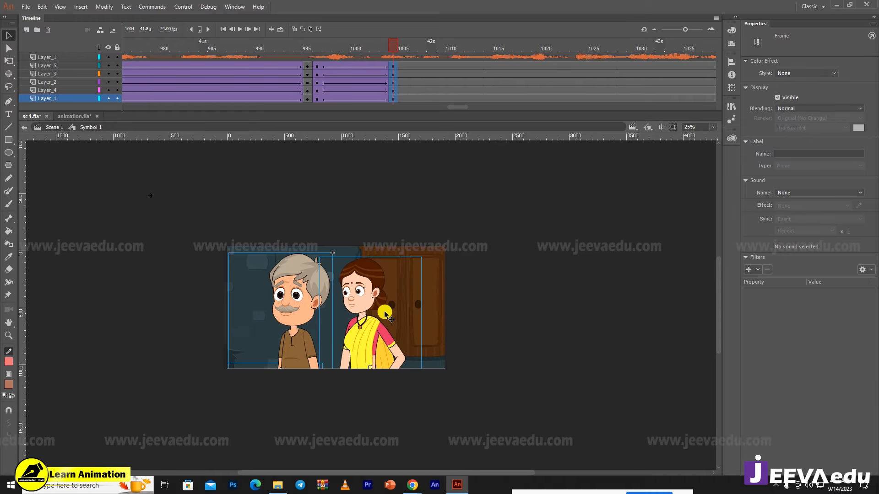
key("ctrl+alt+s")
type("110")
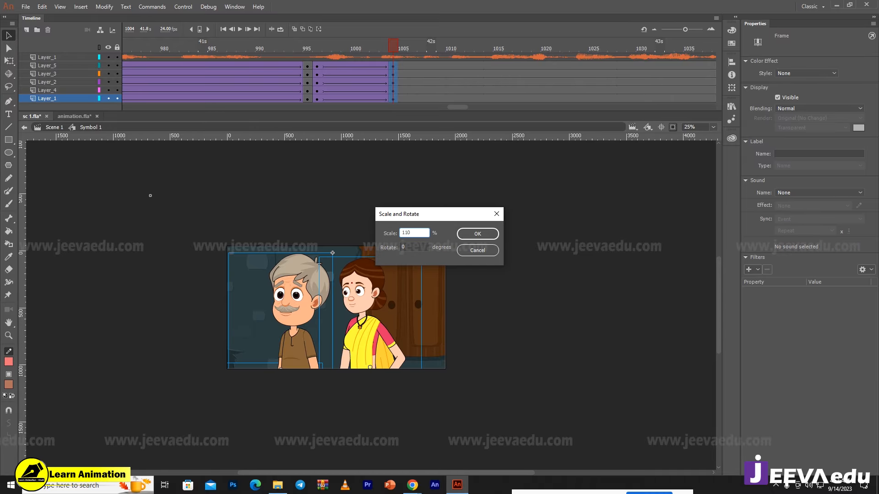
key("Return")
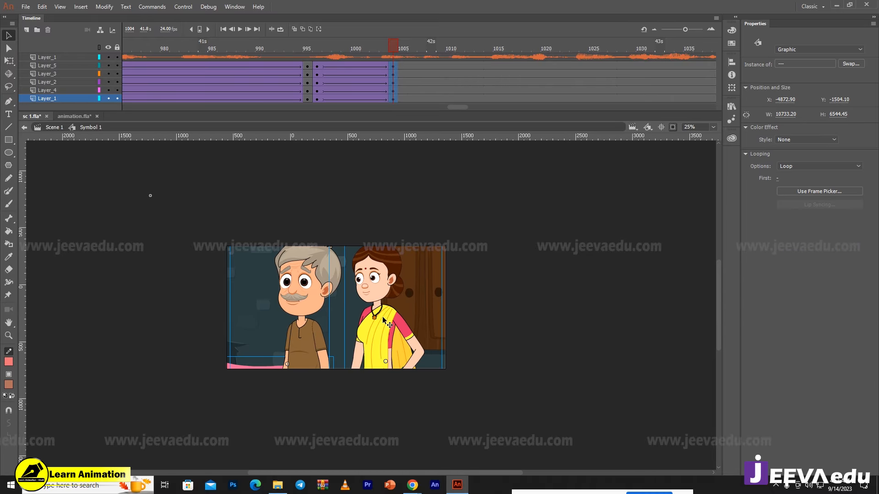
left_click_drag(383, 317, 398, 251)
key("z")
left_click(368, 283)
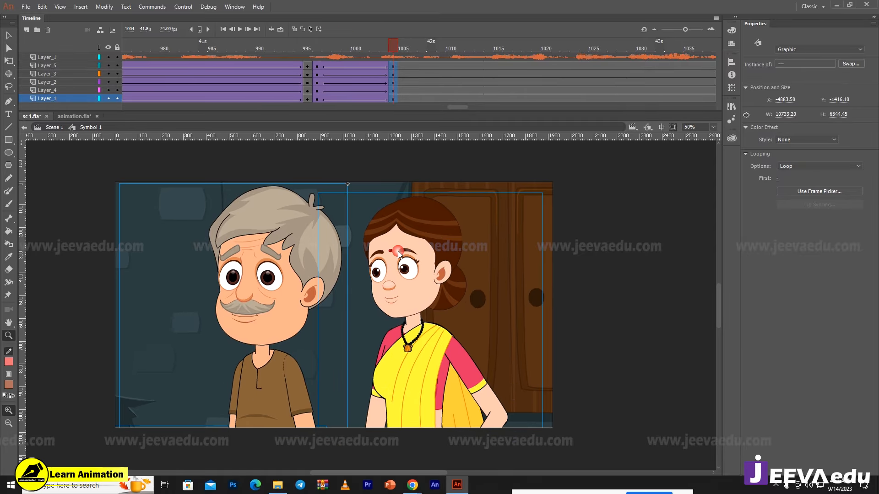
- Play the close-up against the audio and end the shot with blank keyframes at frame 1052 on the five artwork layers
left_click_drag(389, 47, 409, 106)
key("Return")
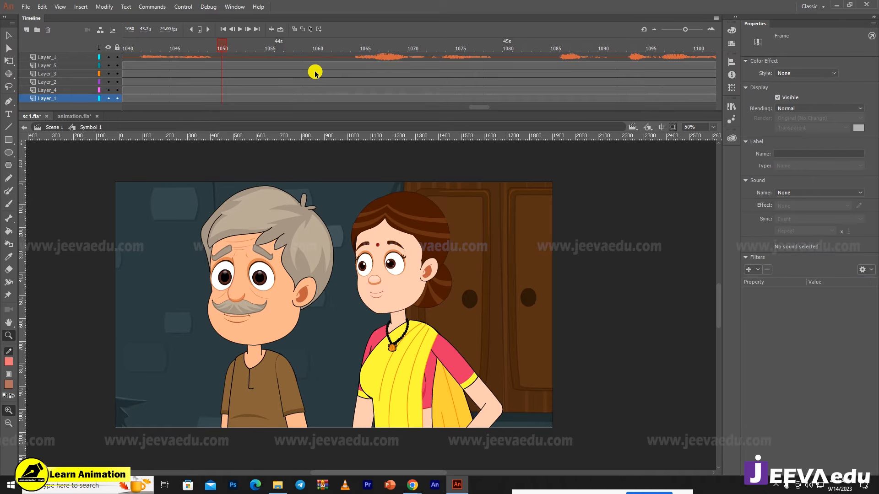
left_click(219, 68)
left_click(238, 68)
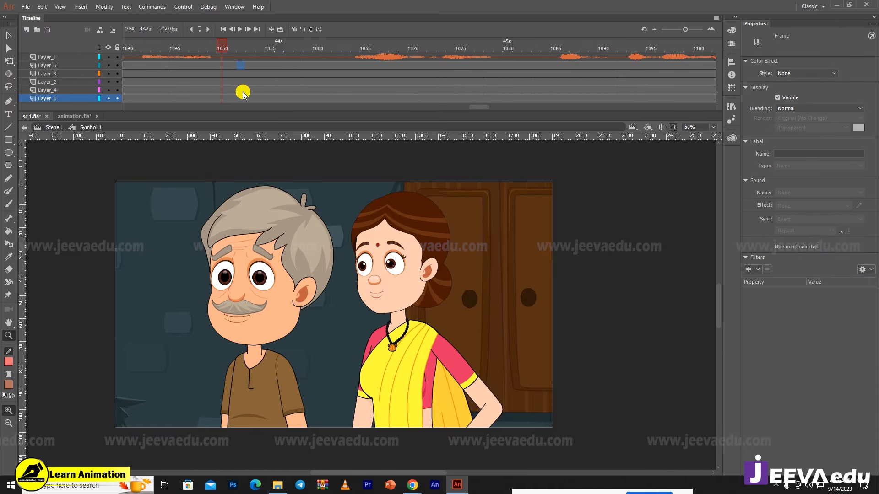
left_click(243, 90)
left_click_drag(237, 66, 239, 106)
key("F7")
- Split the audio at frame 1062 and move the second part to start at frame 1052
right_click(336, 58)
left_click(372, 301)
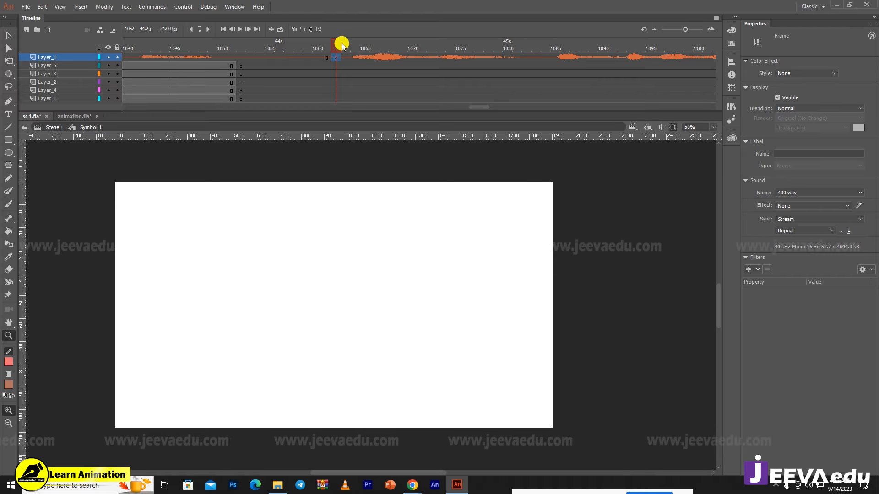
left_click_drag(338, 59, 241, 59)
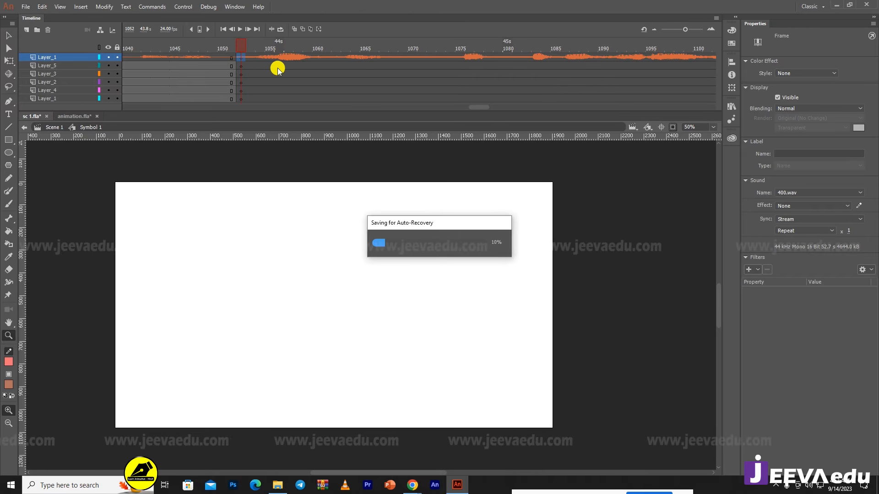
- Copy the wide bedroom shot's frames from frame 933 to frame 1052 on the five artwork layers and remove their classic tweens
left_click_drag(479, 107, 436, 107)
left_click_drag(327, 66, 411, 97)
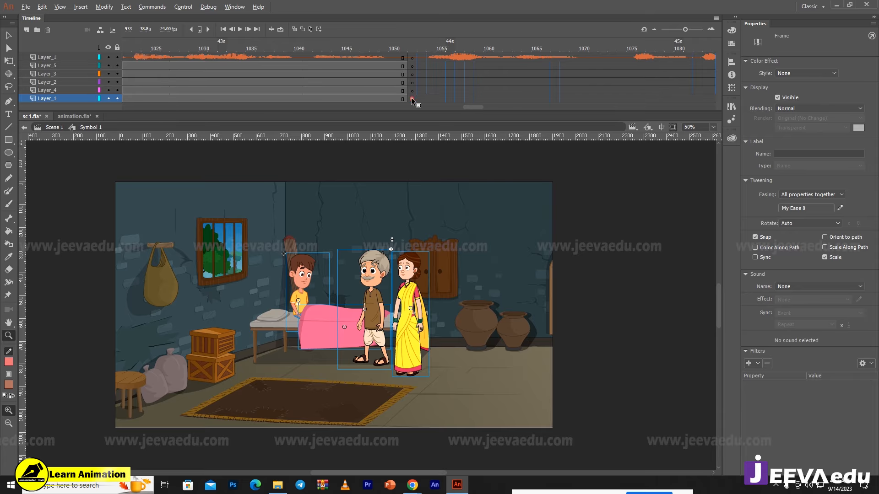
left_click(411, 95)
left_click_drag(420, 94, 420, 94)
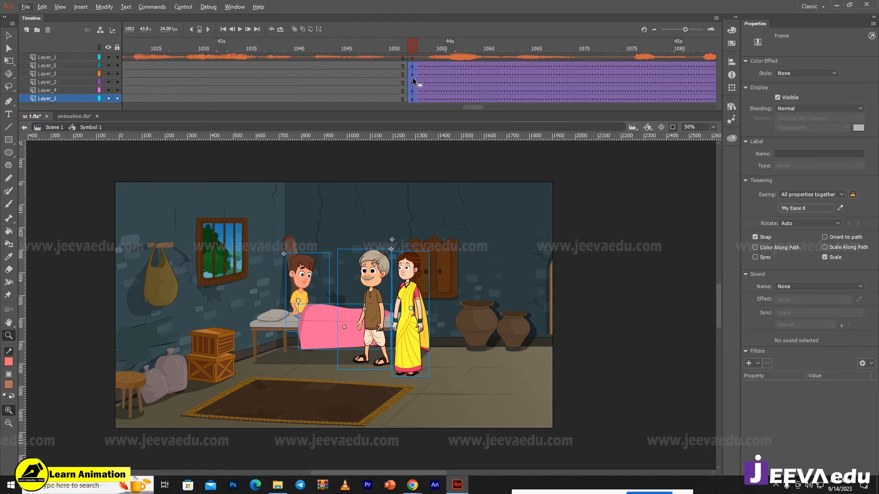
right_click(413, 81)
left_click(443, 106)
- Play the shot from frame 1052, insert keyframes at frame 1136 on the five artwork layers and create classic tweens up to them
key("Return")
key("Return")
left_click_drag(603, 65, 603, 99)
key("F6")
left_click_drag(555, 65, 542, 99)
right_click(551, 66)
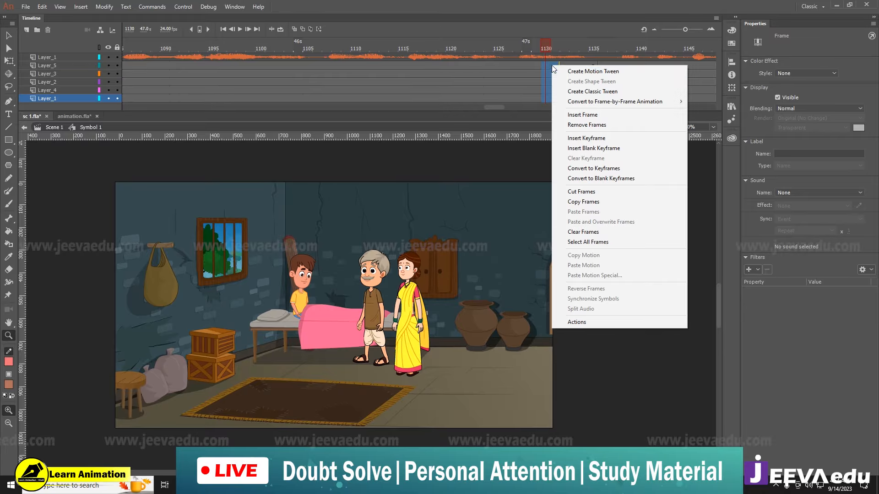
left_click(583, 92)
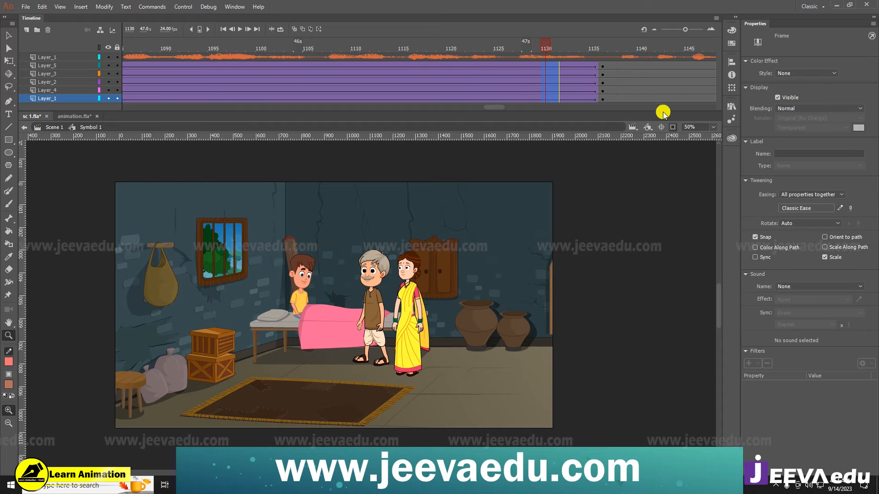
- Apply a custom S-shaped ease with a slow start and slow finish to the tweens between frames 1052 and 1136
left_click(840, 207)
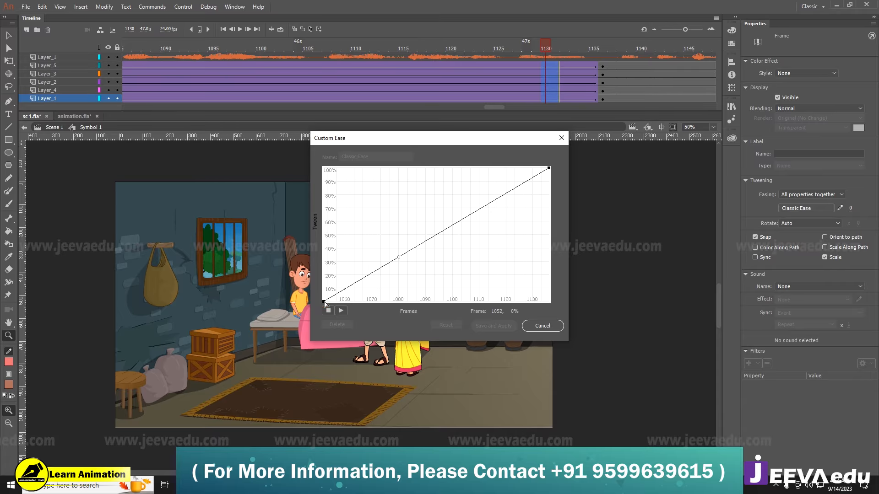
left_click(397, 259)
left_click_drag(403, 264, 418, 301)
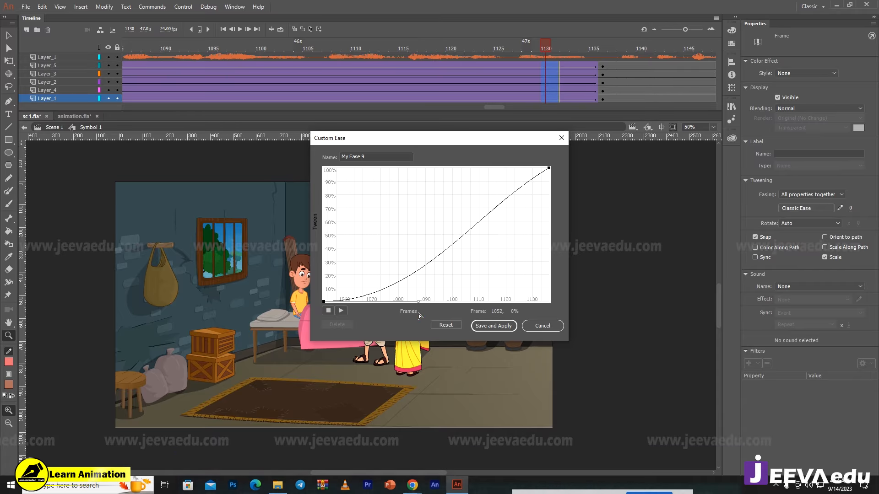
left_click(549, 168)
left_click_drag(548, 167, 476, 149)
left_click(493, 324)
- Enlarge the artwork on the five layers at frame 1136 and play the end of the zoom against the audio
left_click_drag(602, 66, 602, 99)
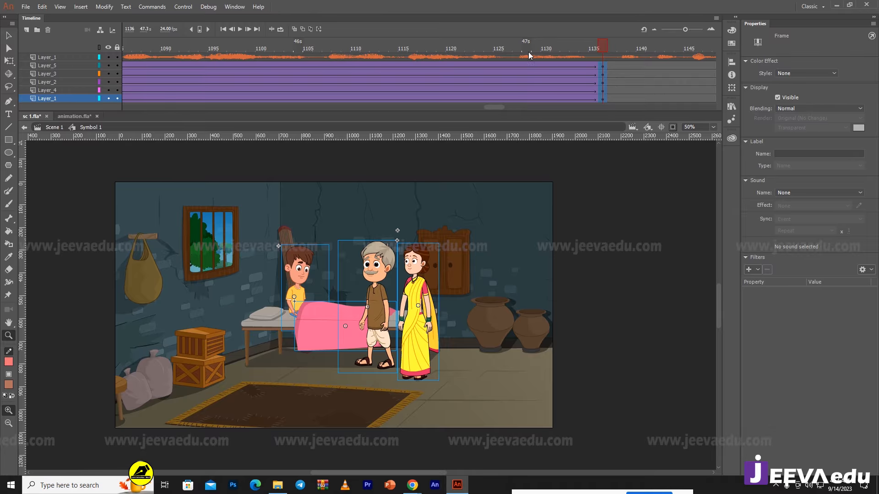
left_click_drag(497, 49, 479, 74)
key("Return")
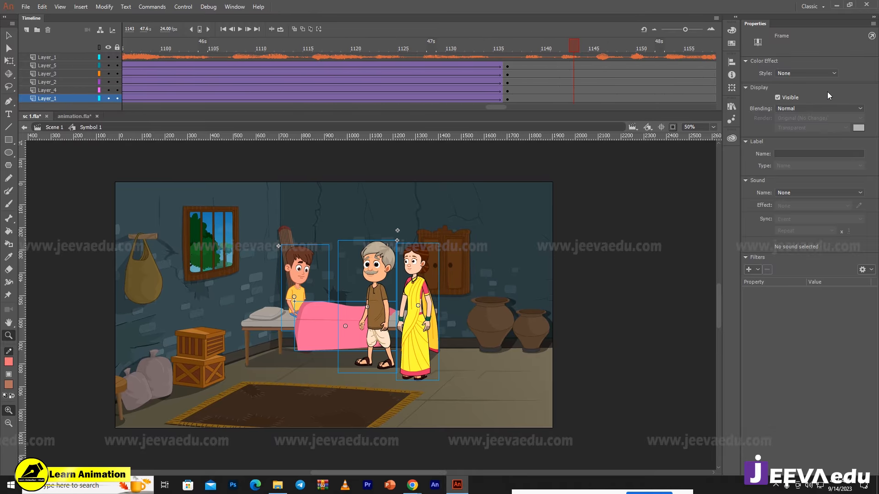
left_click(339, 84)
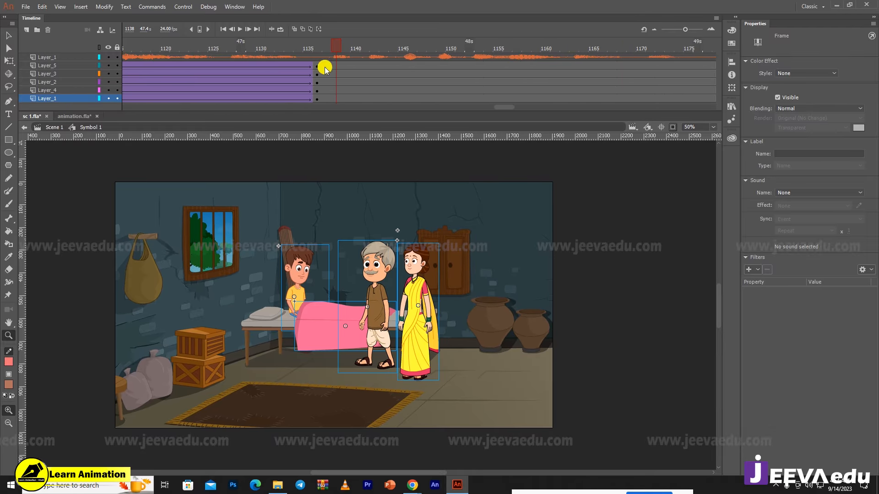
- Insert keyframes at frame 1137 on the five artwork layers and play on from there against the audio
left_click_drag(325, 67, 325, 114)
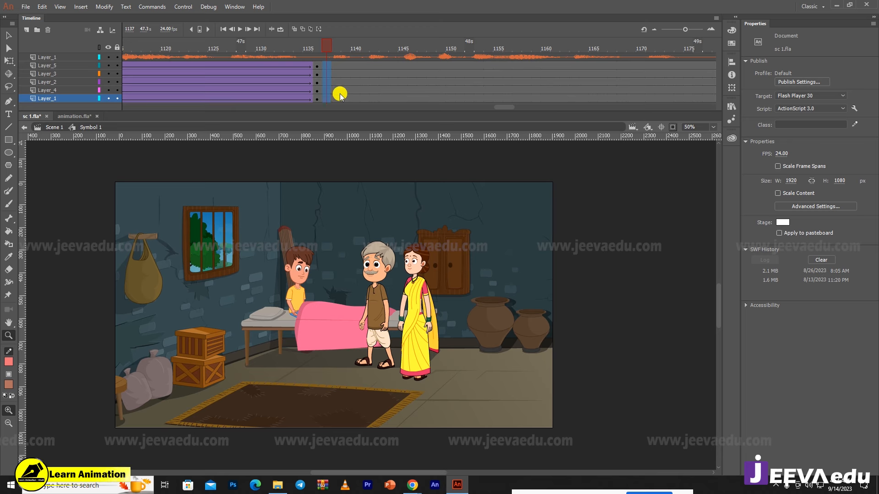
key("F6")
key("Return")
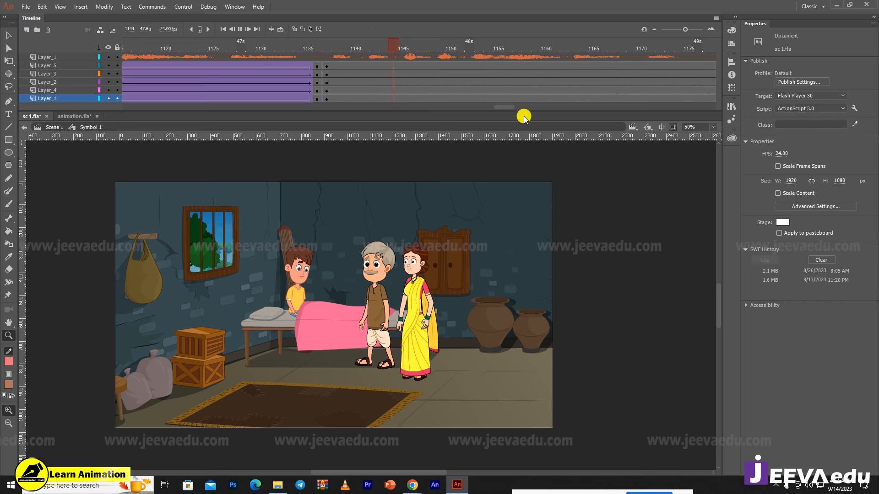
key("Return")
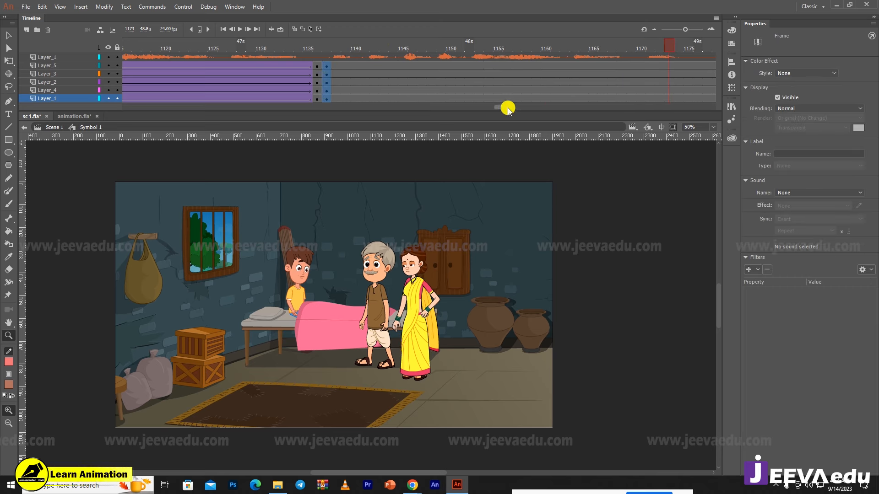
- Scale the artwork on the five layers at frame 1137 by 150%
mouse_move(512, 109)
left_mouse_down()
mouse_move(523, 109)
mouse_move(513, 110)
left_mouse_up()
left_click(602, 48)
left_click(481, 71)
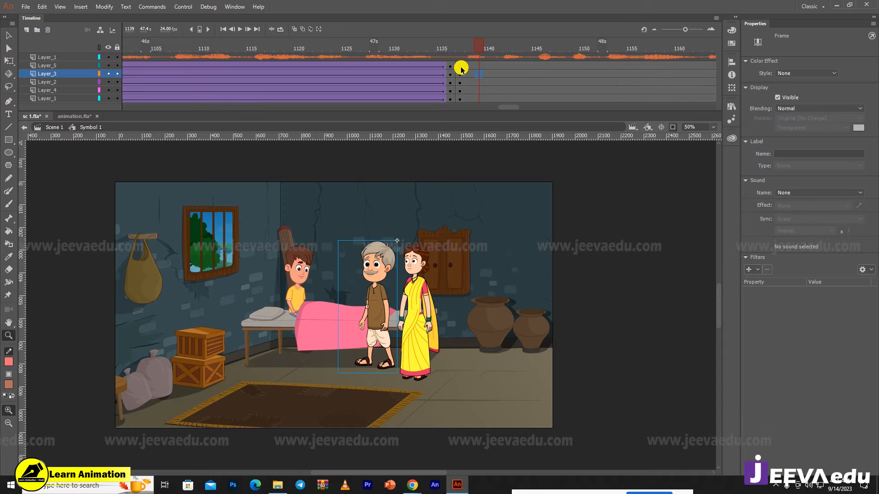
left_click_drag(460, 67, 462, 110)
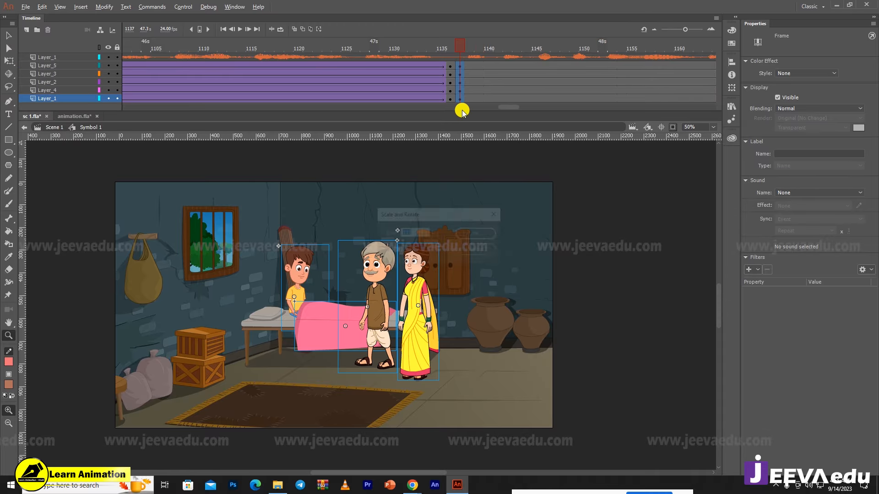
key("ctrl+alt+s")
type("150")
key("Return")
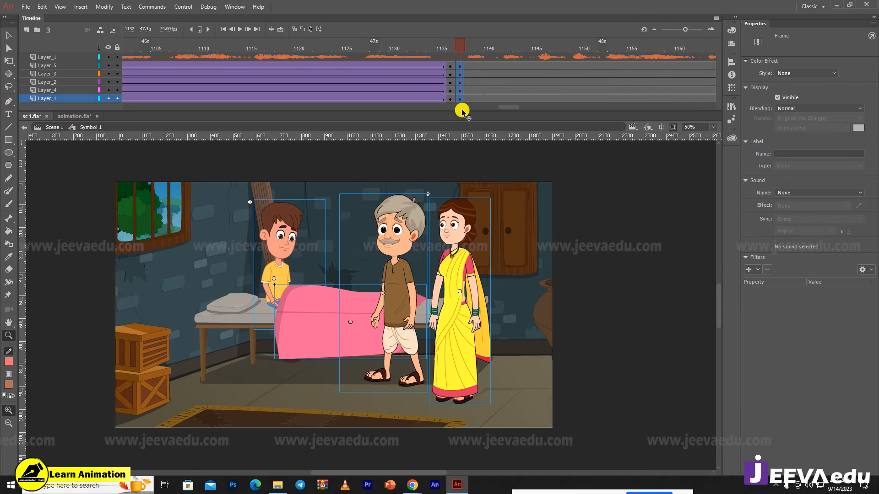
- Enlarge the artwork on the five layers at frame 1137 further, reposition it into a close-up of the boy, and play the cut from frame 1136
key("ctrl+alt+s")
key("Return")
key("ctrl+alt+s")
key("Return")
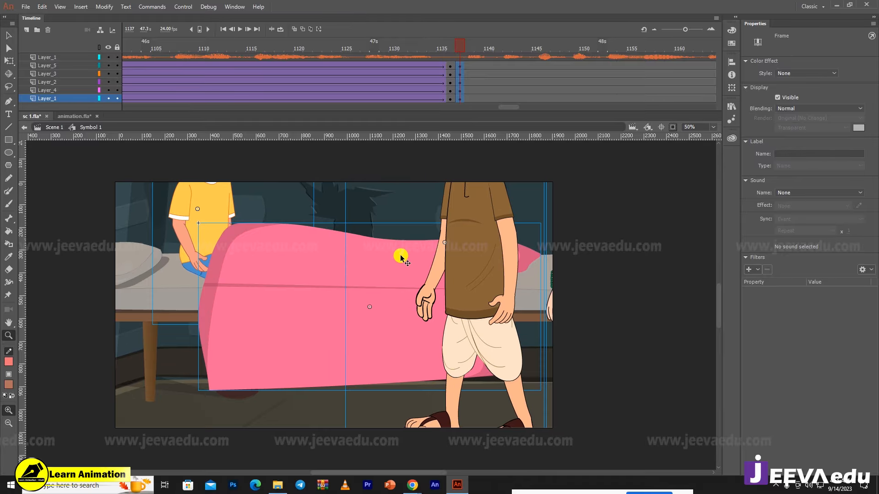
key("v")
left_click_drag(391, 350, 451, 425)
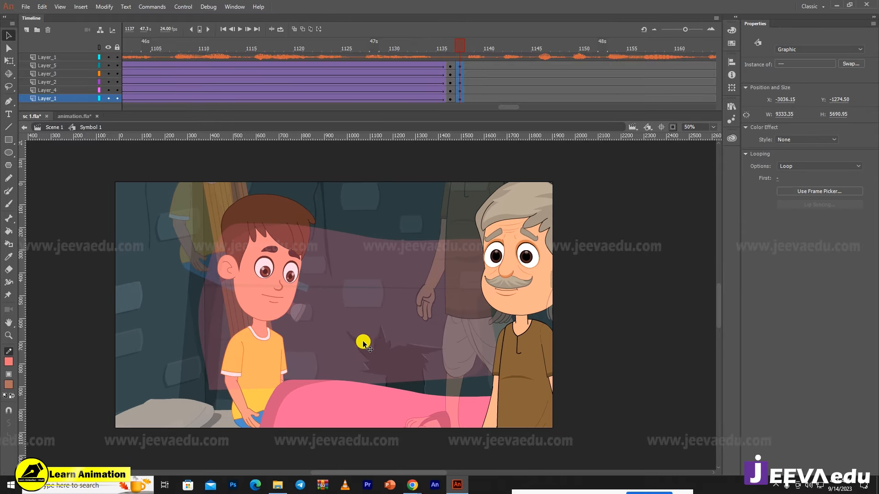
left_click_drag(360, 340, 452, 353)
left_click(442, 47)
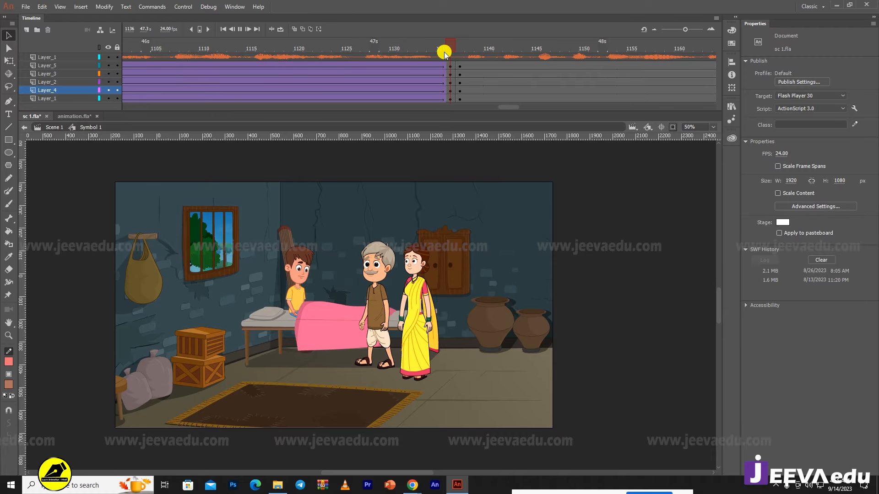
key("Return")
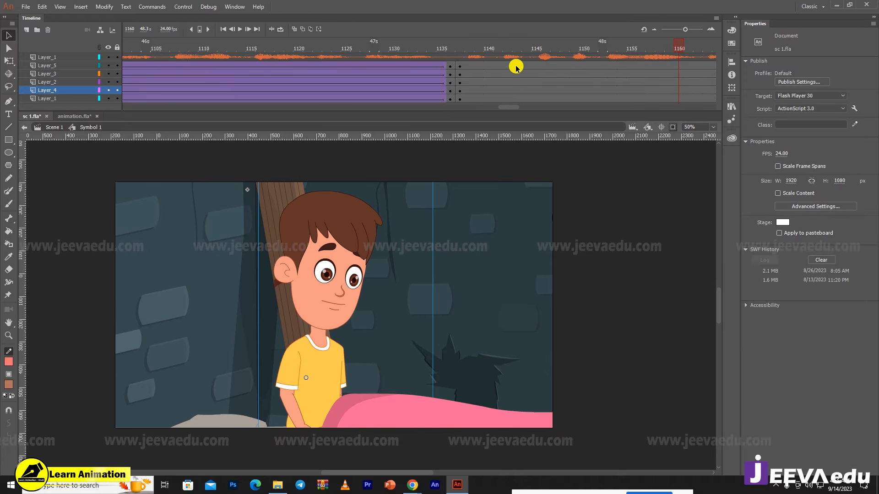
- Insert keyframes at frame 1176 on the five artwork layers, create classic tweens from frame 1137, and save the file
left_click(524, 99)
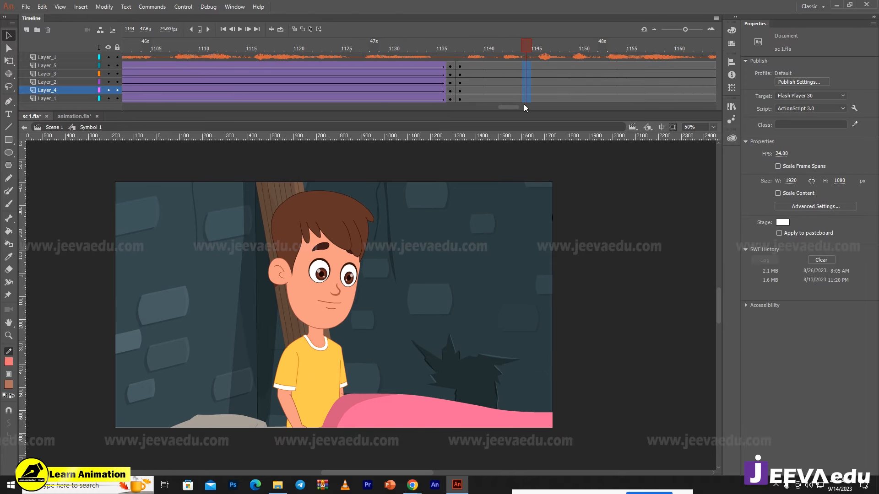
left_click_drag(513, 106, 522, 109)
left_click(545, 73)
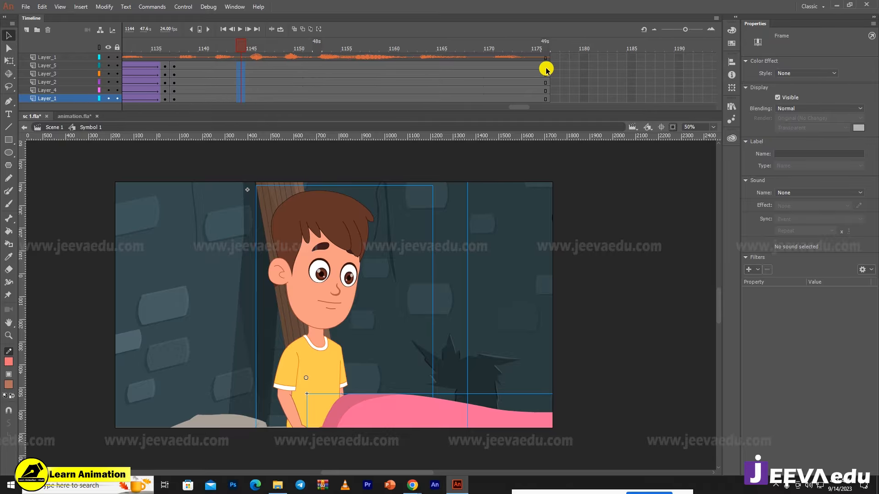
left_click_drag(545, 74, 546, 102)
left_click(527, 67)
left_click_drag(525, 64, 504, 101)
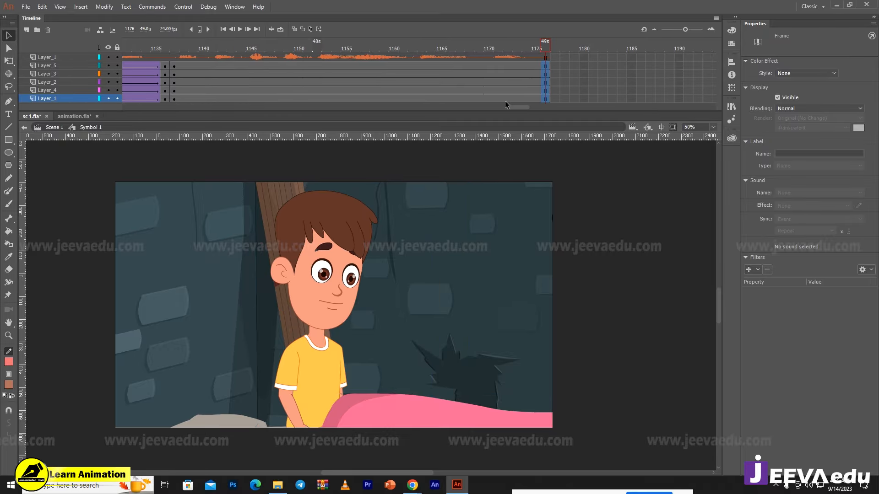
right_click(504, 83)
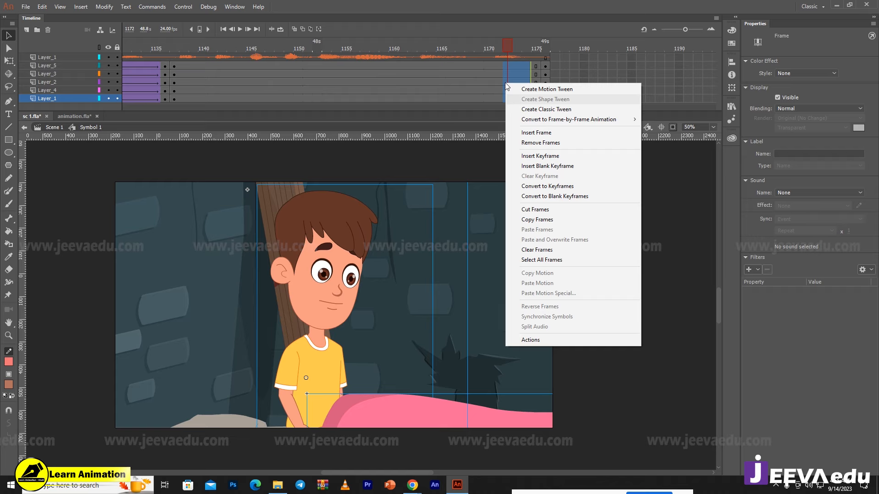
left_click(535, 110)
key("ctrl+s")
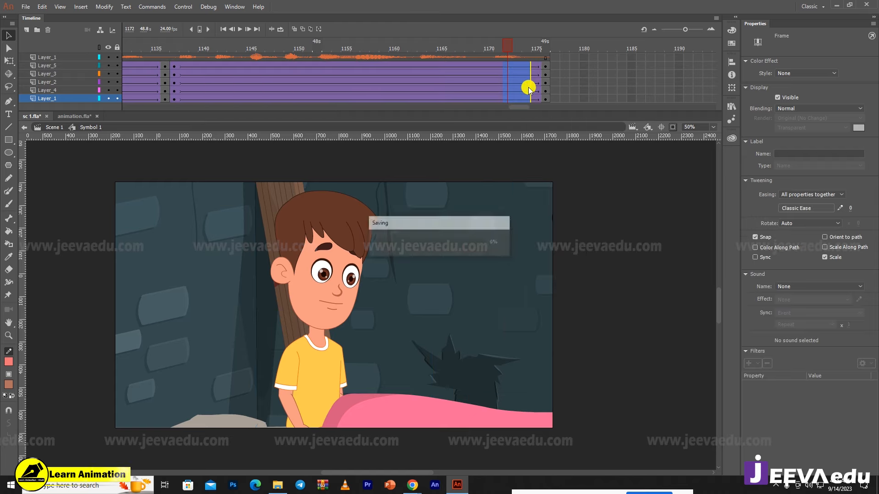
- Apply a custom S-shaped ease with a slow start and slow finish to the tweens between frames 1137 and 1176
left_click(839, 209)
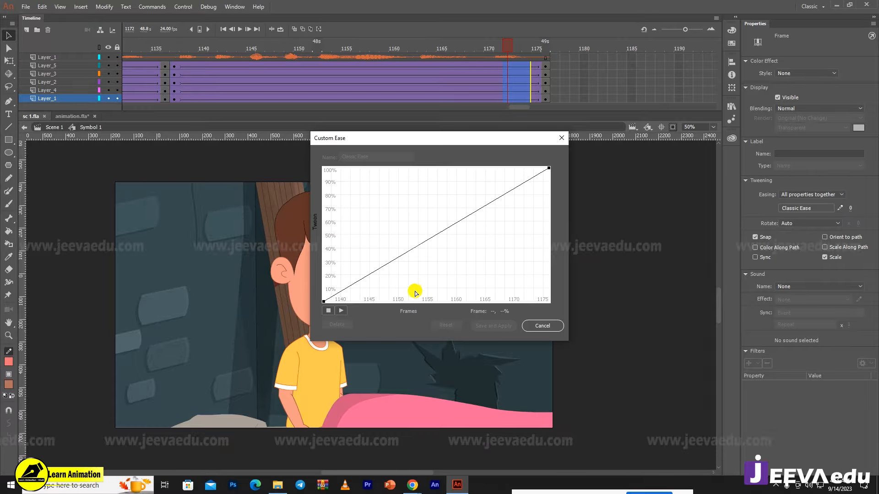
left_click_drag(397, 256, 418, 301)
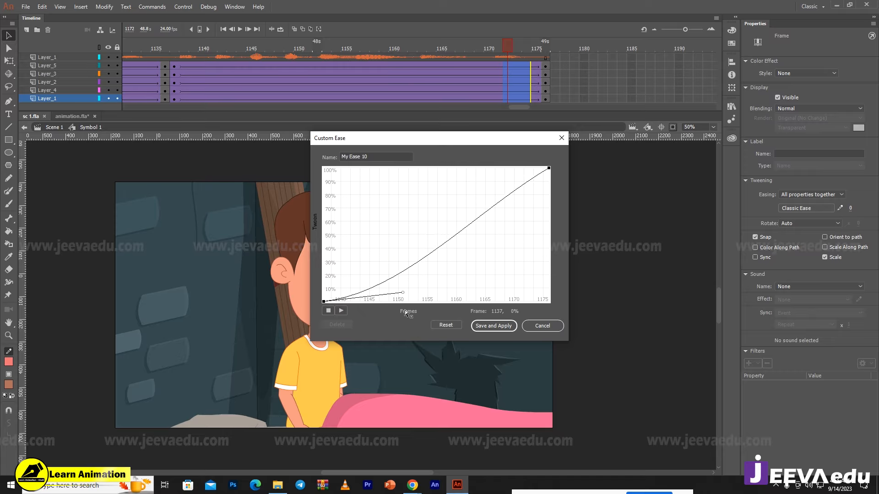
left_click_drag(550, 171, 478, 144)
left_click(505, 326)
- Scale the artwork on the five layers at frame 1176 by 115%, reframe it on the boy, and preview the zoom
left_click_drag(546, 67, 545, 99)
key("ctrl+alt+s")
type("115")
left_click(476, 233)
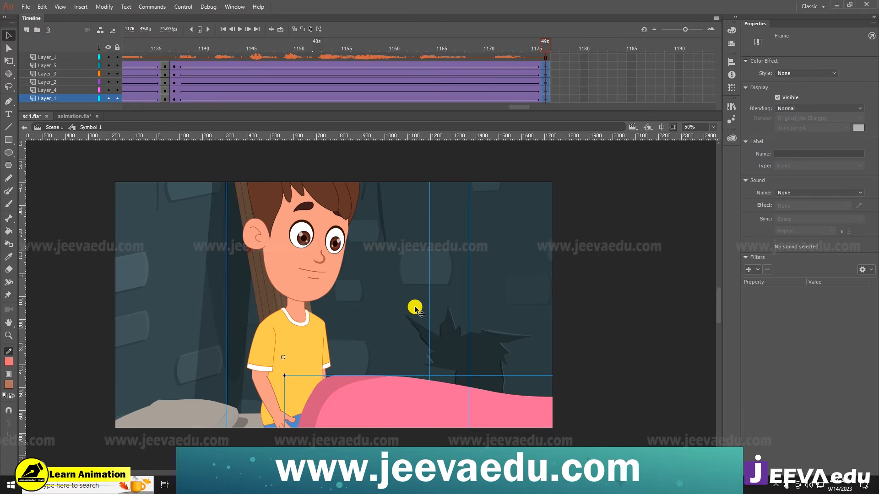
left_click(359, 345)
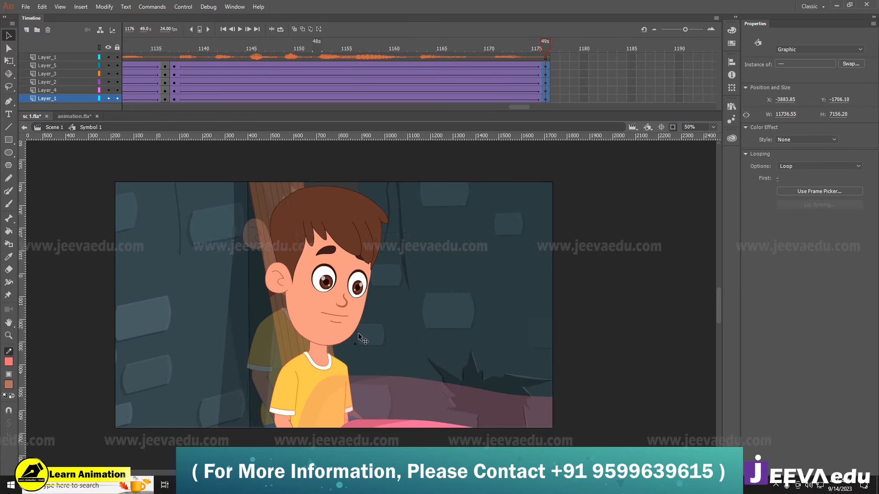
left_click_drag(355, 333, 358, 334)
left_click_drag(465, 46, 347, 64)
- Review the earlier wide and close-up shots along the symbol's timeline, through to the final zoom on the boy
left_click(47, 57)
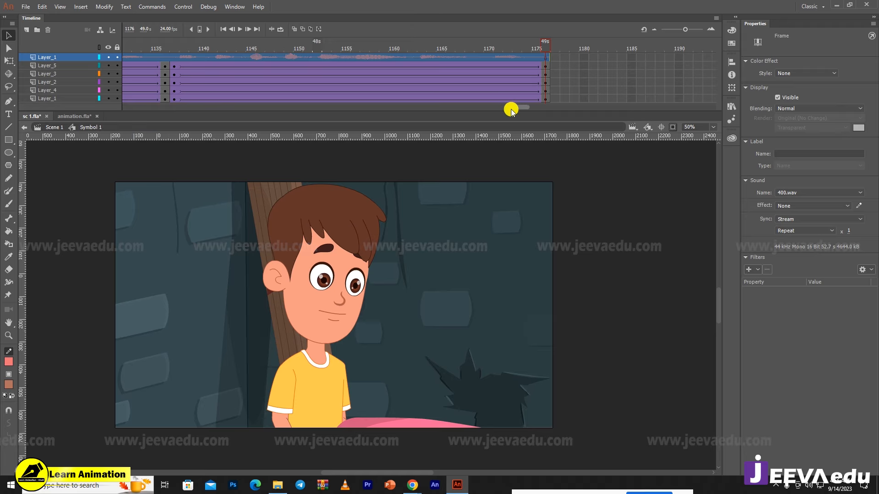
left_click_drag(513, 108, 334, 116)
left_click(330, 56)
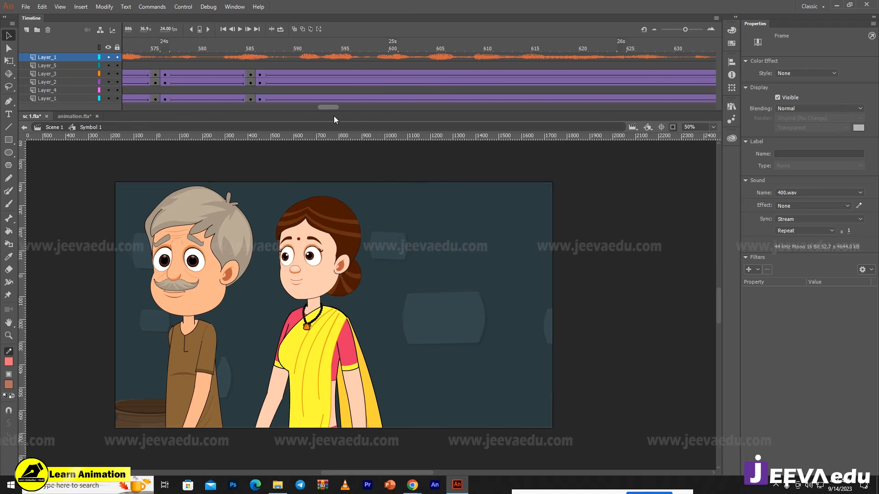
left_click_drag(344, 286, 382, 286)
left_click(275, 57)
left_click_drag(325, 107, 393, 109)
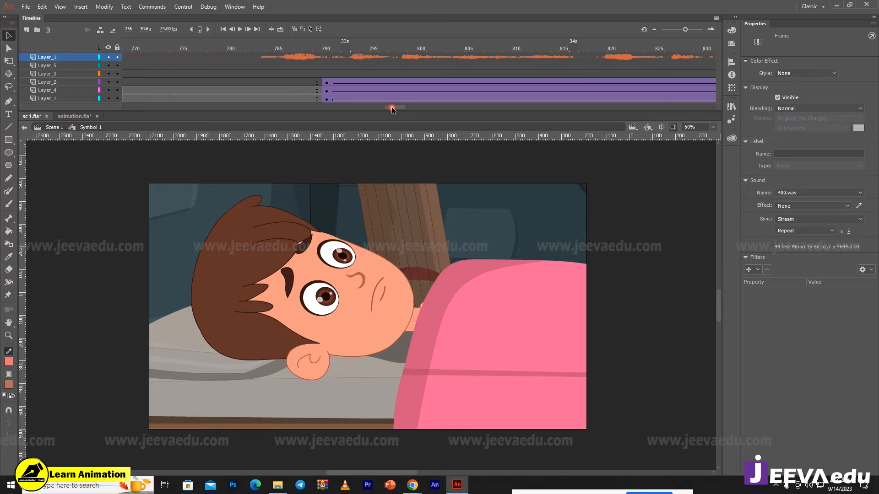
left_click(298, 65)
left_click_drag(300, 47, 319, 54)
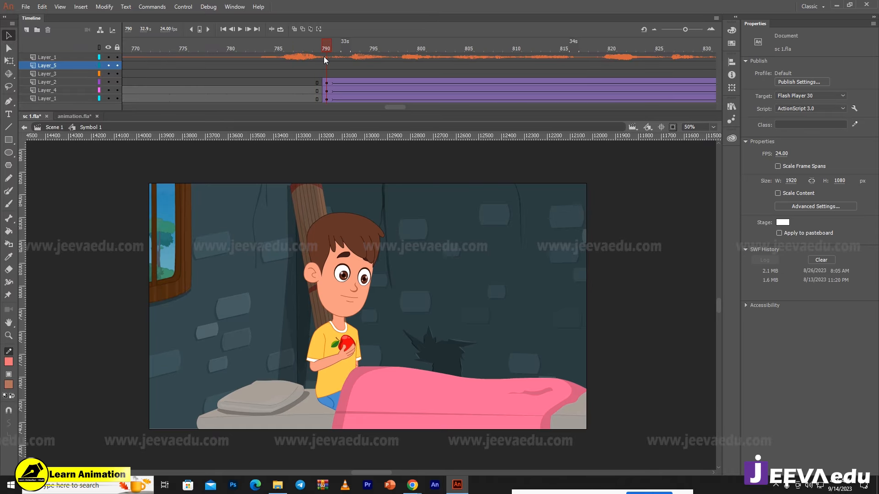
left_click(333, 68)
left_click_drag(401, 107, 518, 109)
left_click(384, 80)
left_click(394, 57)
left_click(481, 92)
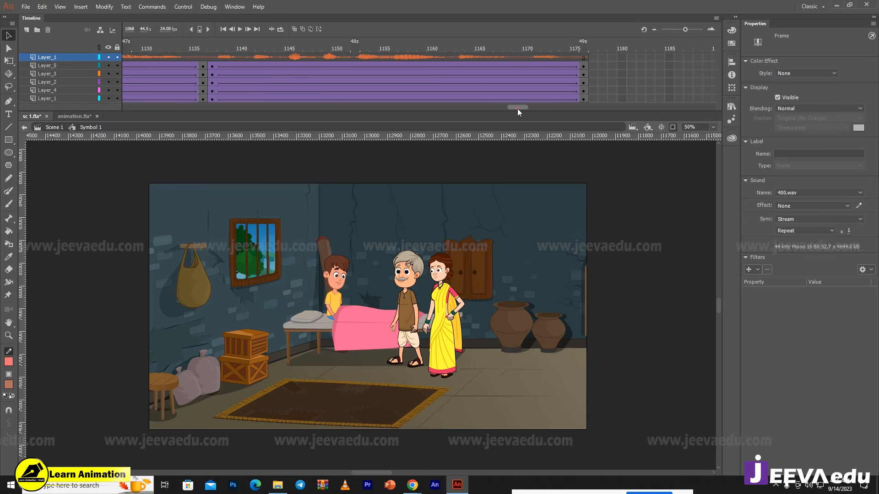
left_click(490, 87)
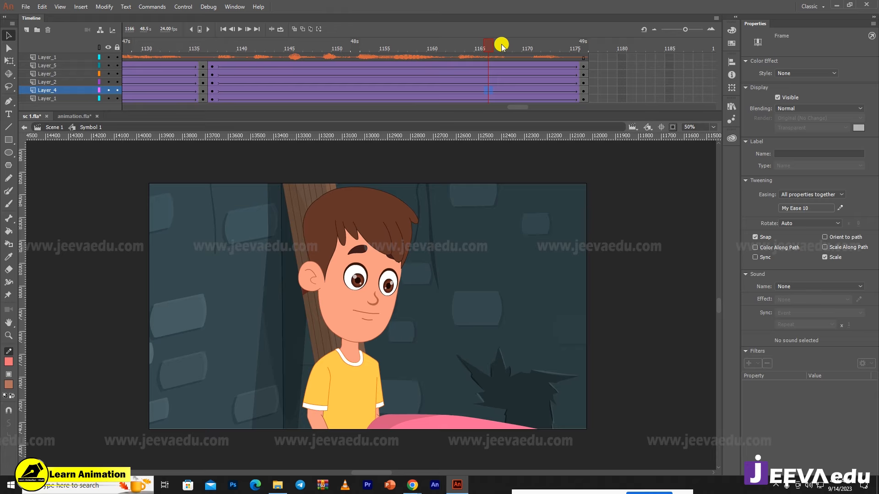
left_click_drag(500, 44, 580, 70)
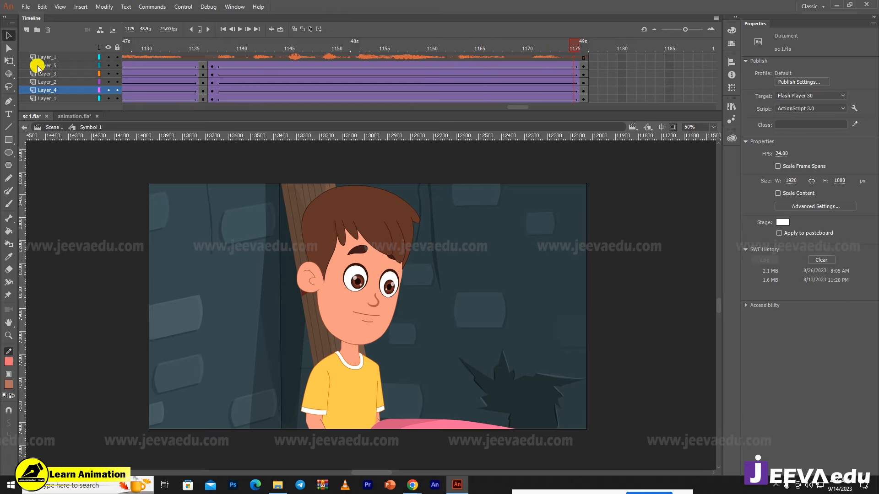
- Copy the audio layer Layer_1 from Symbol 1 and paste it into the main Scene 1 timeline
right_click(55, 59)
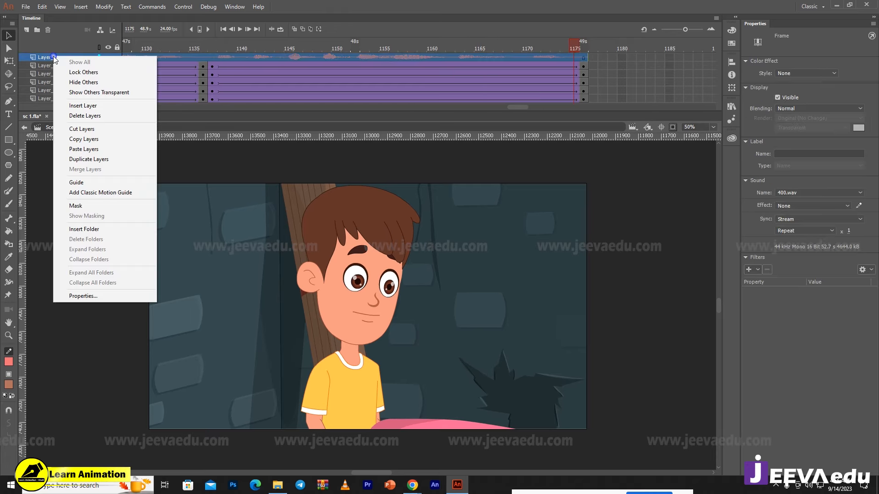
left_click(86, 141)
left_click(56, 128)
- Play Scene 1 from frame 1 against the audio and test the whole movie as an SWF
left_click_drag(383, 107, 99, 111)
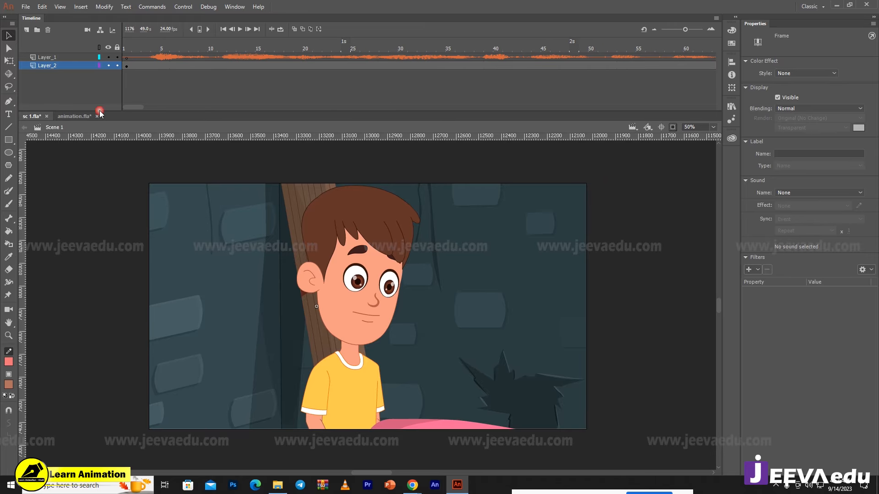
left_click(127, 57)
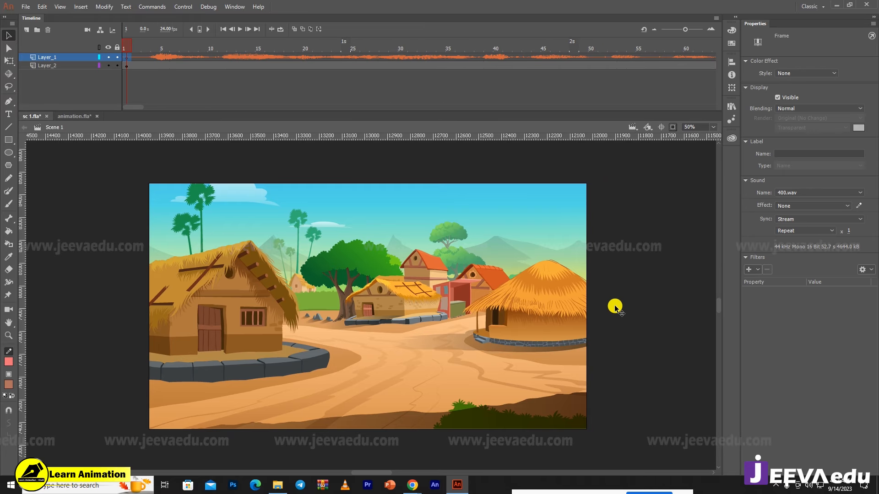
left_click_drag(462, 368, 464, 360)
left_click(689, 432)
key("Return")
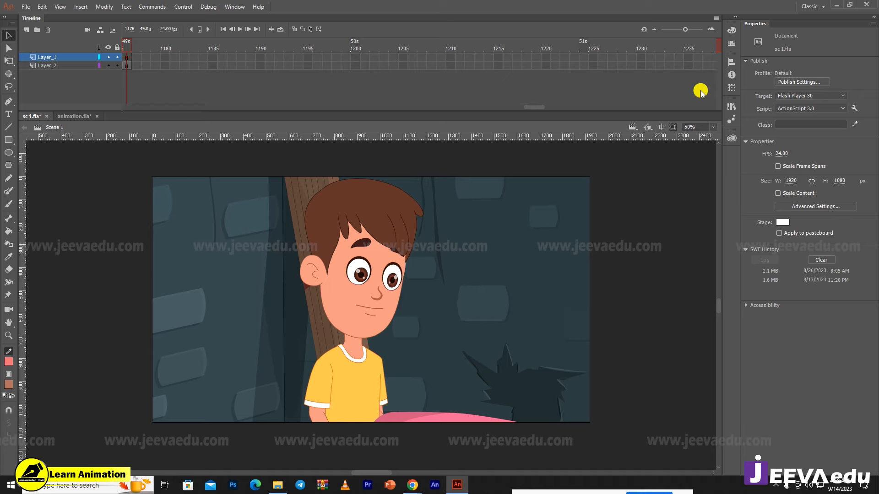
key("ctrl+Return")
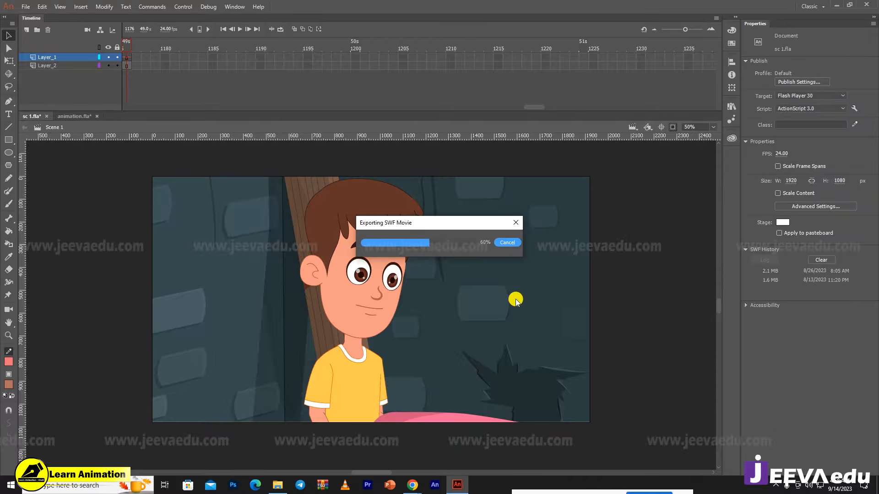